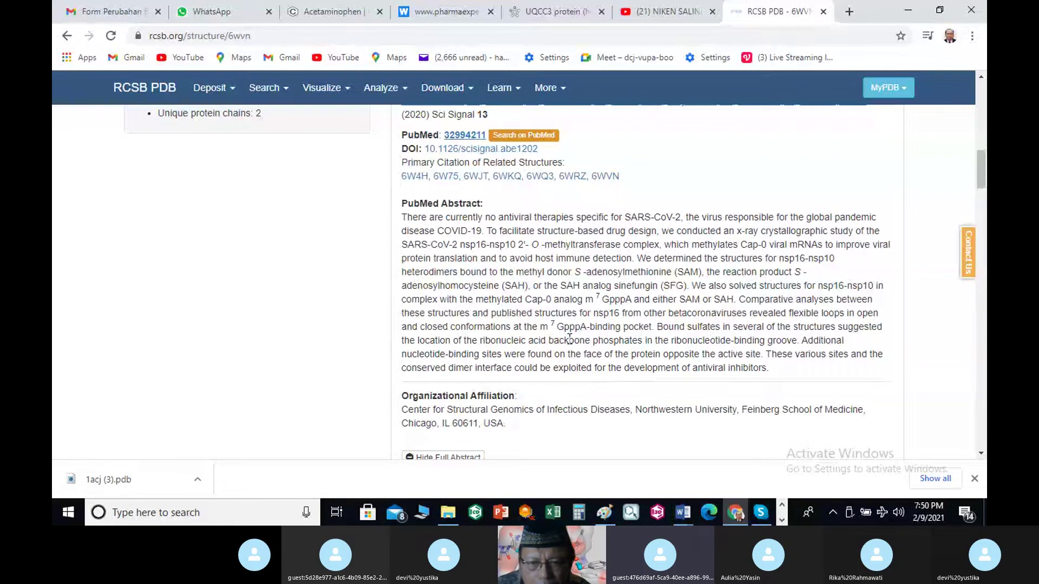
Step: Review the 6WVN entry's abstract and small-molecule ligands, highlighting the name S-ADENOSYLMETHIONINE in the ligand table
scroll(569, 339, down, 1)
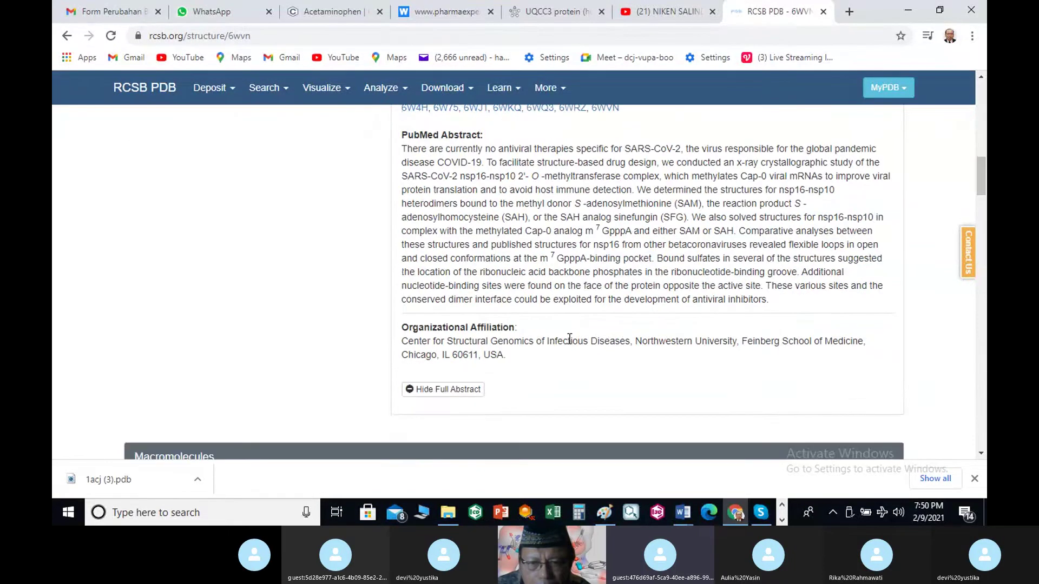
scroll(545, 237, down, 12)
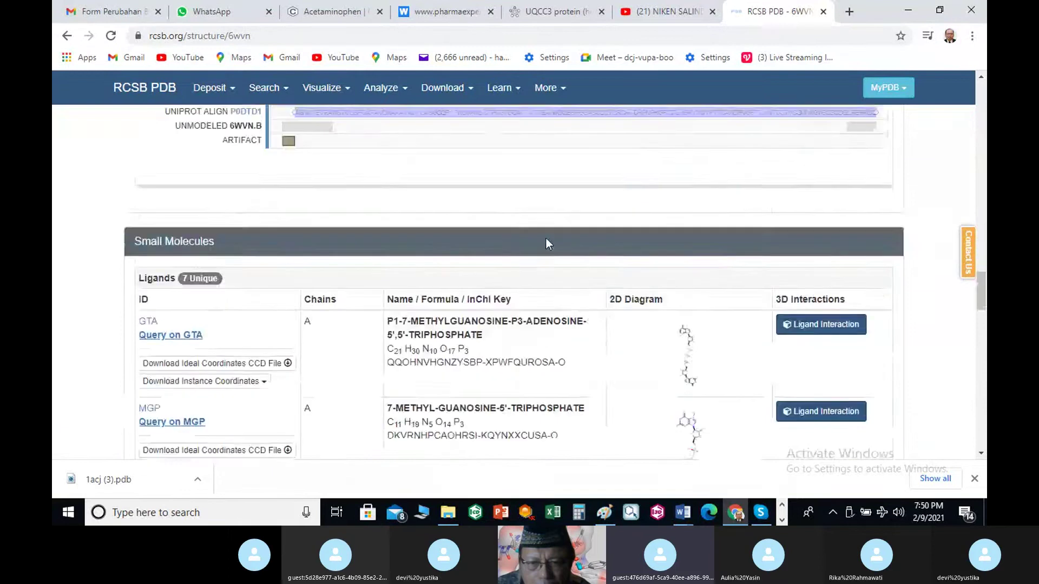
scroll(547, 239, down, 2)
scroll(468, 369, down, 1)
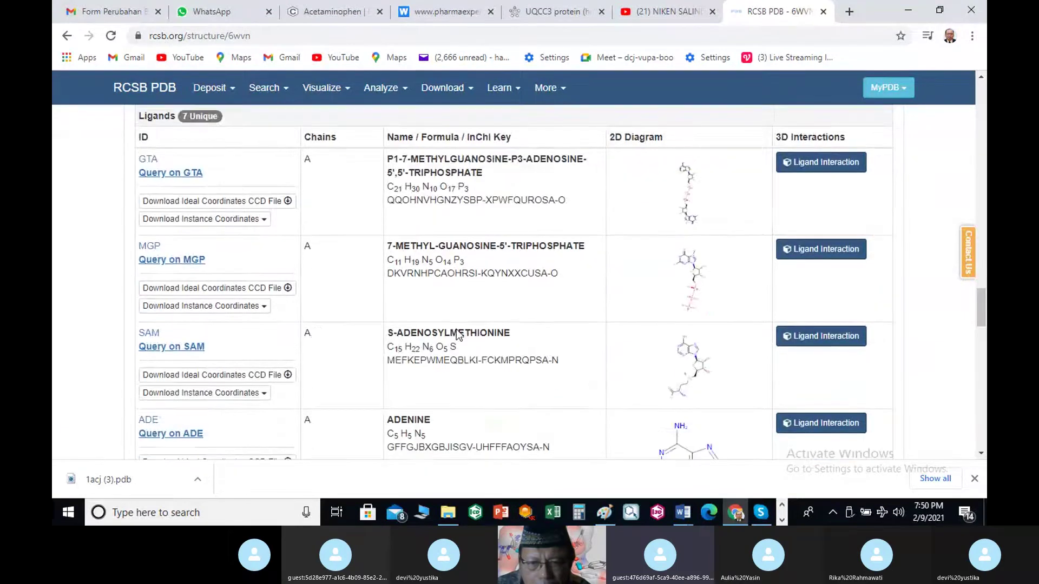
scroll(454, 322, down, 1)
drag(385, 221, 562, 233)
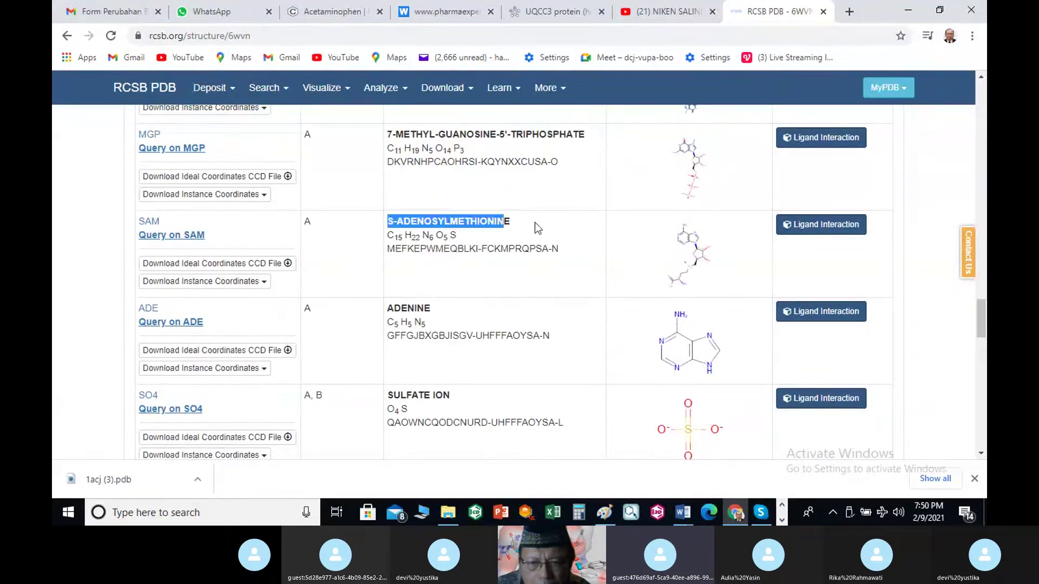
click(562, 232)
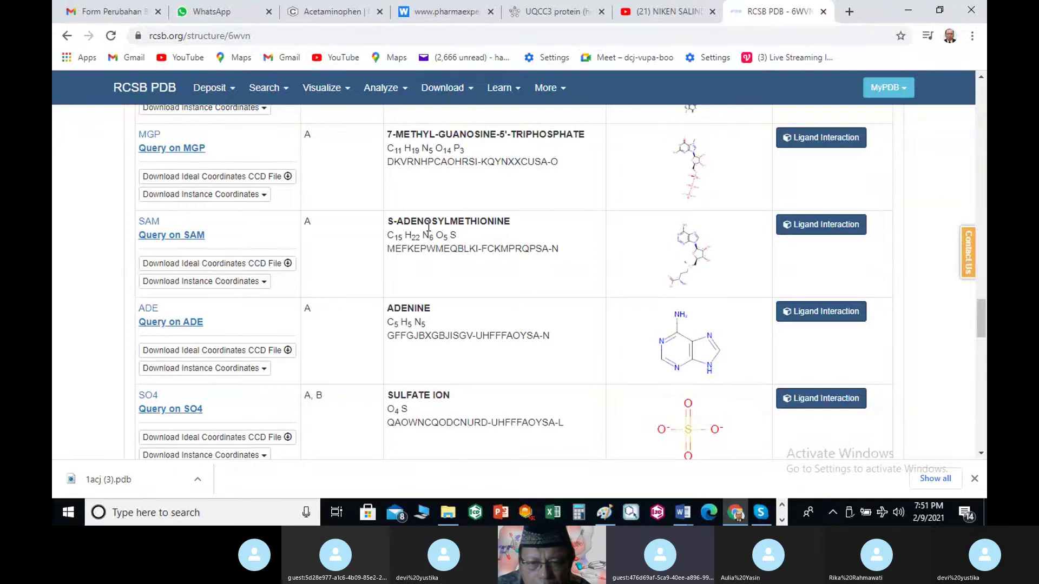
Step: Download the 6WVN structure in PDB Format from its structure summary
scroll(646, 216, up, 15)
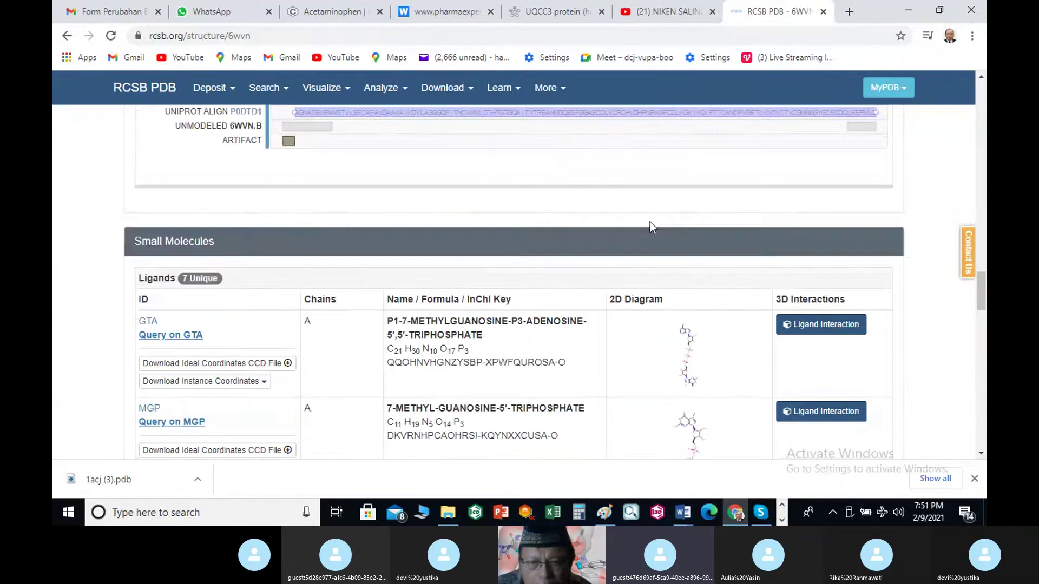
scroll(658, 233, up, 5)
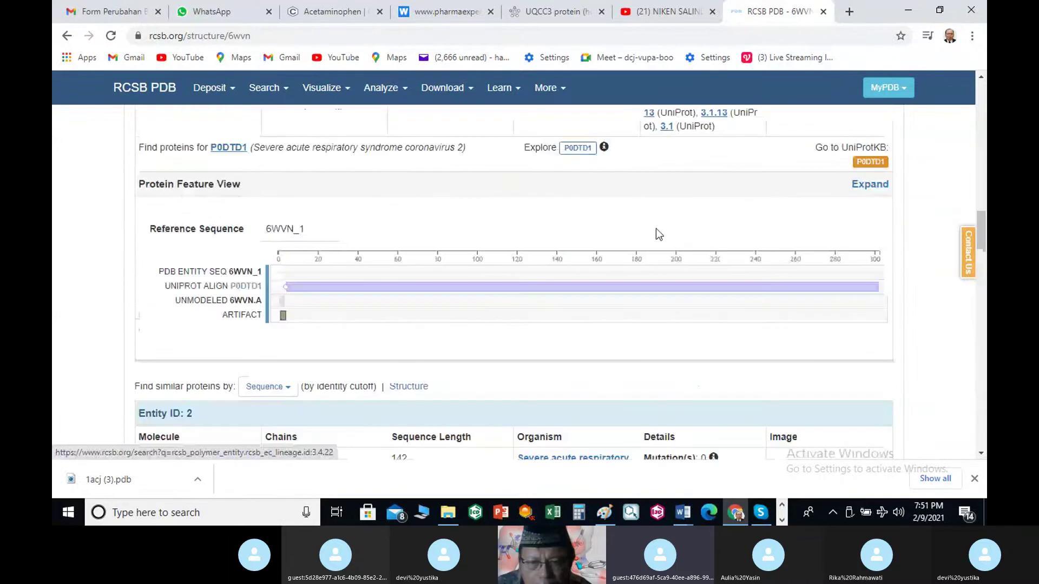
scroll(658, 234, up, 5)
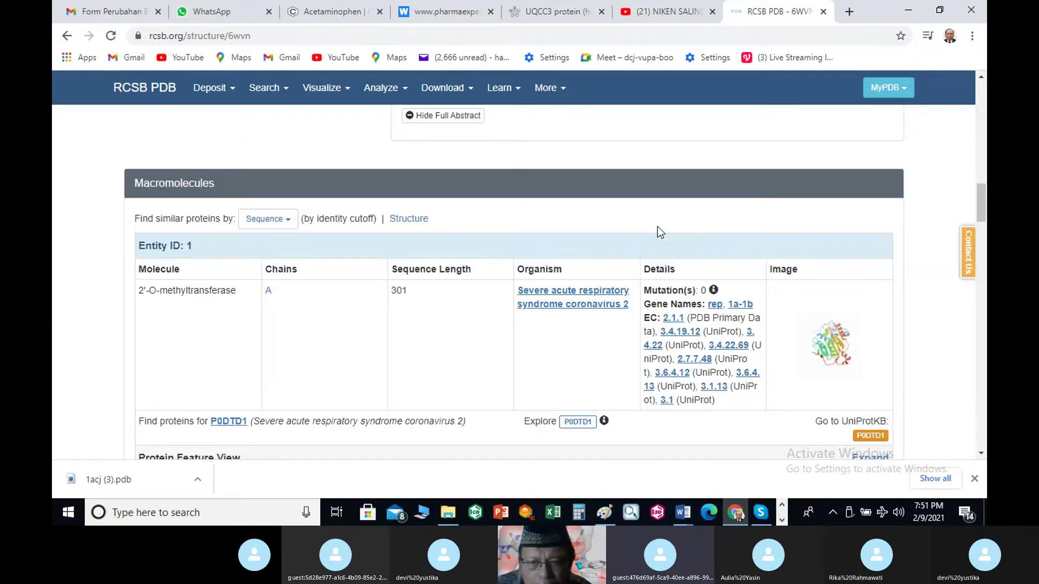
scroll(644, 195, down, 5)
scroll(632, 146, up, 1)
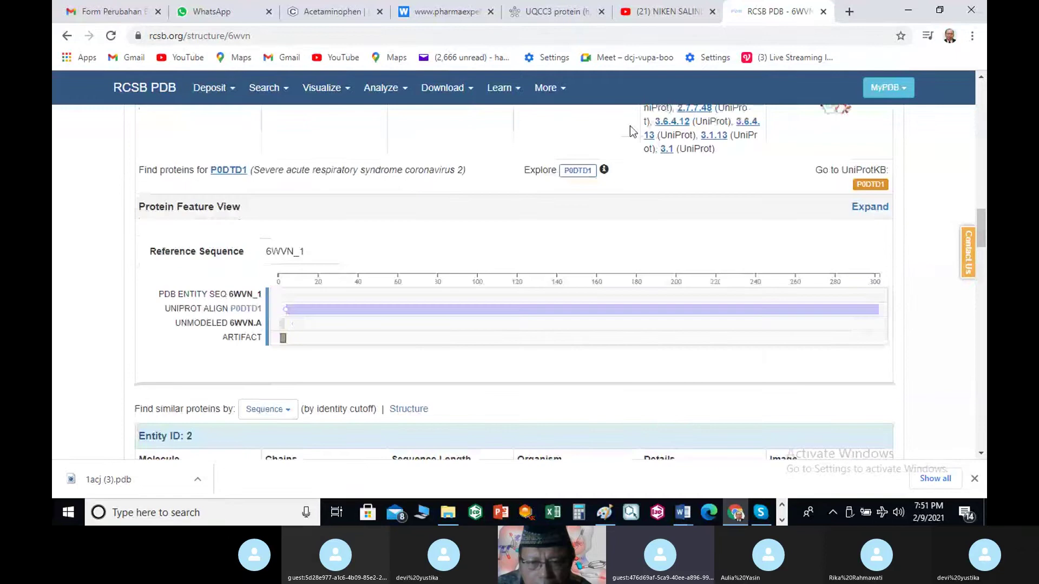
scroll(629, 127, up, 10)
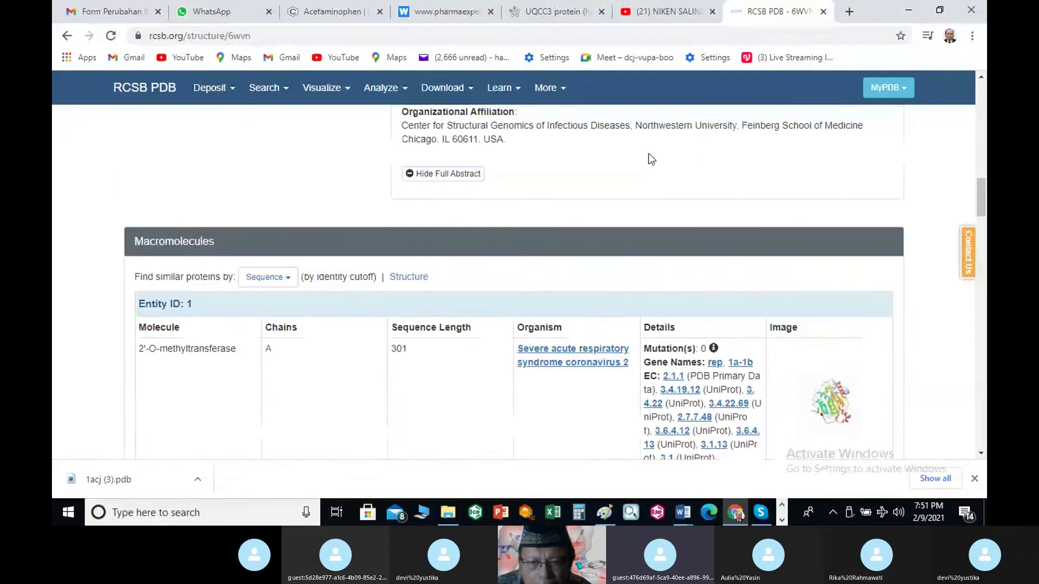
scroll(650, 146, up, 10)
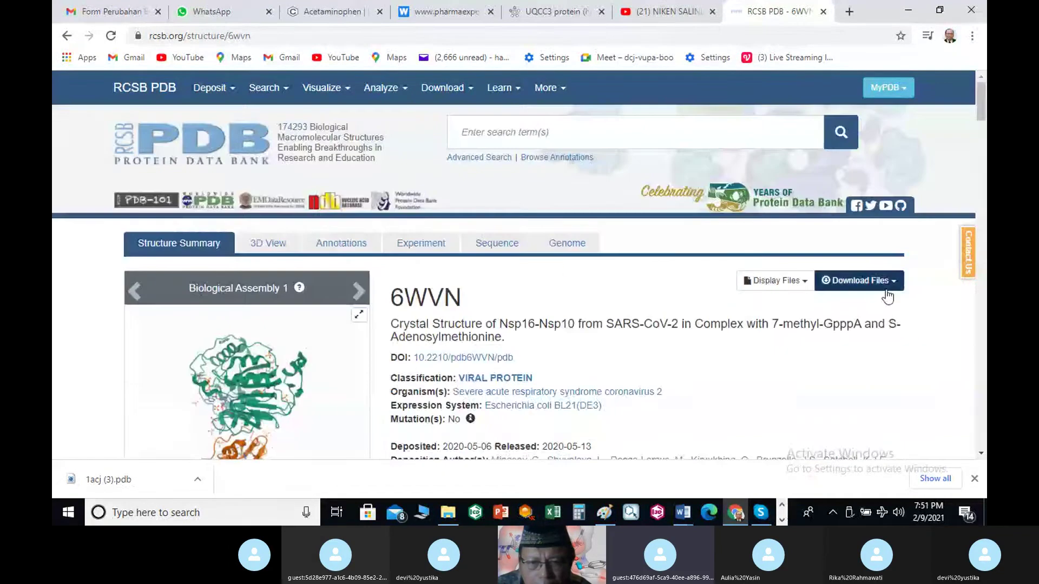
click(886, 289)
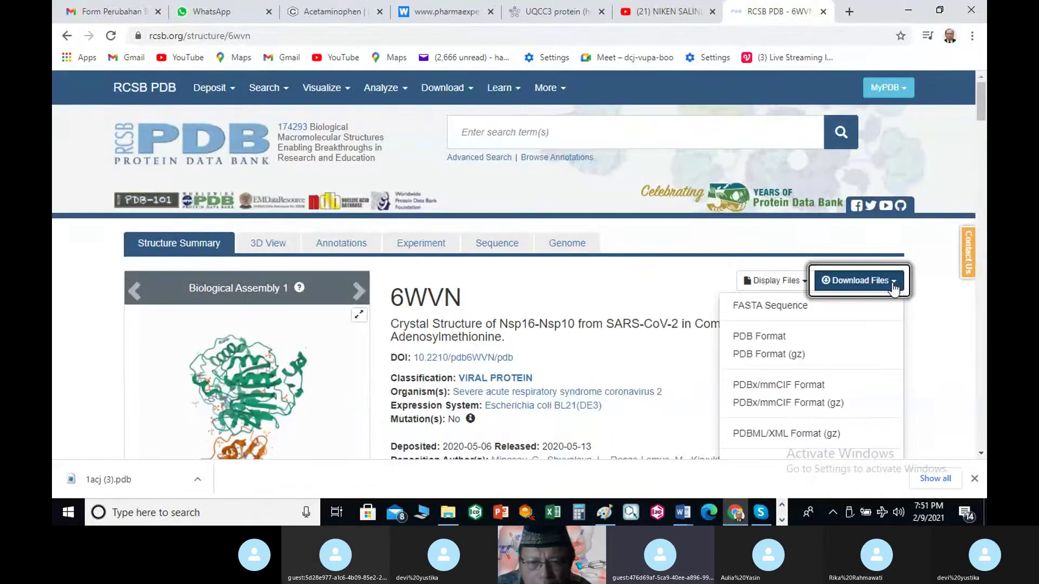
click(781, 336)
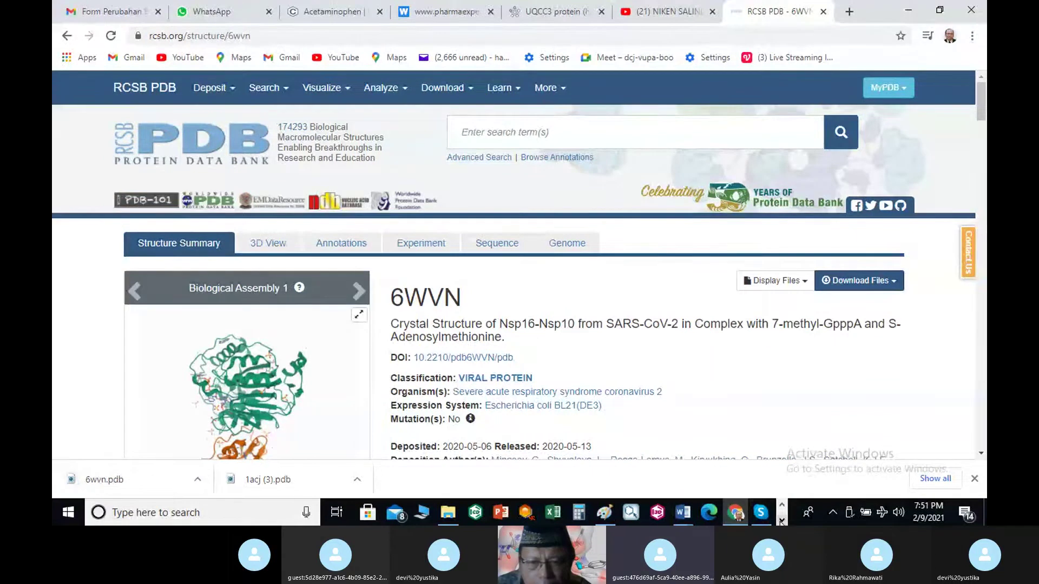
Step: Show the downloaded 6wvn.pdb in its folder and copy the file
right_click(110, 477)
click(143, 440)
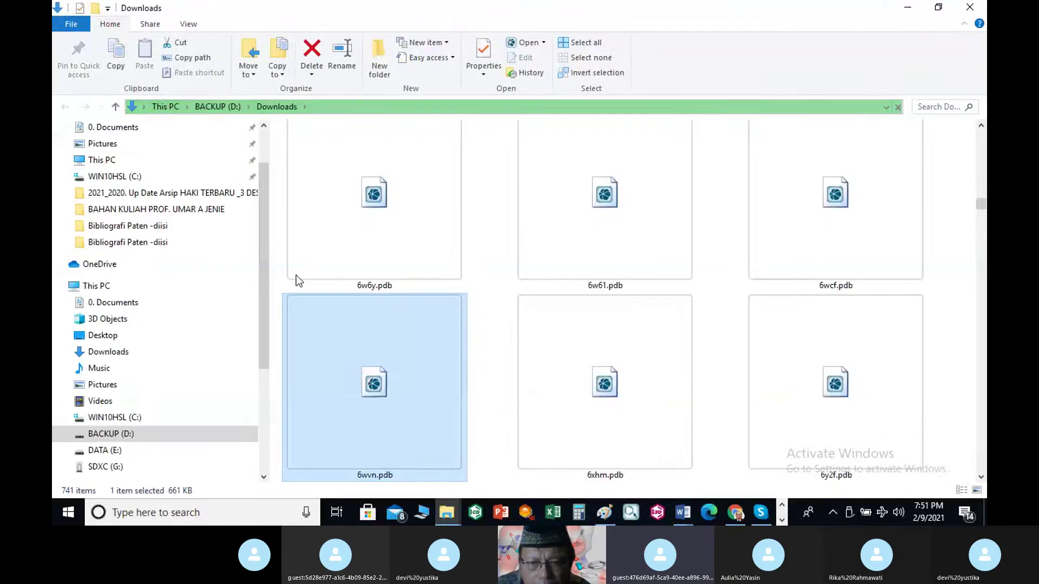
click(117, 58)
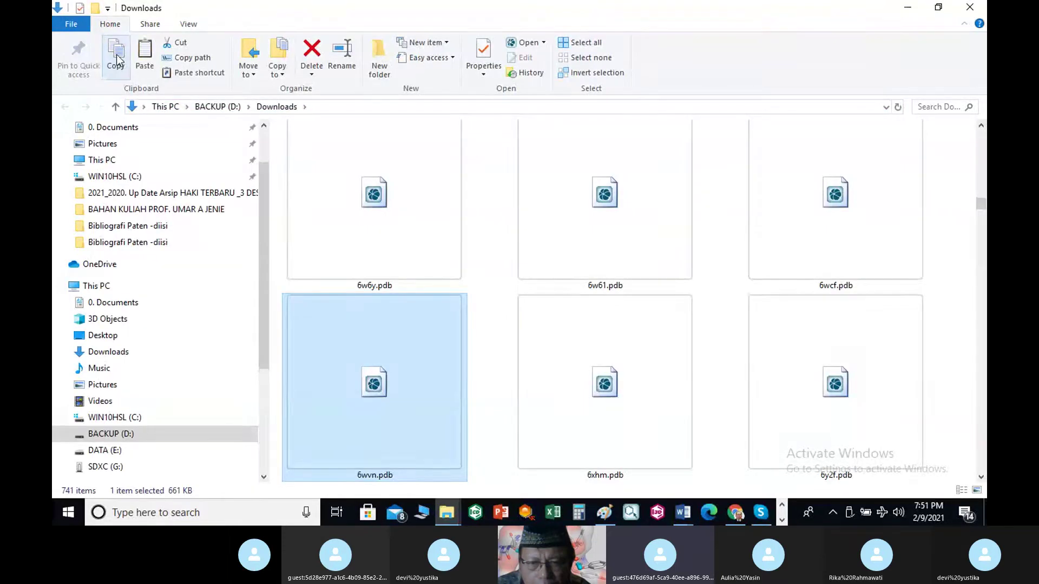
Step: Paste the copied file into the Pertemuan 3 folder of 2021_ZKELON DESAIN ANTICOVID-19_3E9S dan 5R7Y-BTH on drive D
click(100, 163)
double_click(494, 271)
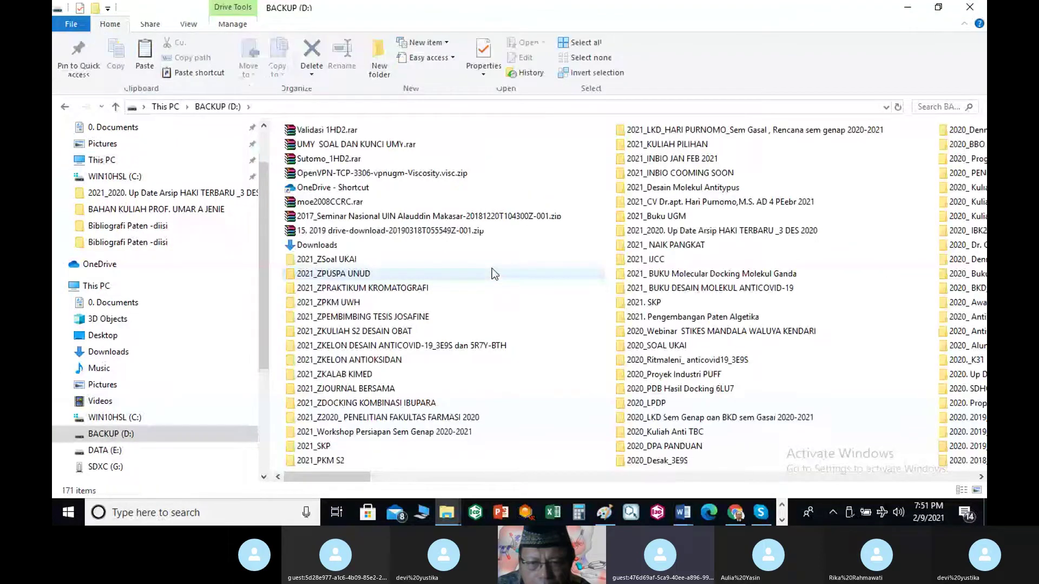
double_click(349, 345)
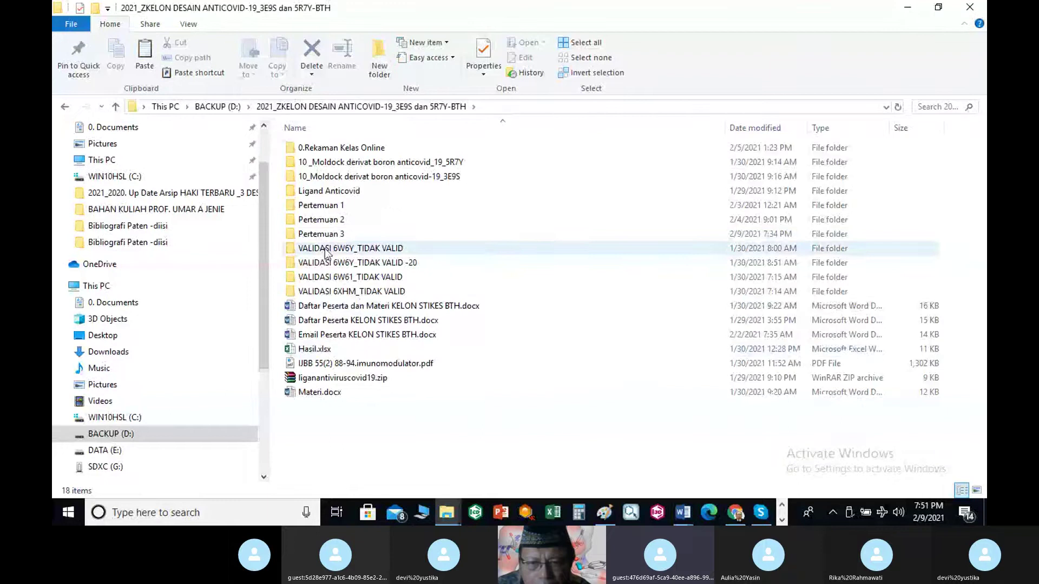
double_click(320, 234)
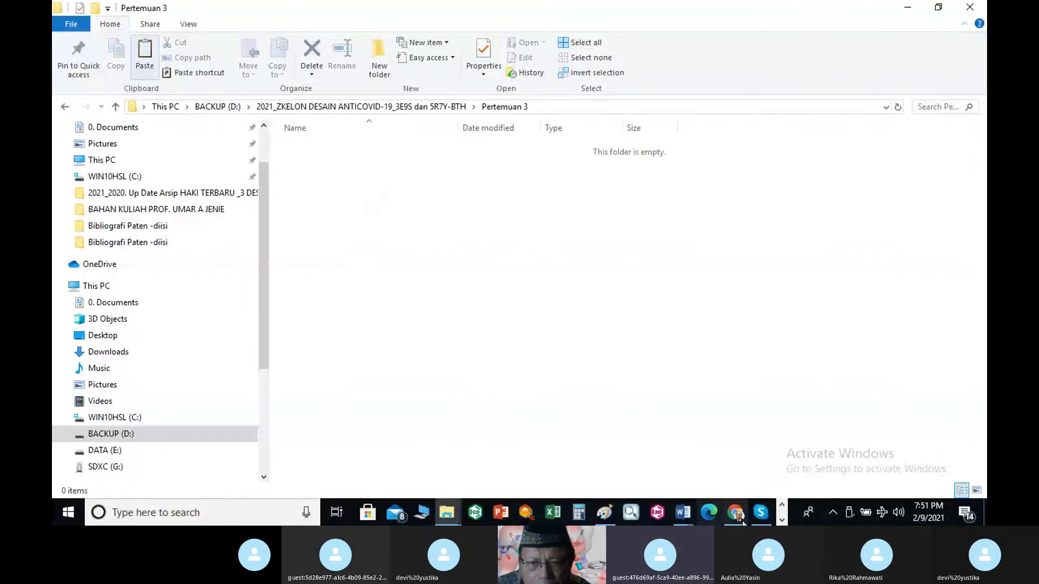
Step: Switch to YASARA and start a new scene, clearing all unsaved data
scroll(403, 513, down, 1)
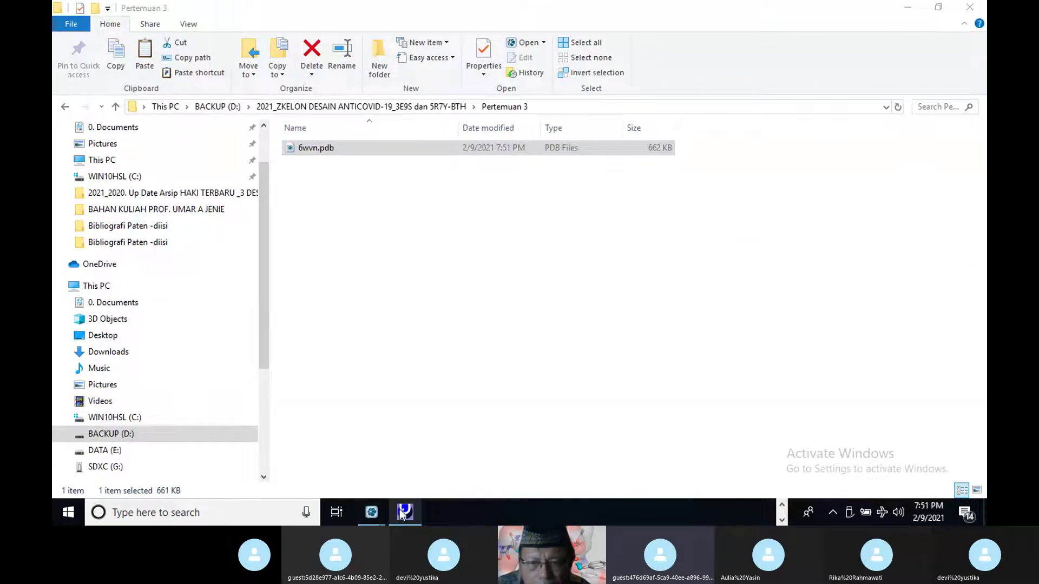
click(402, 513)
click(74, 24)
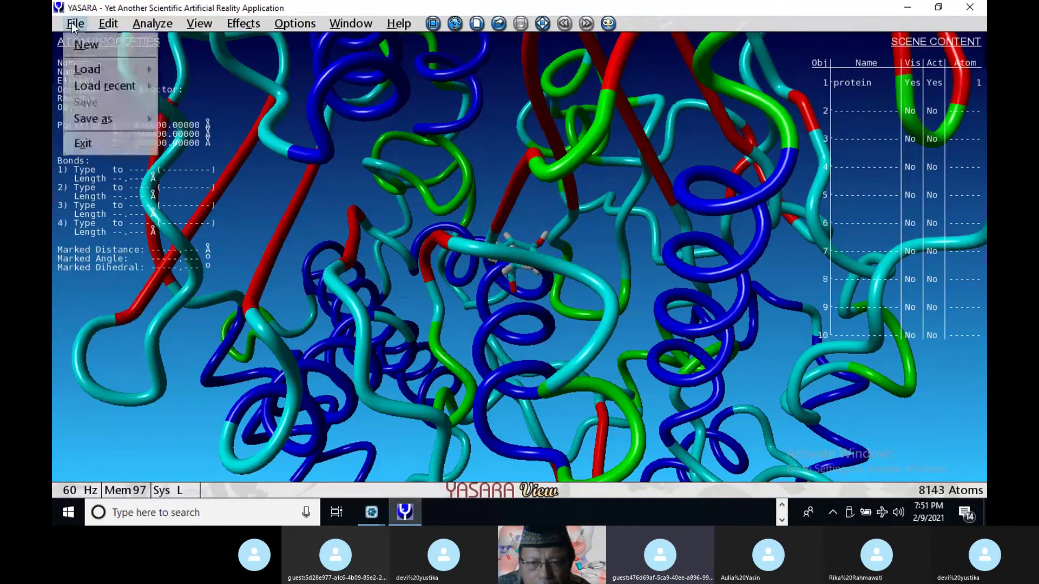
click(87, 45)
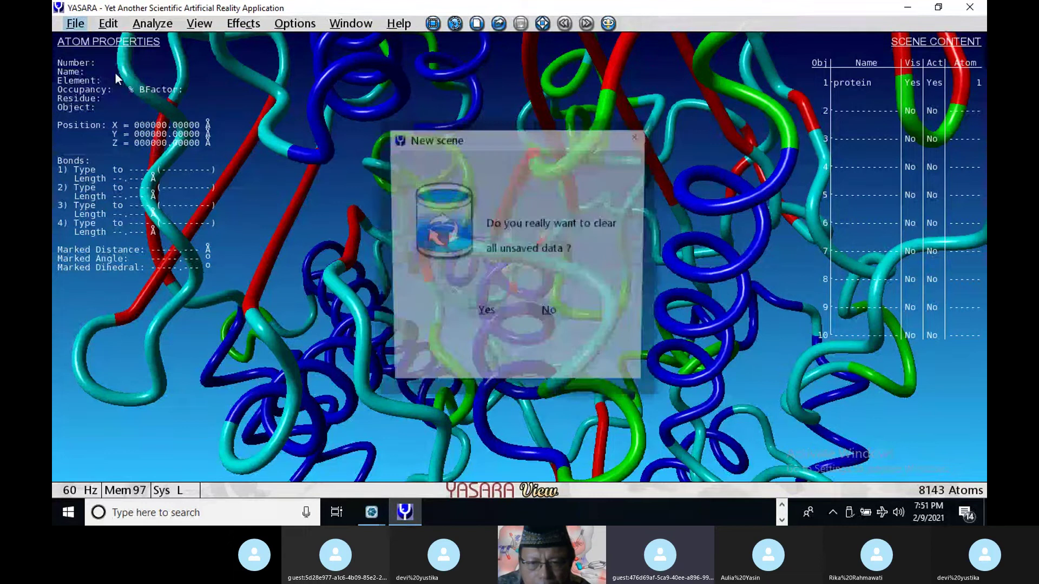
key(Return)
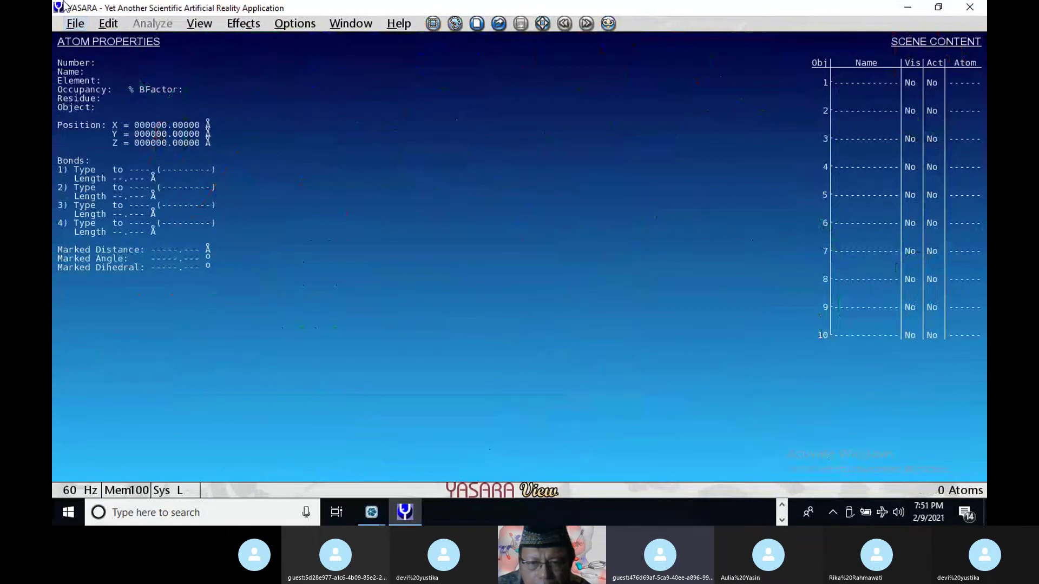
Step: Start loading a PDB file and browse up to the root of drive D
click(75, 24)
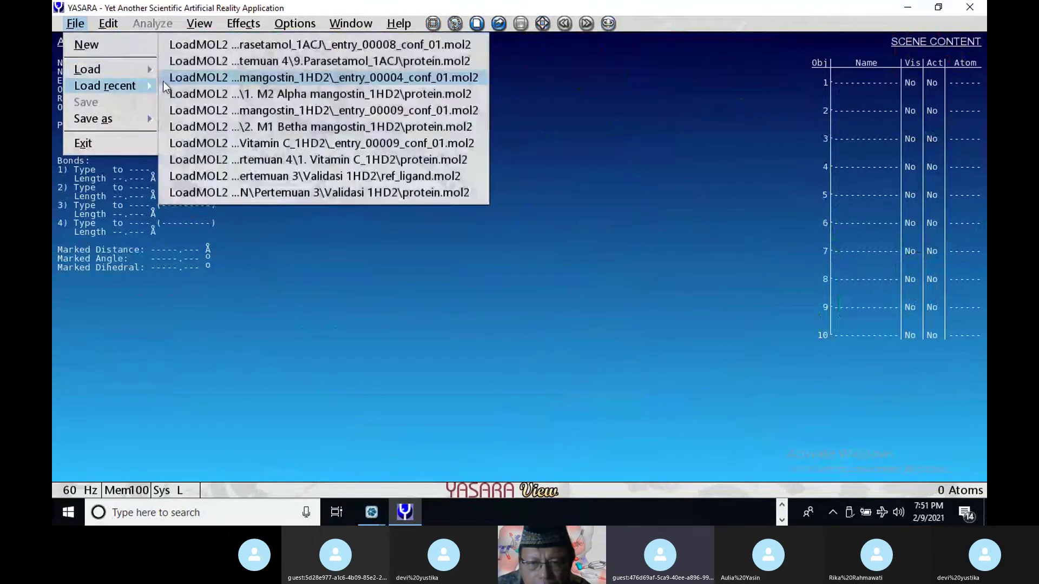
mouse_move(151, 72)
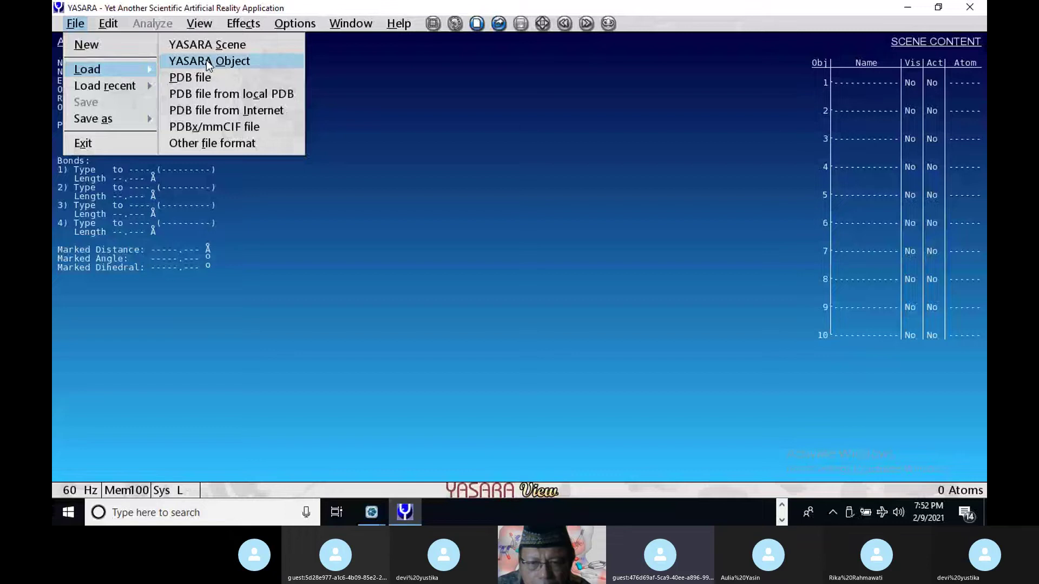
click(206, 77)
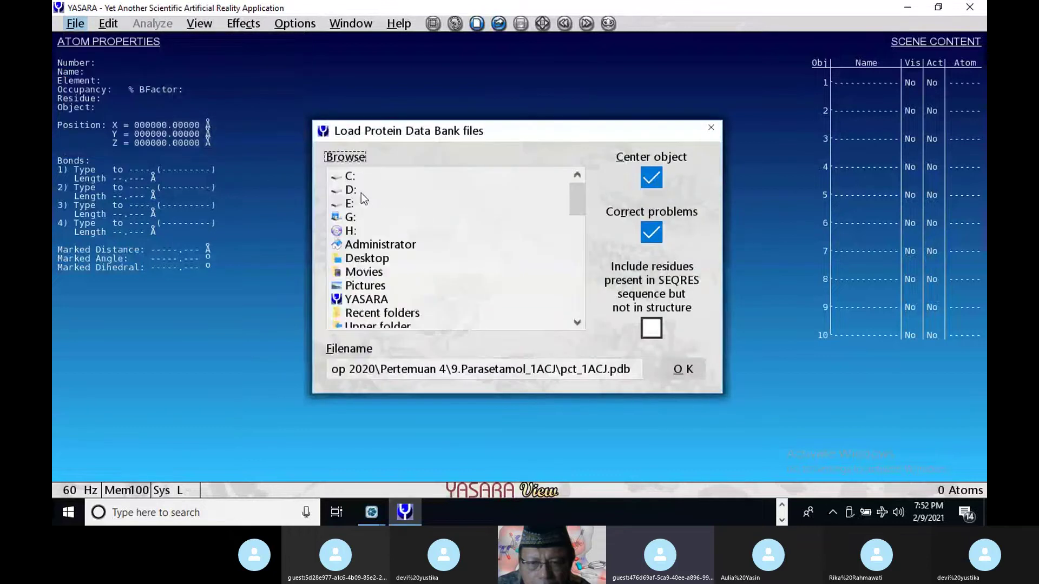
click(349, 309)
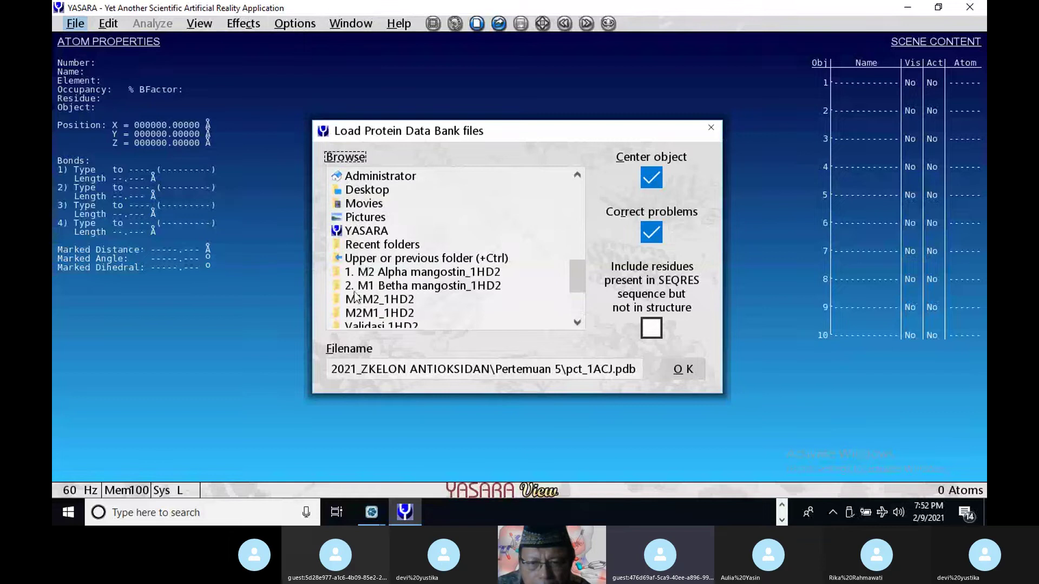
click(339, 259)
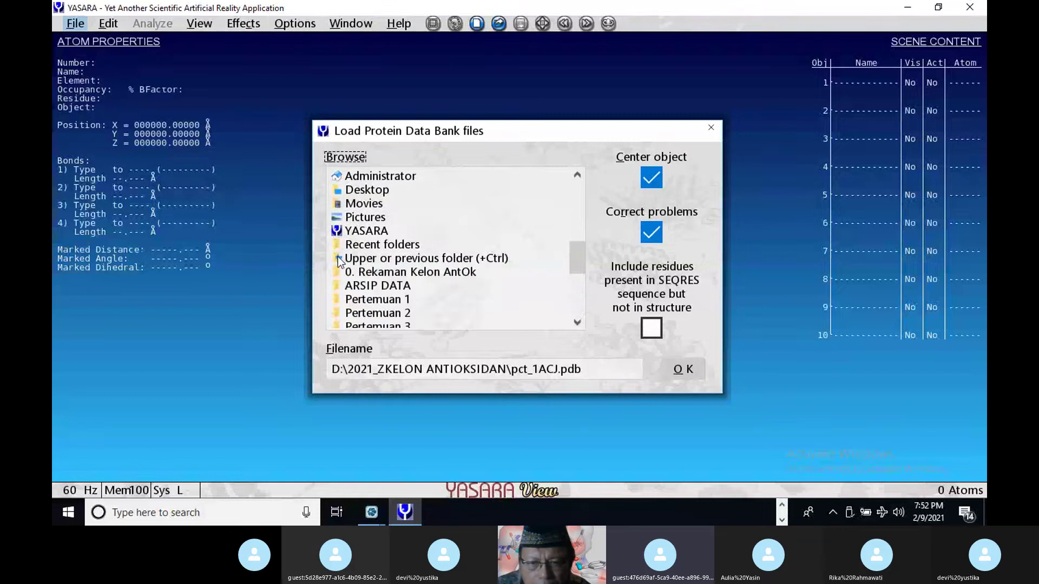
click(340, 260)
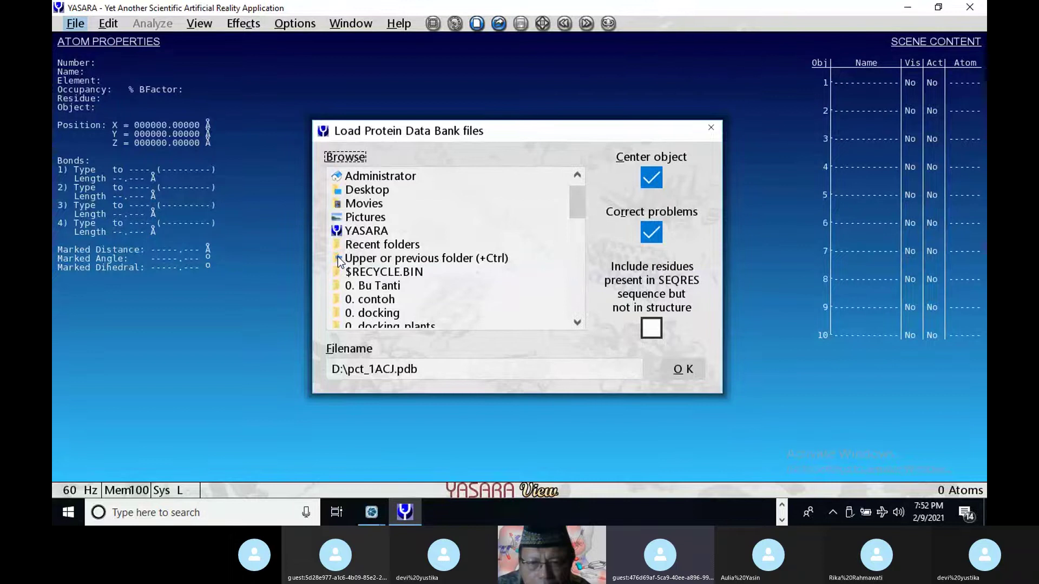
Step: Try to open the 2021_ZKELON DESAIN ANTICOVID-19_3E9S dan 5R7Y-BTH folder on drive D
scroll(452, 254, down, 3)
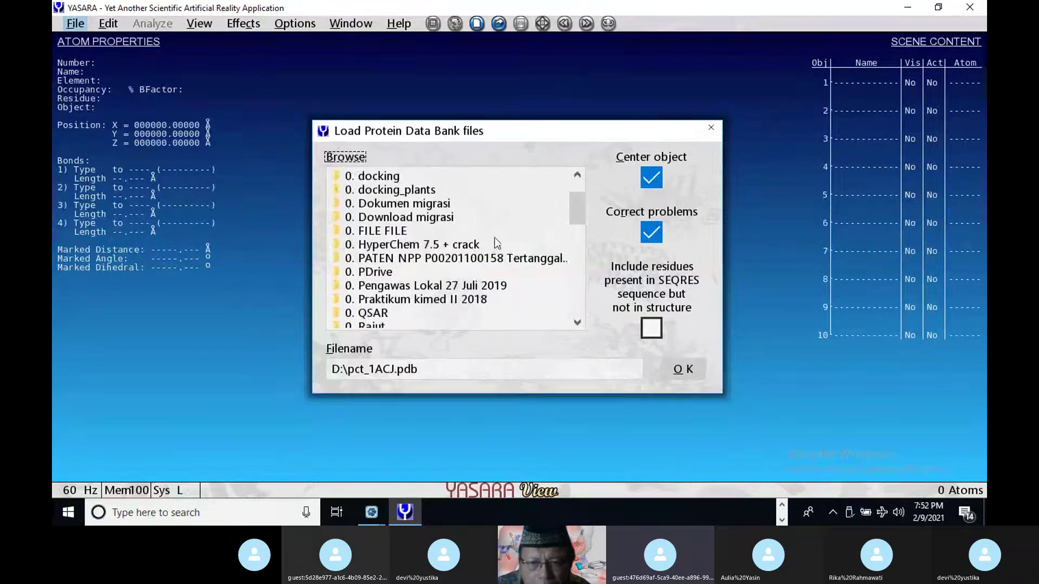
scroll(508, 228, down, 3)
scroll(513, 232, down, 10)
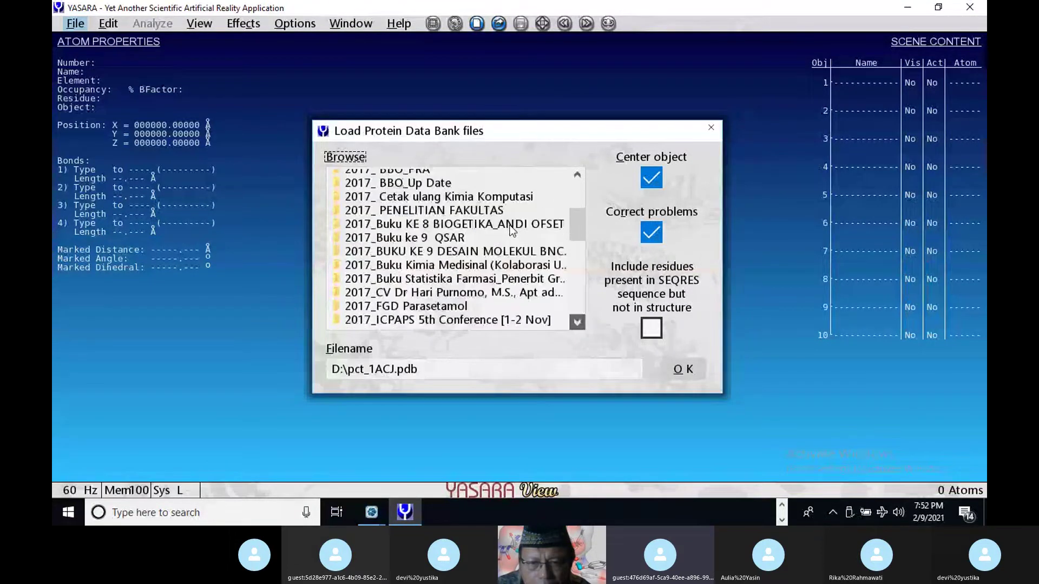
scroll(511, 222, down, 15)
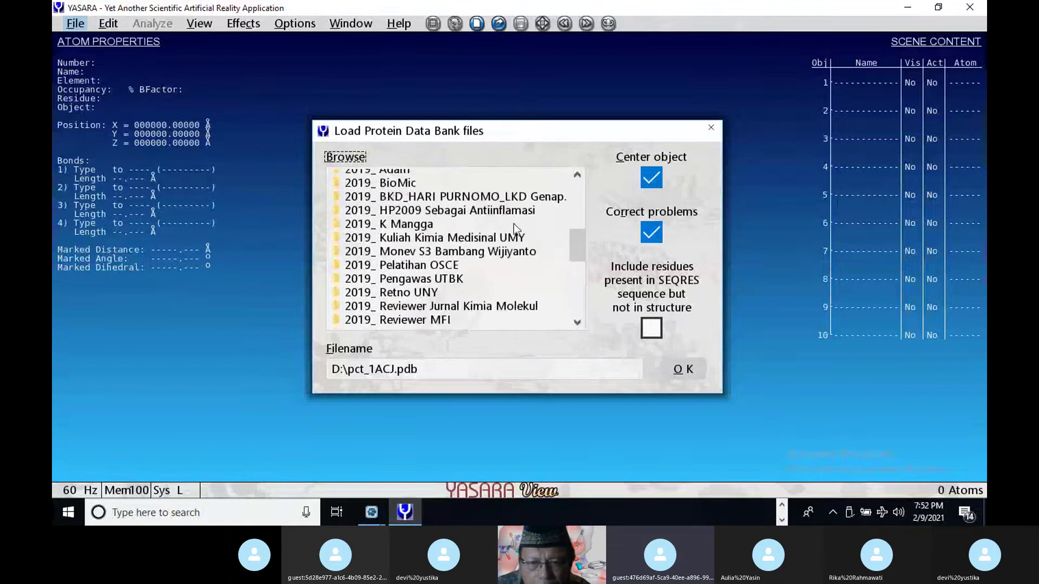
scroll(515, 223, down, 15)
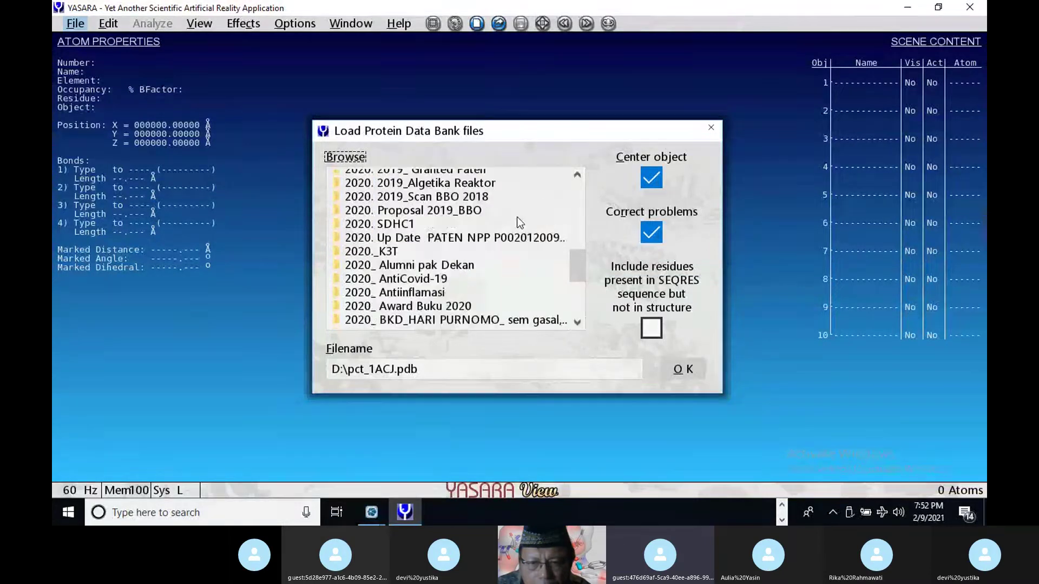
scroll(518, 222, down, 3)
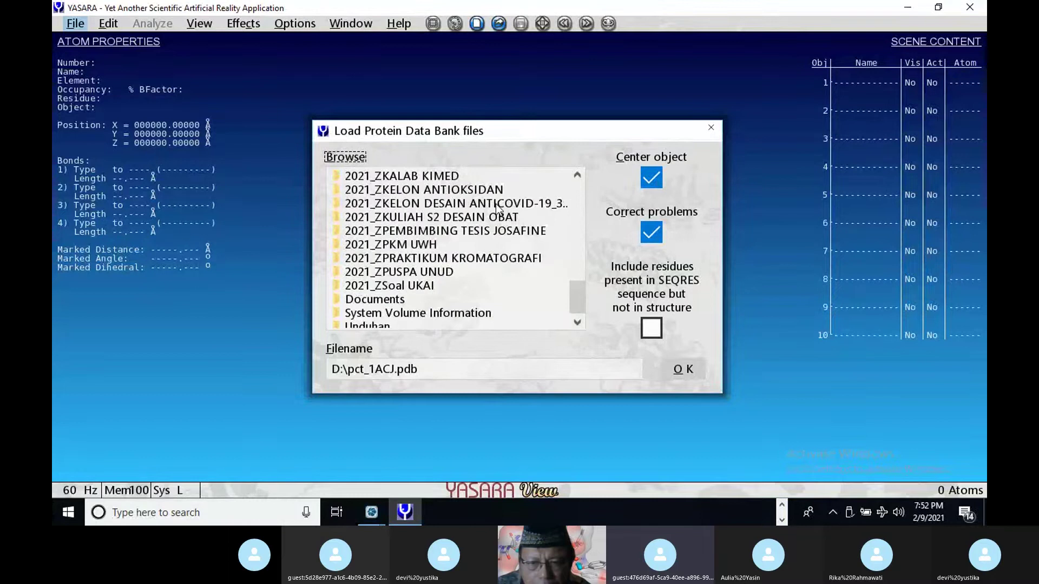
click(495, 203)
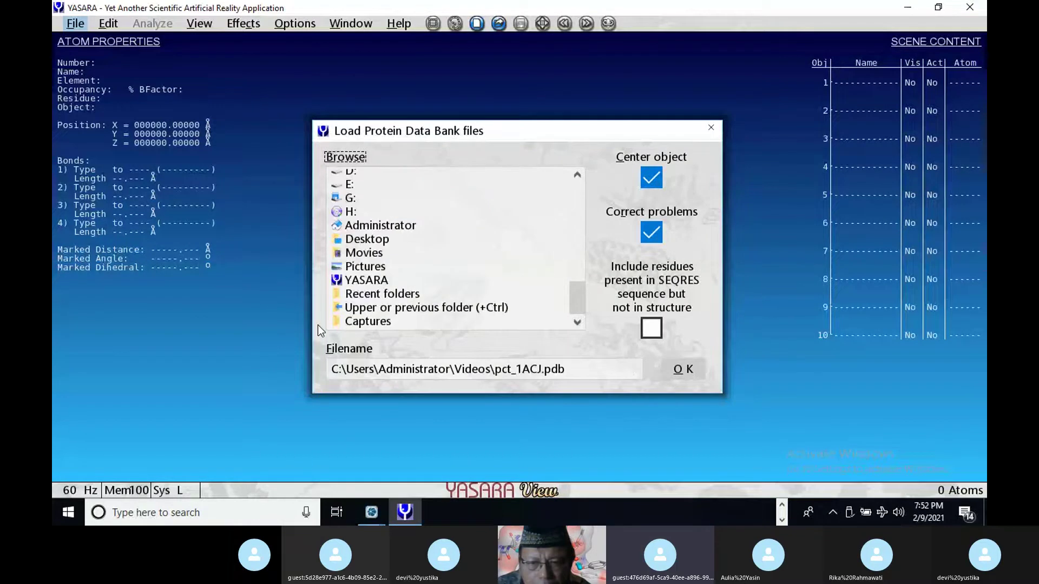
click(351, 308)
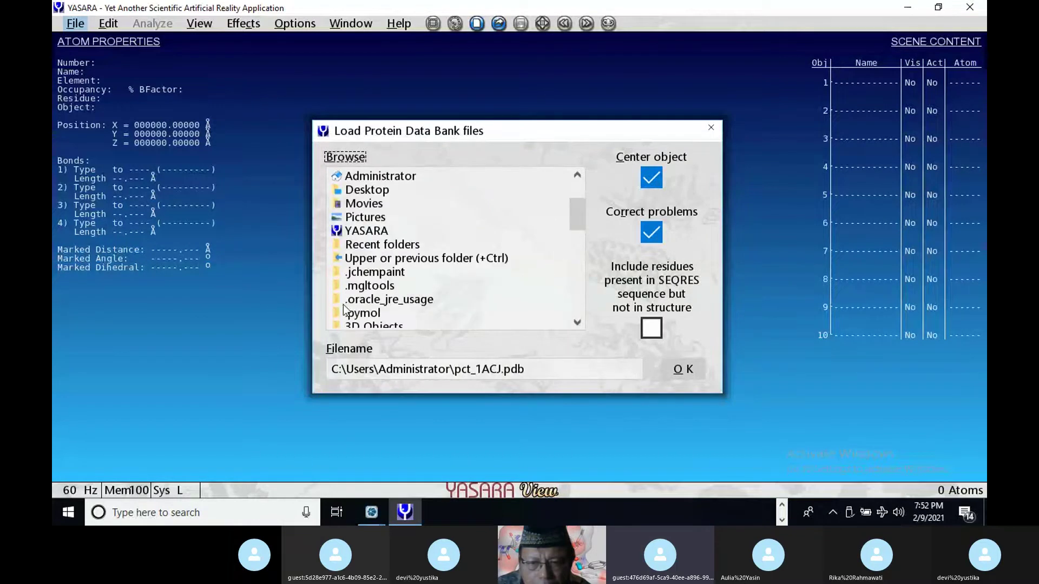
scroll(400, 233, up, 2)
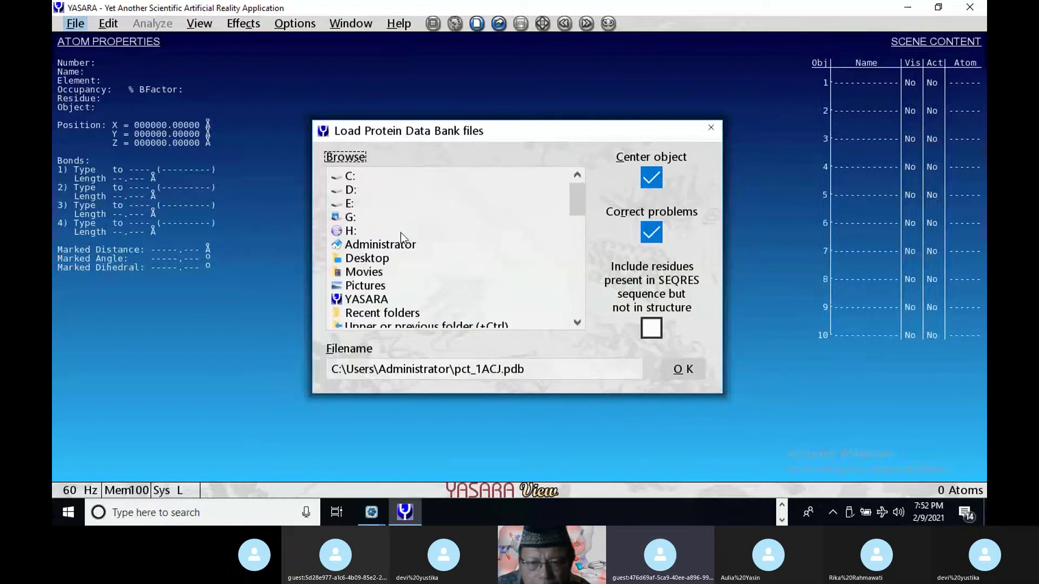
Step: Load 6wvn.pdb from the Pertemuan 3 folder of 2021_ZKELON DESAIN ANTICOVID-19_3E9S dan 5R7Y-BTH on drive D
click(350, 197)
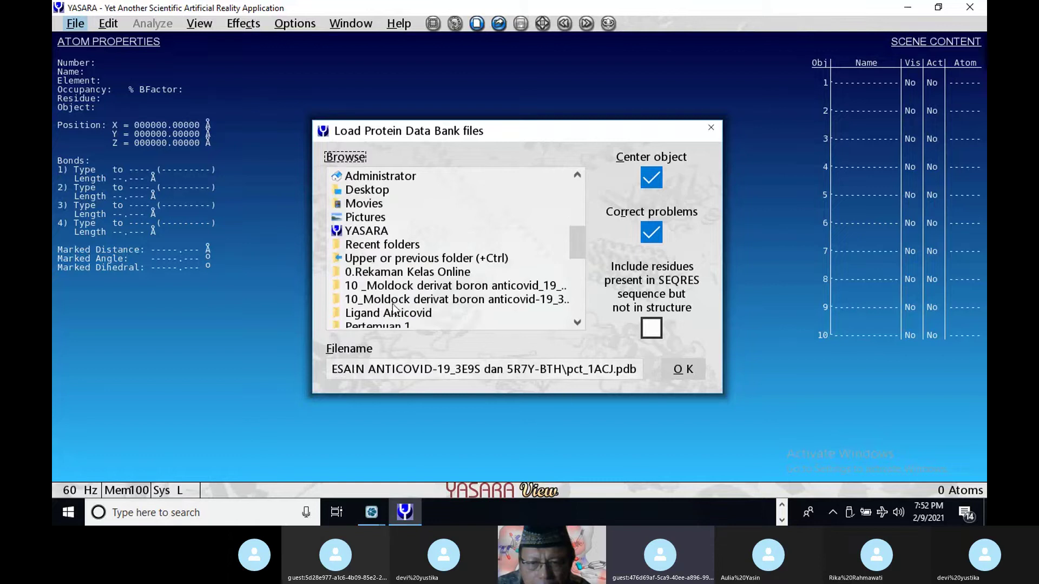
scroll(394, 307, down, 1)
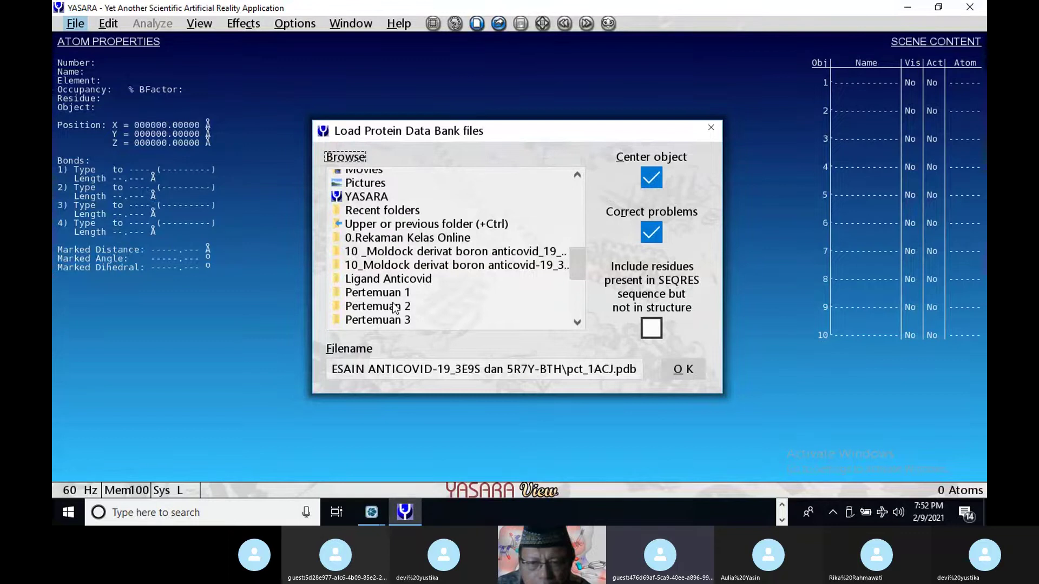
click(395, 320)
click(394, 321)
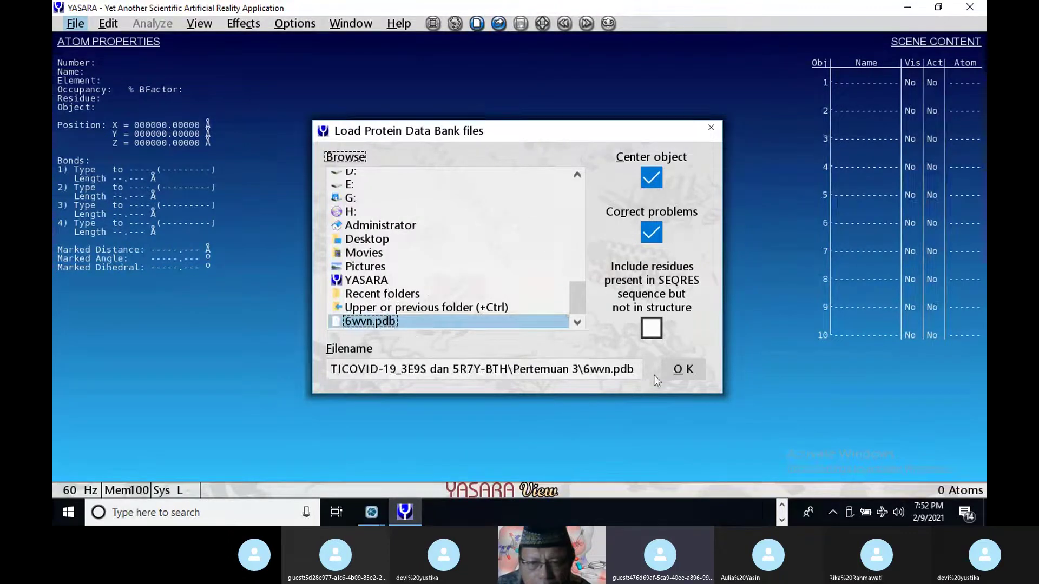
click(676, 371)
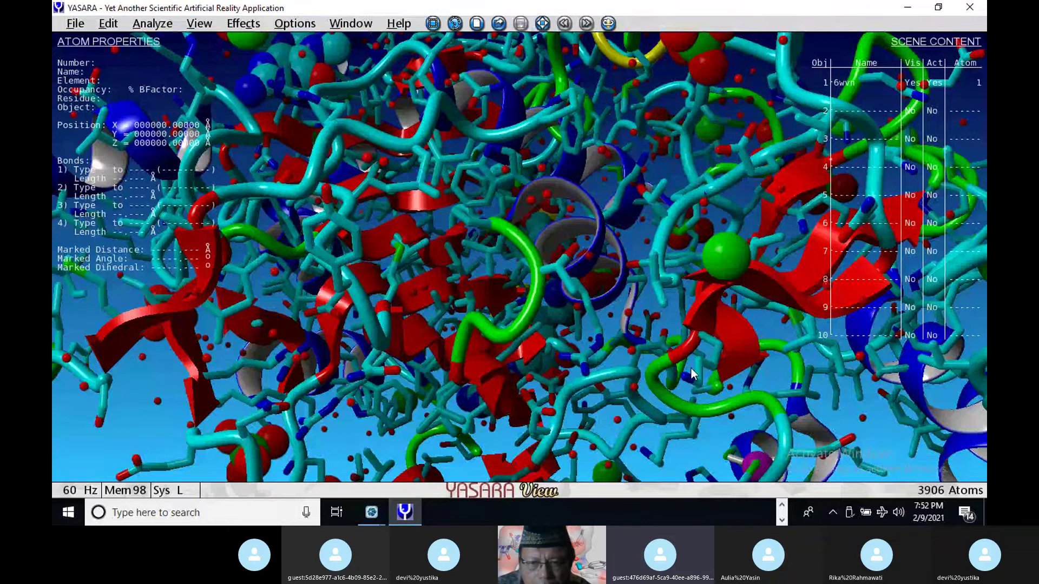
Step: Display the structure as a backbone tube without side chains and expand object 6wvn into its molecules
key(F5)
key(F4)
click(845, 83)
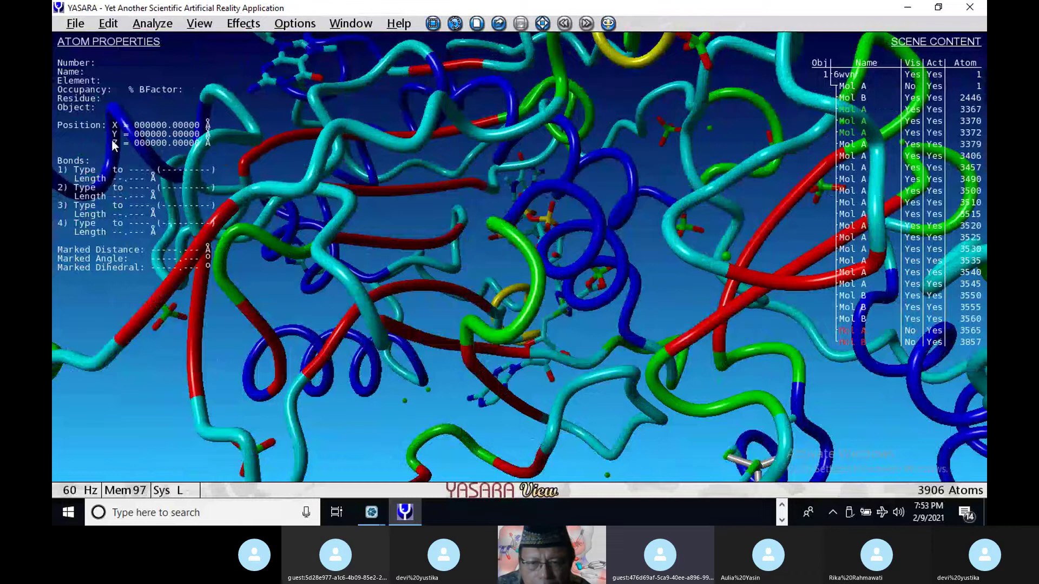
Step: Delete all chain B molecules of 6wvn, choosing the B entries in the sequence, the name B and the attribute All
click(102, 25)
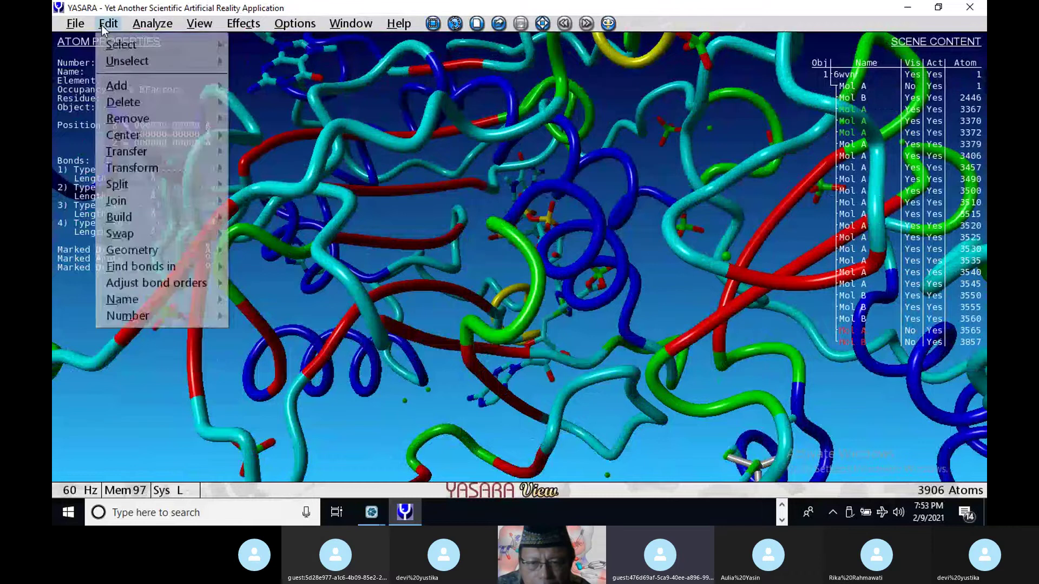
mouse_move(222, 91)
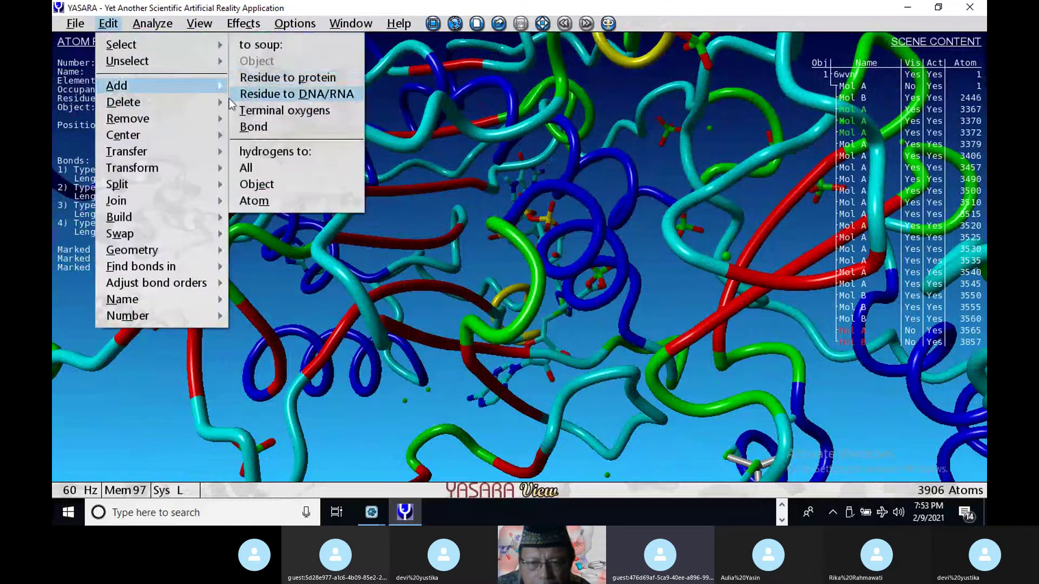
mouse_move(222, 111)
click(275, 71)
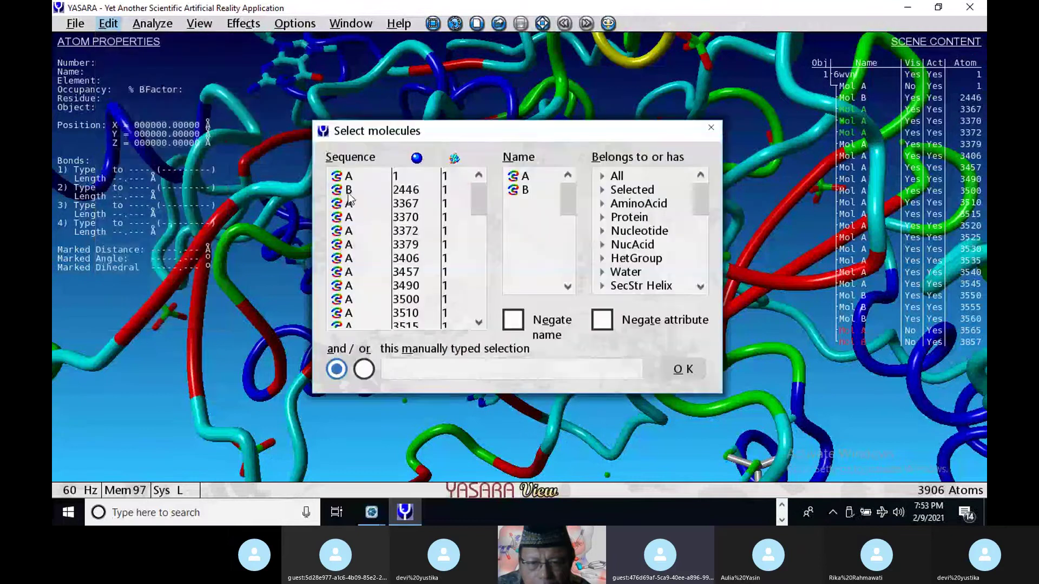
click(349, 191)
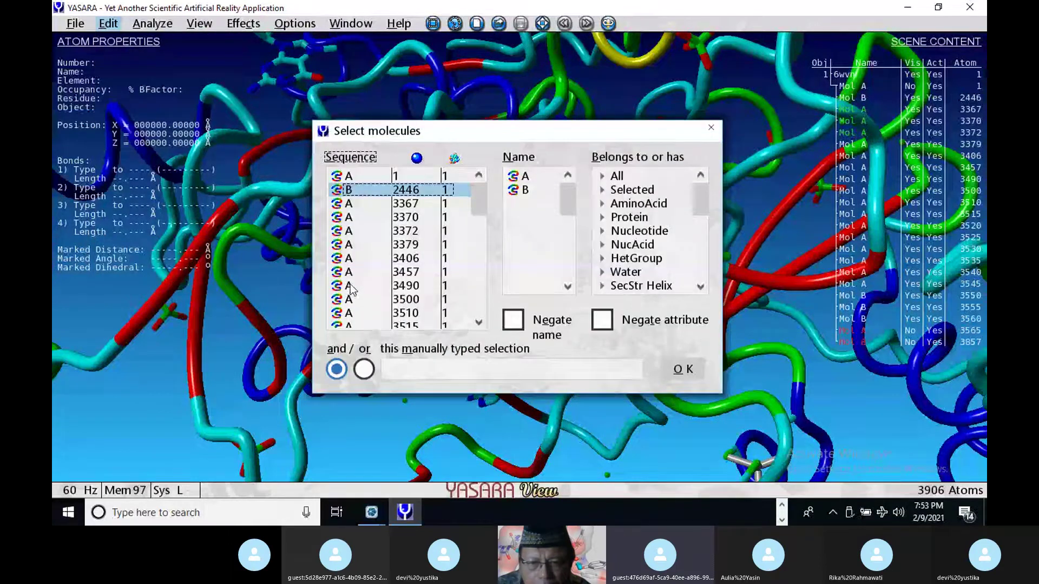
click(479, 323)
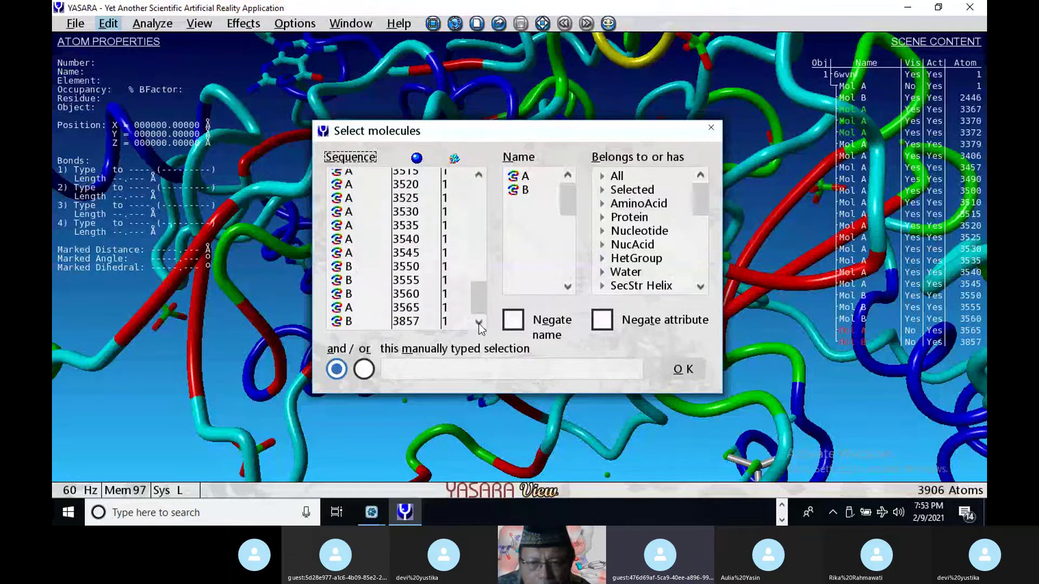
drag(356, 268, 360, 309)
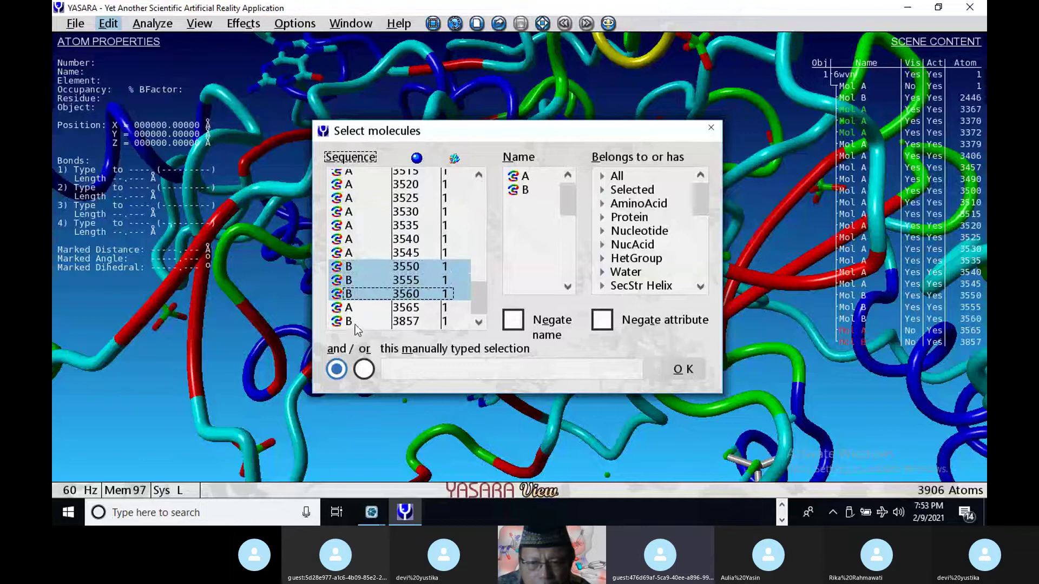
ctrl+click(352, 321)
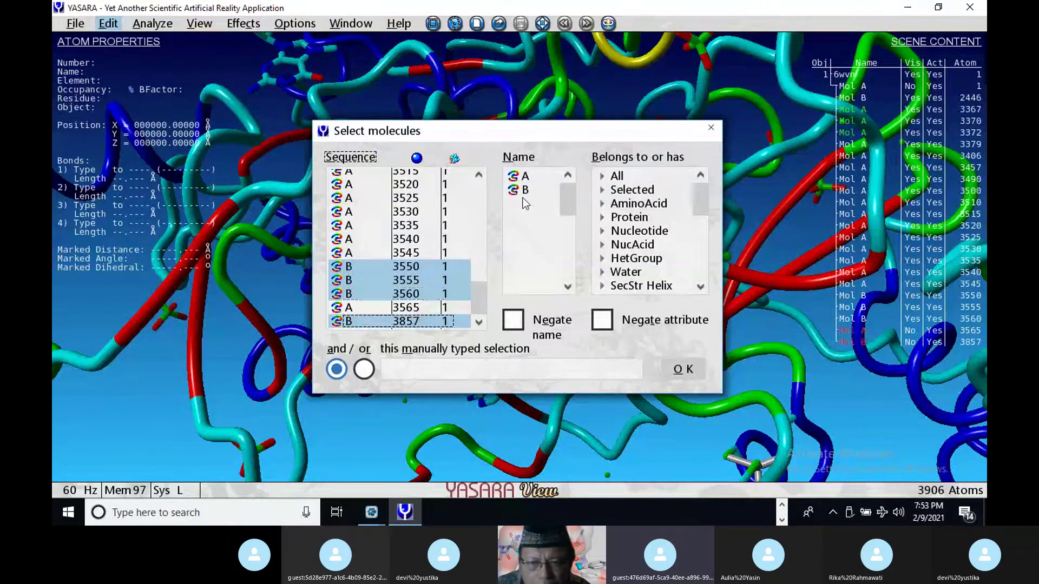
click(524, 191)
click(640, 177)
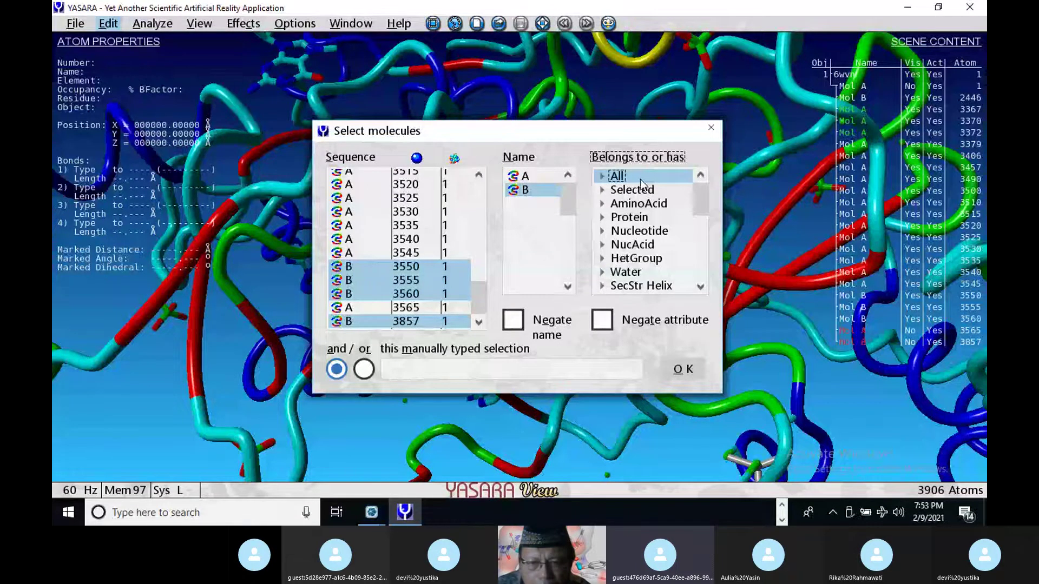
key(Return)
click(105, 25)
mouse_move(125, 105)
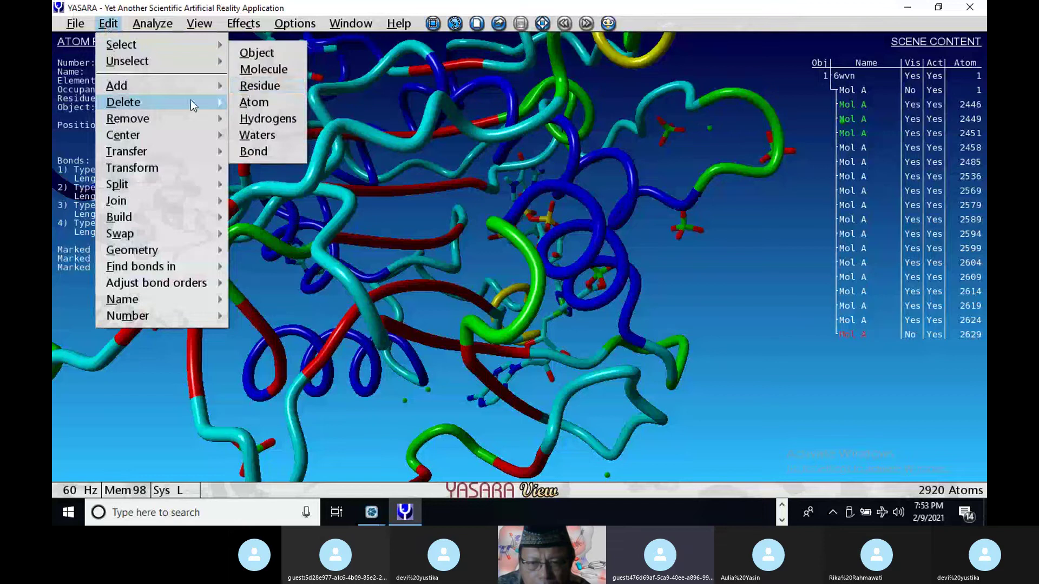
click(248, 86)
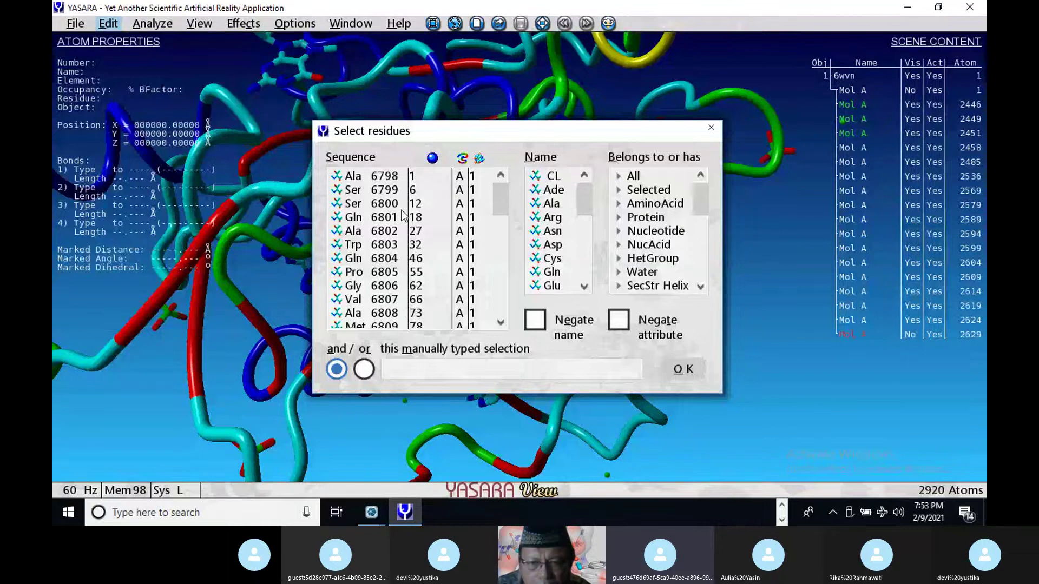
key(End)
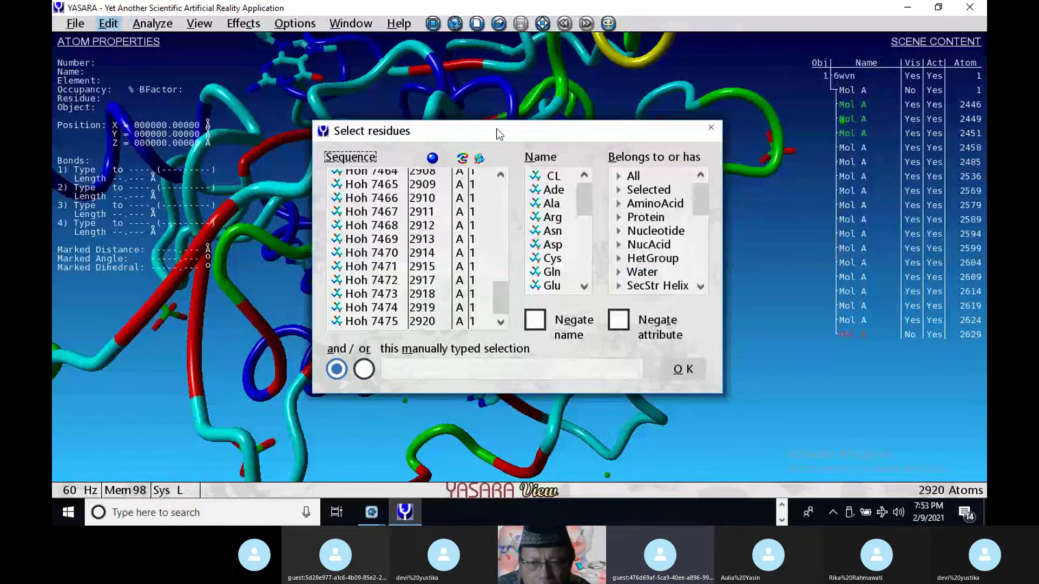
click(710, 130)
Step: Delete all water molecules from the structure
click(109, 25)
mouse_move(137, 102)
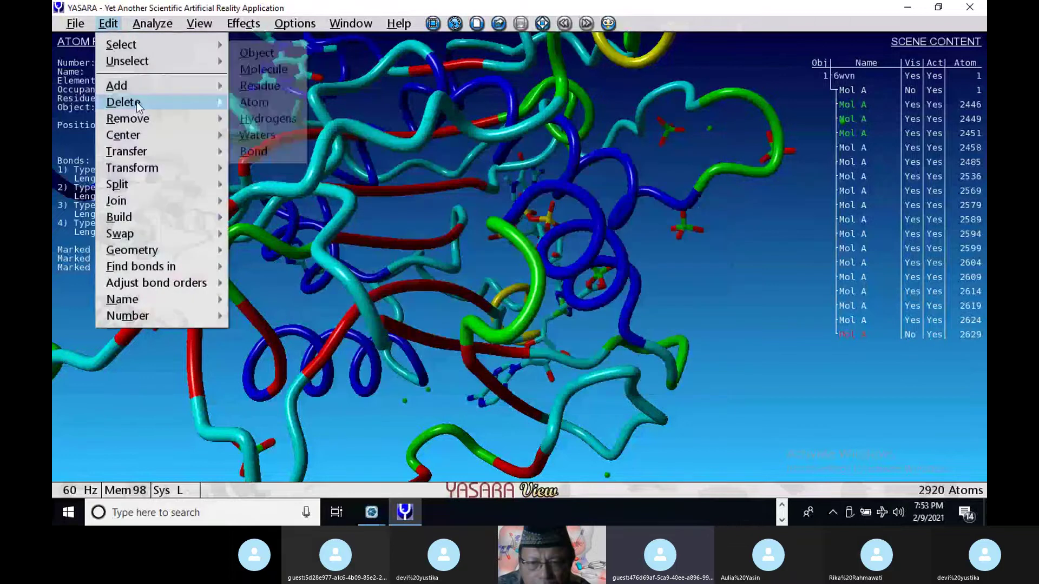
click(275, 135)
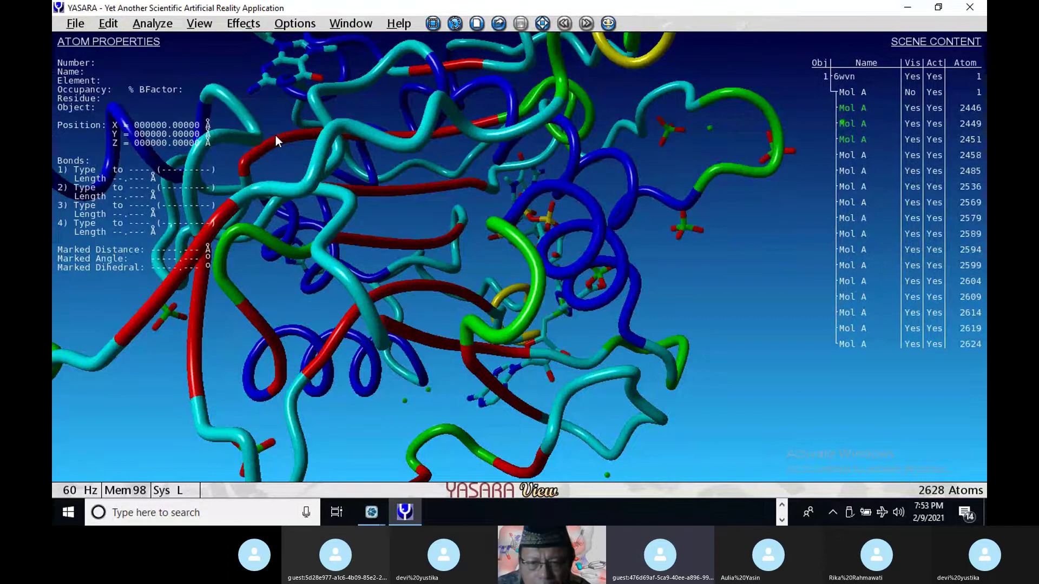
Step: Delete the sulfate residues So4 7117 to 7124 and chloride CL 7111, choosing them in the sequence with name CL and attribute All
click(106, 24)
mouse_move(124, 101)
click(268, 84)
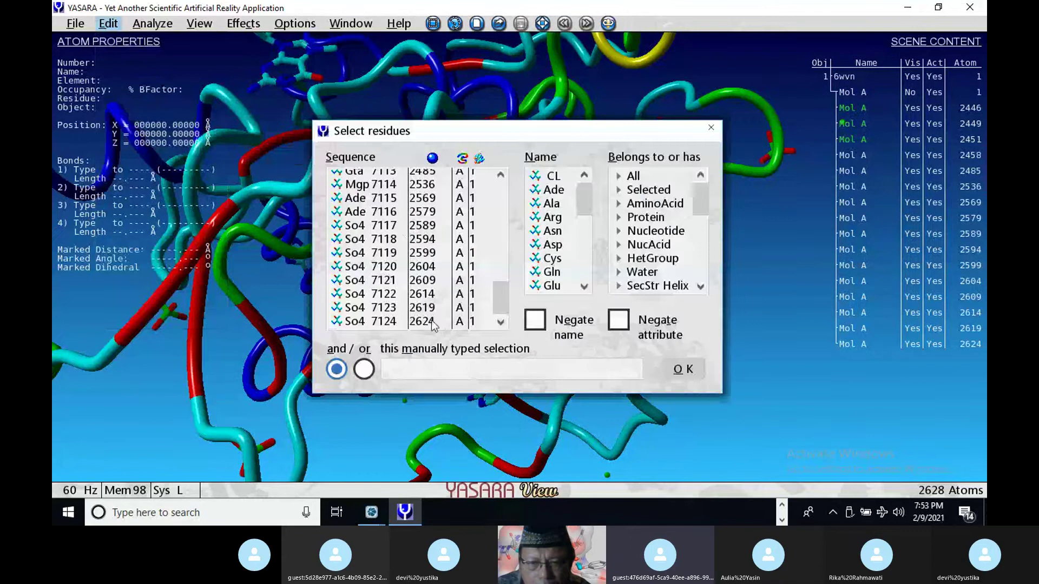
click(365, 227)
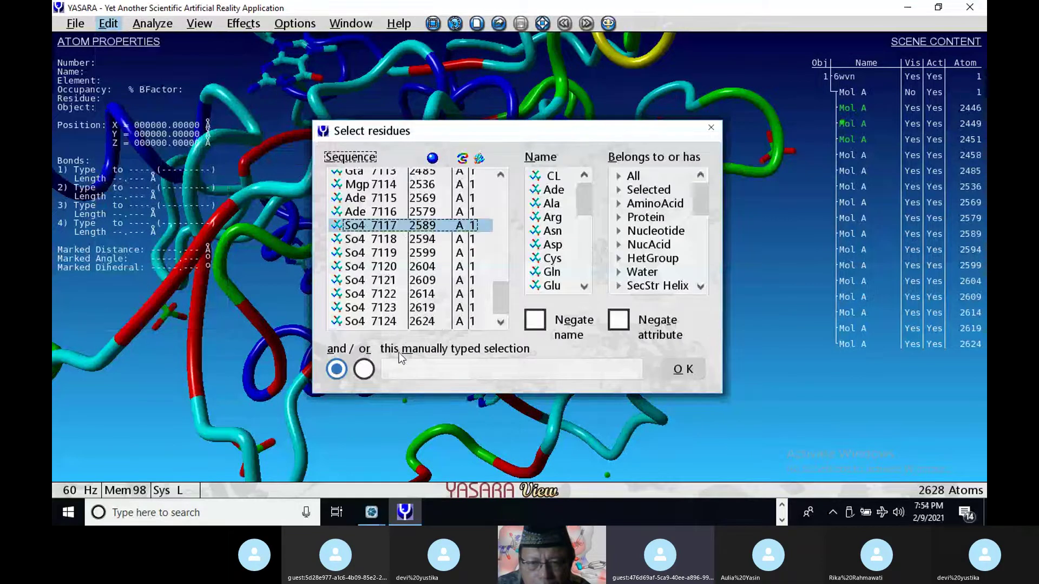
shift+click(364, 323)
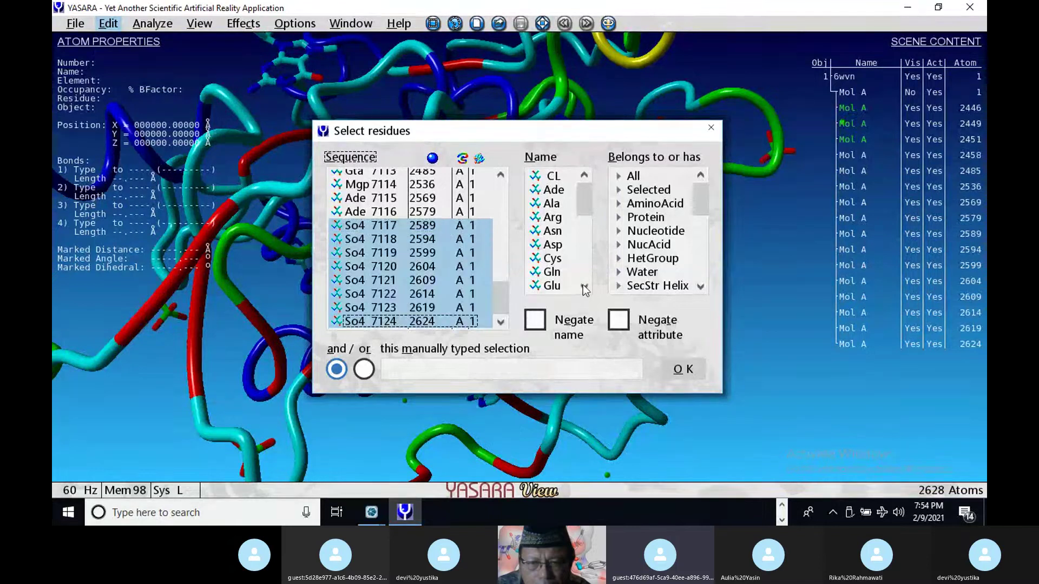
scroll(584, 289, down, 5)
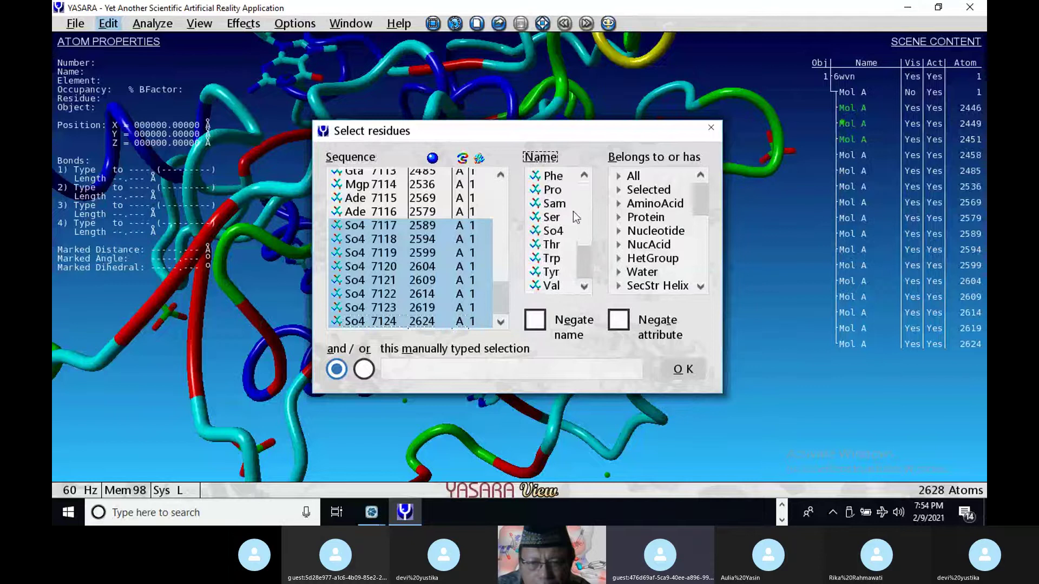
scroll(567, 238, up, 1)
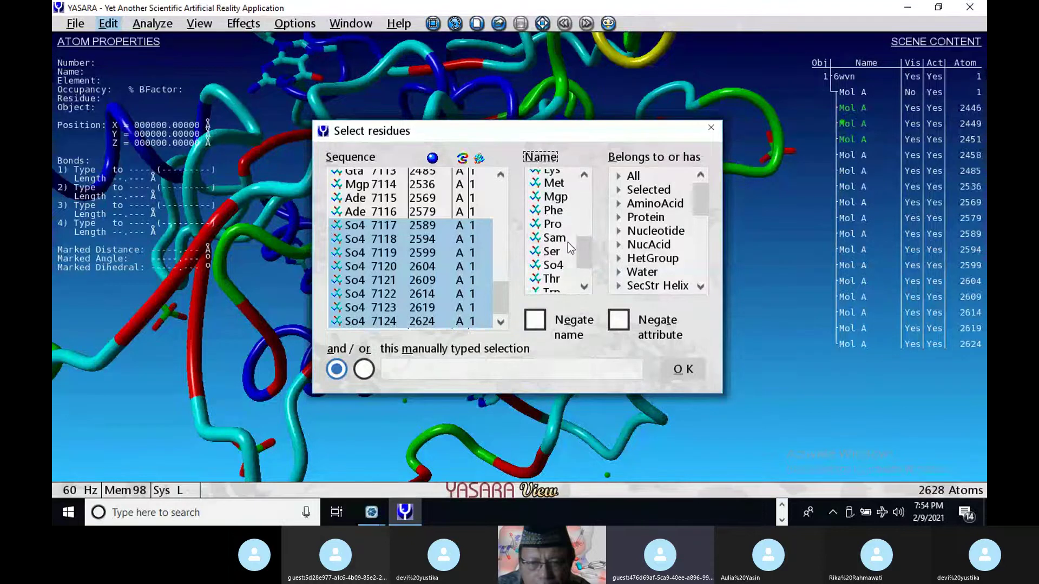
scroll(567, 242, up, 3)
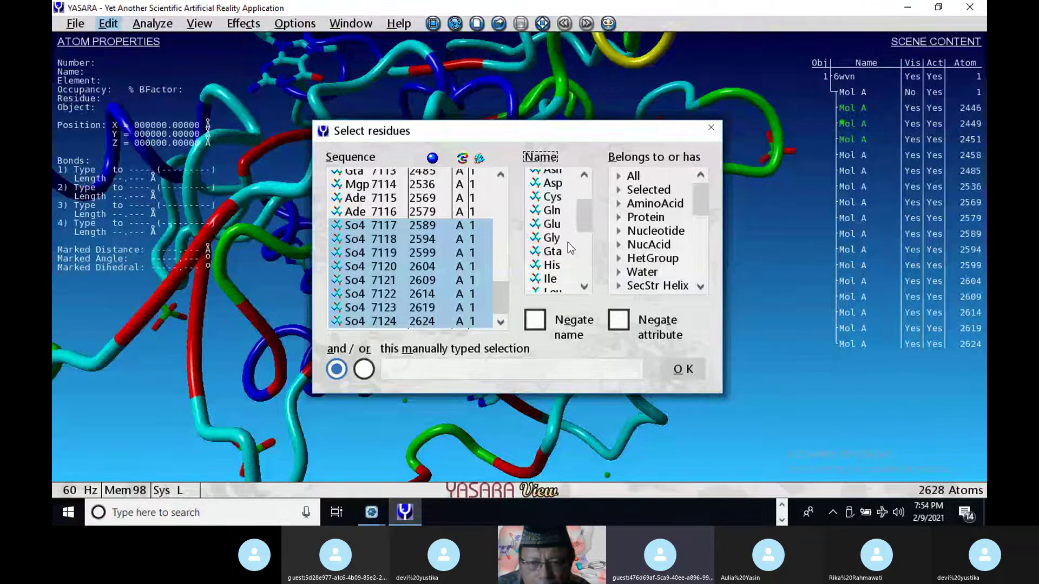
scroll(567, 241, up, 3)
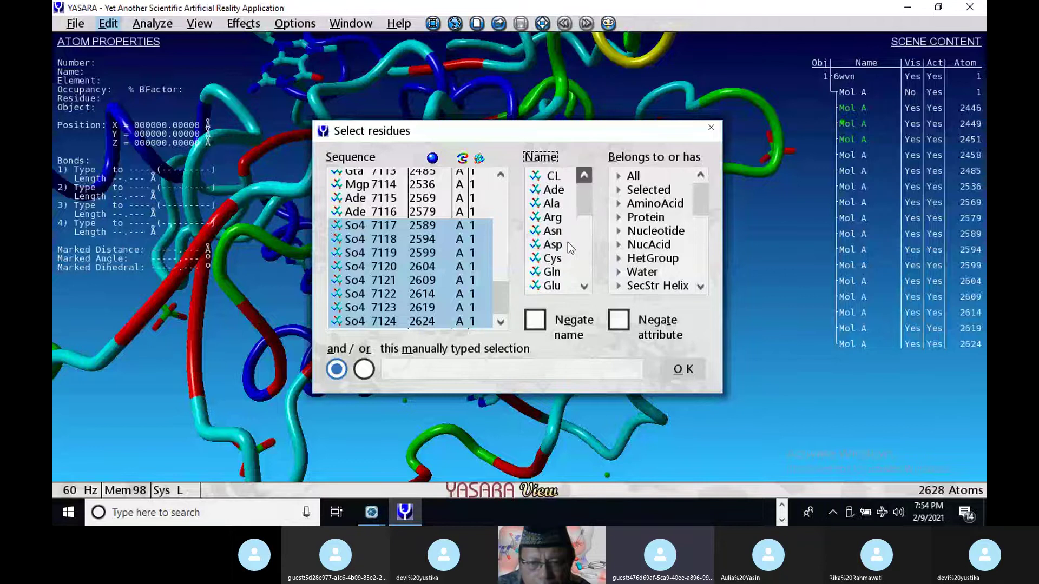
scroll(568, 238, down, 6)
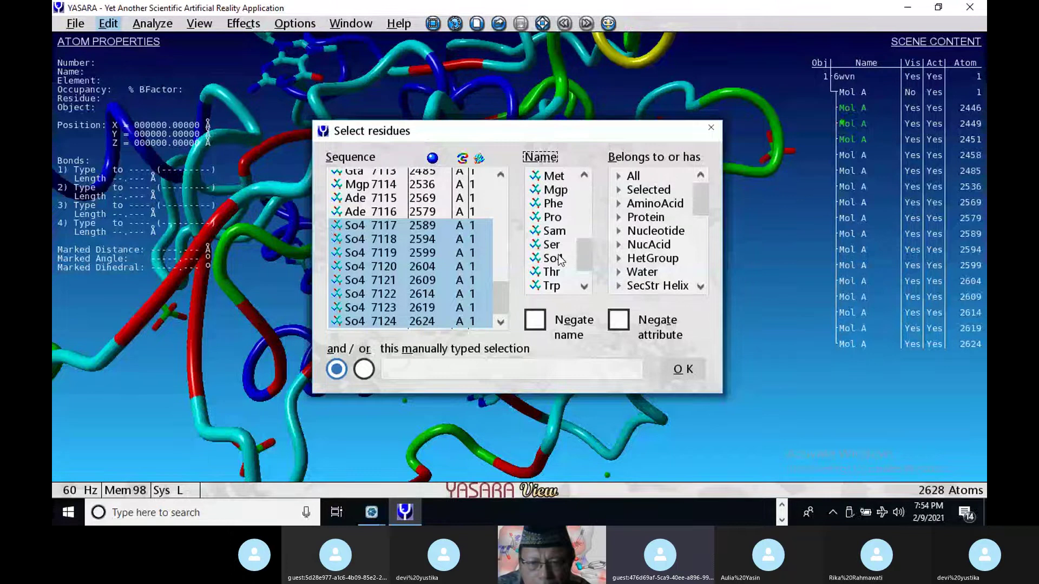
scroll(560, 261, up, 6)
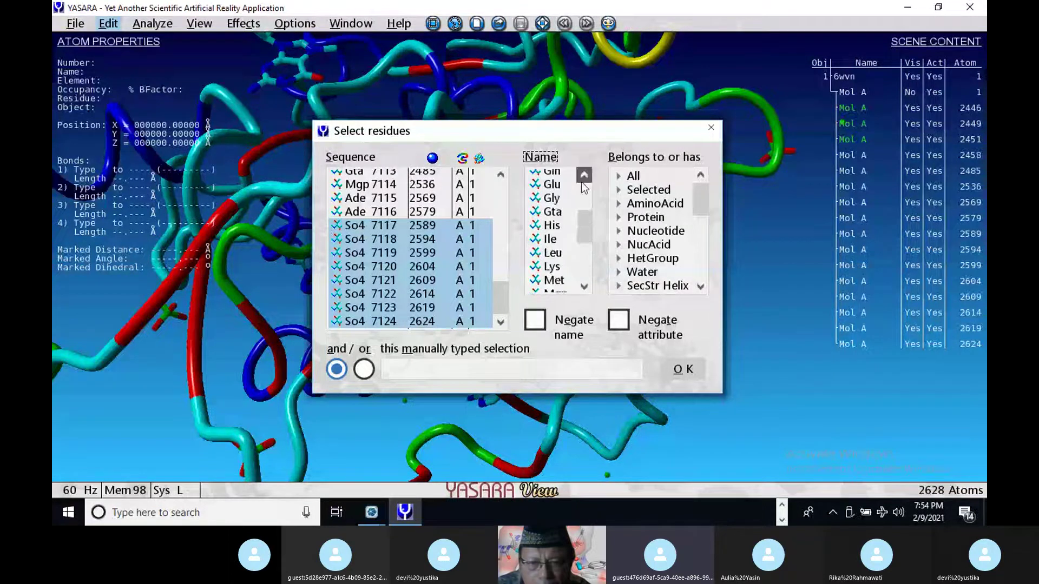
click(552, 180)
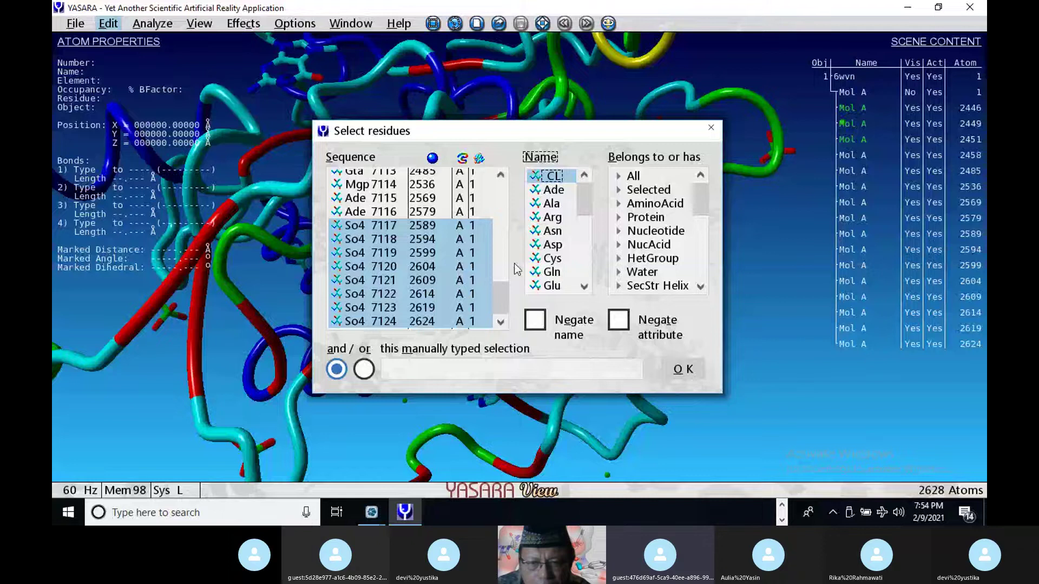
scroll(378, 227, up, 1)
click(358, 178)
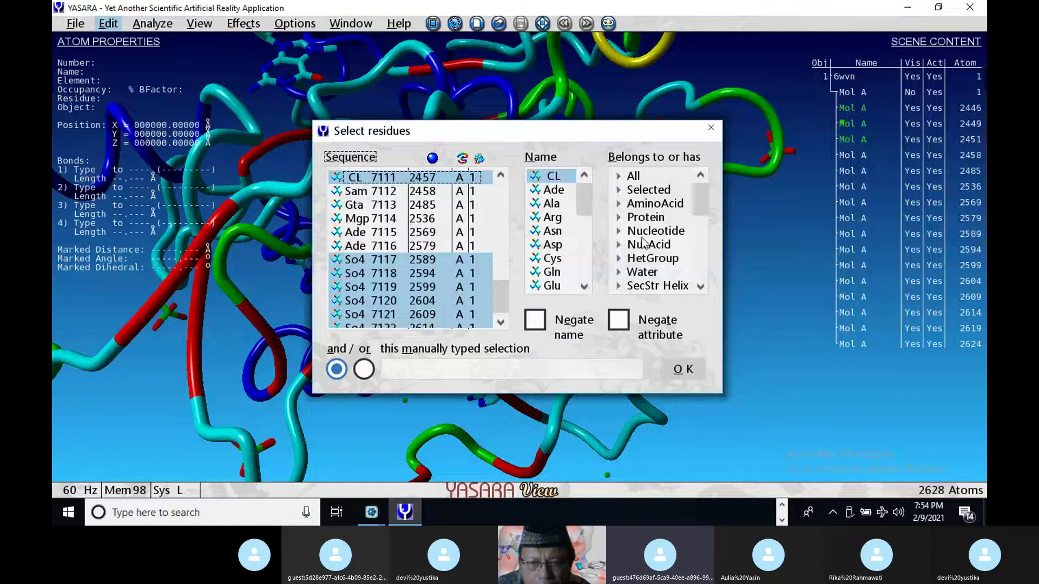
click(632, 176)
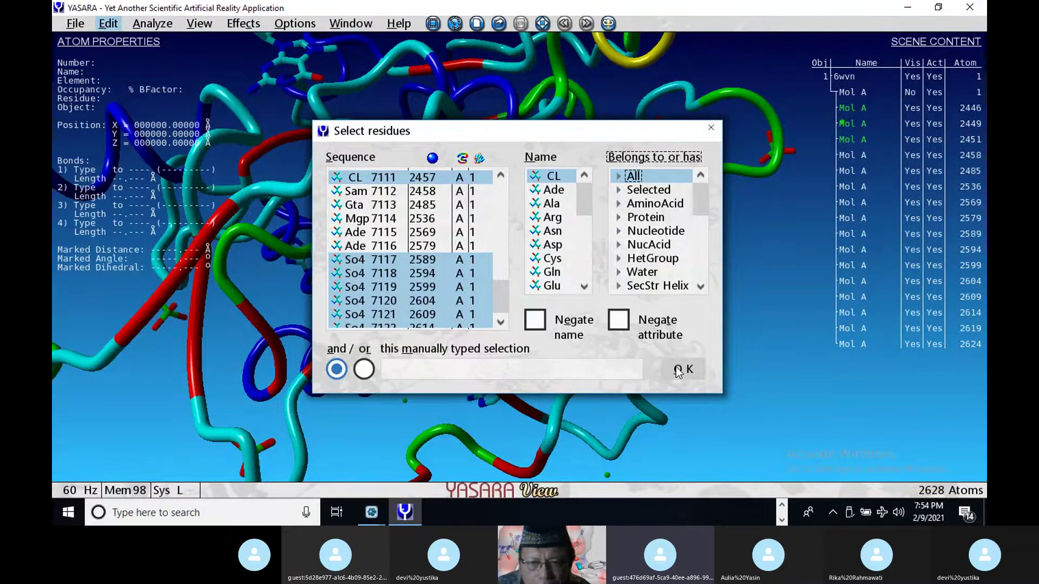
click(679, 370)
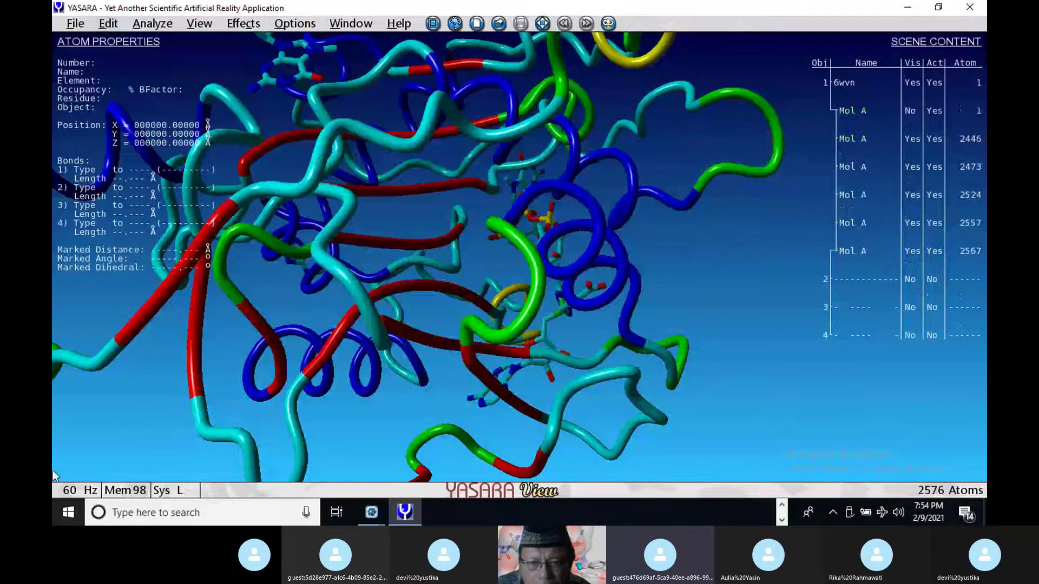
Step: Start another residue deletion and look through the remaining residue names down to Val
mouse_move(53, 449)
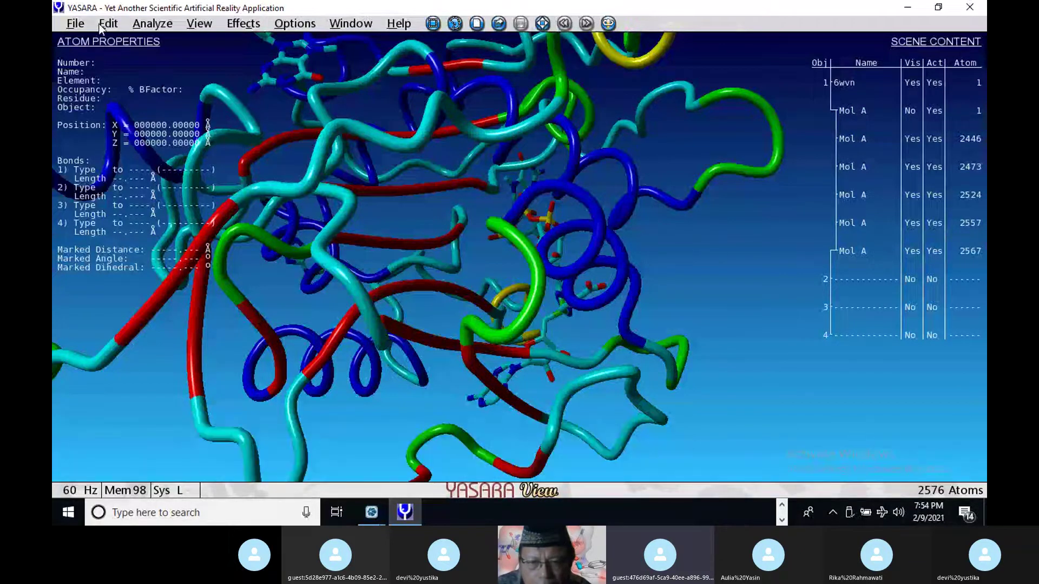
click(106, 26)
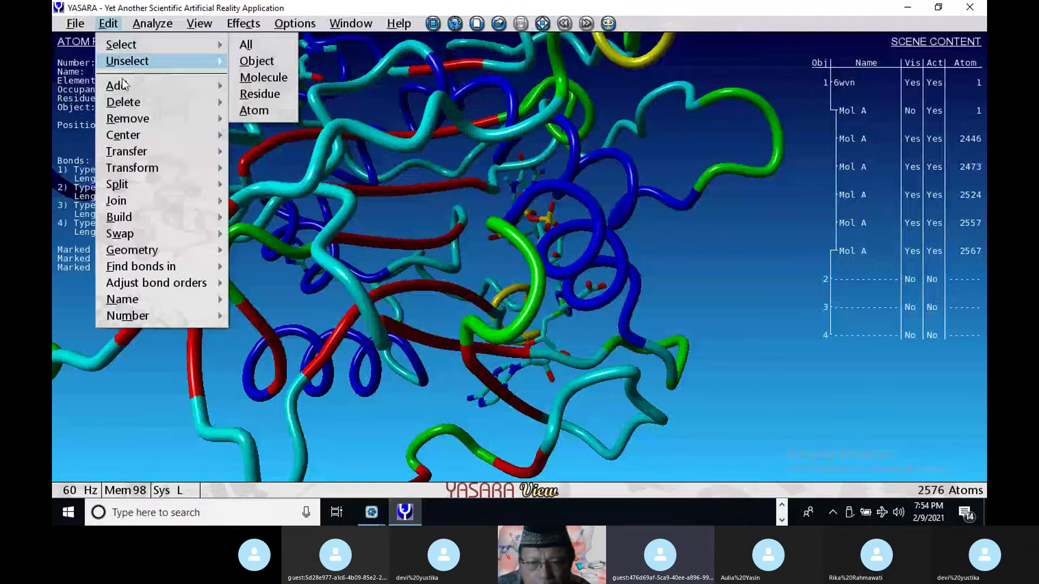
mouse_move(190, 102)
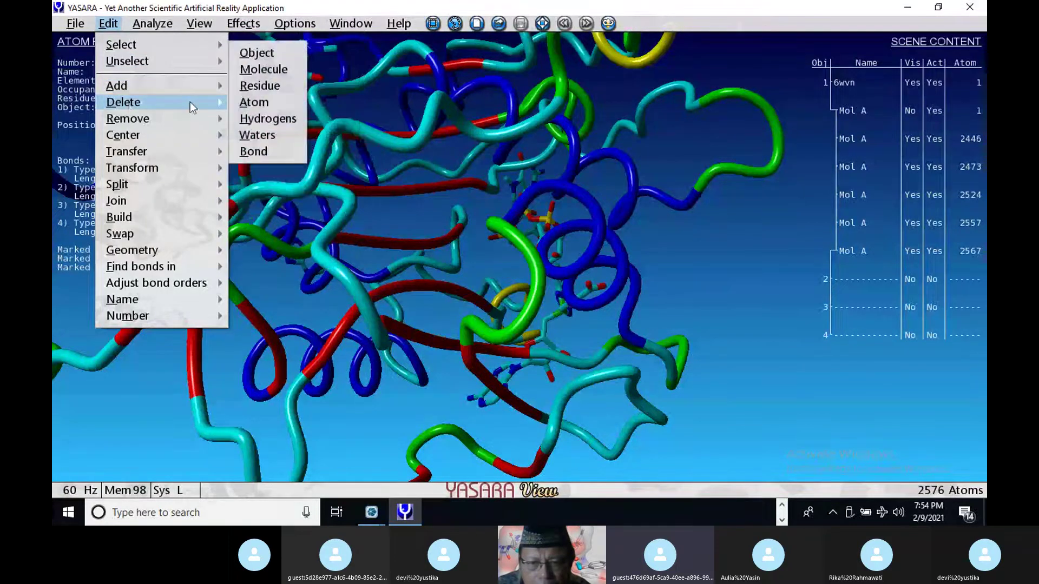
click(261, 88)
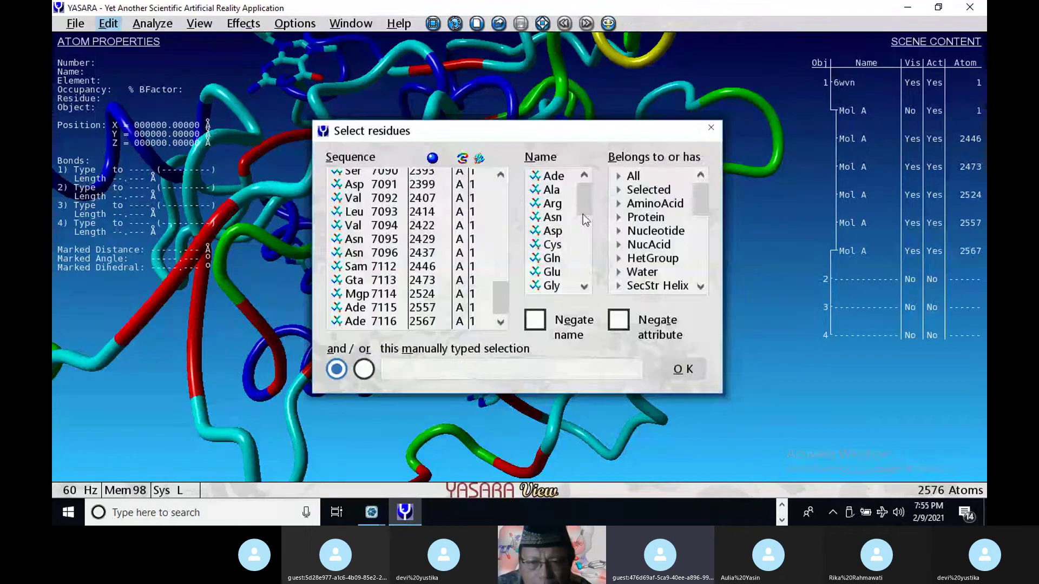
drag(583, 216, 594, 268)
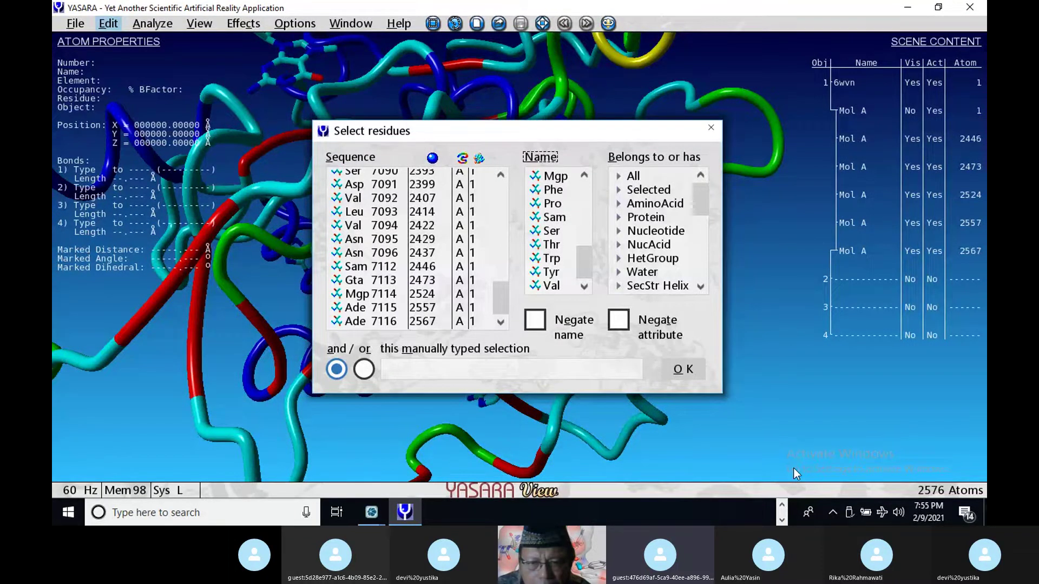
Step: Switch to Chrome and examine the Small Molecules ligand table on the RCSB PDB page for 6WVN
click(787, 506)
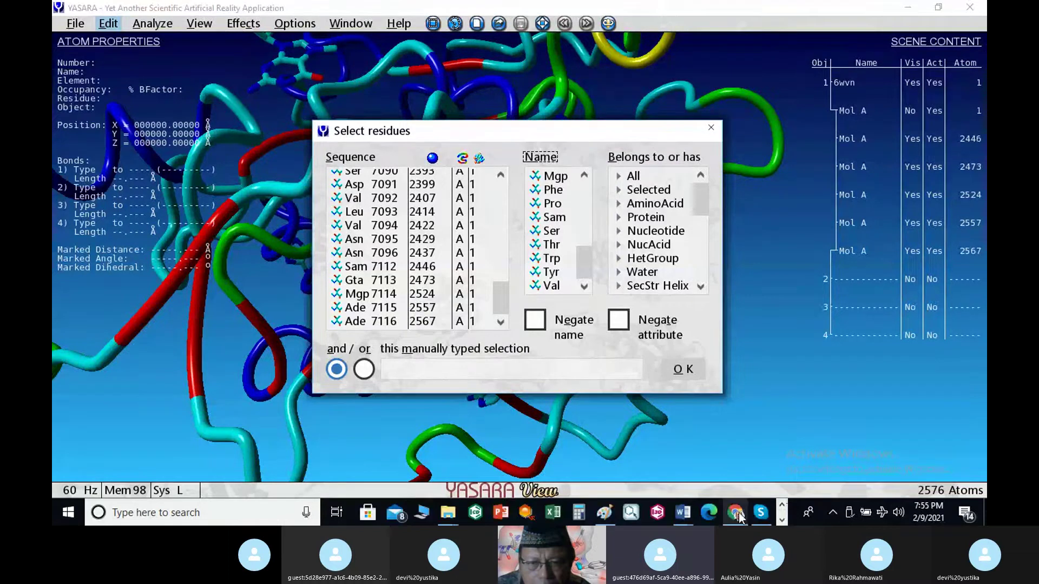
click(735, 512)
scroll(329, 297, down, 10)
scroll(326, 284, down, 10)
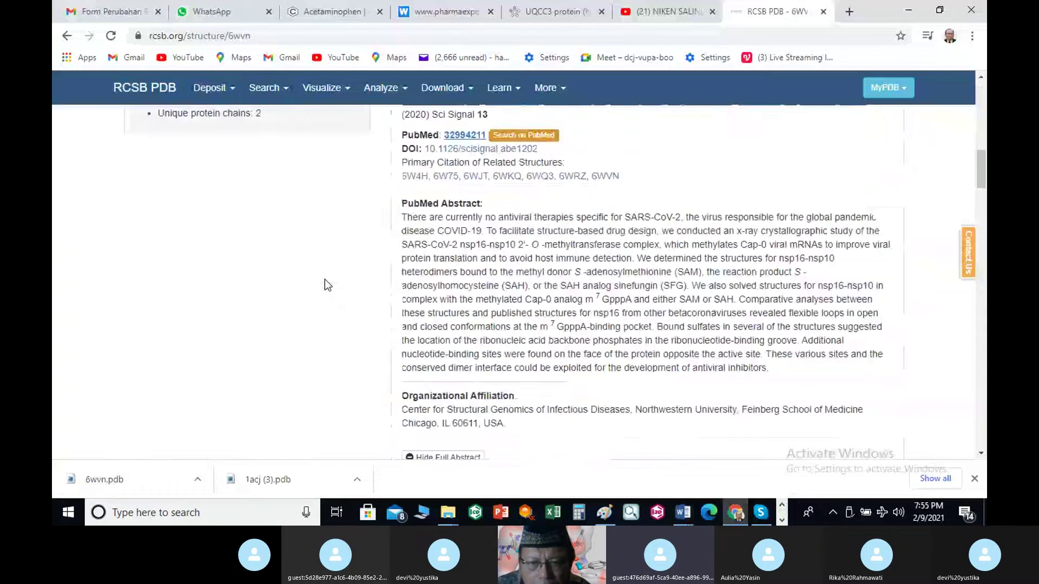
scroll(351, 314, down, 5)
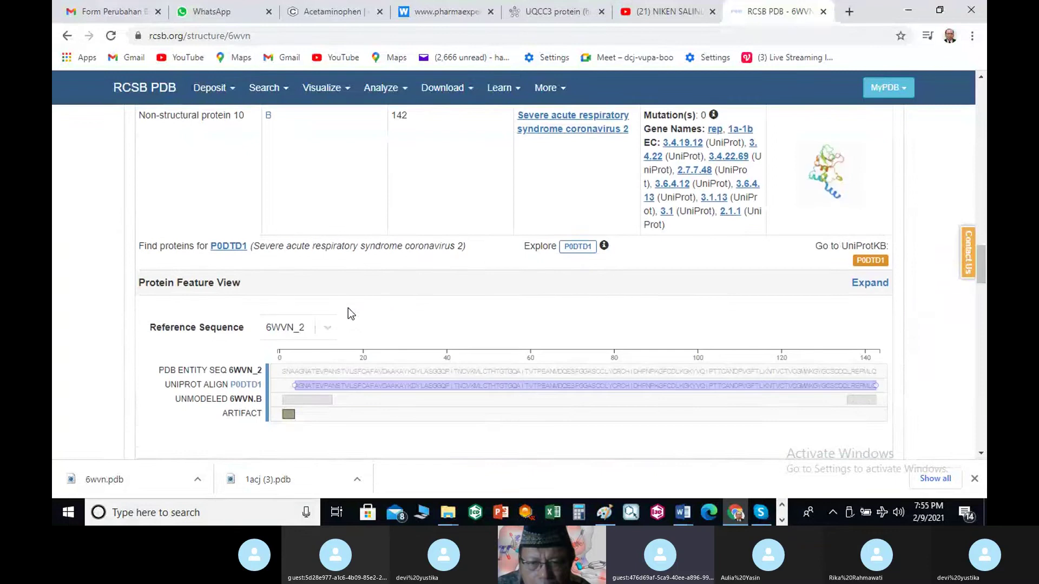
scroll(349, 311, down, 3)
scroll(349, 313, down, 3)
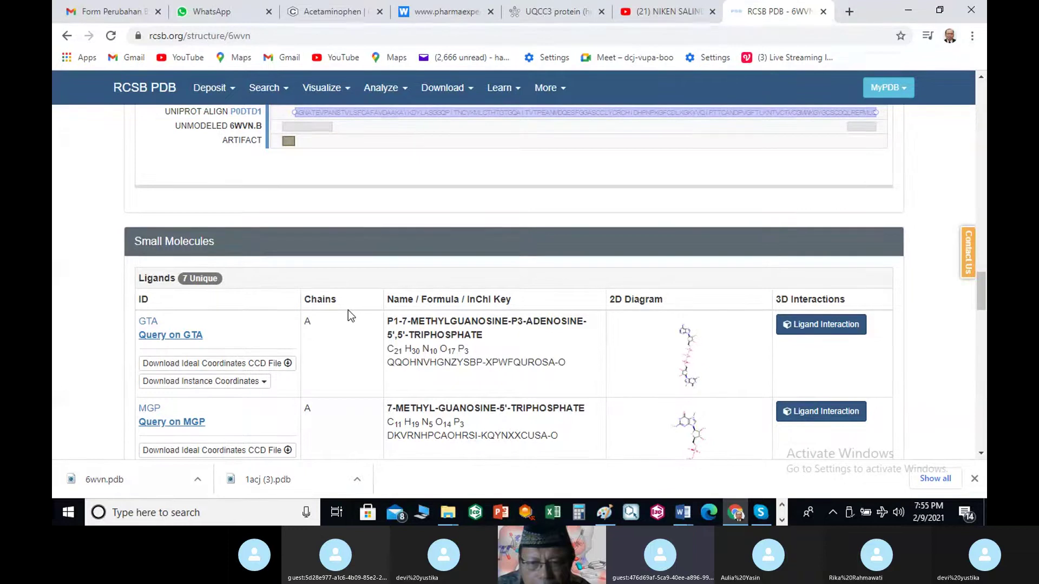
scroll(348, 311, down, 1)
scroll(348, 311, down, 1)
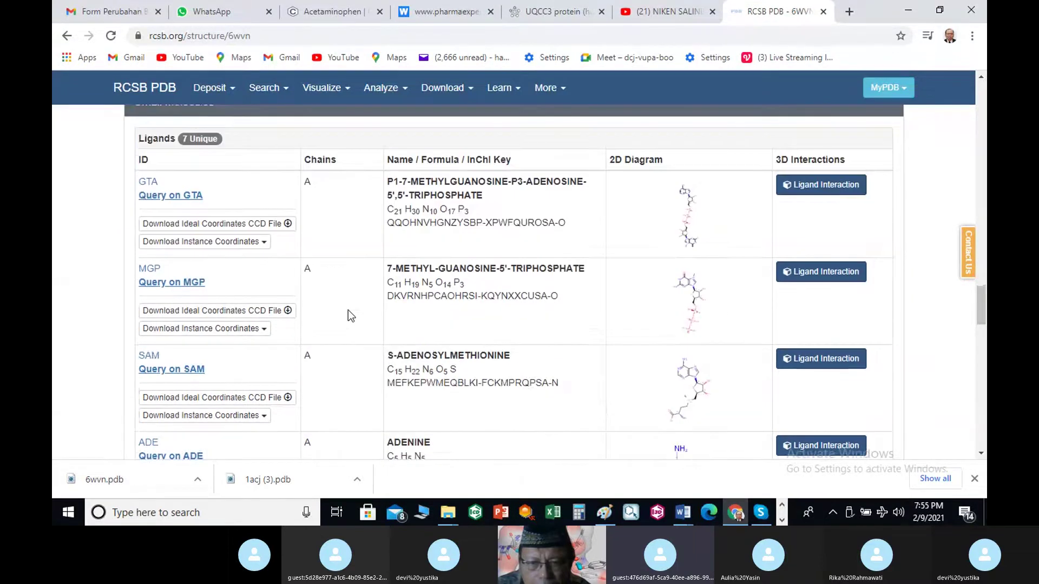
scroll(348, 311, down, 1)
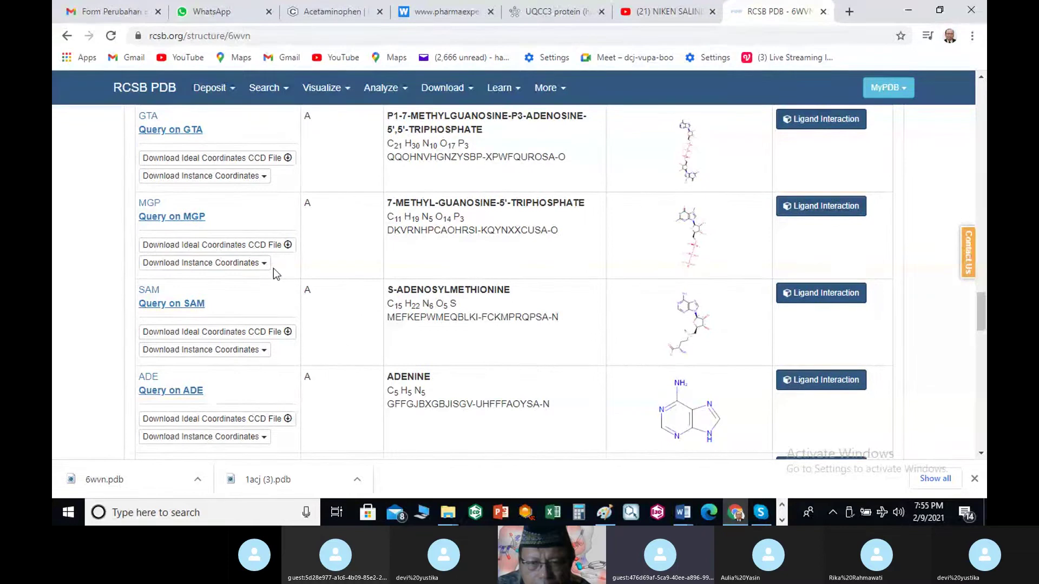
scroll(274, 268, up, 1)
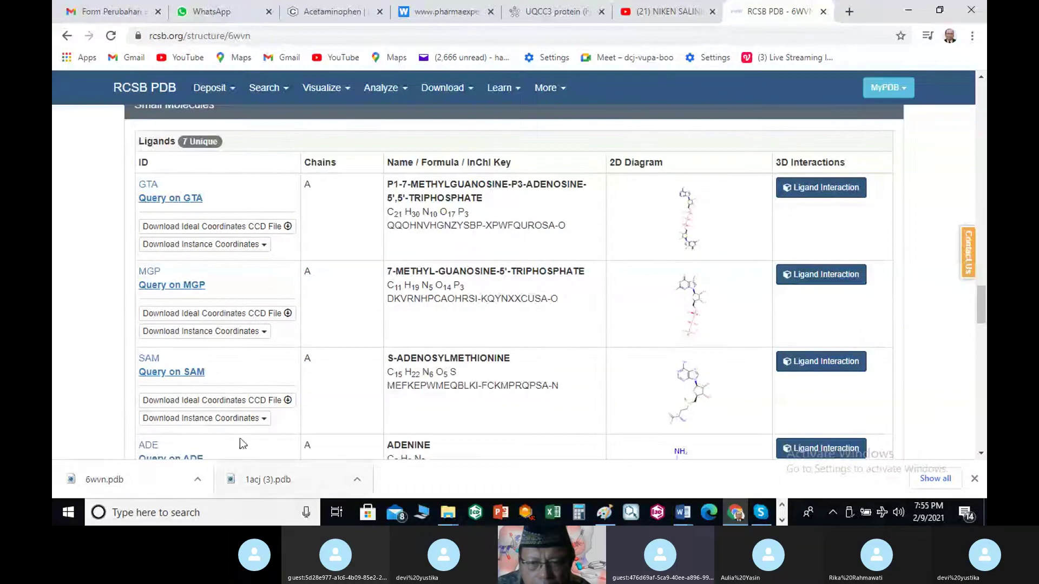
Step: Return to YASARA and delete residues Gta 7113 and Mgp 7114, choosing both in the sequence along with the name Gta
click(782, 519)
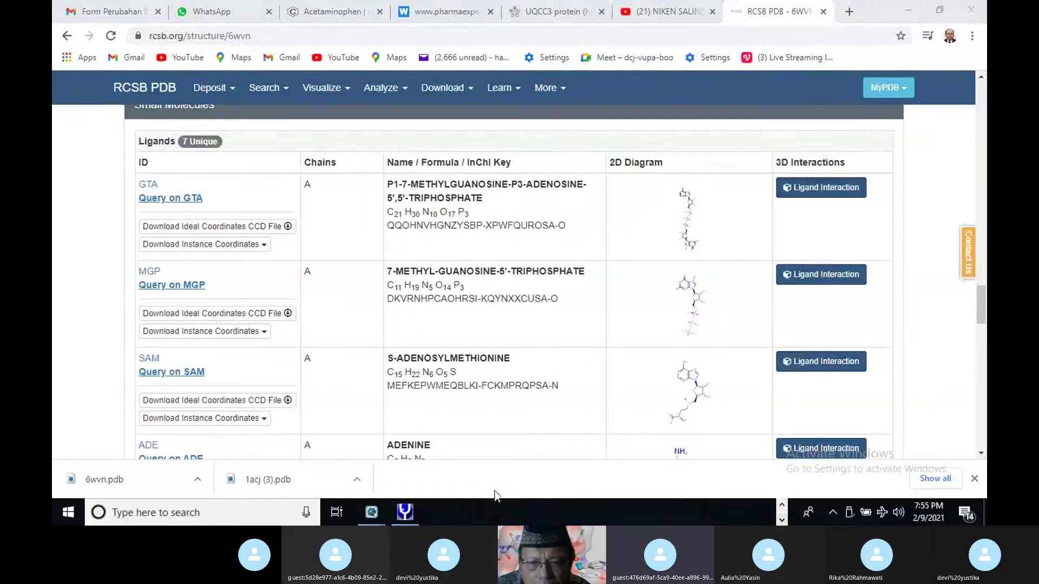
click(407, 513)
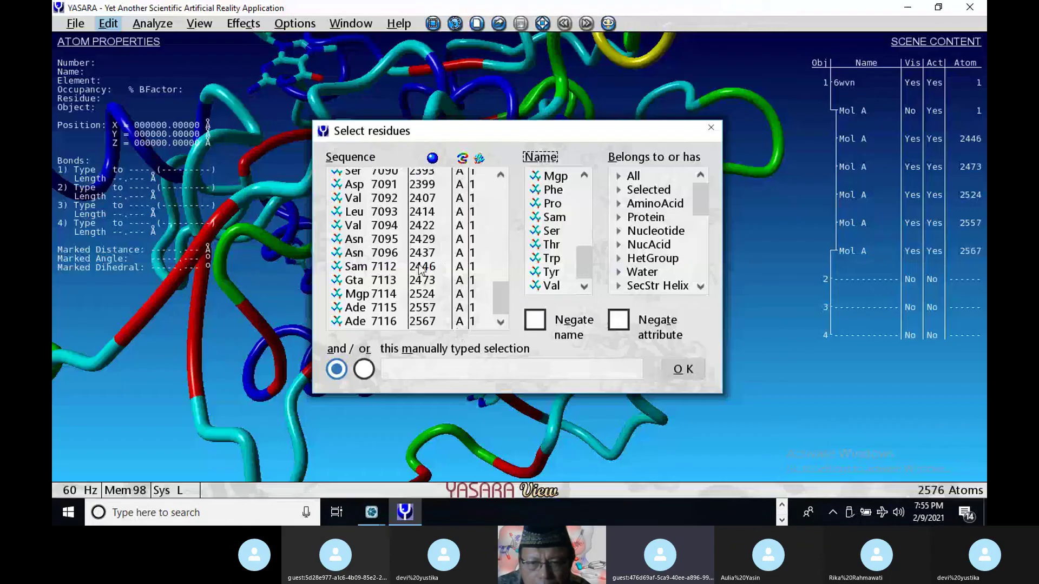
click(357, 285)
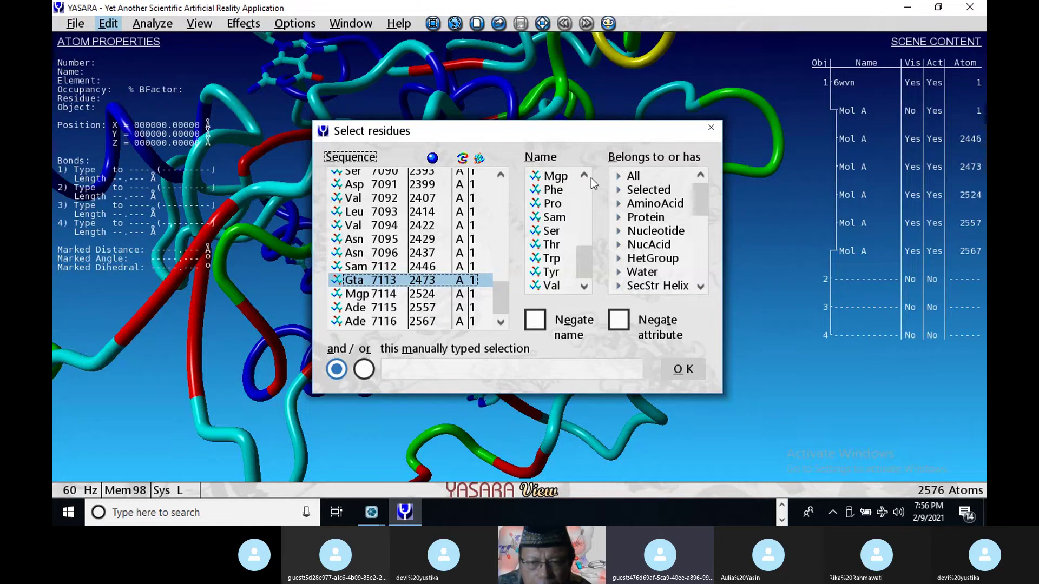
click(557, 180)
scroll(584, 187, up, 3)
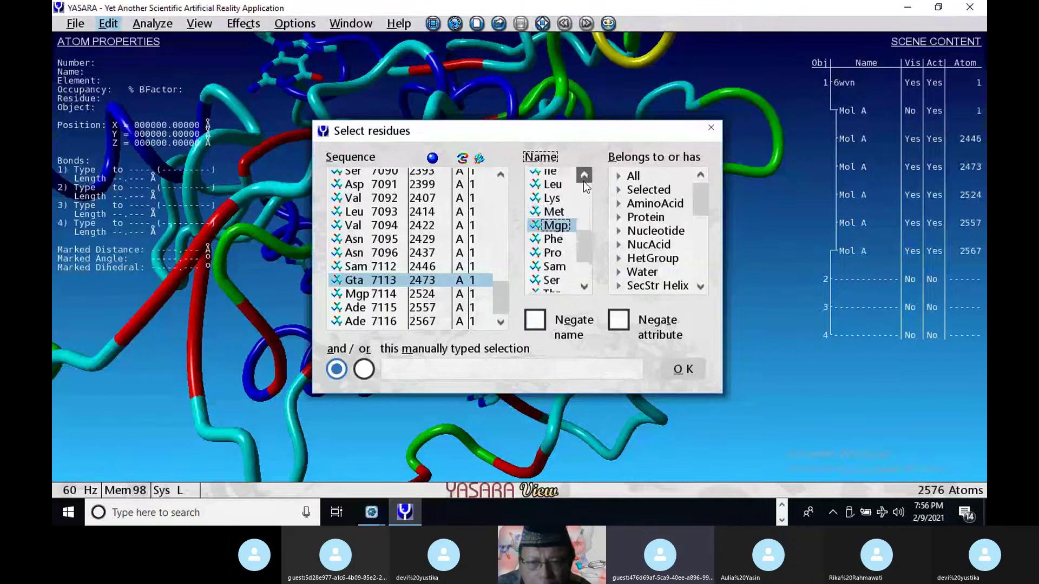
click(552, 215)
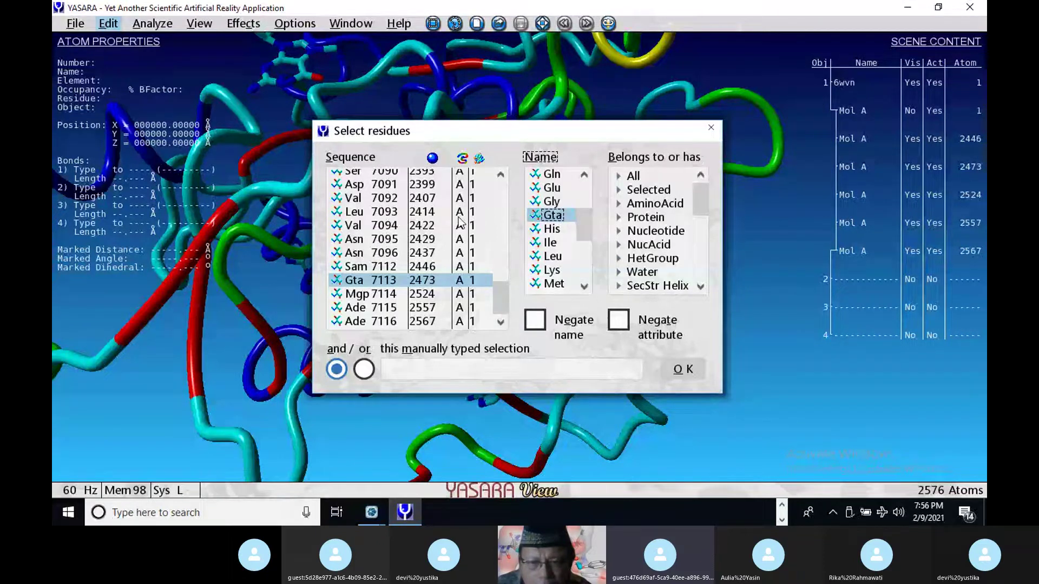
key(shift+Tab)
key(shift+Down)
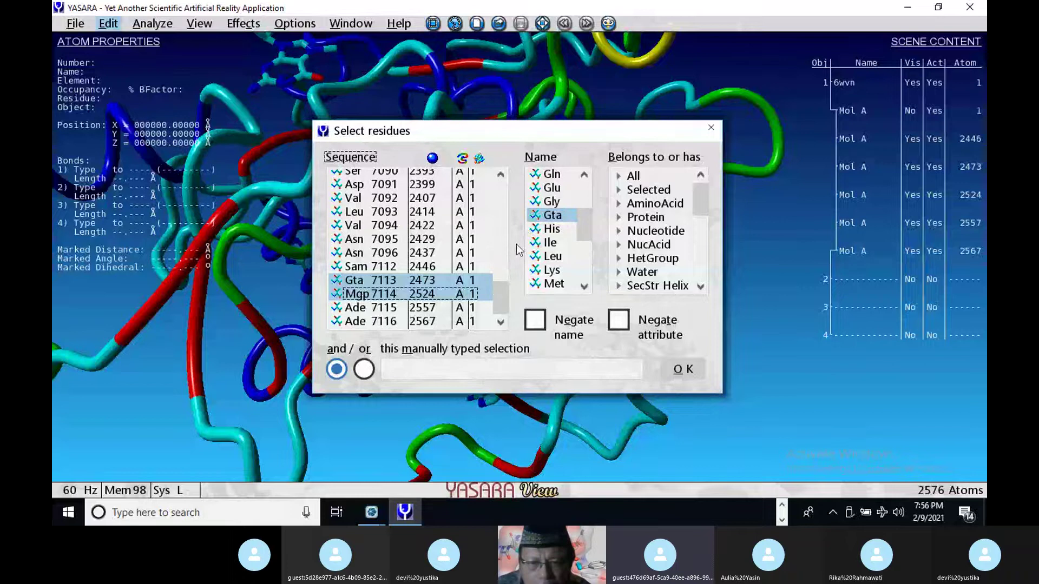
key(Tab)
key(Tab)
click(682, 363)
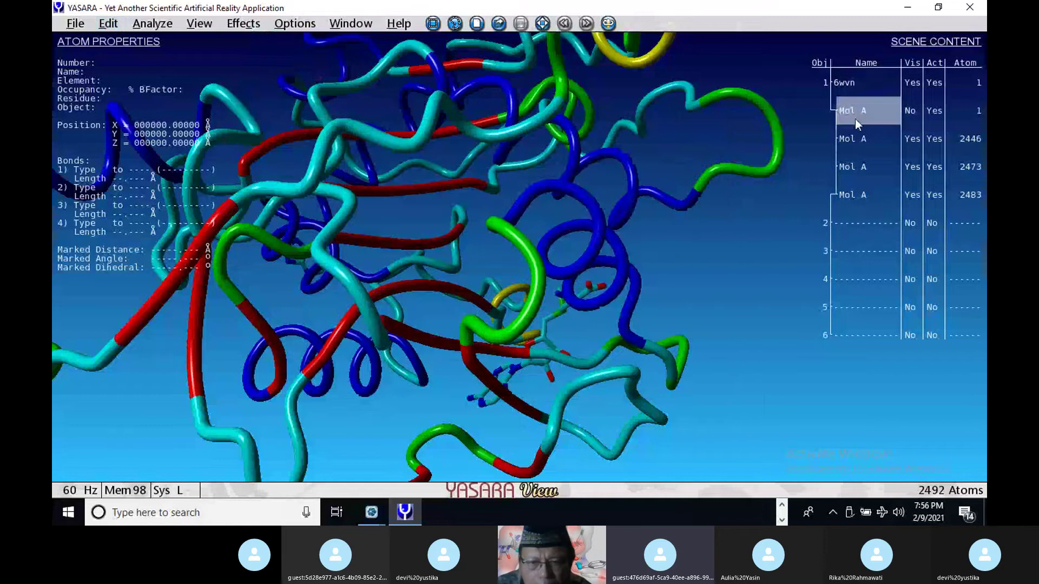
Step: Expand the three Mol A entries below the protein chain in the scene content to check which residues they contain
click(852, 136)
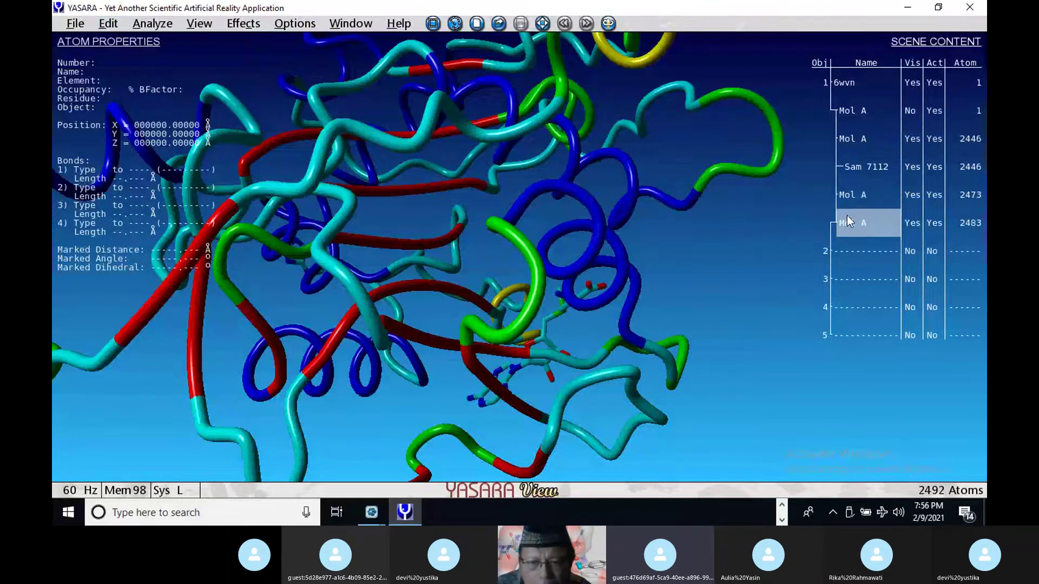
click(846, 196)
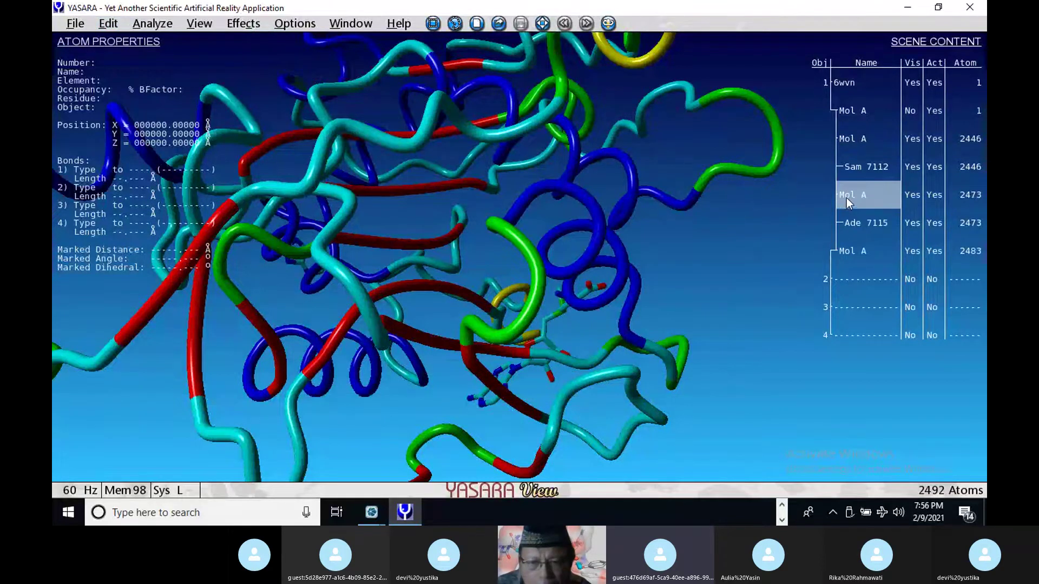
click(855, 251)
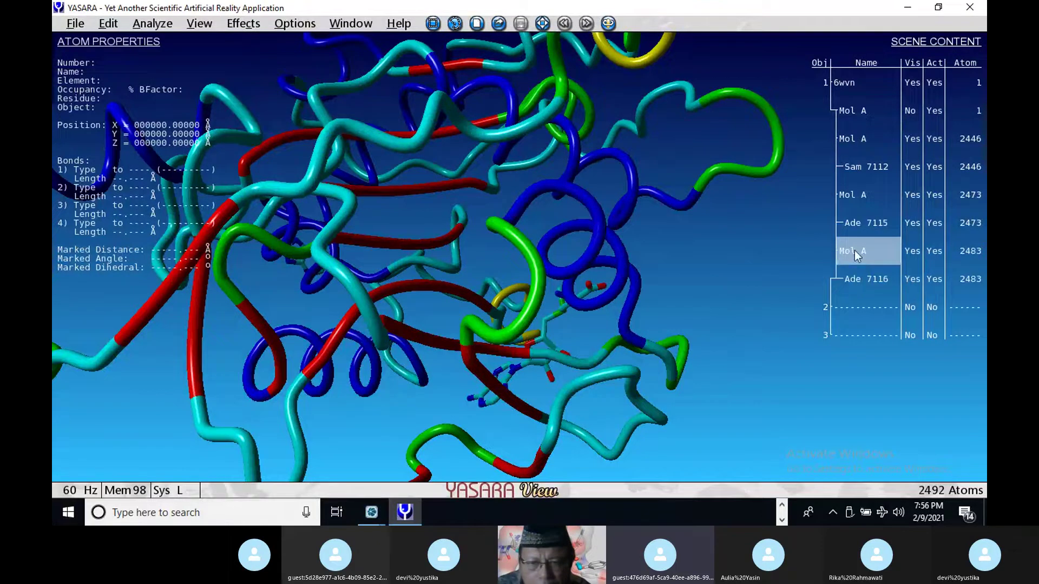
Step: Switch to Chrome and check the Small Molecules ligand table on the RCSB PDB page for 6WVN again
mouse_move(576, 468)
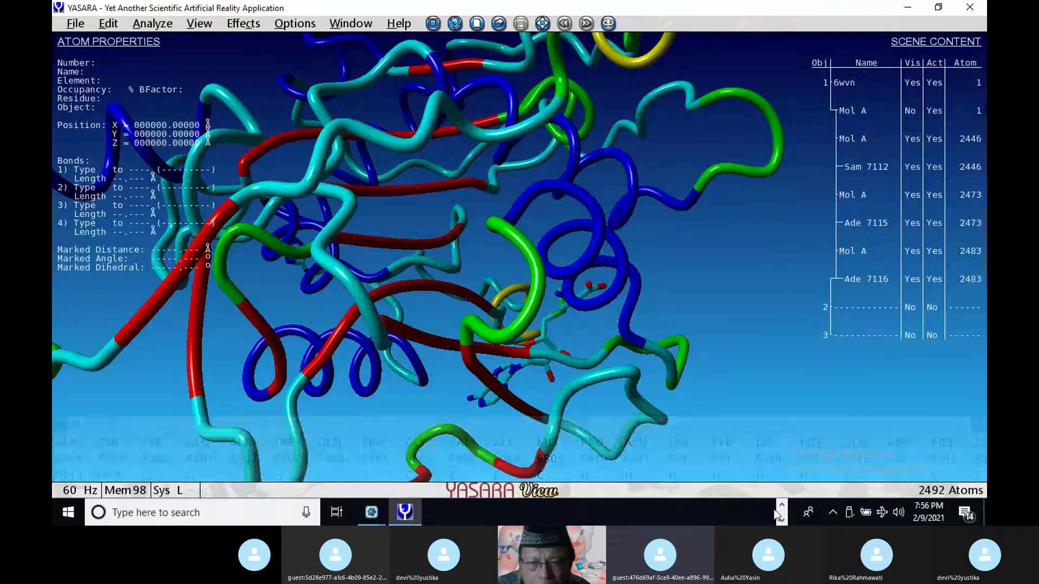
click(781, 518)
click(734, 512)
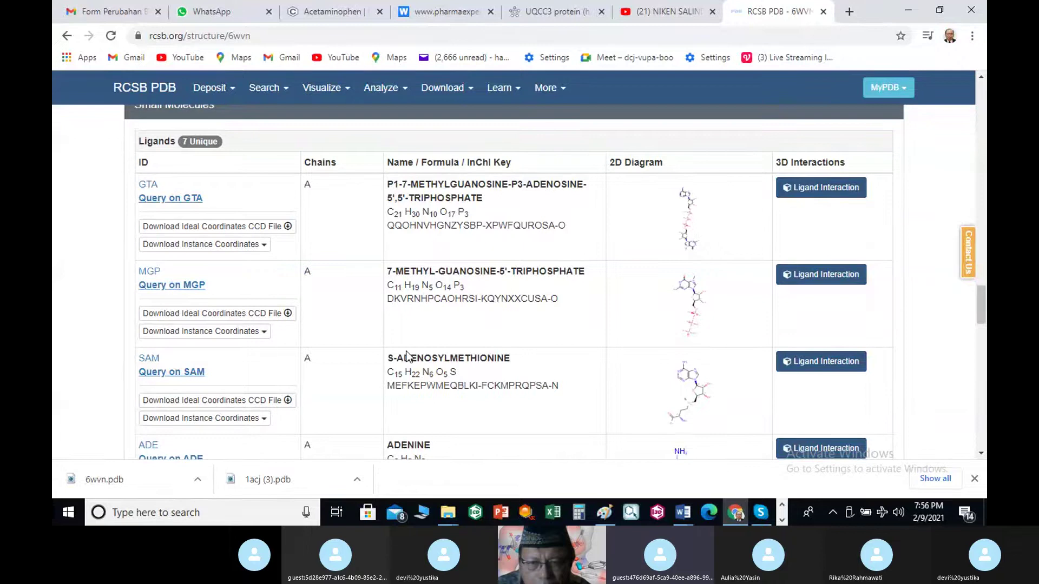
Step: Return to YASARA and delete residues Ade 7115 and Ade 7116, choosing both in the sequence along with the name Ade and attribute All
click(782, 519)
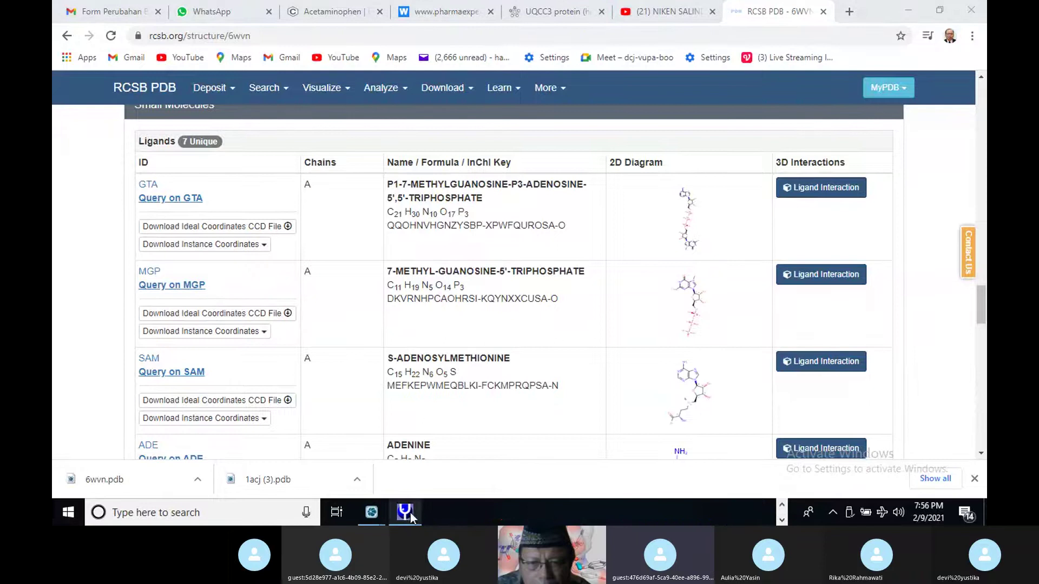
click(405, 512)
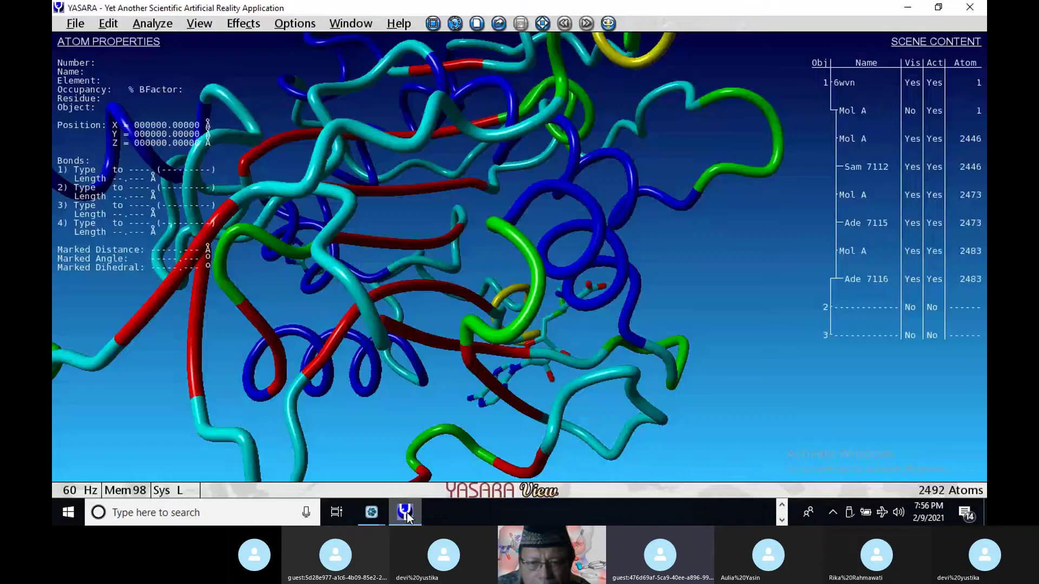
click(106, 27)
mouse_move(217, 102)
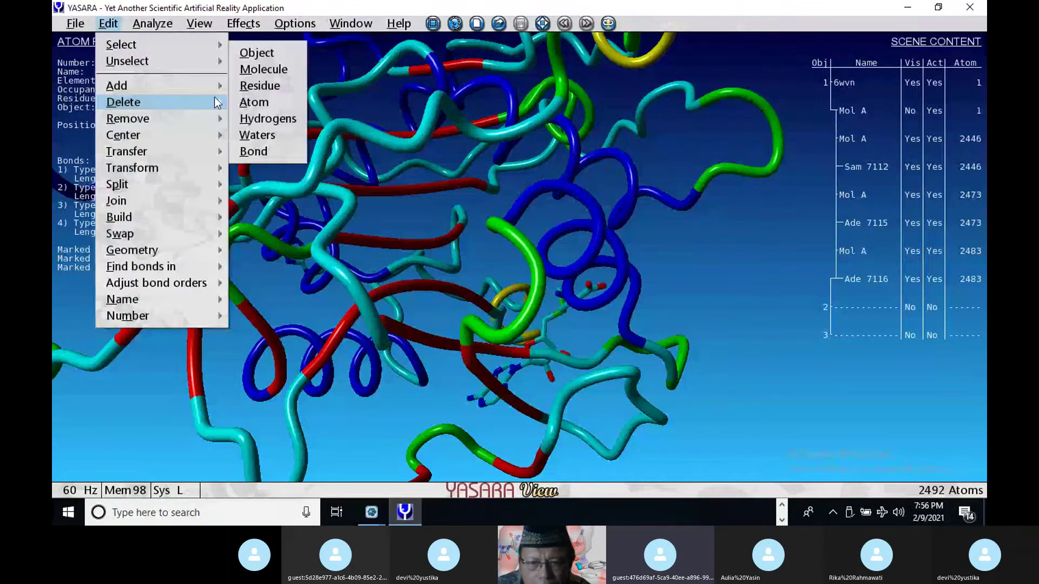
click(253, 87)
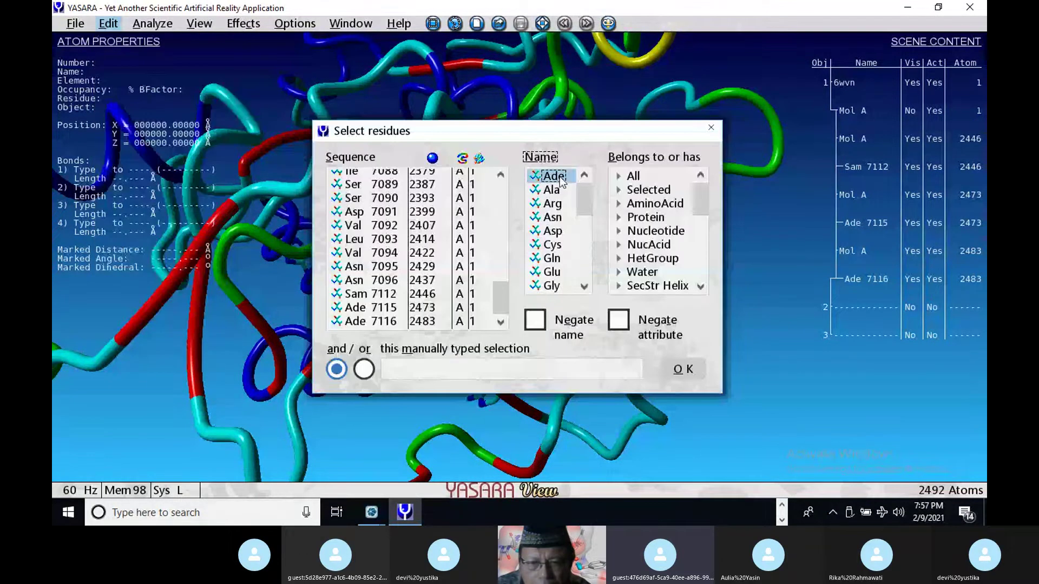
click(369, 322)
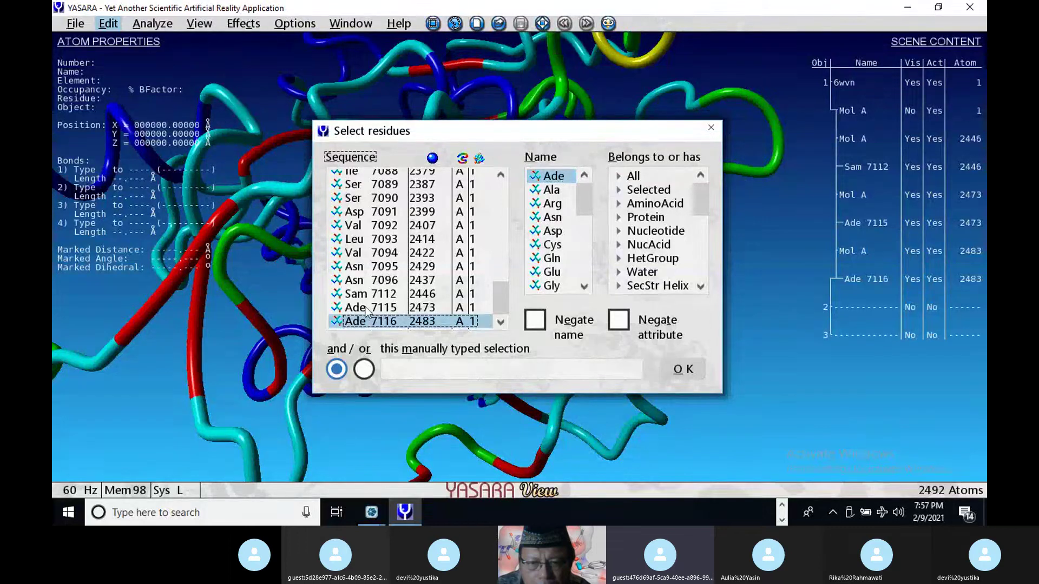
ctrl+click(367, 308)
click(632, 176)
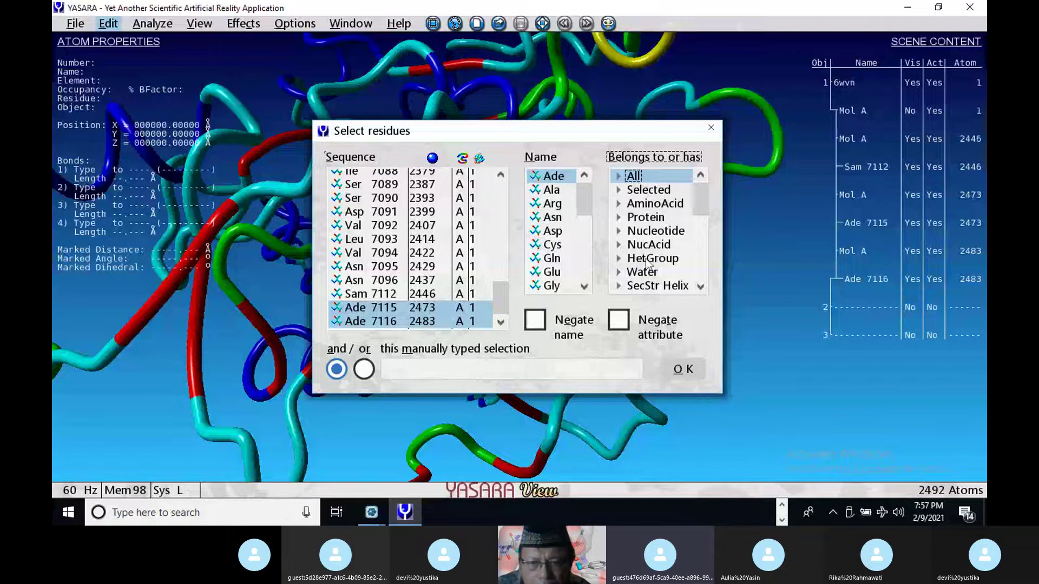
click(682, 369)
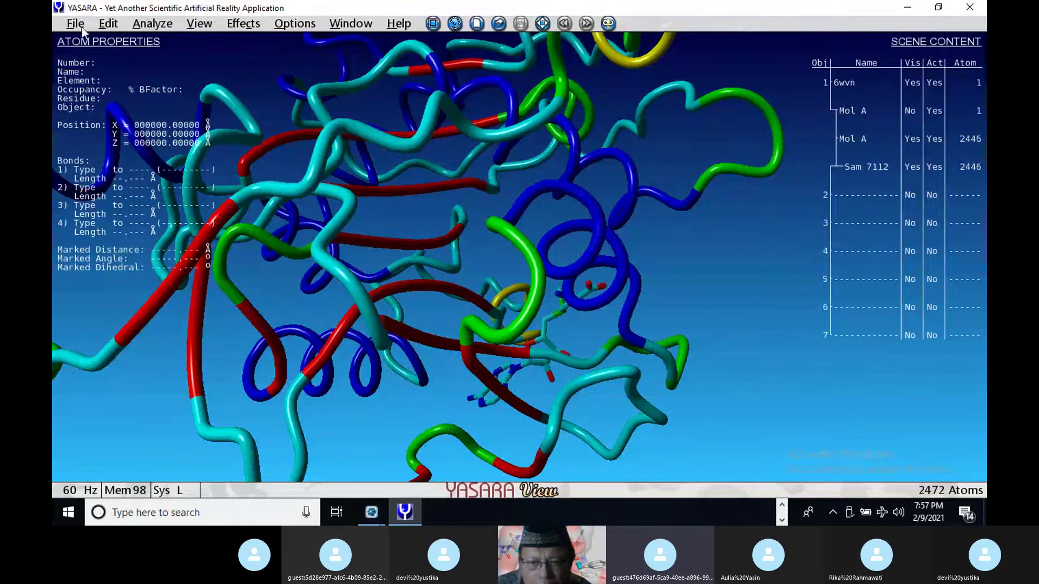
Step: Add hydrogens to all atoms in the scene
click(100, 27)
mouse_move(153, 93)
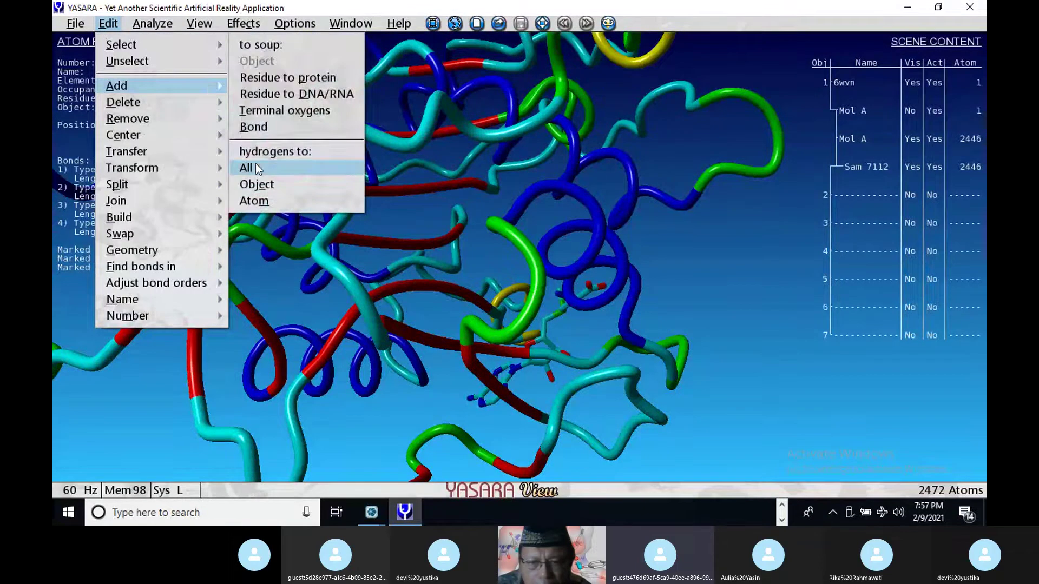
click(257, 169)
click(248, 167)
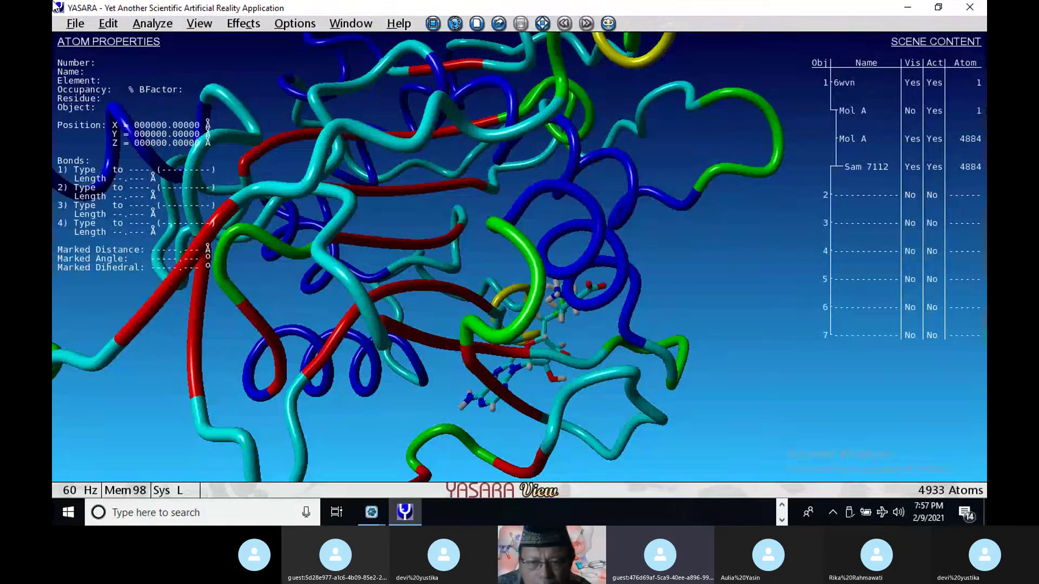
Step: Start saving object 6wvn as a YASARA object file and browse to the Pertemuan 3 folder as its destination
click(74, 23)
mouse_move(100, 120)
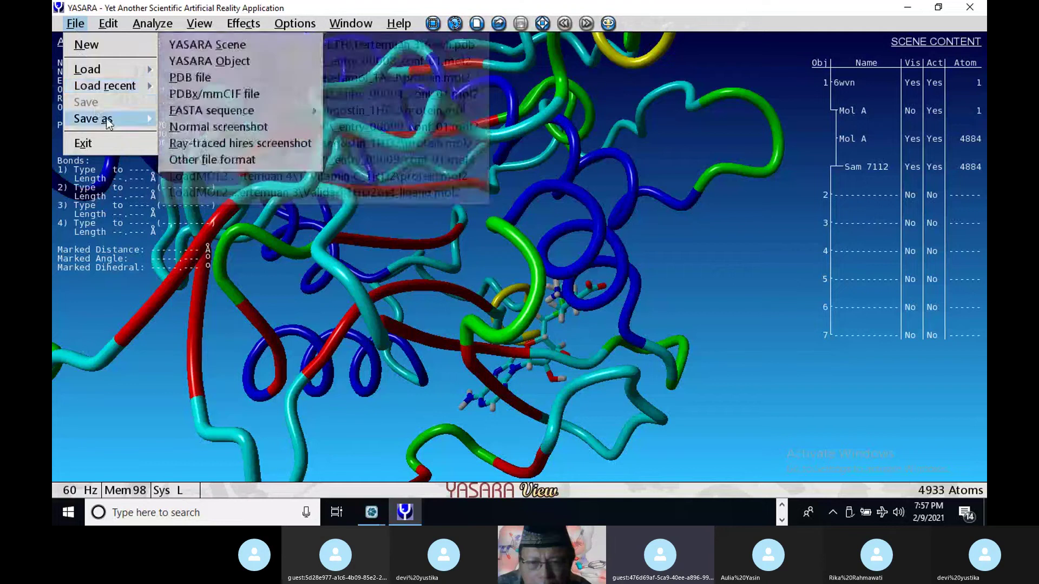
click(222, 57)
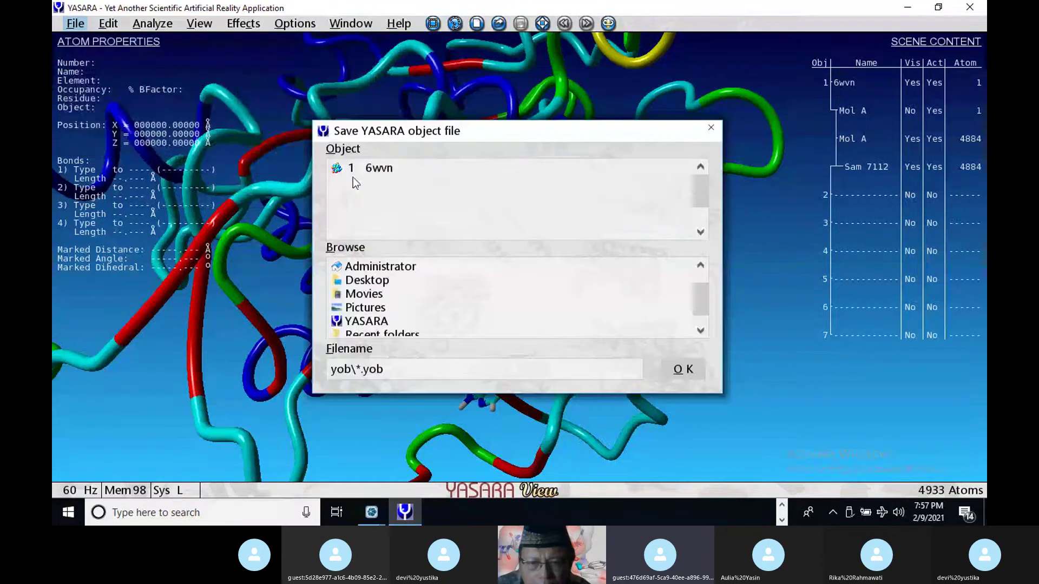
click(354, 172)
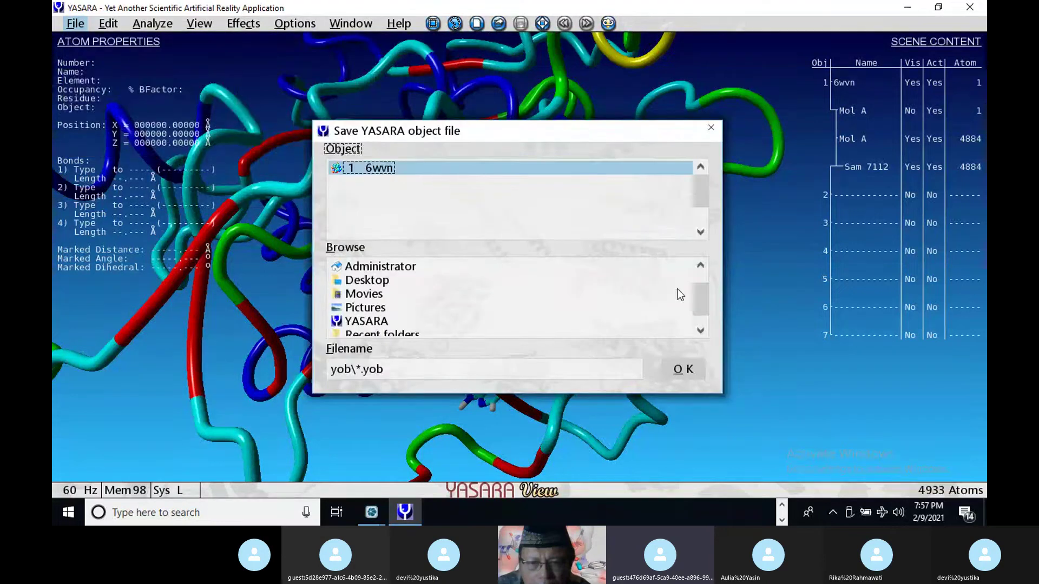
drag(698, 297, 699, 273)
click(352, 285)
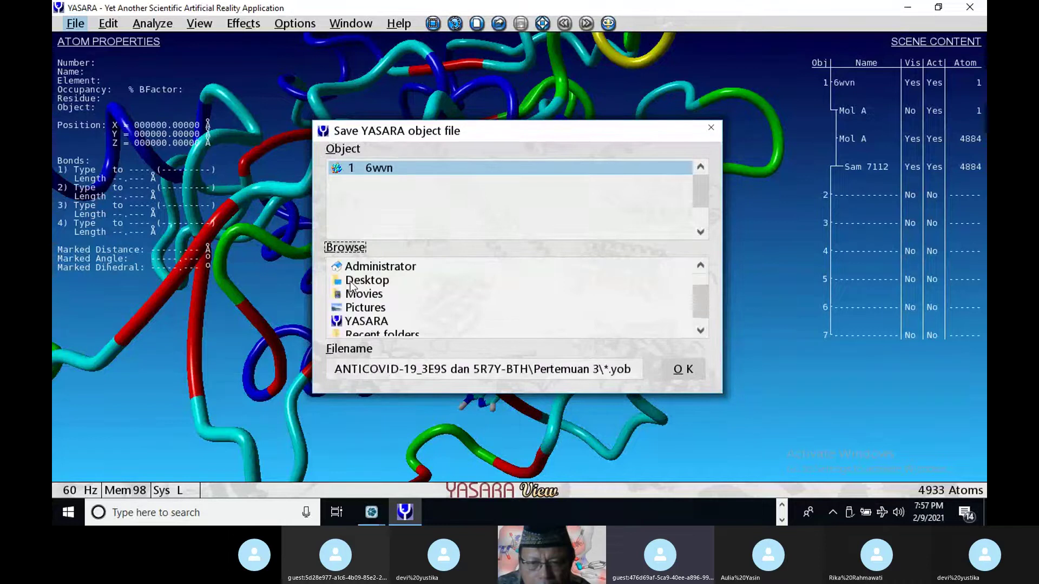
scroll(349, 330, down, 1)
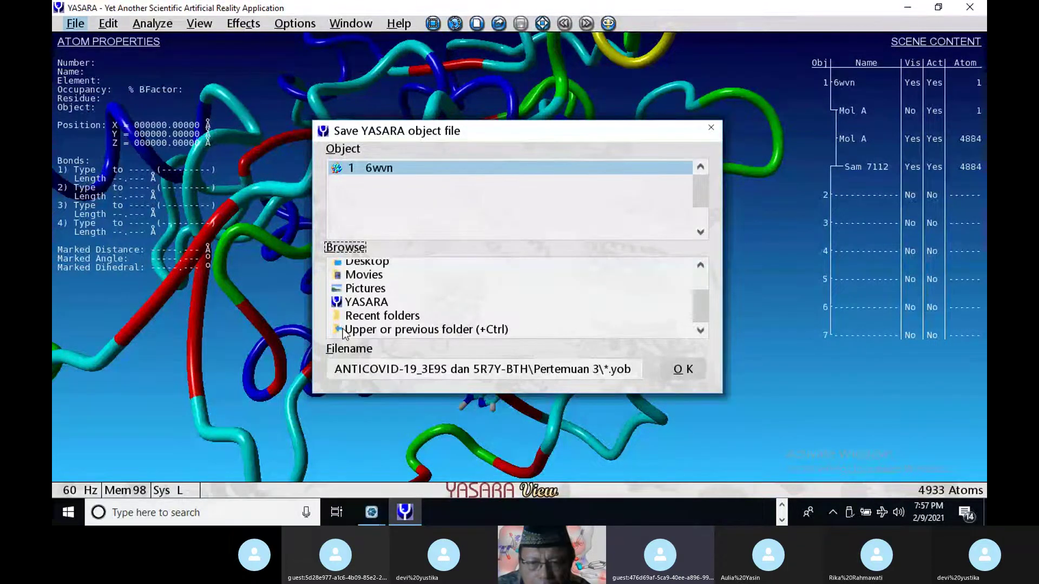
click(344, 330)
scroll(459, 325, down, 2)
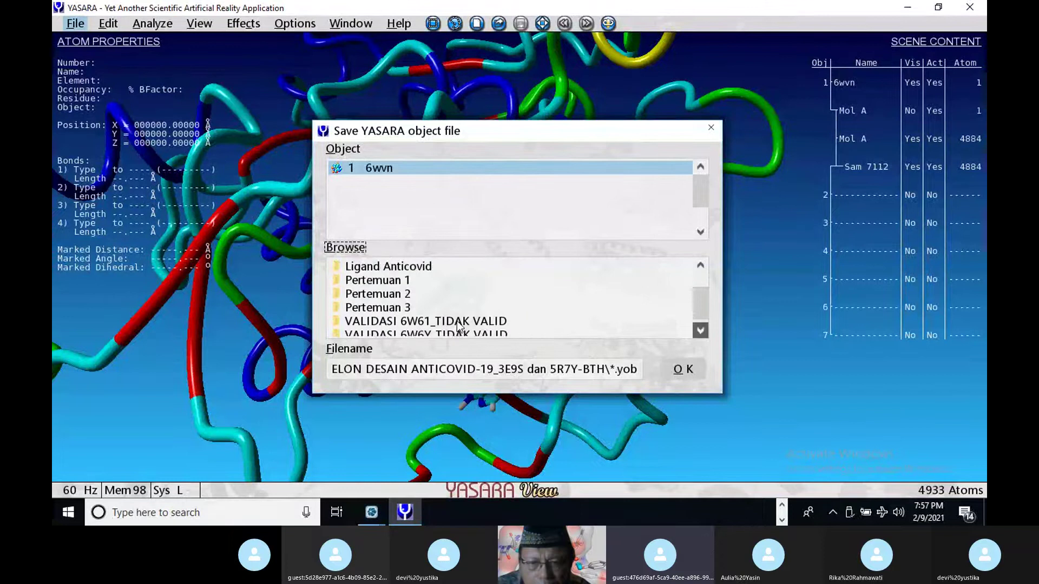
scroll(458, 325, down, 1)
click(381, 284)
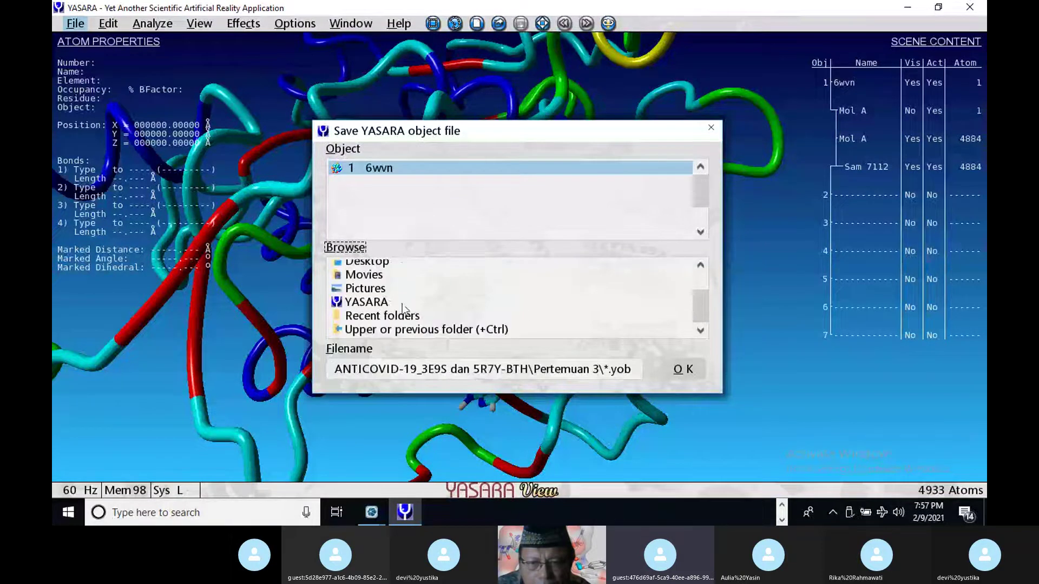
Step: Name the YASARA object file 6wvn.yob and save it in the Pertemuan 3 folder
click(607, 369)
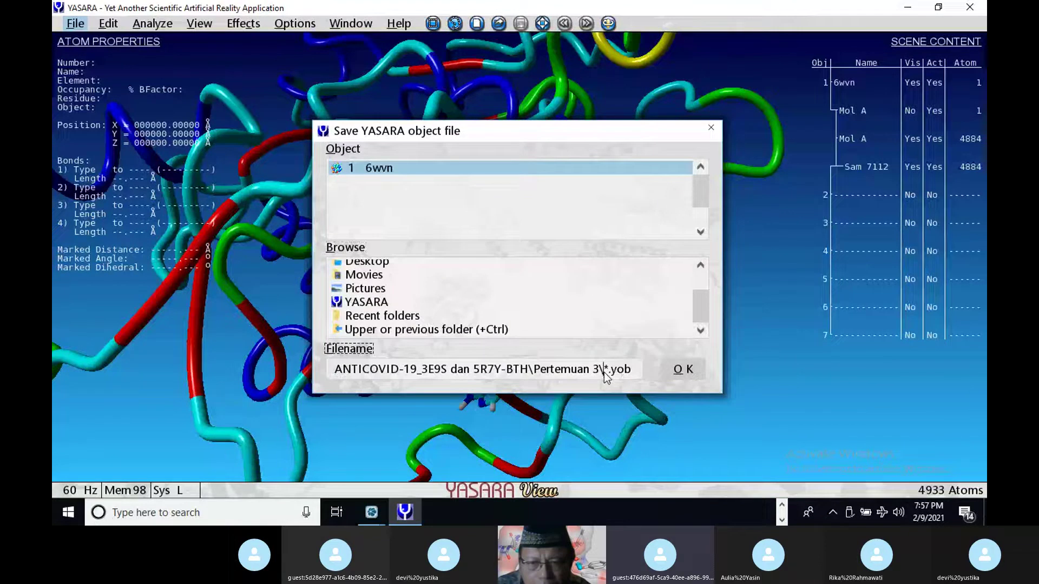
key(Delete)
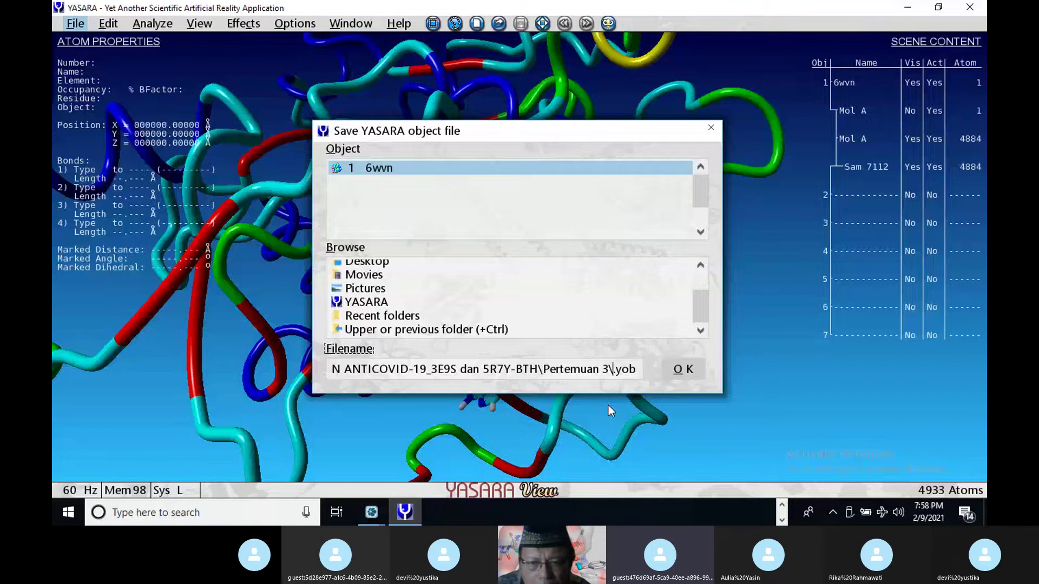
text(6wvn)
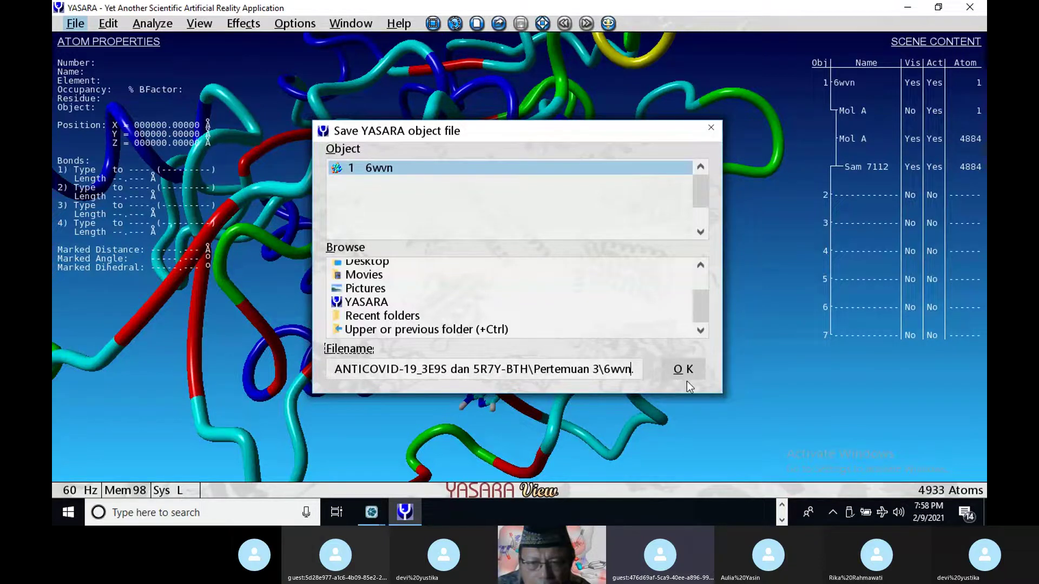
key(Right)
key(Right)
key(Right)
key(Right)
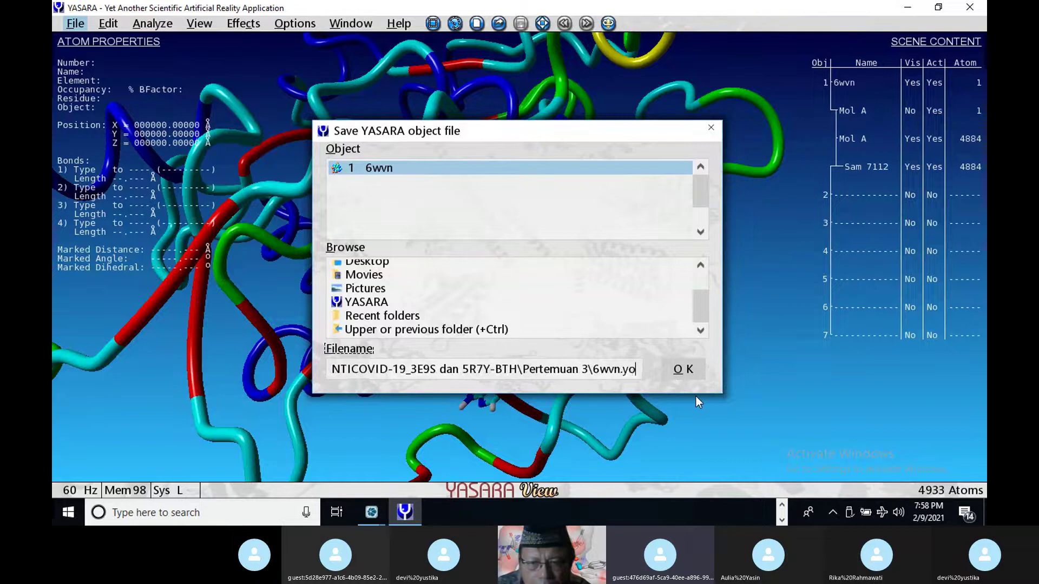
click(695, 374)
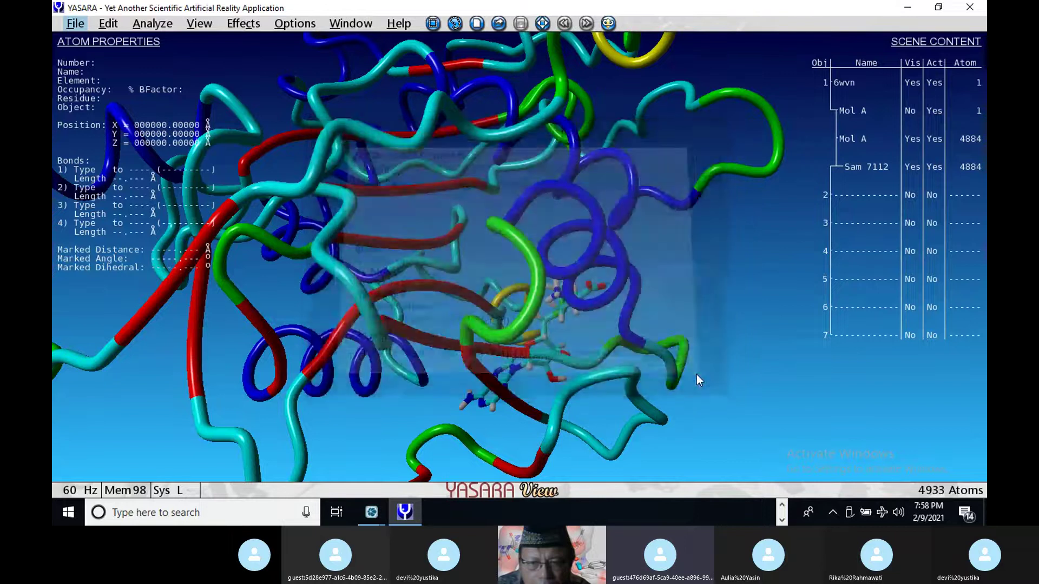
Step: Clear the scene without keeping unsaved data and load the saved YASARA object 6wvn.yob from Pertemuan 3
click(75, 25)
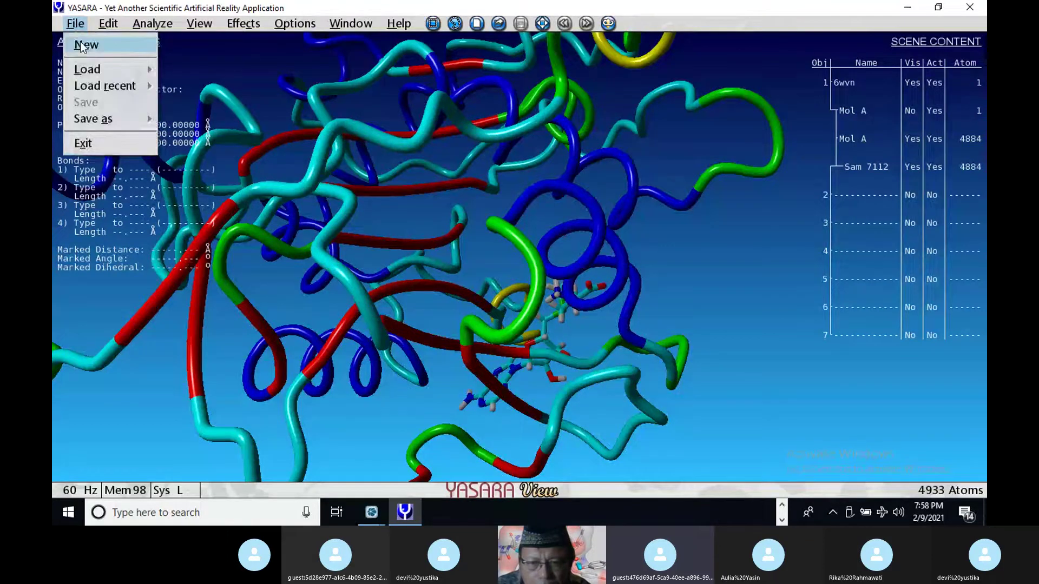
click(81, 43)
key(Return)
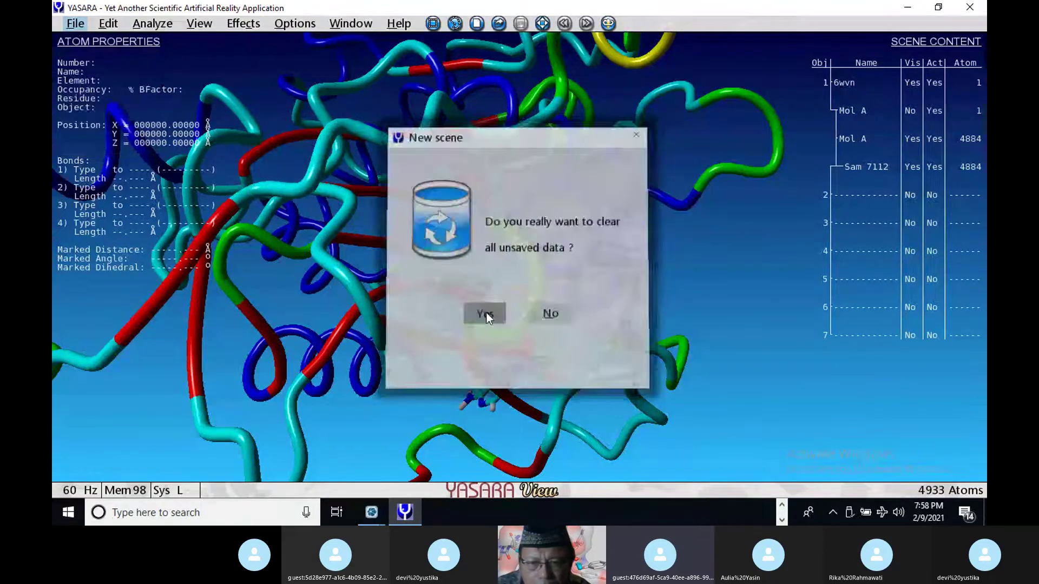
click(74, 25)
mouse_move(93, 69)
click(196, 61)
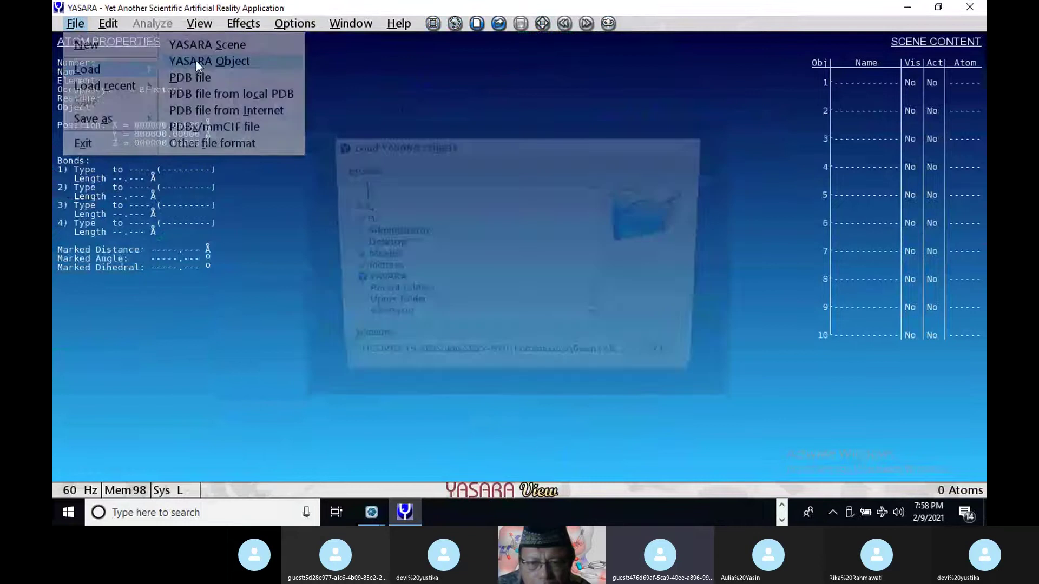
click(694, 372)
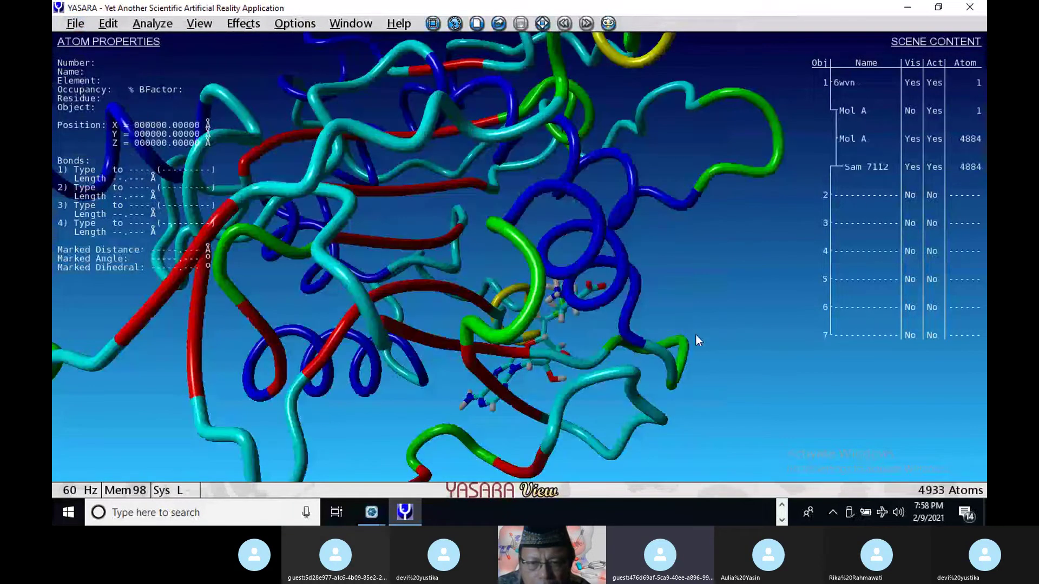
Step: Delete the protein molecule, the first Mol A under 6wvn, keeping only the Mol A that holds Sam 7112
click(851, 167)
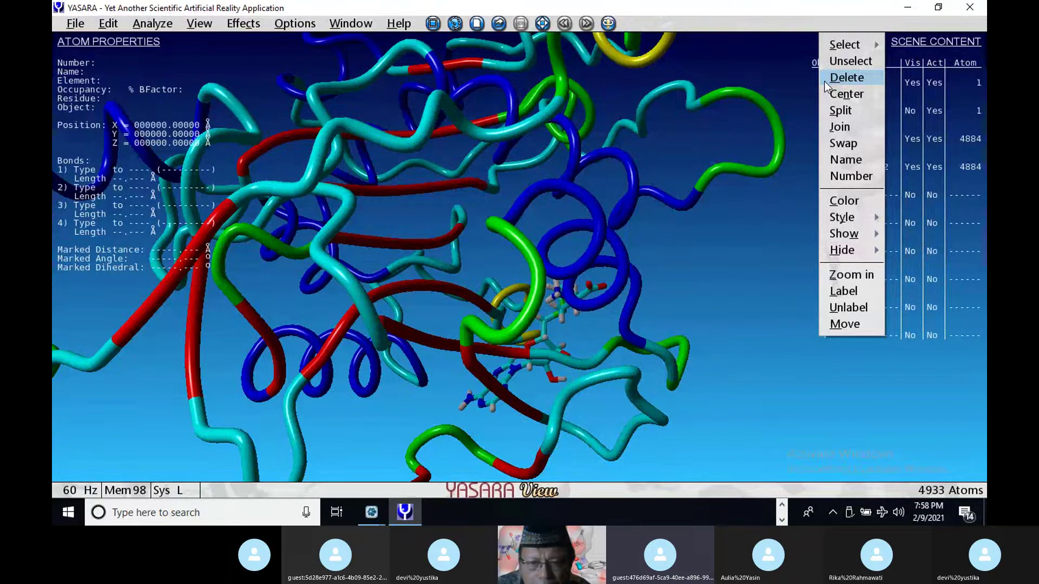
click(795, 111)
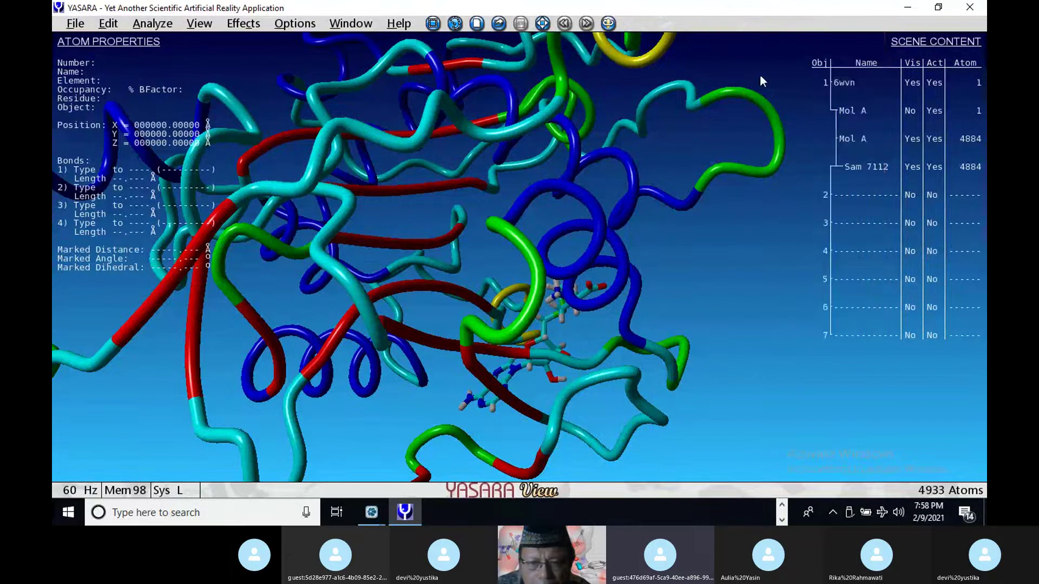
right_click(855, 111)
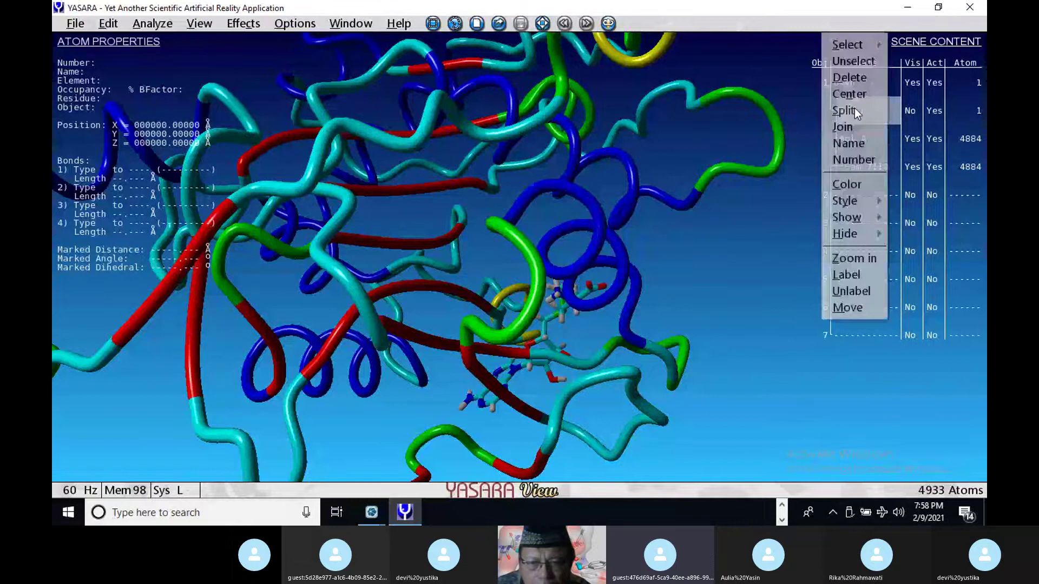
click(852, 79)
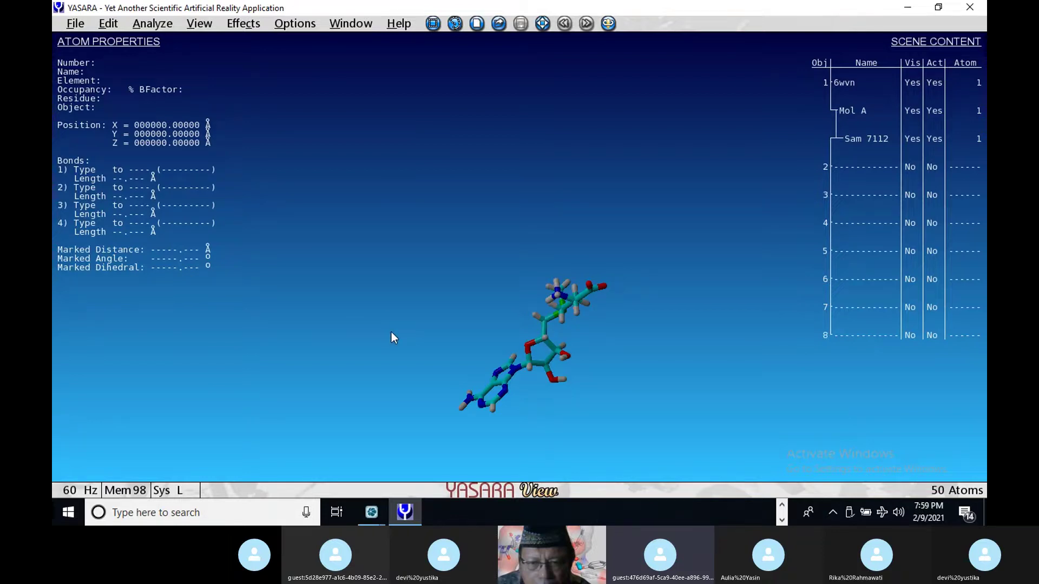
Step: Minimize YASARA, bring up the Skype call, and switch to the File Explorer window of the Pertemuan 3 folder to view its files
click(906, 11)
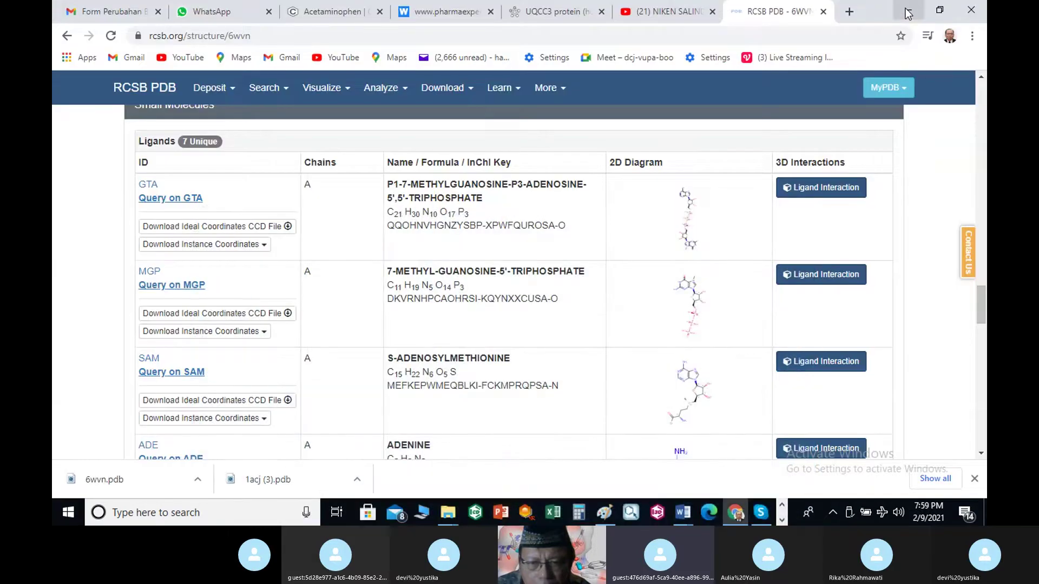
click(761, 513)
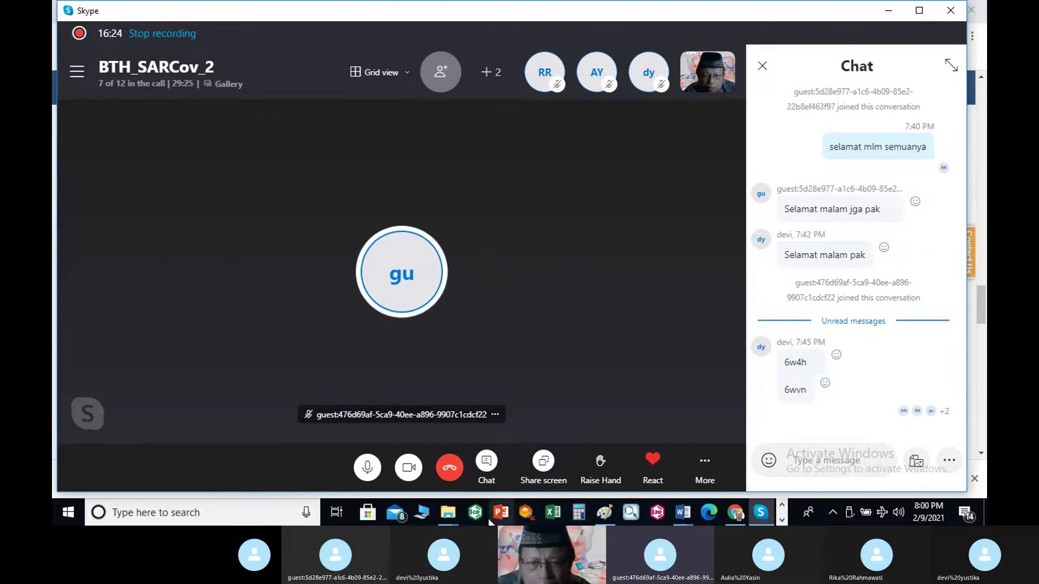
mouse_move(453, 517)
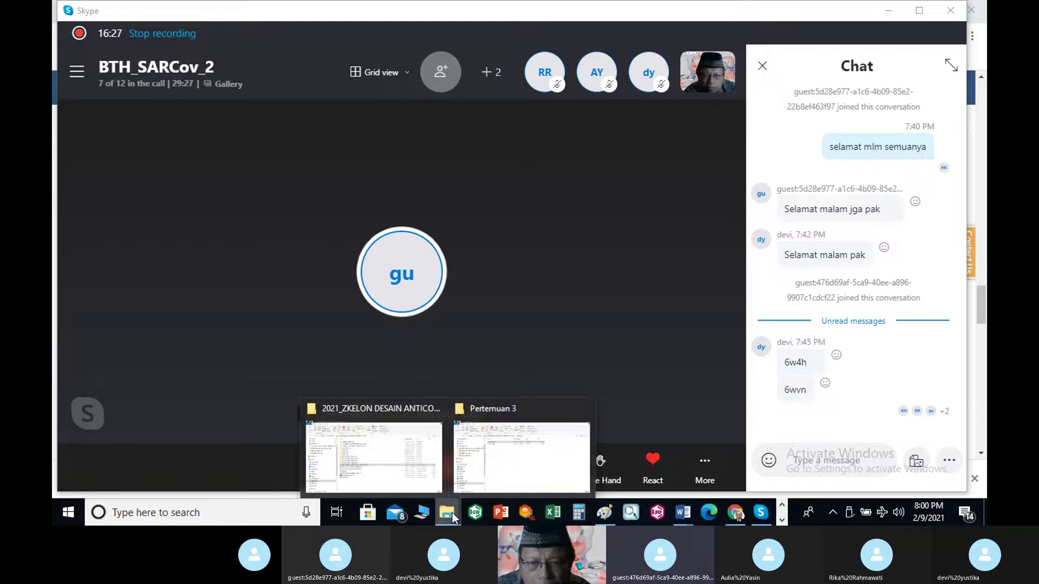
click(497, 464)
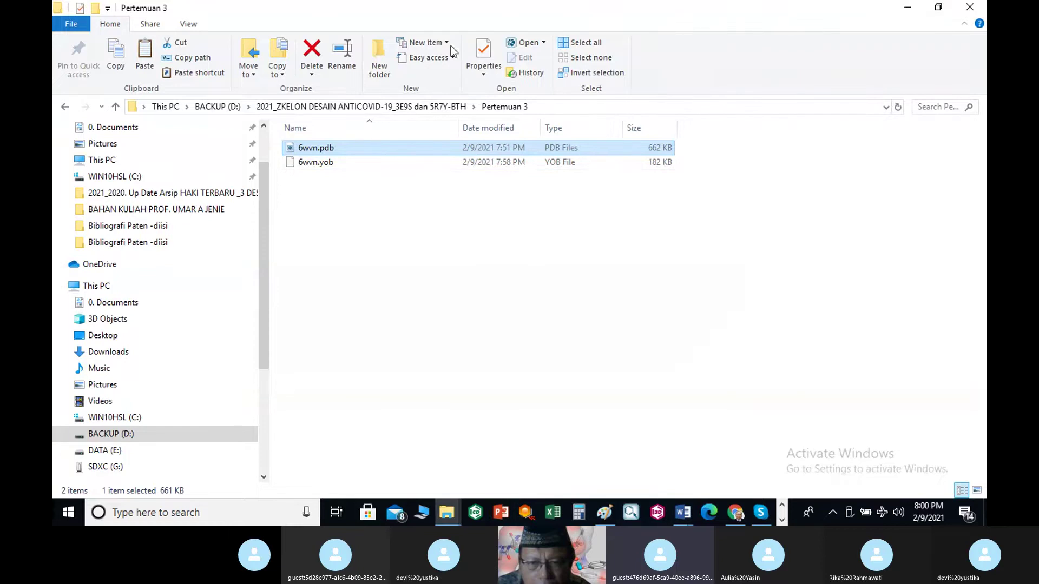
Step: Create a new folder named Validasi 5R7Y inside the Pertemuan 3 folder
click(381, 53)
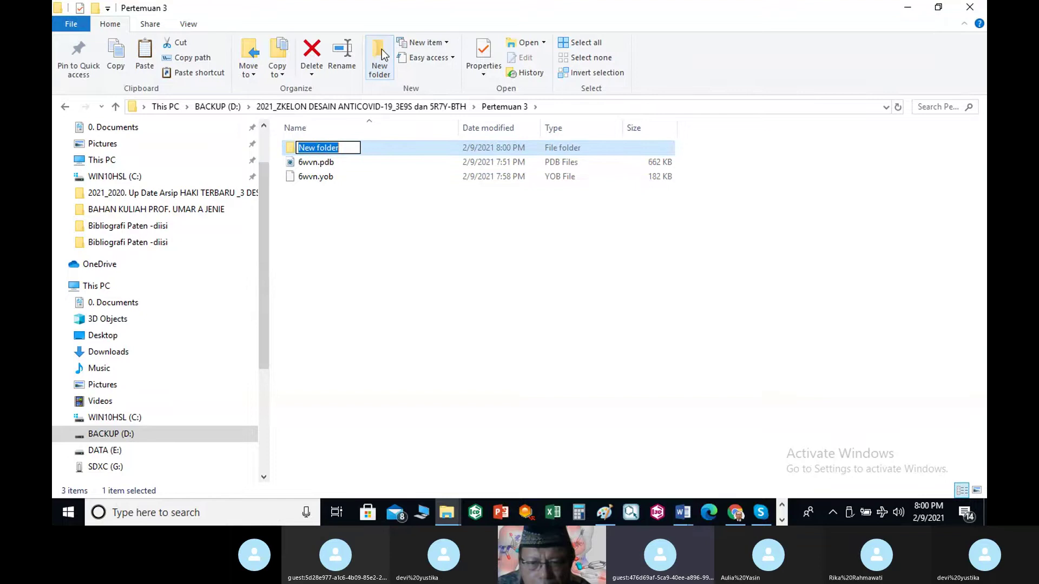
text(Valida)
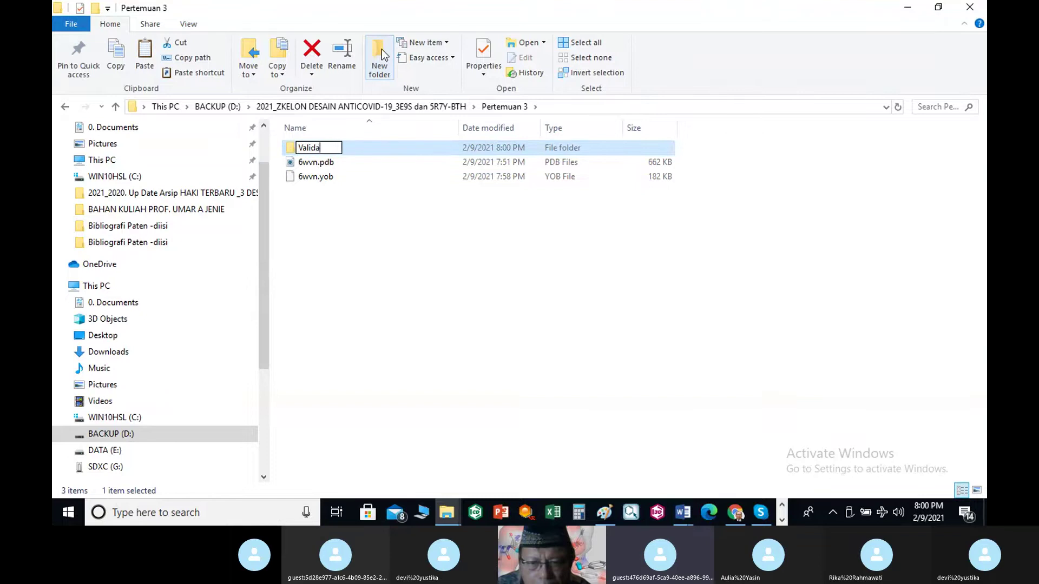
text(si 5R7Y)
key(Return)
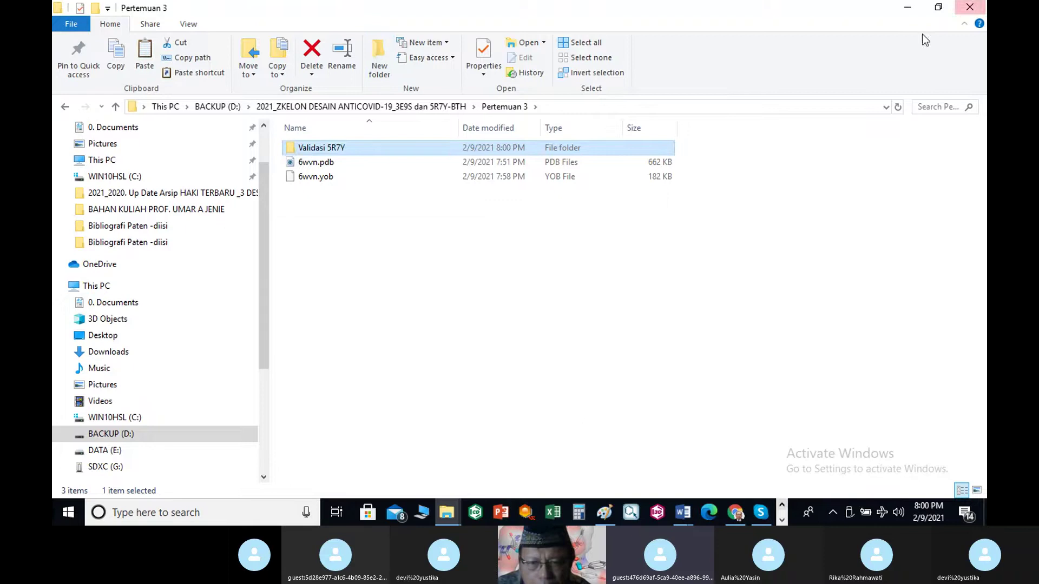
Step: Switch to Chrome and search the RCSB PDB site for entry 5R7Y to open its structure page
click(742, 517)
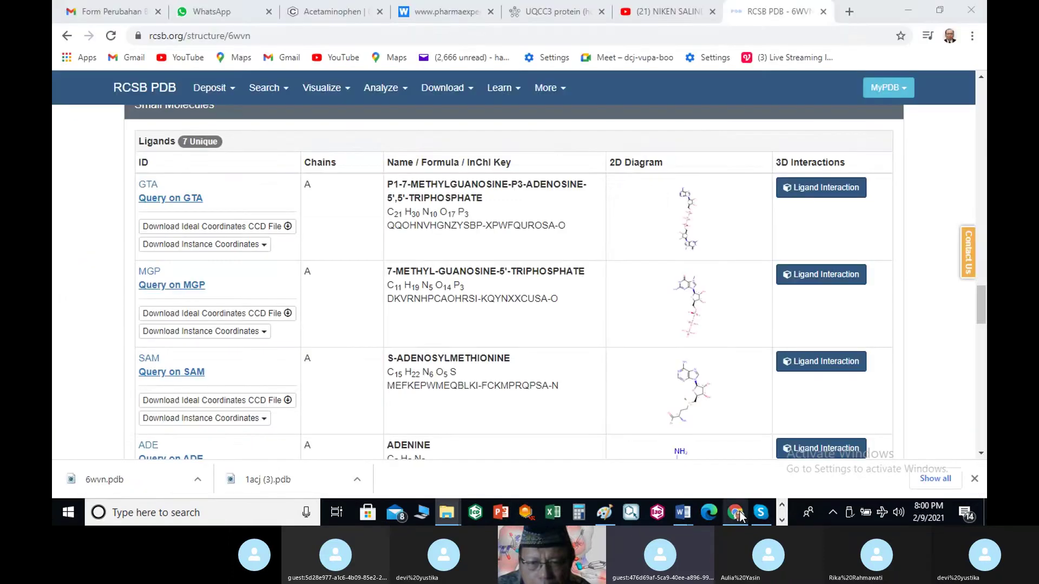
scroll(501, 95, up, 7)
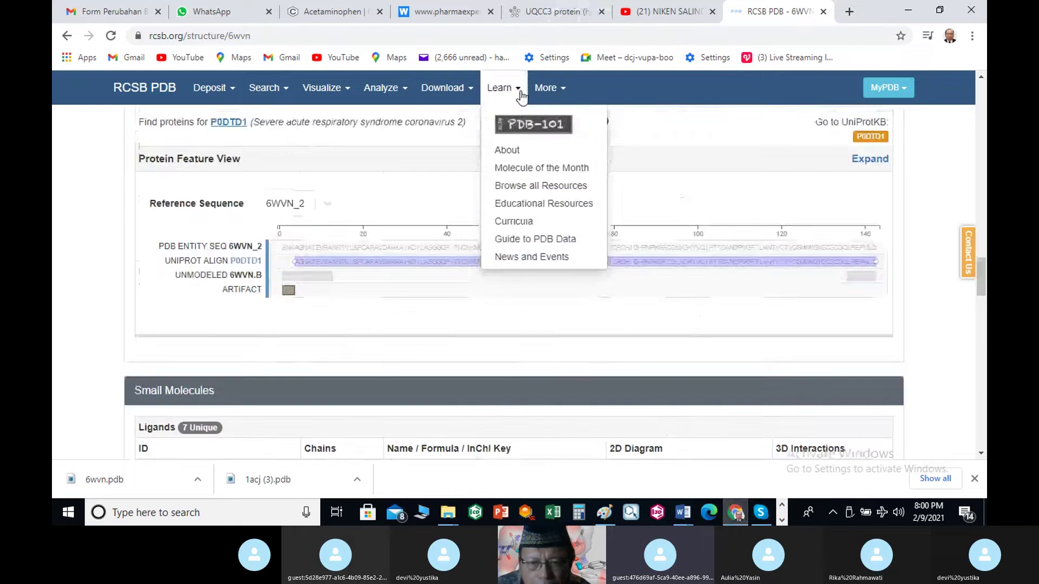
mouse_move(547, 88)
scroll(675, 162, up, 15)
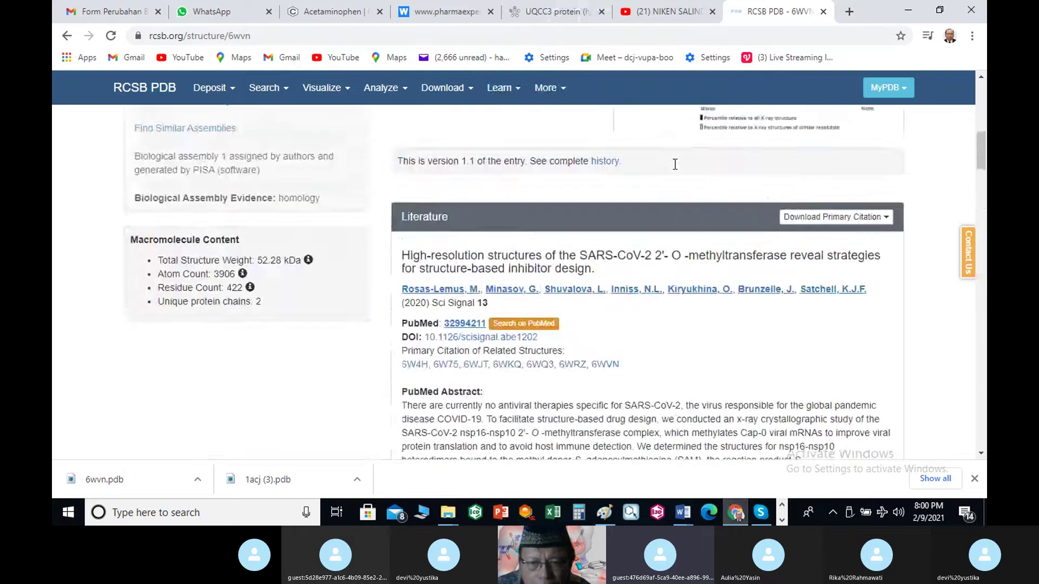
scroll(675, 162, up, 4)
text(5)
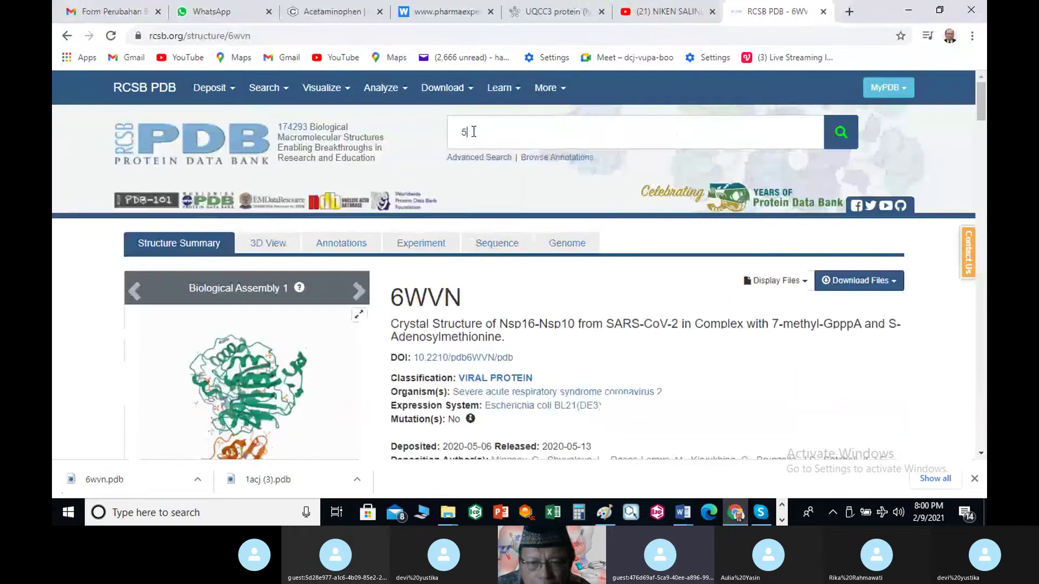
text(R7Y)
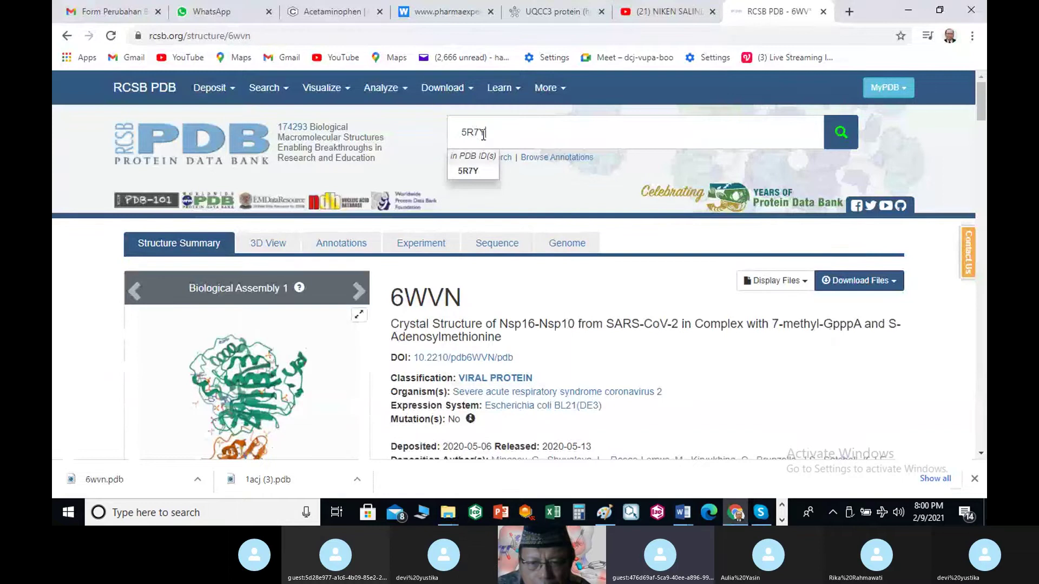
click(839, 138)
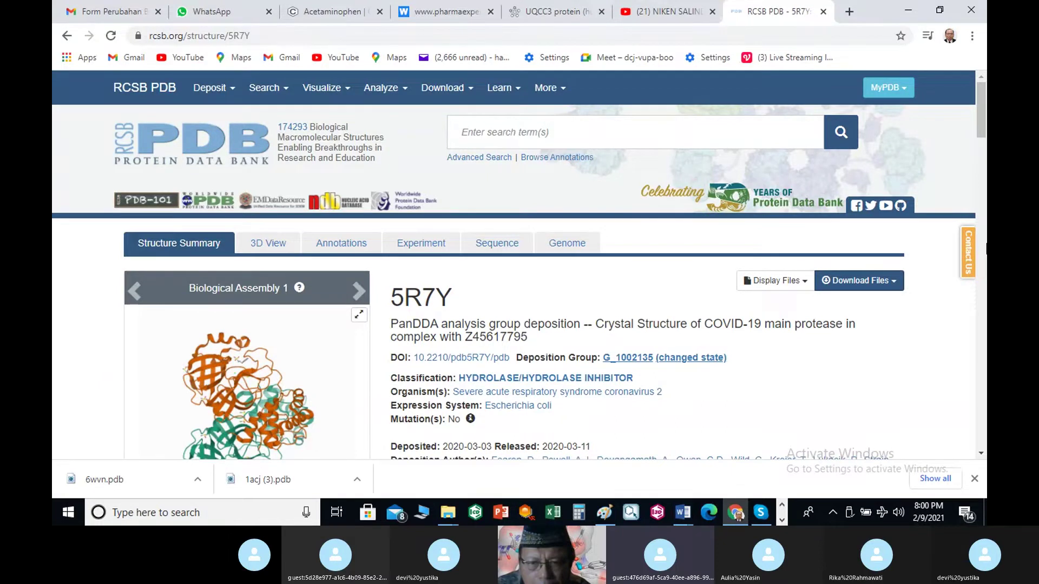
Step: Examine the 5R7Y entry's summary, macromolecule details and small-molecule ligand table
scroll(705, 297, down, 13)
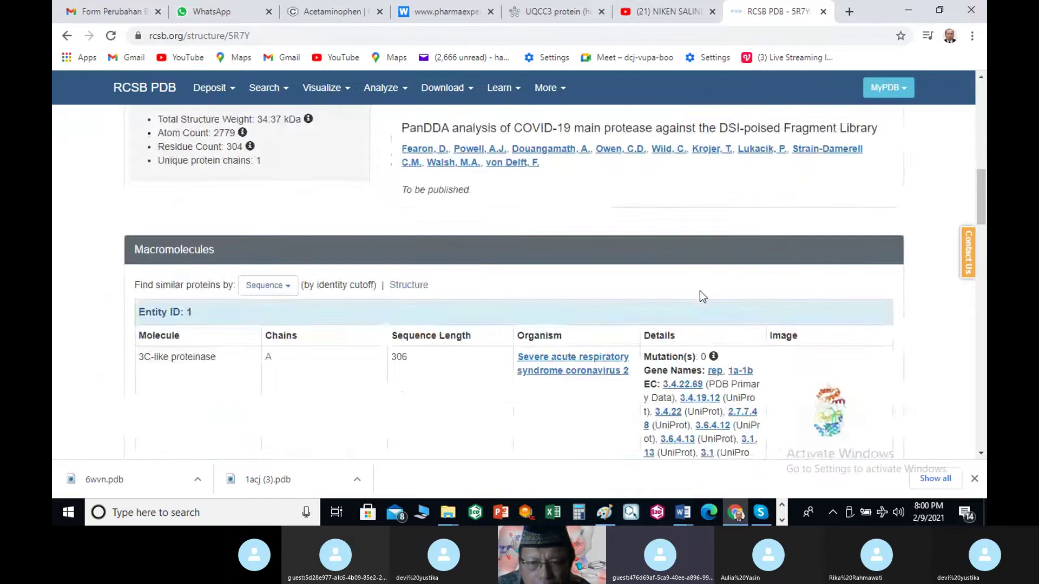
scroll(702, 296, down, 4)
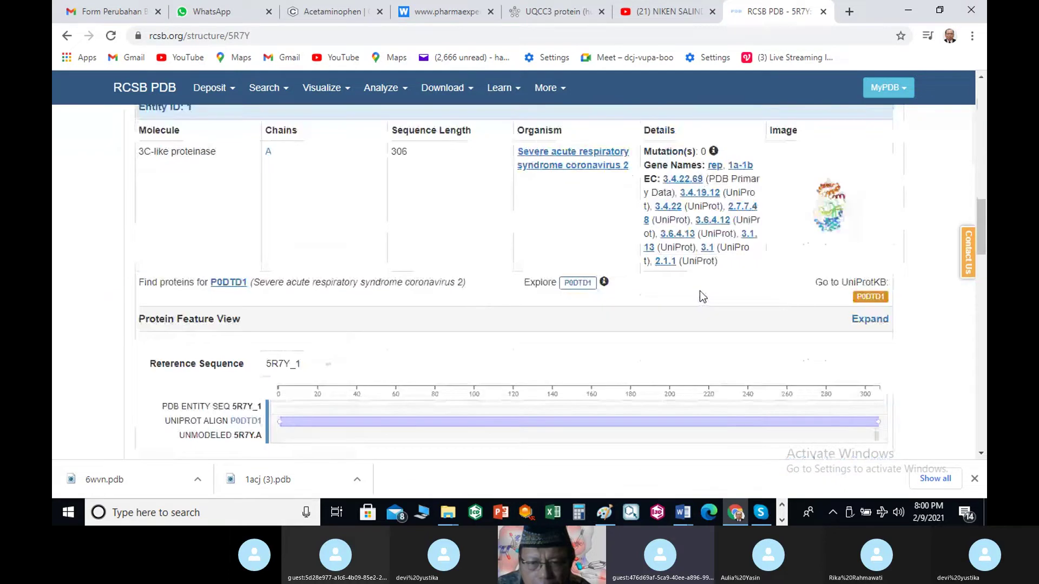
scroll(702, 296, down, 5)
scroll(702, 297, up, 1)
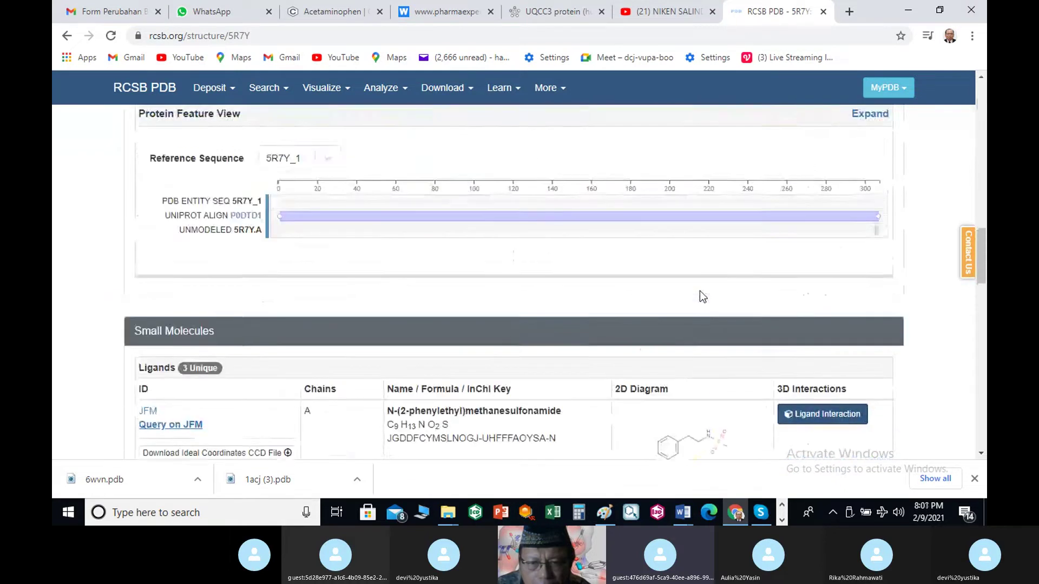
scroll(702, 296, down, 4)
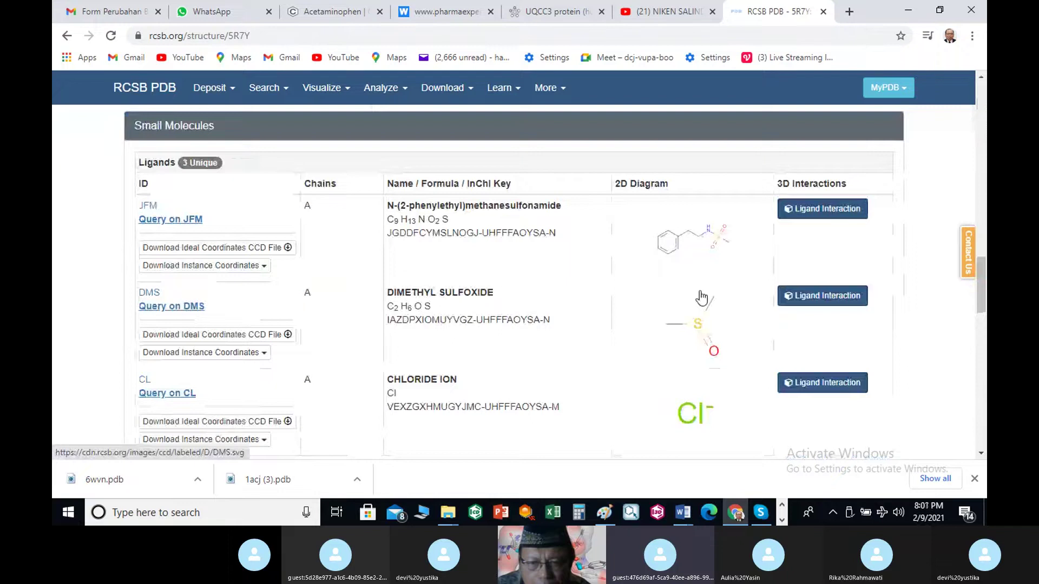
scroll(702, 297, down, 4)
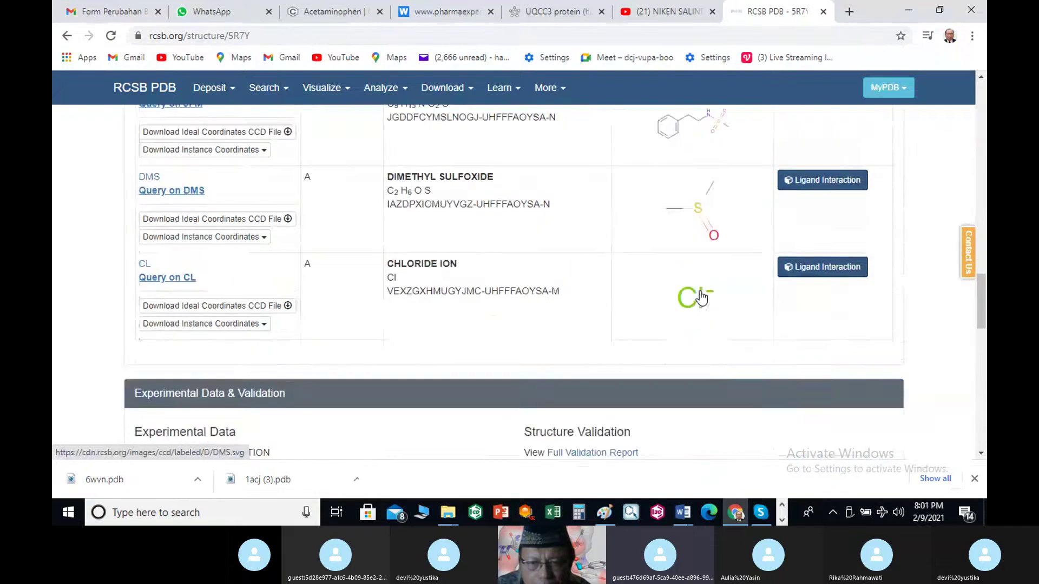
scroll(701, 297, up, 4)
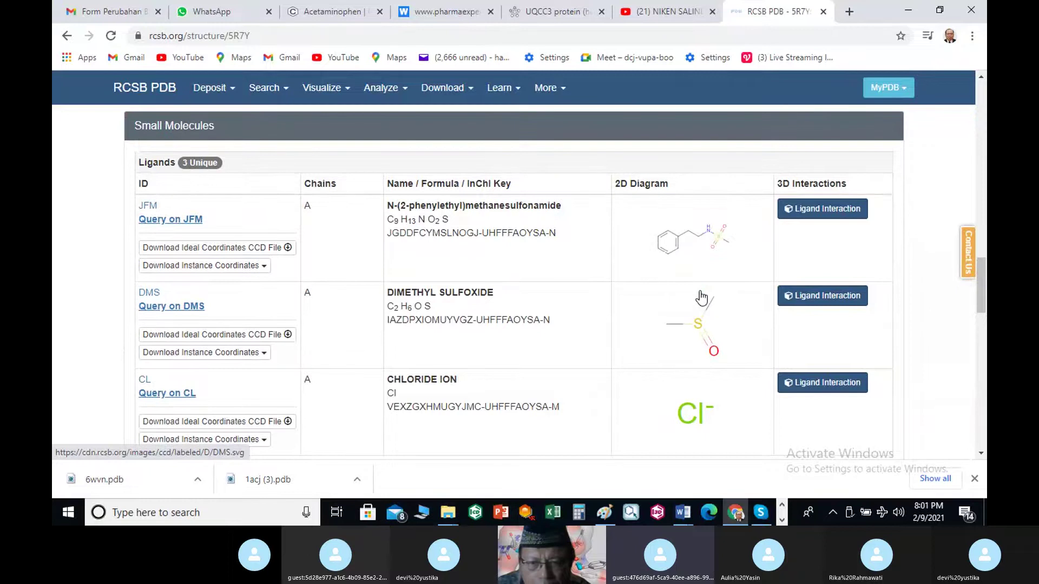
scroll(701, 297, up, 9)
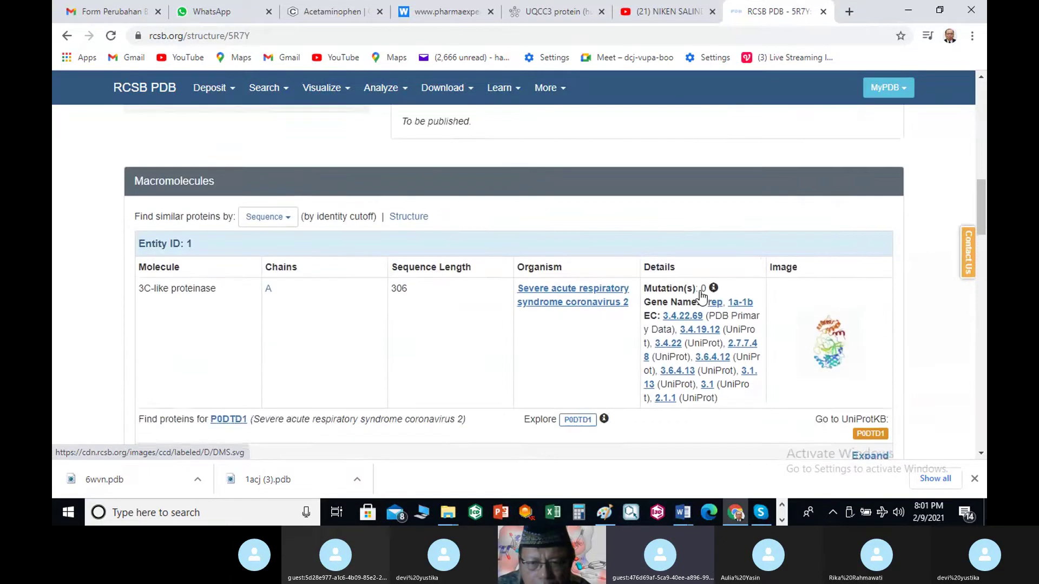
scroll(702, 297, up, 9)
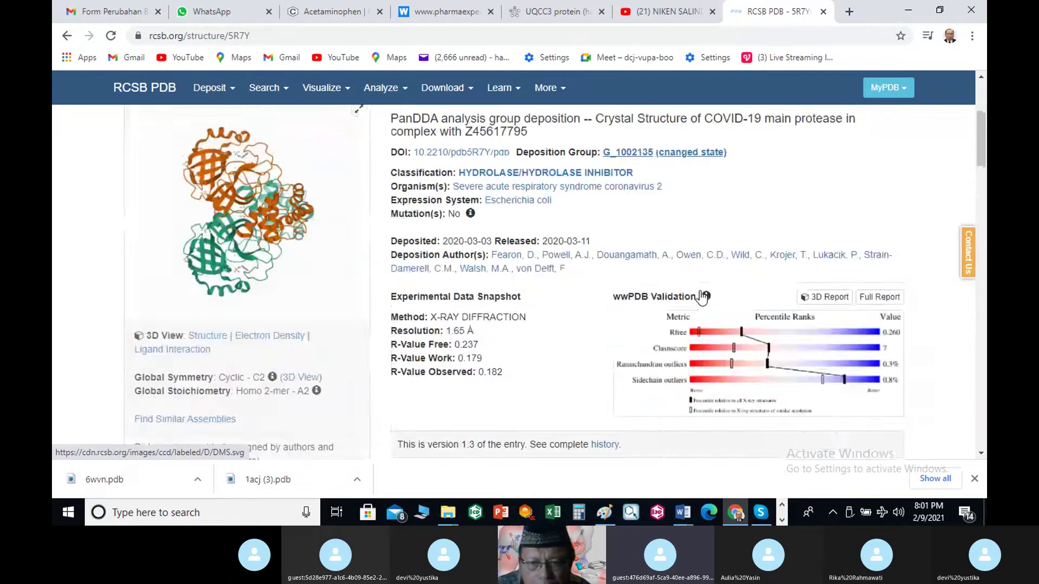
scroll(701, 297, up, 3)
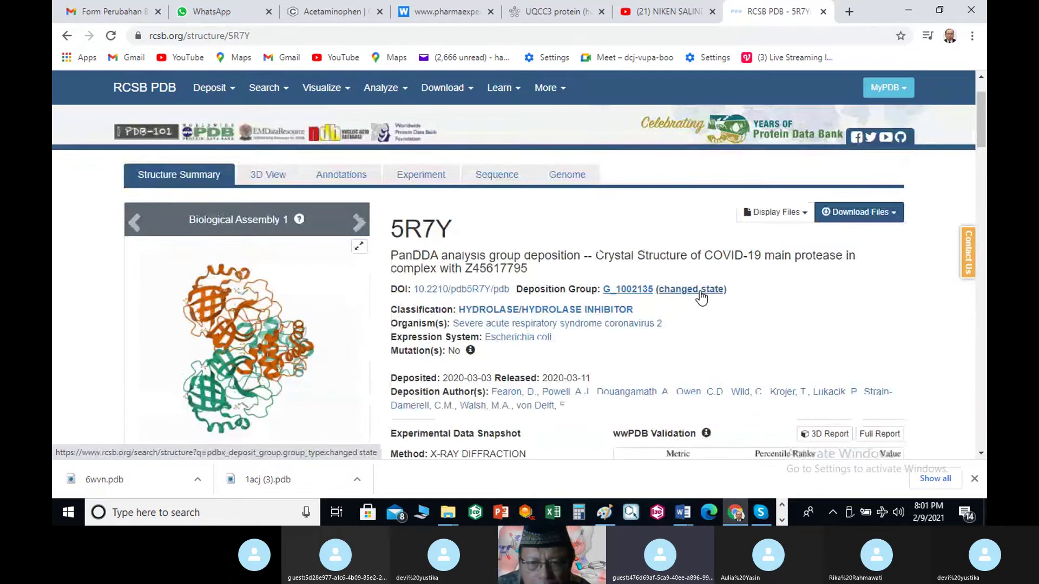
scroll(702, 297, down, 2)
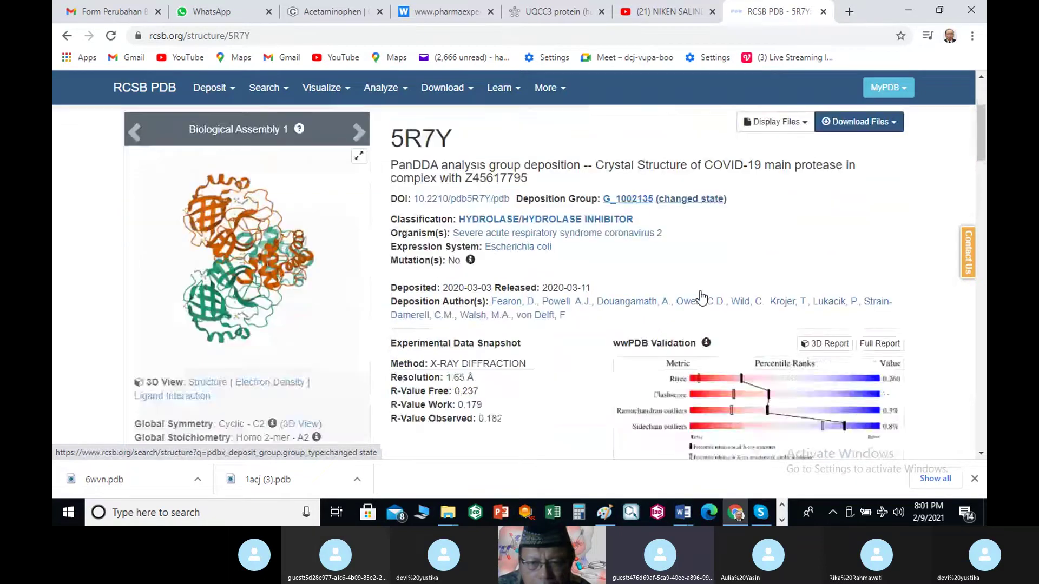
scroll(701, 297, down, 12)
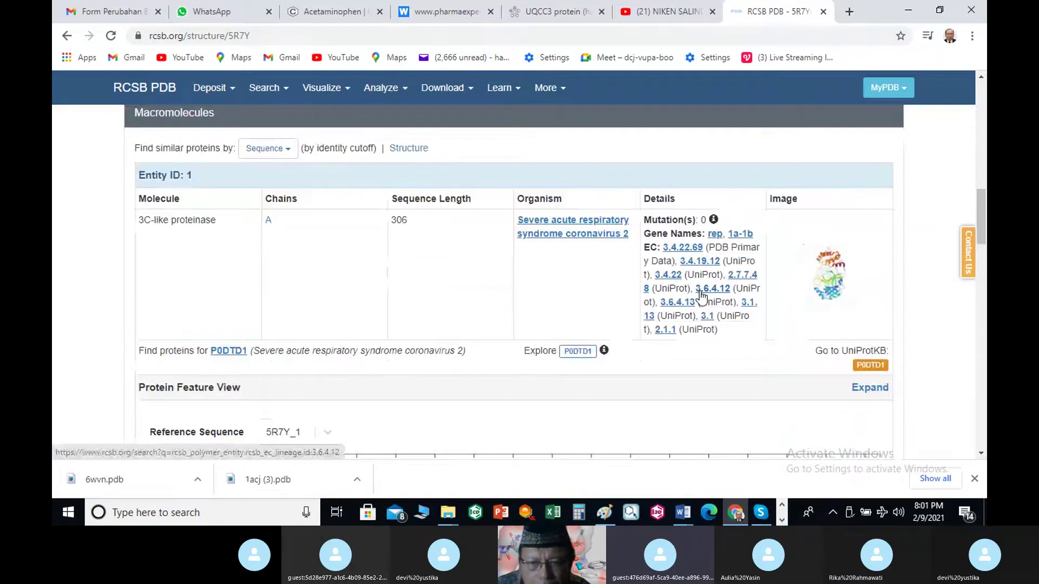
scroll(701, 297, down, 6)
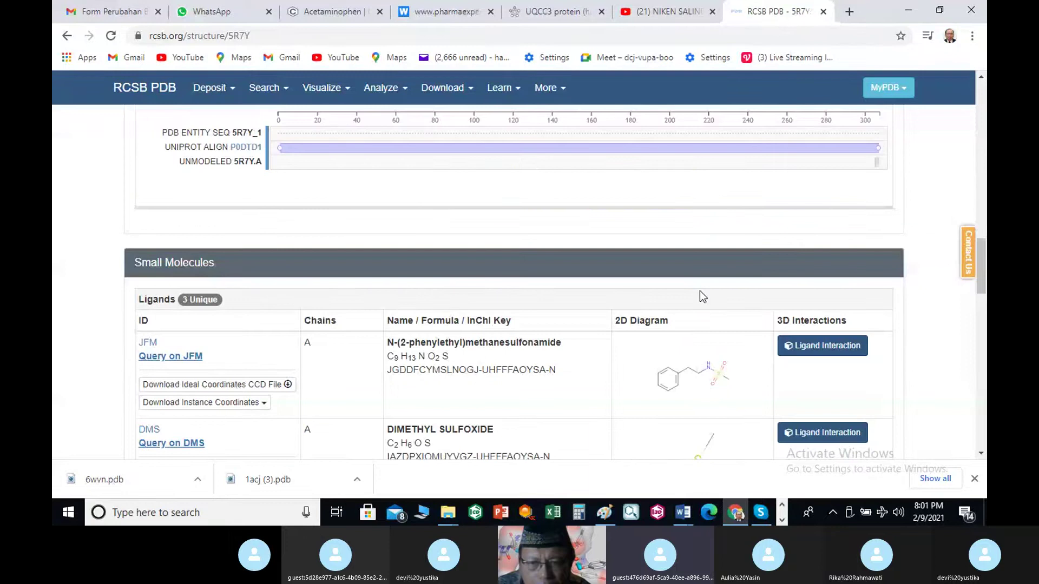
scroll(702, 297, down, 3)
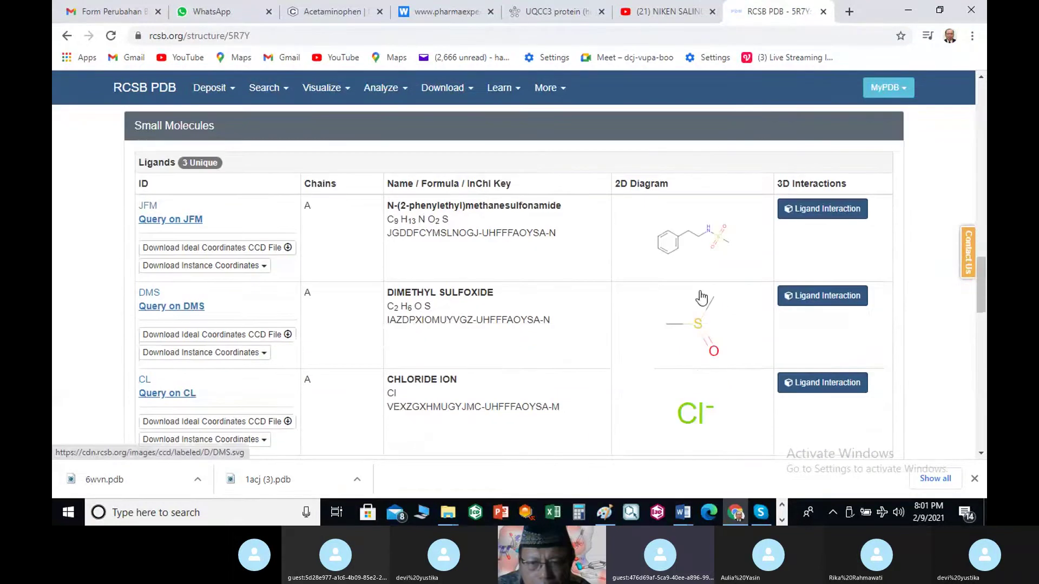
scroll(702, 297, down, 1)
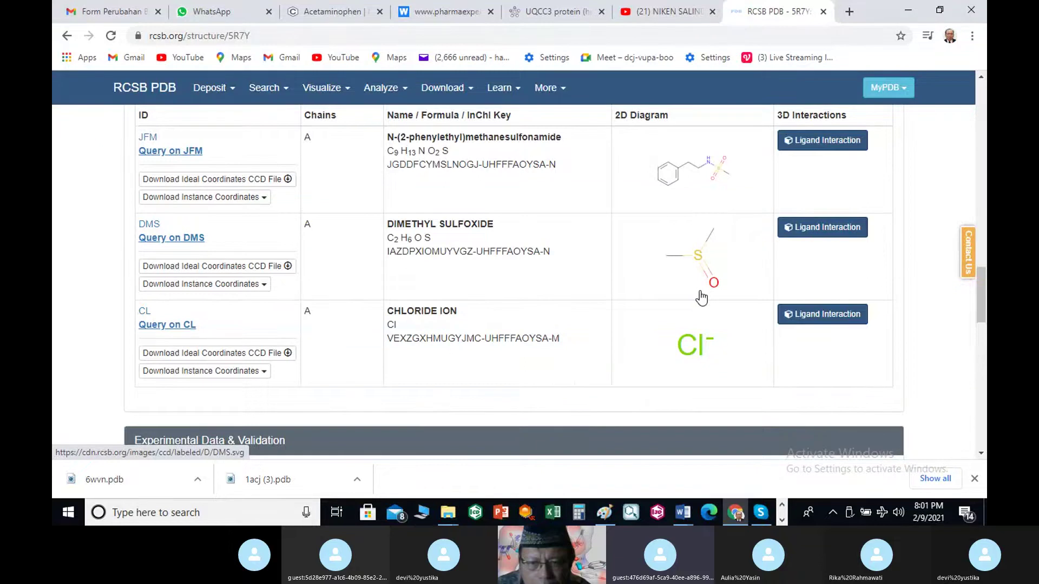
scroll(702, 297, up, 10)
scroll(702, 287, up, 8)
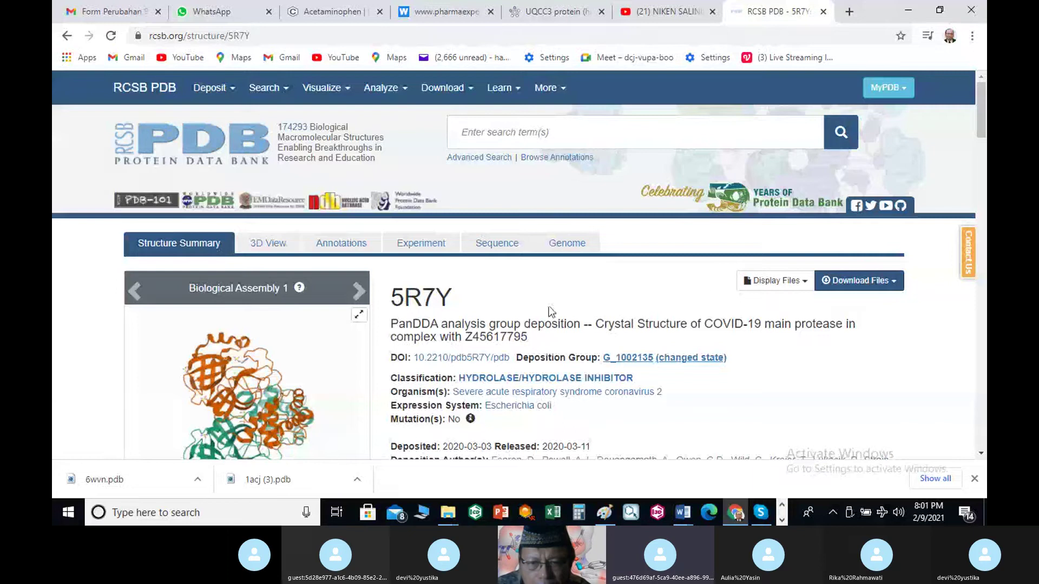
Step: Download the 5R7Y structure in PDB Format and show the downloaded file in its folder
click(895, 289)
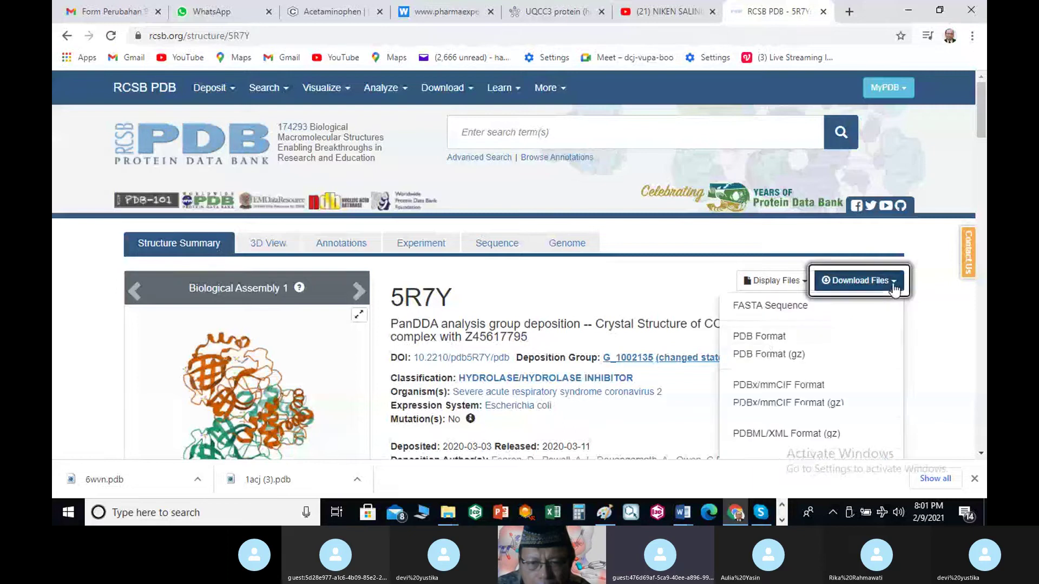
click(771, 340)
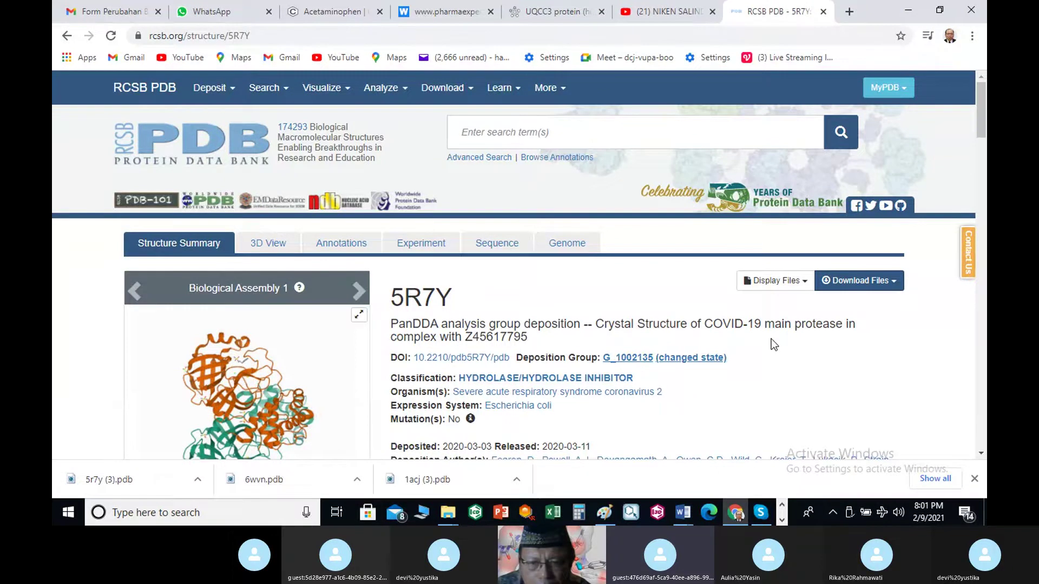
scroll(771, 339, down, 3)
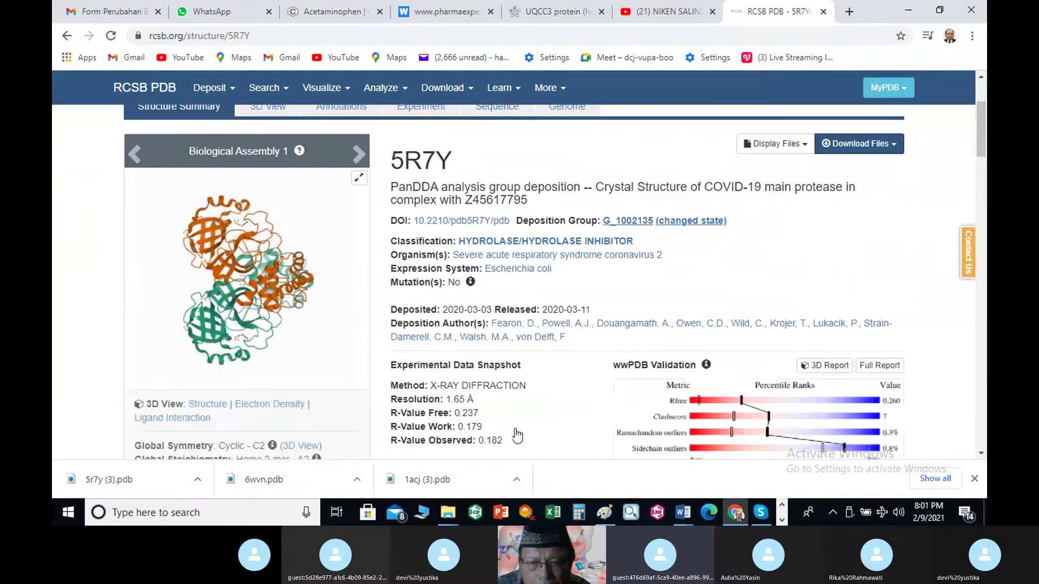
right_click(116, 476)
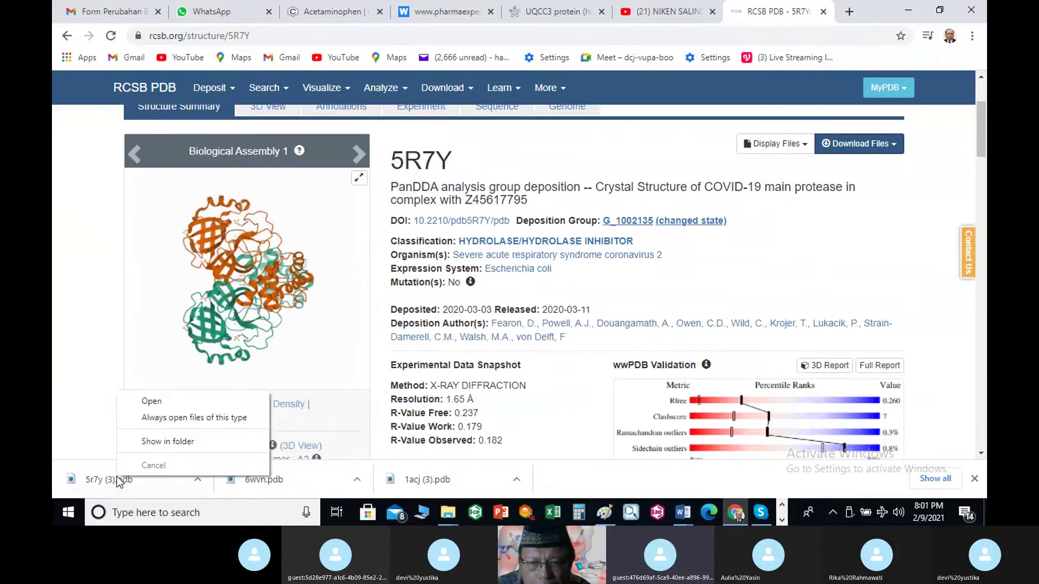
click(168, 442)
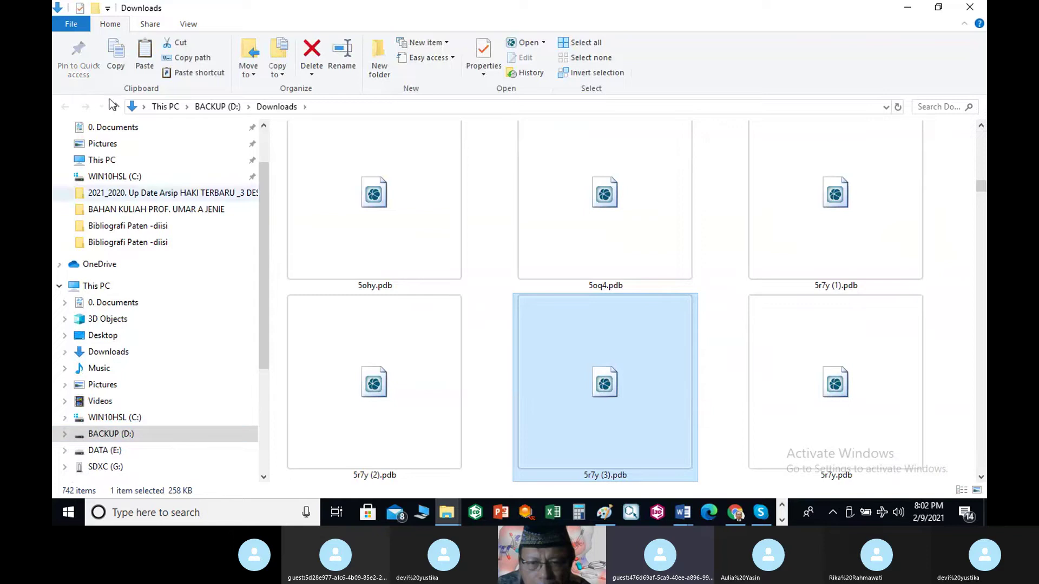
Step: Copy 5r7y (3).pdb from Downloads into Pertemuan 3's Validasi 5R7Y folder, inside 2021_ZKELON DESAIN ANTICOVID-19_3E9S dan 5R7Y-BTH on drive D
click(115, 60)
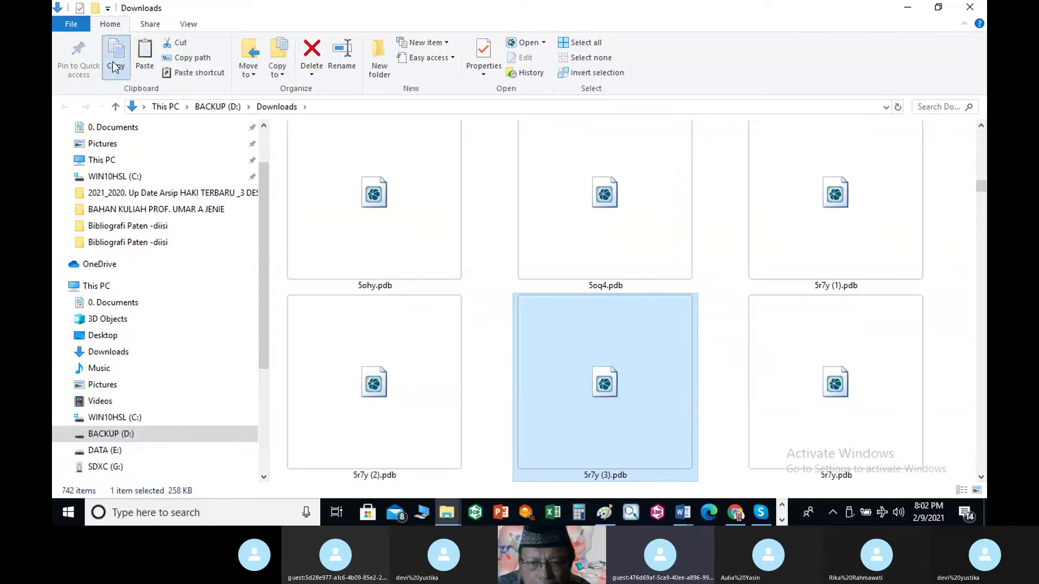
click(126, 163)
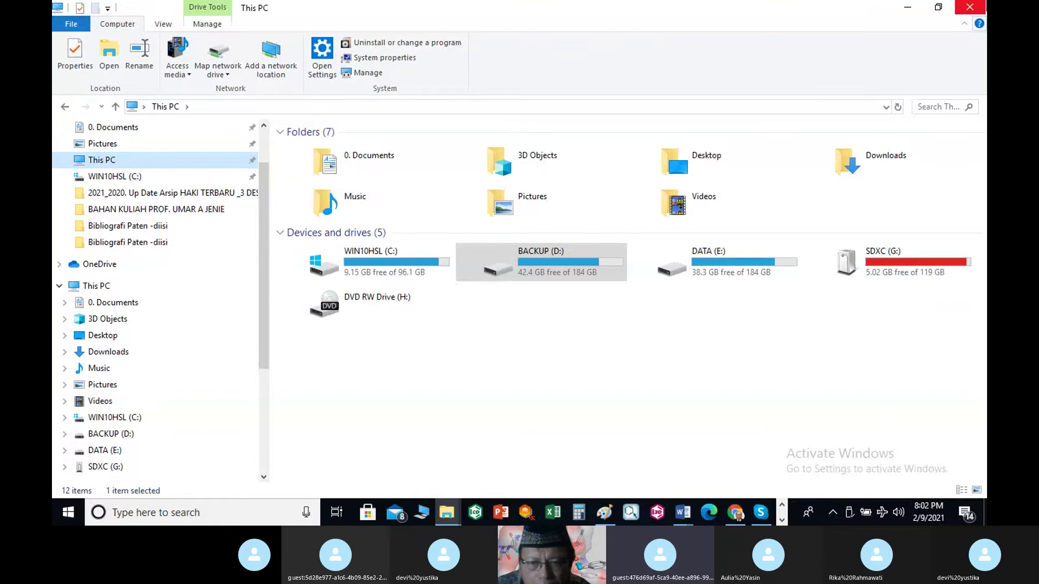
double_click(585, 265)
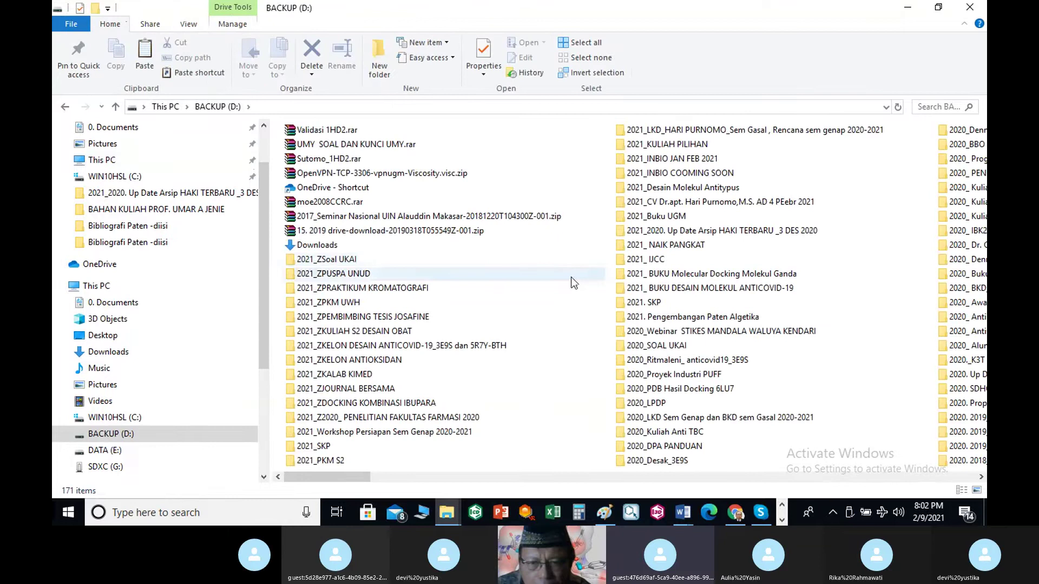
double_click(490, 346)
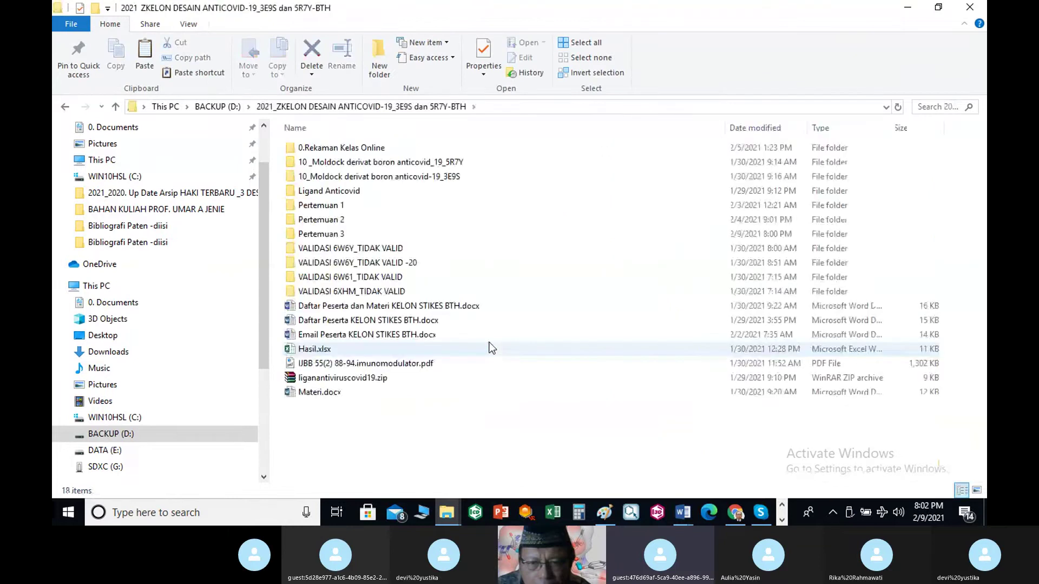
double_click(323, 235)
double_click(331, 149)
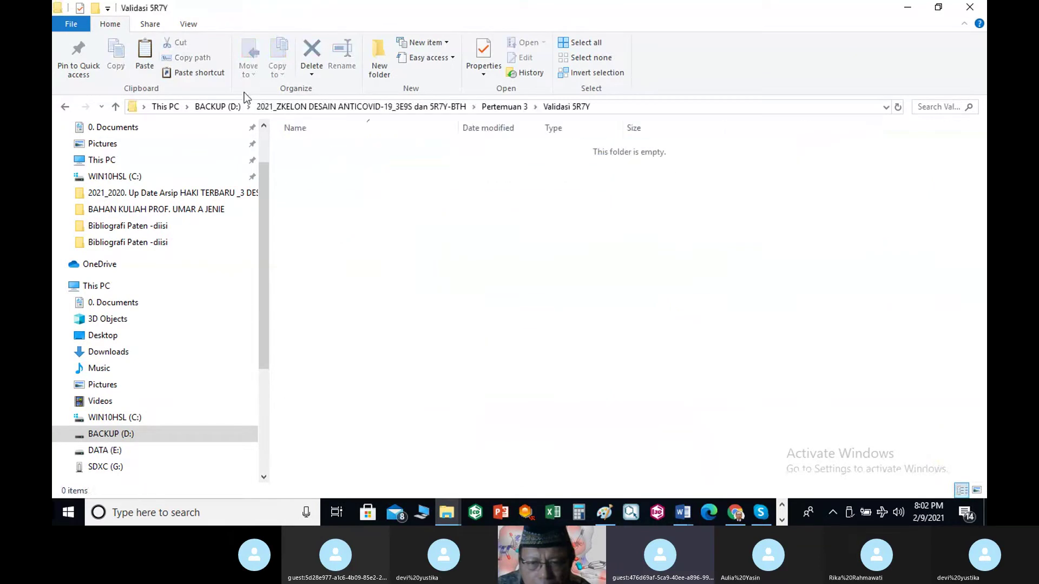
click(143, 54)
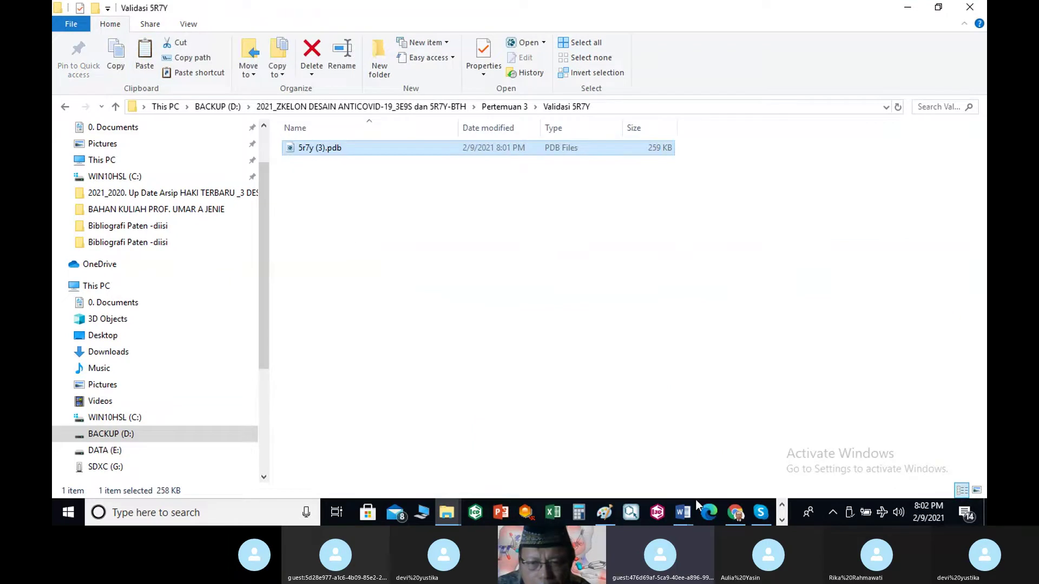
Step: Switch to YASARA and start a new scene, discarding all unsaved 6wvn data
click(781, 520)
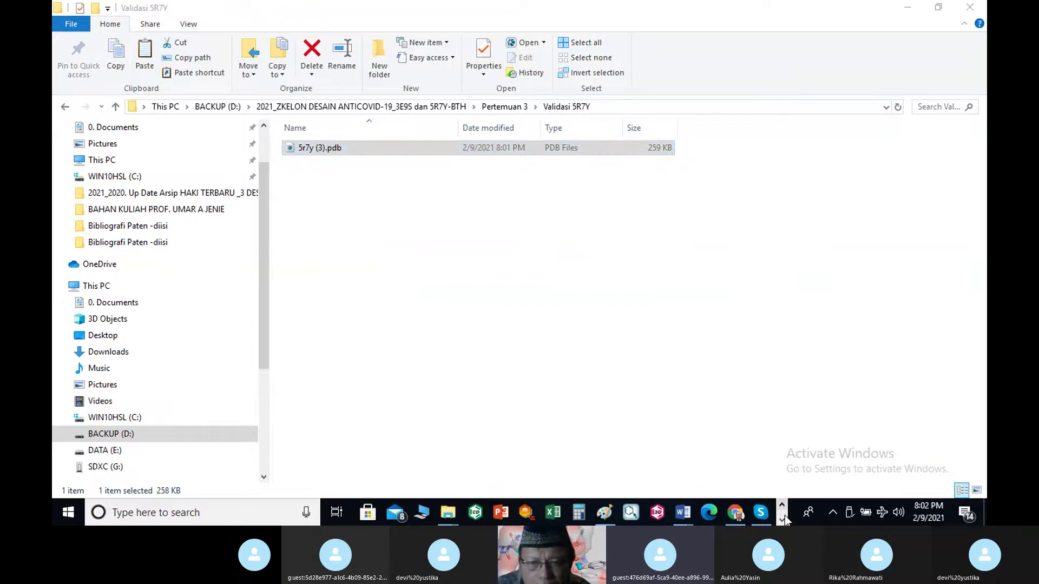
click(403, 520)
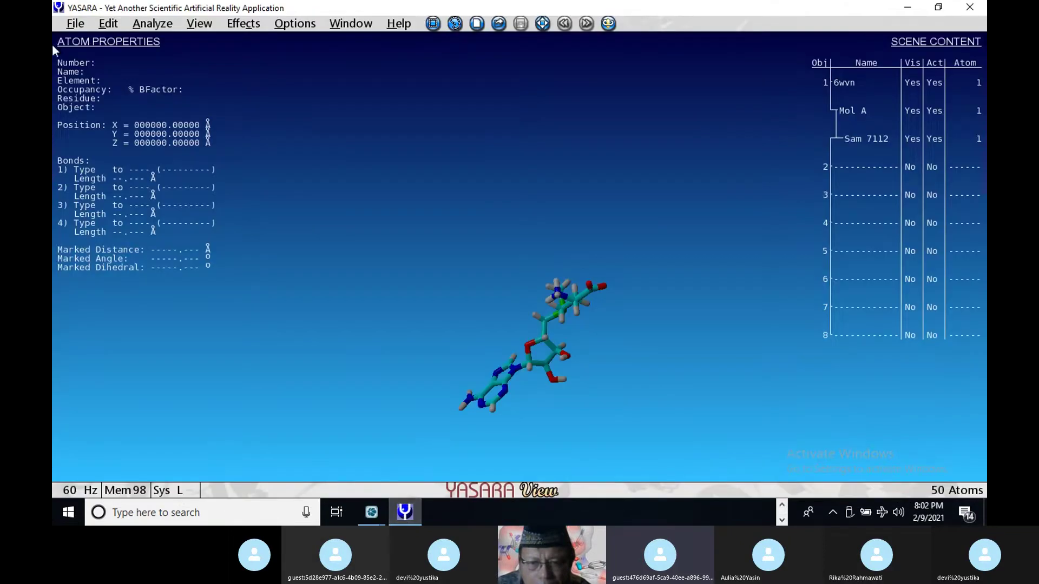
click(75, 24)
click(85, 44)
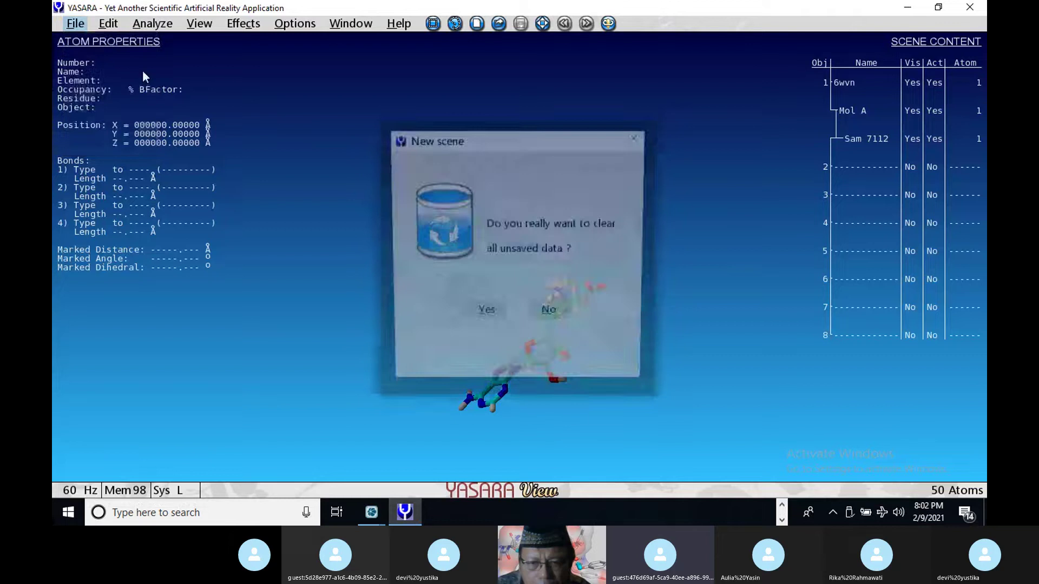
click(484, 312)
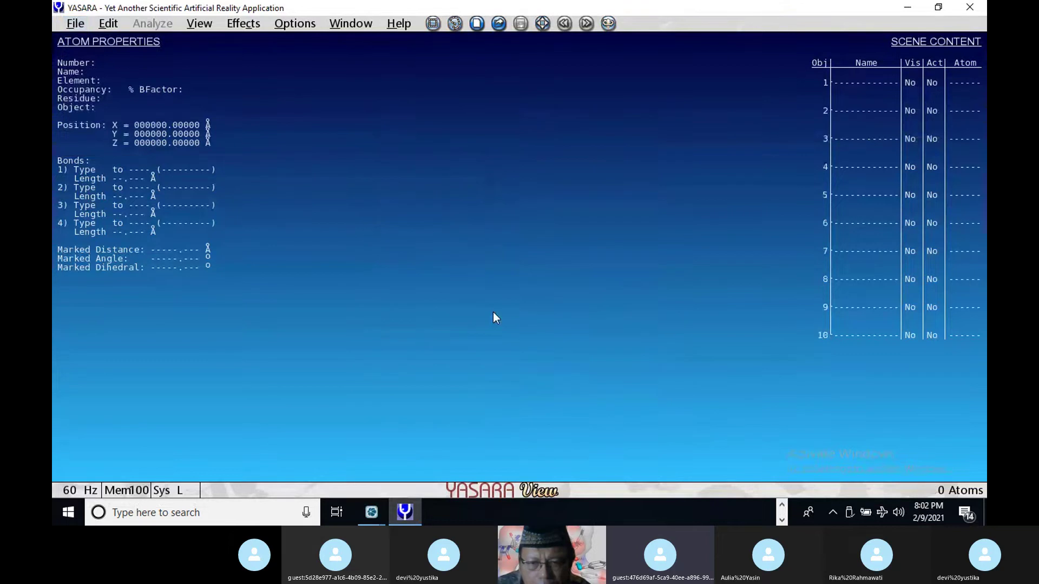
Step: Load the PDB file 5r7y (3).pdb from the Validasi 5R7Y folder, keeping object centering and problem correction enabled
click(76, 23)
mouse_move(122, 70)
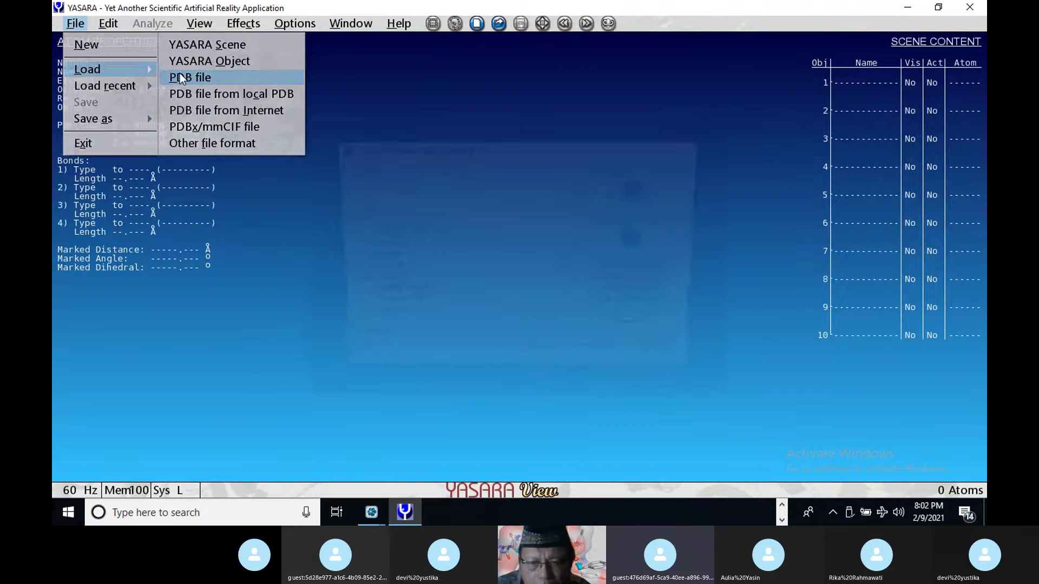
click(180, 74)
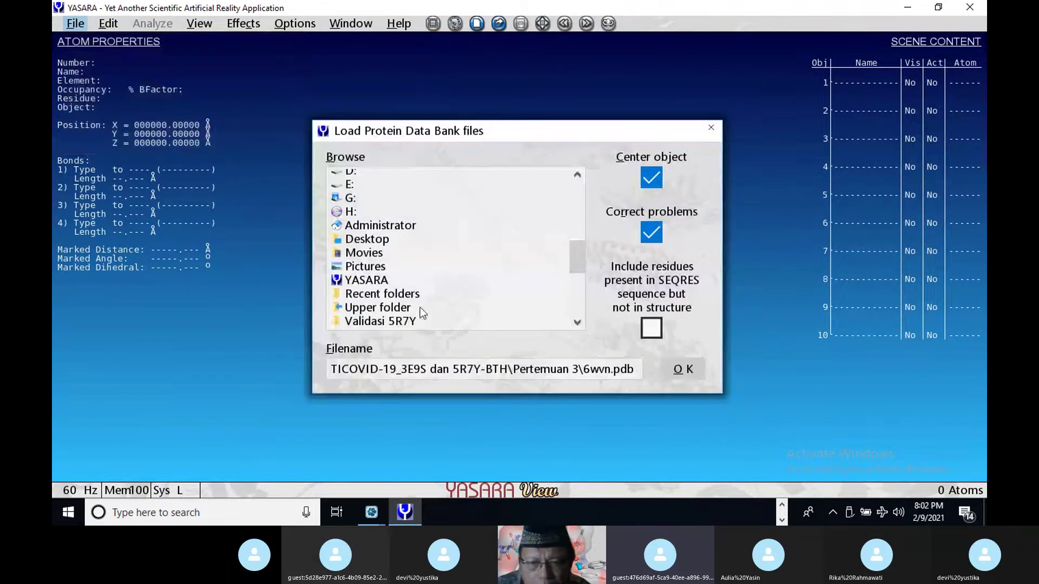
click(407, 320)
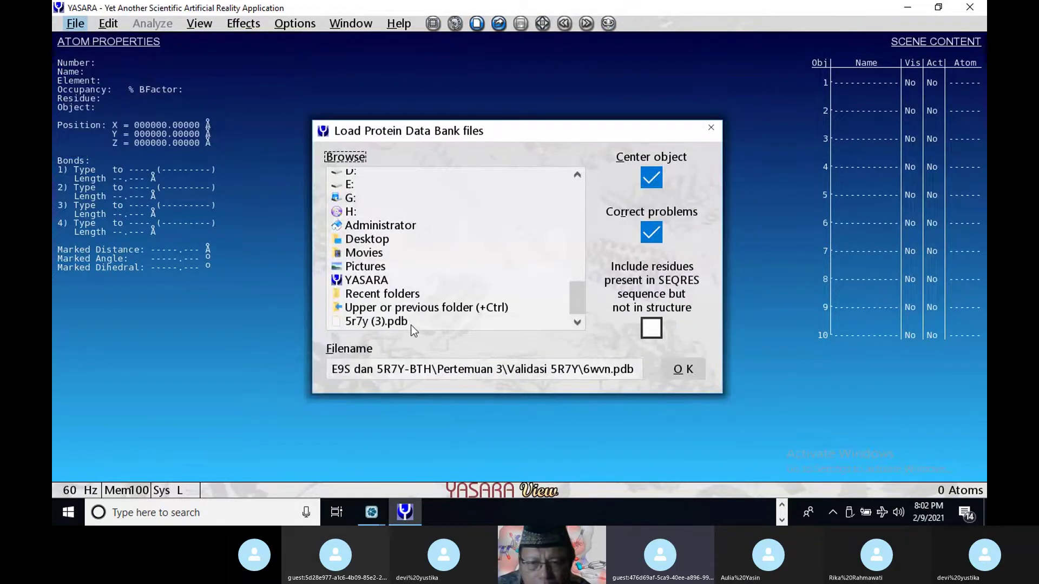
click(391, 323)
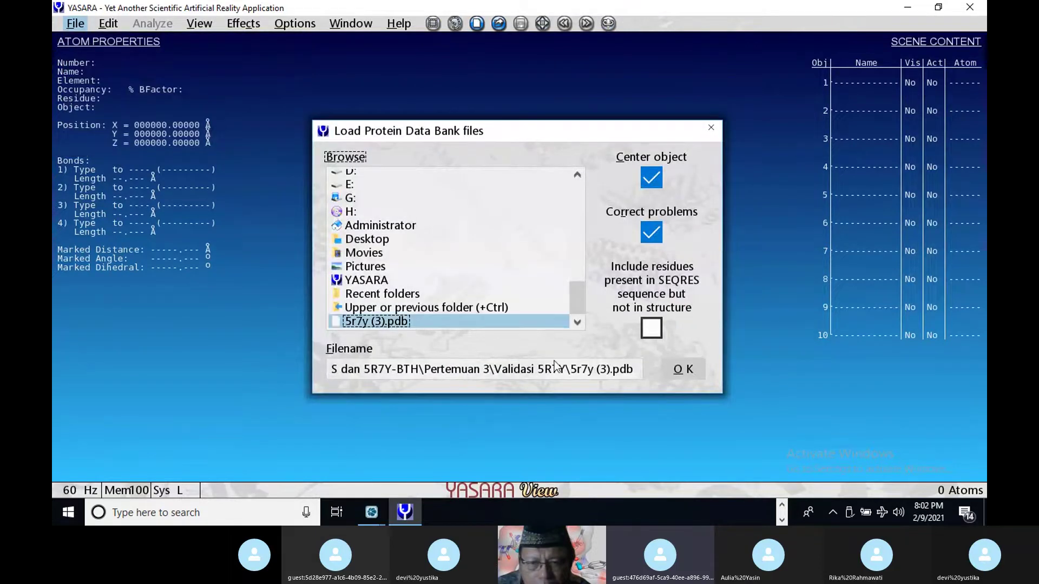
click(682, 371)
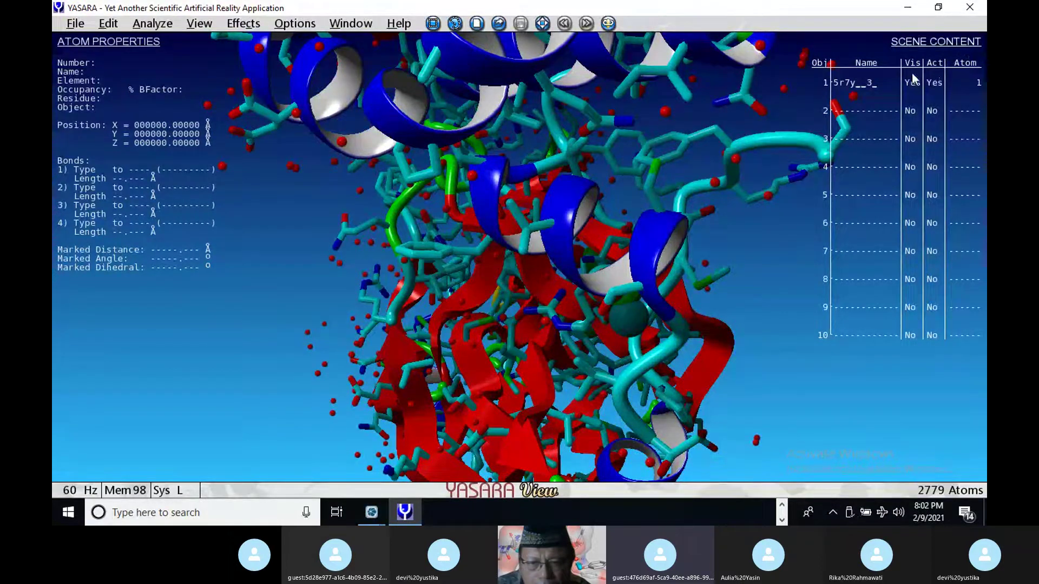
Step: Expand the loaded 5r7y object into its molecules and delete all waters
click(860, 82)
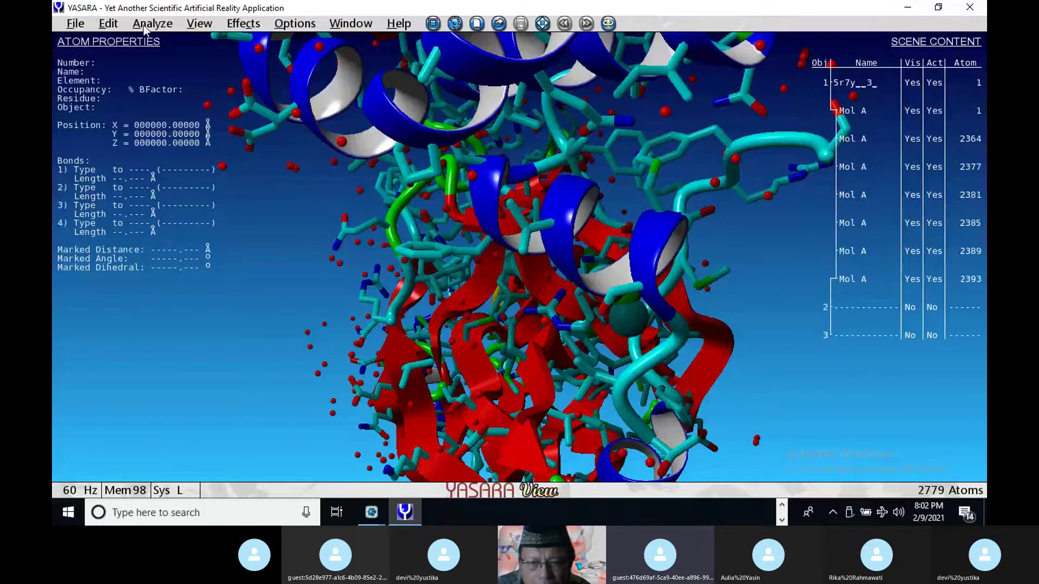
click(109, 24)
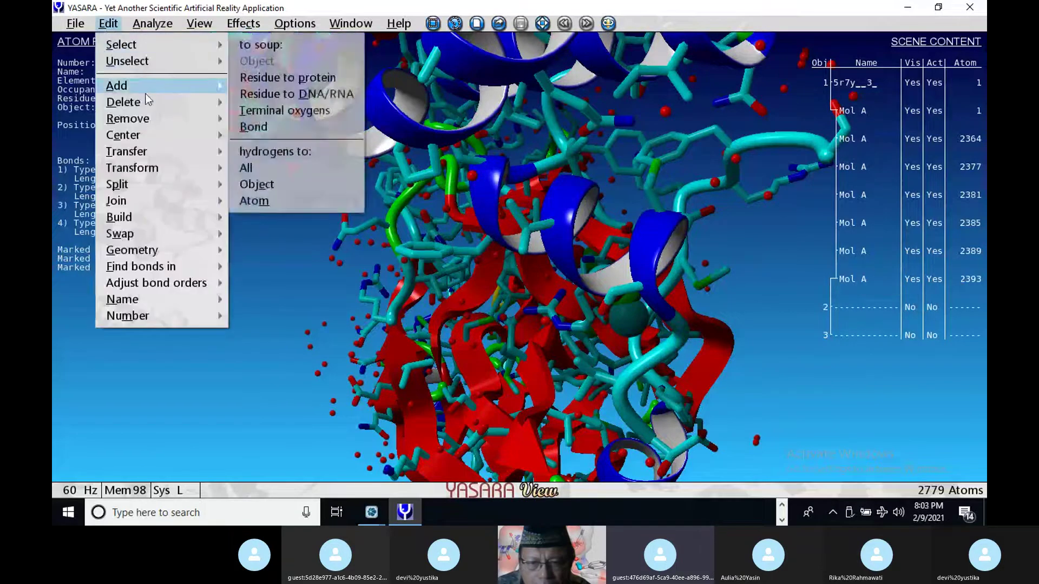
mouse_move(153, 102)
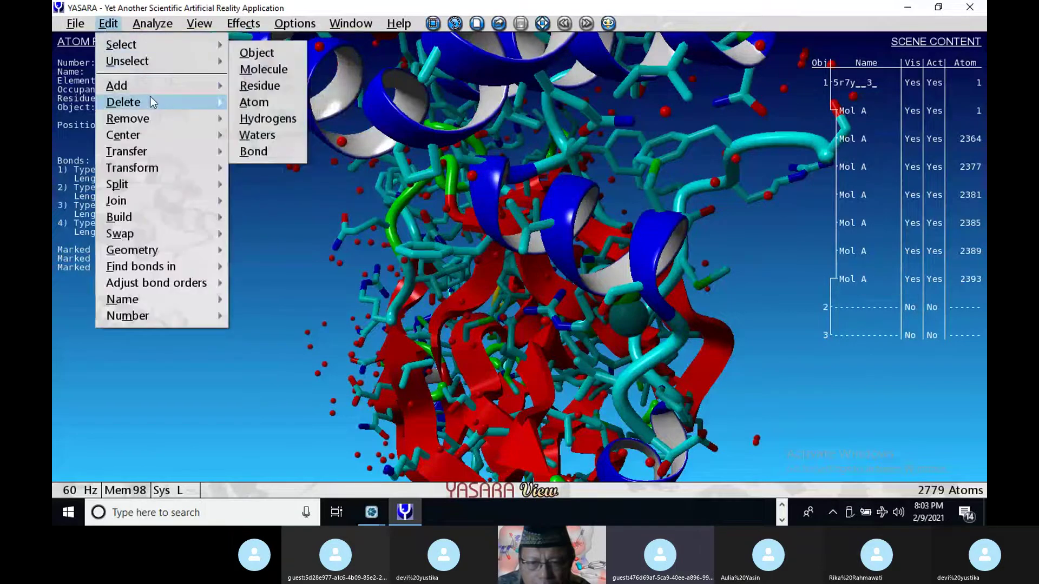
click(269, 136)
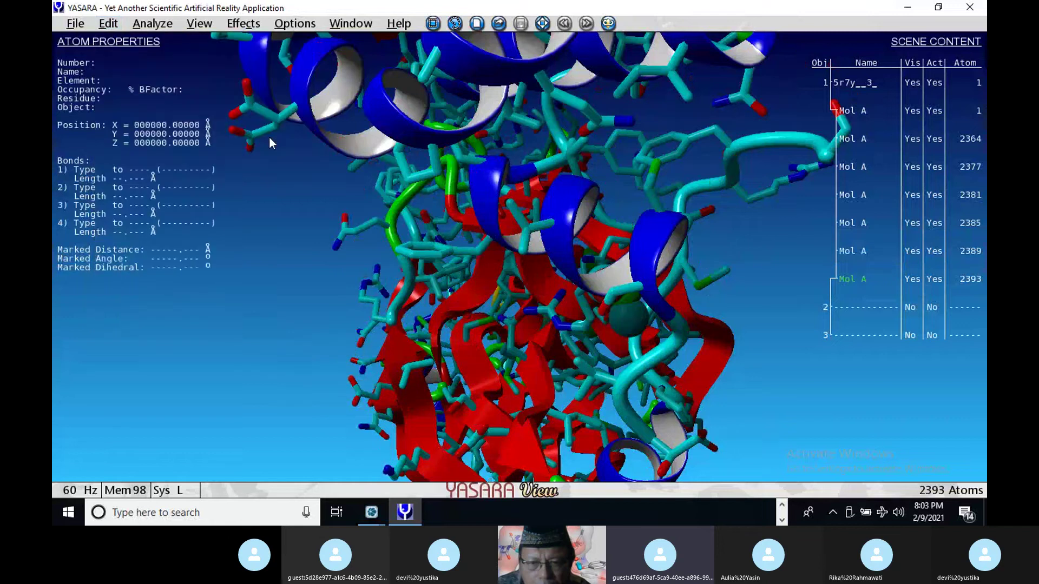
Step: Reveal the residue of the last Mol A entry and delete that molecule, chloride ion Cl 1006
click(853, 279)
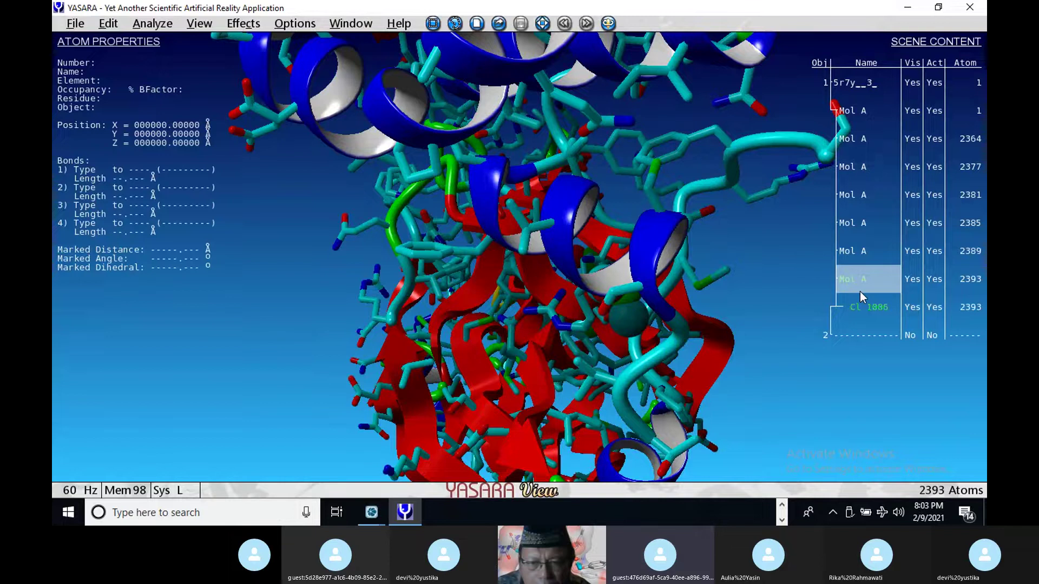
right_click(853, 285)
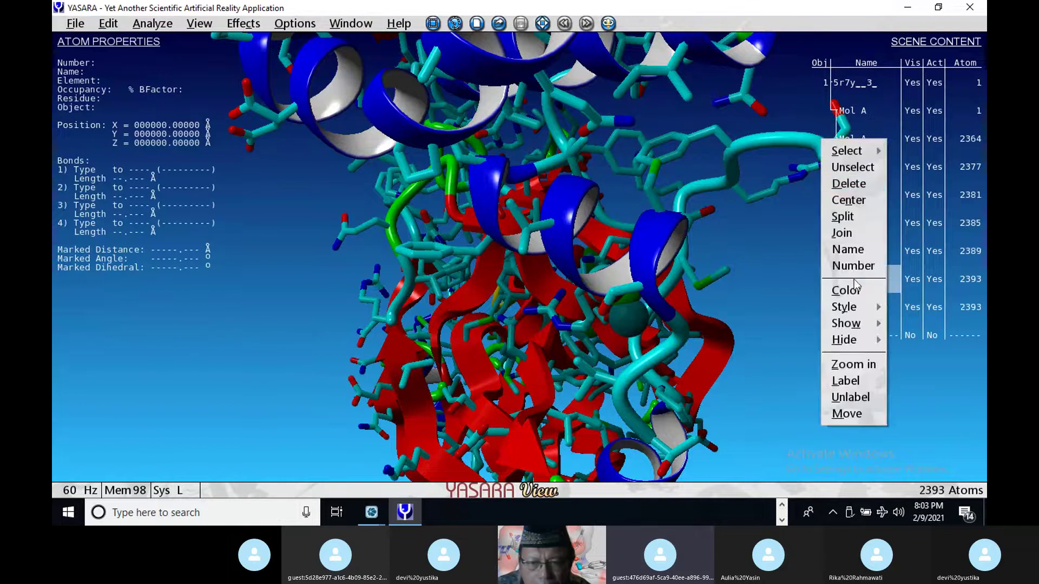
click(851, 186)
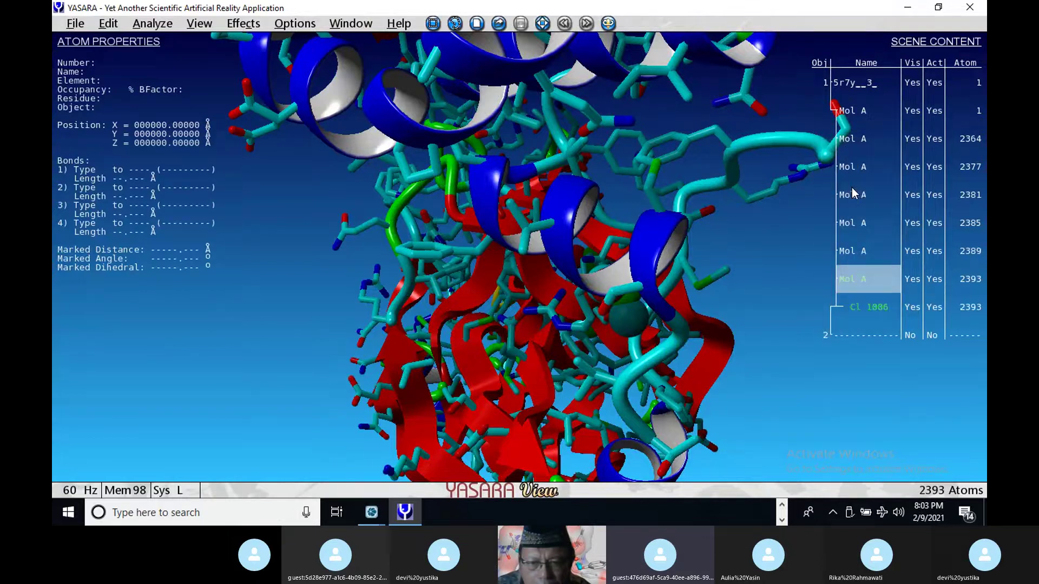
Step: Reveal the residue of the last remaining molecule, and check the Small Molecules ligand table on 5R7Y's RCSB PDB page in Chrome
click(857, 251)
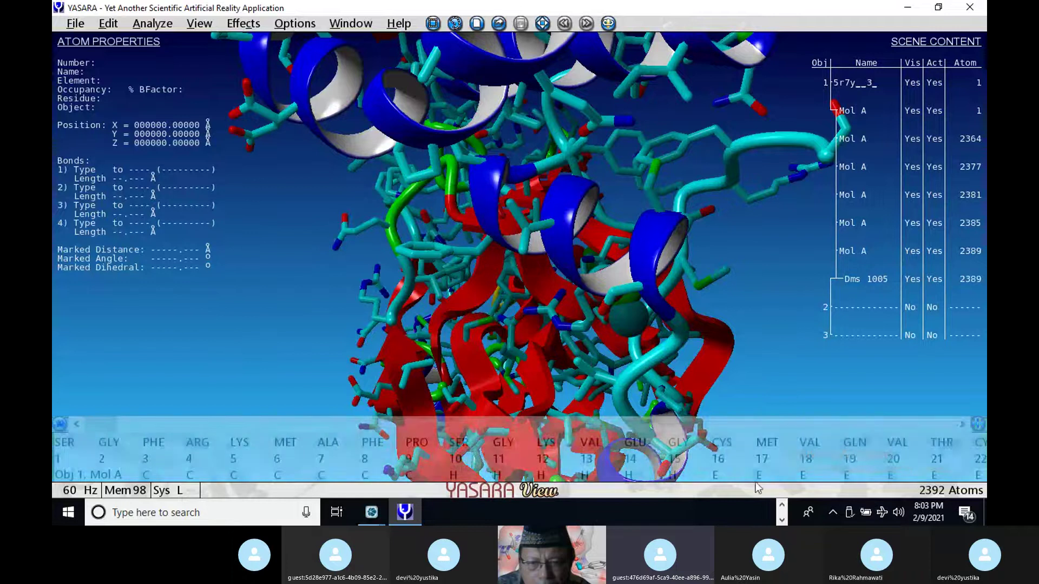
click(781, 520)
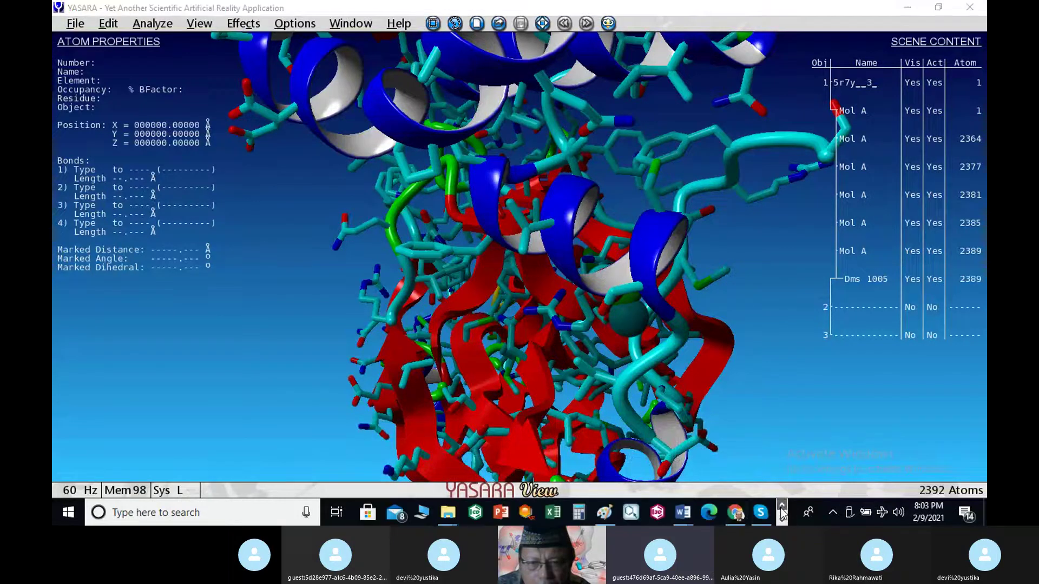
click(734, 513)
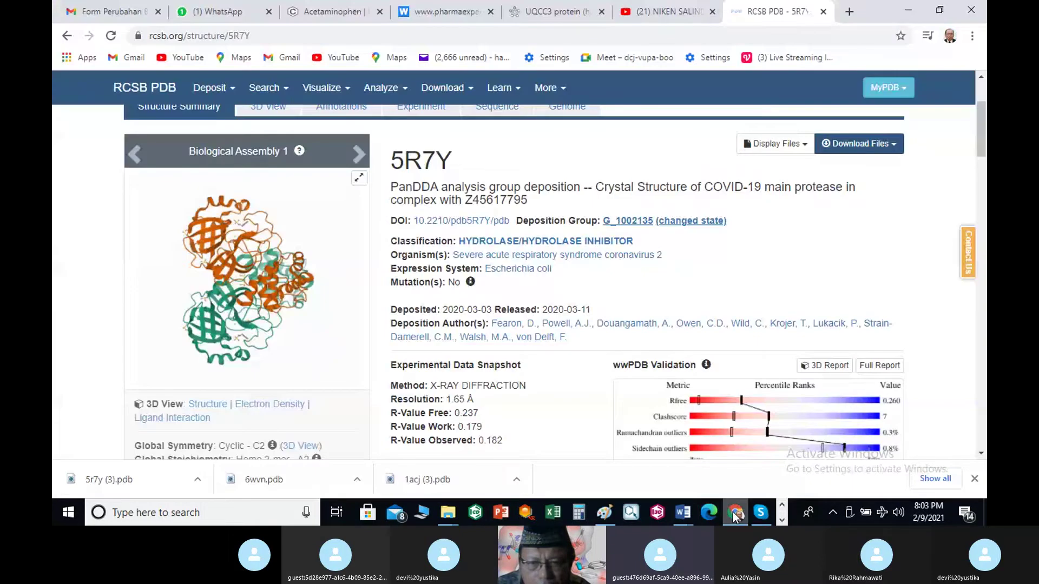
scroll(675, 403, down, 4)
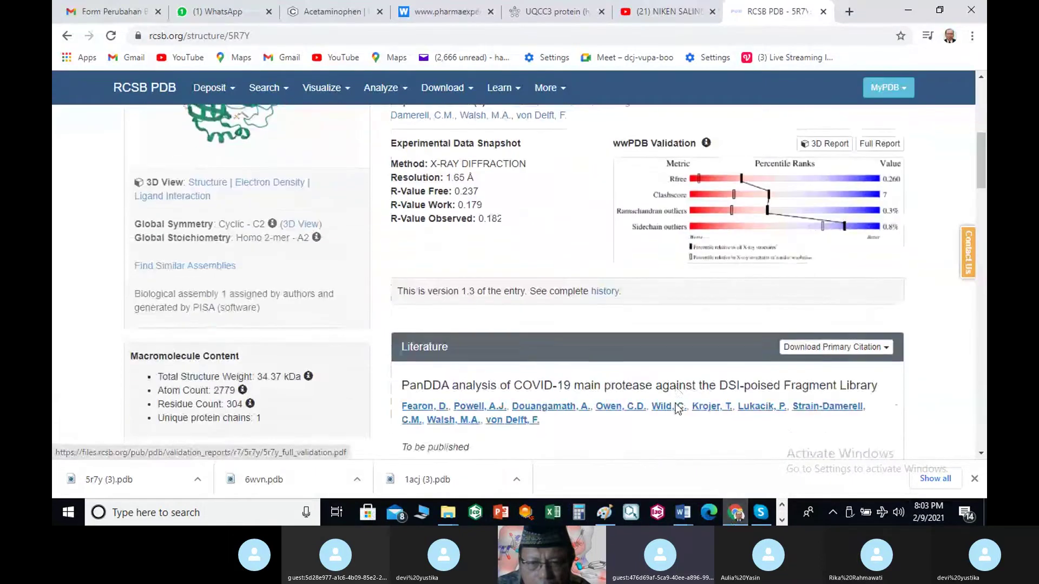
scroll(678, 409, down, 3)
scroll(675, 398, up, 10)
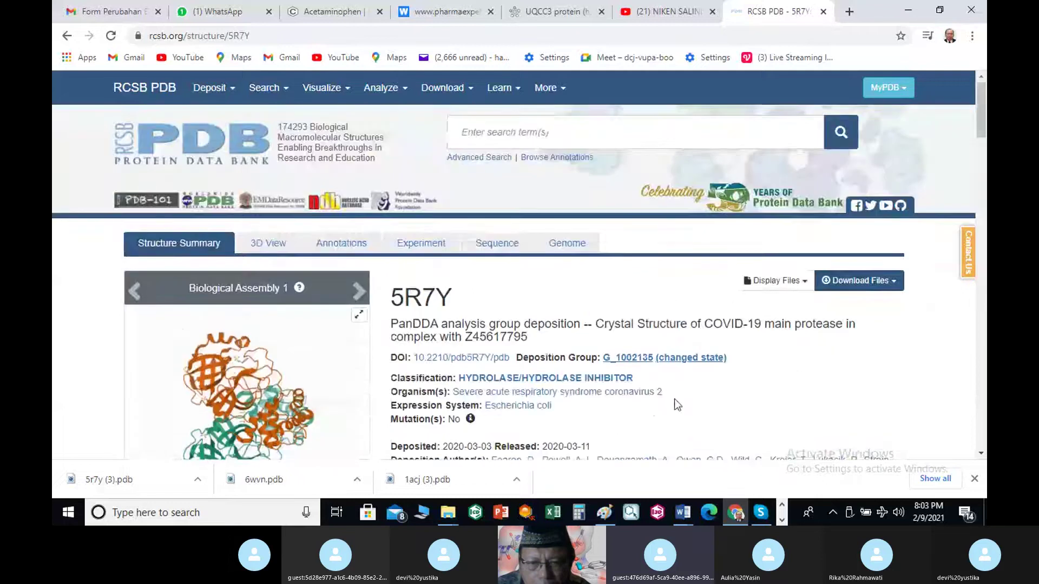
scroll(674, 398, down, 2)
scroll(674, 398, down, 8)
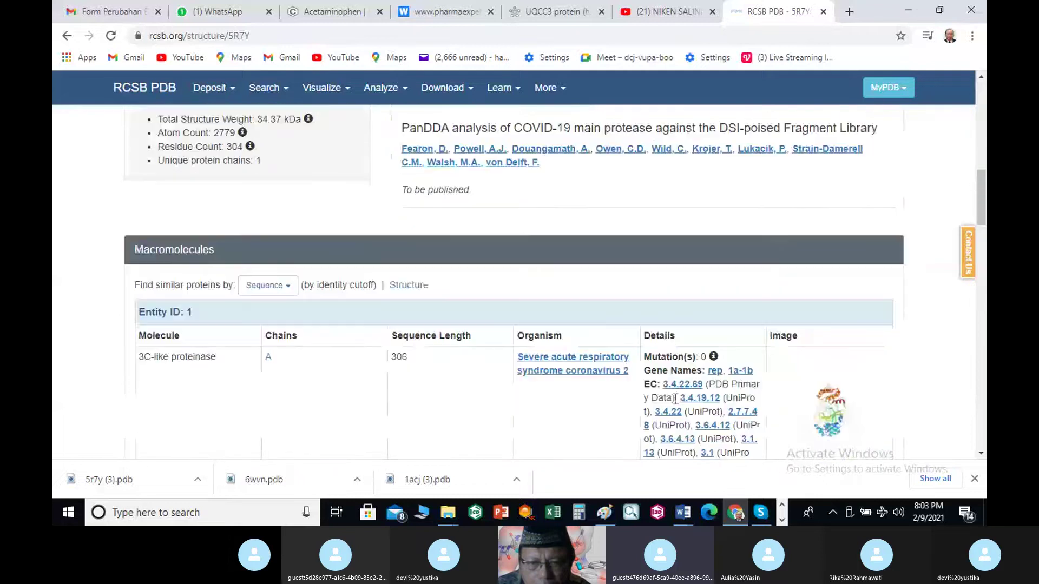
scroll(674, 398, down, 5)
scroll(674, 398, down, 5)
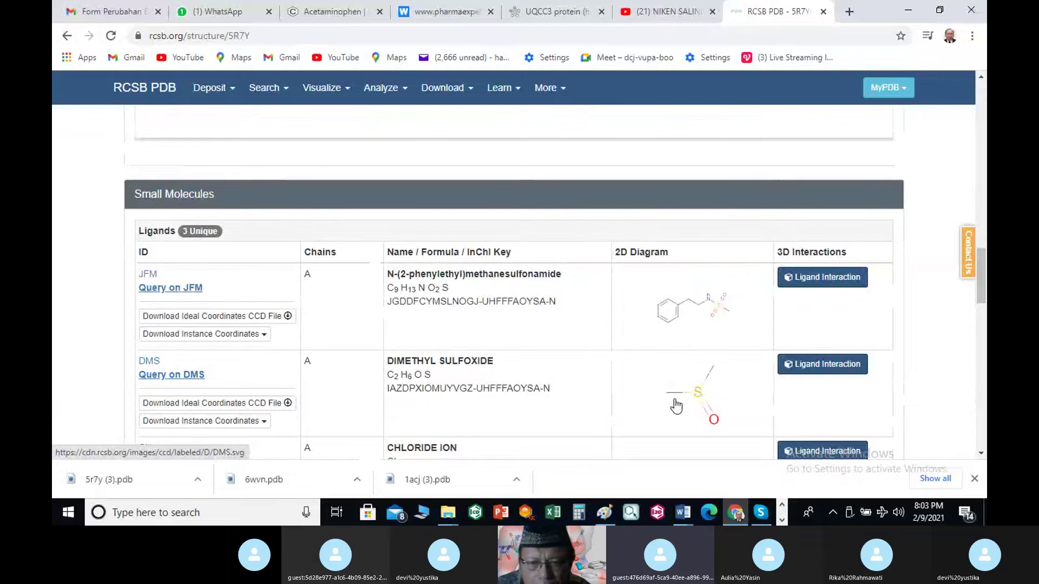
Step: Switch back to YASARA and delete the four dimethyl sulfoxide molecules, working from Dms 1005 up to Dms 1002
click(781, 520)
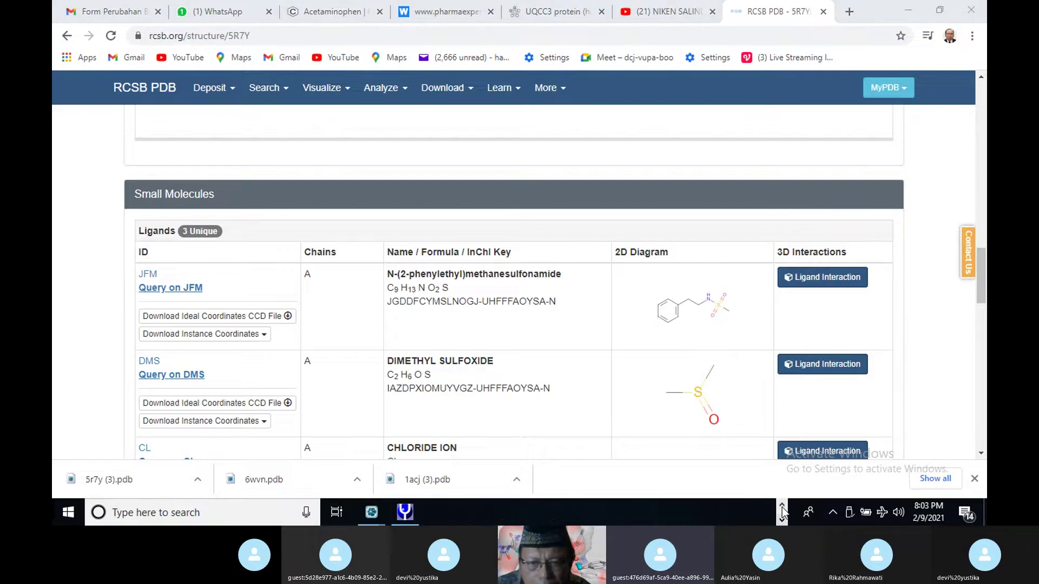
click(781, 507)
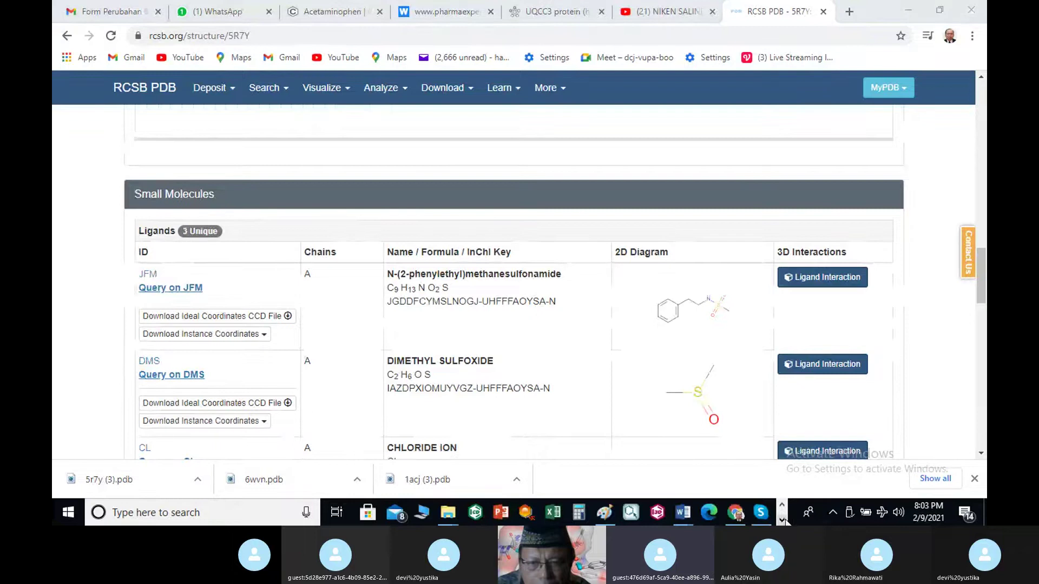
click(781, 520)
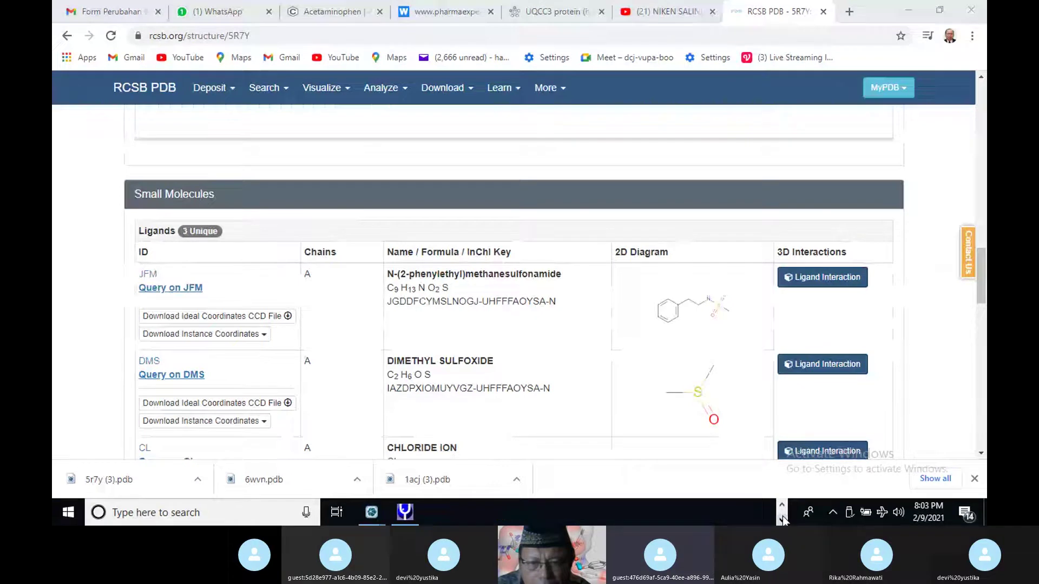
click(406, 513)
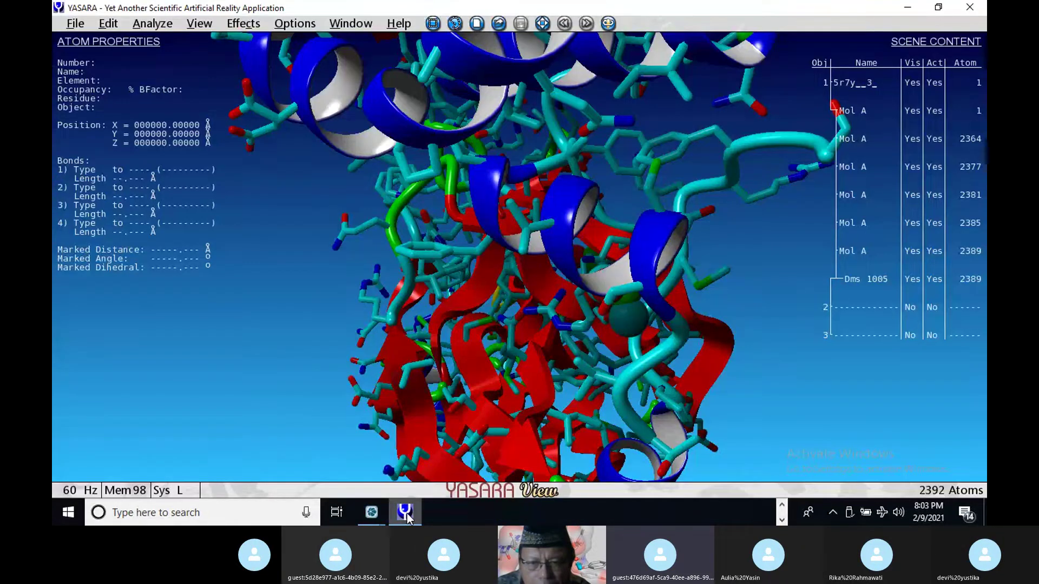
right_click(871, 262)
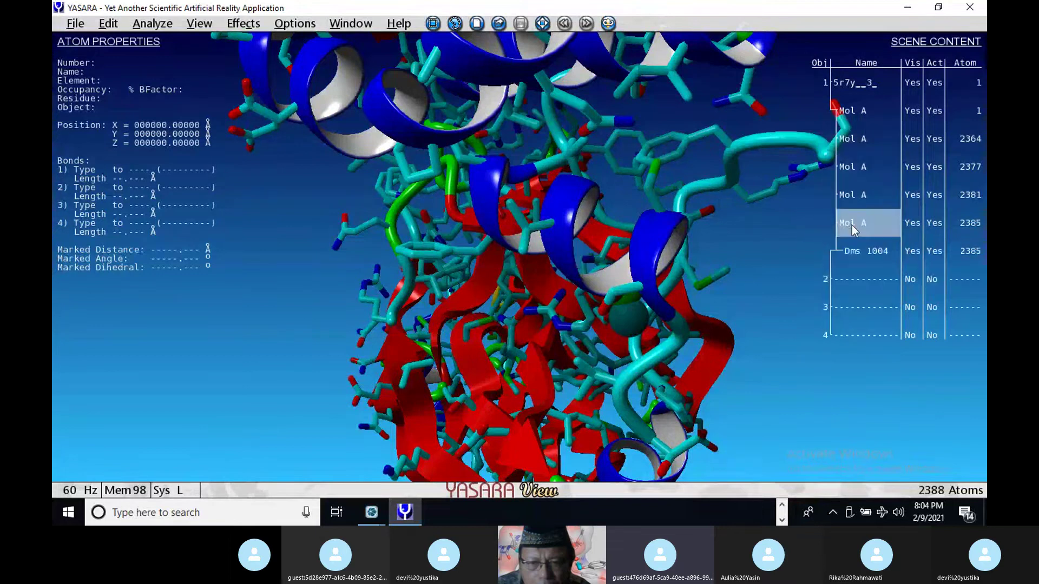
right_click(851, 225)
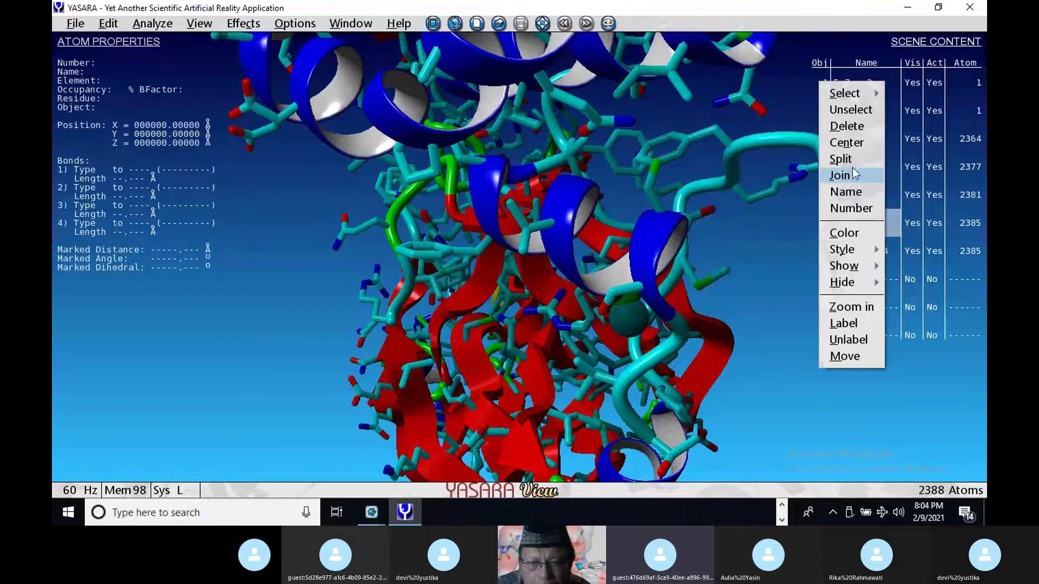
click(851, 128)
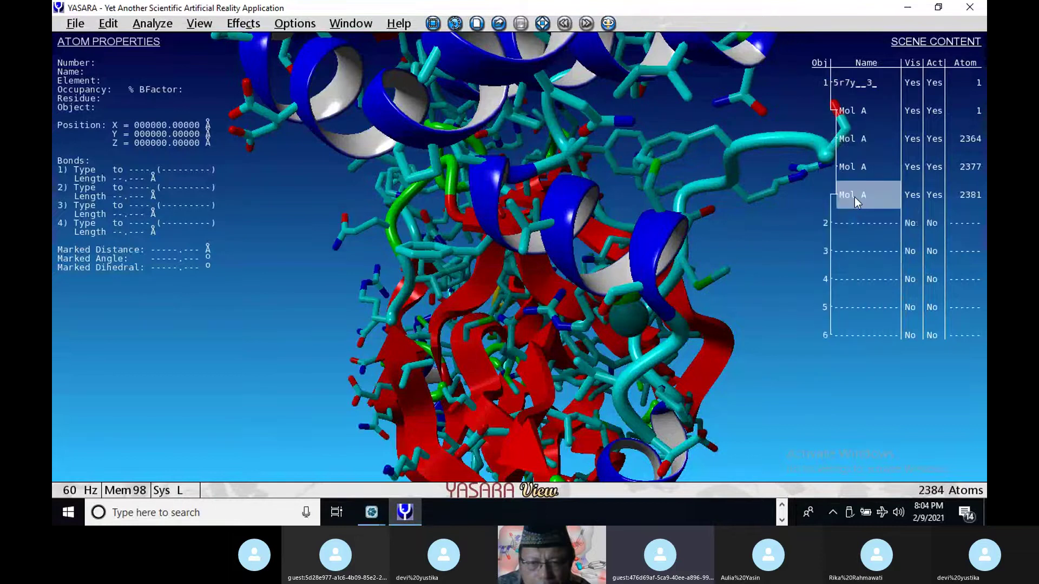
right_click(854, 197)
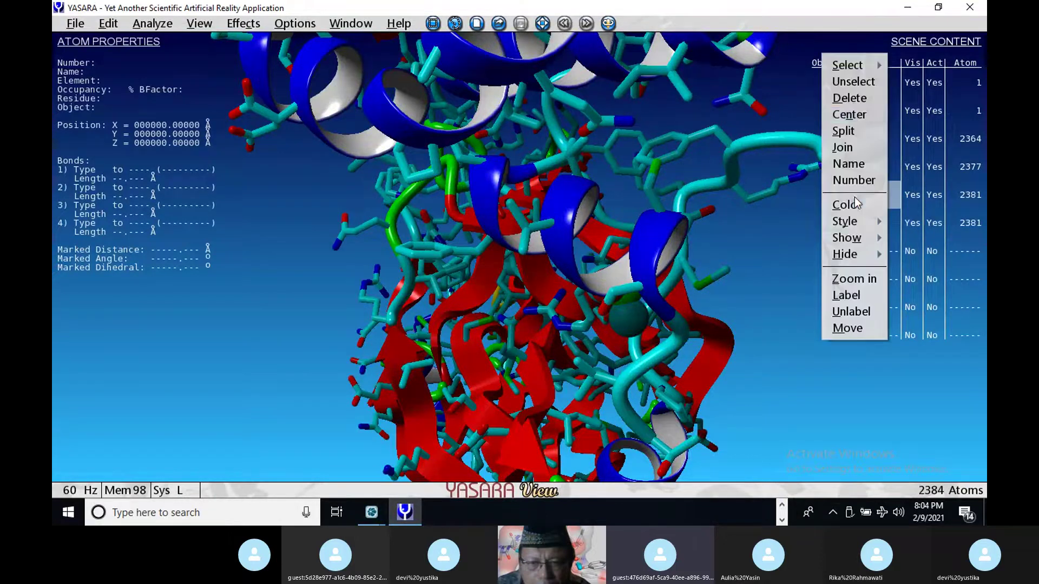
click(853, 104)
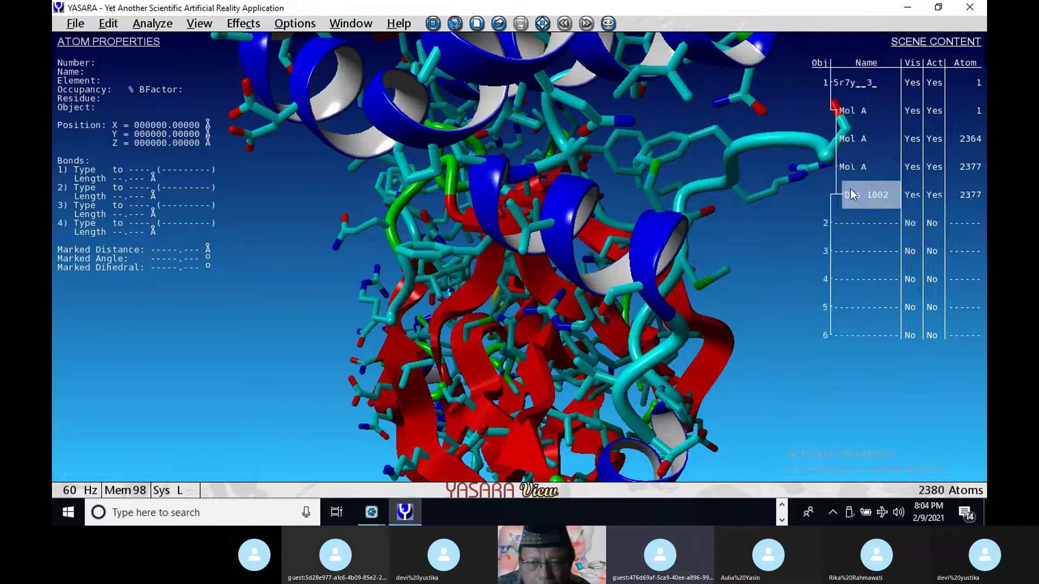
right_click(854, 167)
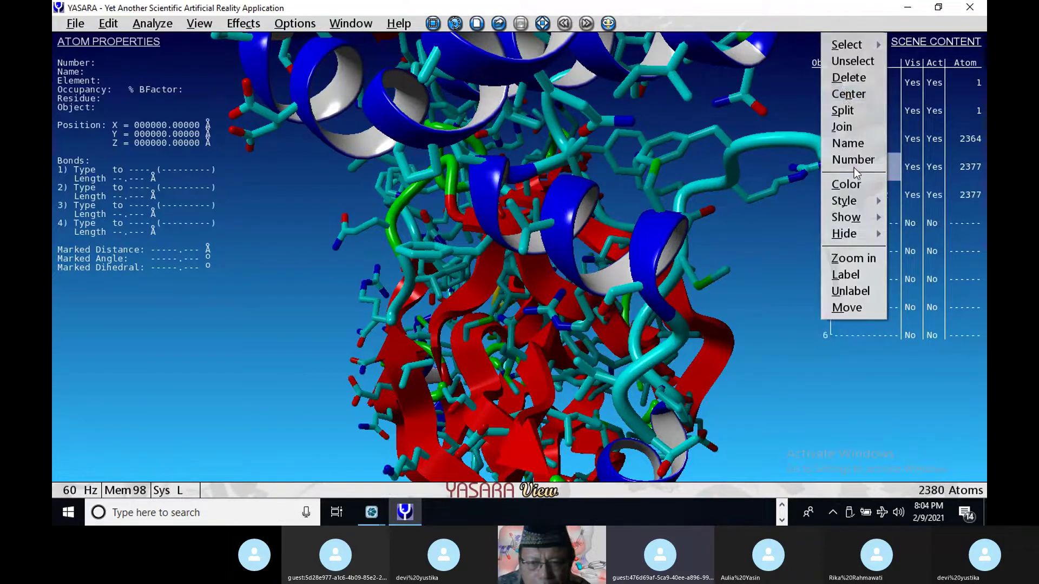
click(844, 79)
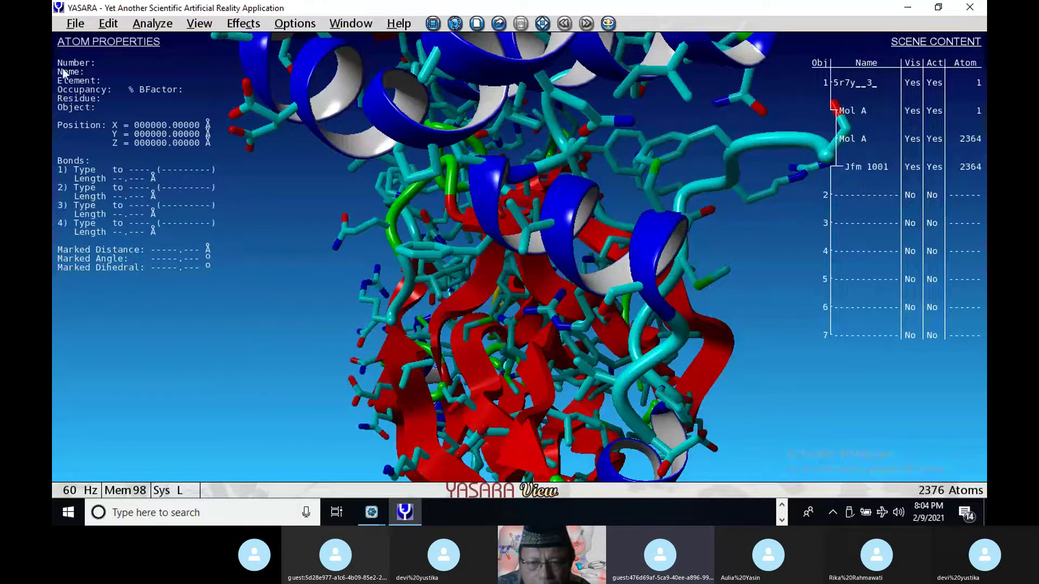
Step: Add hydrogens to all atoms in the scene
click(102, 25)
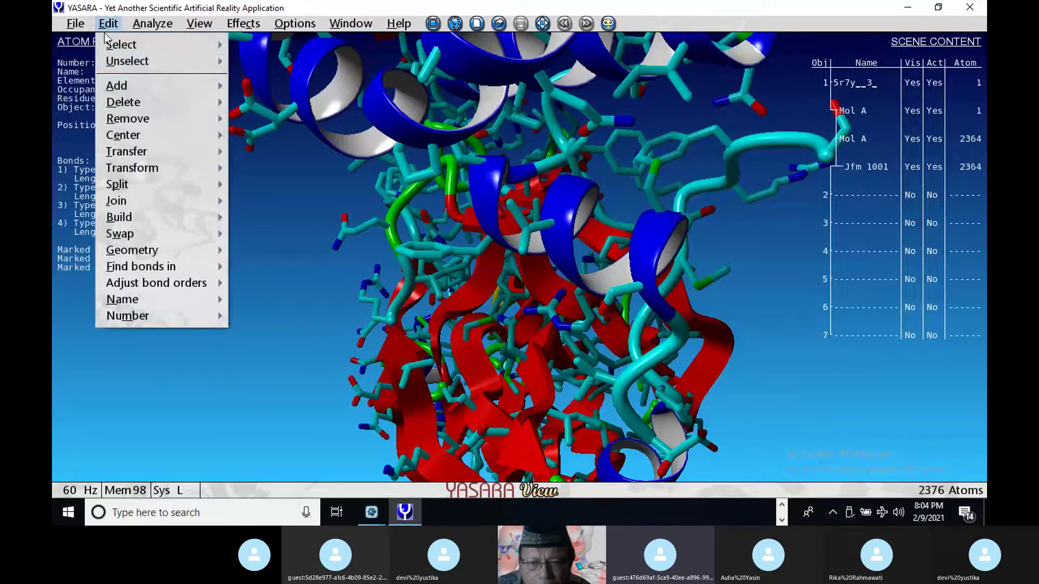
mouse_move(126, 85)
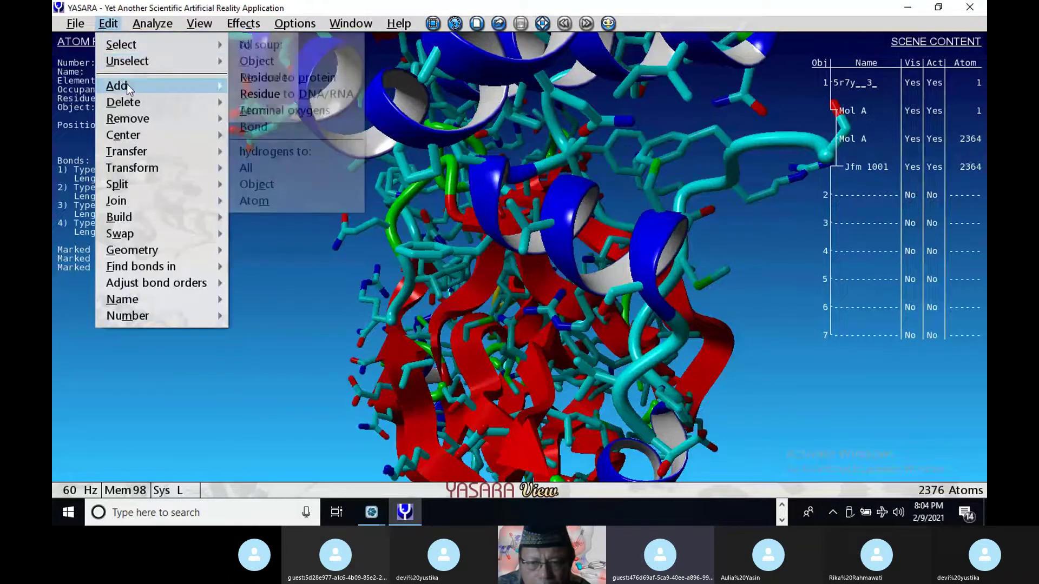
click(246, 169)
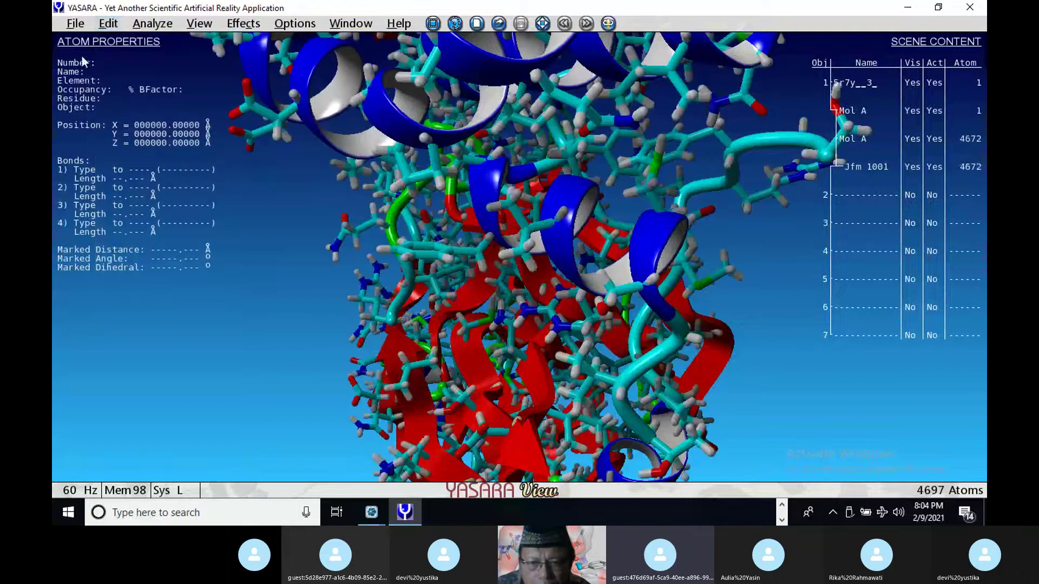
Step: Save the cleaned 5r7y object as a YASARA object file named 5R7Y in the Pertemuan 3 folder
click(75, 23)
mouse_move(100, 115)
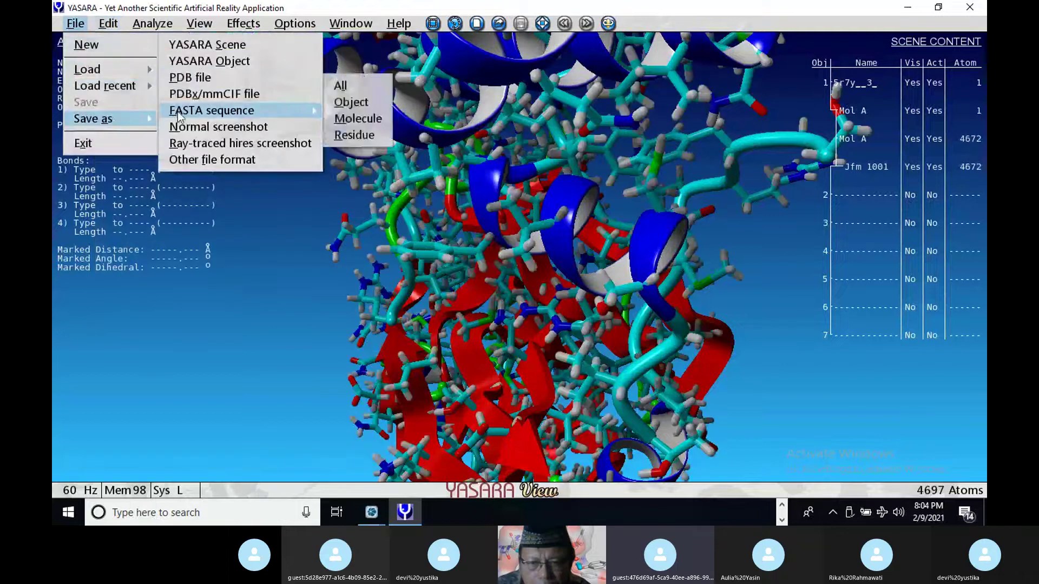
click(210, 61)
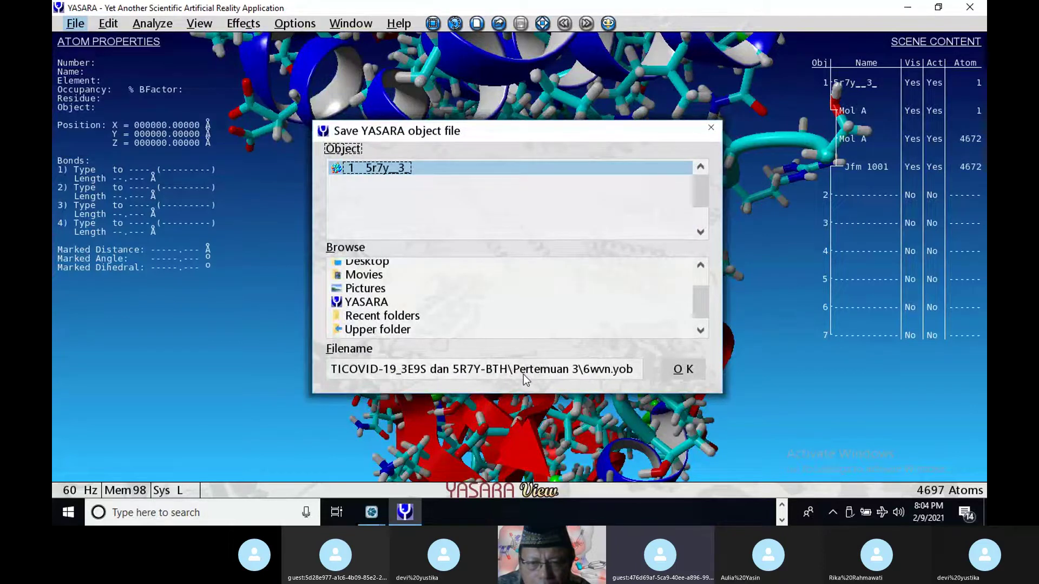
click(612, 372)
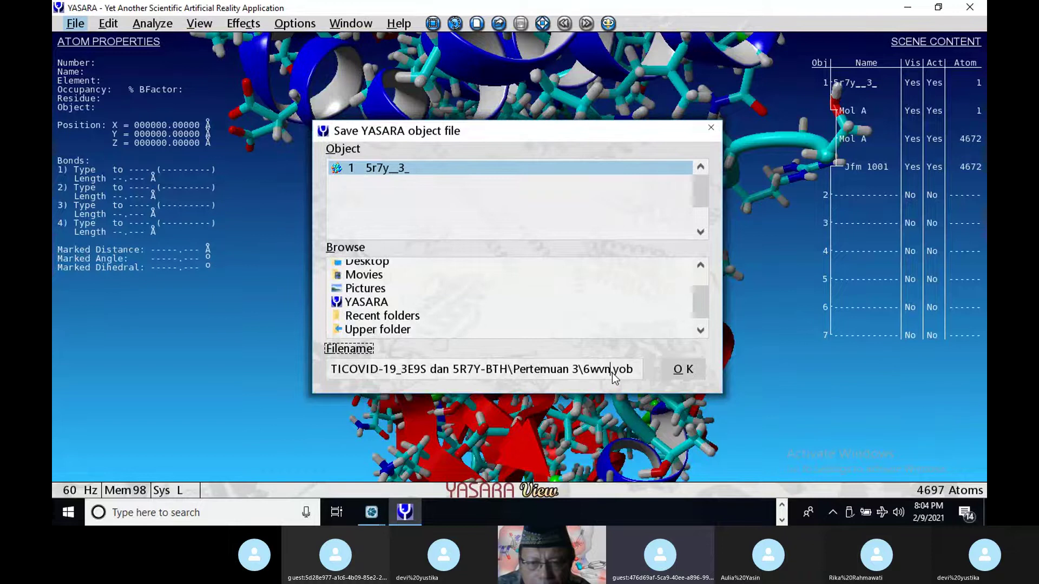
key(BackSpace)
key(BackSpace)
key(BackSpace)
key(BackSpace)
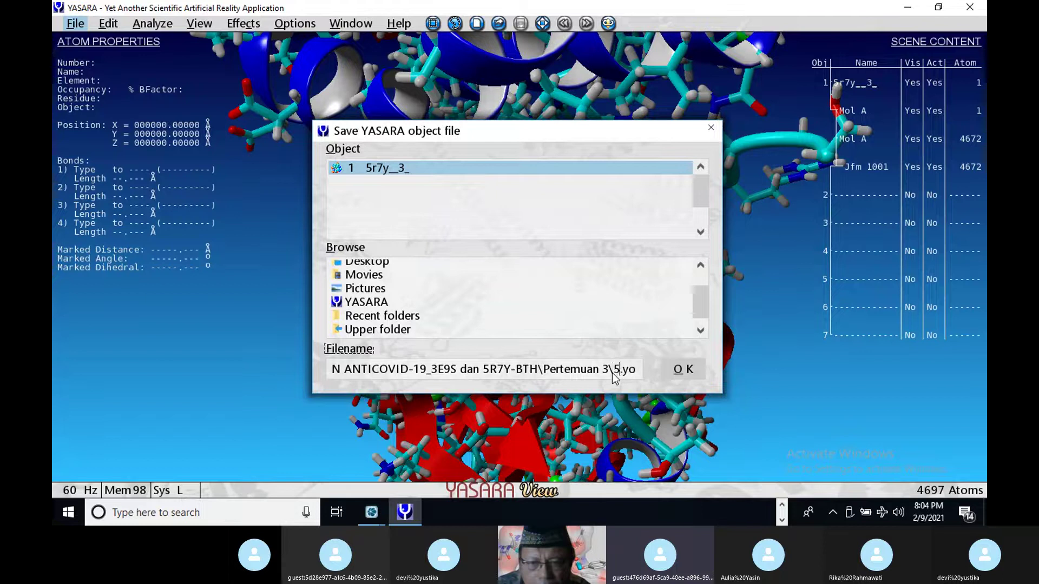
text(5R7Y)
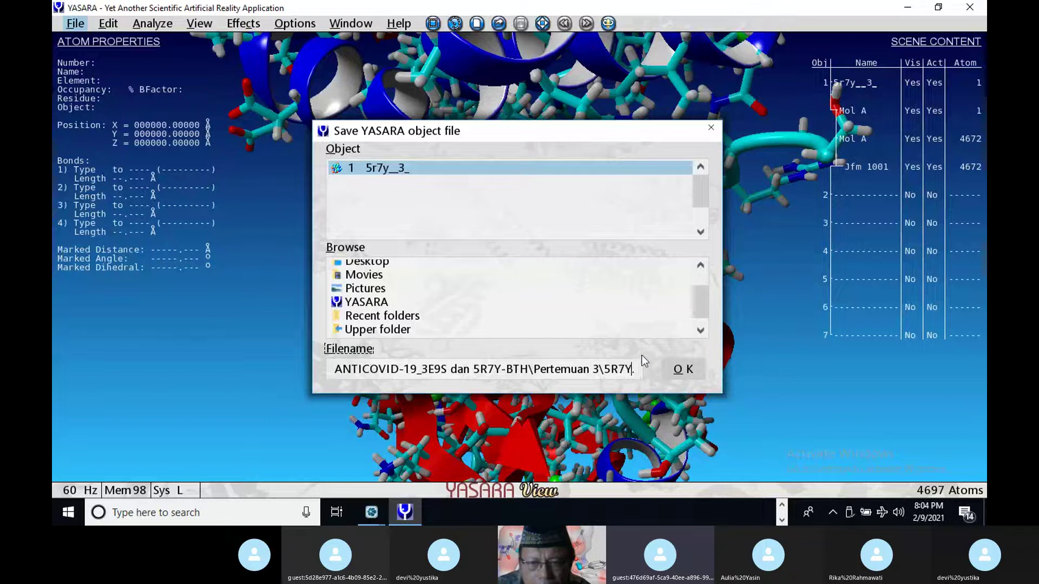
click(682, 369)
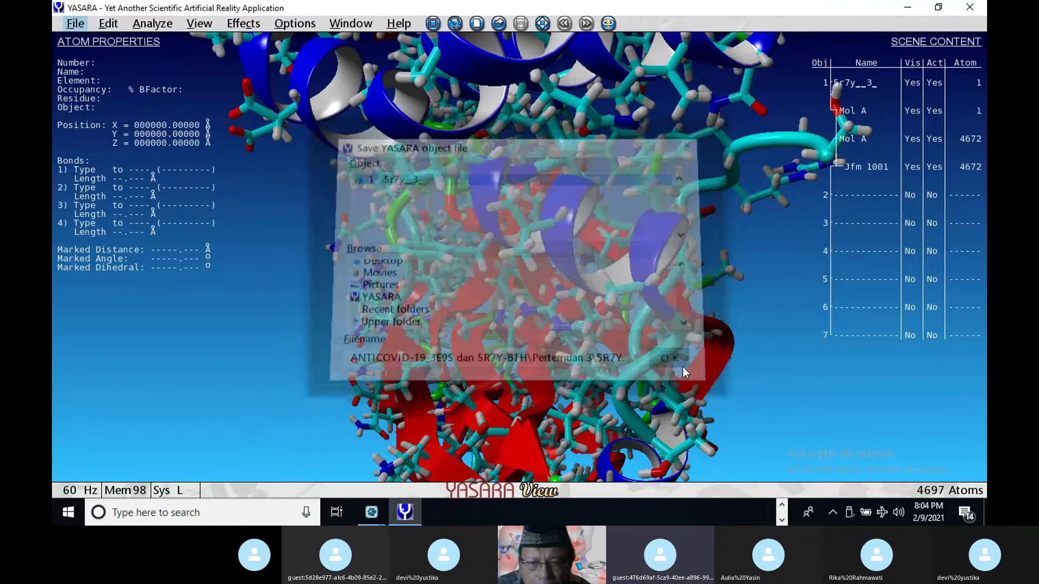
Step: Check the Pertemuan 3 folder in File Explorer, and open Validasi 5R7Y.PDB inside the 10 _Moldock derivat boron anticovid_19_5R7Y folder
click(908, 8)
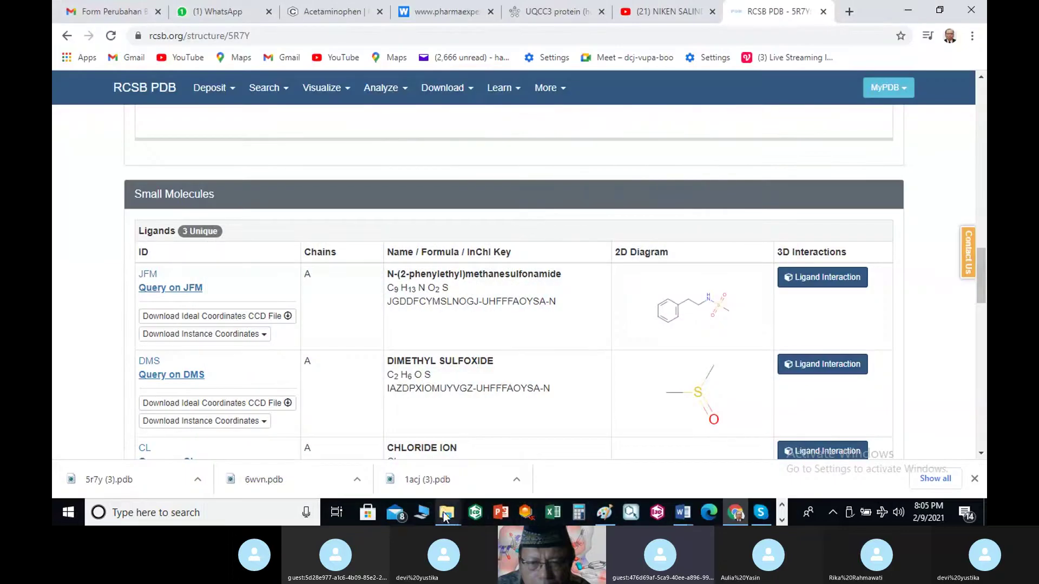
mouse_move(447, 514)
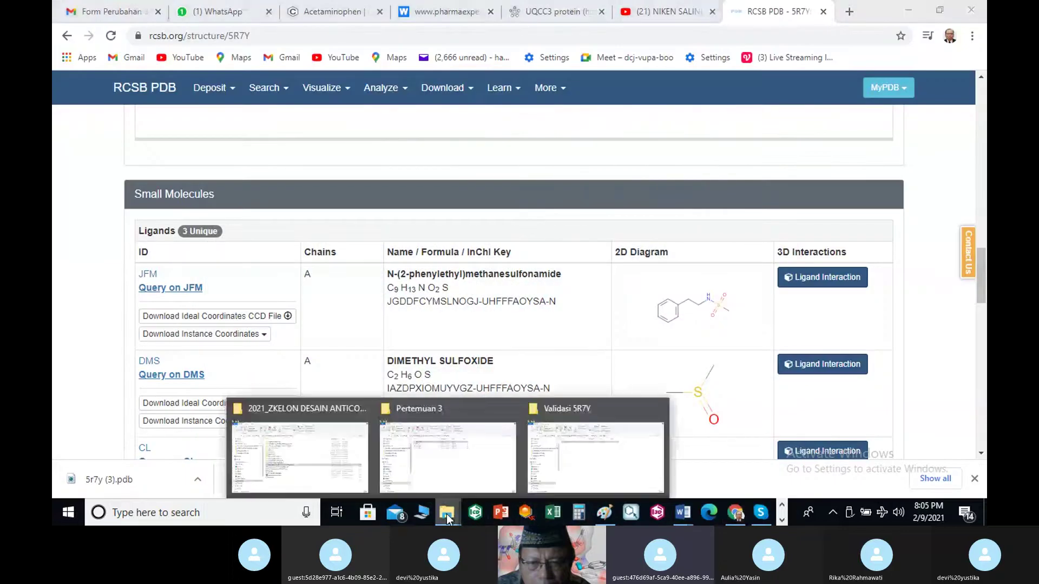
click(441, 463)
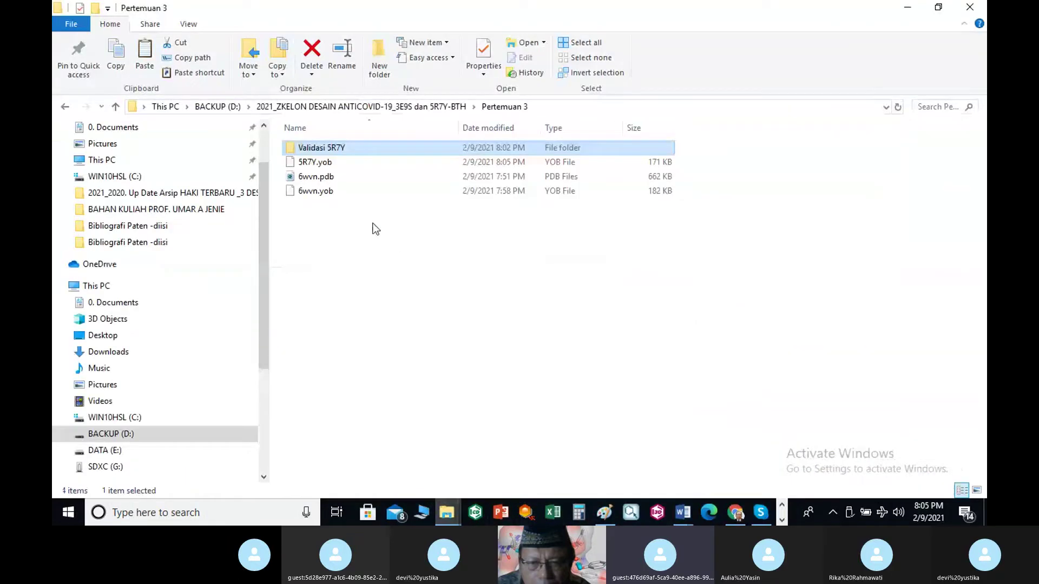
click(115, 107)
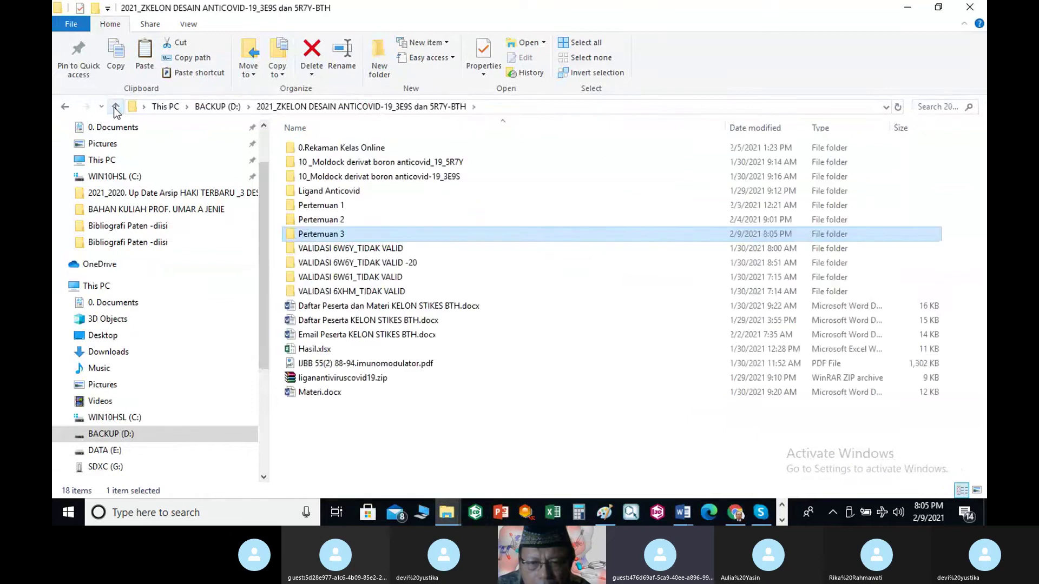
double_click(299, 166)
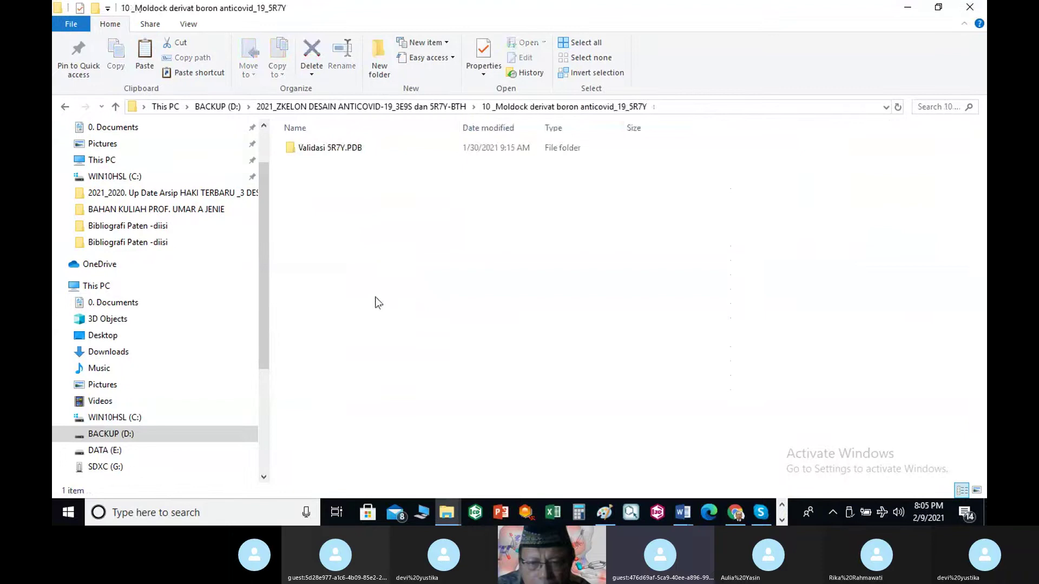
double_click(339, 149)
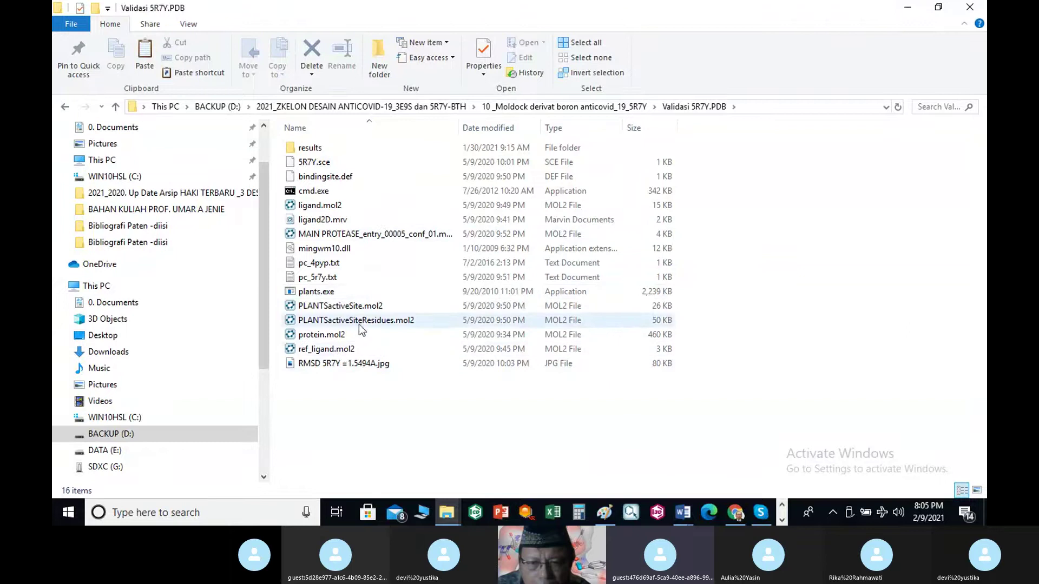
Step: View the ligand2D.mrv structure in MarvinView and close it
click(326, 351)
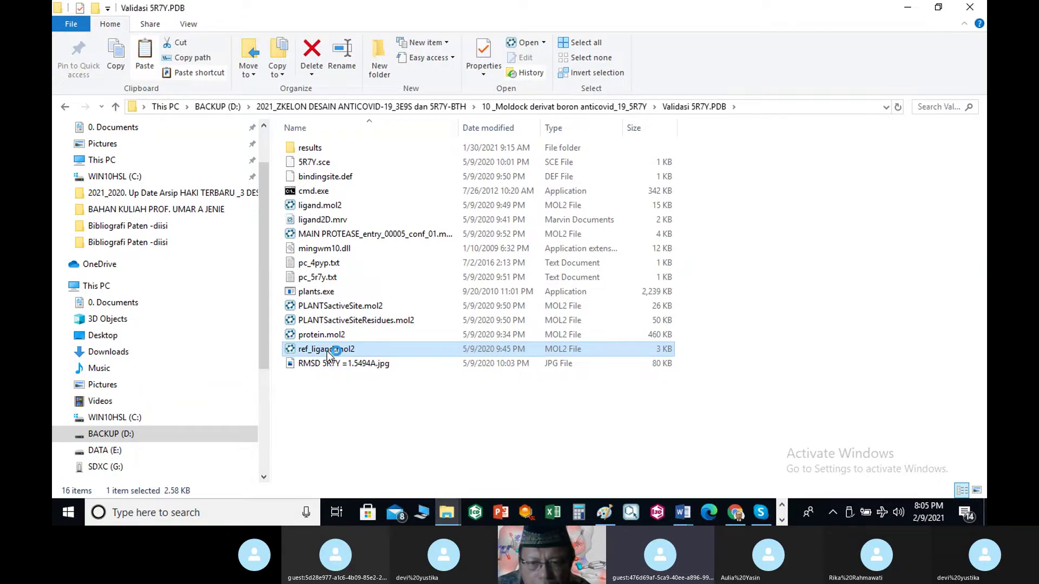
click(340, 221)
double_click(340, 220)
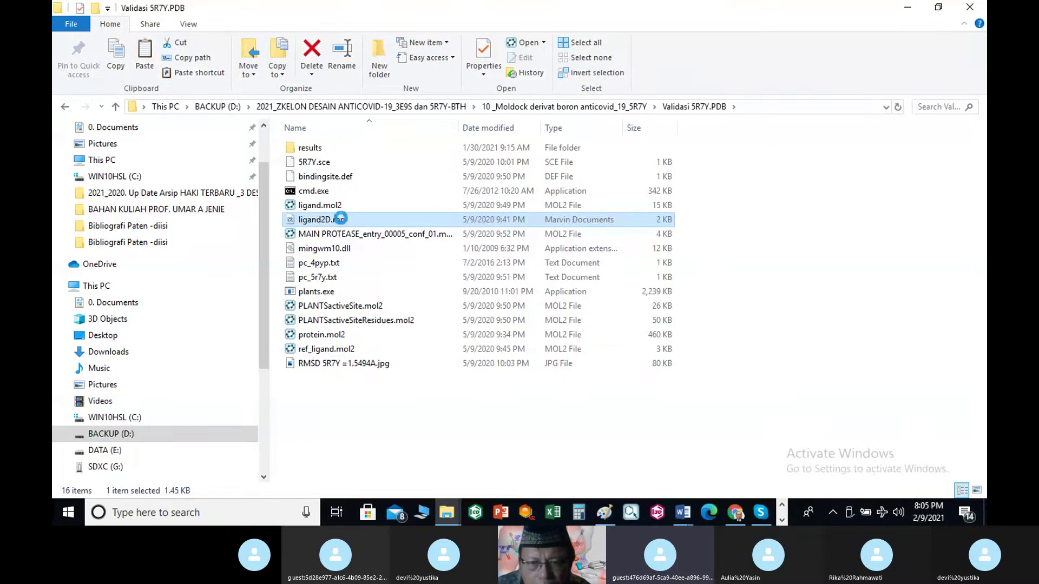
right_click(340, 221)
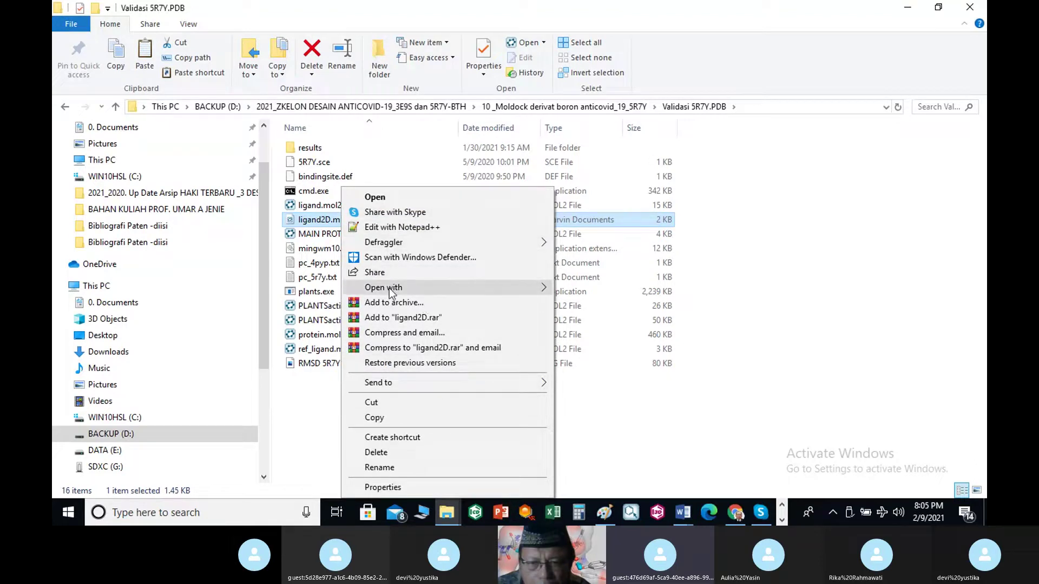
mouse_move(519, 287)
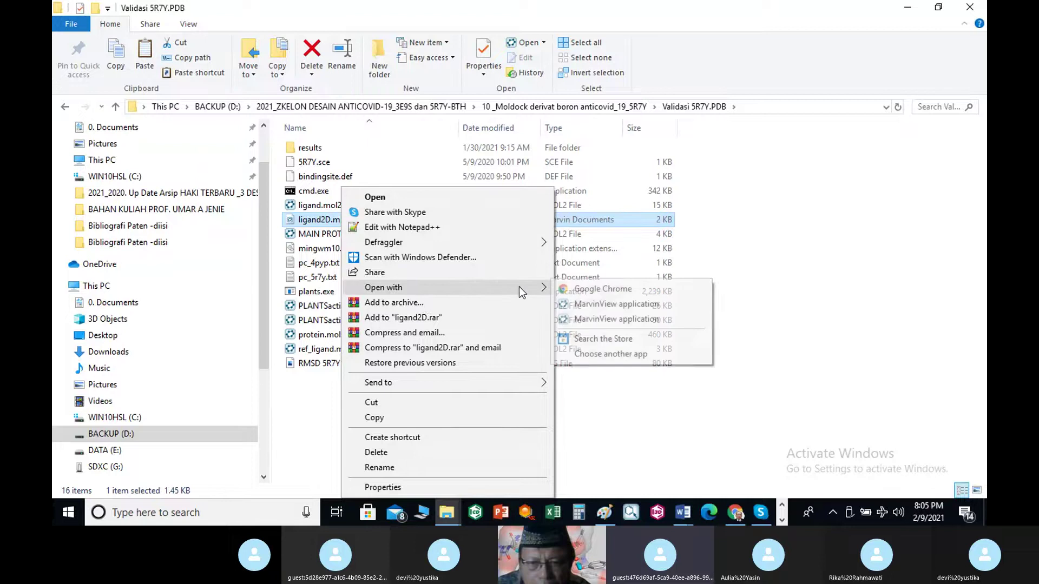
click(601, 306)
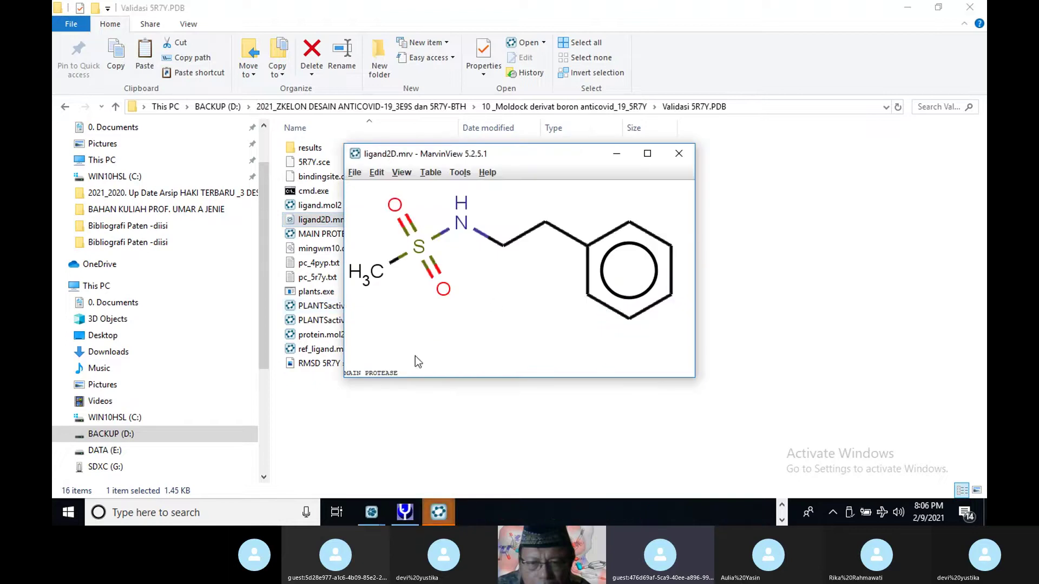
click(676, 157)
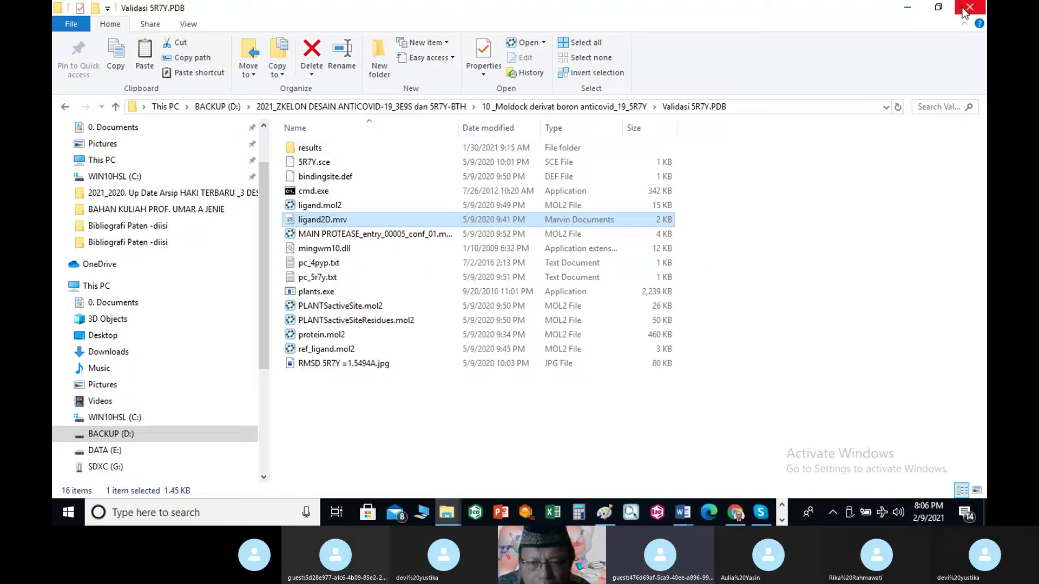
Step: Switch back to YASARA, display the protein as a C-alpha trace and bring the JFM ligand into close view
click(781, 519)
click(781, 520)
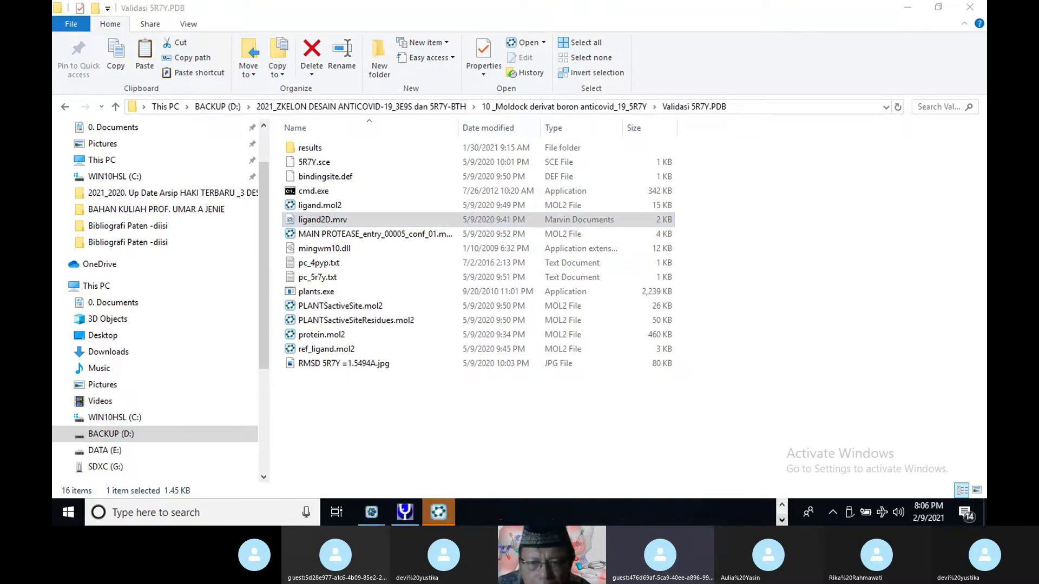
click(404, 513)
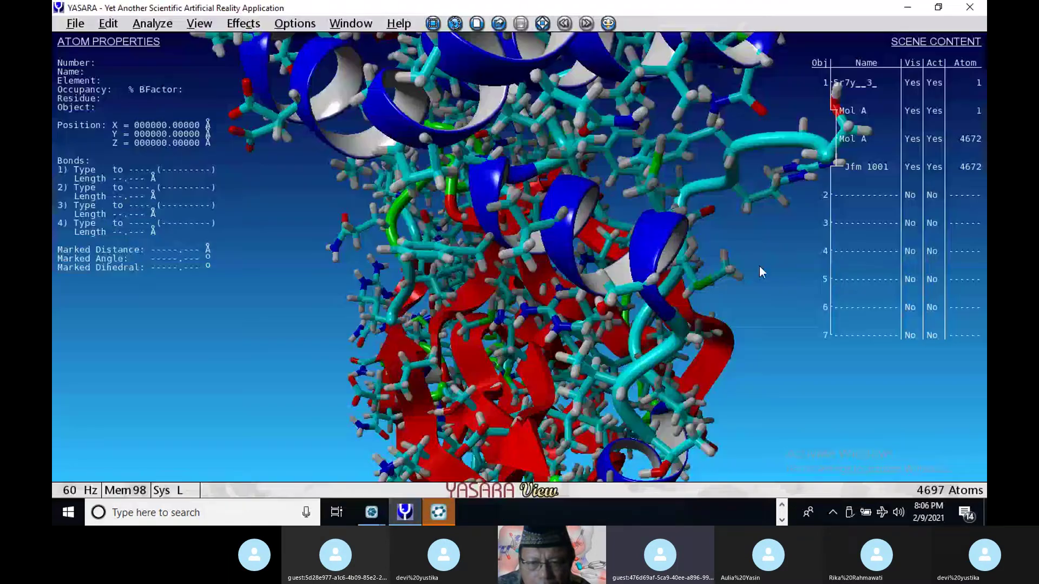
key(F3)
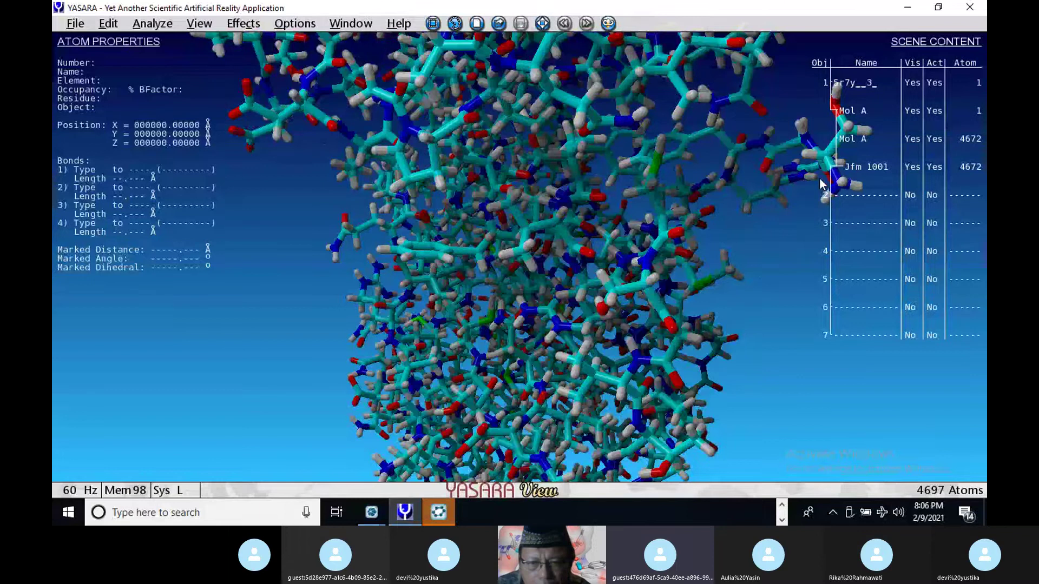
key(F5)
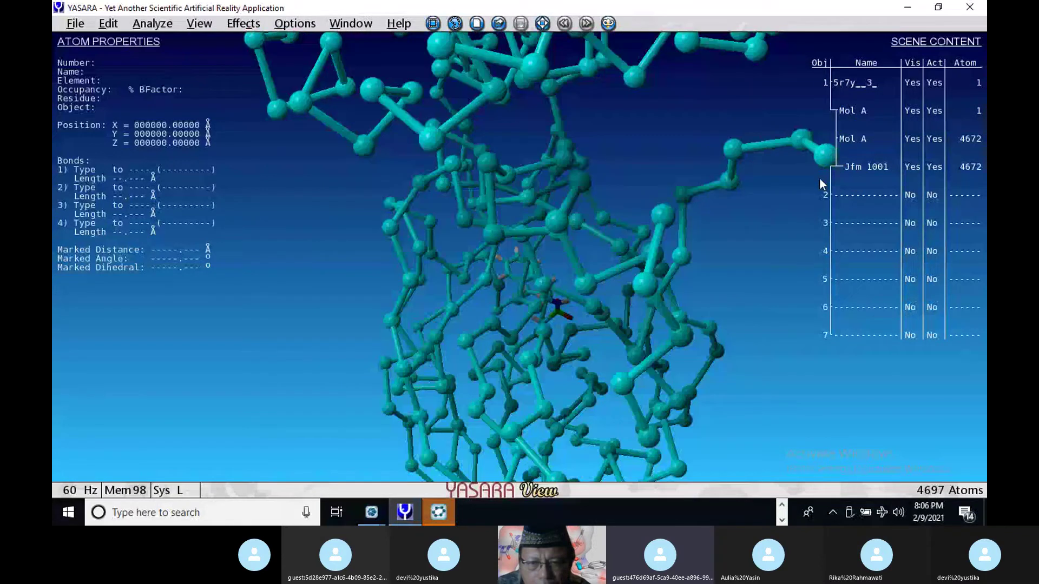
drag(692, 277, 732, 280)
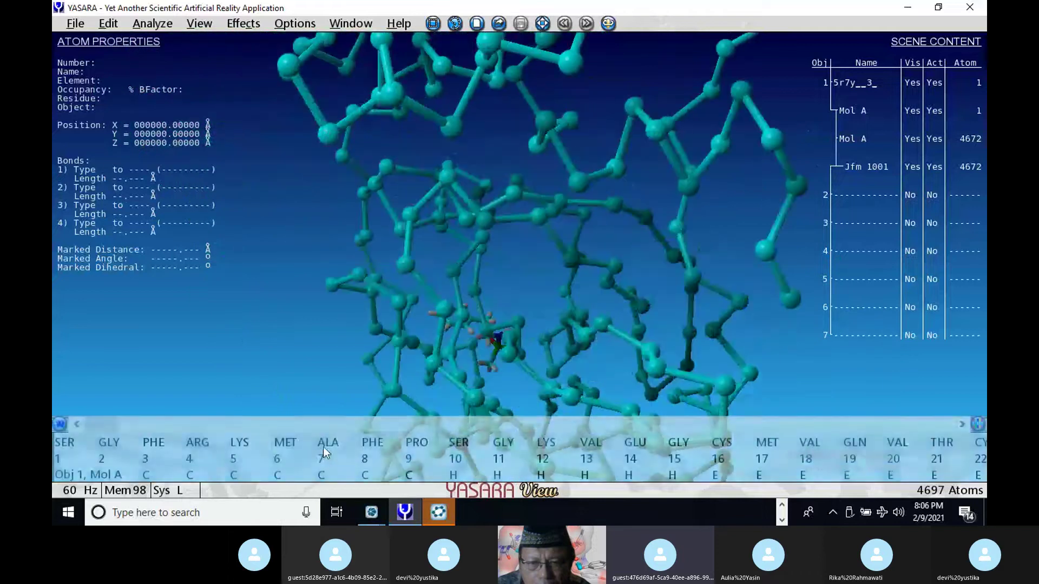
click(300, 444)
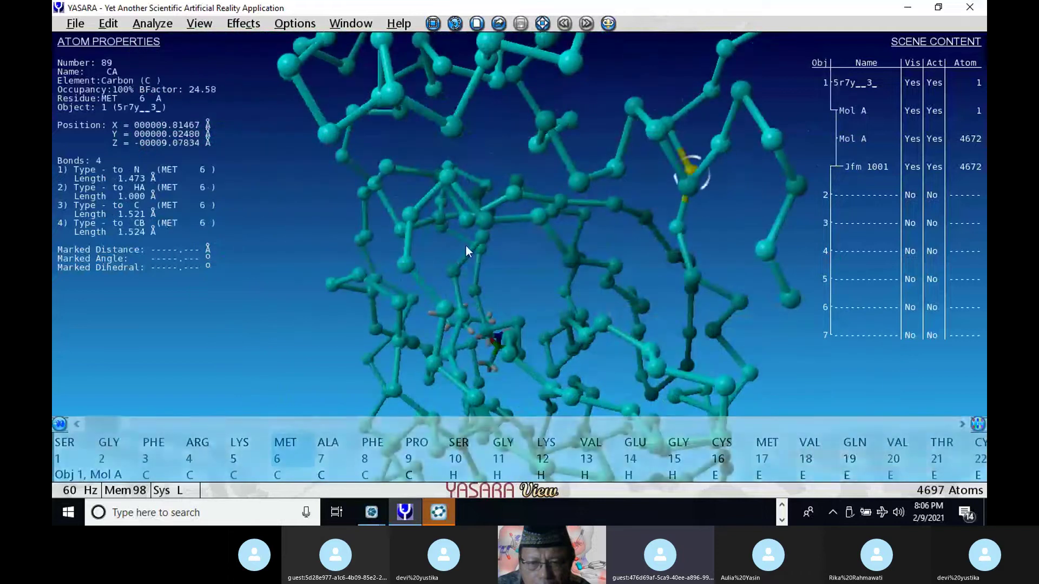
drag(465, 248, 425, 281)
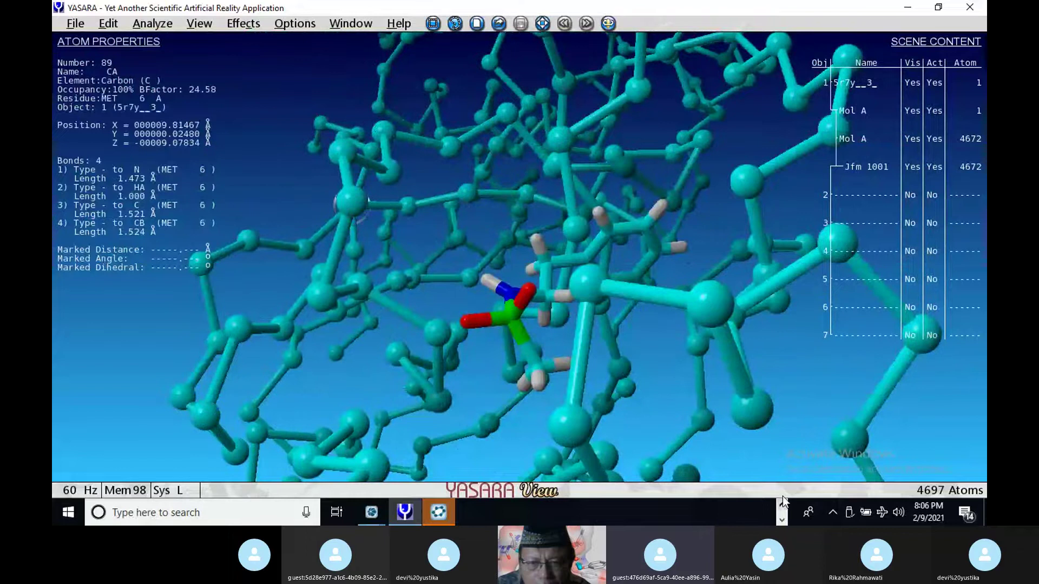
Step: Switch to the Skype call and check its group chat
click(784, 517)
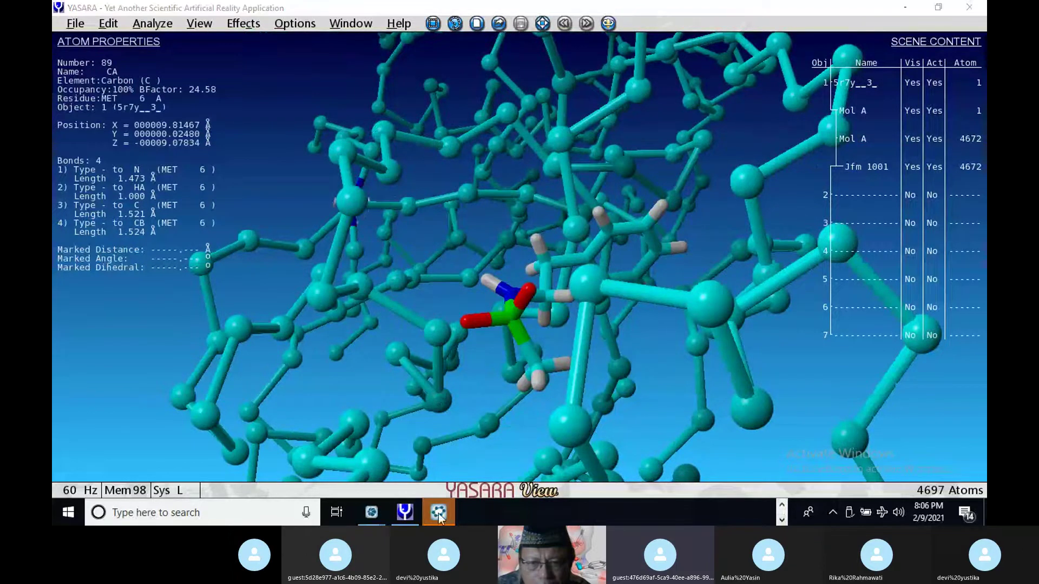
click(783, 508)
mouse_move(733, 511)
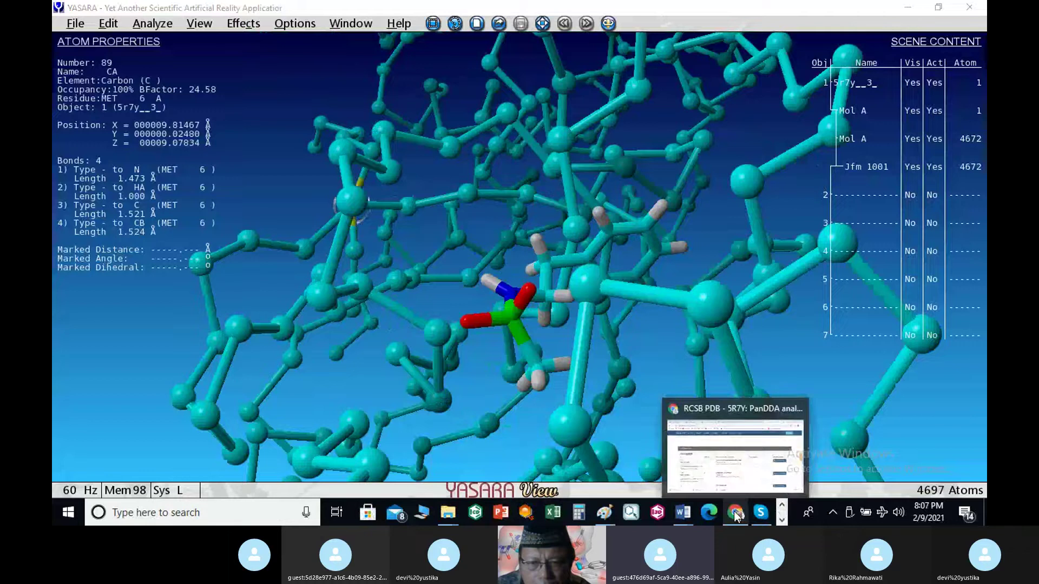
click(762, 514)
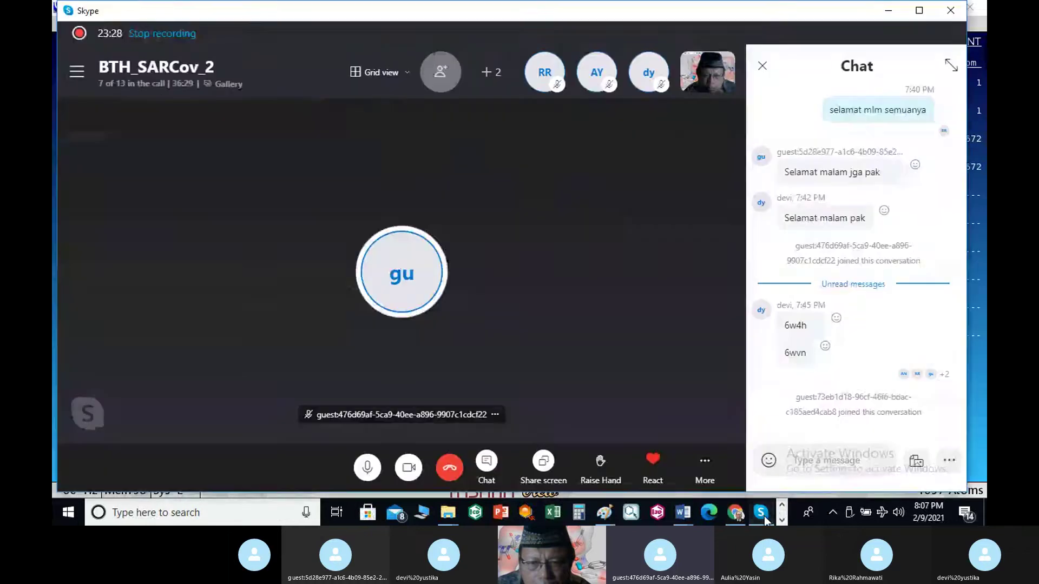
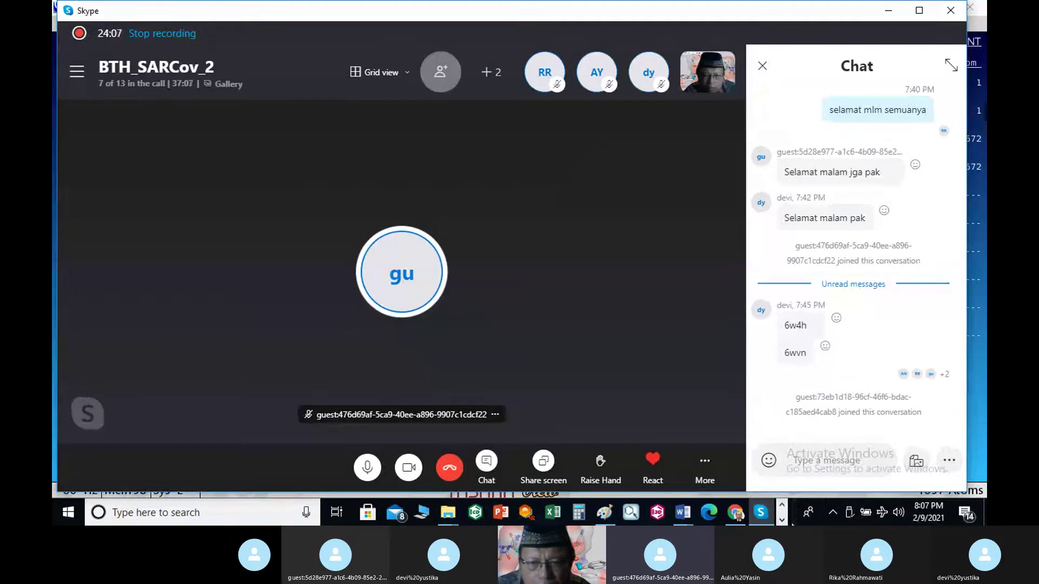
Step: Switch back to YASARA and start a new scene, clearing all unsaved data
click(782, 520)
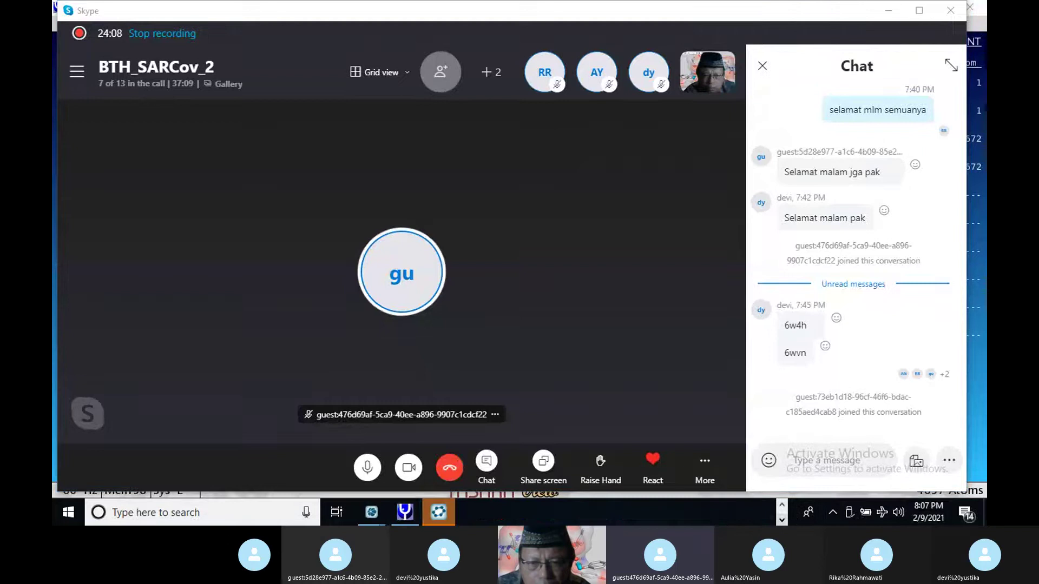
click(405, 514)
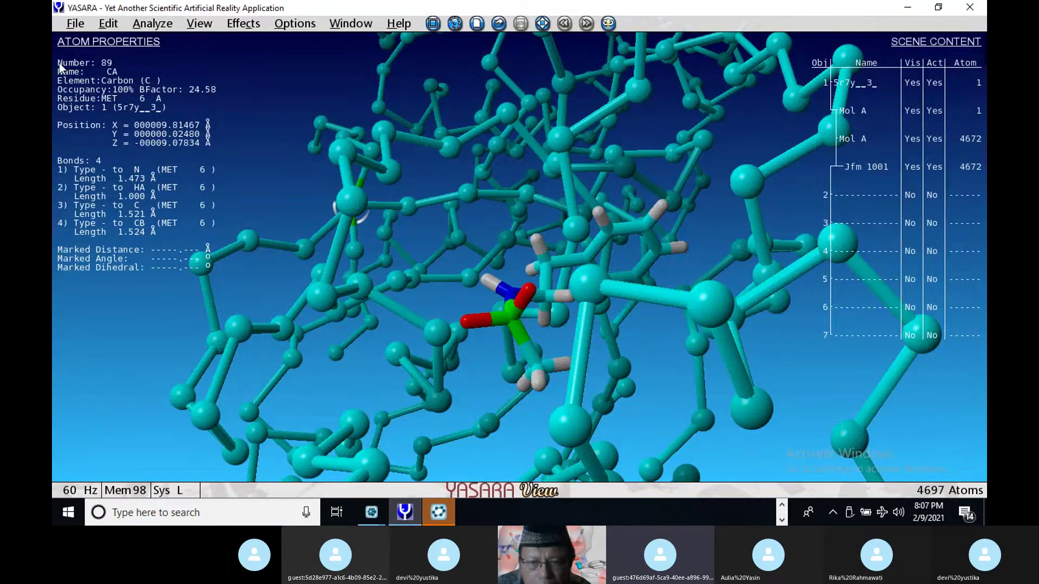
click(78, 22)
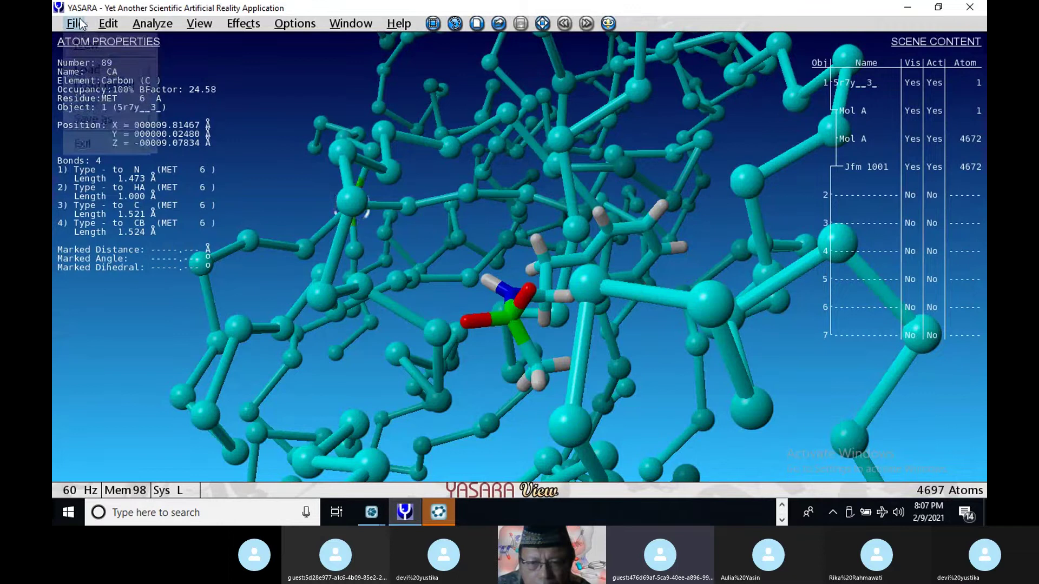
click(87, 43)
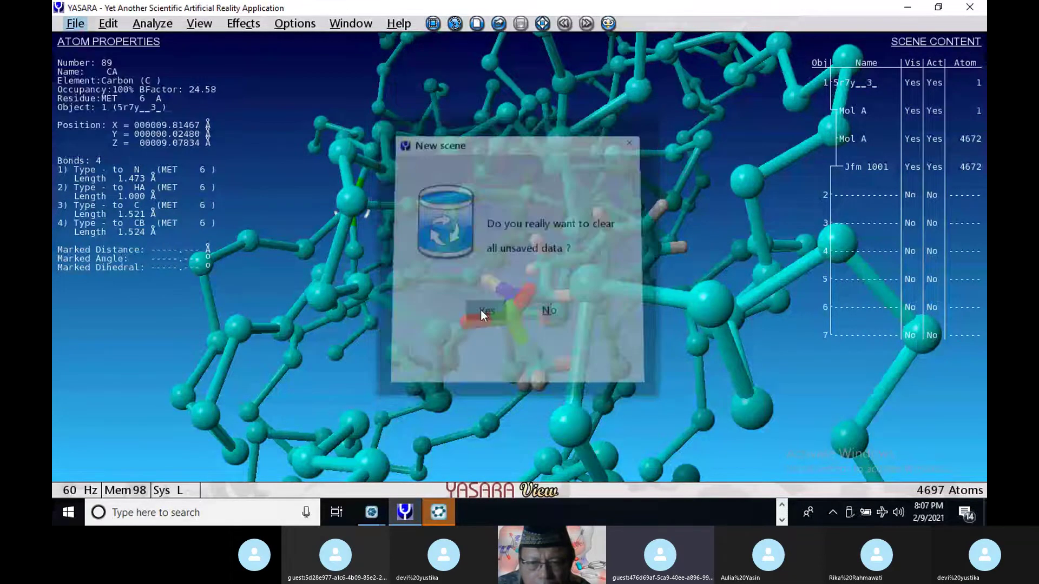
click(482, 311)
Step: Load the YASARA object 5R7Y.yob from the Pertemuan 3 folder and delete its Jfm 1001 ligand
click(76, 22)
mouse_move(98, 70)
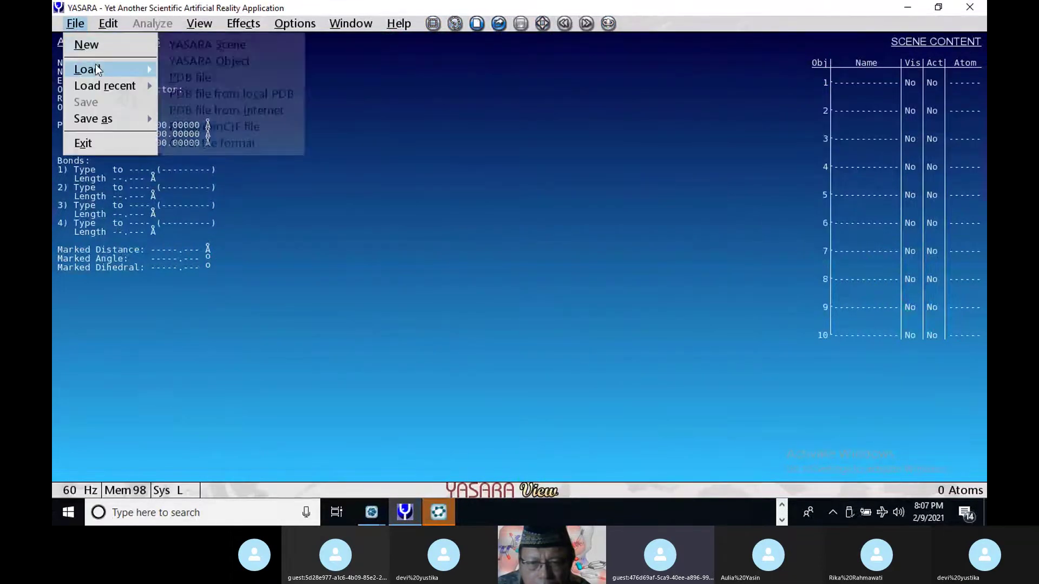
click(184, 60)
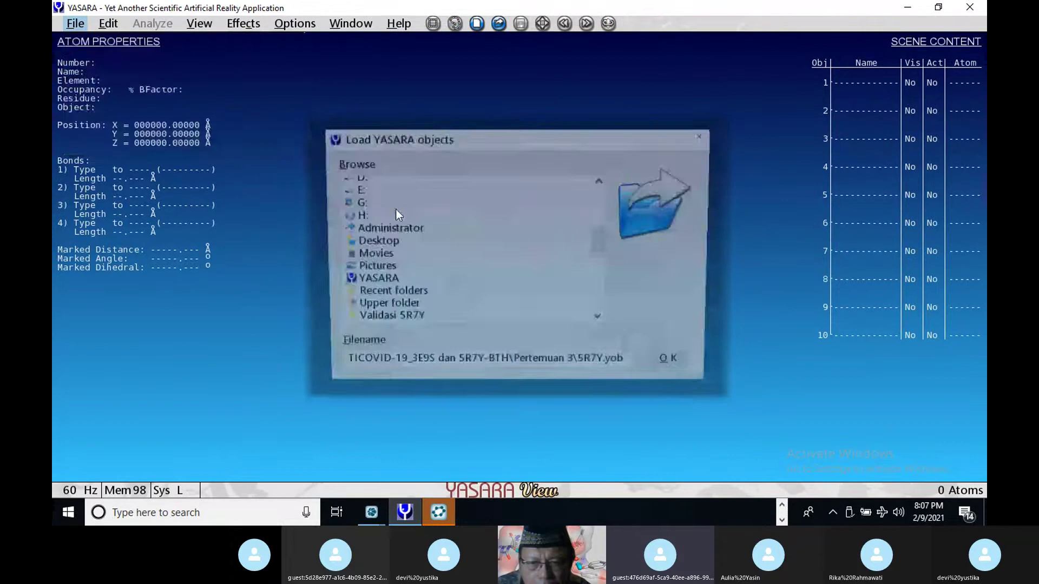
click(677, 368)
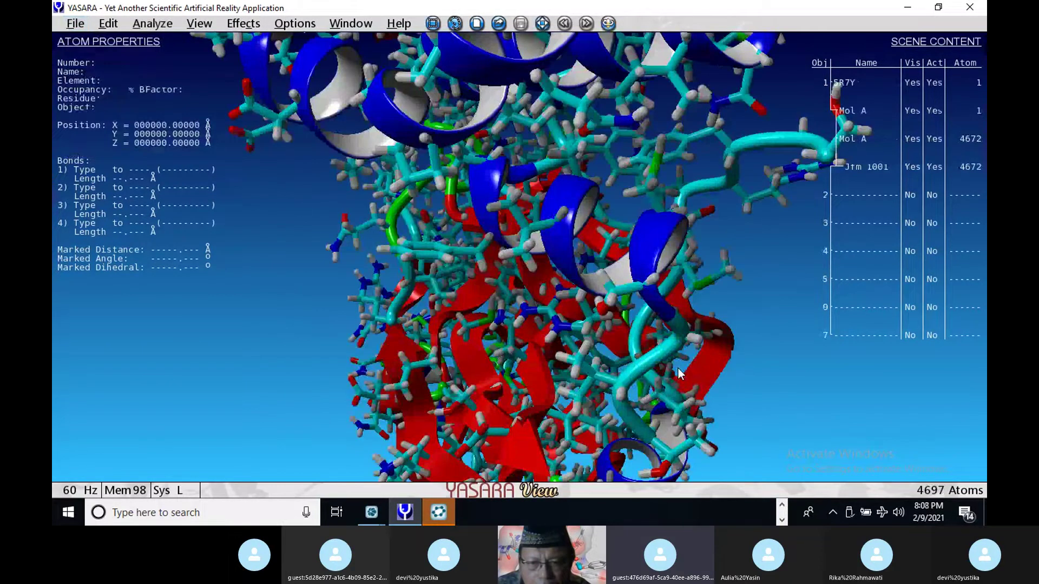
right_click(853, 164)
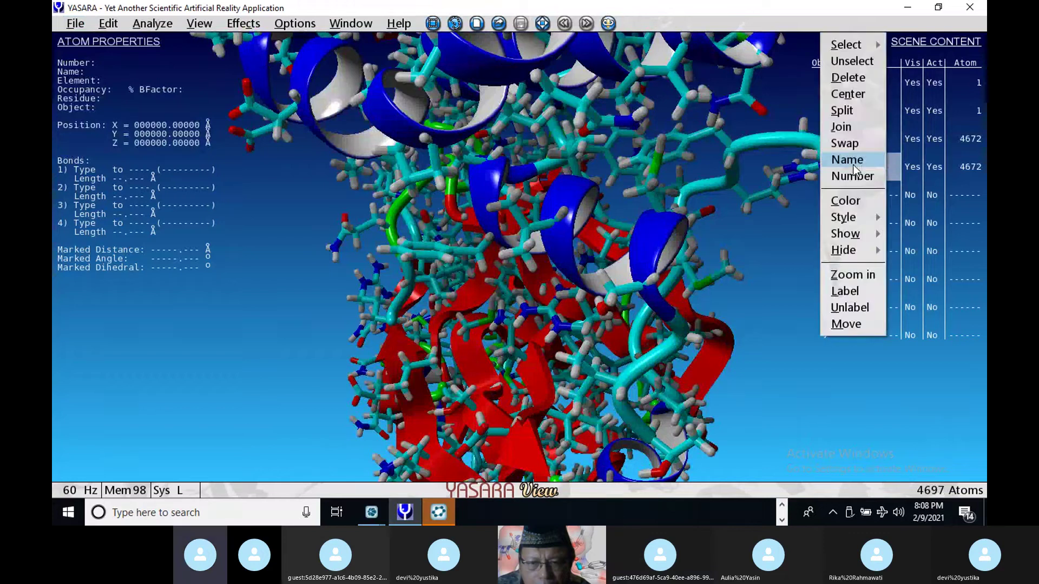
click(852, 78)
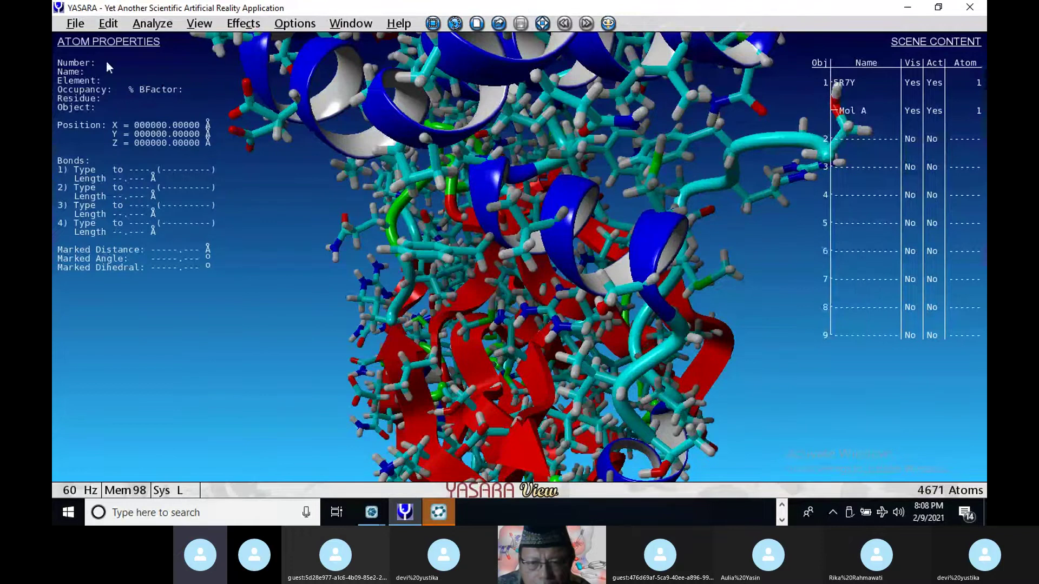
Step: Set up an export of the 5R7Y object to another file format, choosing mol2 - Sybyl Mol2
click(69, 25)
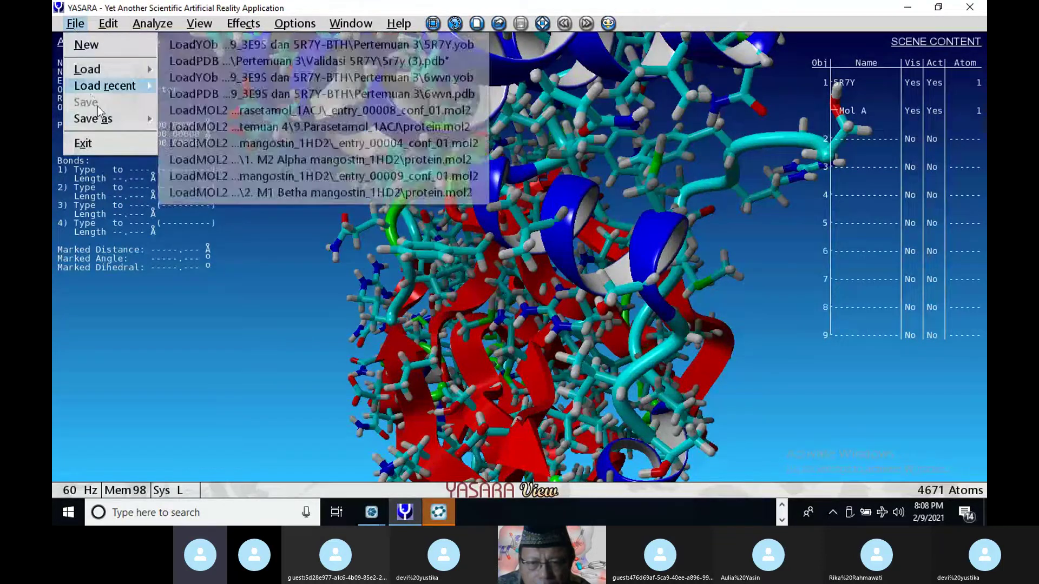
mouse_move(119, 119)
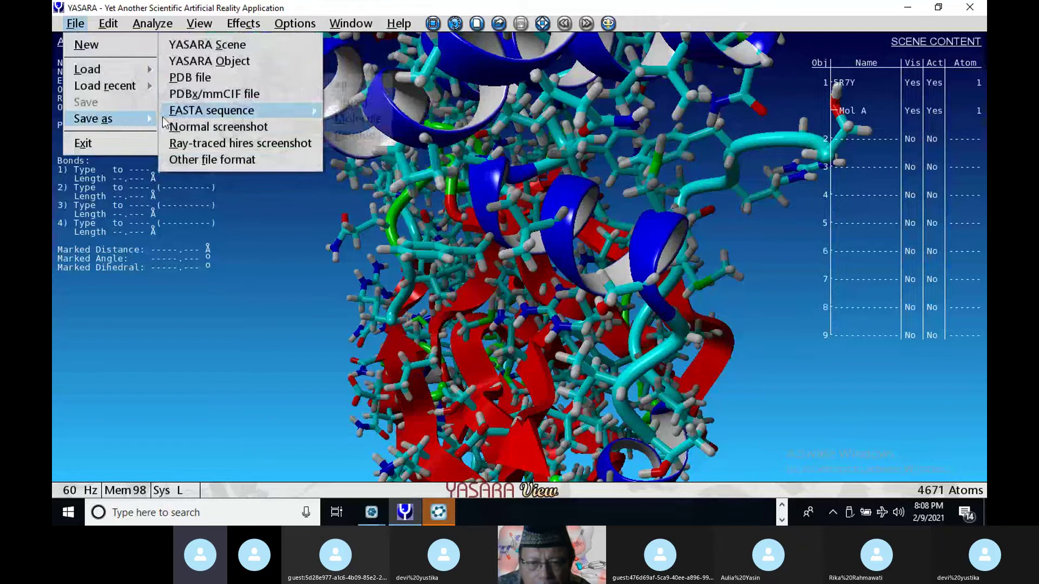
click(199, 159)
click(381, 178)
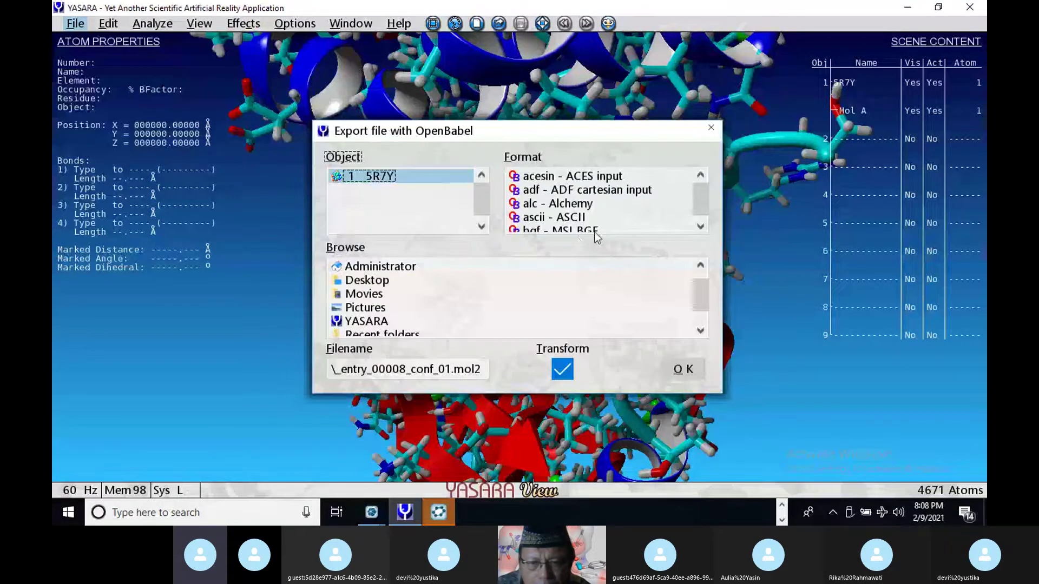
scroll(595, 227, down, 15)
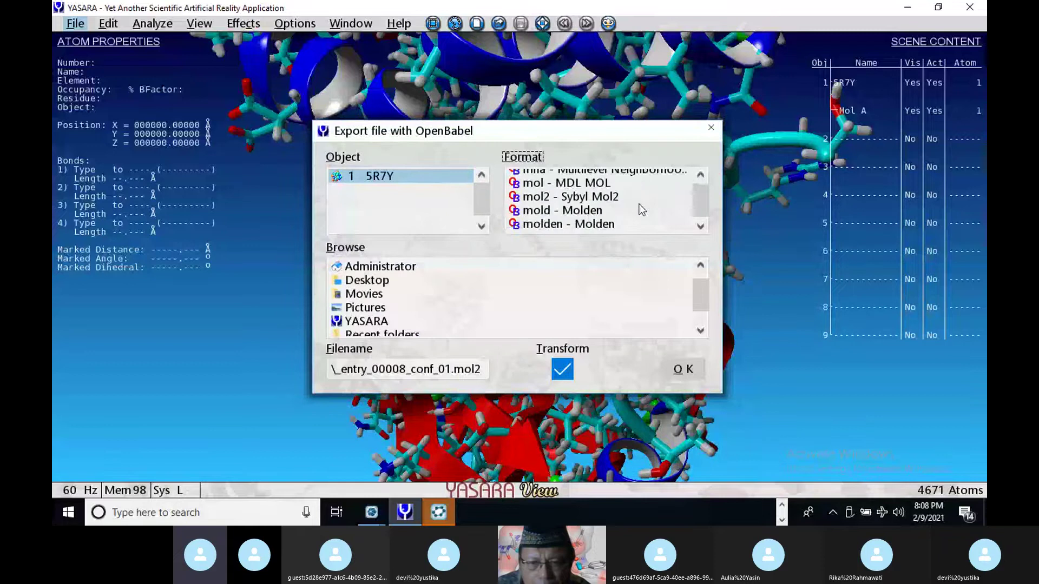
click(589, 200)
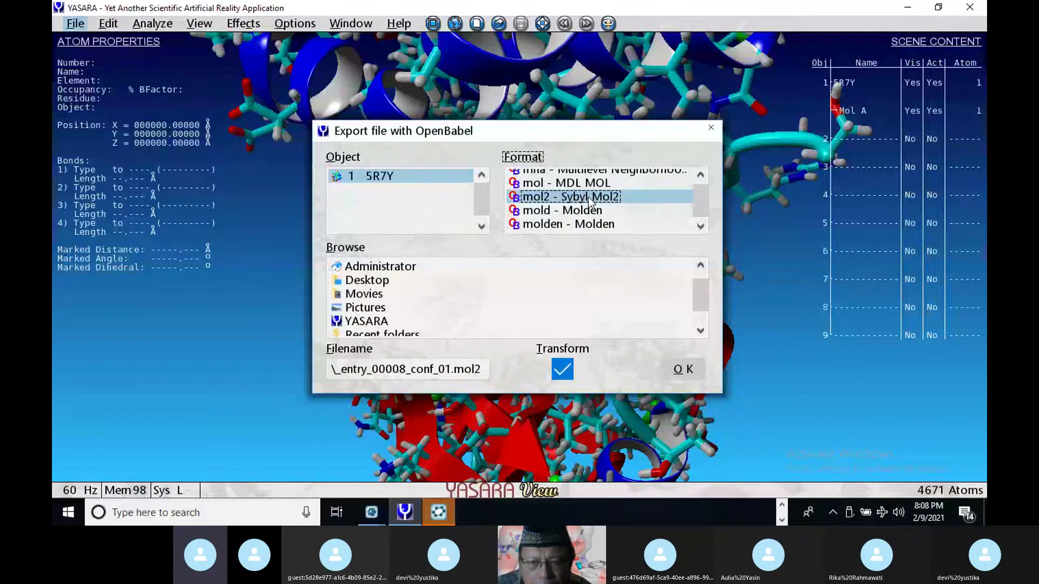
Step: Set the export file name to protein.mol2 in the Validasi 5R7Y folder and save the protein
scroll(521, 313, up, 2)
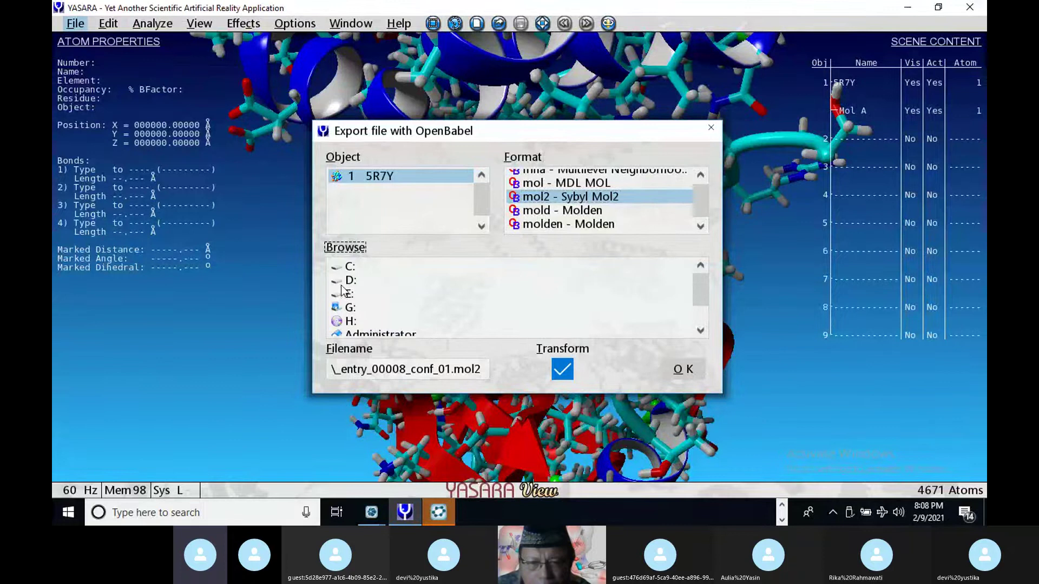
scroll(341, 290, down, 5)
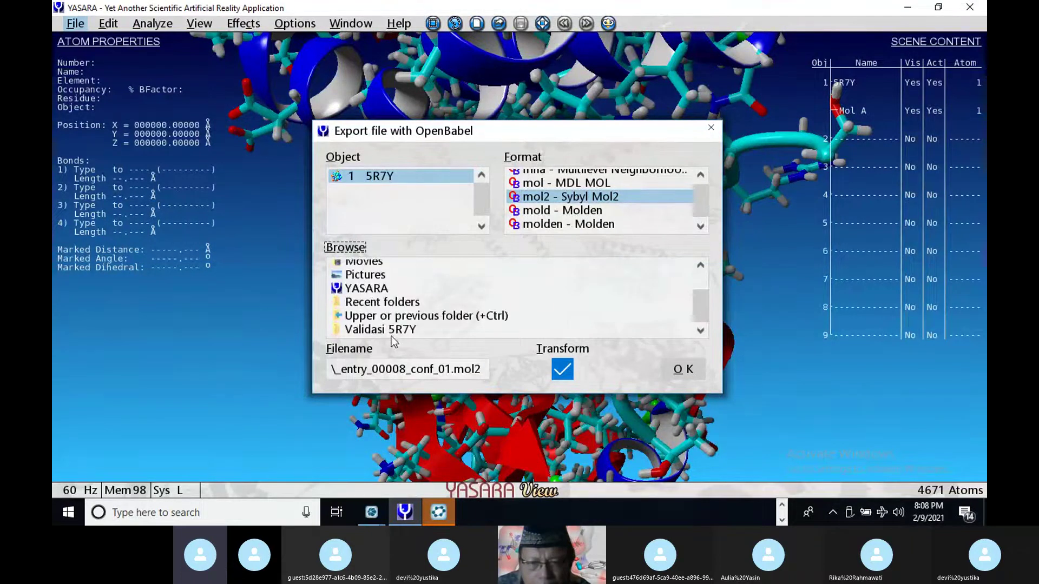
scroll(389, 331, up, 2)
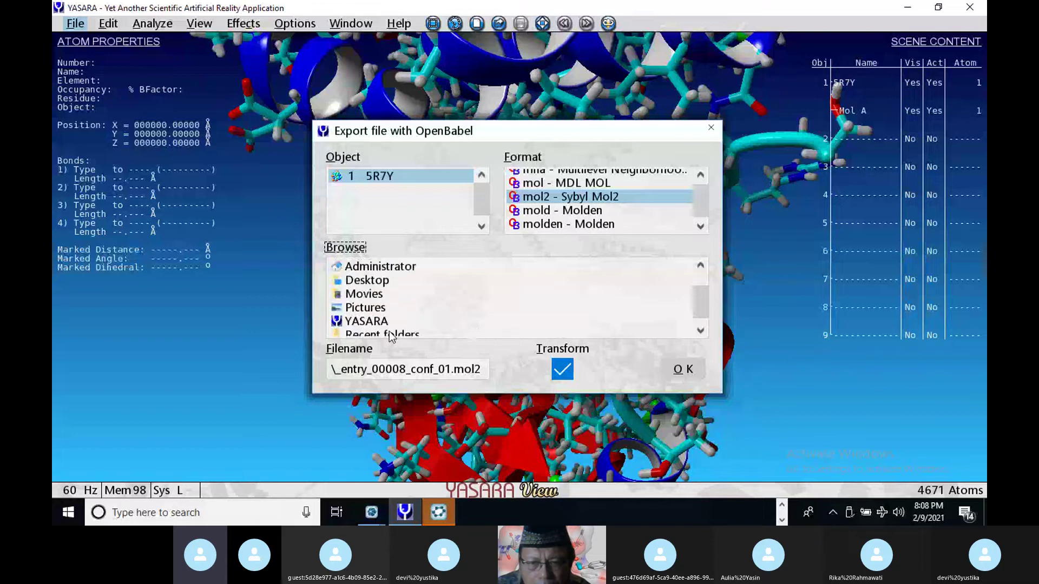
scroll(440, 314, down, 1)
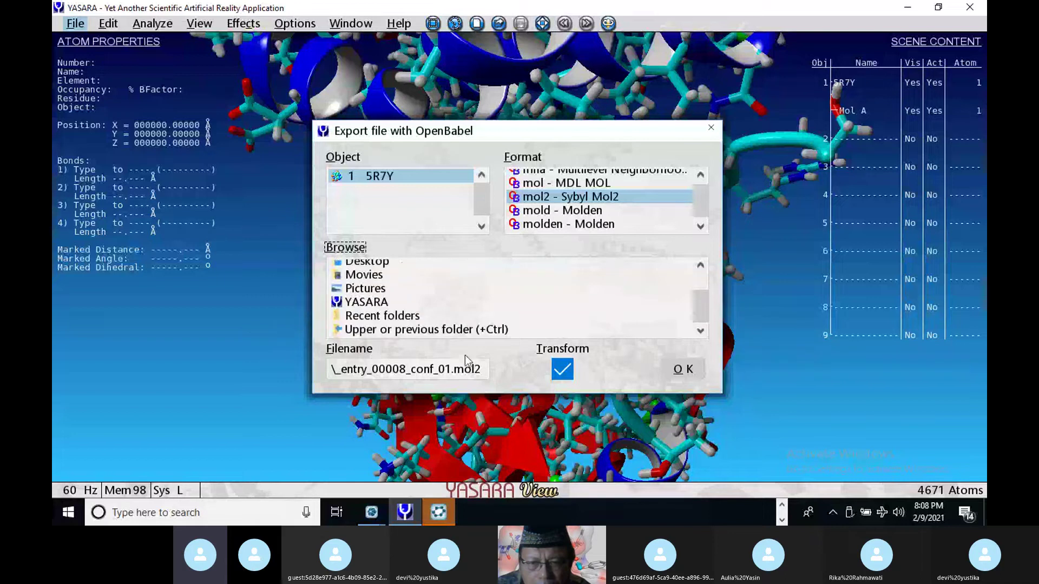
click(341, 373)
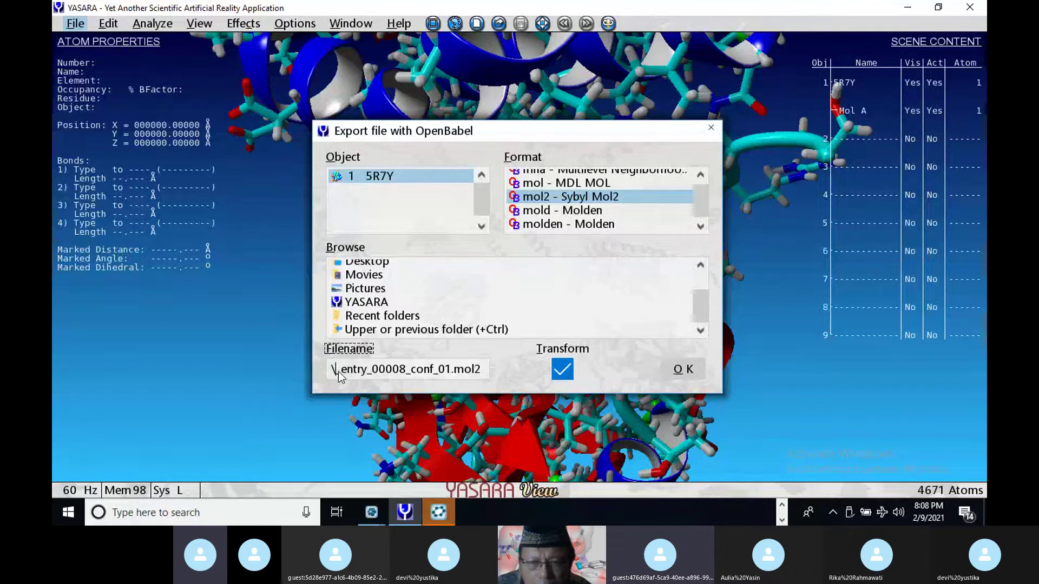
text(Y)
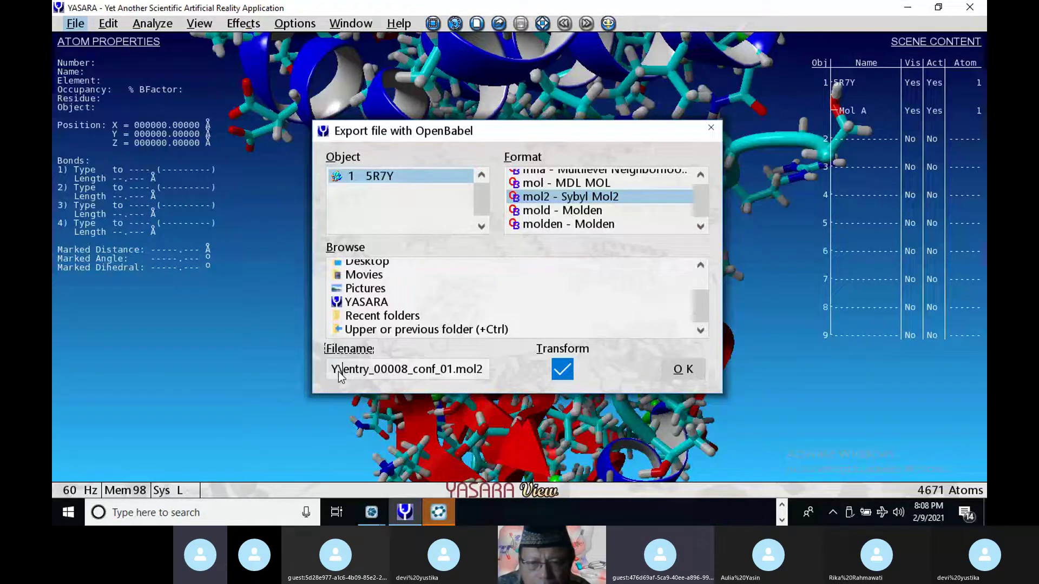
key(ctrl+v)
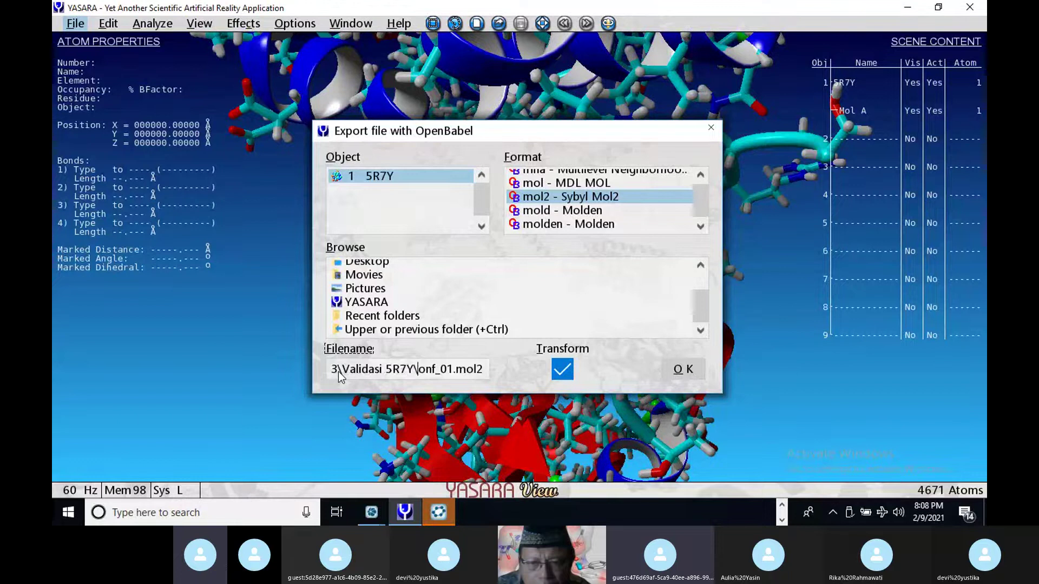
key(Delete)
key(Delete)
key(Delete)
key(Delete)
key(Delete)
key(Delete)
key(Delete)
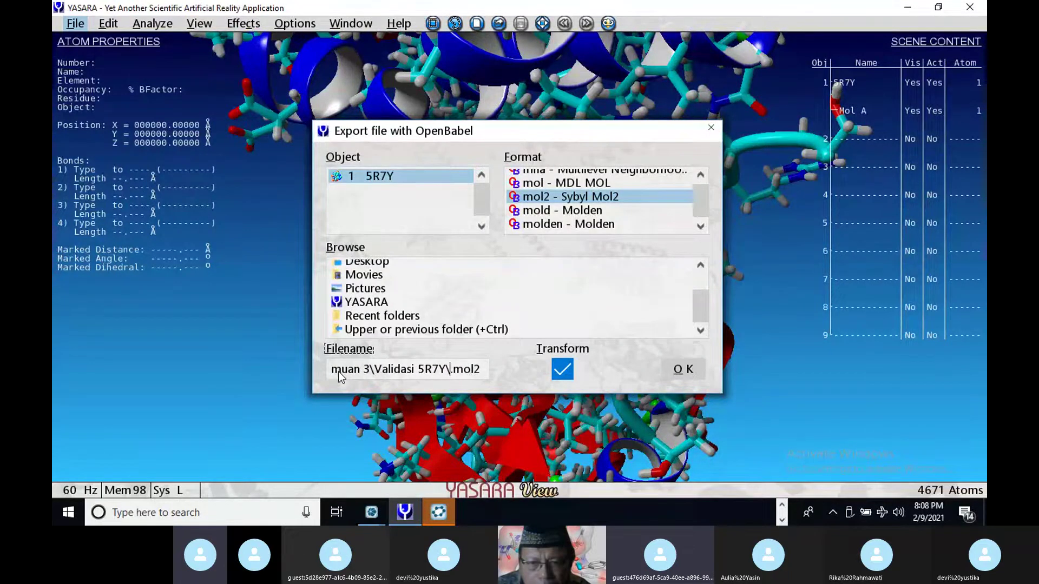
text(protein)
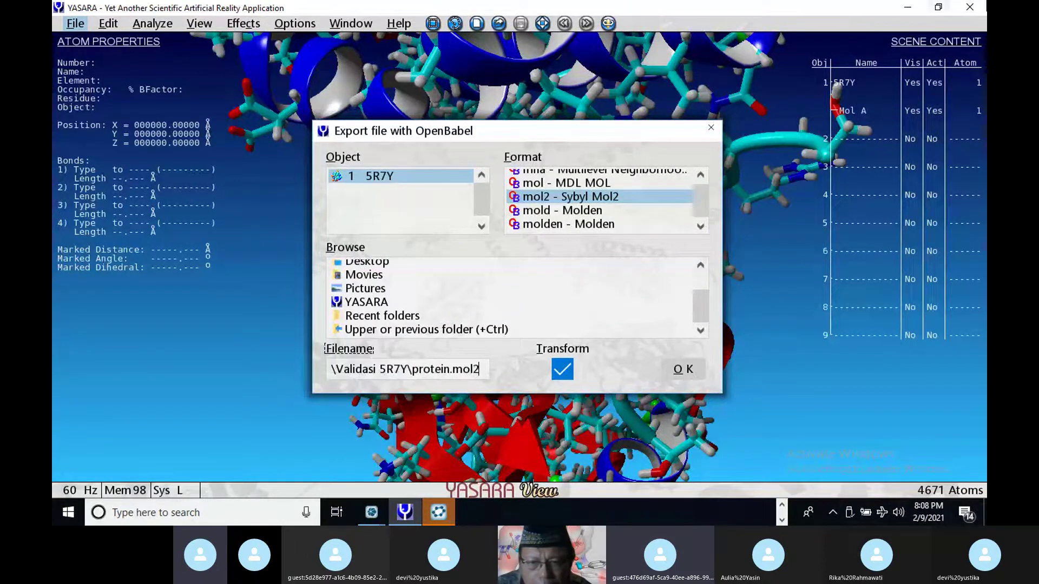
click(689, 370)
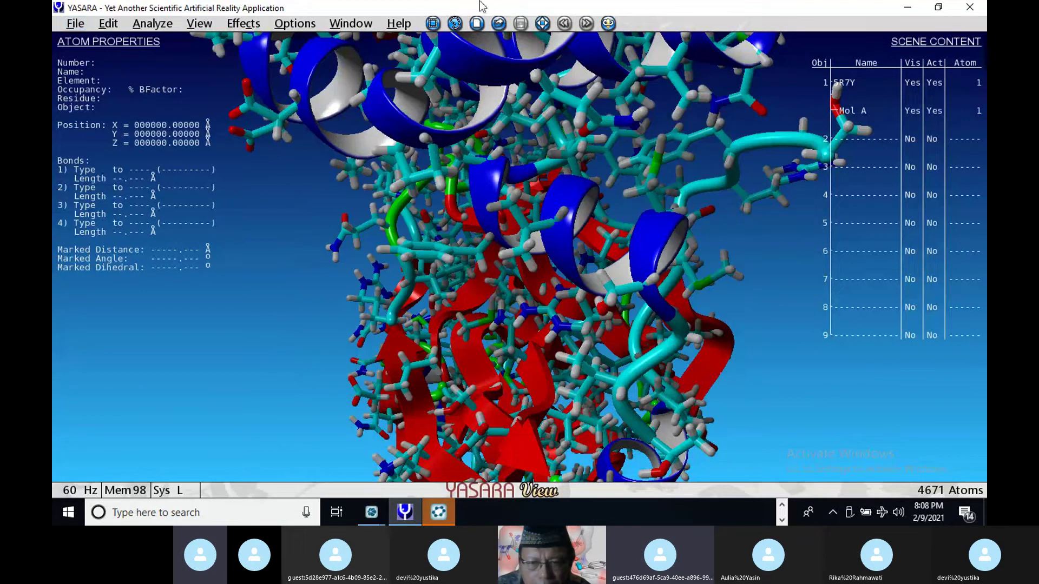
Step: Clear the protein-only structure by starting a new scene
click(75, 24)
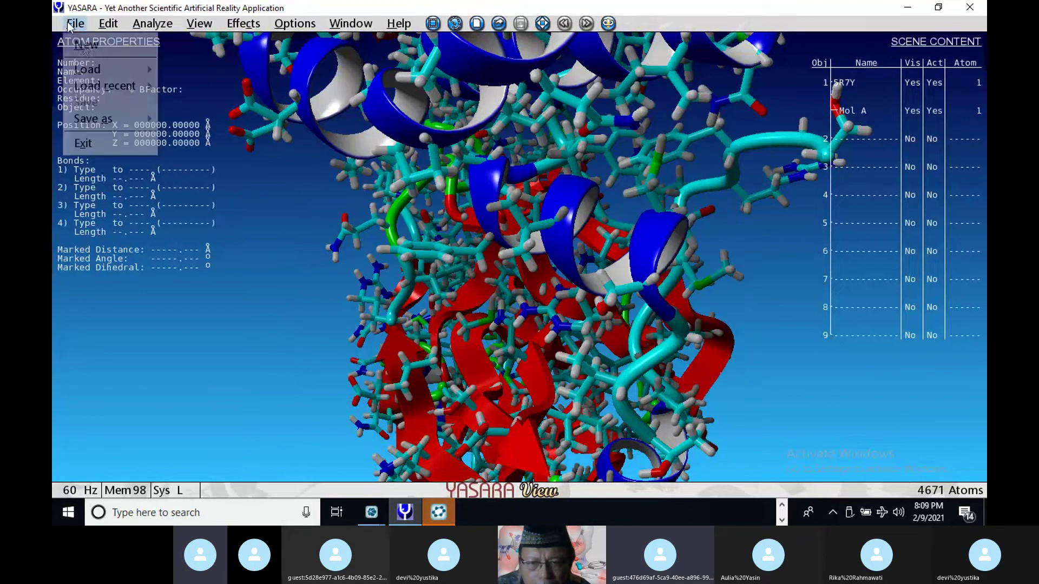
click(86, 45)
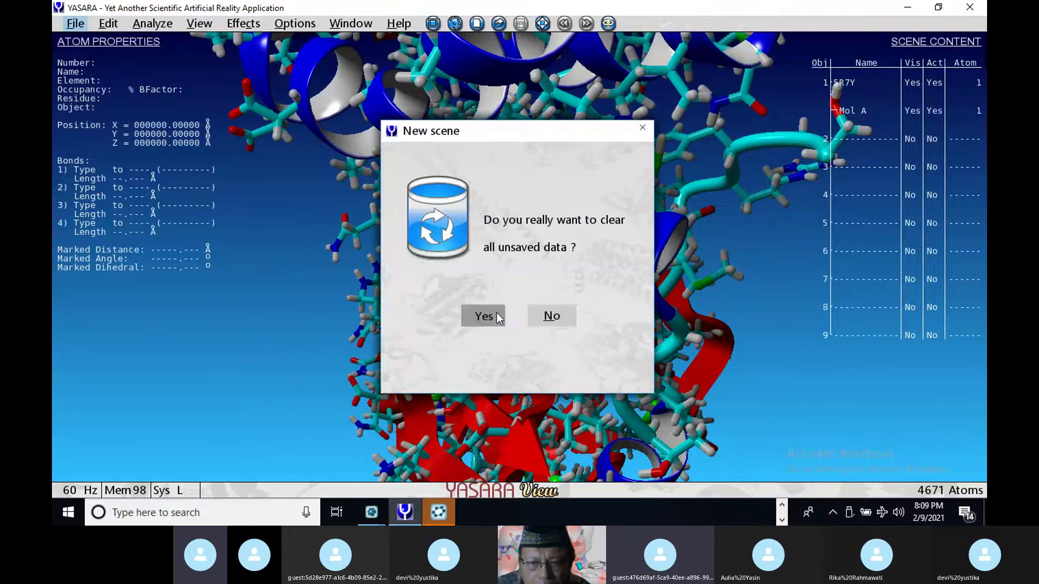
click(497, 315)
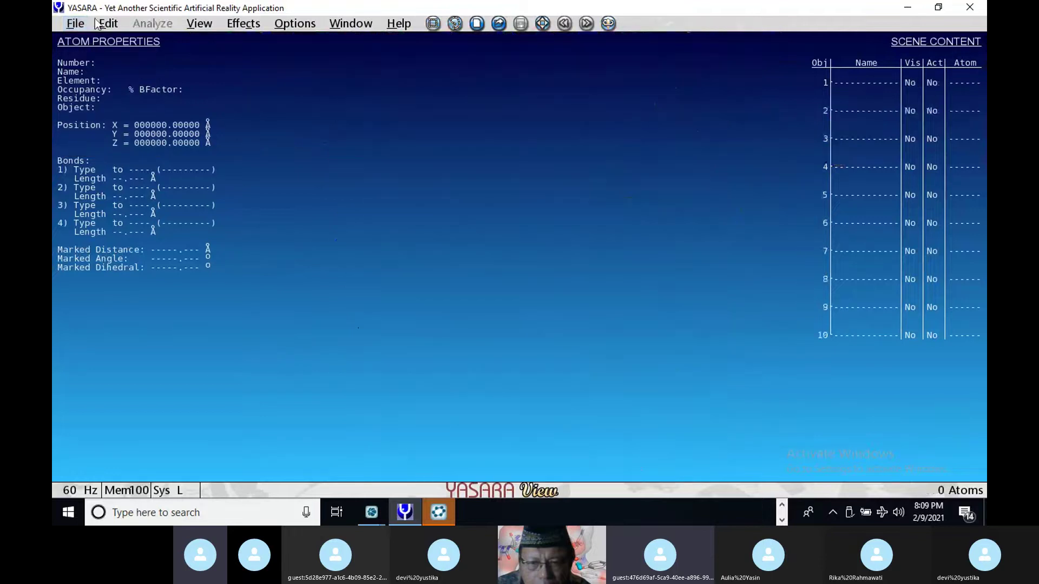
Step: Load 5R7Y.yob from the Pertemuan 3 folder again and delete the Mol A protein chain above the ligand's entry
click(75, 23)
mouse_move(87, 70)
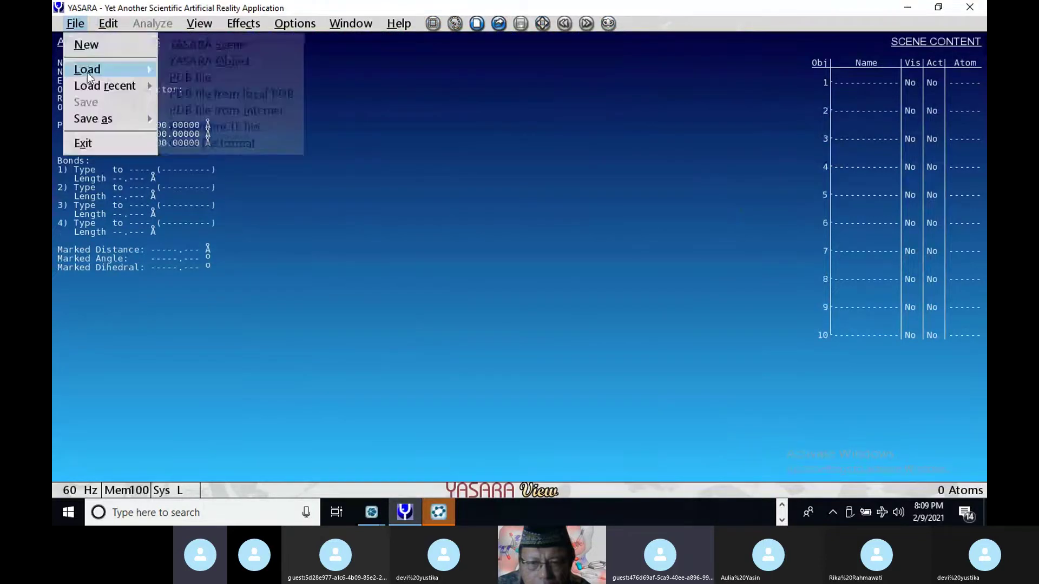
click(194, 63)
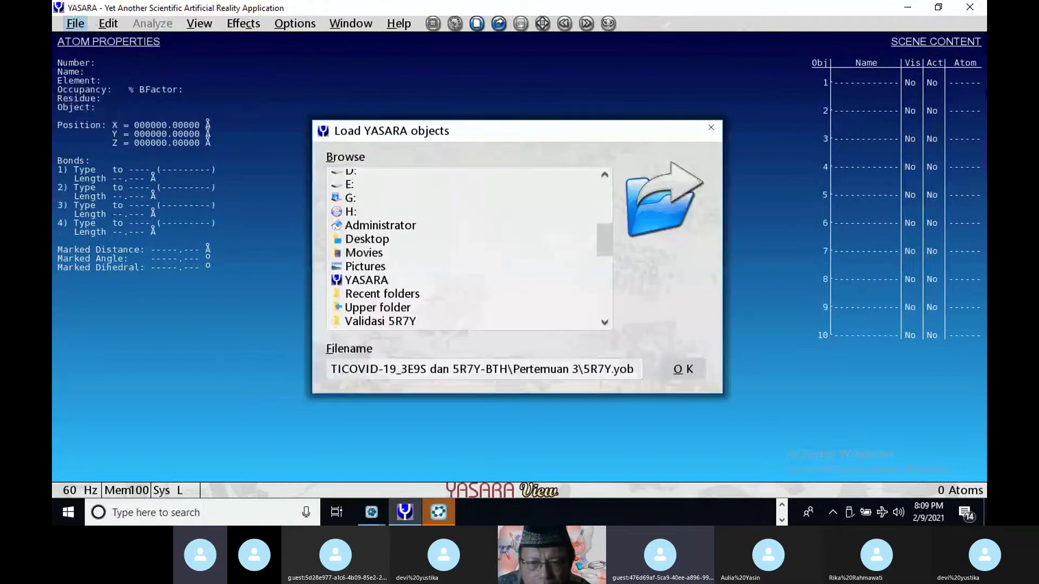
click(685, 369)
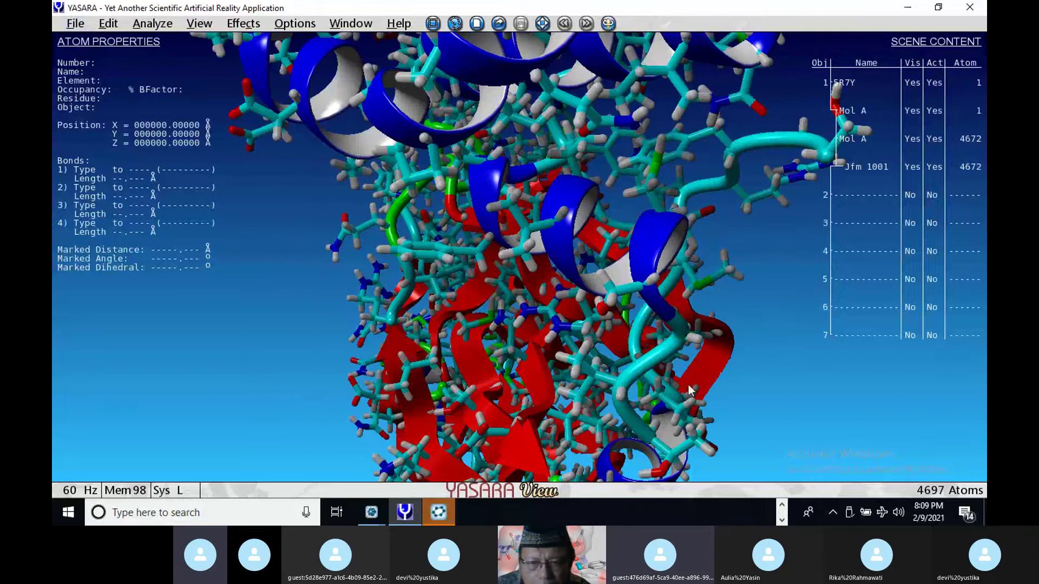
click(852, 112)
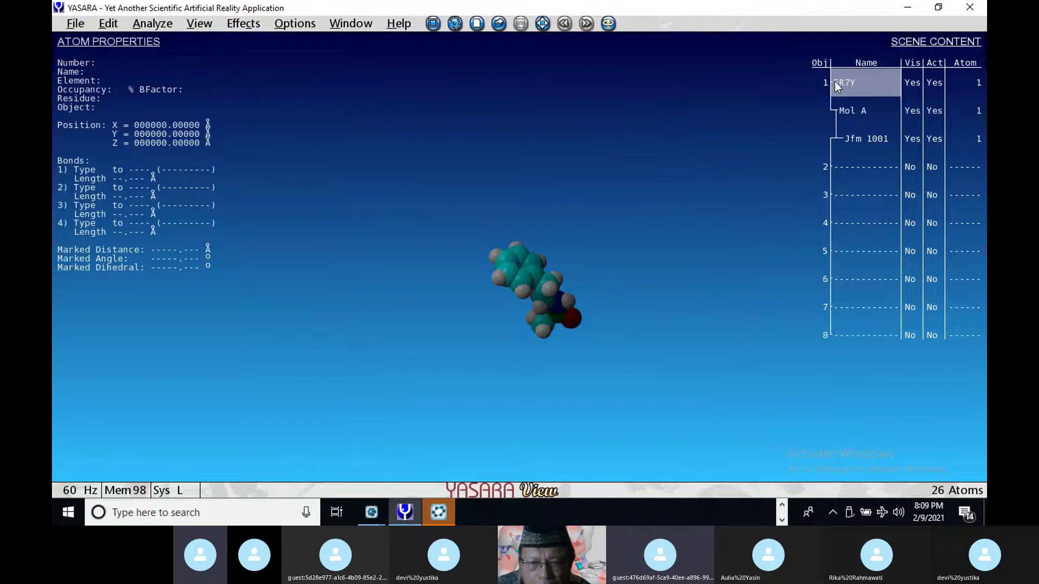
Step: Set up an export of the ligand-only 5R7Y object to another file format, choosing mol2 - Sybyl Mol2
click(76, 24)
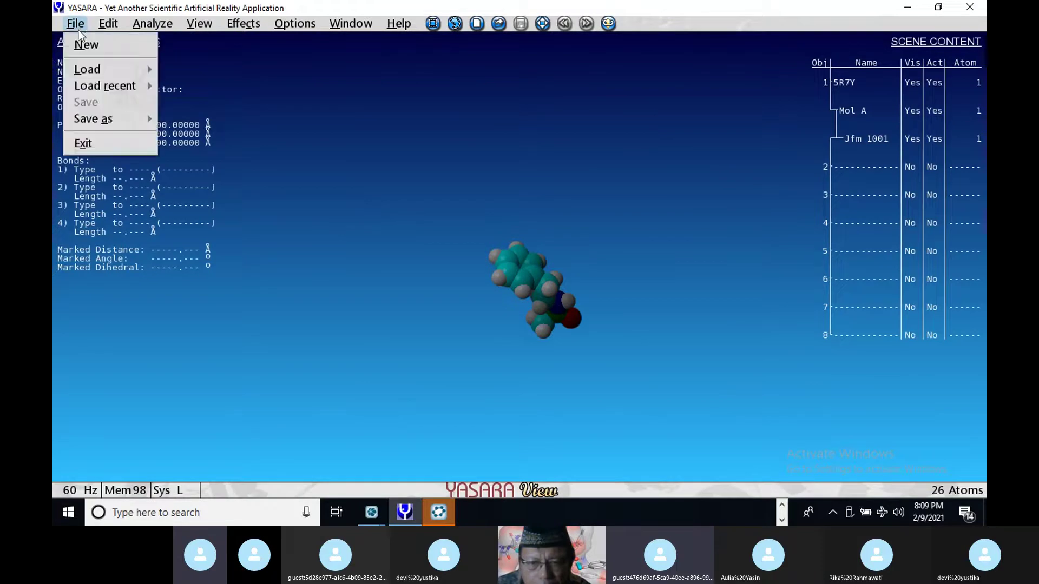
mouse_move(117, 124)
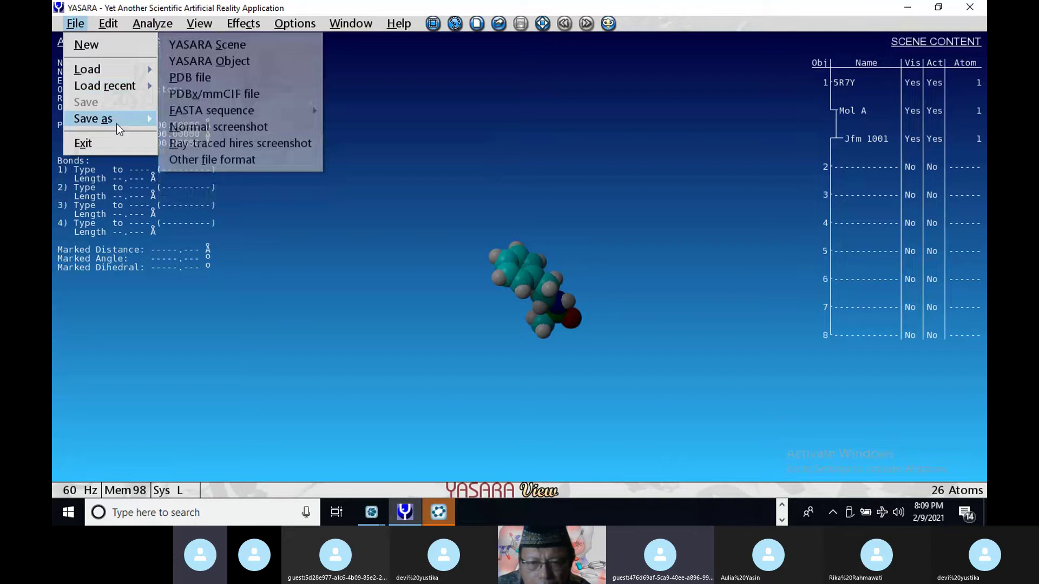
click(212, 160)
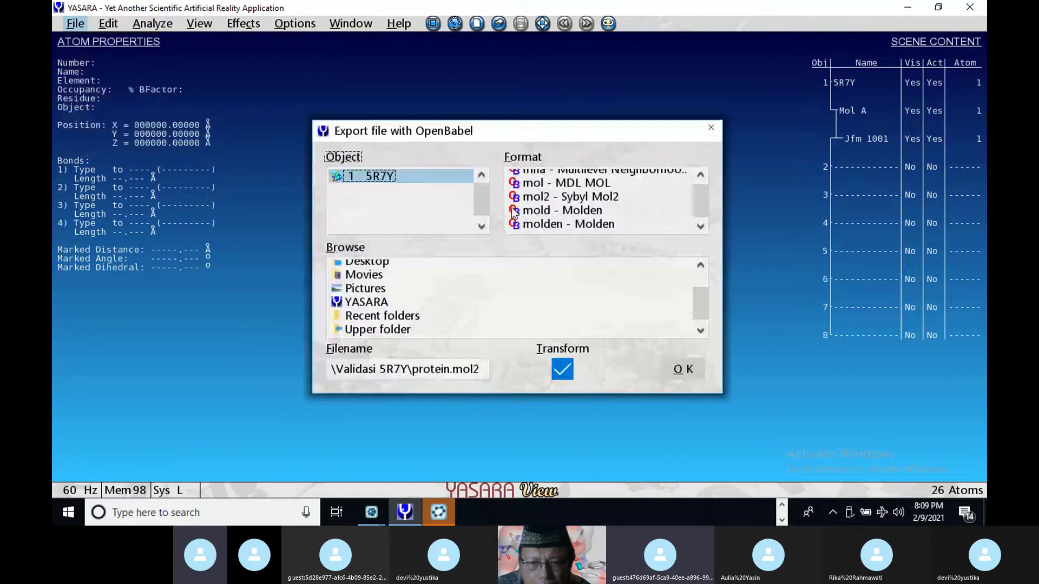
click(559, 197)
Step: Replace the protein file name with ref_ligand in the Validasi 5R7Y folder and save the ligand
click(451, 375)
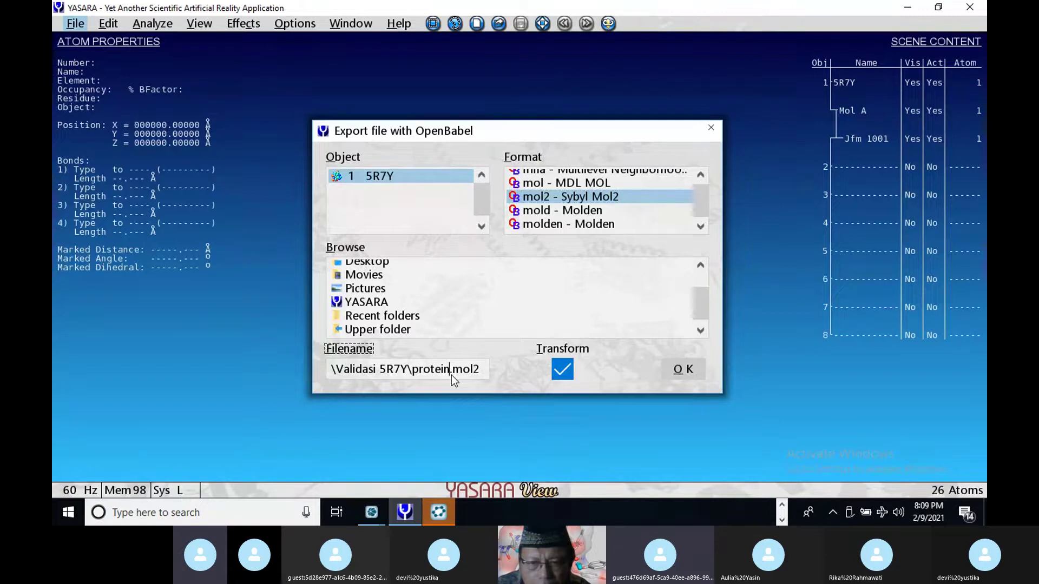
key(BackSpace)
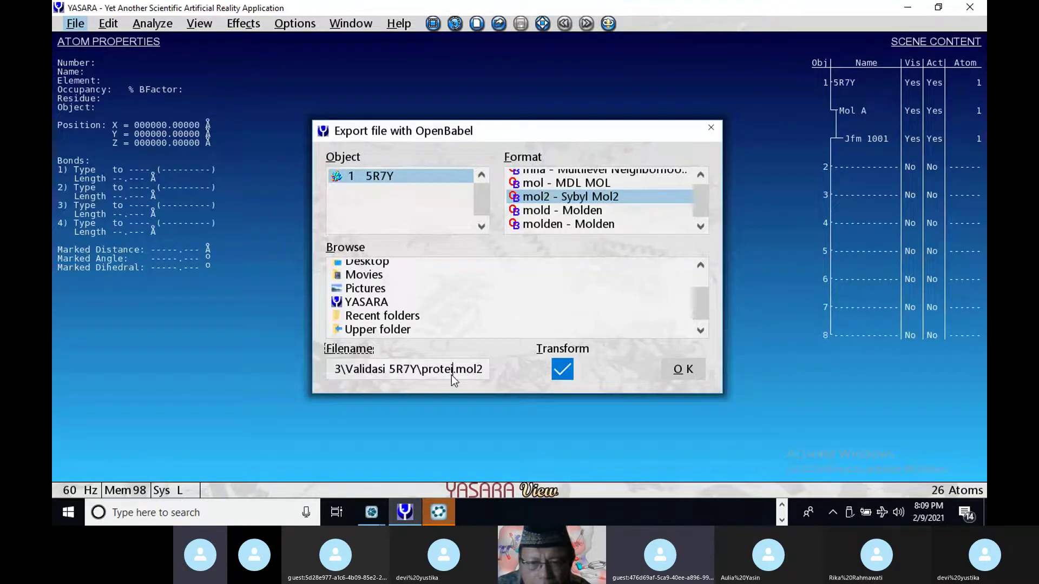
key(BackSpace)
key(BackSpace)
key(BackSpace)
key(BackSpace)
key(BackSpace)
key(BackSpace)
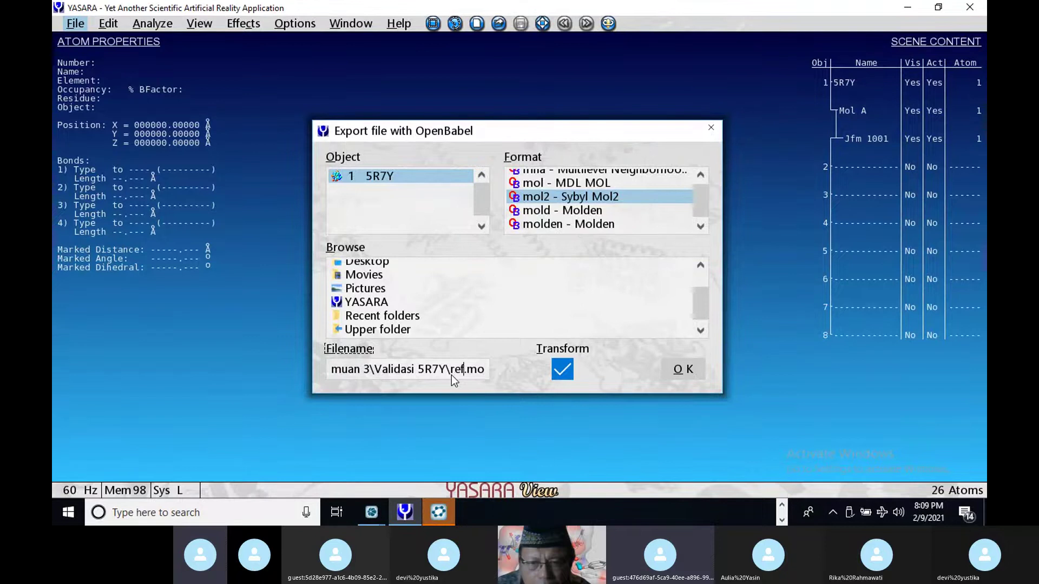
text(ref_ligand)
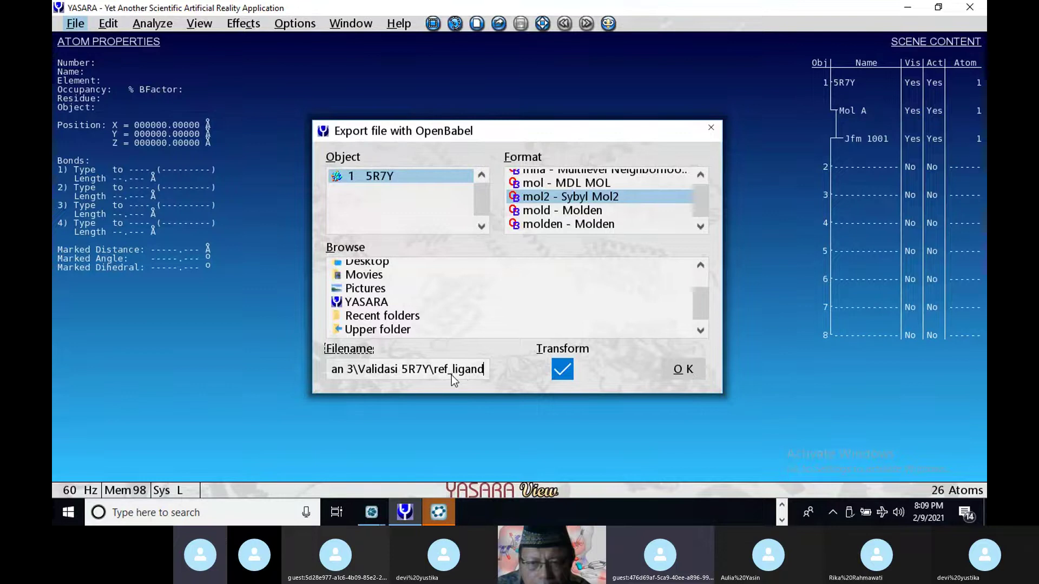
click(683, 369)
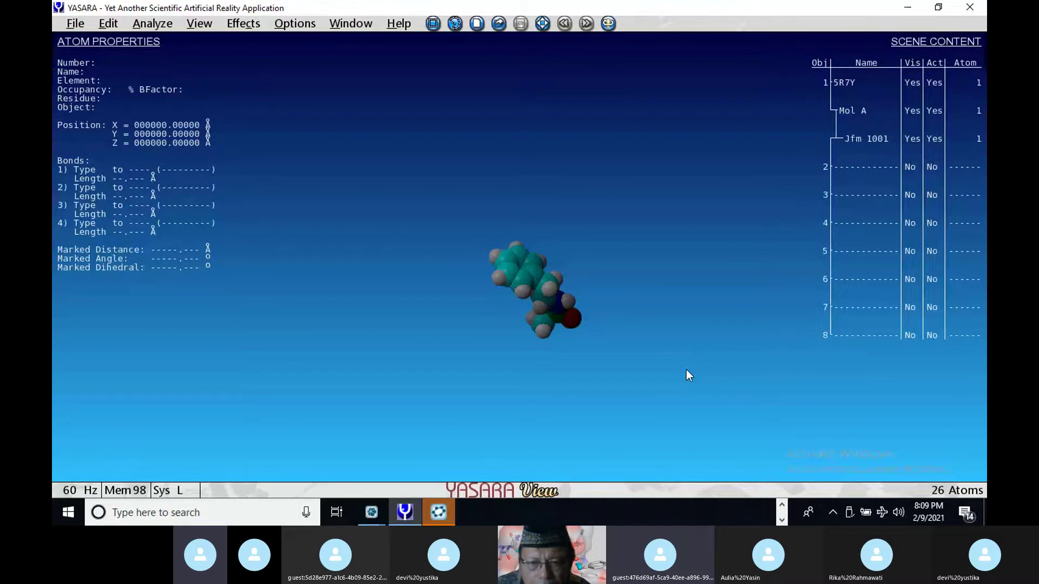
Step: Clear the ligand-only structure by starting a new scene, discarding unsaved data
click(66, 26)
click(85, 45)
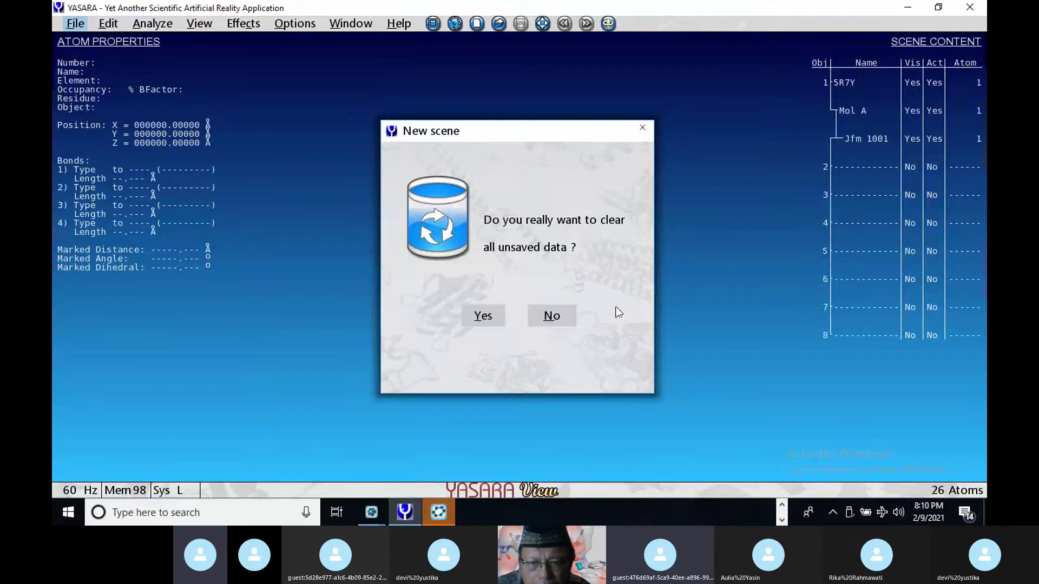
click(485, 317)
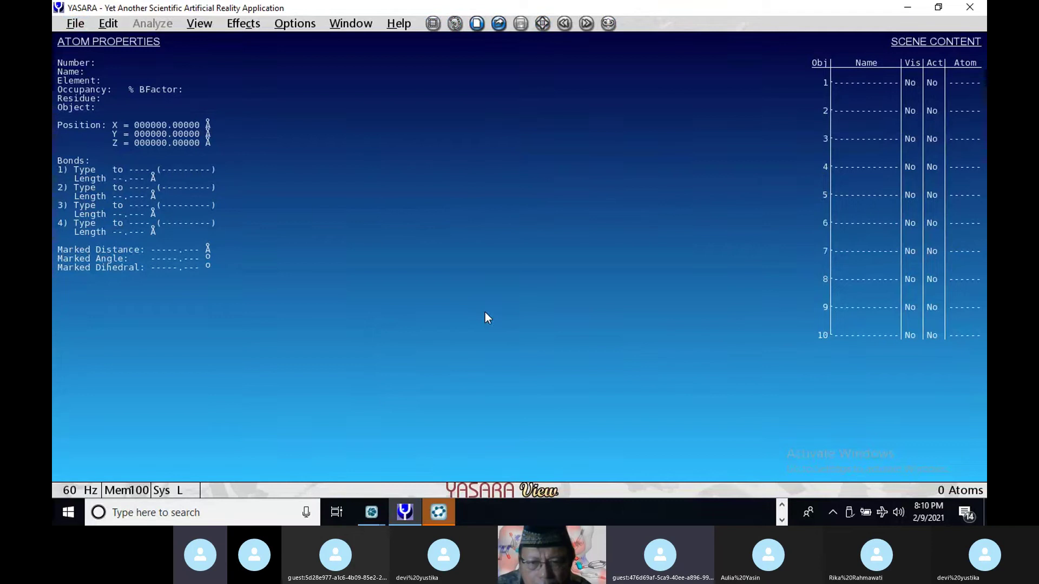
Step: Minimize YASARA, switch to MarvinSketch in a maximized window and bring up its file opening dialog
click(906, 7)
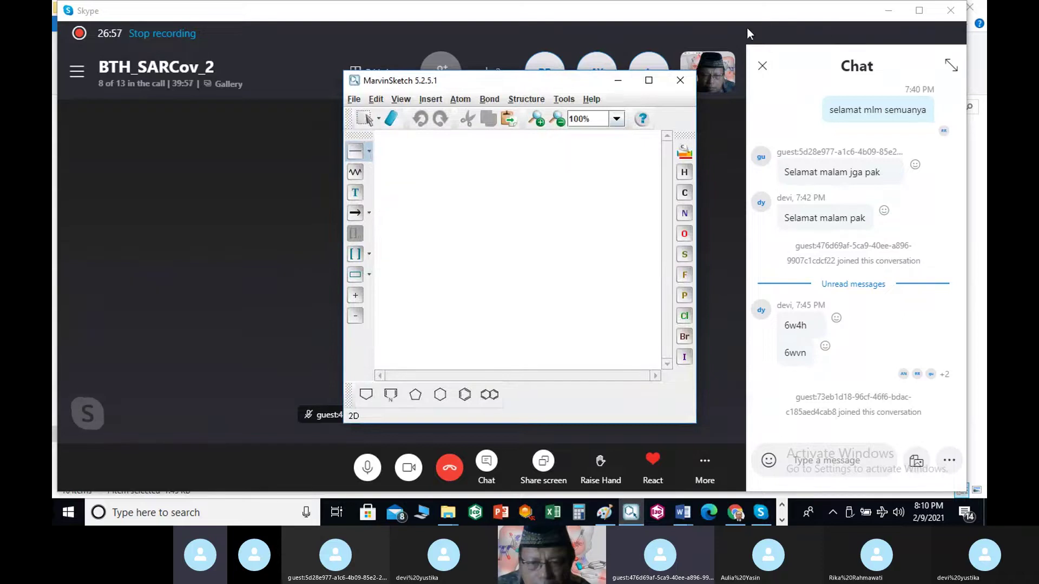
click(649, 80)
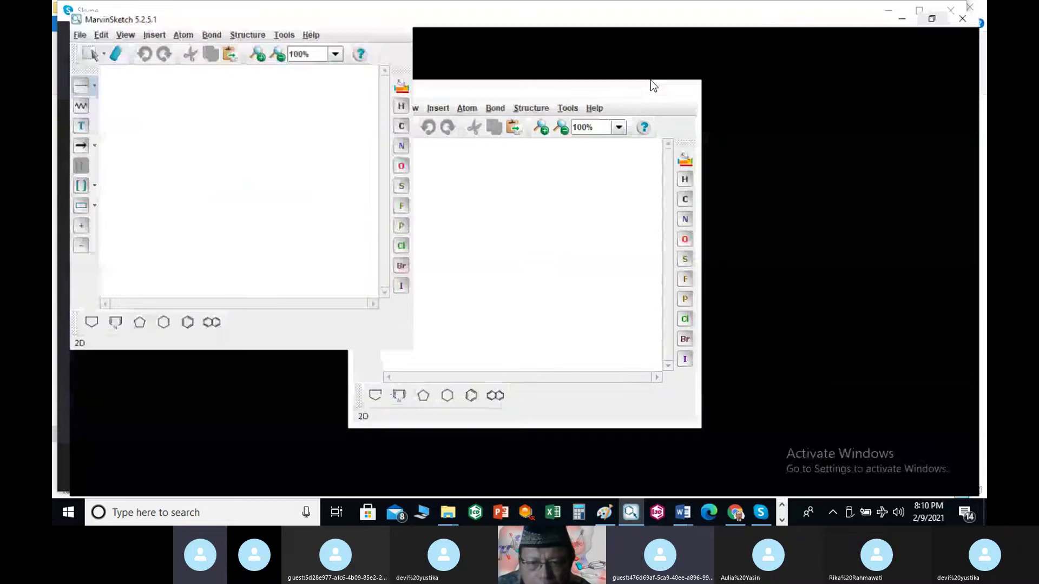
click(63, 24)
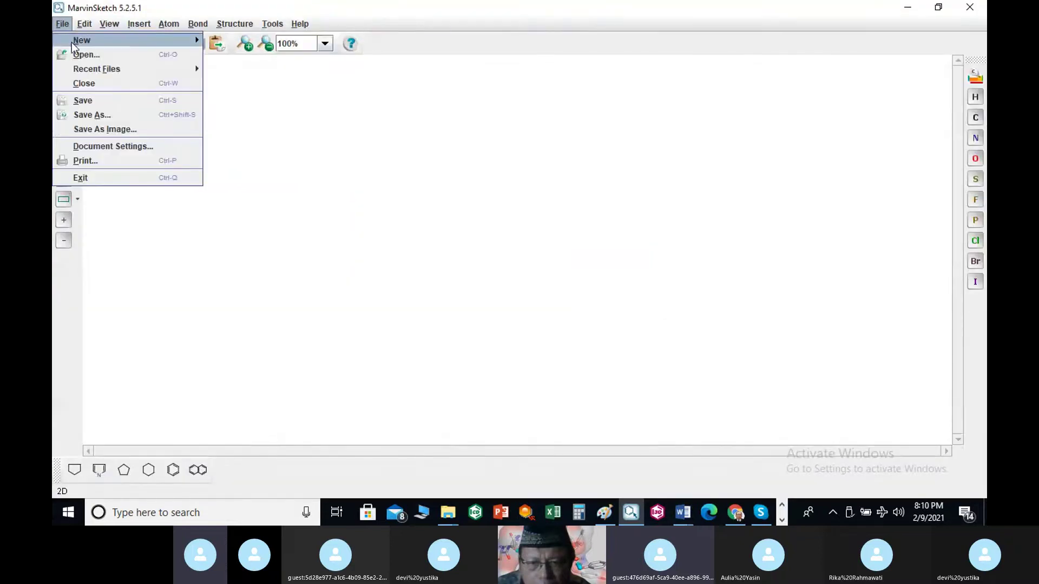
click(82, 56)
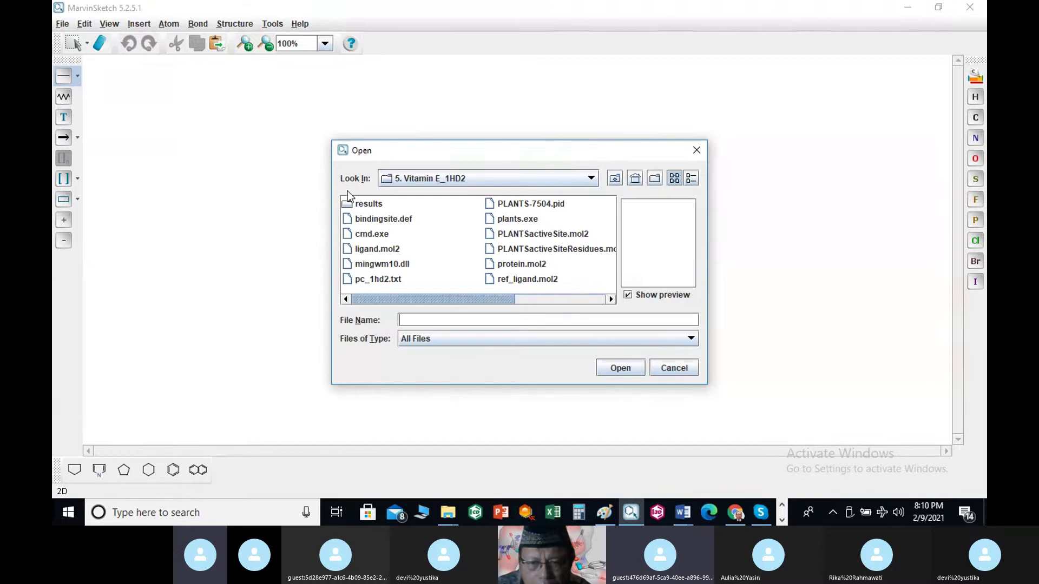
Step: Browse up to the BACKUP (D:) drive and enter the 2021_ZKELON DESAIN ANTICOVID-19_3E9S dan 5R7Y-BTH folder
click(615, 178)
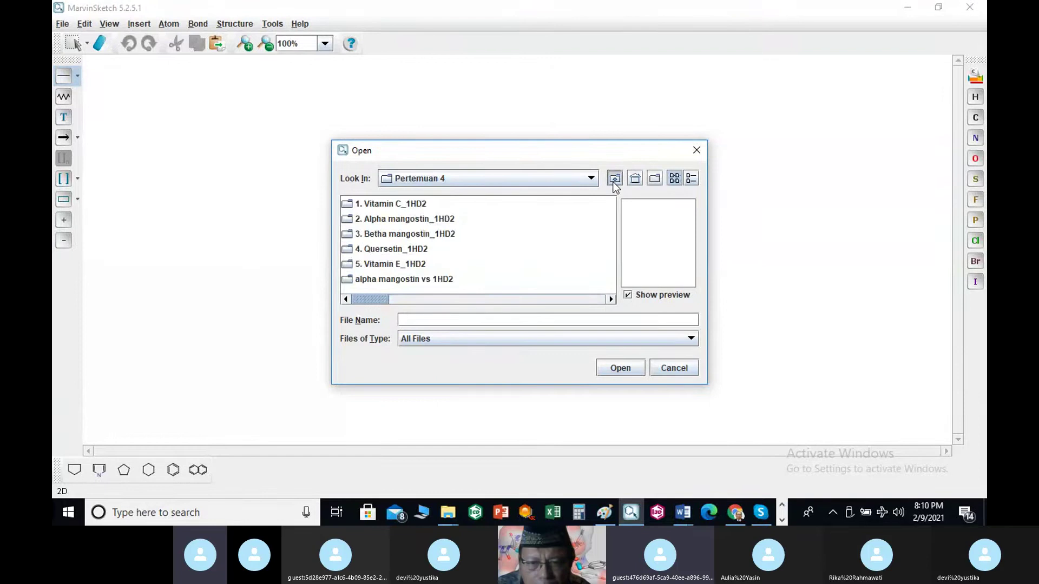
click(614, 179)
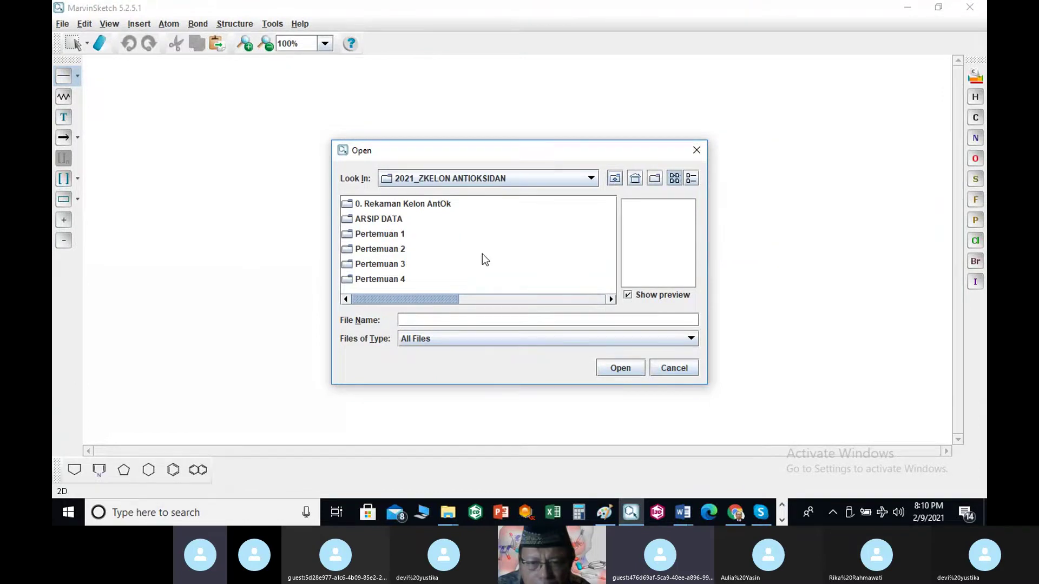
click(615, 179)
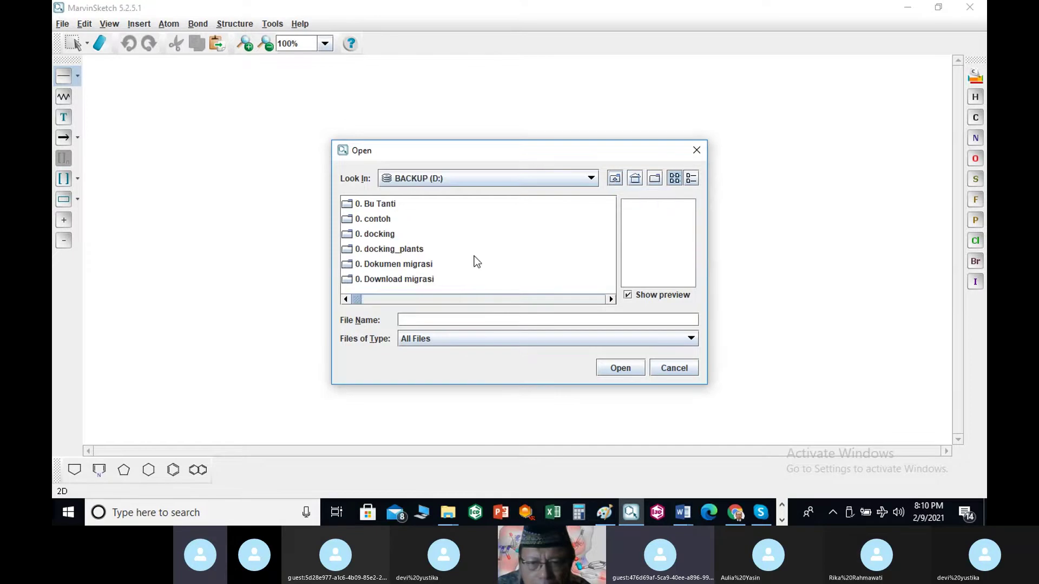
scroll(474, 256, down, 5)
scroll(473, 255, down, 8)
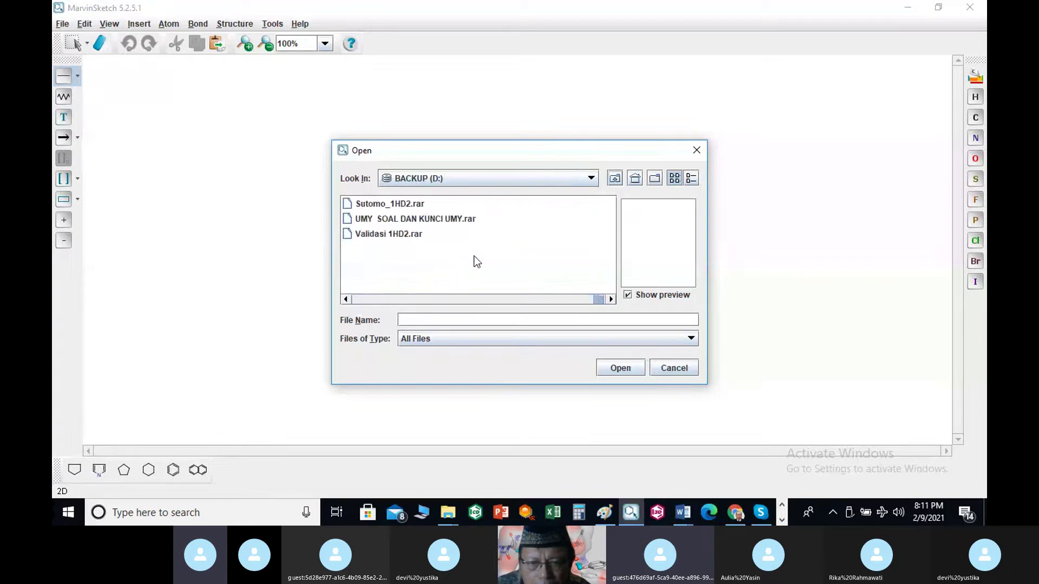
scroll(476, 262, up, 1)
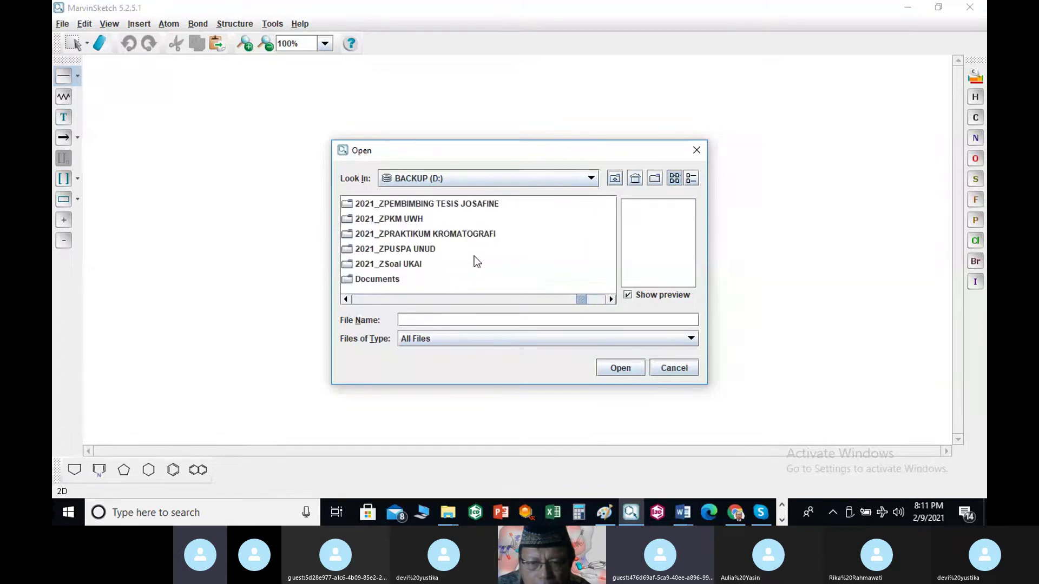
scroll(476, 262, up, 1)
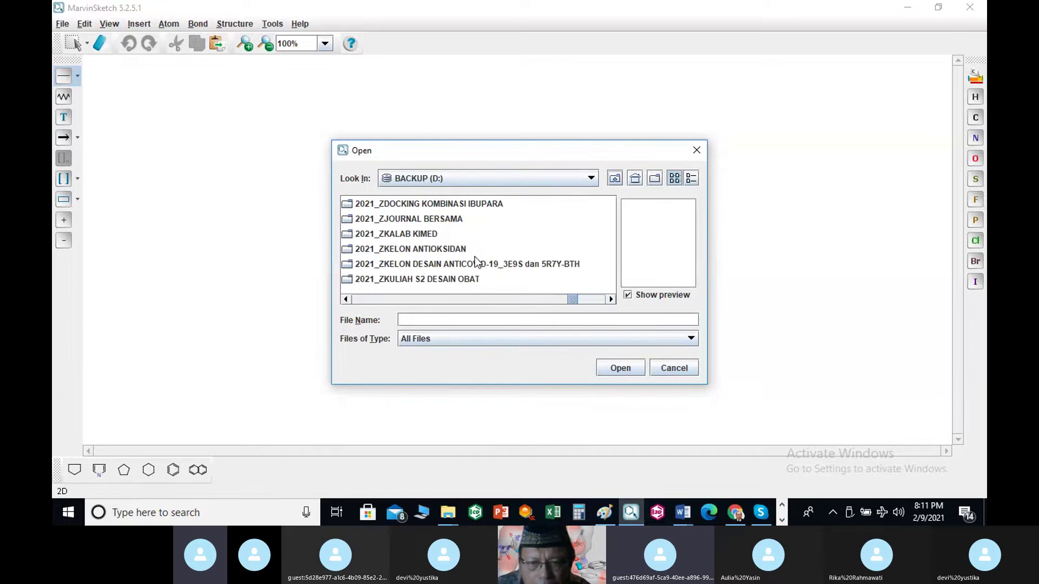
click(483, 268)
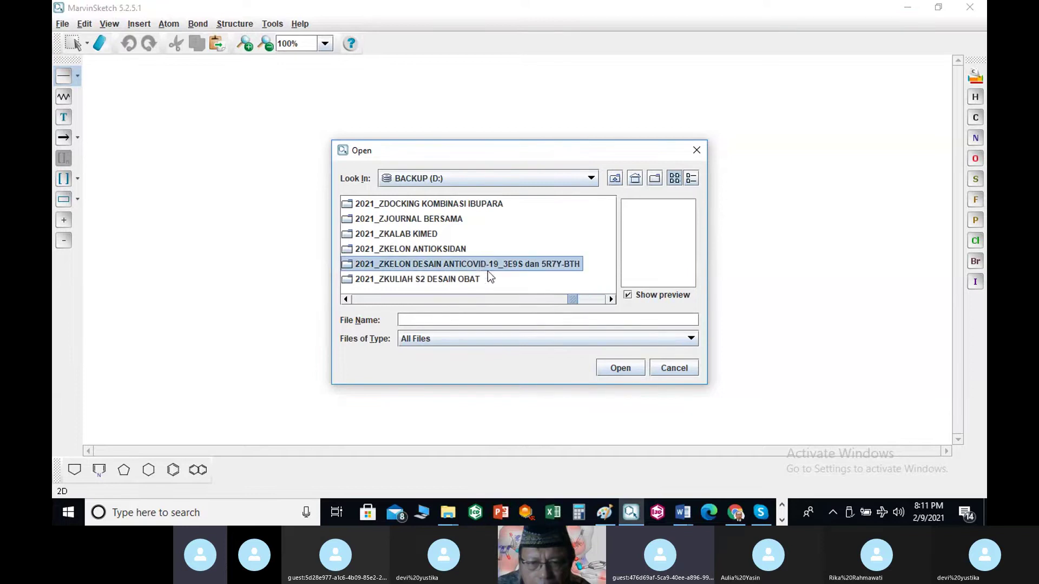
click(634, 367)
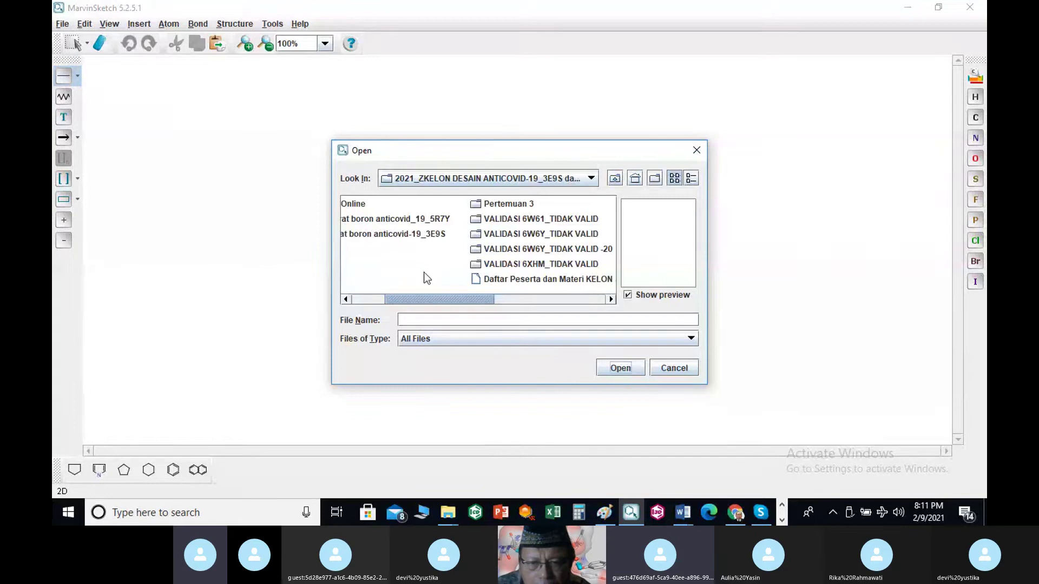
Step: Open ref_ligand.mol2 from the Validasi 5R7Y folder inside Pertemuan 3
scroll(420, 244, up, 3)
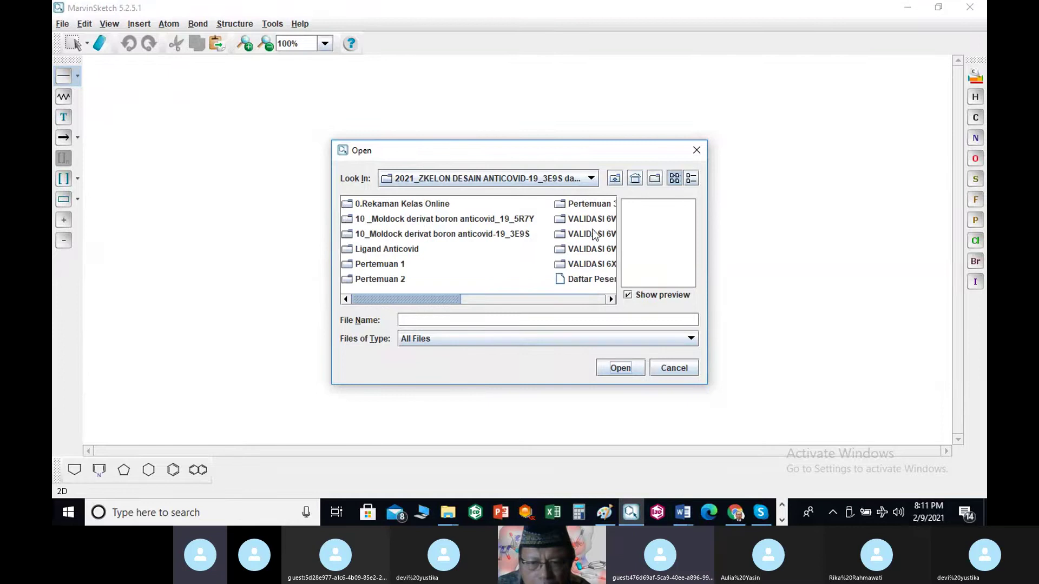
click(588, 204)
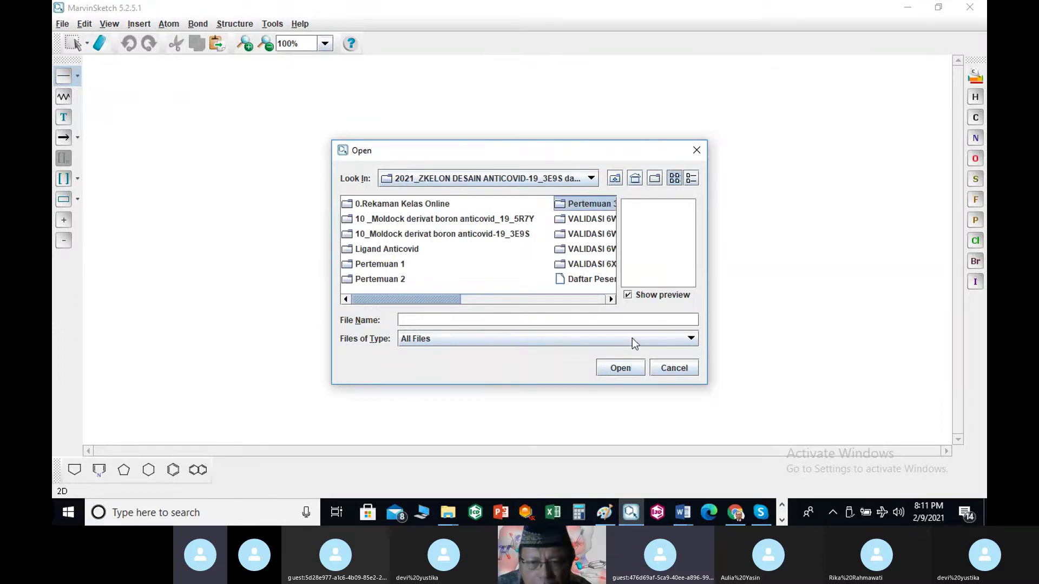
click(632, 368)
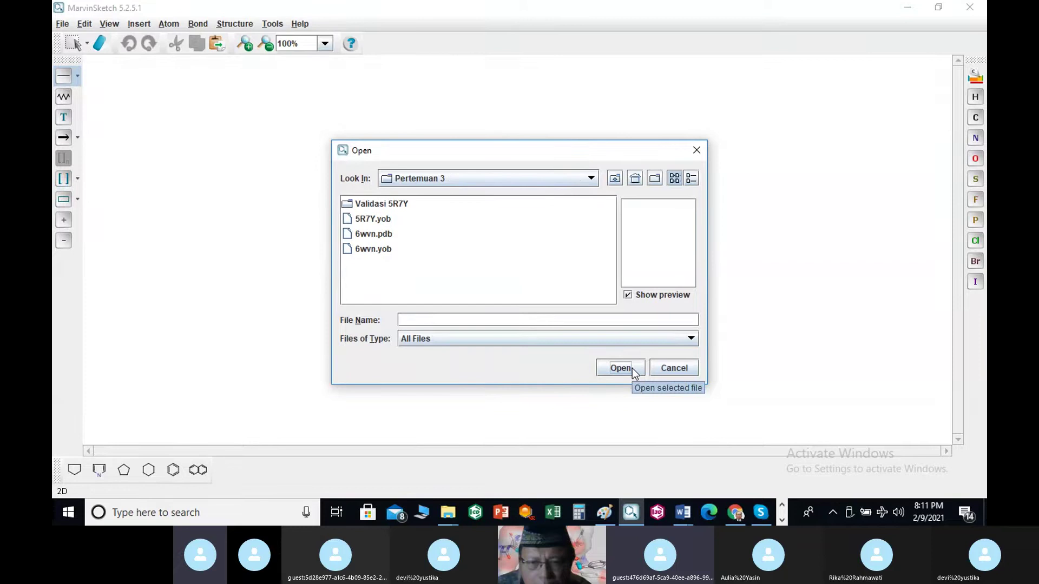
click(389, 205)
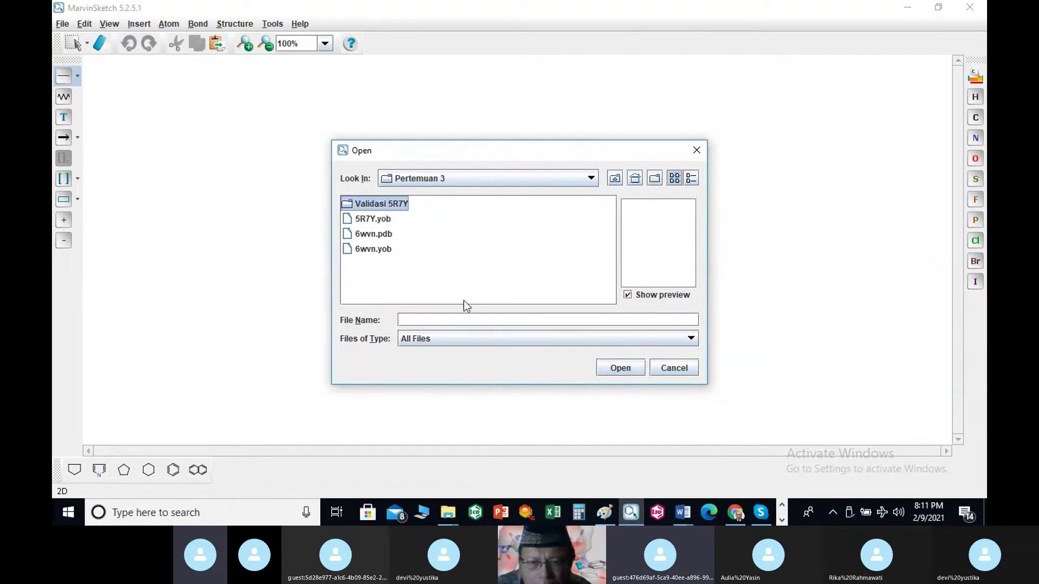
click(619, 368)
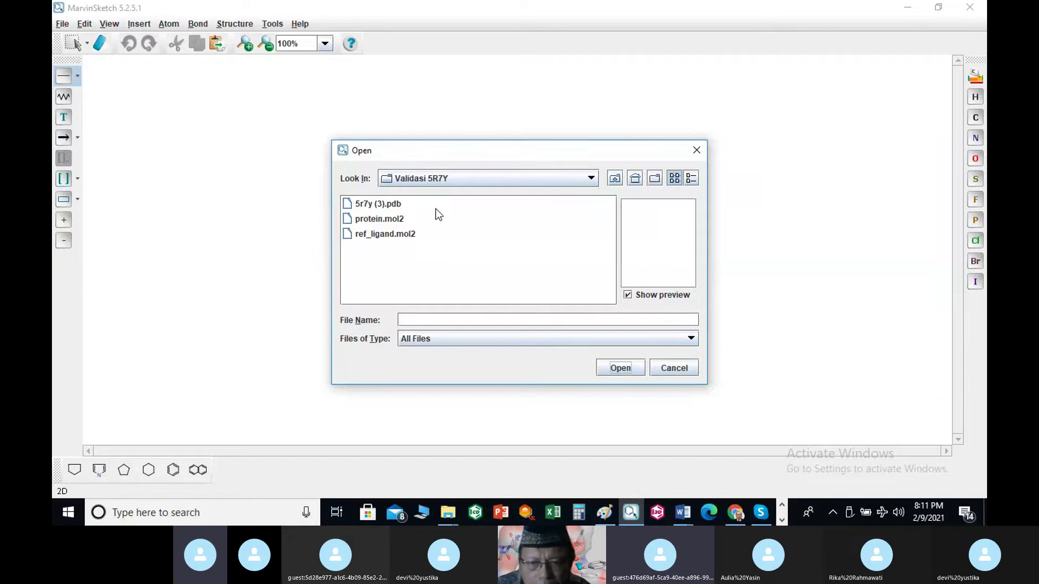
click(391, 233)
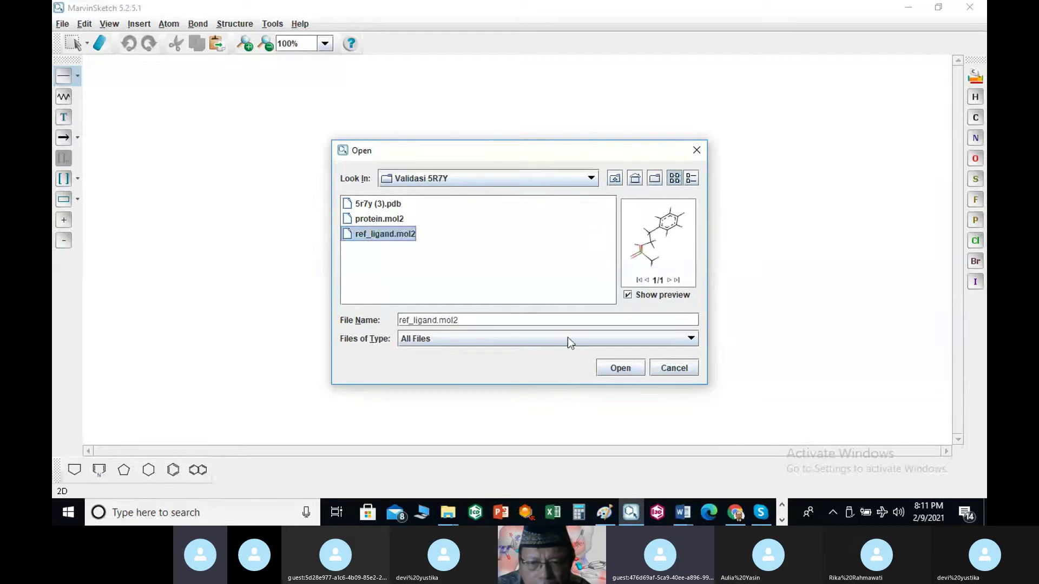
click(614, 370)
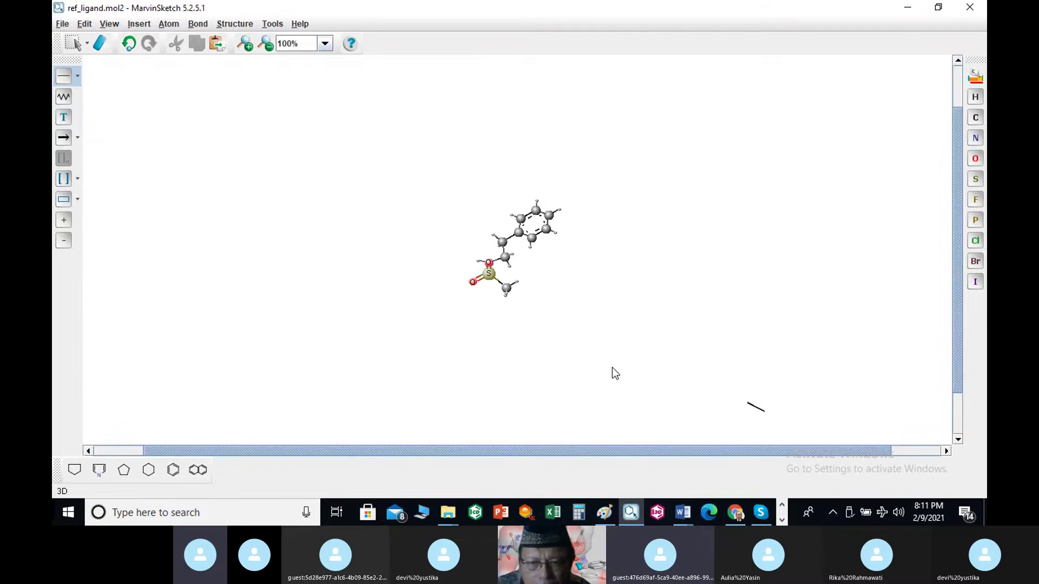
Step: Convert the 3D reference ligand to a flat drawing with Clean 2D
click(233, 24)
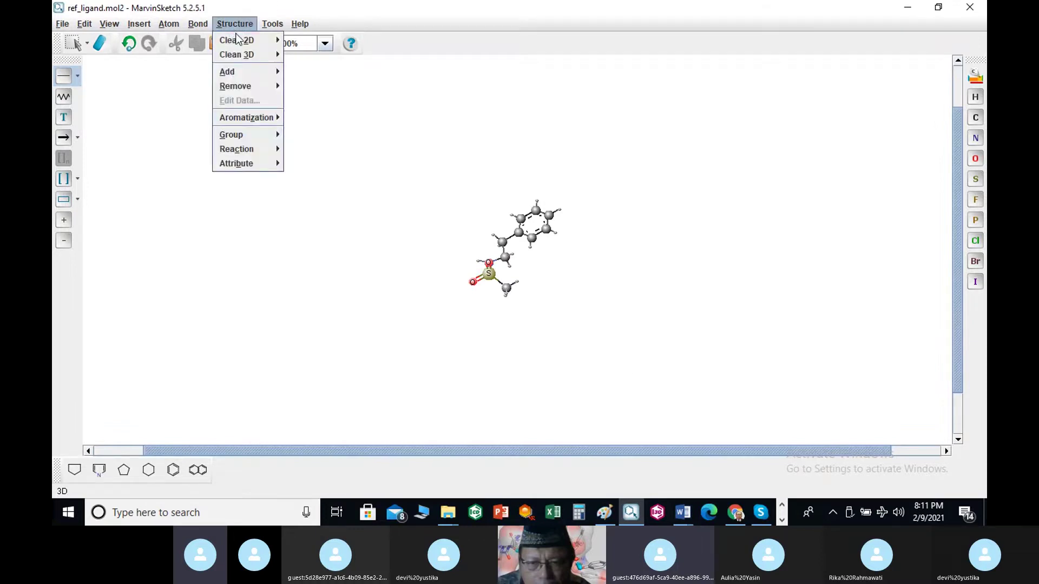
mouse_move(270, 41)
click(337, 43)
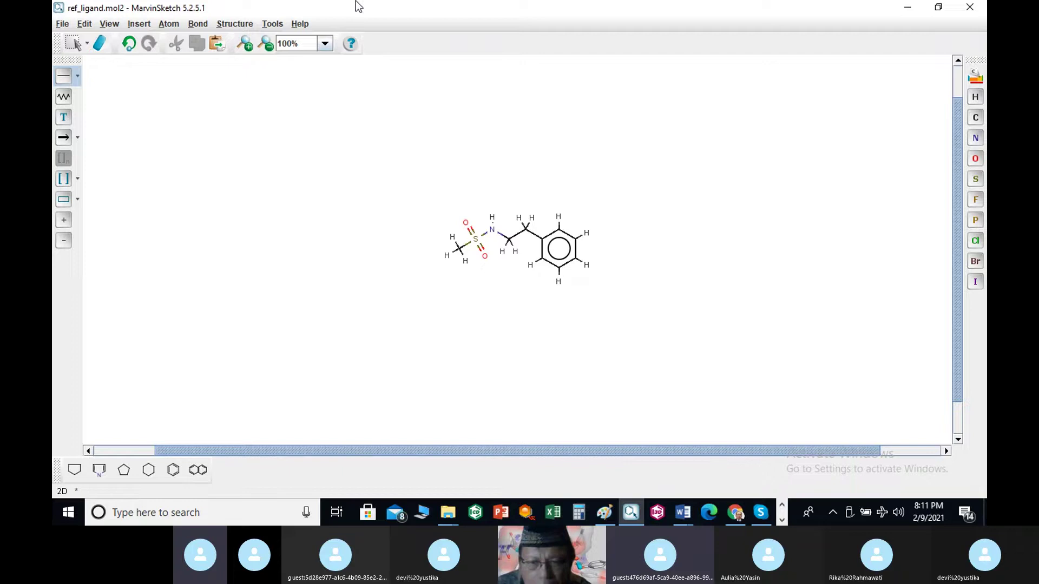
Step: Calculate the ligand's major microspecies at pH 7.4 and dismiss the licence notice
click(275, 24)
mouse_move(304, 68)
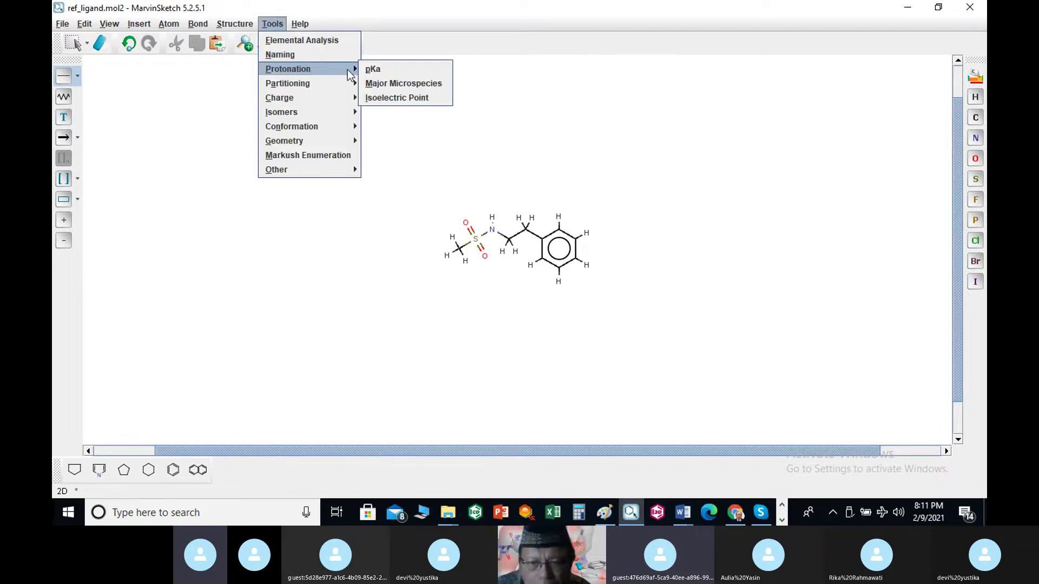
click(393, 84)
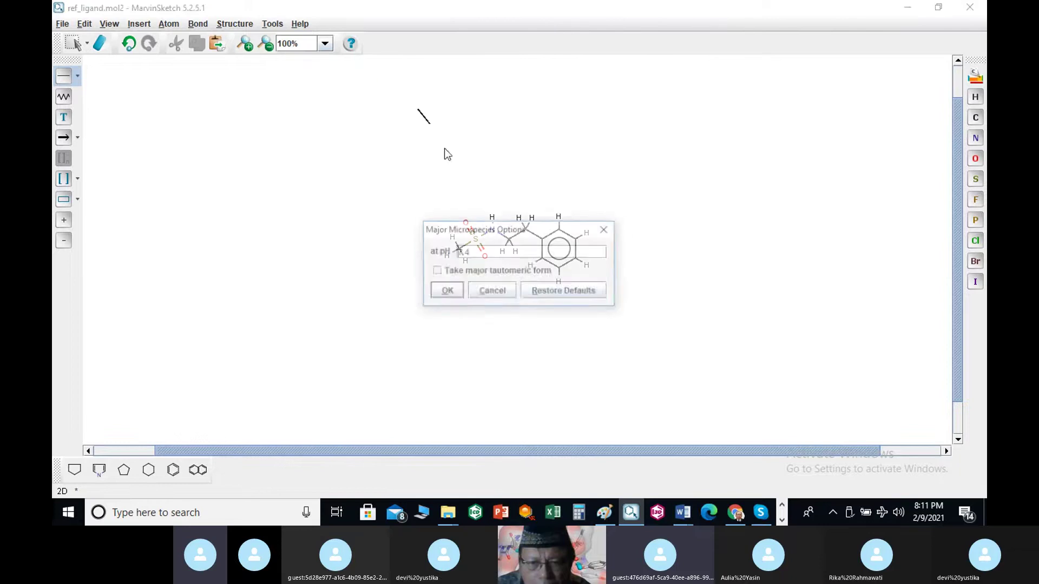
click(446, 291)
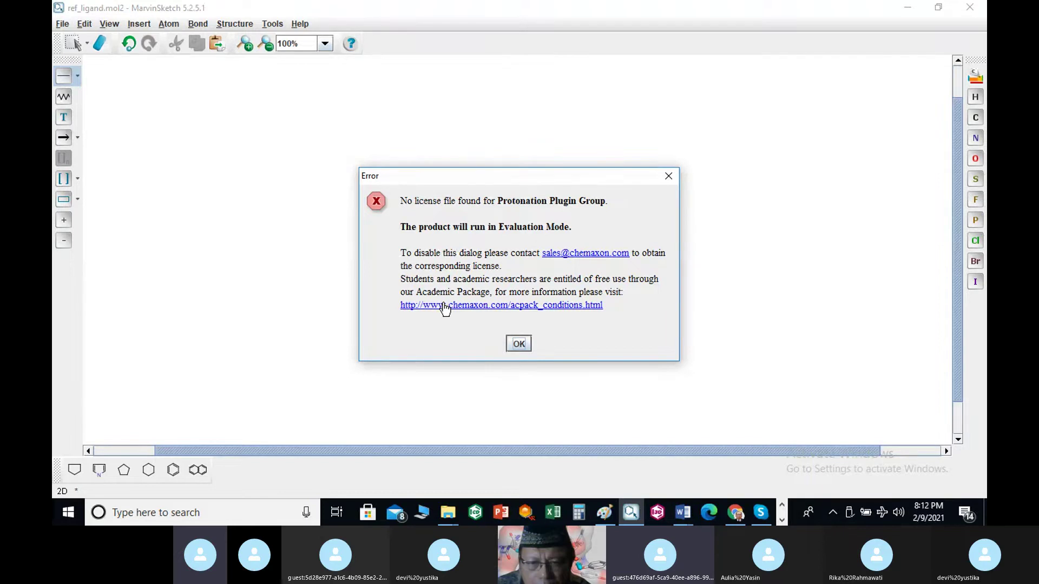
click(511, 344)
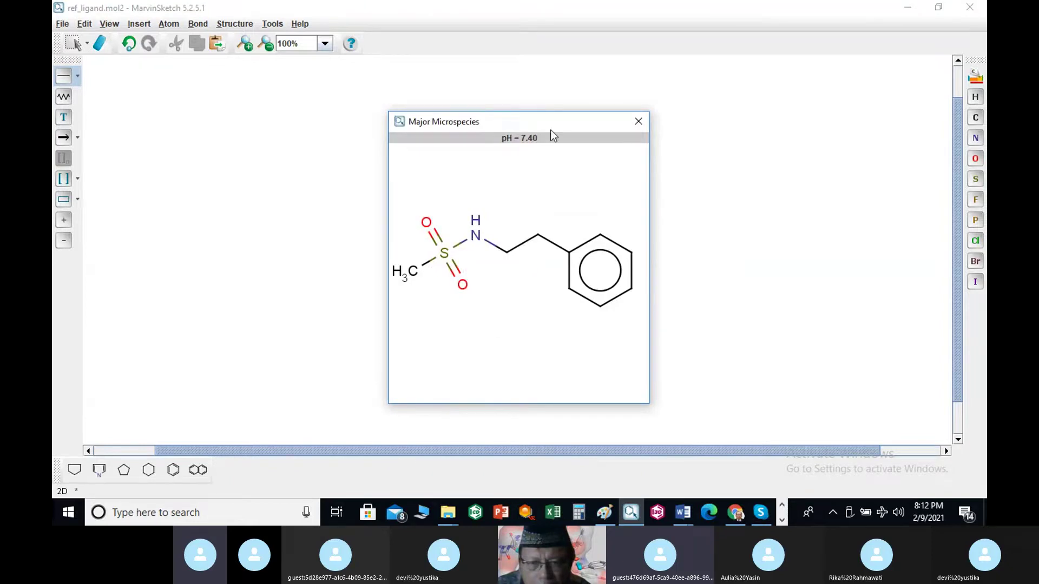
Step: Save the pH 7.4 microspecies as ligand2D.mrv in the Validasi 5R7Y folder inside Pertemuan 3
right_click(495, 181)
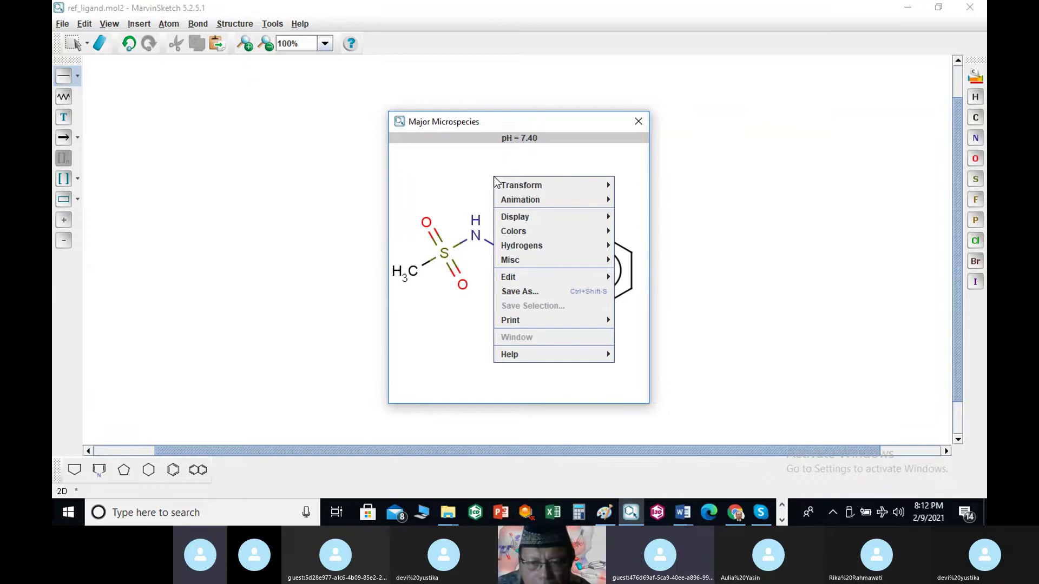
click(535, 288)
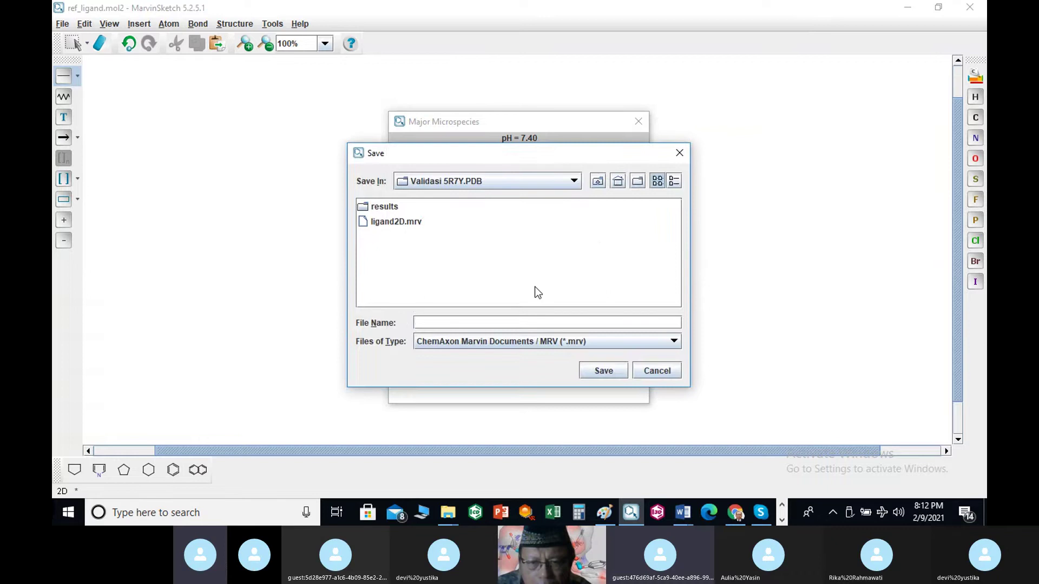
click(393, 227)
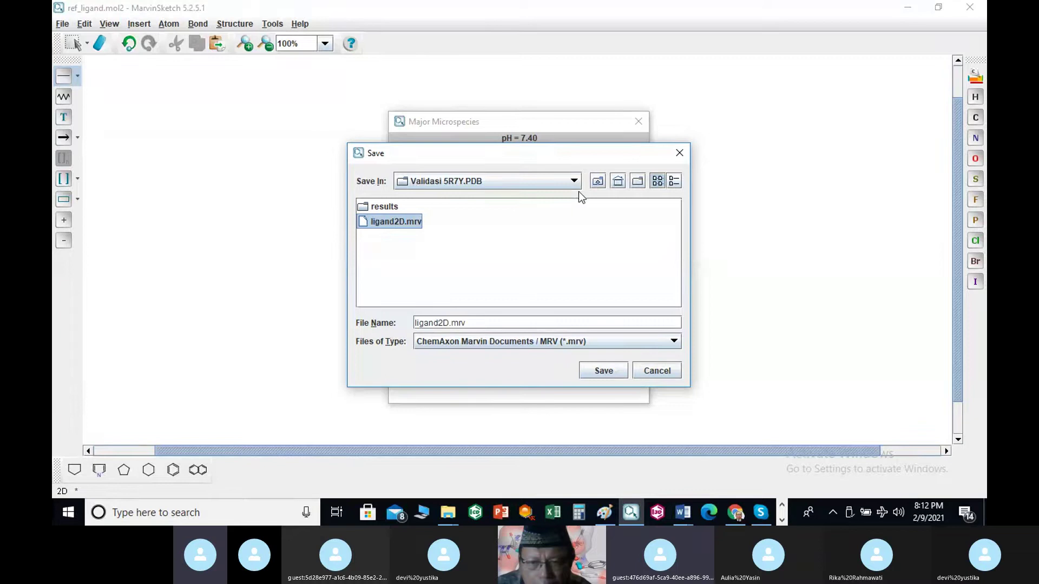
click(598, 181)
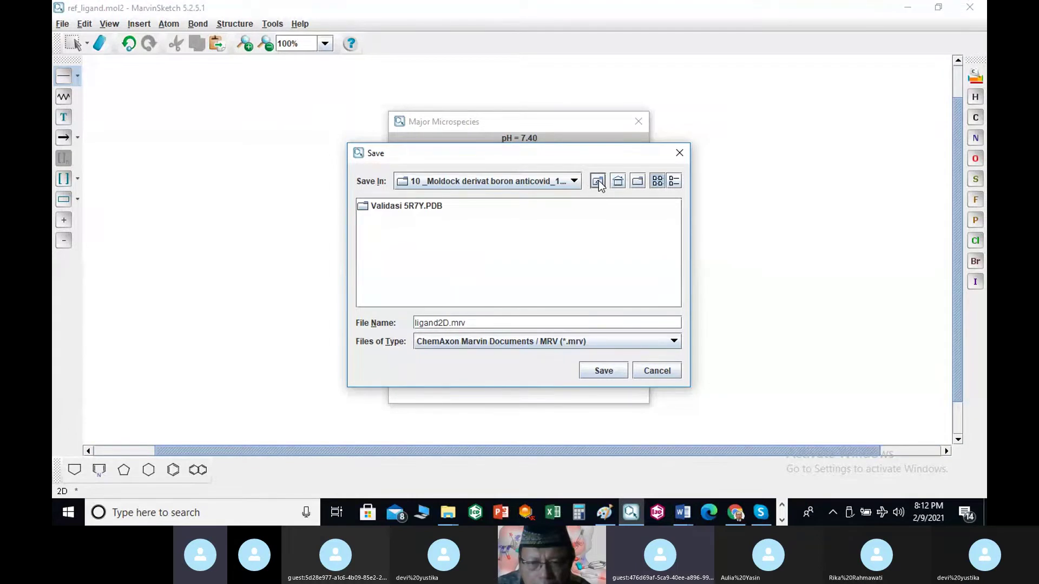
click(598, 181)
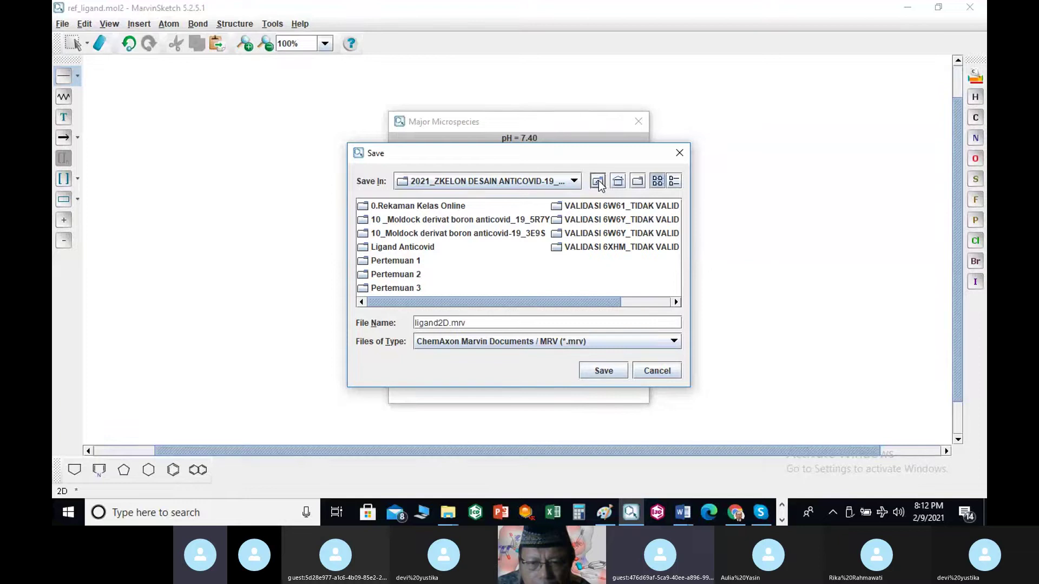
double_click(402, 289)
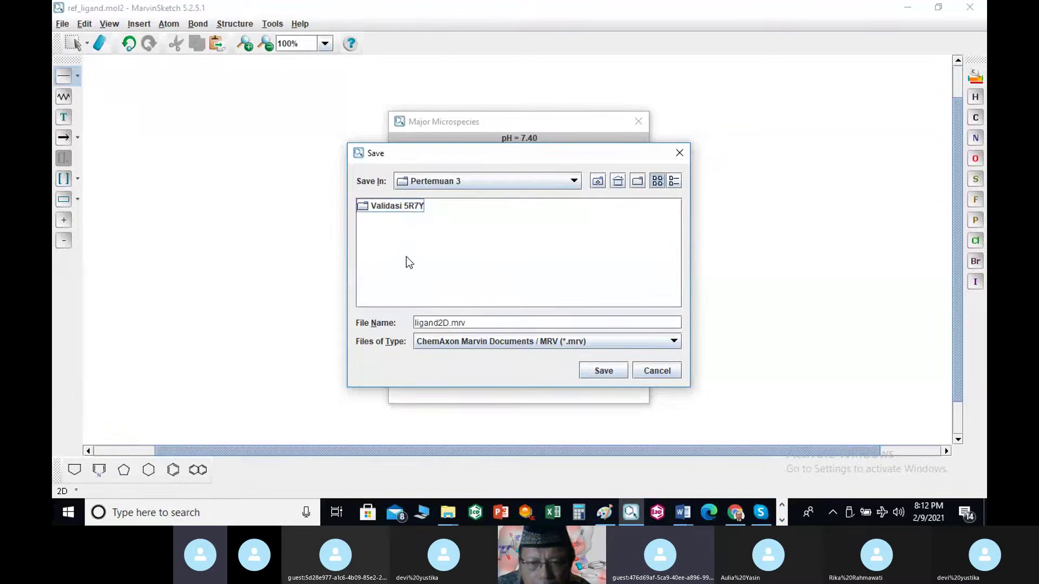
double_click(407, 206)
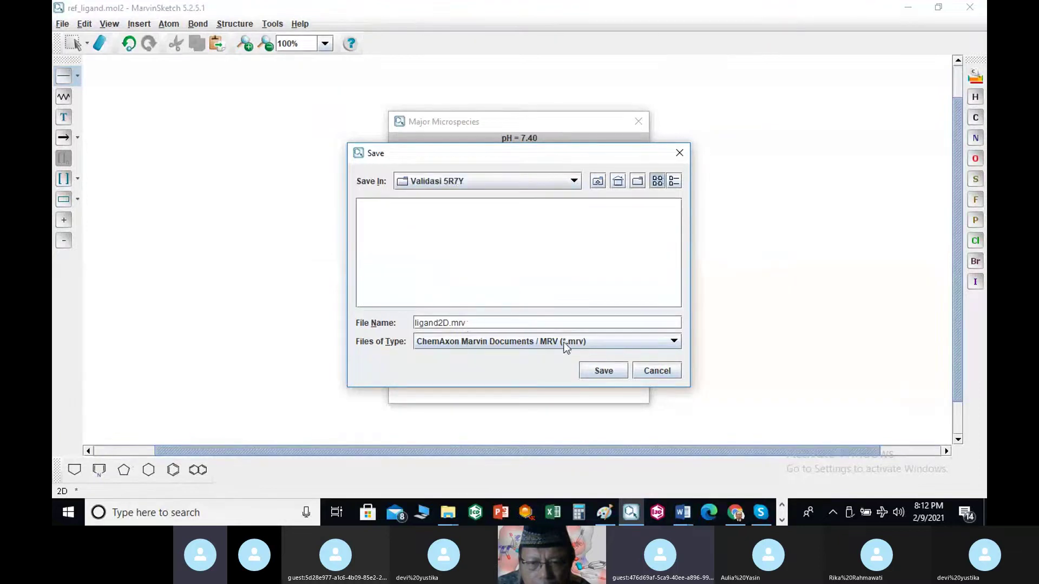
click(591, 373)
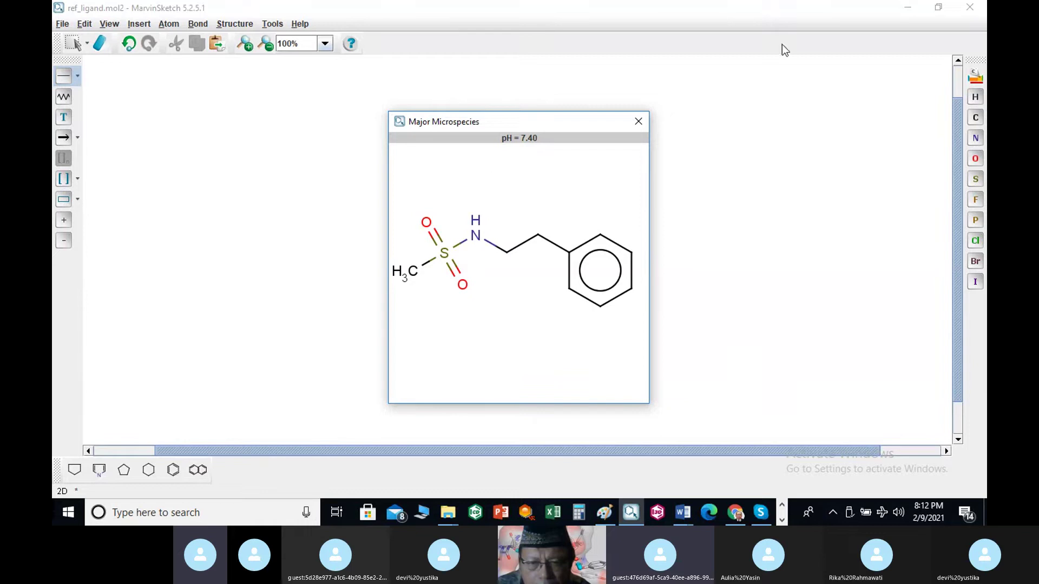
Step: Close the Major Microspecies result and its options, and clear the reference ligand from the drawing canvas
click(638, 123)
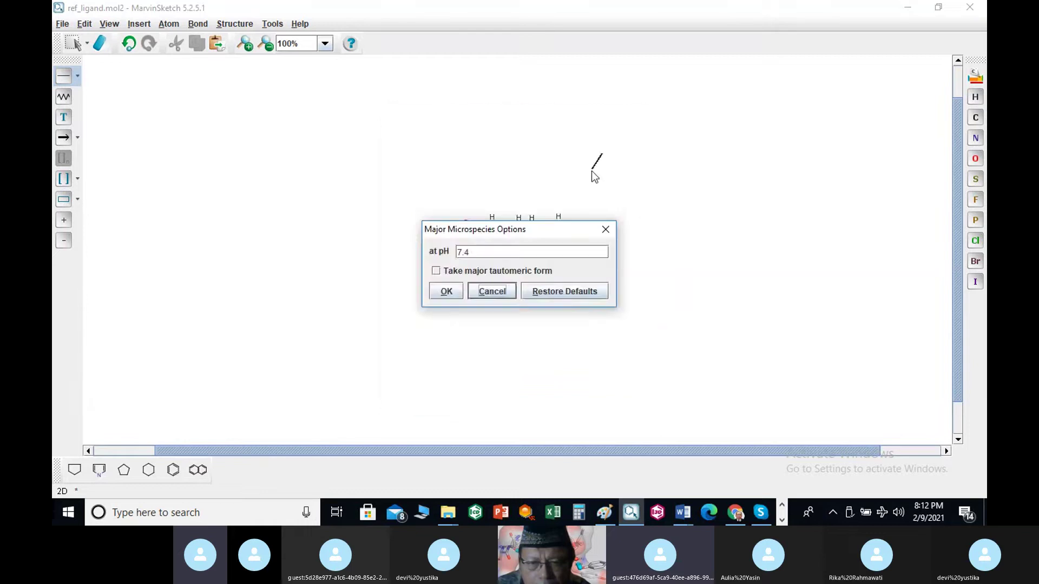
click(491, 292)
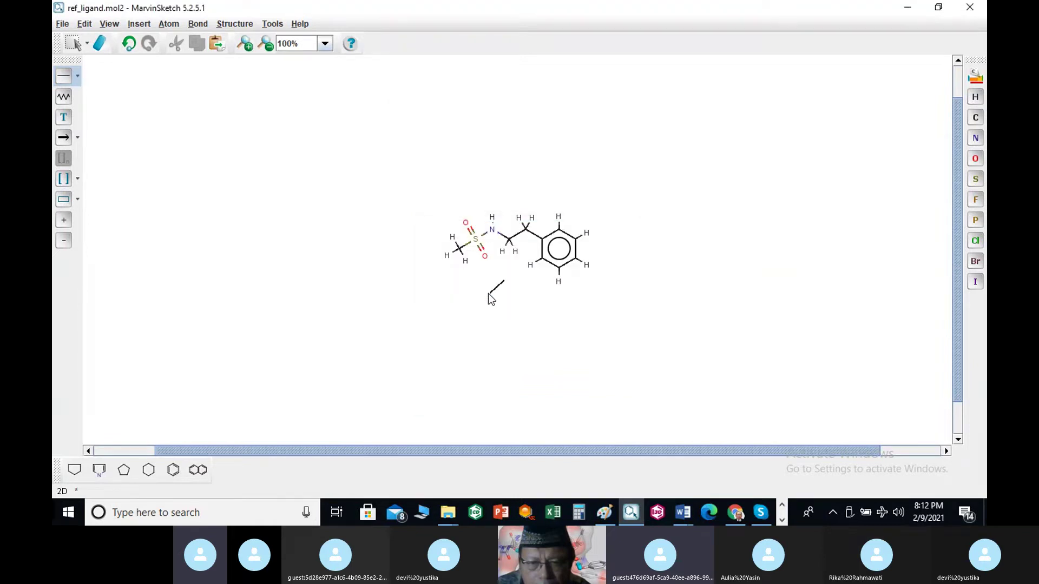
click(65, 25)
mouse_move(99, 37)
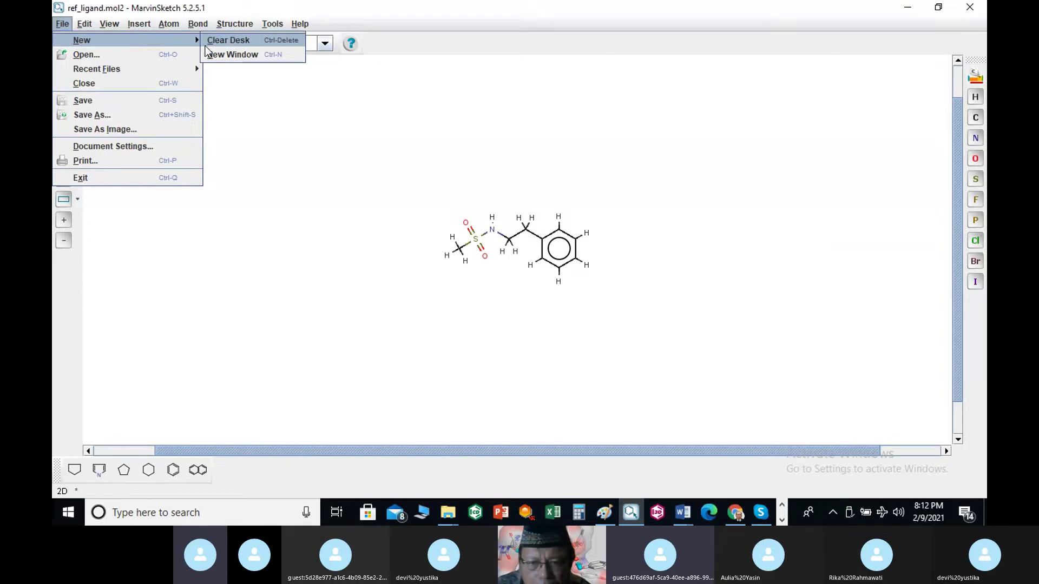
click(221, 42)
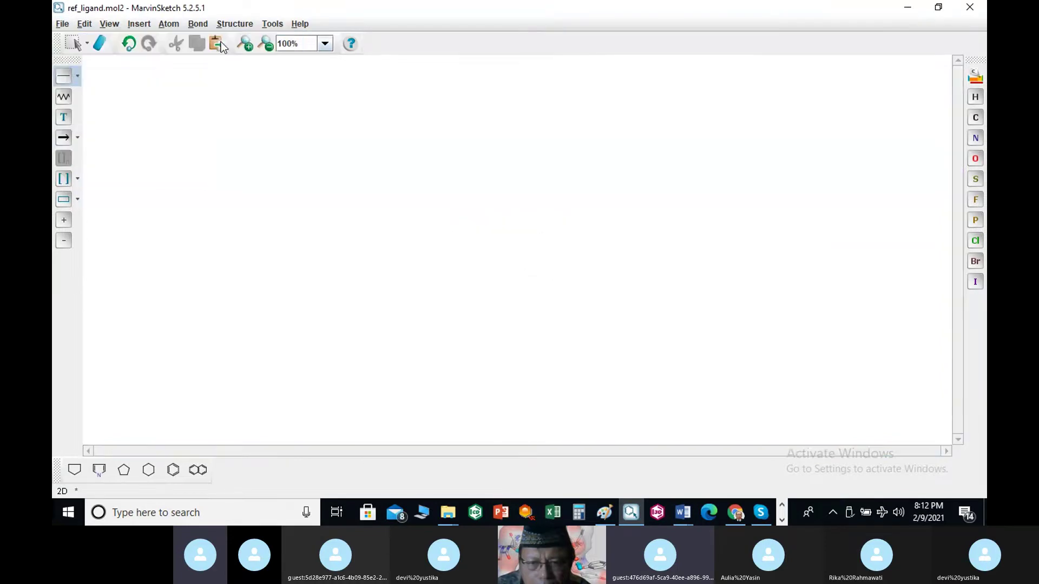
Step: Open ligand2D.mrv from the Validasi 5R7Y folder
click(63, 24)
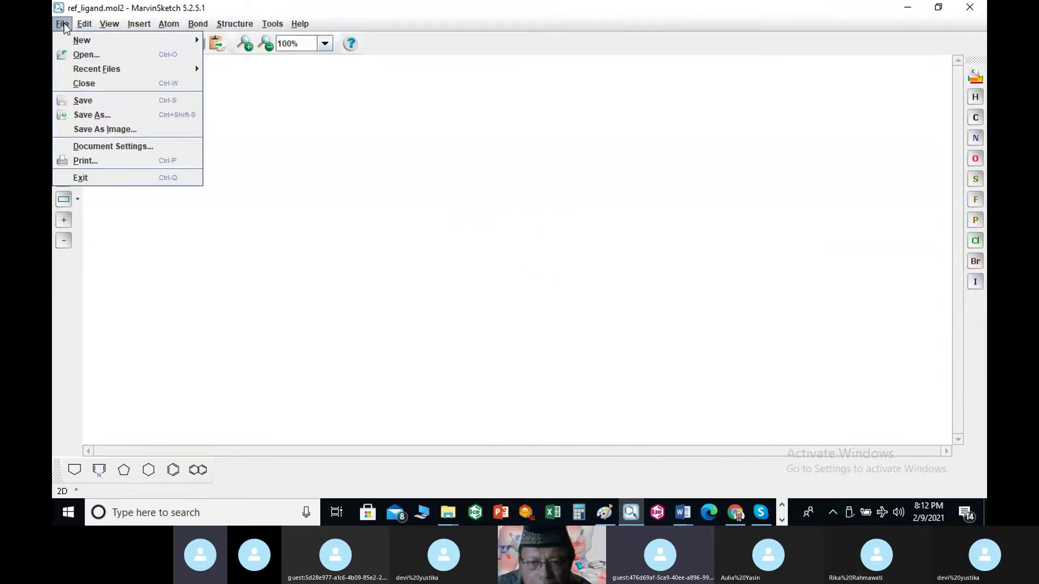
click(87, 56)
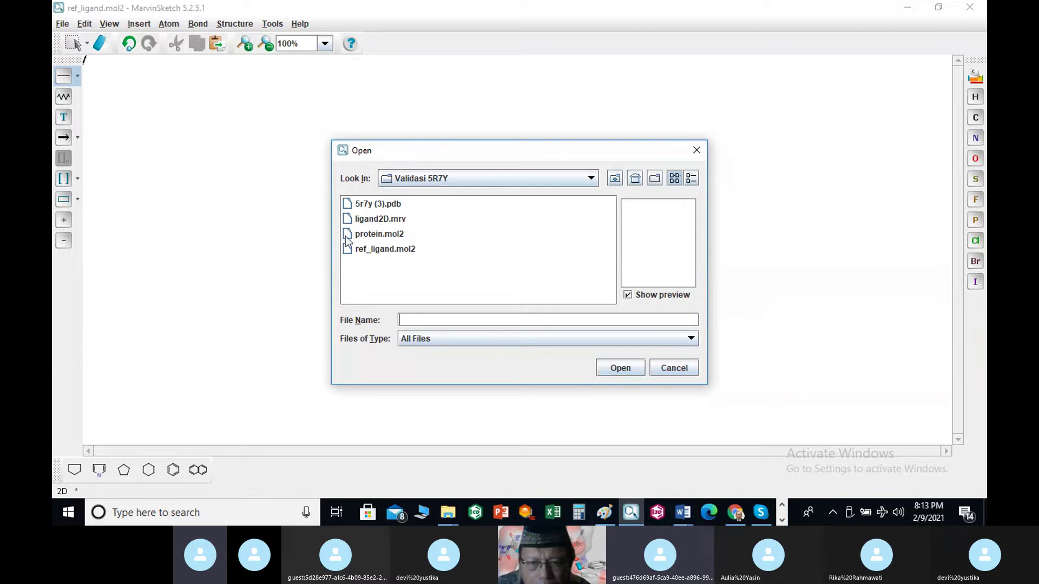
click(376, 219)
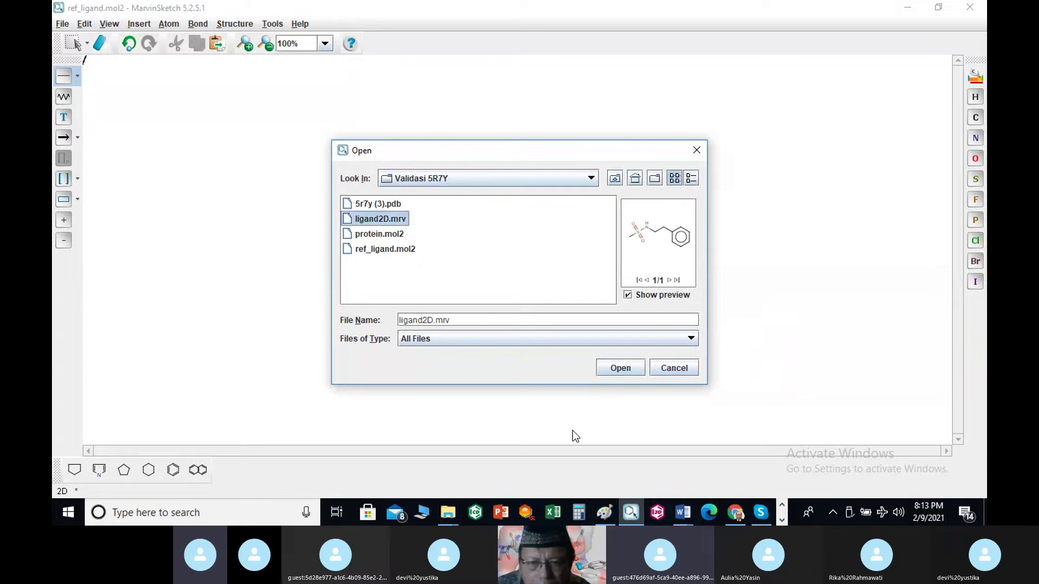
click(622, 370)
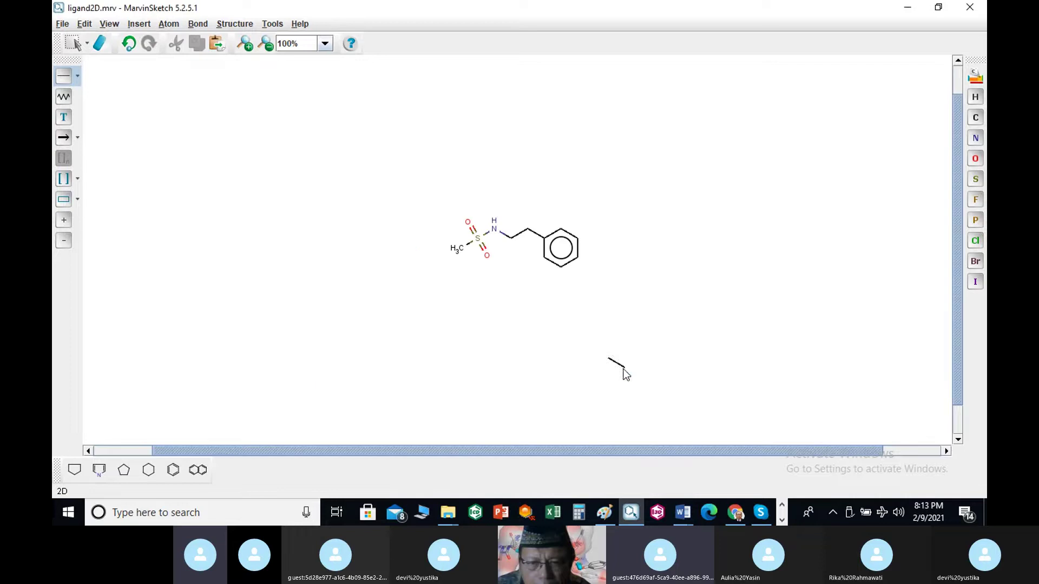
Step: Generate conformers of the protonated ligand with a maximum of 10 conformers, and dismiss the licence notice
click(278, 24)
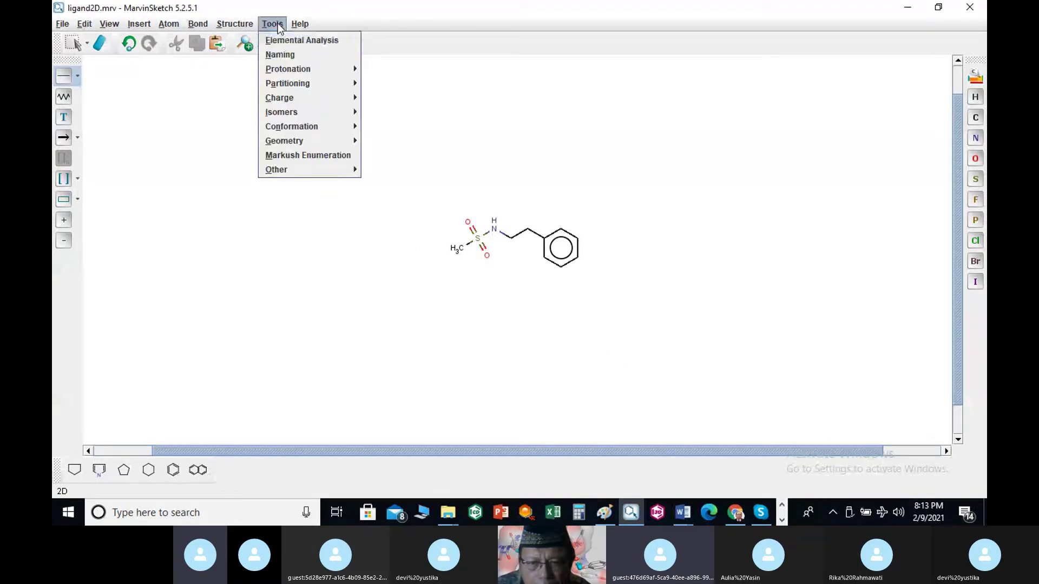
mouse_move(338, 128)
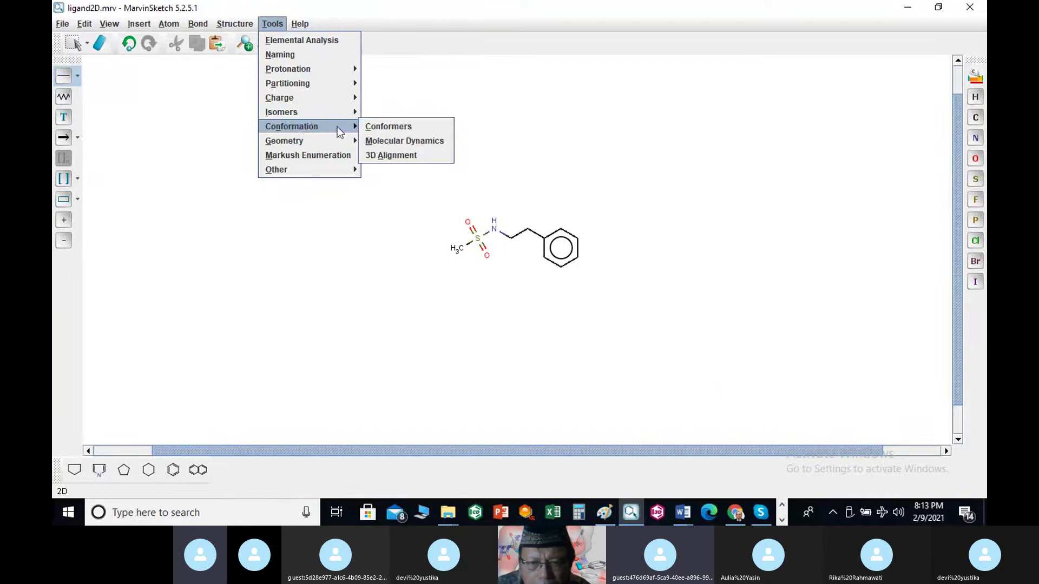
click(375, 127)
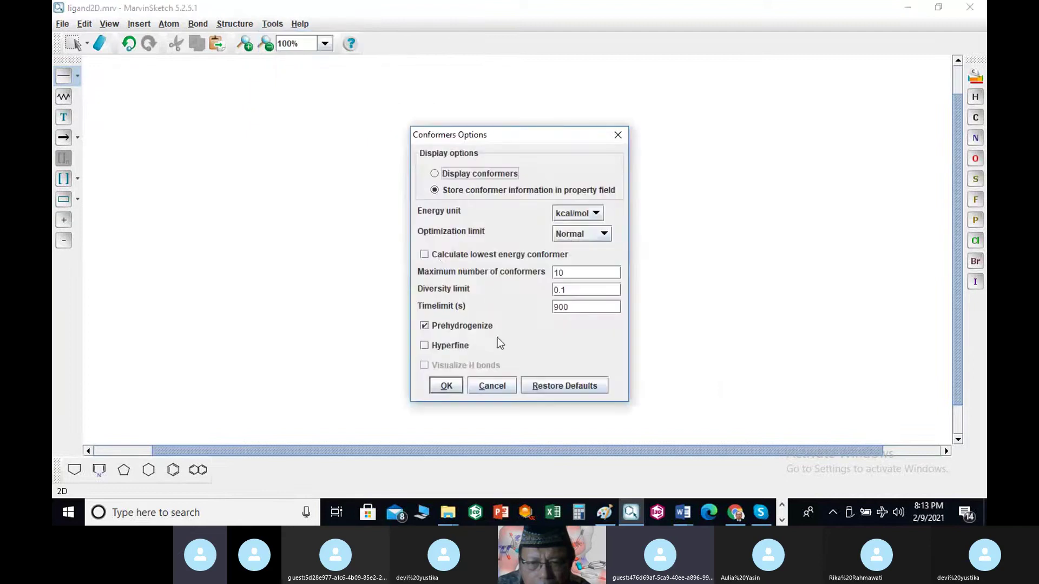
click(446, 384)
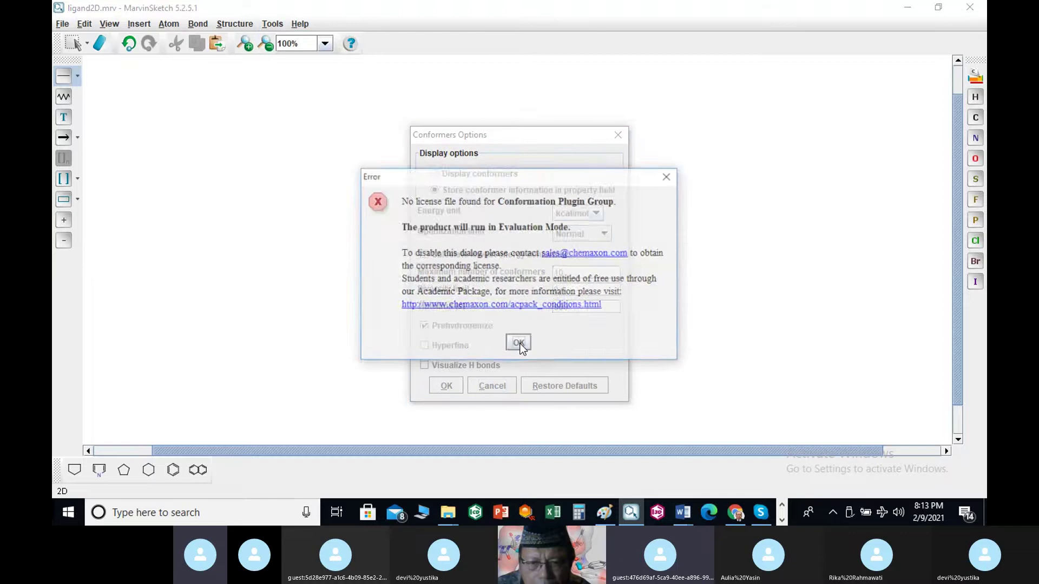
click(518, 344)
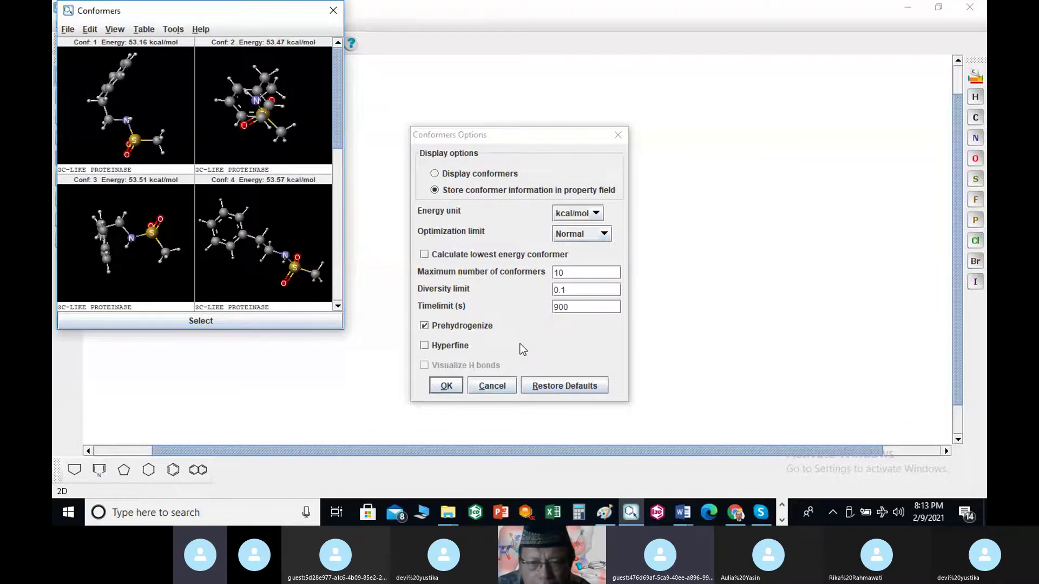
Step: Start saving the generated conformers and choose the Validasi 5R7Y folder inside Pertemuan 3 as destination
click(68, 30)
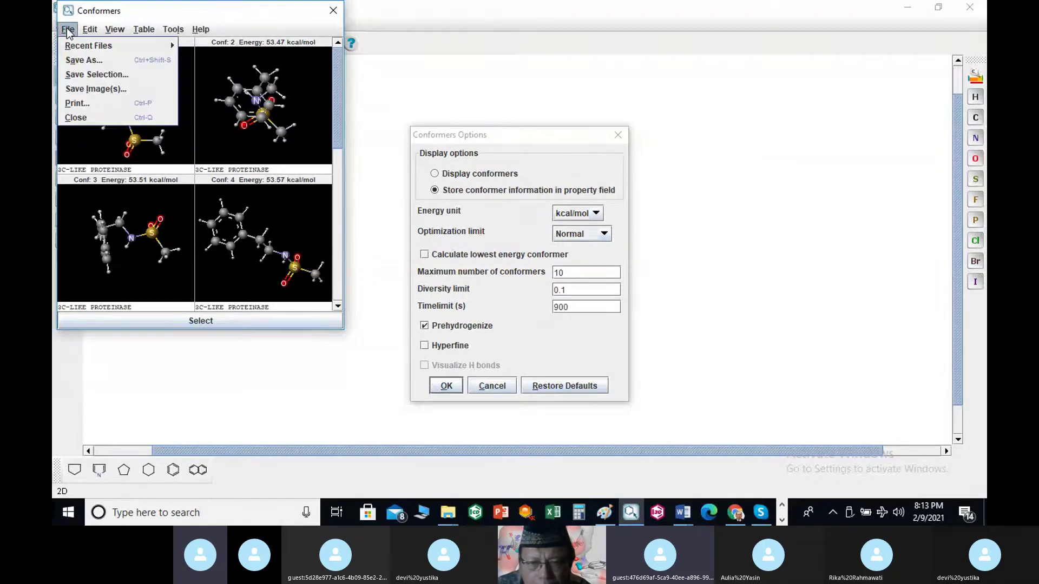
click(80, 61)
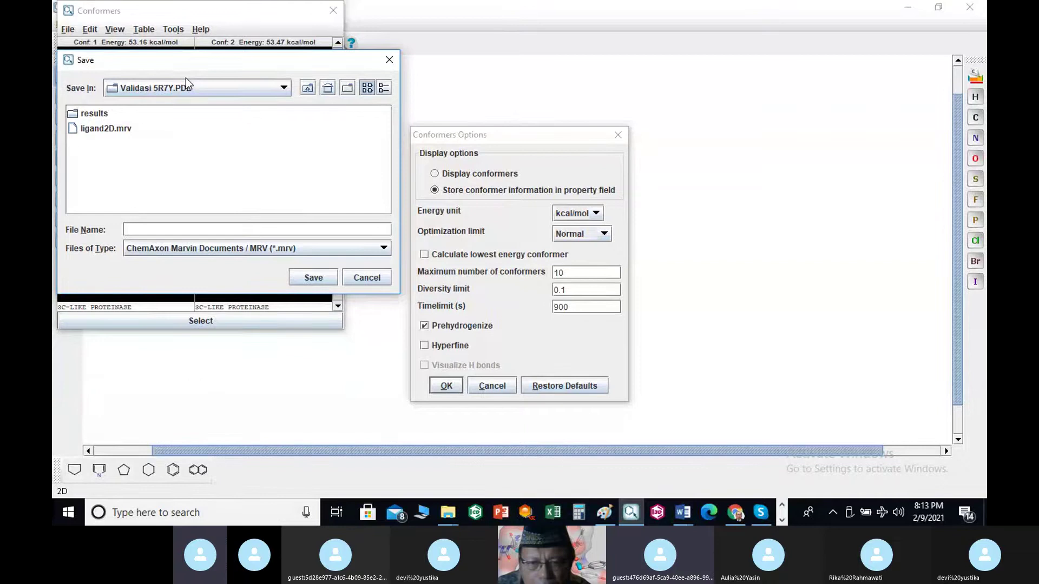
click(308, 88)
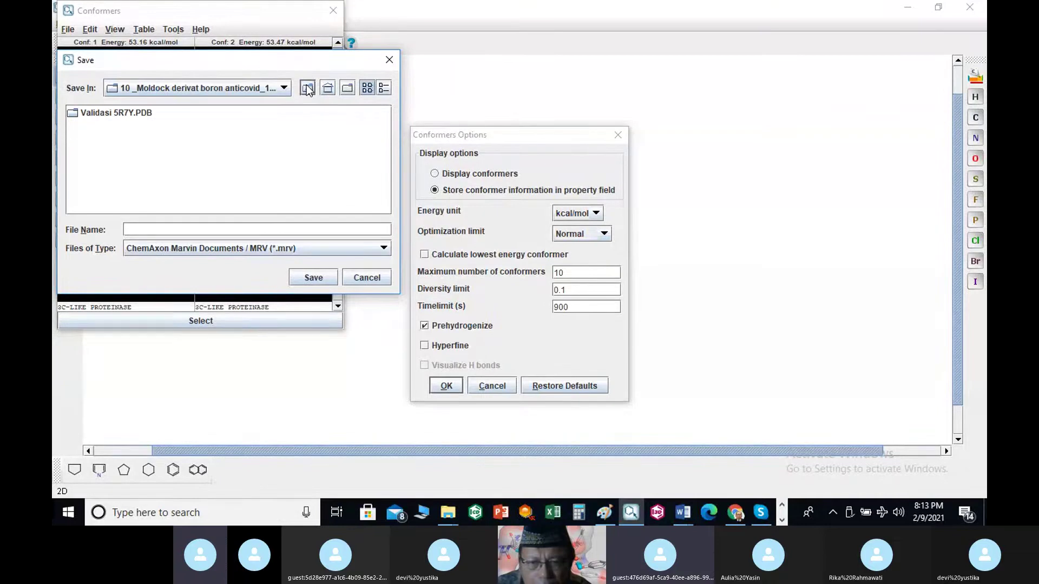
click(307, 89)
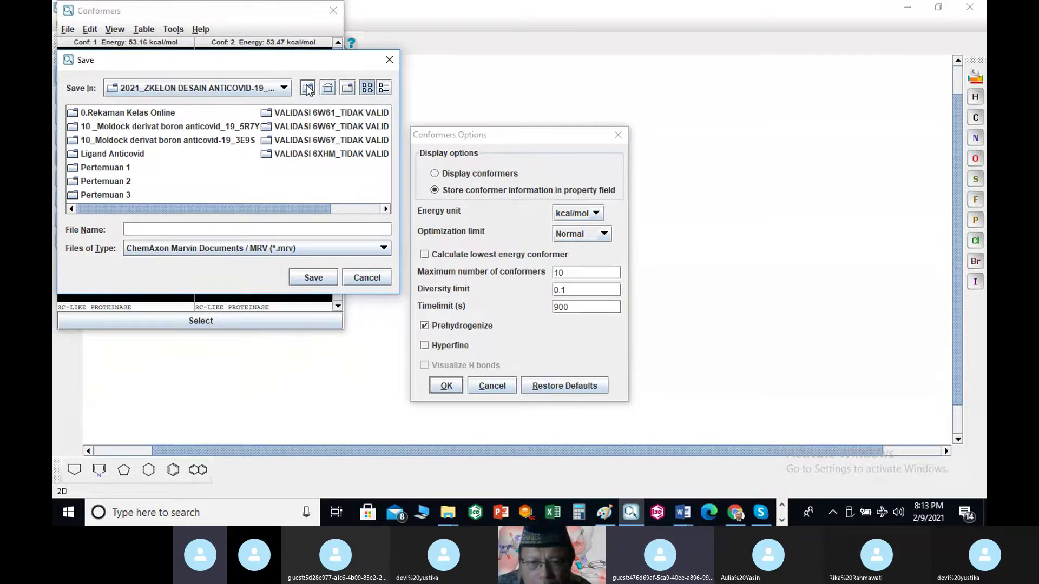
double_click(119, 194)
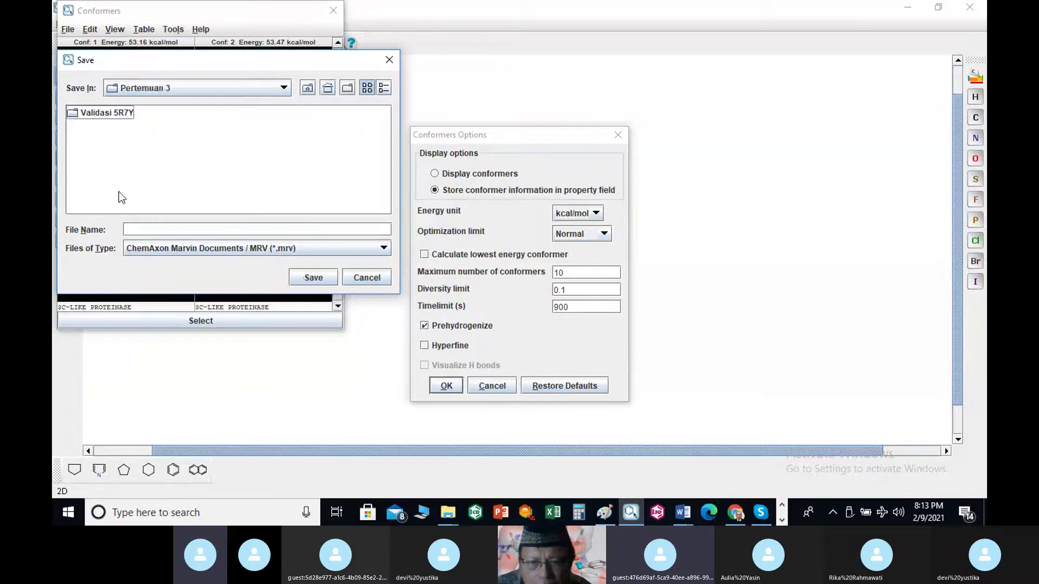
click(108, 113)
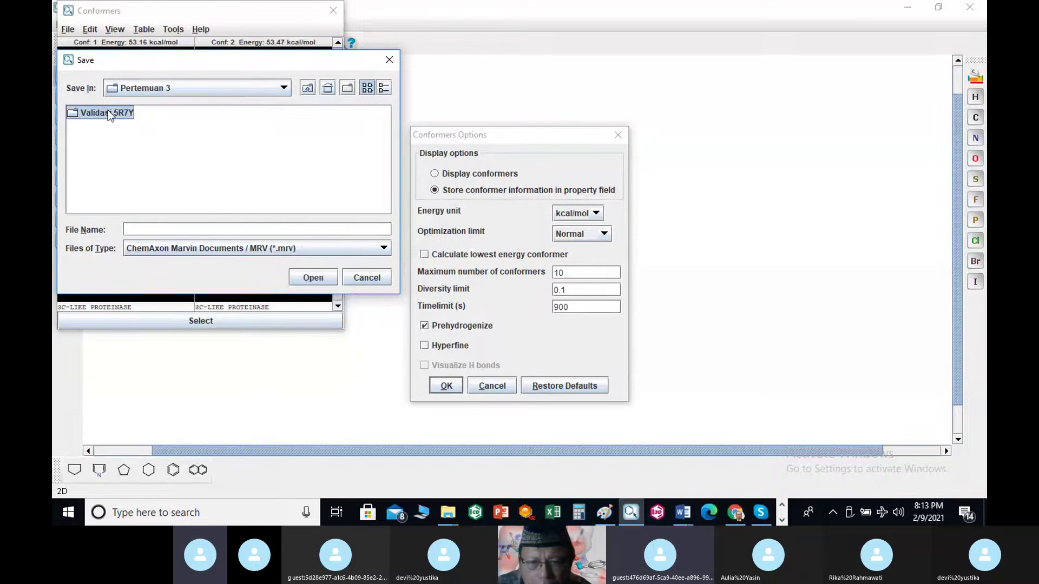
double_click(108, 113)
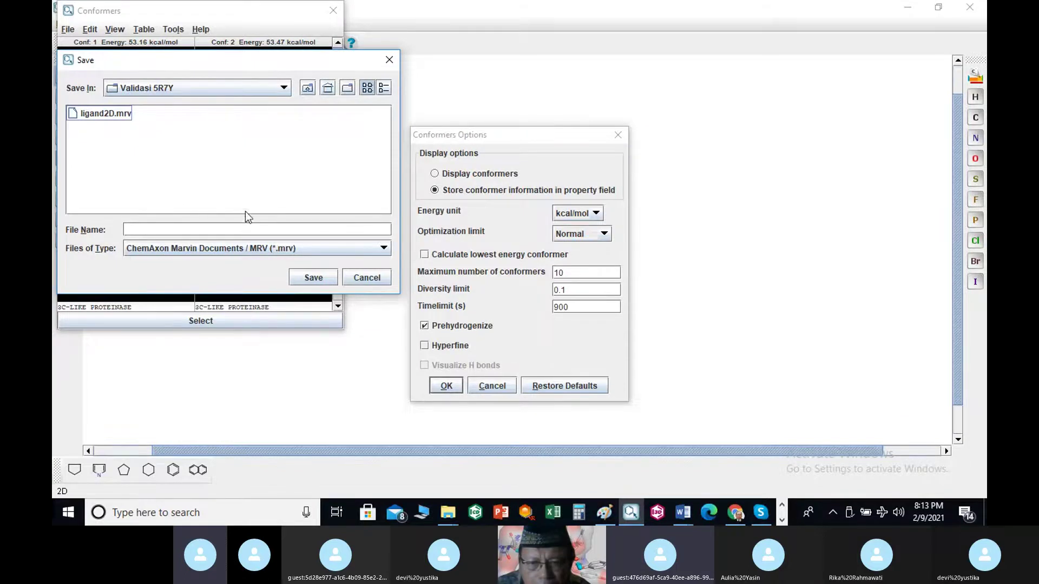
Step: Save the conformers in Tripos Mol2 format as ligand.mol2, and close the conformer results and options
click(382, 249)
drag(385, 292, 394, 338)
click(196, 304)
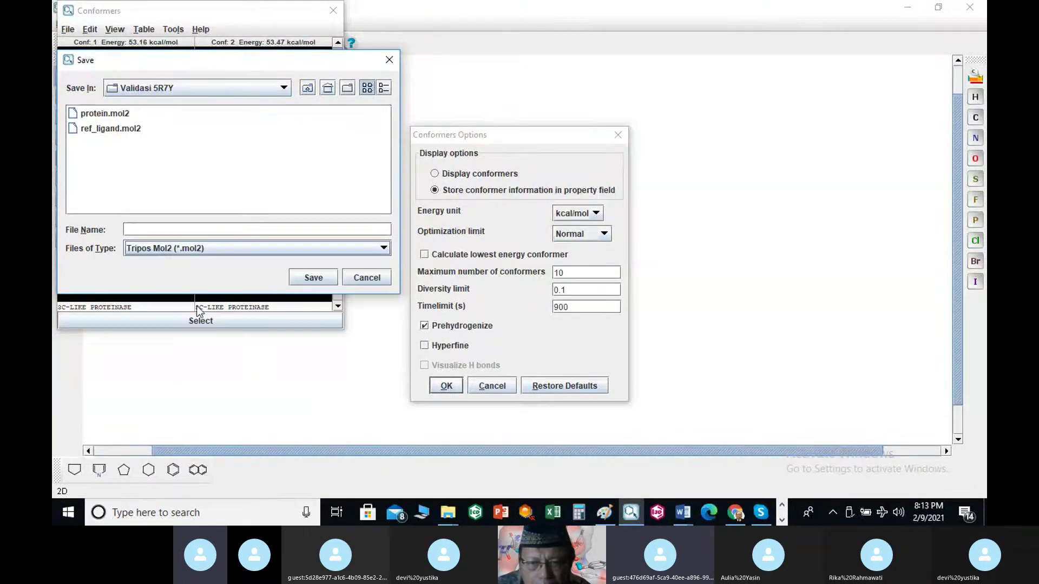
click(149, 232)
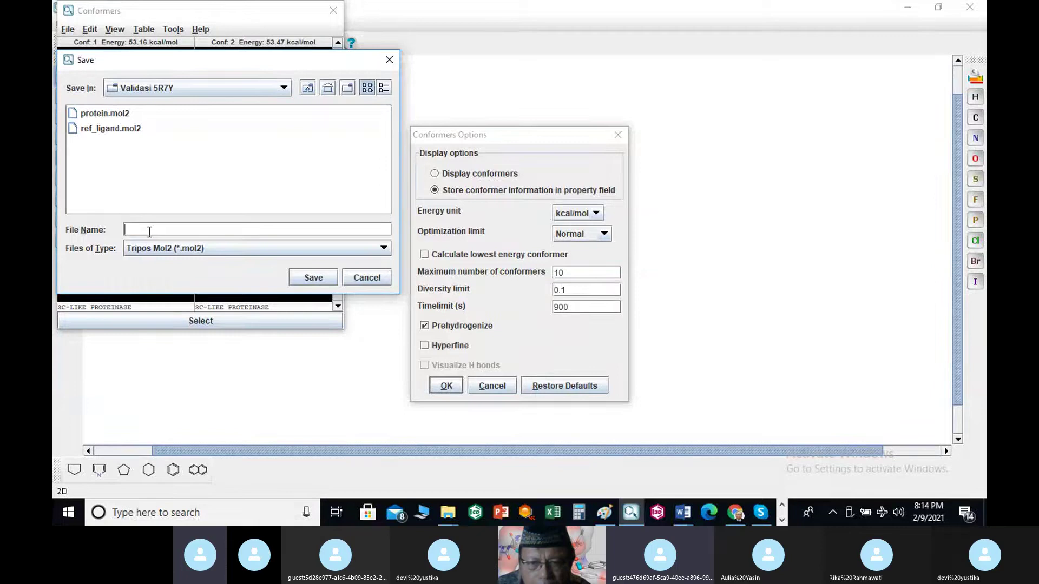
text(liga)
text(nd.mol2)
click(304, 277)
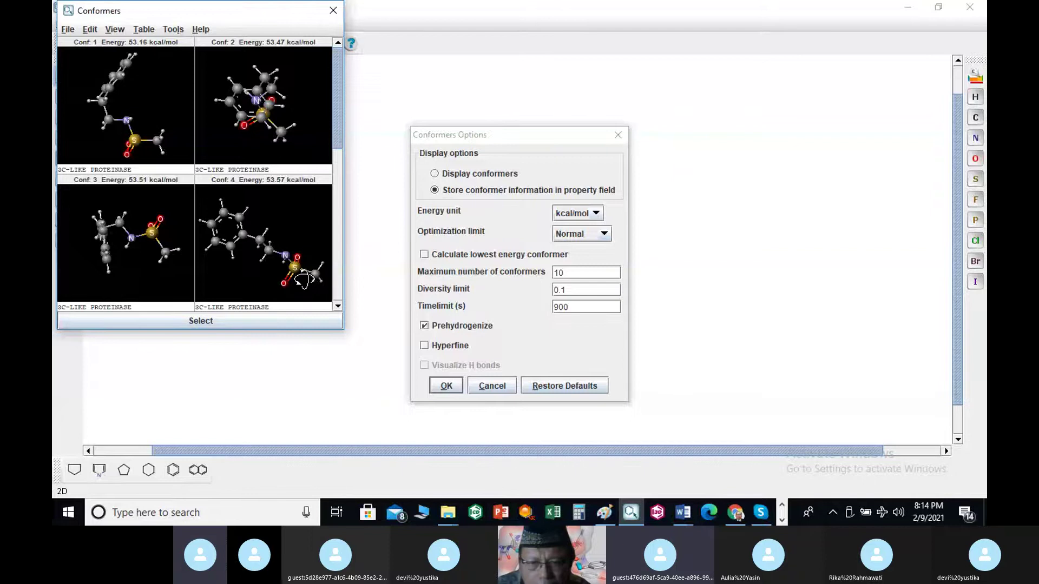
click(617, 137)
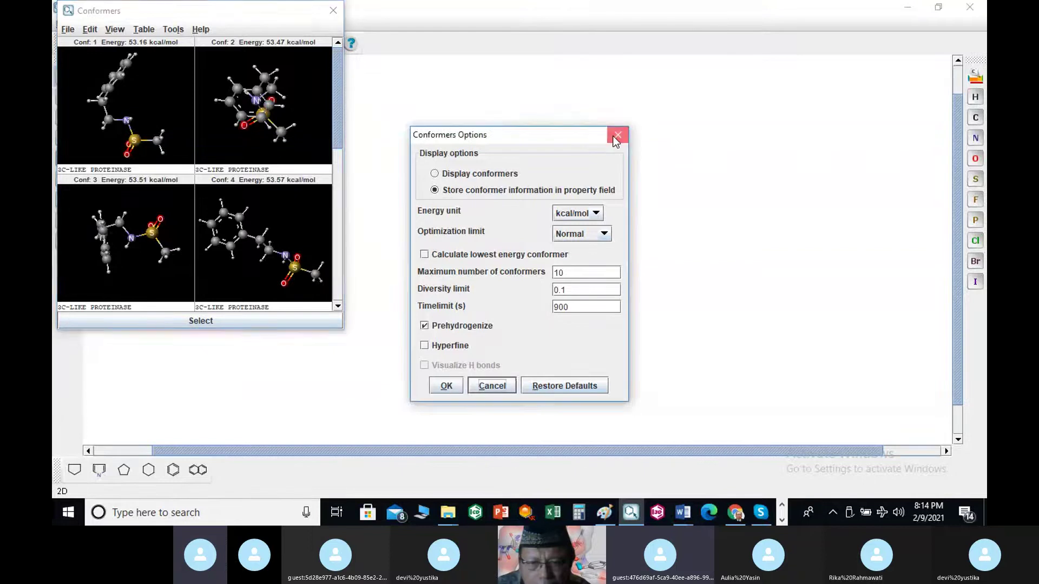
click(617, 136)
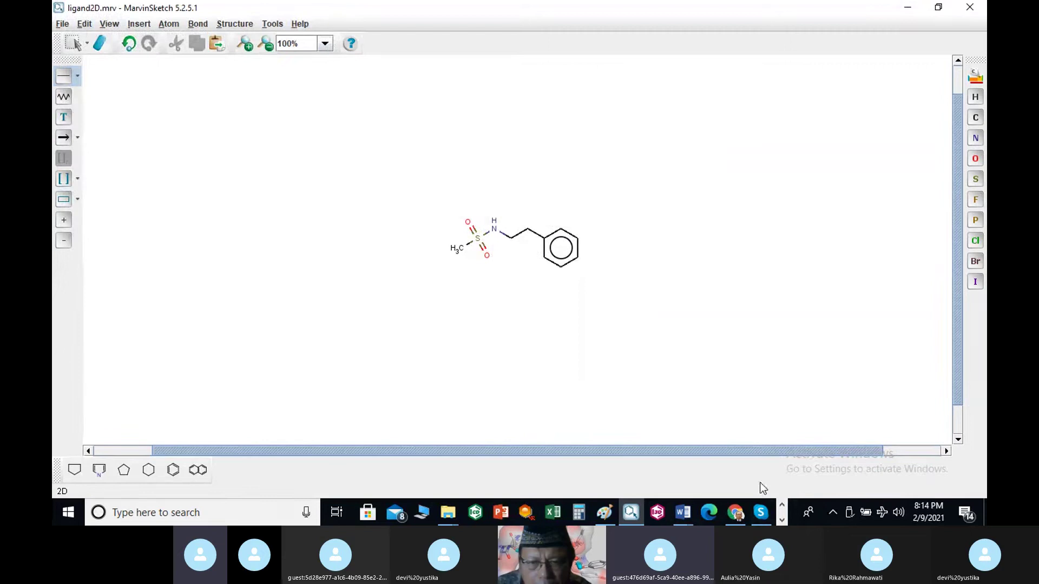
Step: Switch to File Explorer and copy cmd.exe, mingwm10.dll, pc_4pyp.txt and plants.exe from the Validasi 5R7Y.PDB folder
click(764, 512)
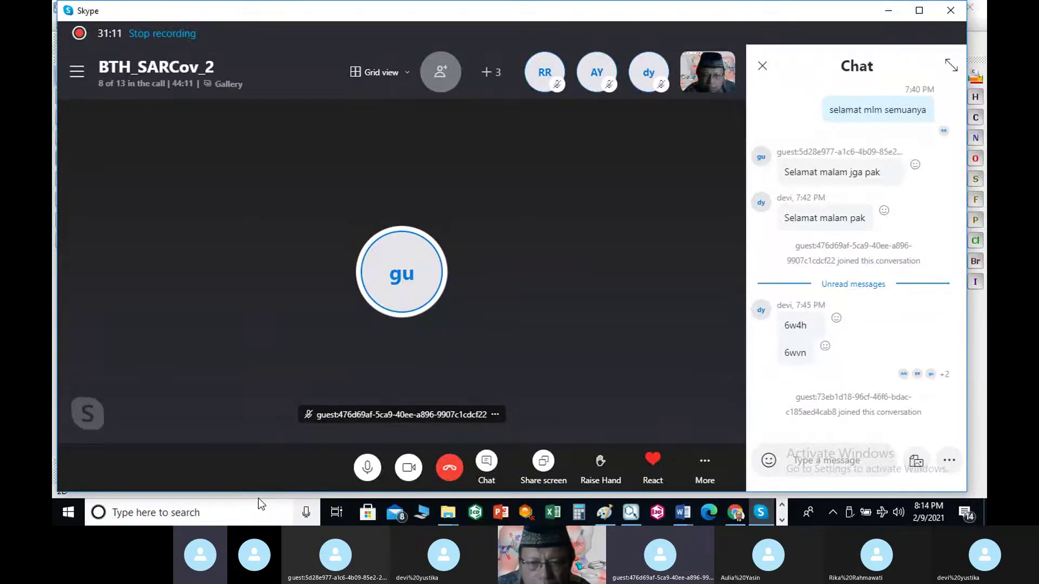
click(447, 512)
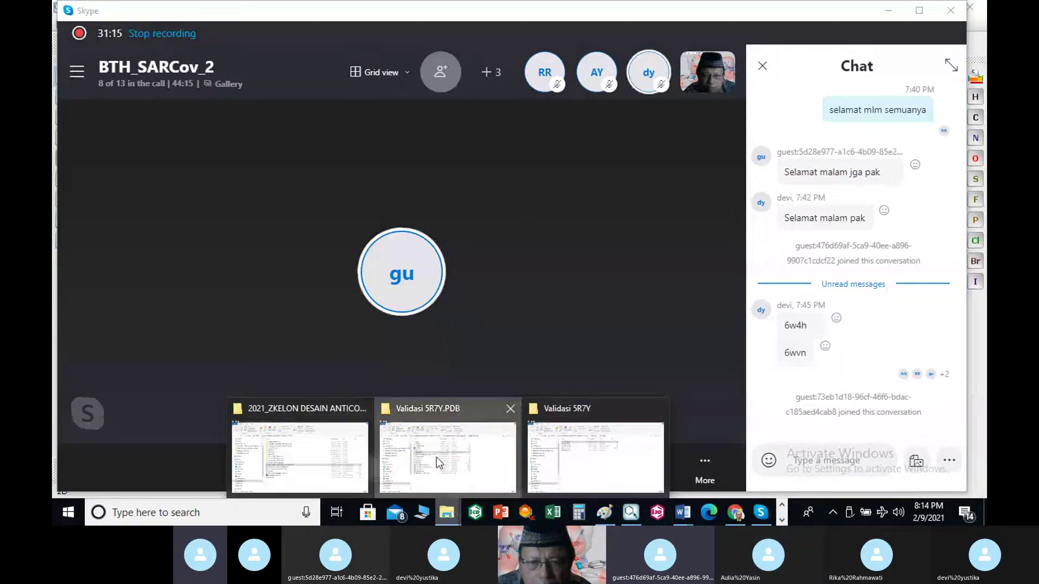
click(436, 456)
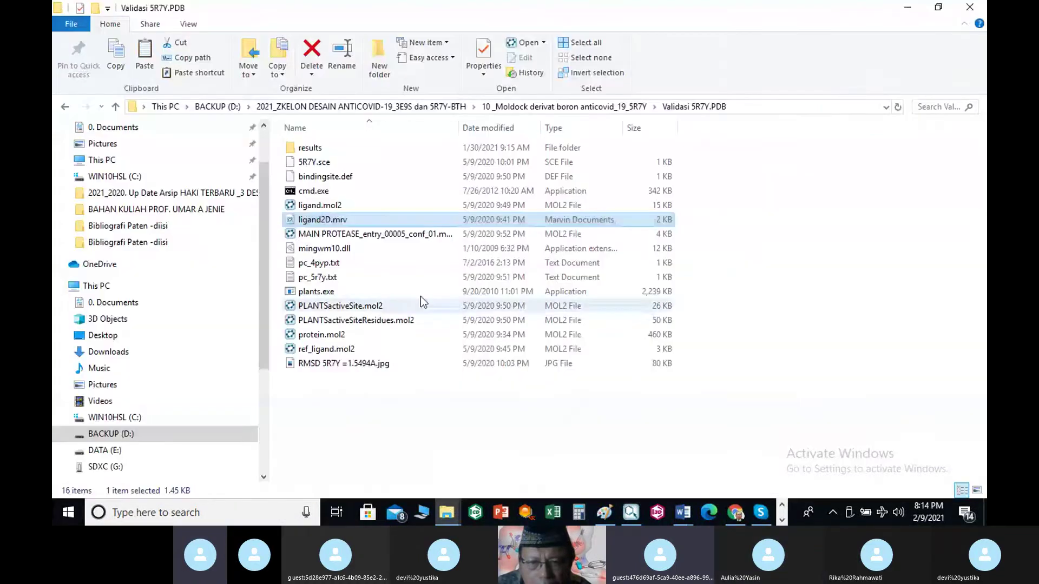
click(318, 193)
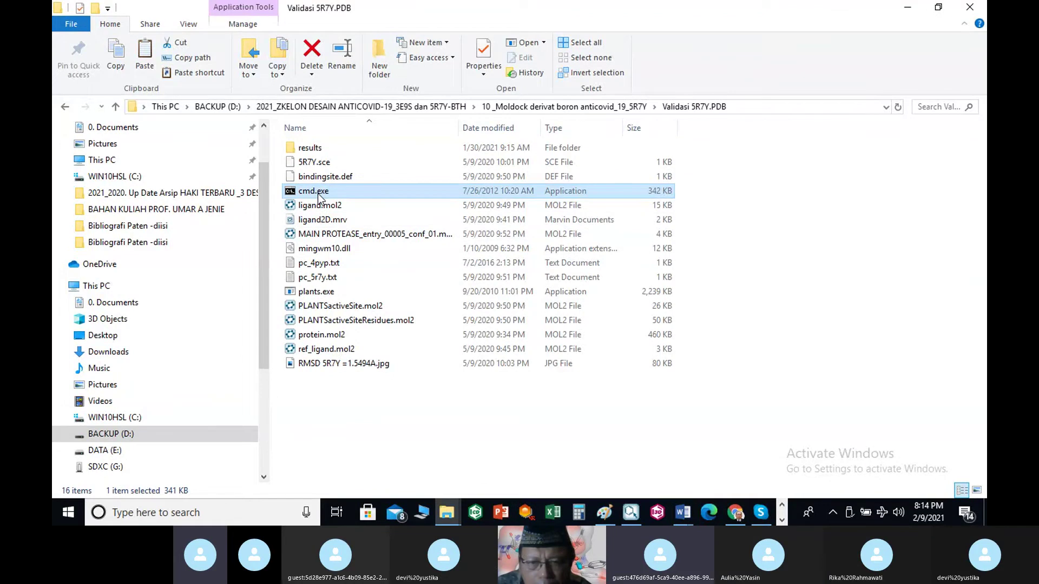
ctrl+click(322, 264)
ctrl+click(324, 250)
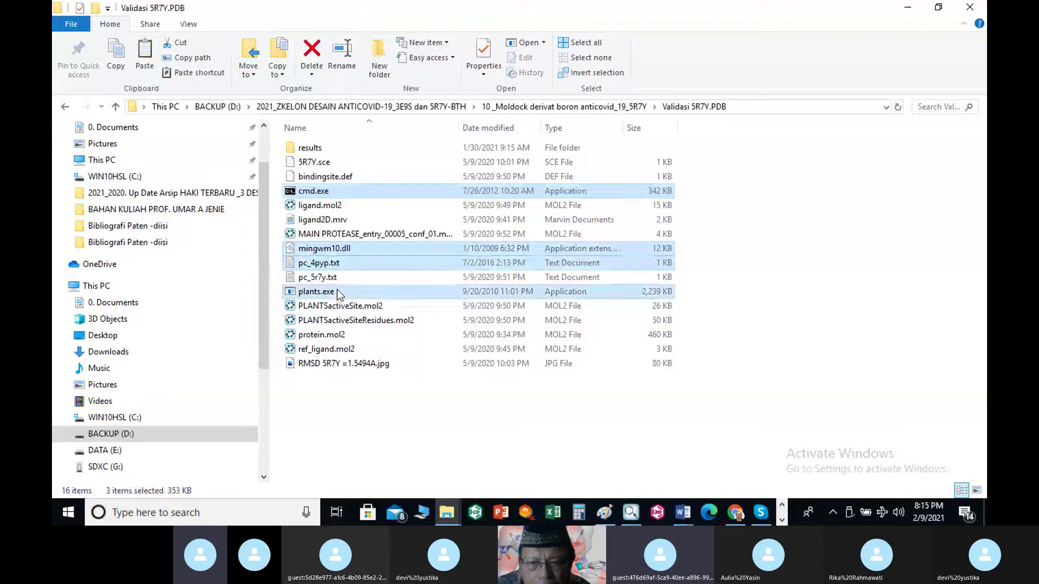
ctrl+click(338, 293)
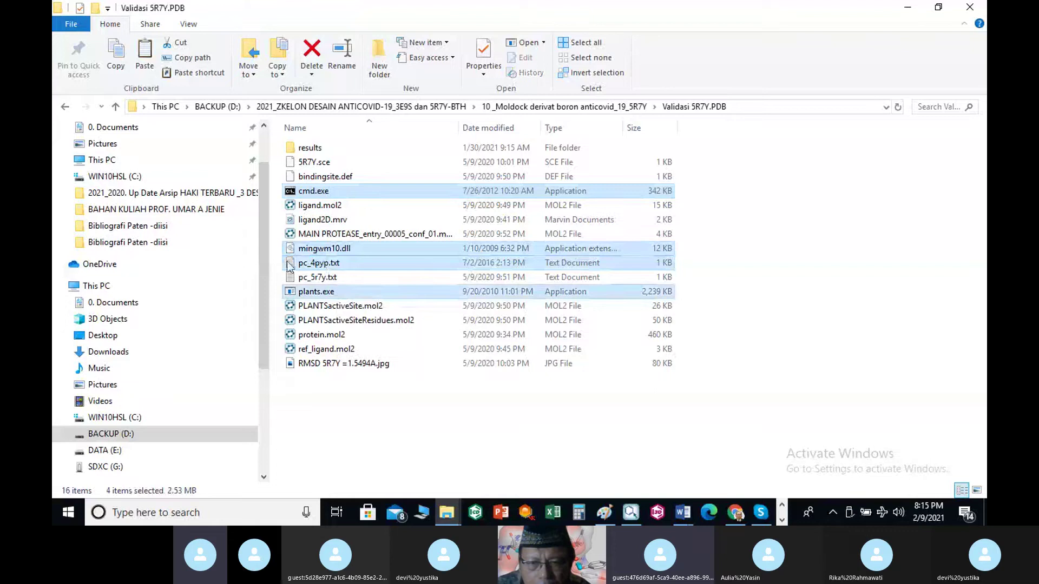
click(111, 70)
Step: Paste the copied files into the Validasi 5R7Y folder inside Pertemuan 3
click(116, 108)
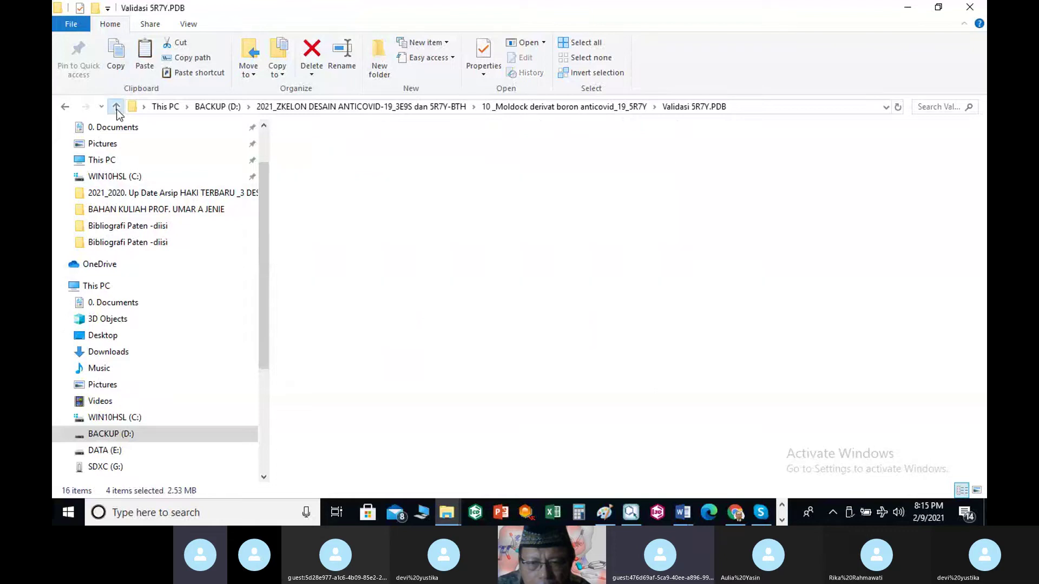
click(116, 108)
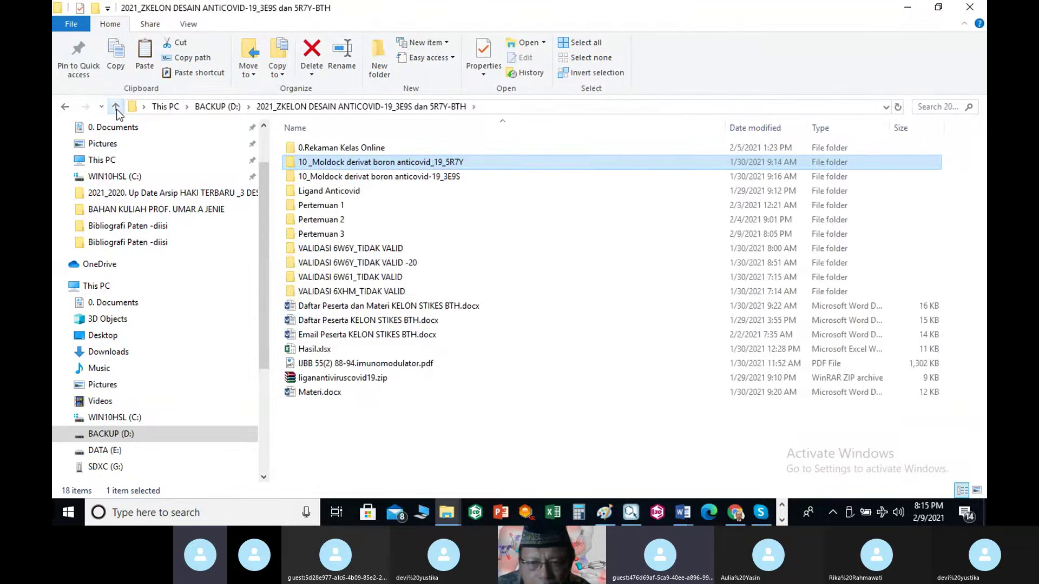
double_click(316, 233)
double_click(315, 148)
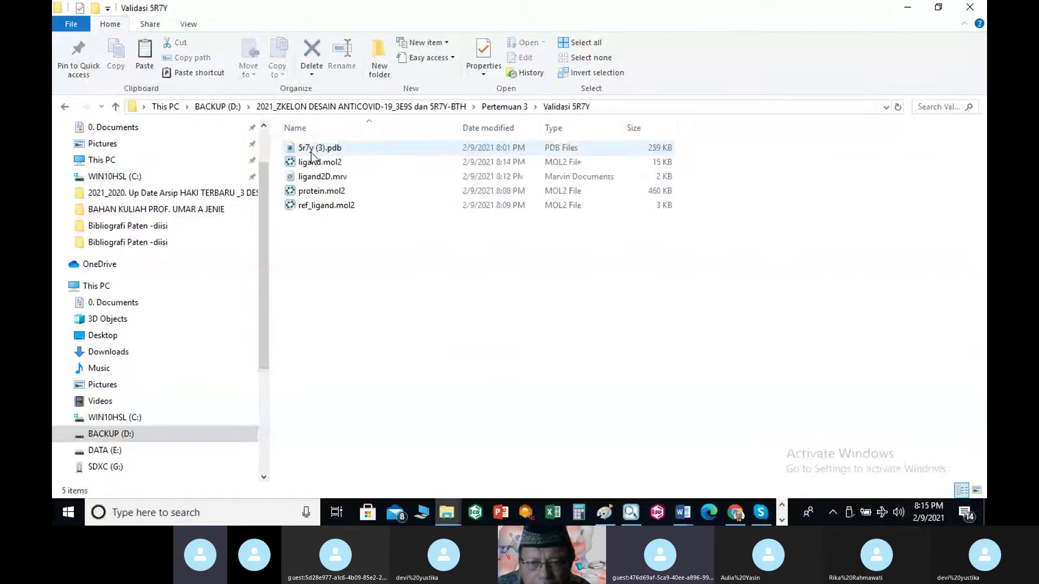
click(145, 52)
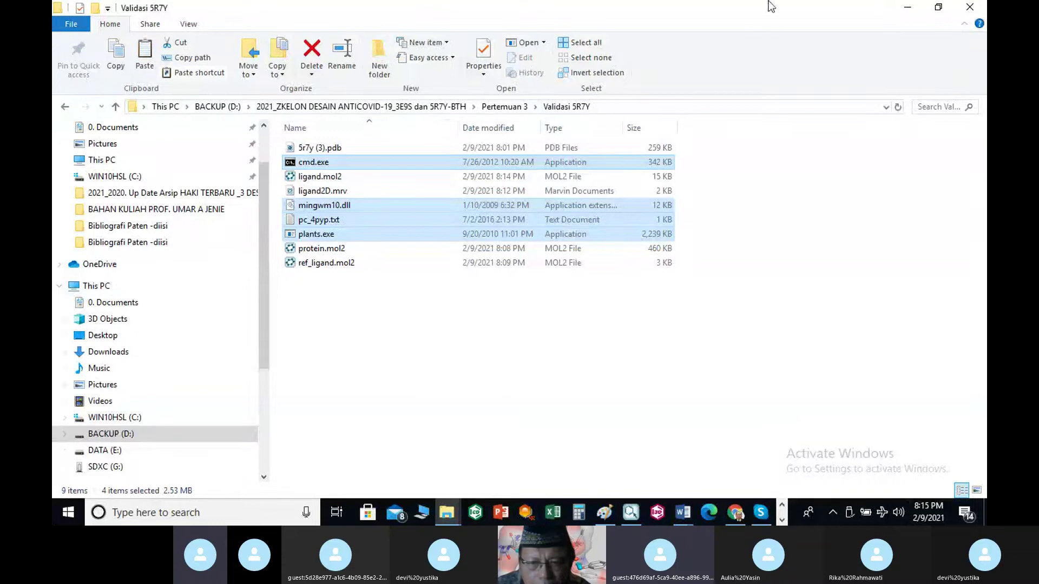
Step: Launch cmd.exe from the Validasi 5R7Y folder, run "plants --mode bind ref_ligand.mol2 5 protein.mol2", and minimize the console
double_click(301, 164)
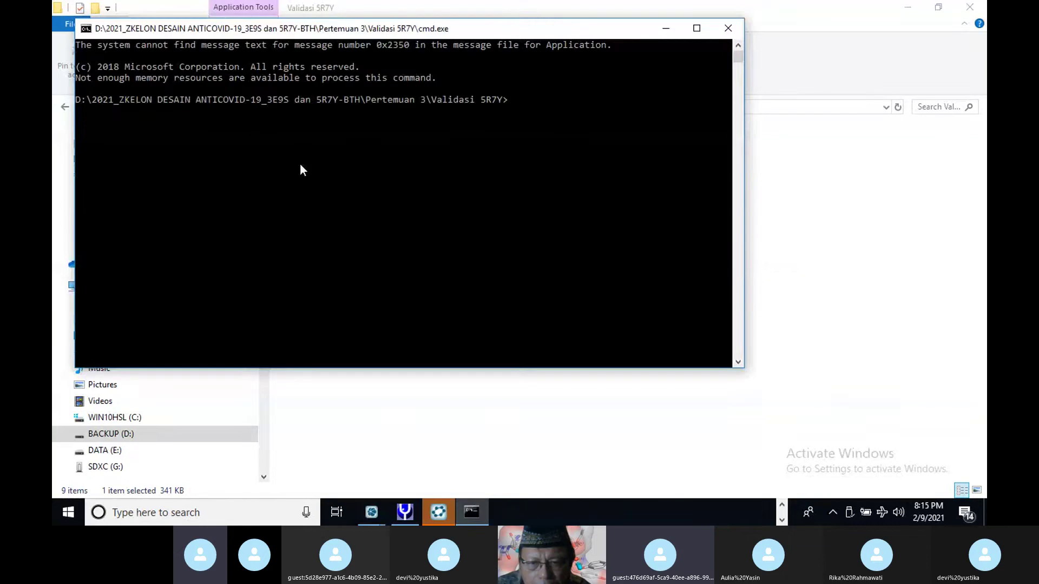
text(plants --mode bind ref_ligand)
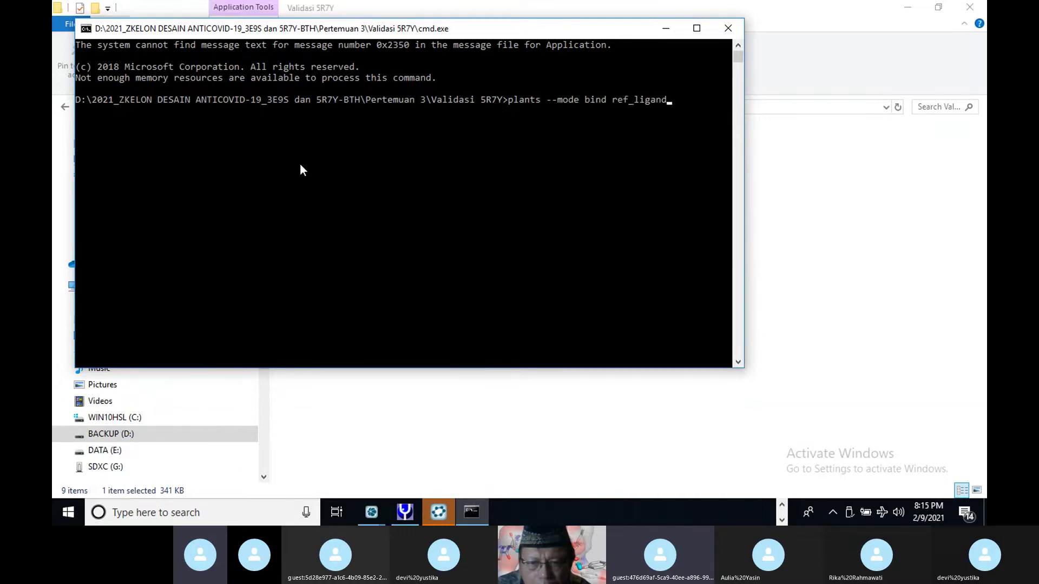
text(.mol2 5 protein.mol2)
key(Return)
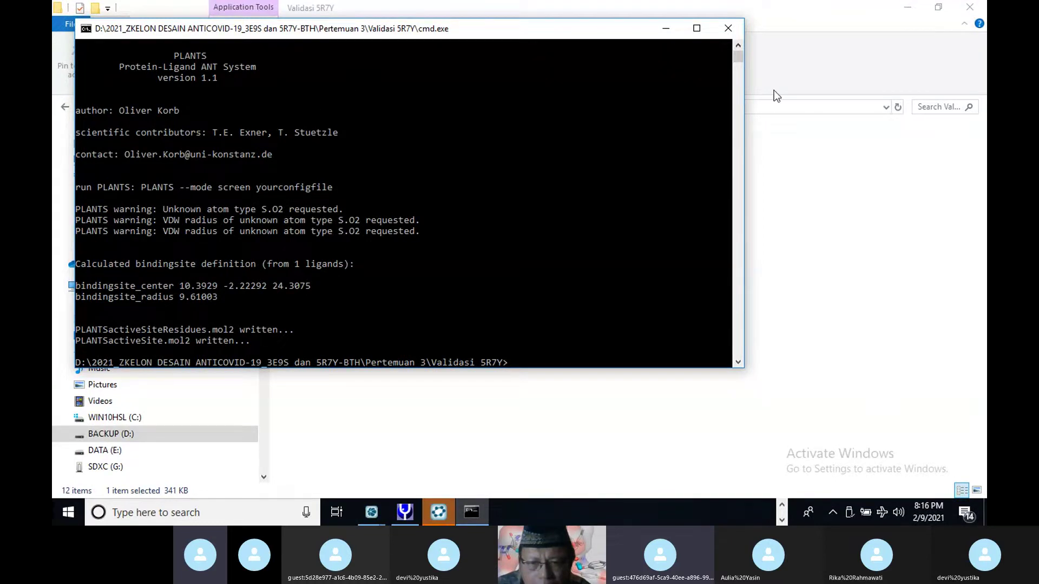
click(666, 30)
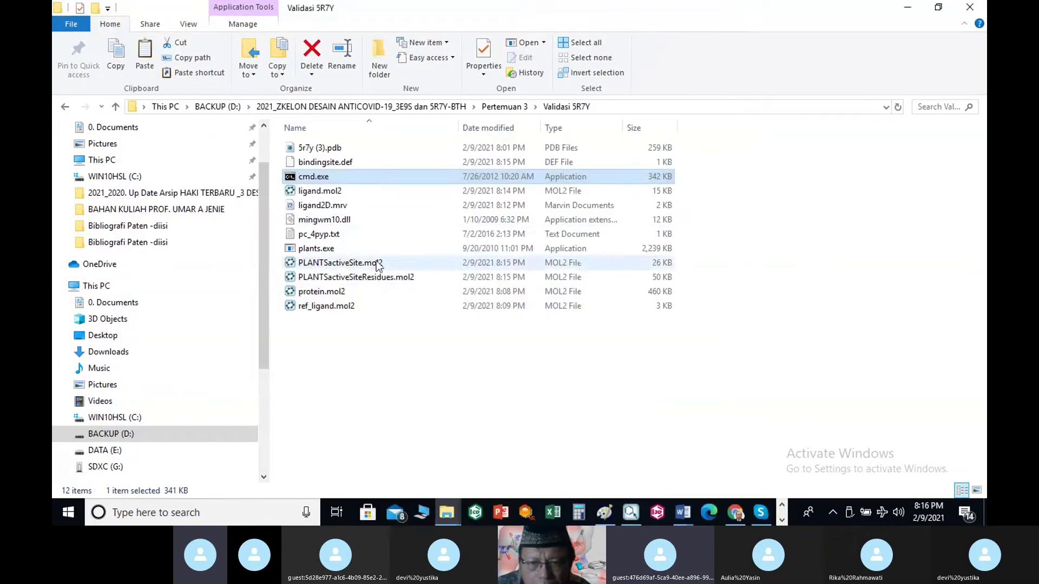
Step: Open ref_ligand.mol2 in Notepad++ and examine its atom and bond records
right_click(328, 310)
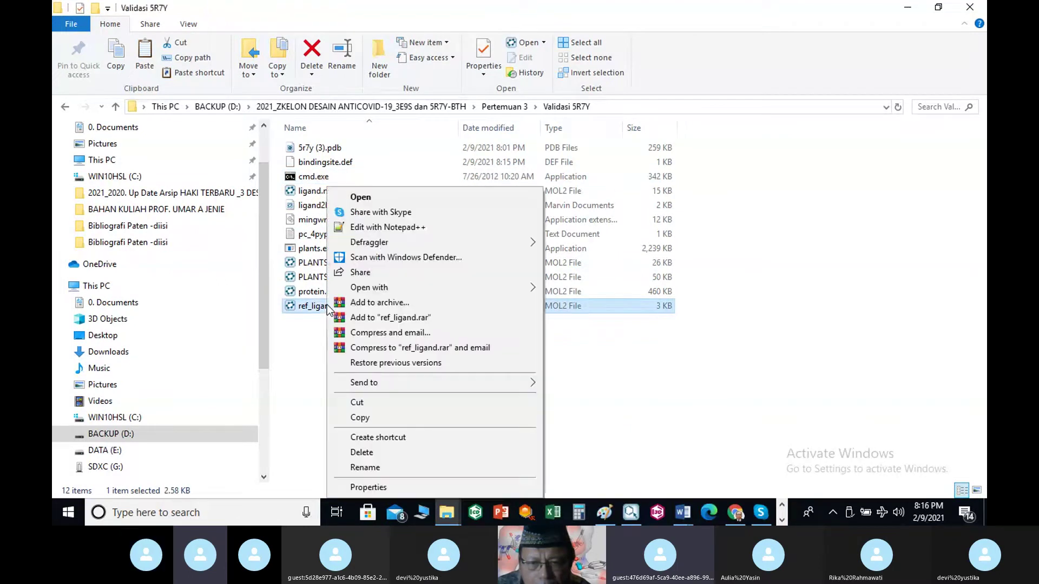
click(383, 243)
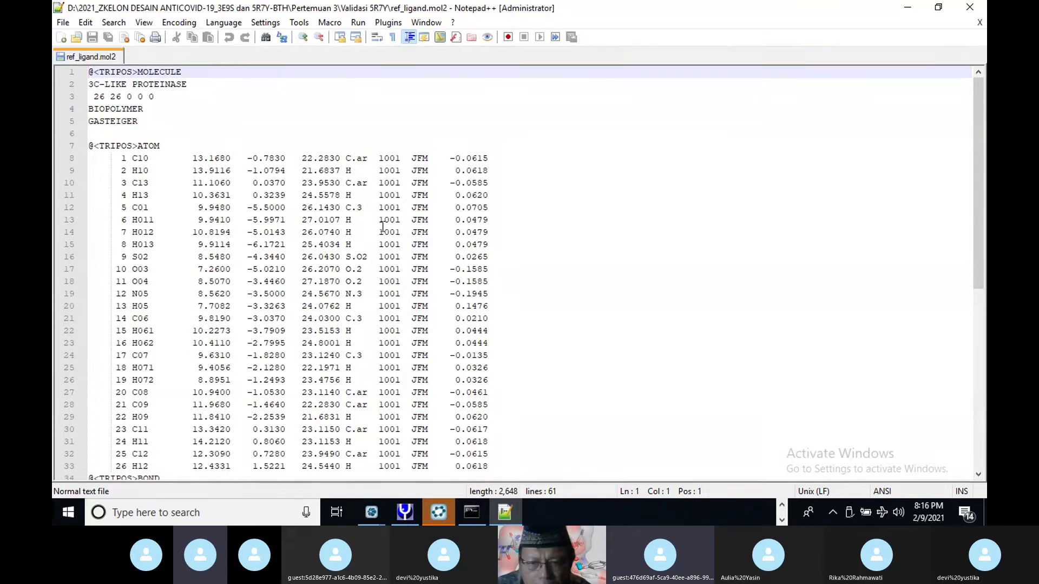
scroll(577, 243, down, 3)
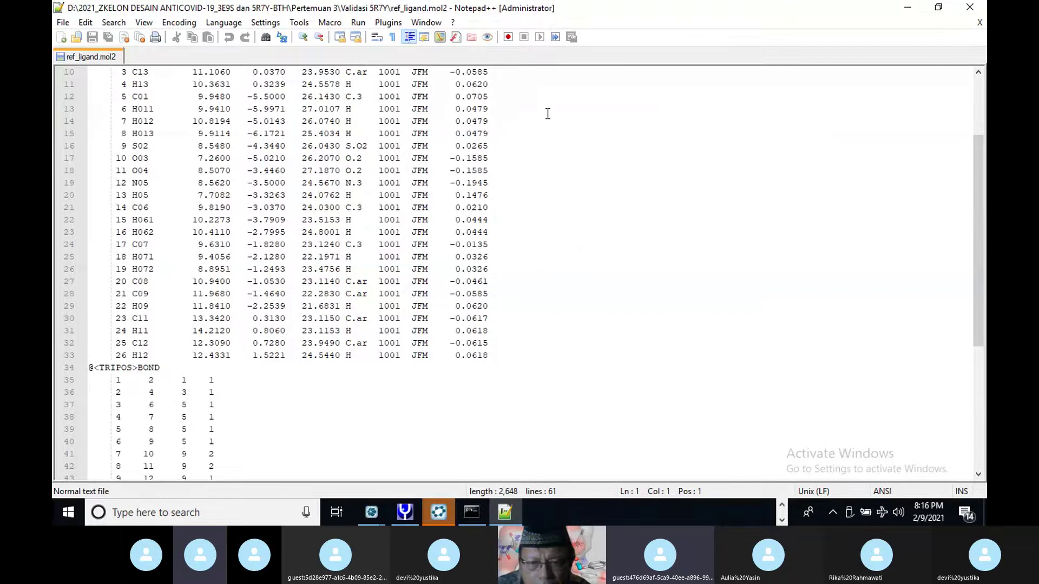
scroll(547, 113, up, 1)
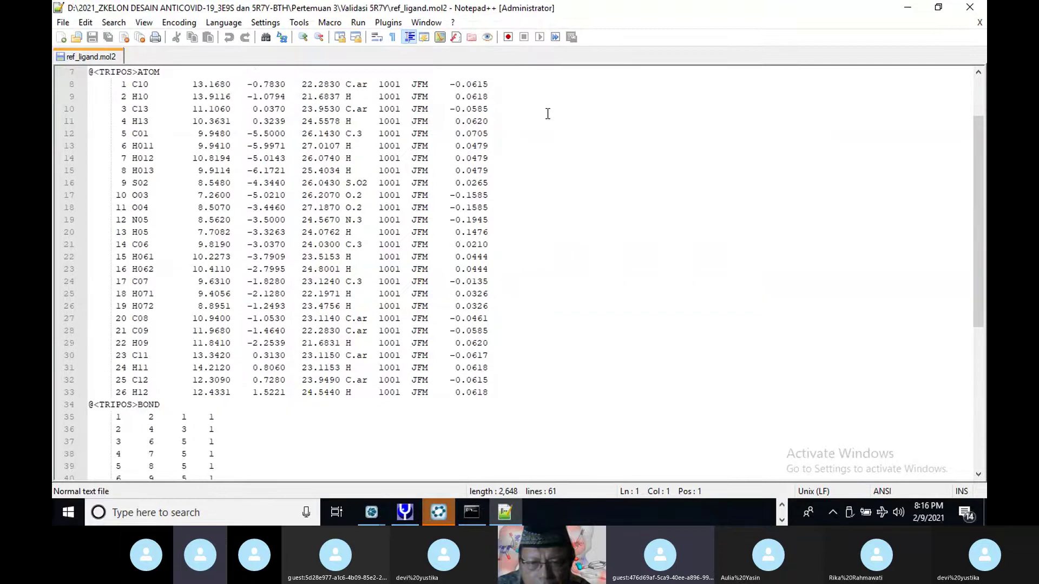
Step: Change the sulfur atom S02's type to S.o2 with a lowercase o in ref_ligand.mol2 and save the file
scroll(547, 113, up, 1)
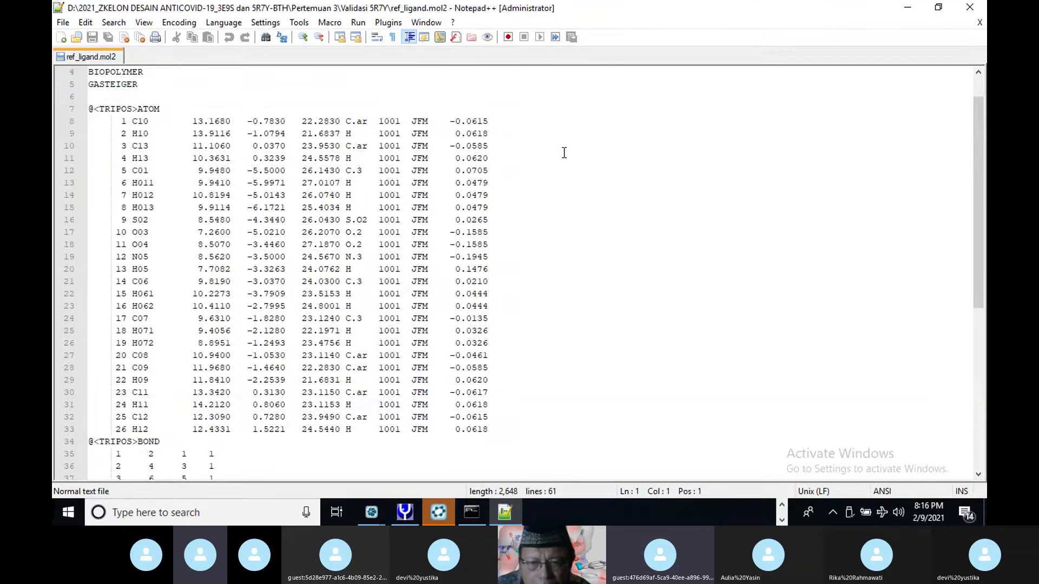
scroll(564, 153, down, 1)
scroll(564, 153, down, 8)
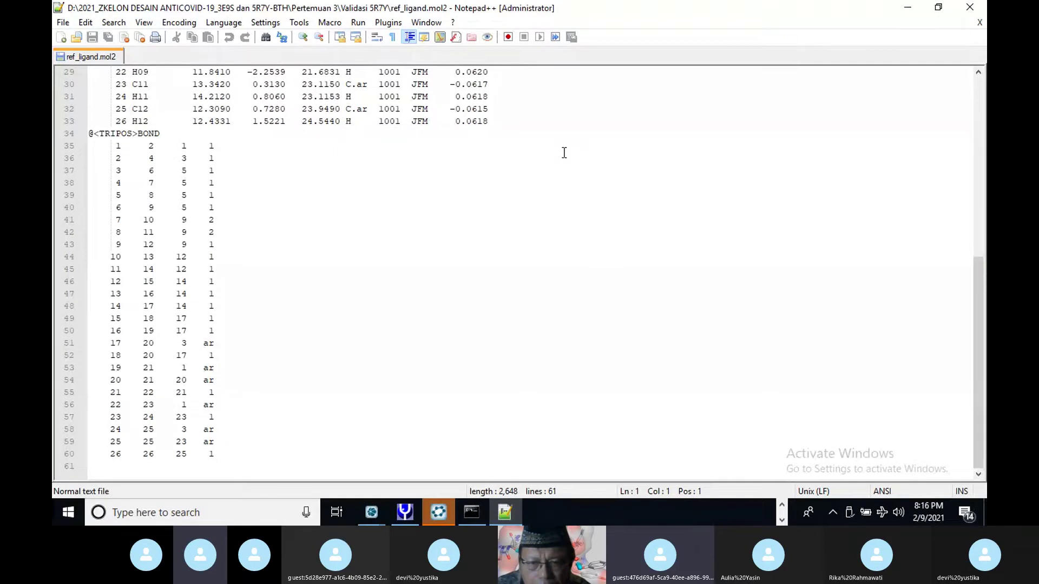
scroll(564, 153, up, 1)
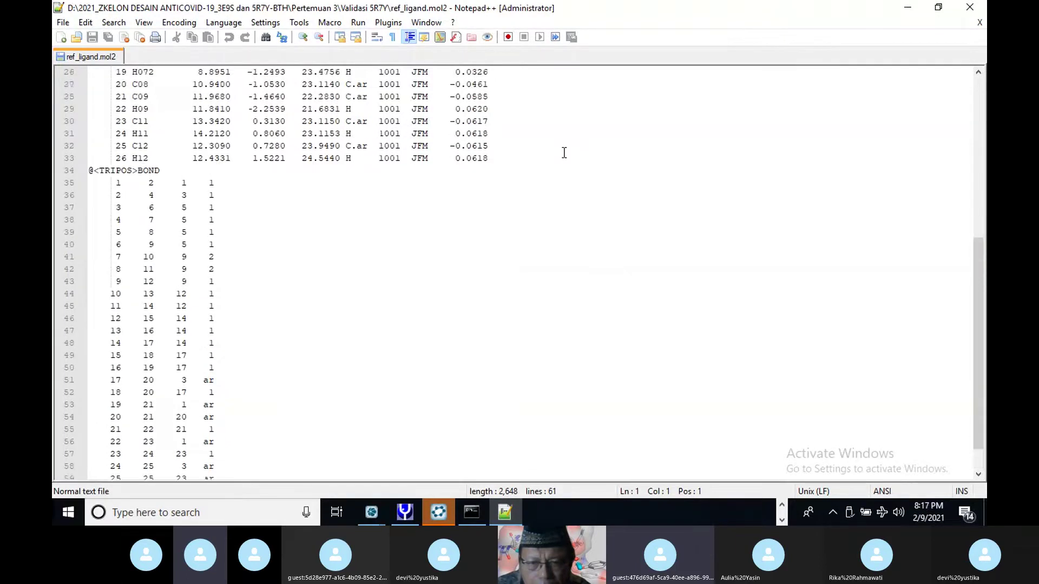
scroll(564, 153, up, 4)
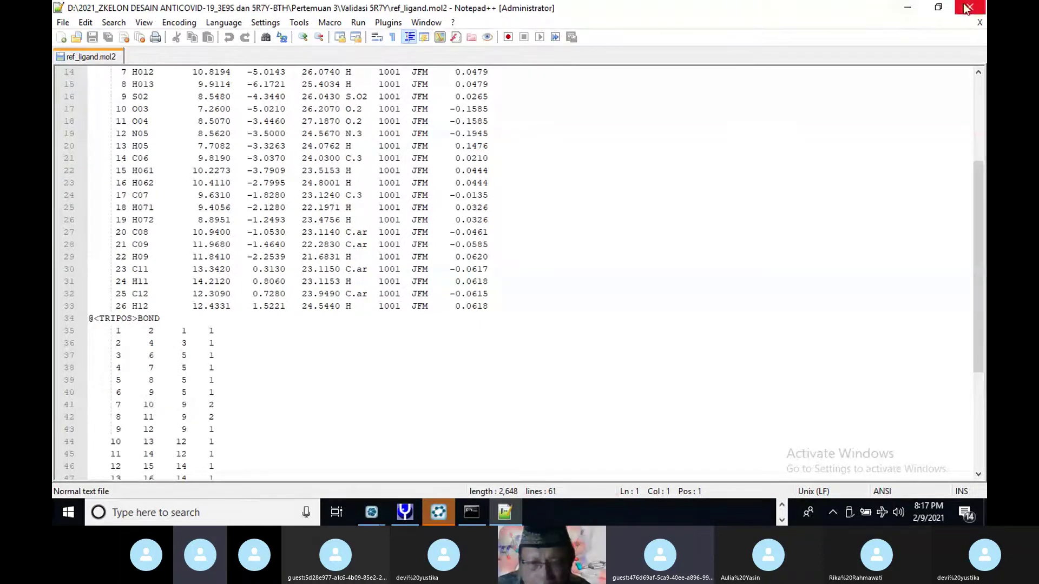
click(363, 98)
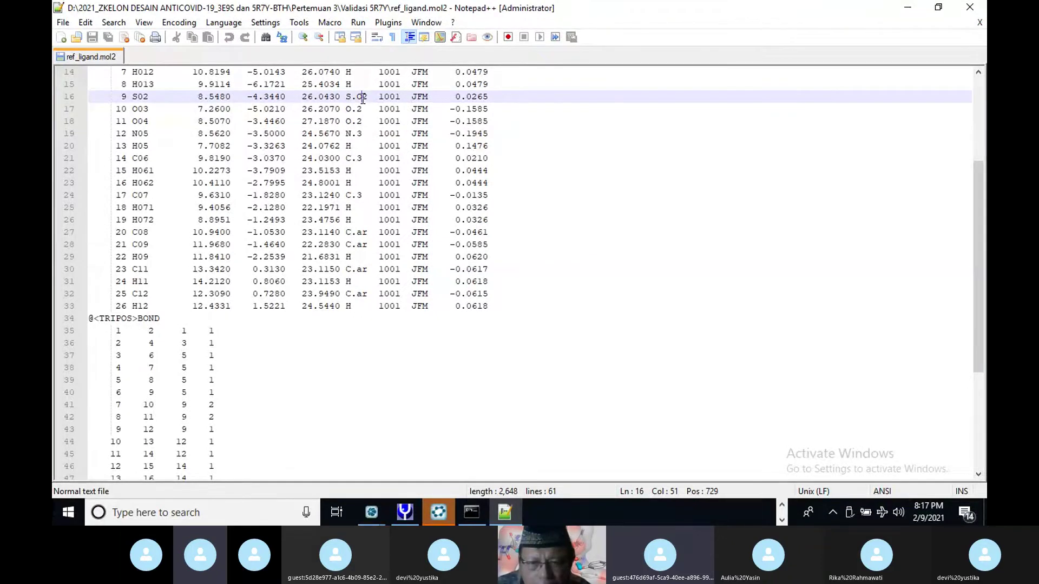
key(BackSpace)
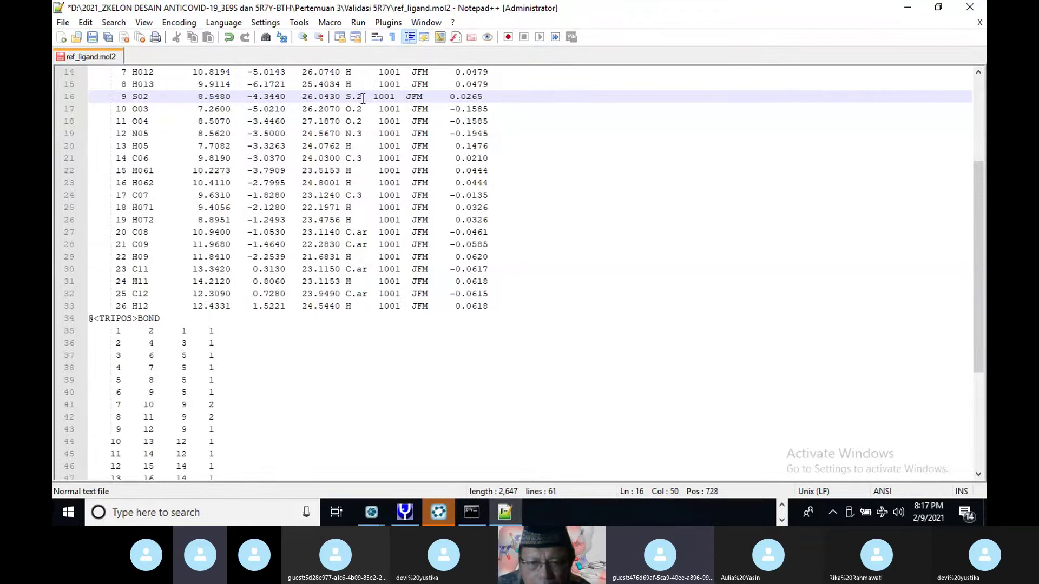
text(o)
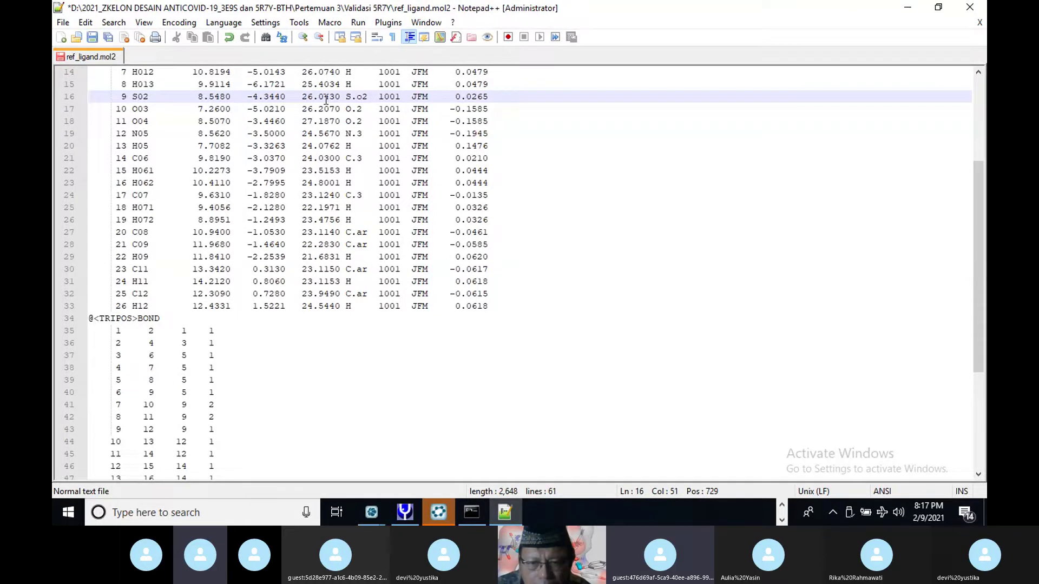
click(63, 23)
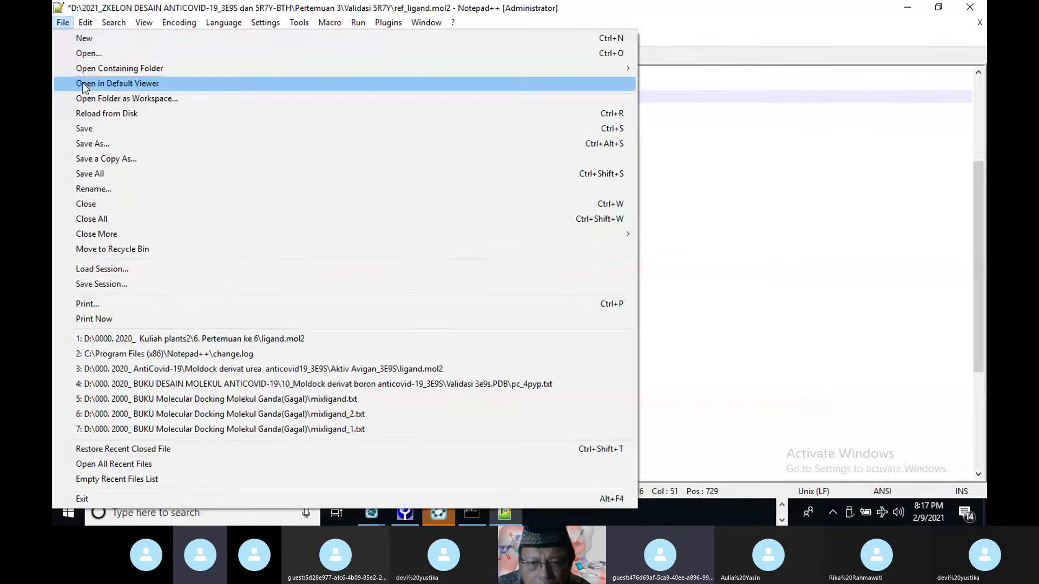
click(85, 129)
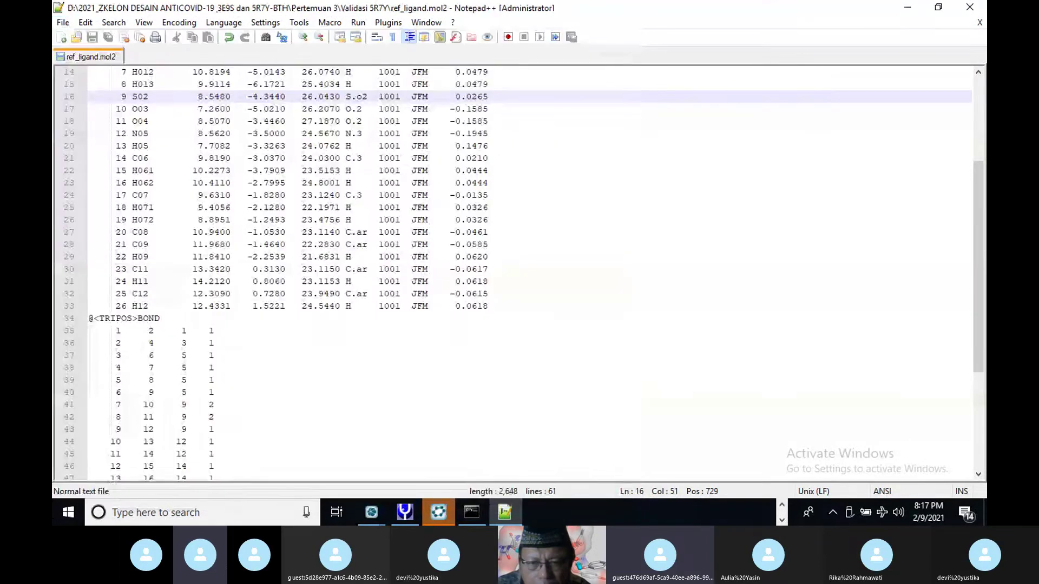
Step: Switch to the Command Prompt and rerun "plants --mode bind ref_ligand.mol2 5 protein.mol2"
click(468, 514)
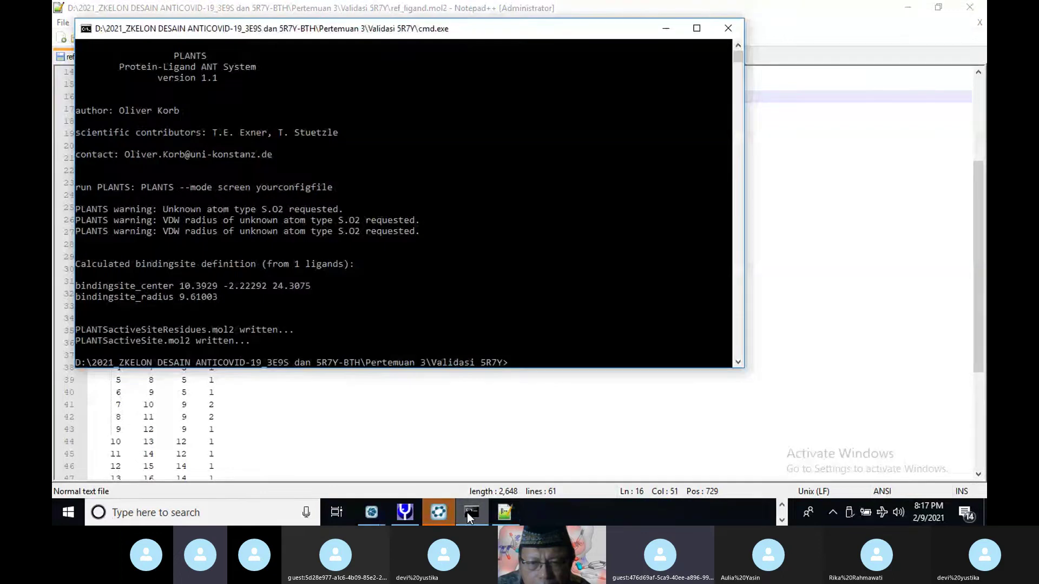
key(Up)
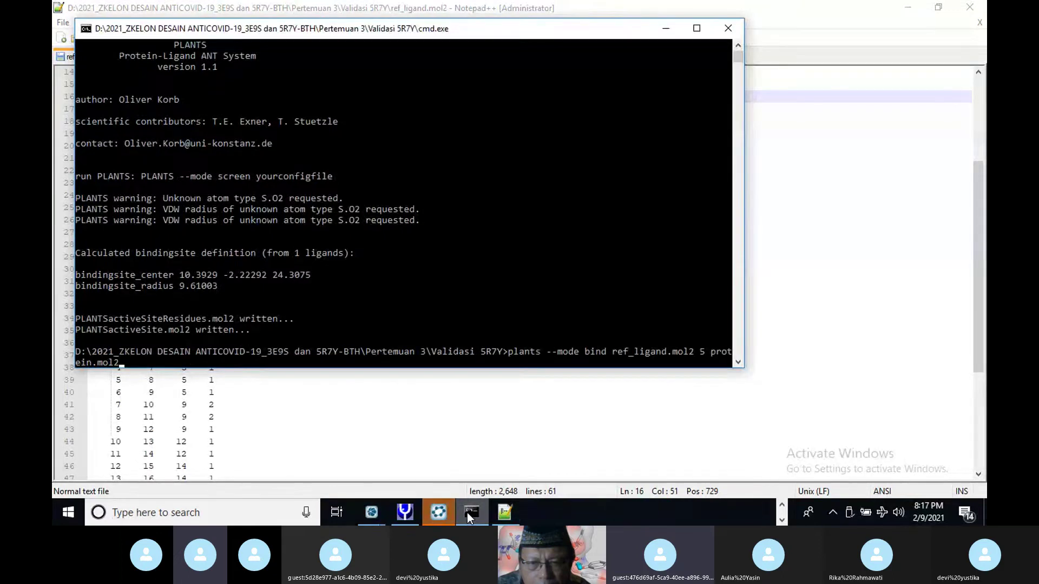
key(Return)
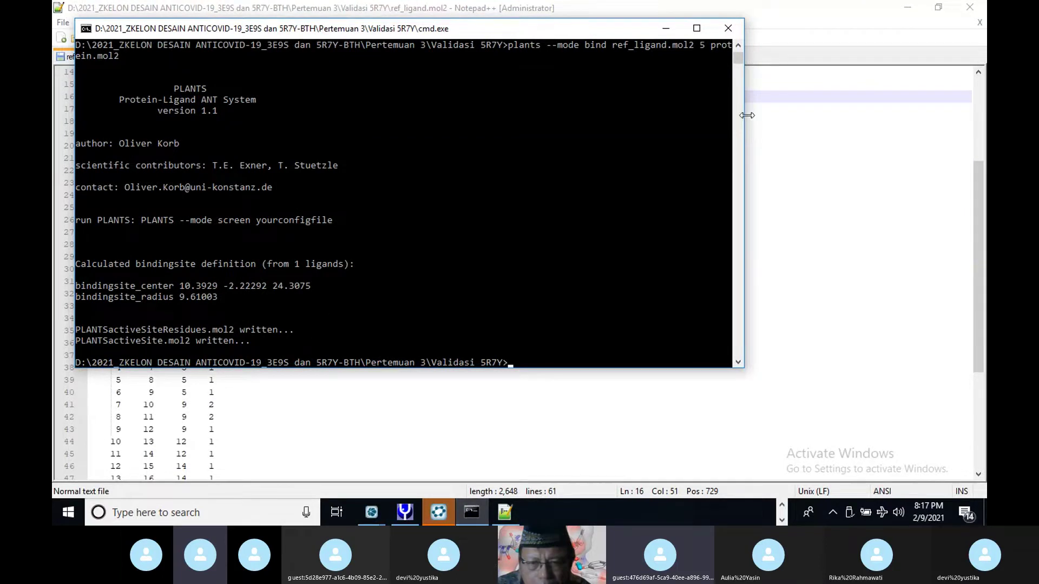
Step: Compare the earlier PLANTS run's atom-type warnings with the output of the rerun binding-site command
drag(735, 57, 735, 41)
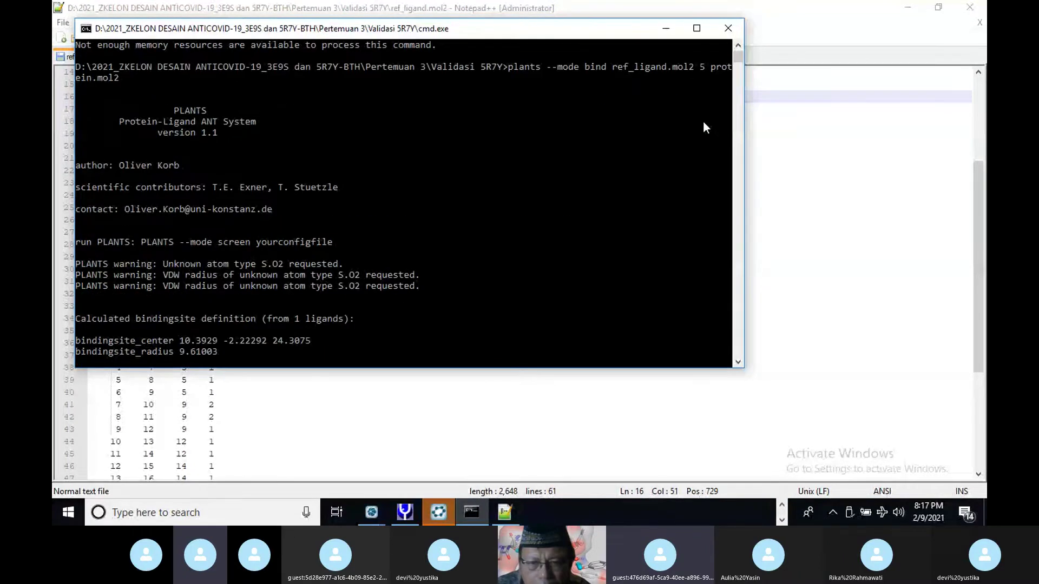
scroll(703, 121, up, 1)
scroll(703, 121, down, 10)
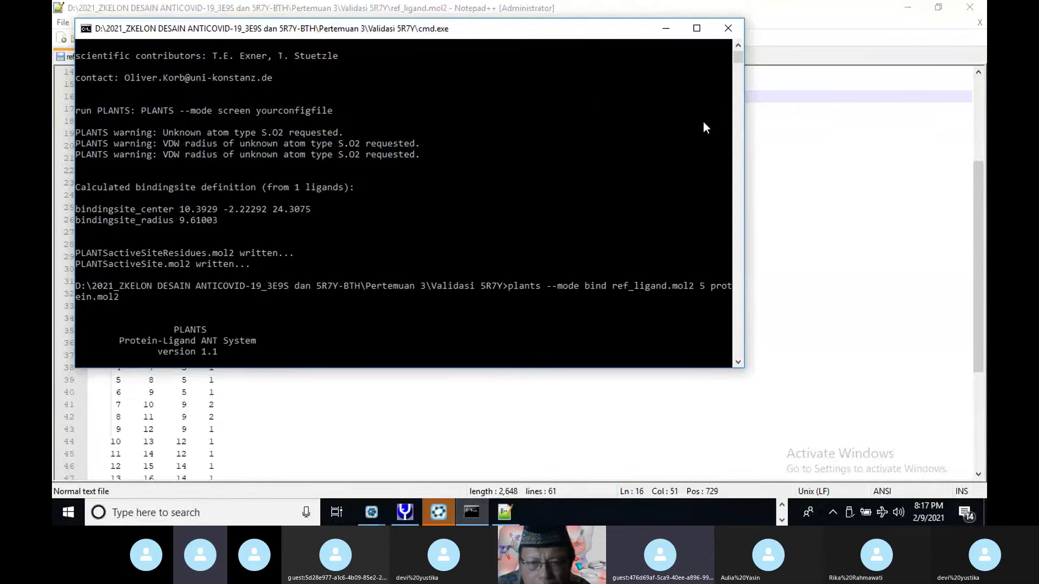
key(Up)
key(Return)
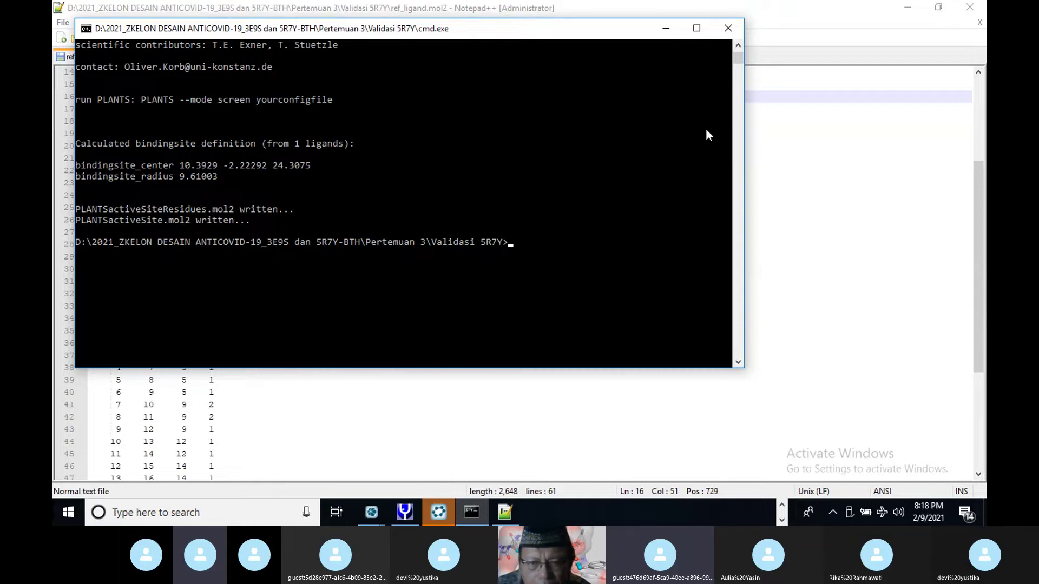
Step: Open ligand.mol2 from the Validasi 5R7Y folder in Notepad++
click(842, 182)
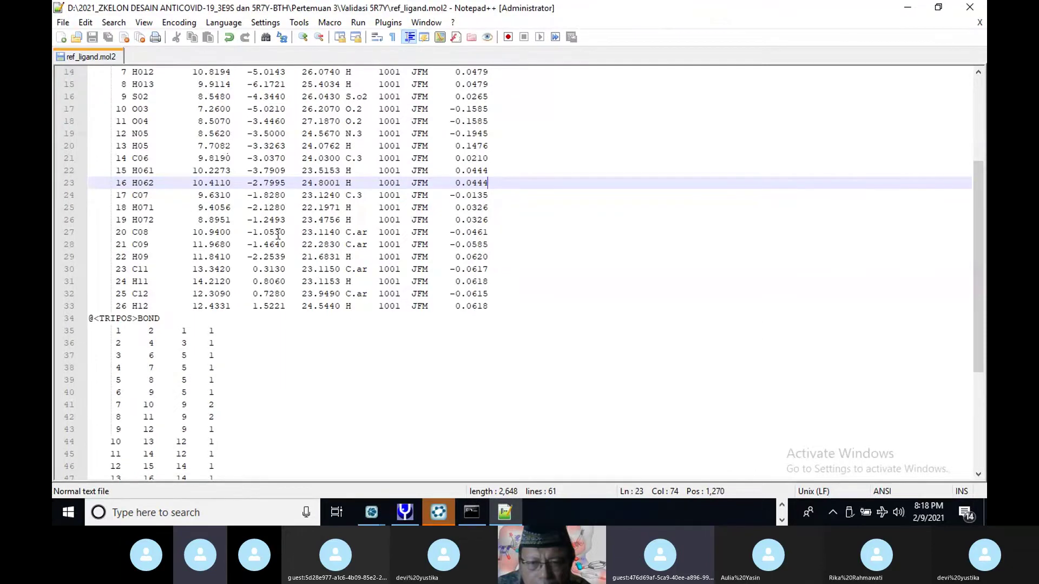
mouse_move(448, 517)
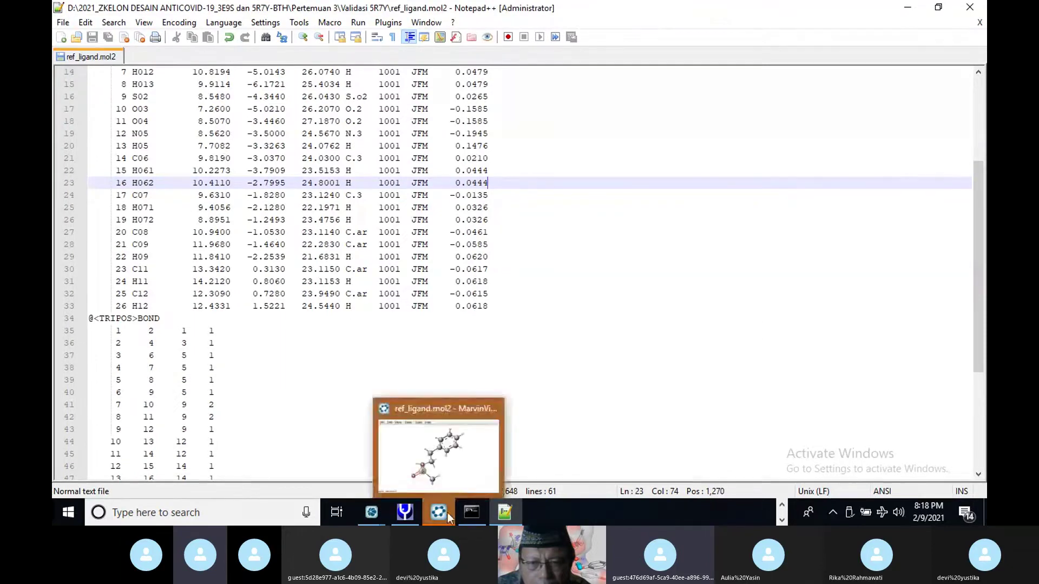
click(782, 505)
mouse_move(448, 508)
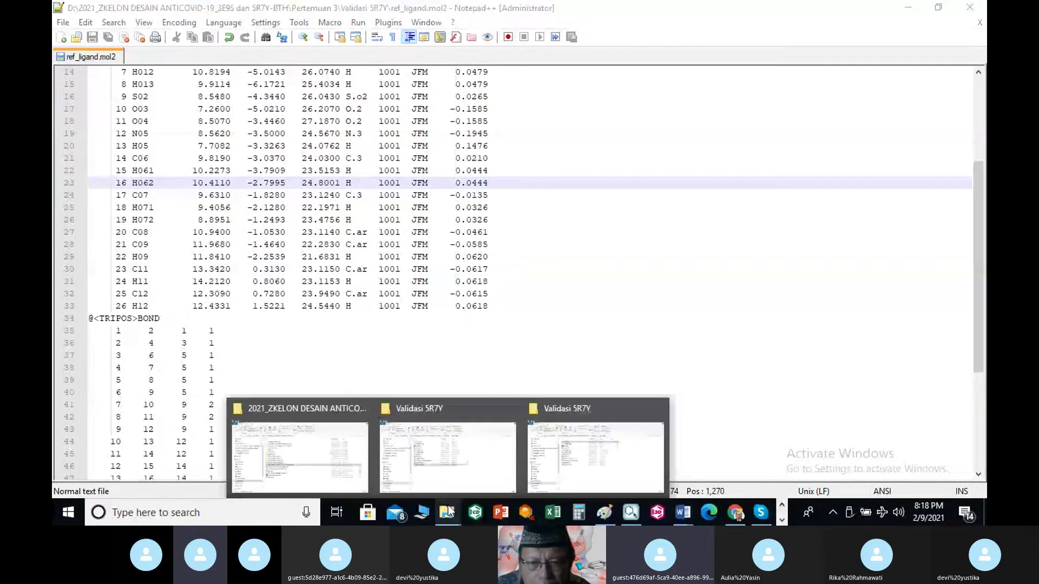
click(579, 476)
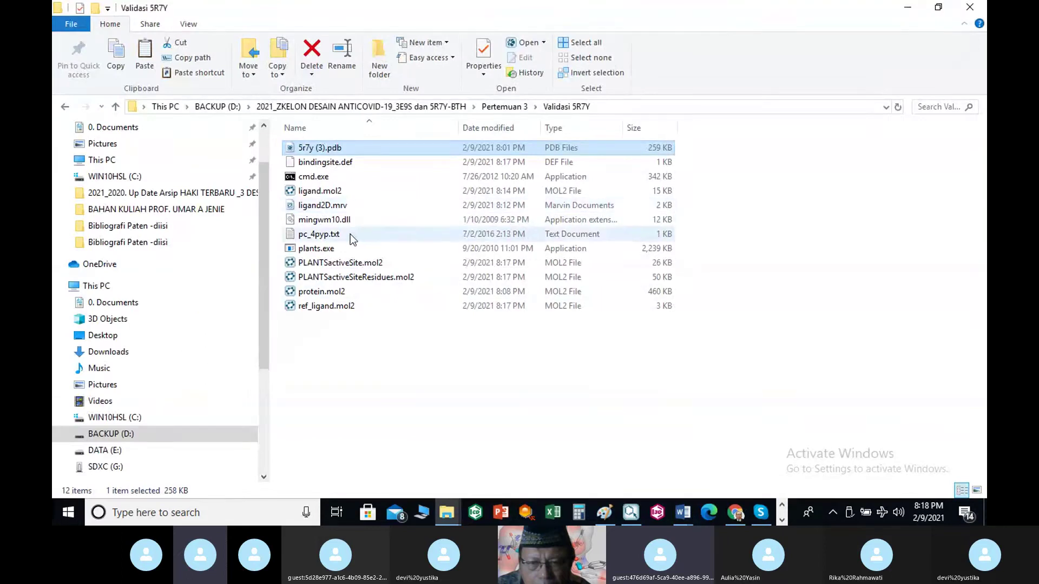
right_click(325, 195)
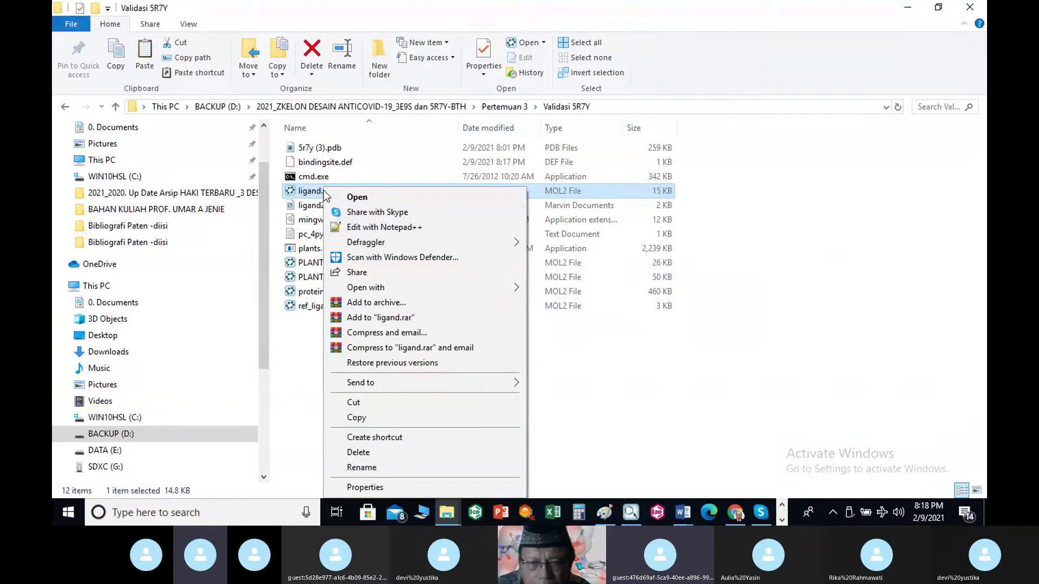
click(370, 229)
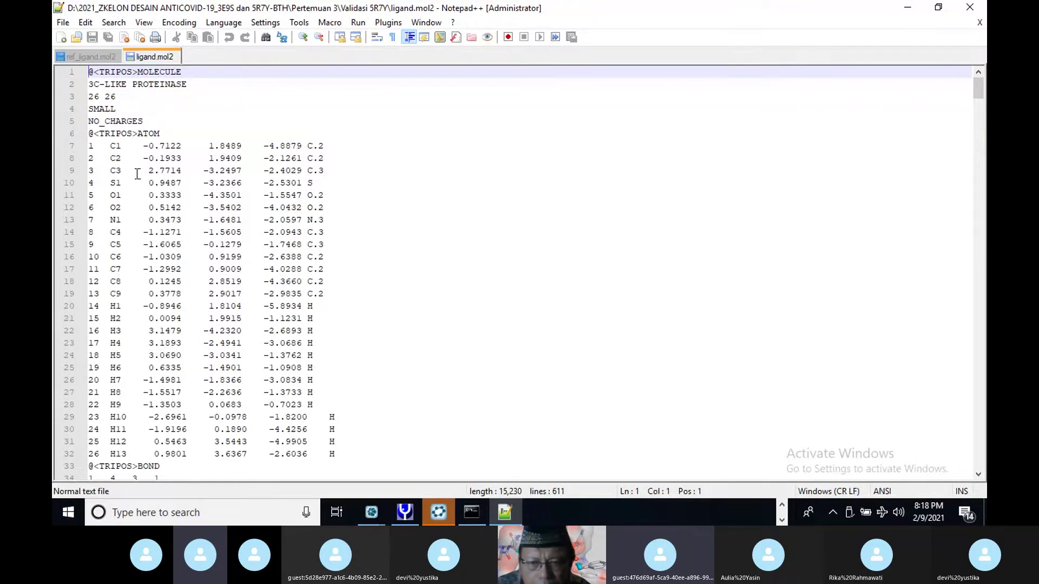
Step: Set the S1 atom type to S.o2 in the first and second molecule blocks of ligand.mol2, on lines 10 and 71
click(318, 183)
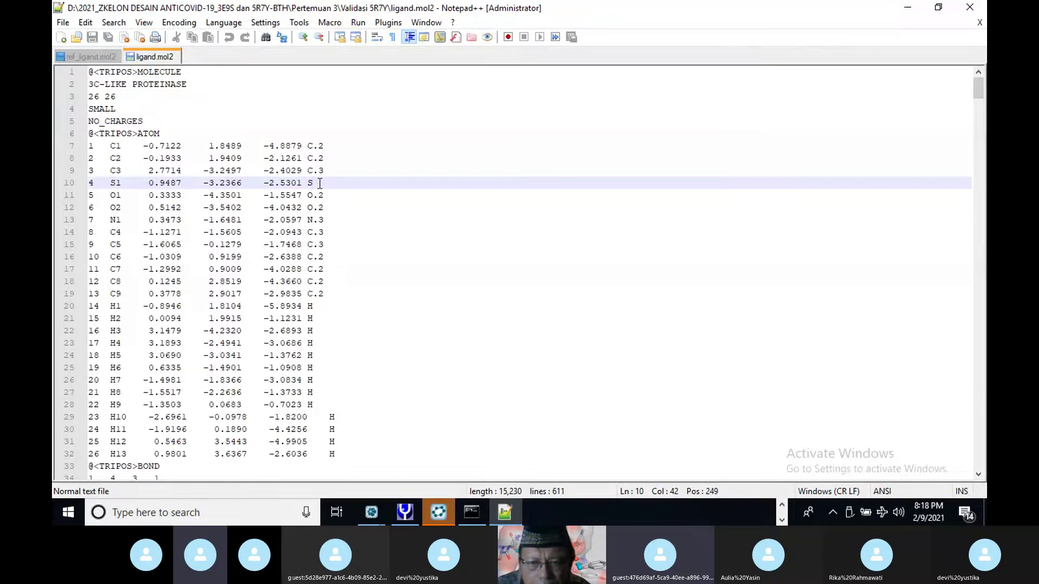
text(.)
text(3)
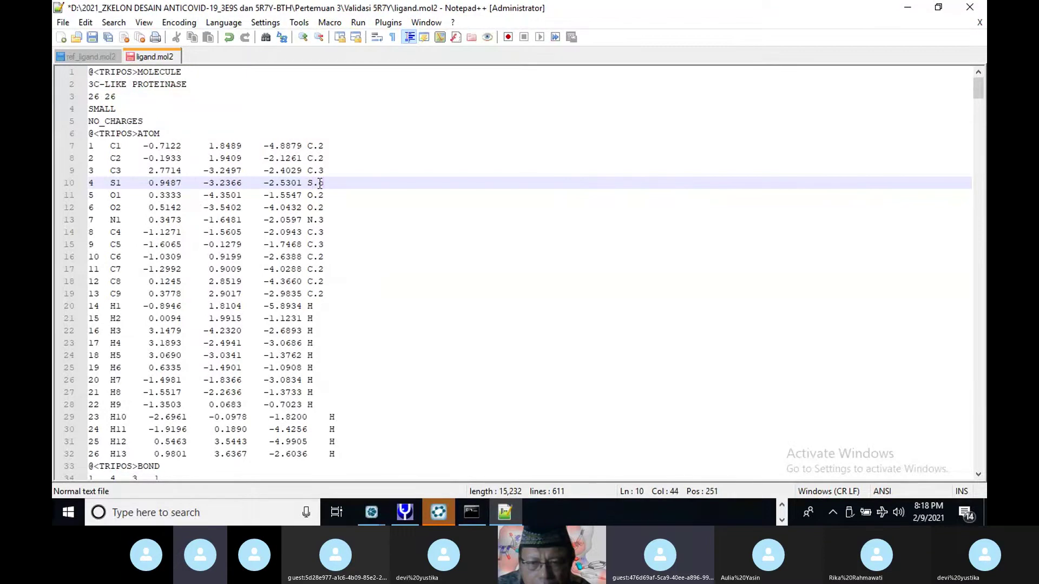
text(2)
scroll(339, 237, down, 19)
click(315, 234)
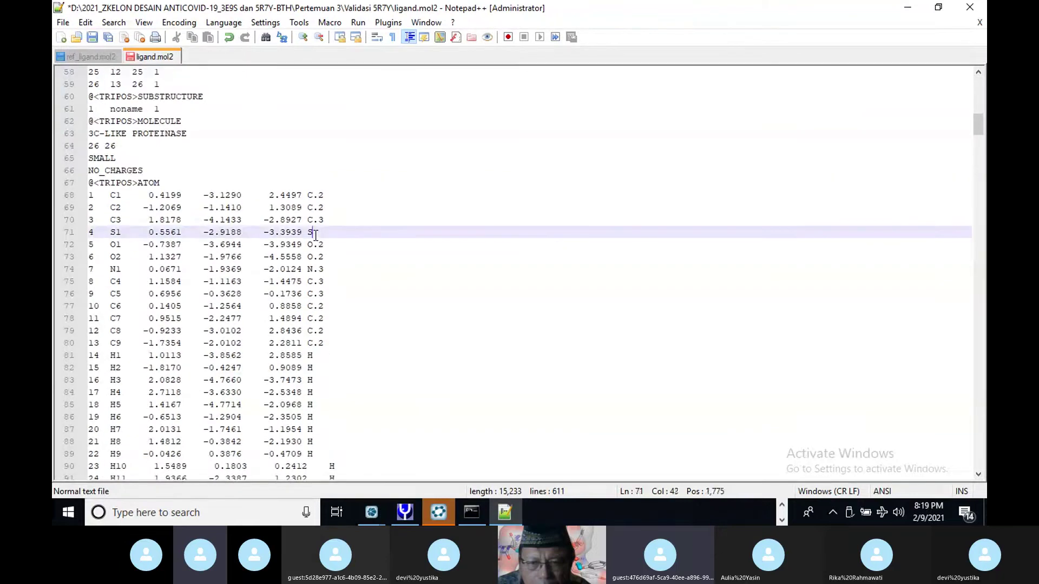
text(.o2)
Step: Set the S1 atom type to S.o2 in the third and fourth molecule blocks, on lines 132 and 193
scroll(358, 282, down, 20)
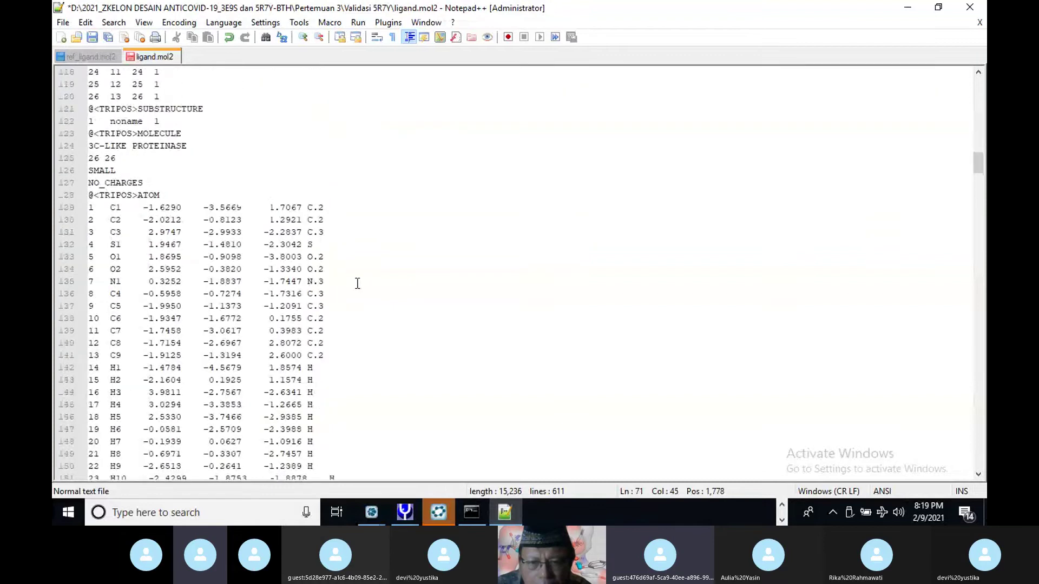
click(319, 246)
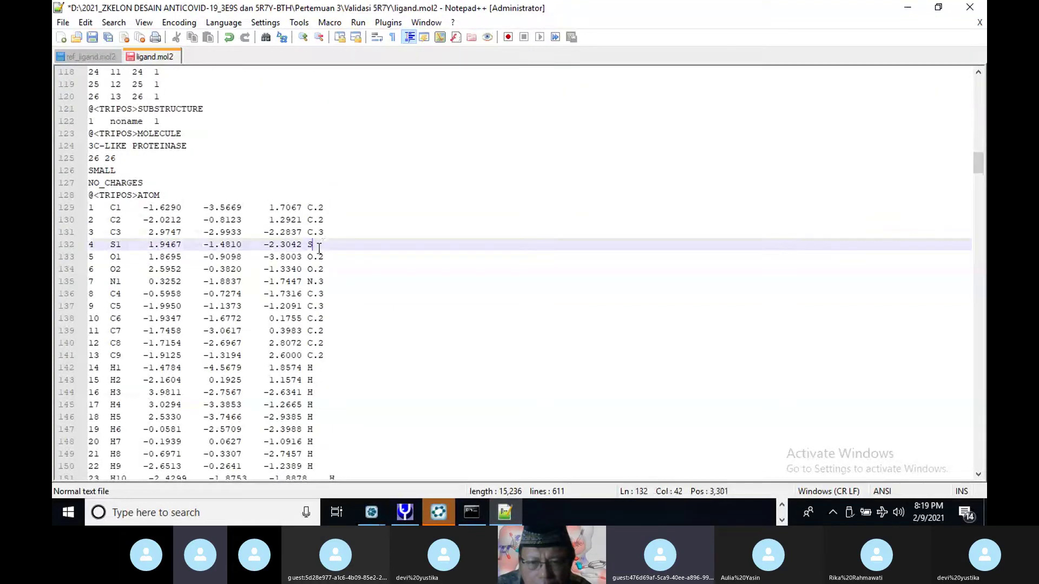
text(.o2)
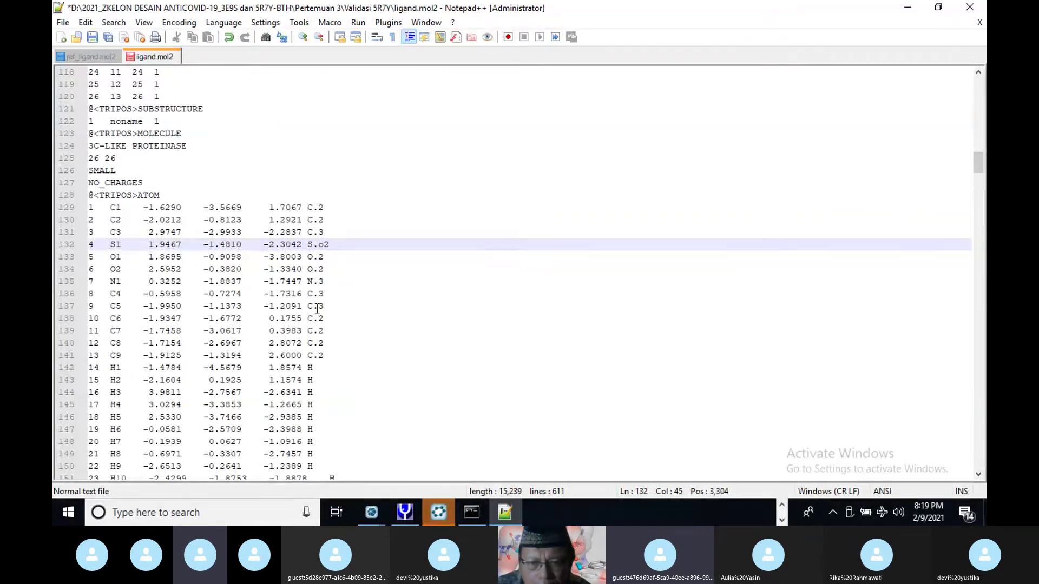
scroll(317, 308, down, 15)
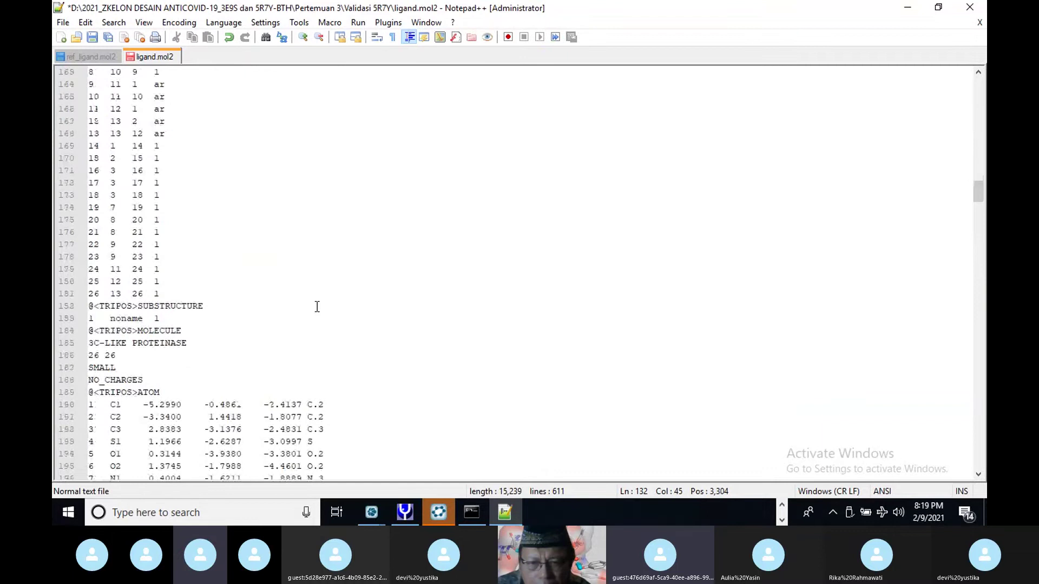
scroll(316, 307, down, 4)
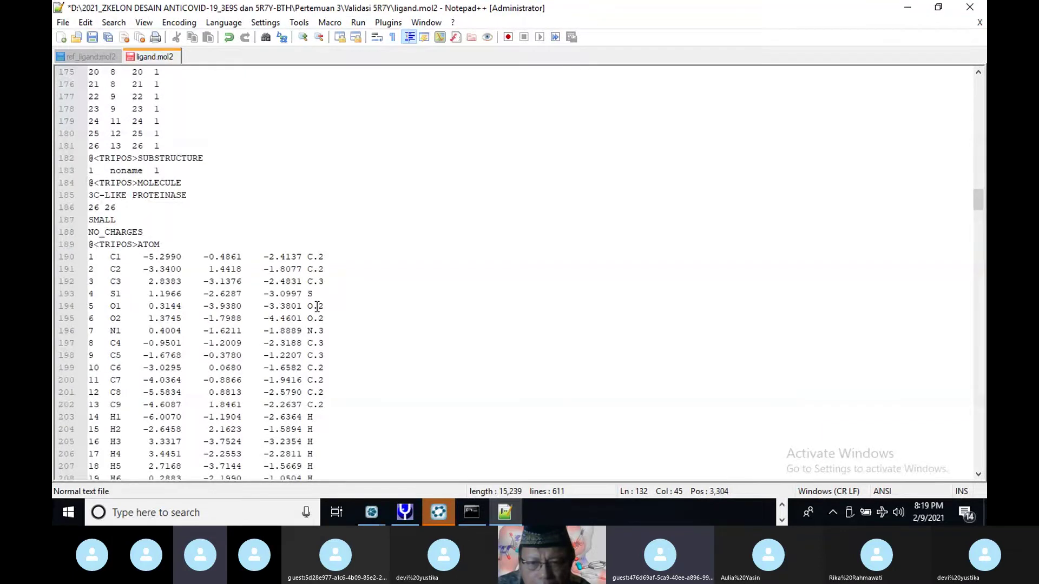
click(319, 295)
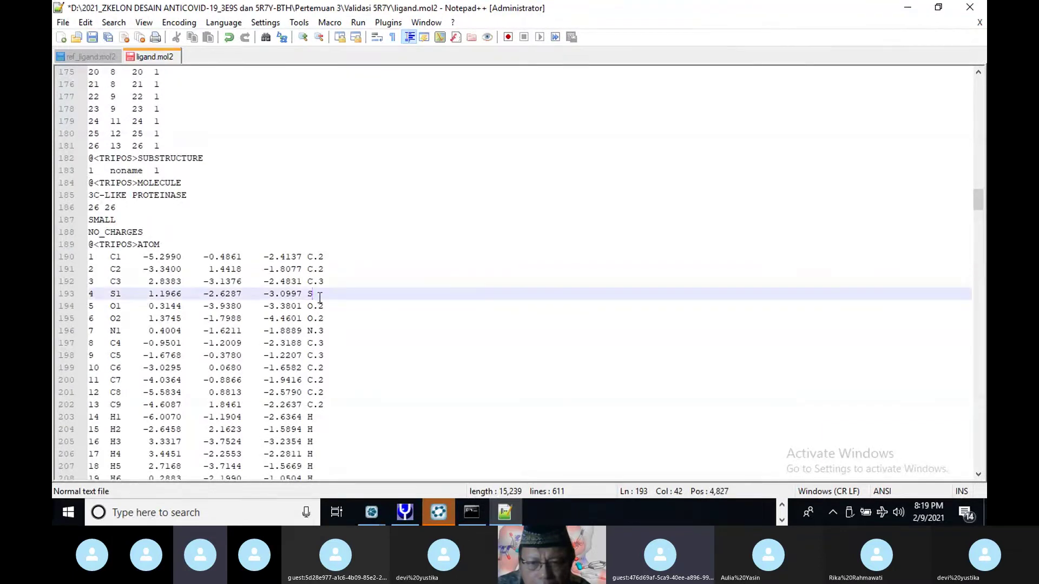
text(.o2)
Step: Set the S1 atom type to S.o2 in the fifth molecule block, on line 254
scroll(321, 299, down, 3)
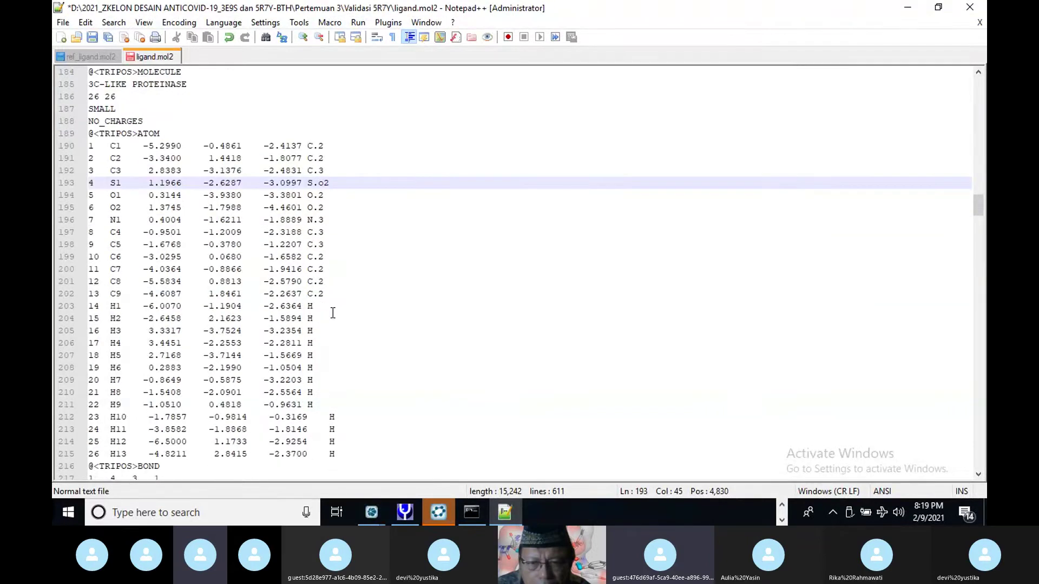
scroll(332, 313, down, 7)
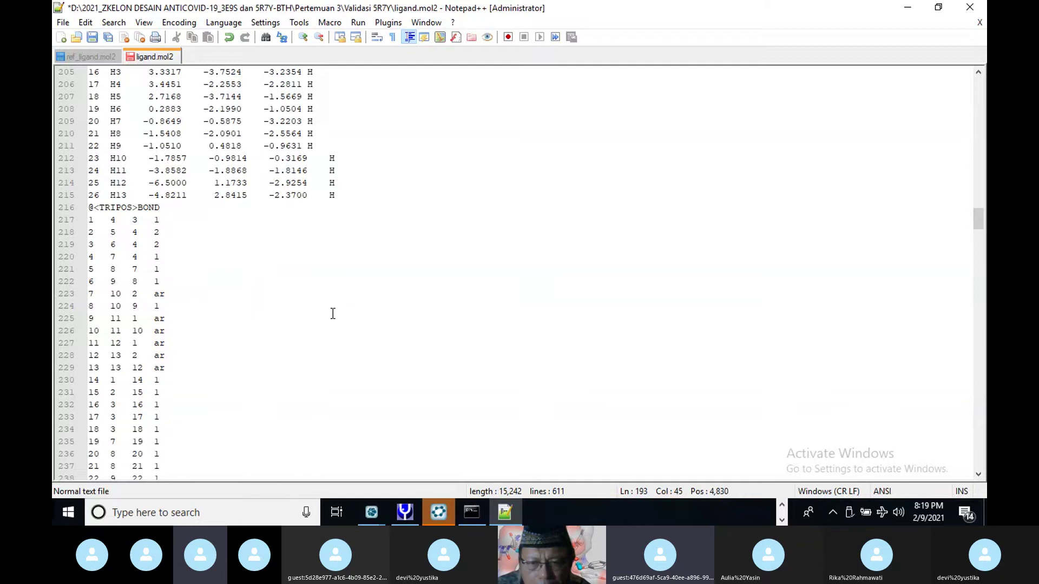
scroll(333, 313, down, 7)
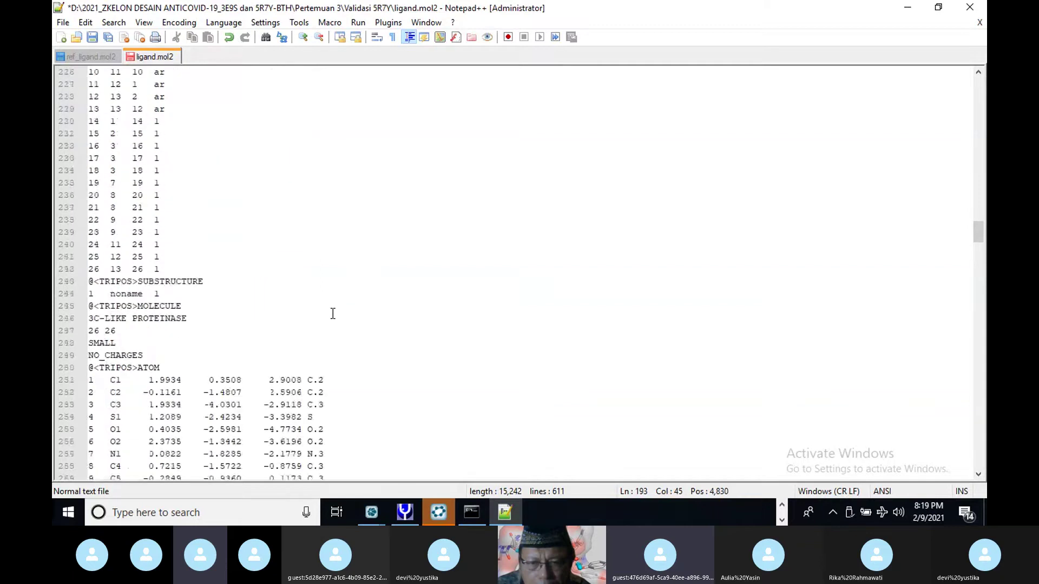
scroll(332, 313, down, 3)
click(323, 307)
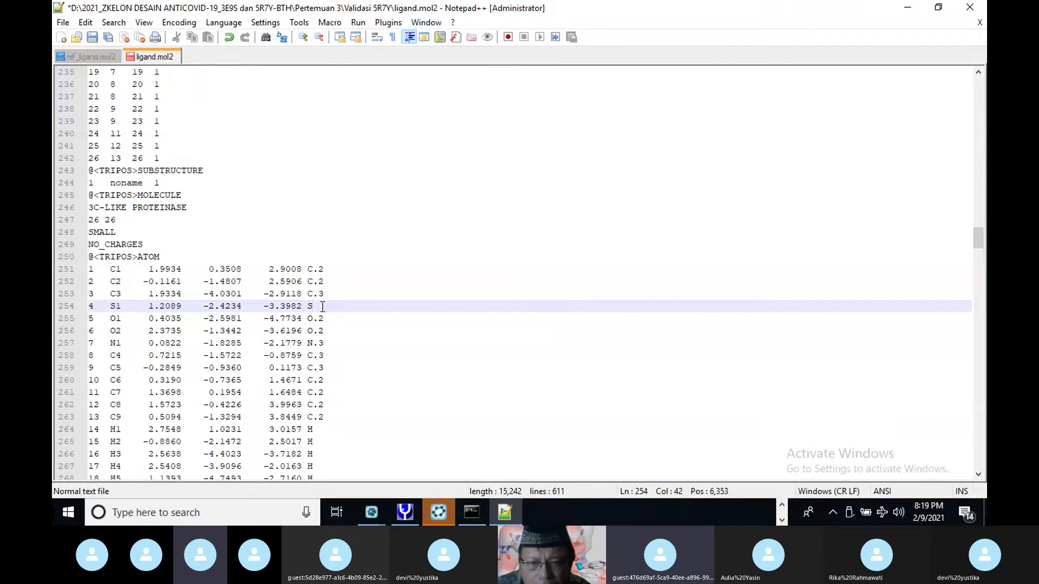
text(.o2)
scroll(344, 341, down, 12)
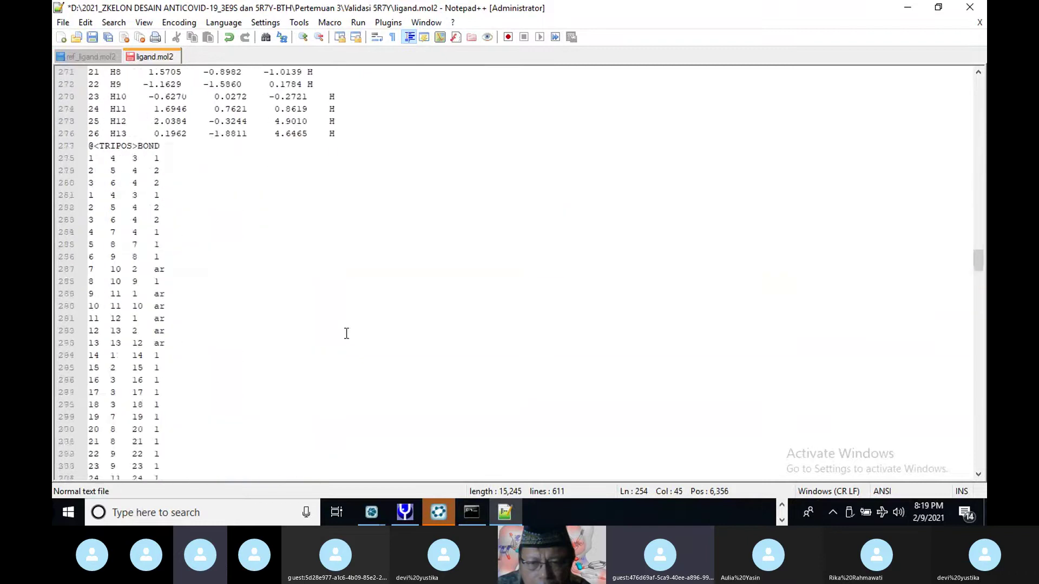
Step: Set the S1 atom type to S.o2 in the sixth and seventh molecule blocks of ligand.mol2, on lines 315 and 376
scroll(346, 334, down, 9)
scroll(347, 331, down, 1)
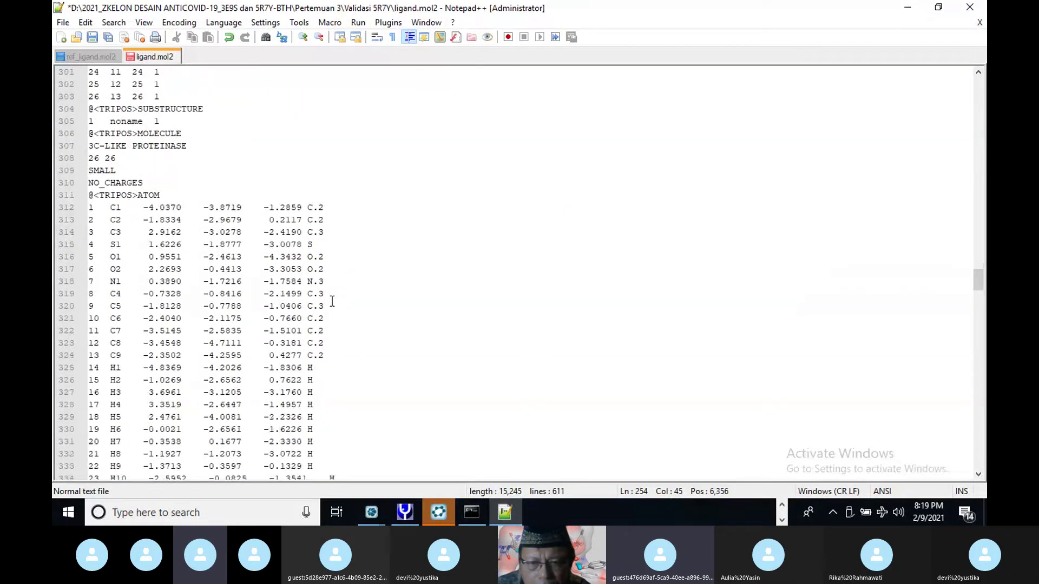
click(313, 244)
text(.c)
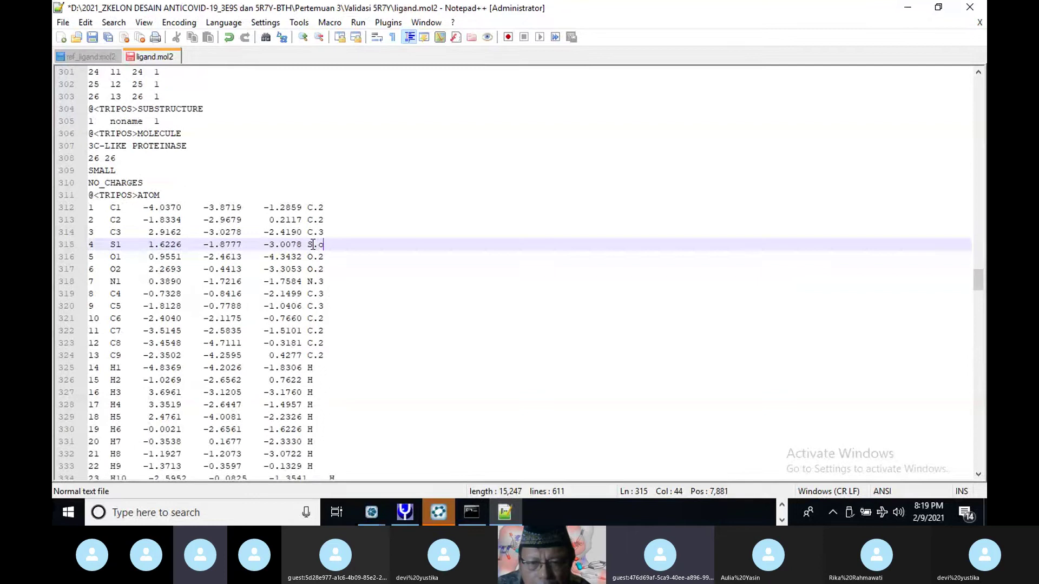
text(2)
scroll(346, 317, down, 12)
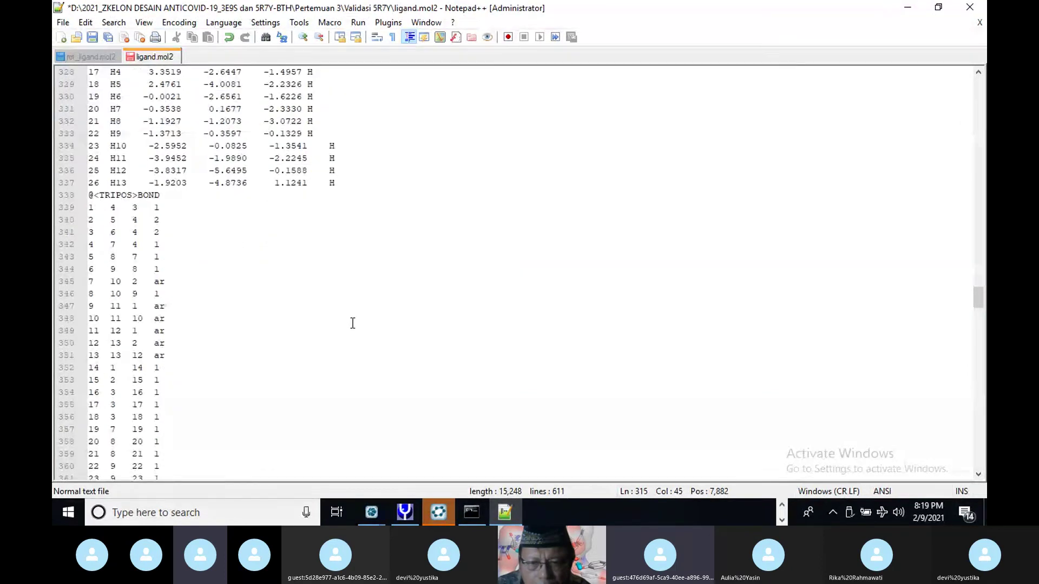
click(328, 295)
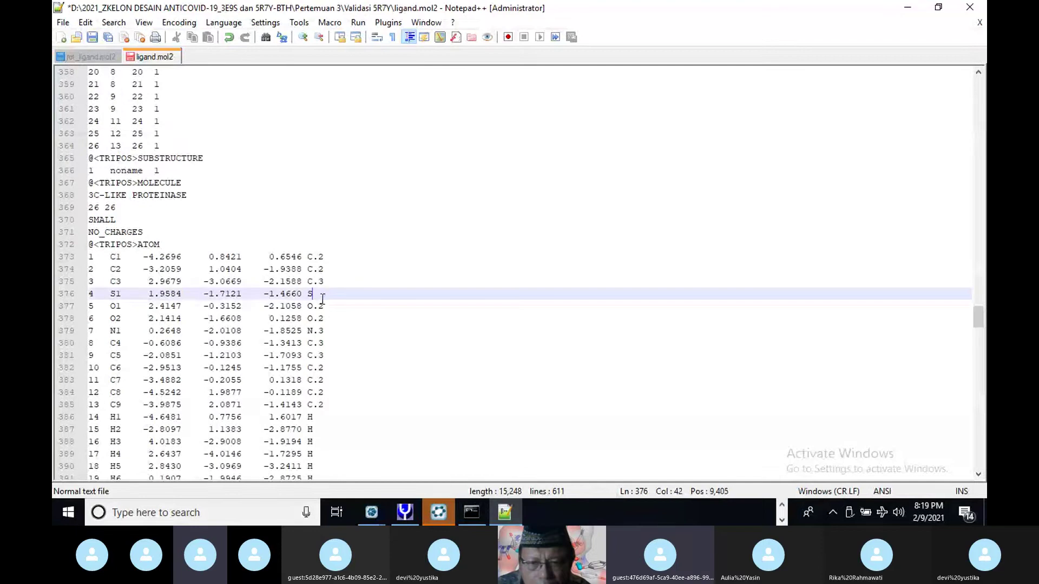
text(.o2)
Step: Set the S1 atom type to S.o2 in the eighth and ninth molecule blocks, on lines 437 and 498
scroll(350, 329, down, 5)
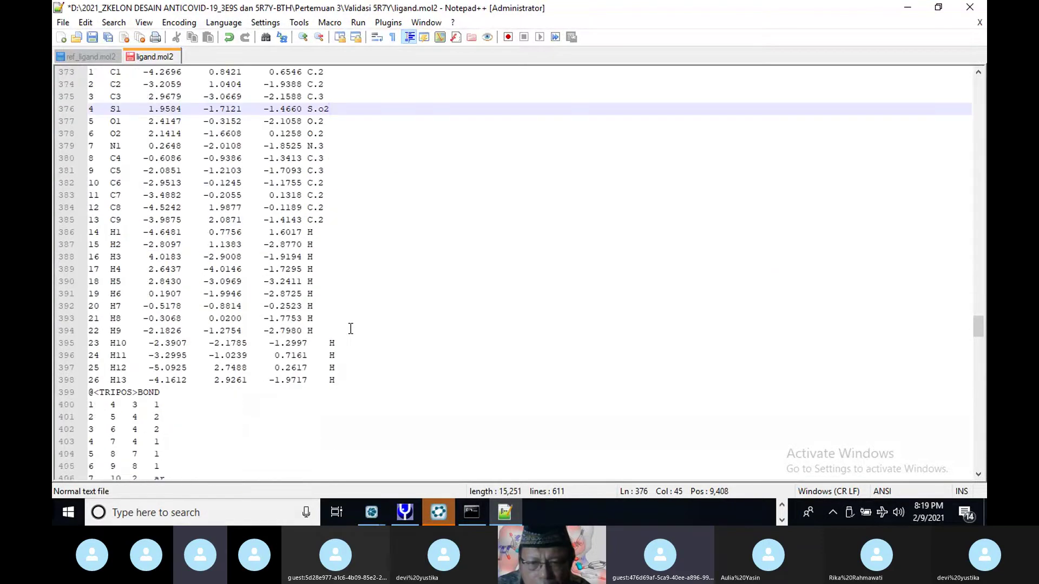
scroll(350, 329, down, 12)
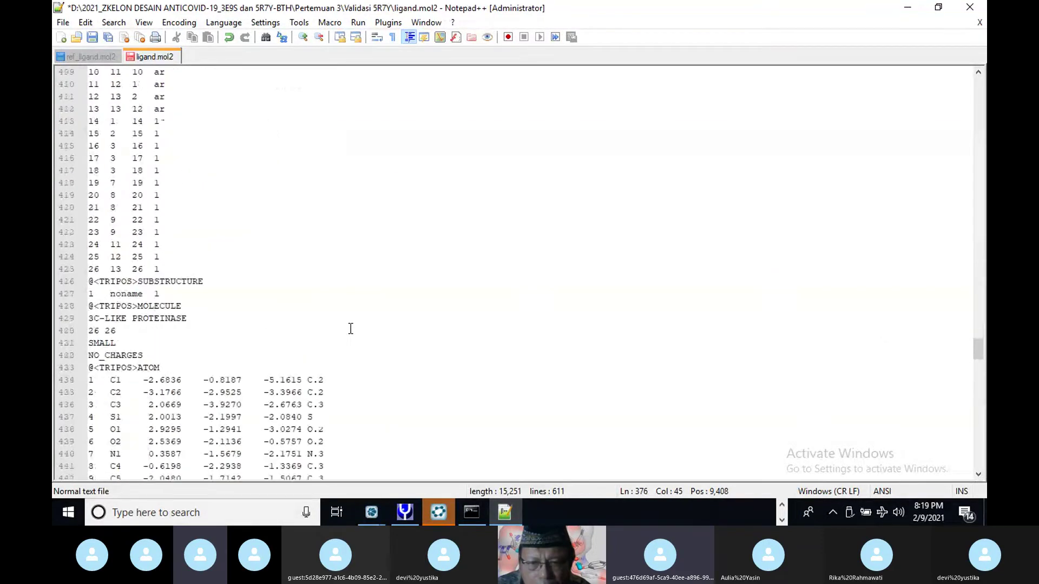
scroll(351, 329, down, 4)
click(322, 269)
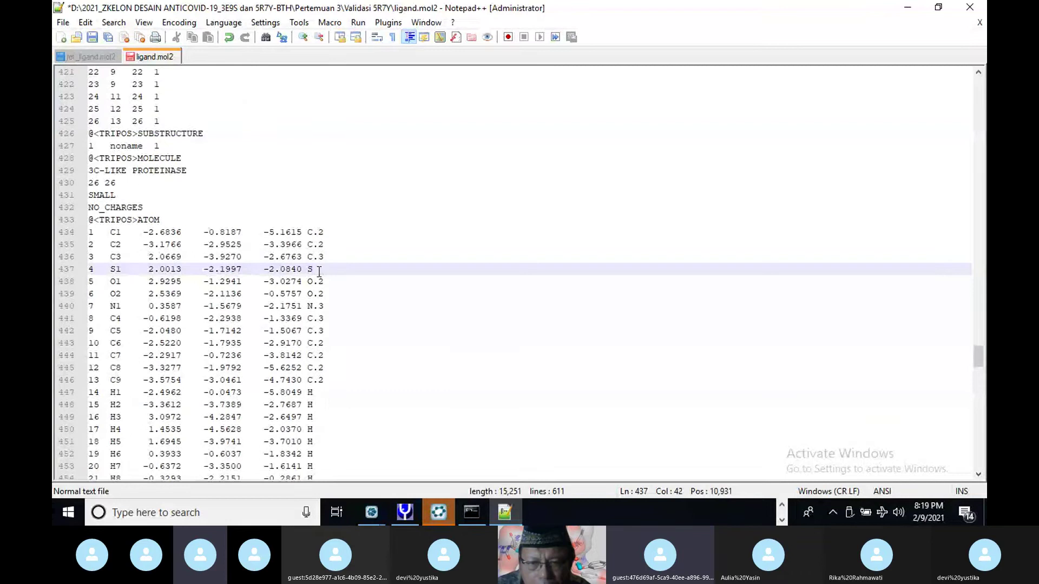
text(.o2)
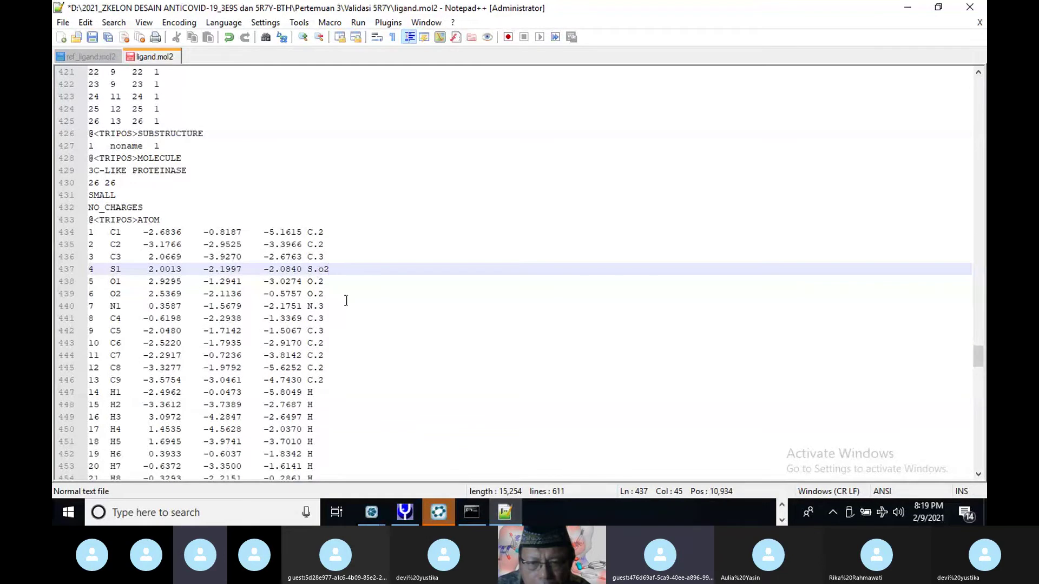
scroll(346, 300, down, 13)
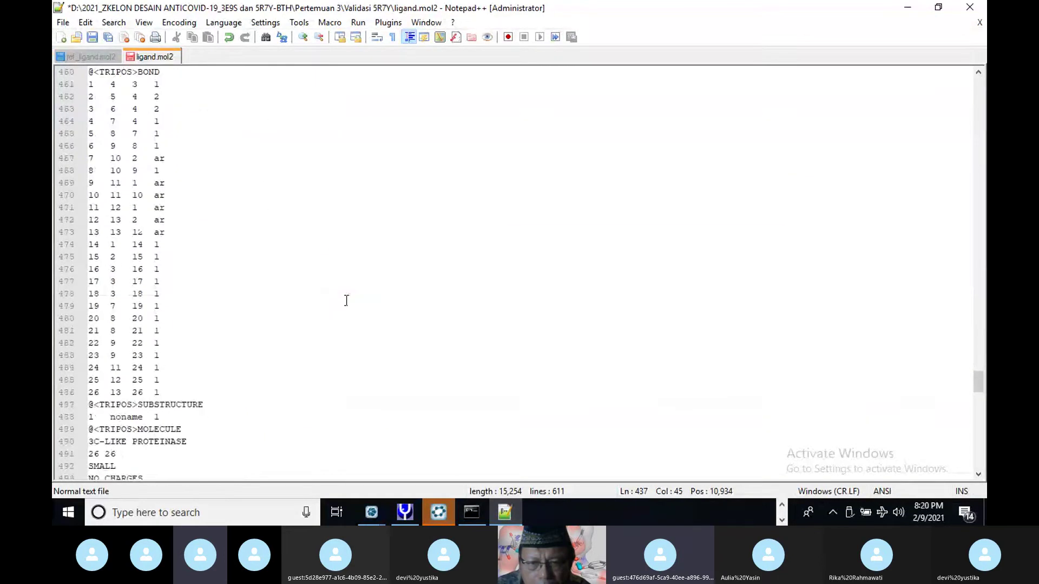
scroll(347, 301, down, 9)
click(315, 205)
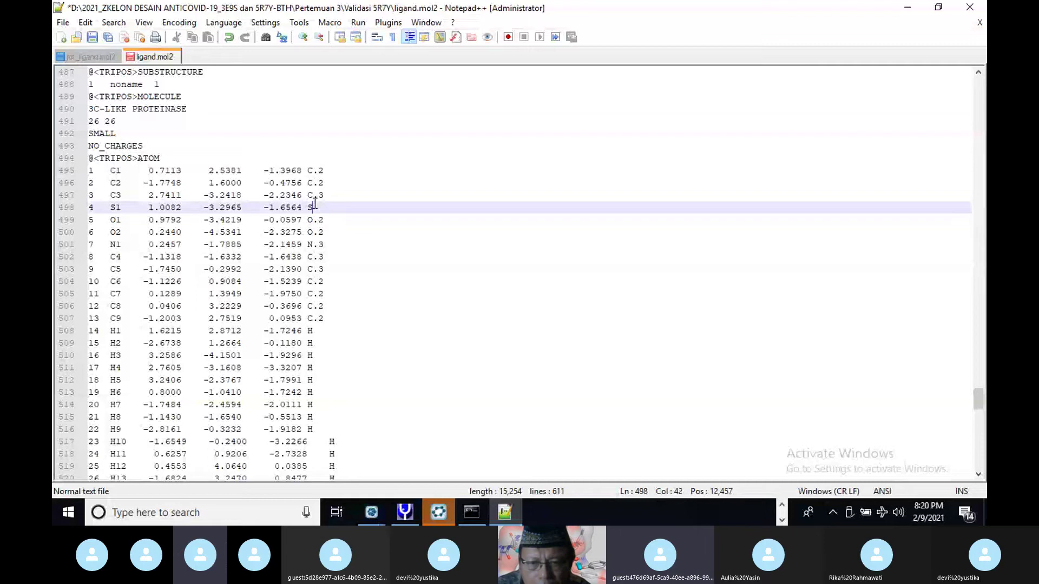
text(.o2)
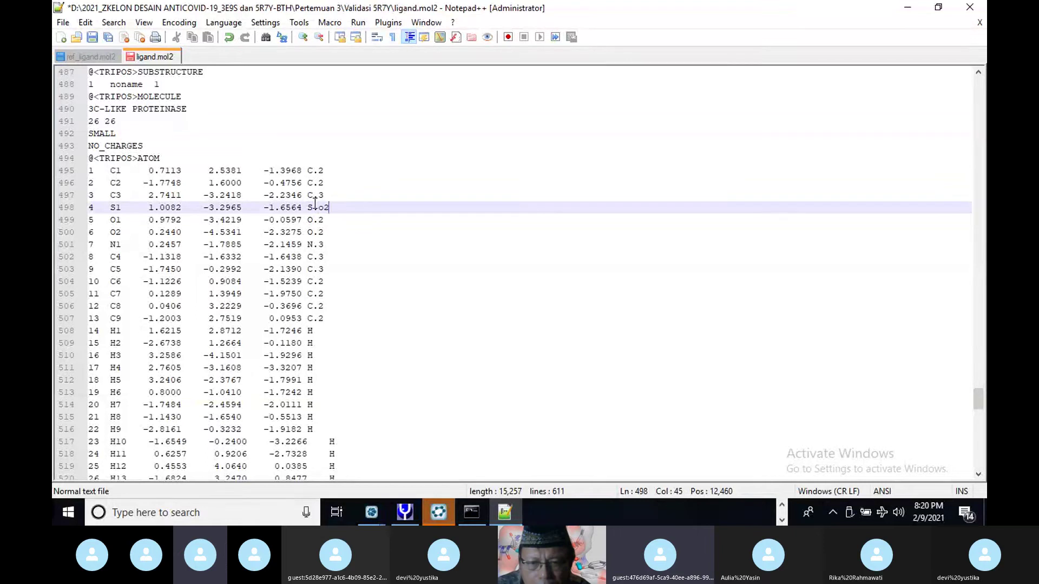
Step: Set the S1 atom type to S.o2 in the tenth molecule block, on line 559, and save ligand.mol2
scroll(332, 222, down, 4)
scroll(332, 222, down, 13)
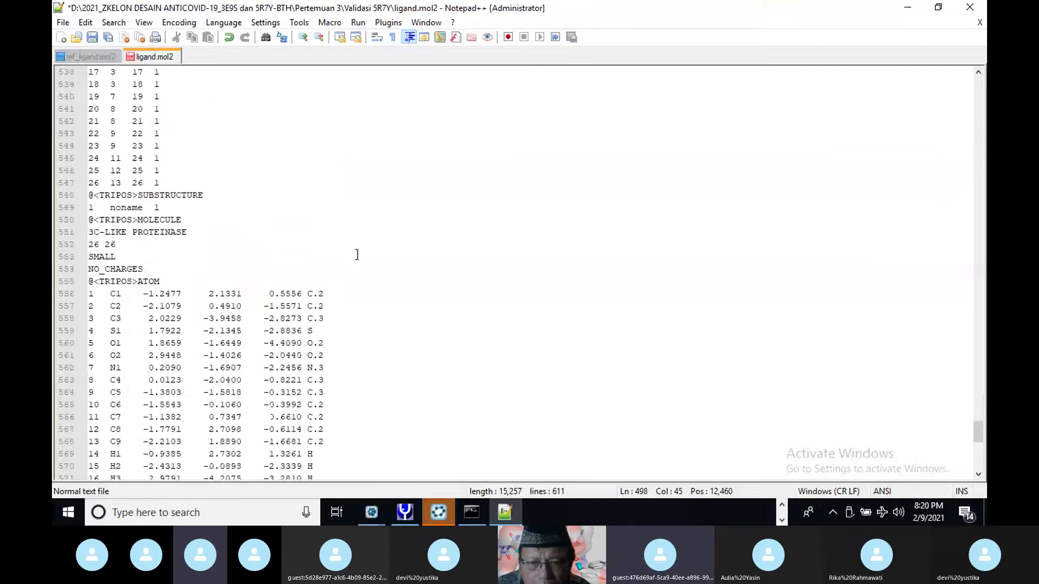
click(320, 333)
text(.o)
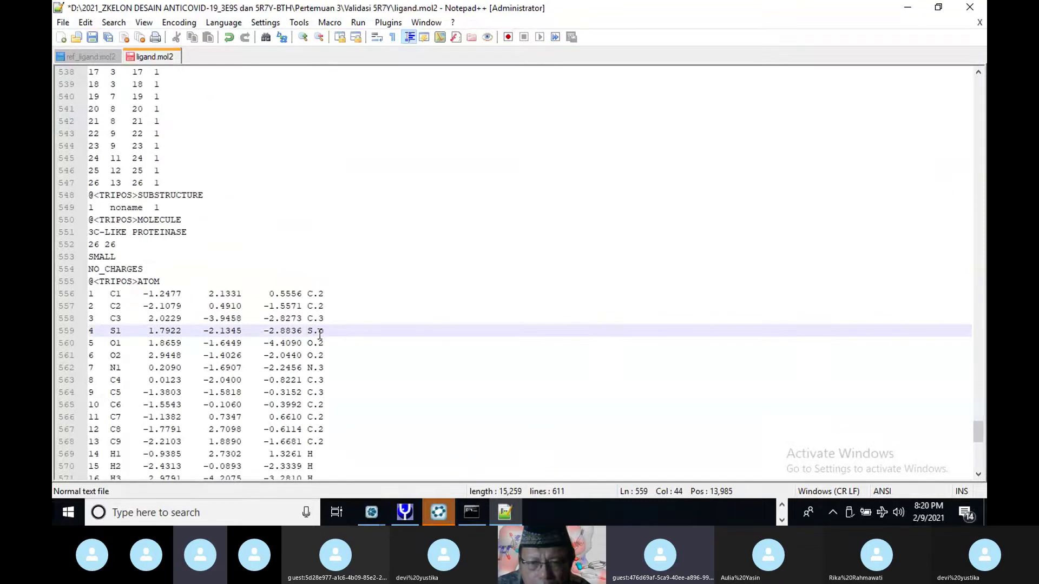
text(2)
scroll(359, 352, down, 14)
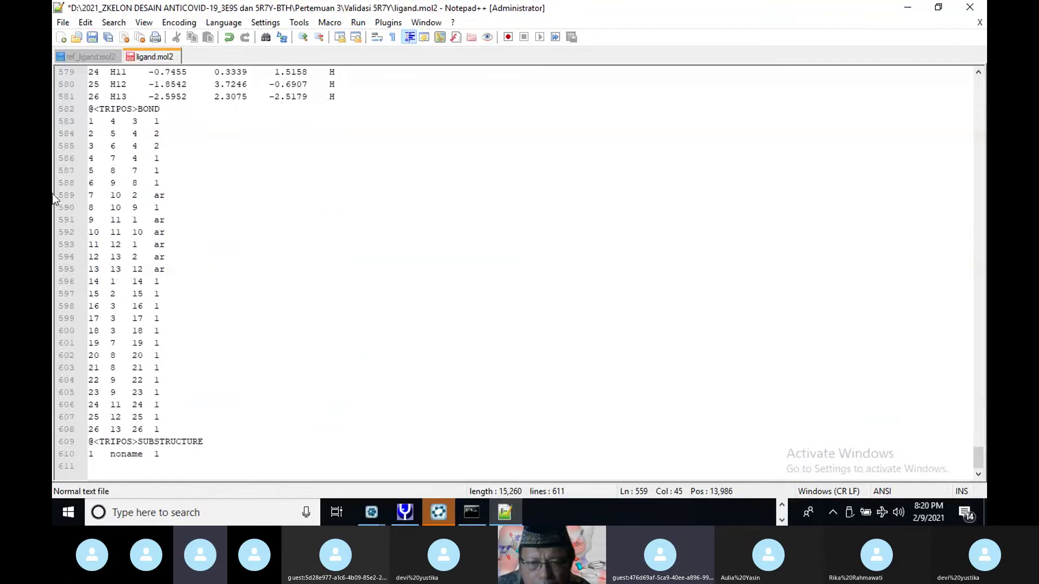
click(63, 24)
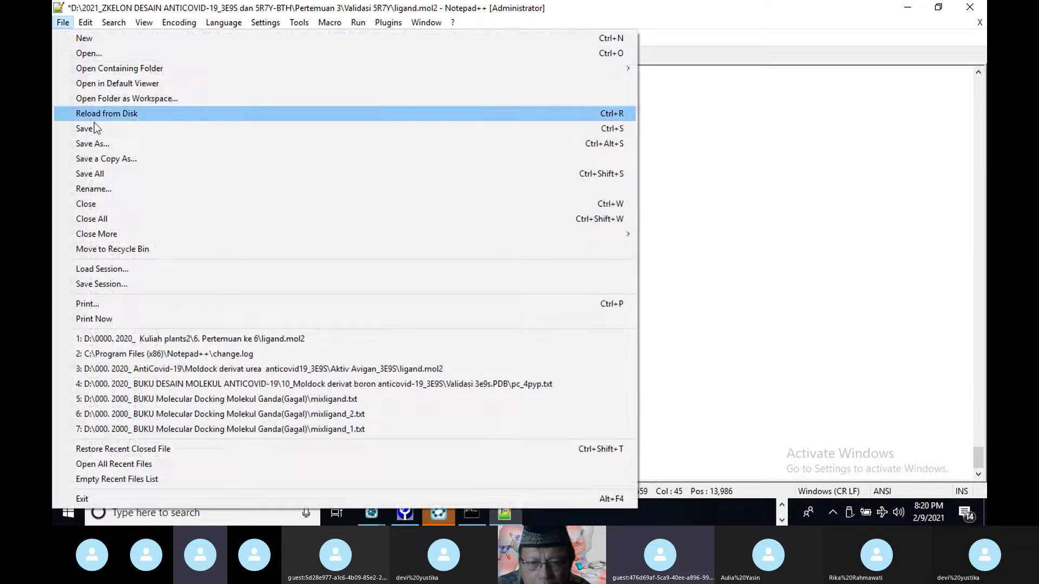
click(95, 125)
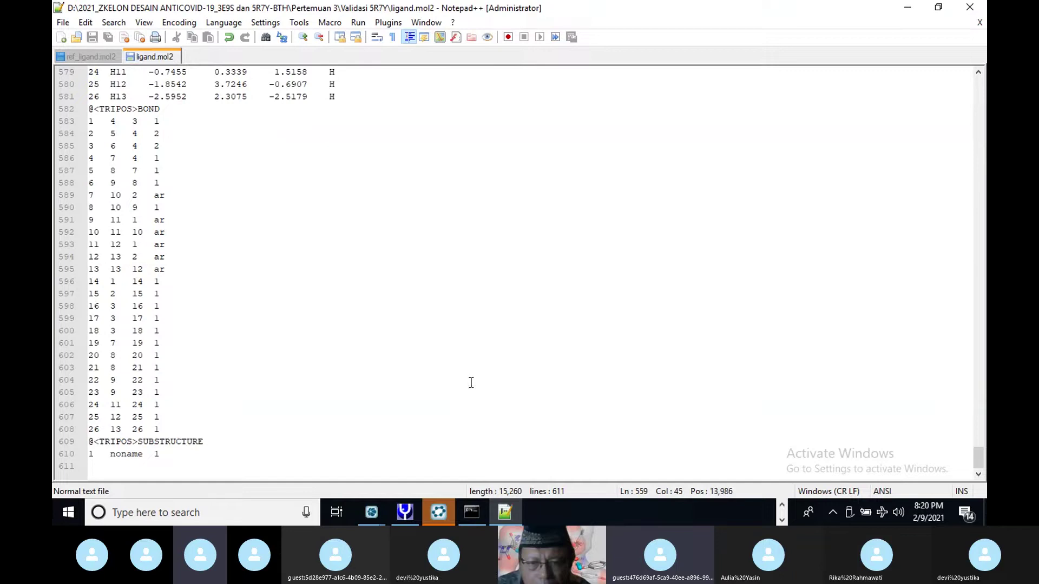
Step: Switch to the Command Prompt and copy the calculated bindingsite_center and bindingsite_radius lines
click(470, 512)
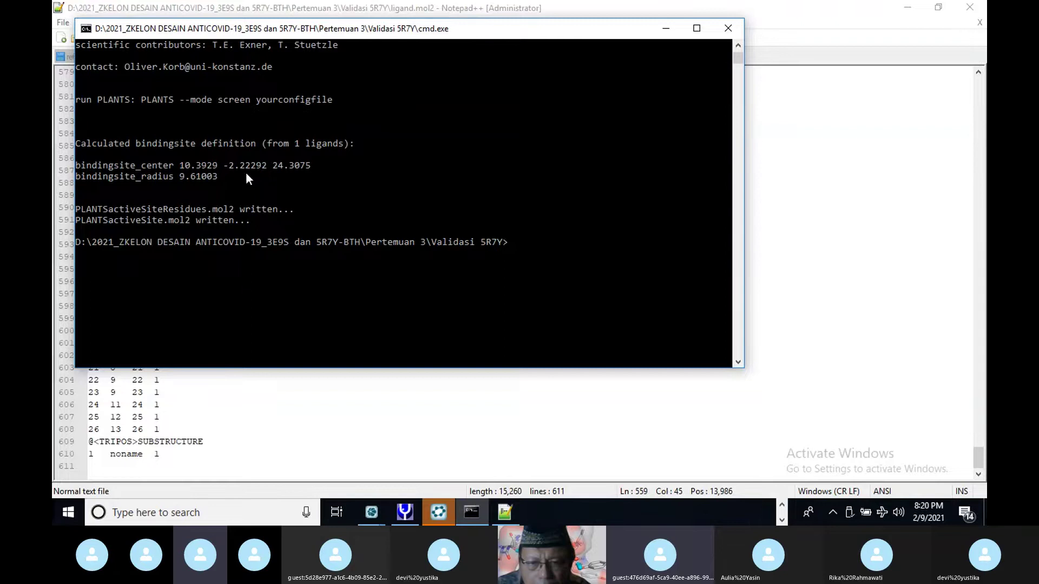
drag(228, 176, 55, 165)
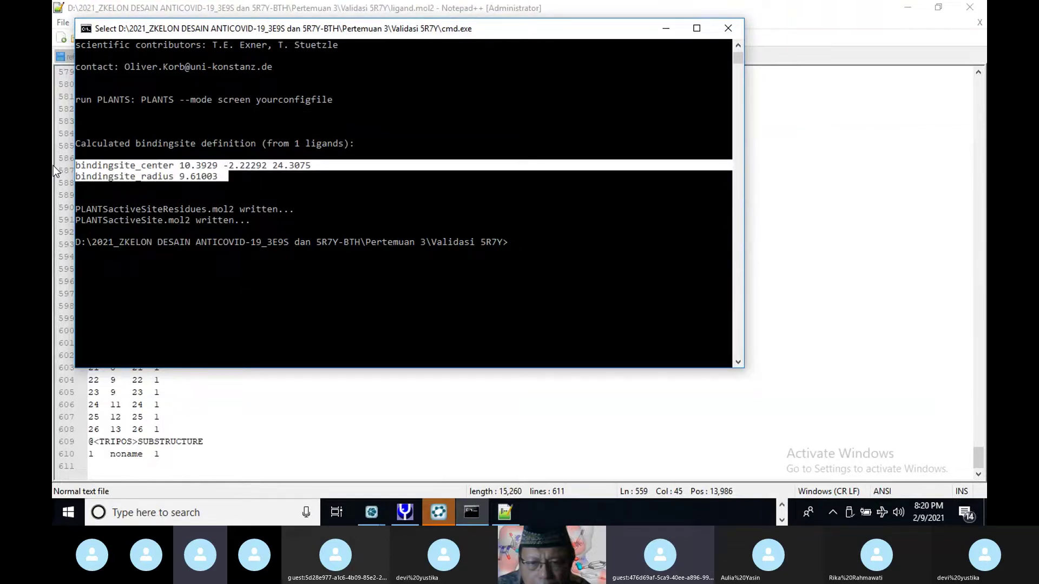
key(Return)
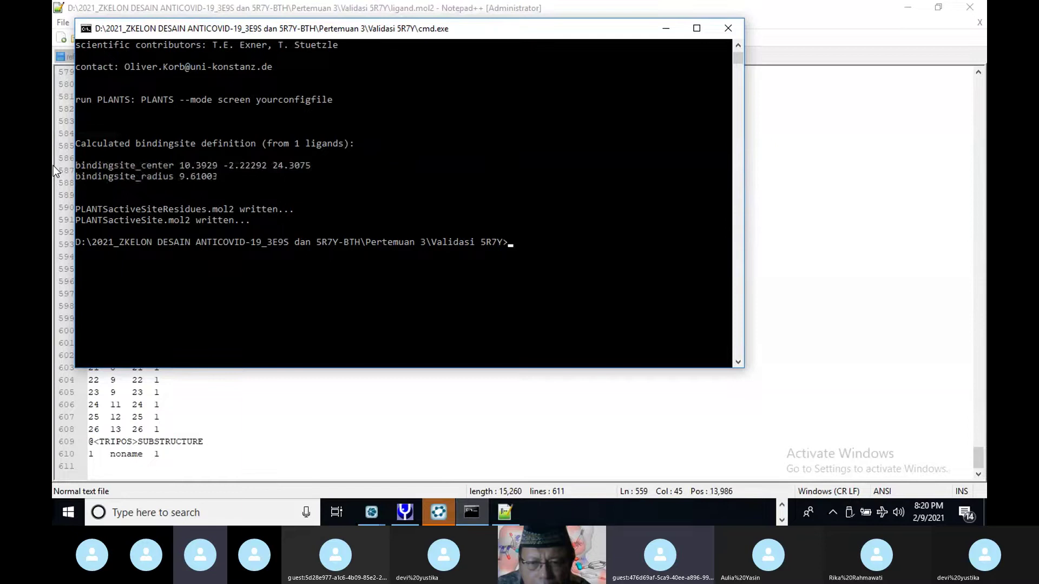
Step: Open pc_4pyp.txt from the Validasi 5R7Y folder and replace its binding site lines with center 10.3929 -2.22292 24.3075 and radius 9.61003
click(787, 159)
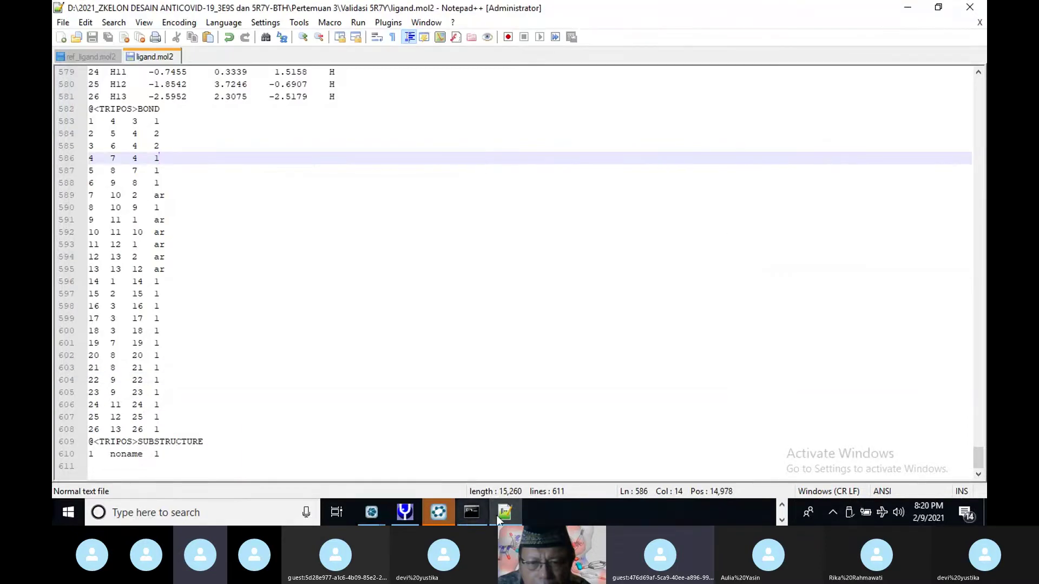
click(782, 505)
mouse_move(451, 521)
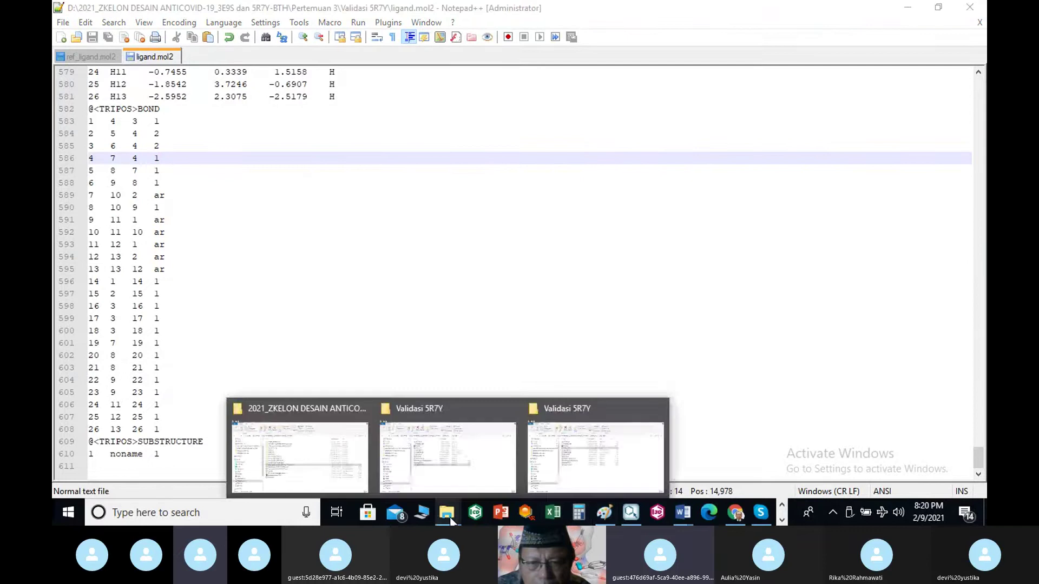
click(604, 454)
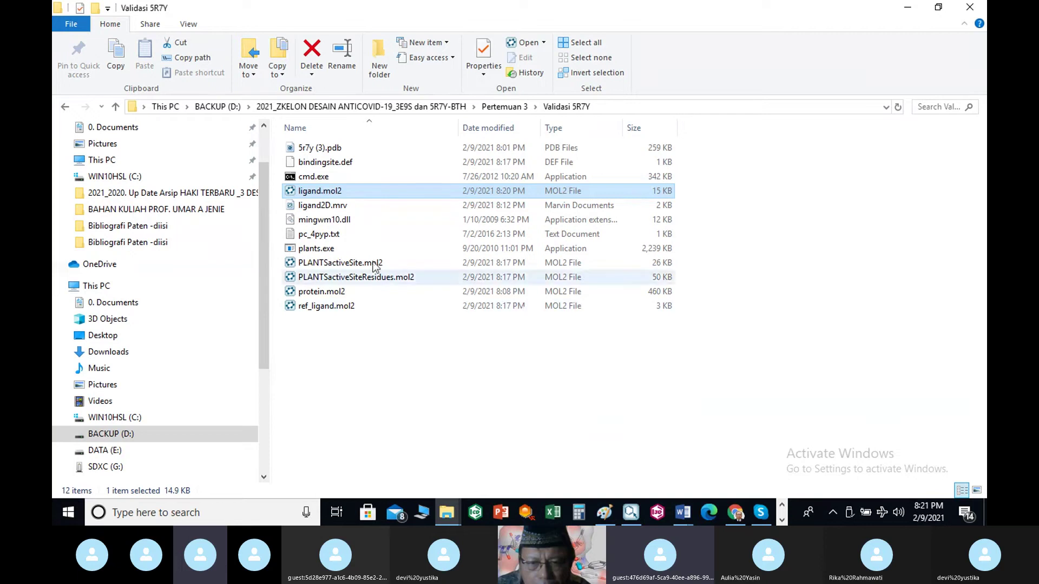
click(323, 237)
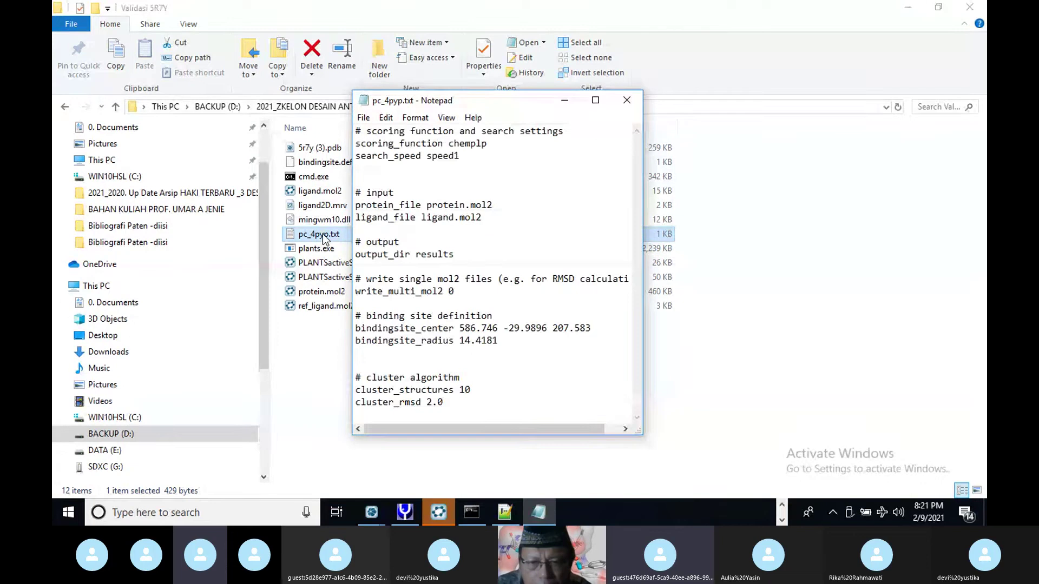
drag(498, 340, 354, 328)
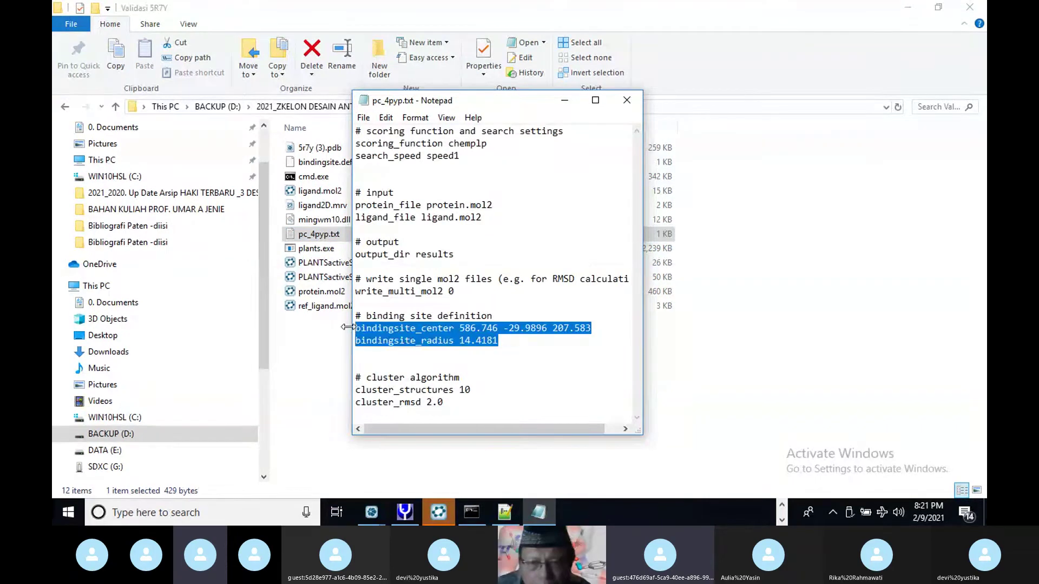
text(bindingsite_center 10.3929 -2.22292 24.3075 bindingsite_radius 9.61003)
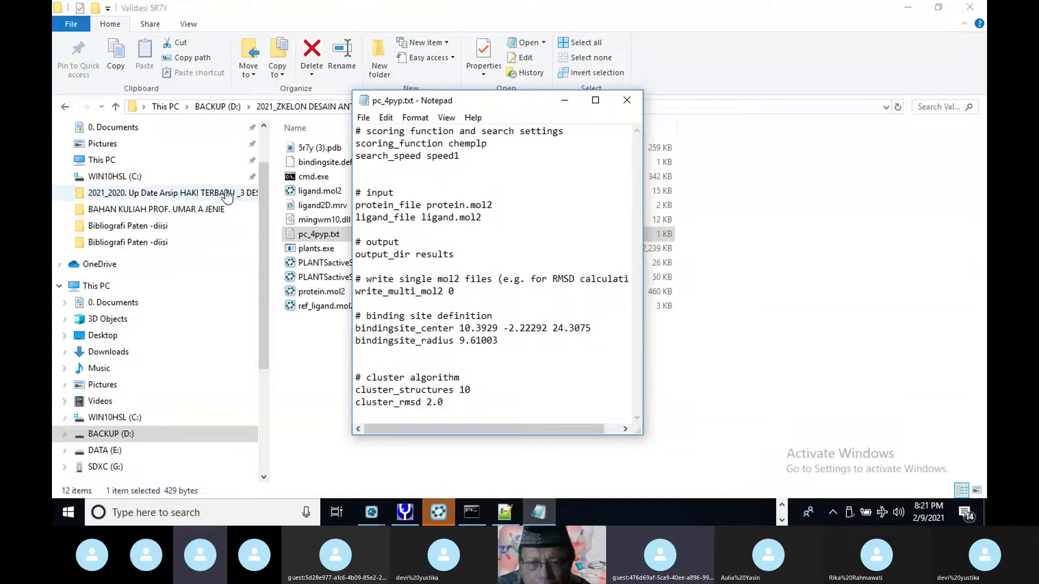
Step: Save the edited configuration as pc_5r7y.txt in the Validasi 5R7Y folder
click(363, 118)
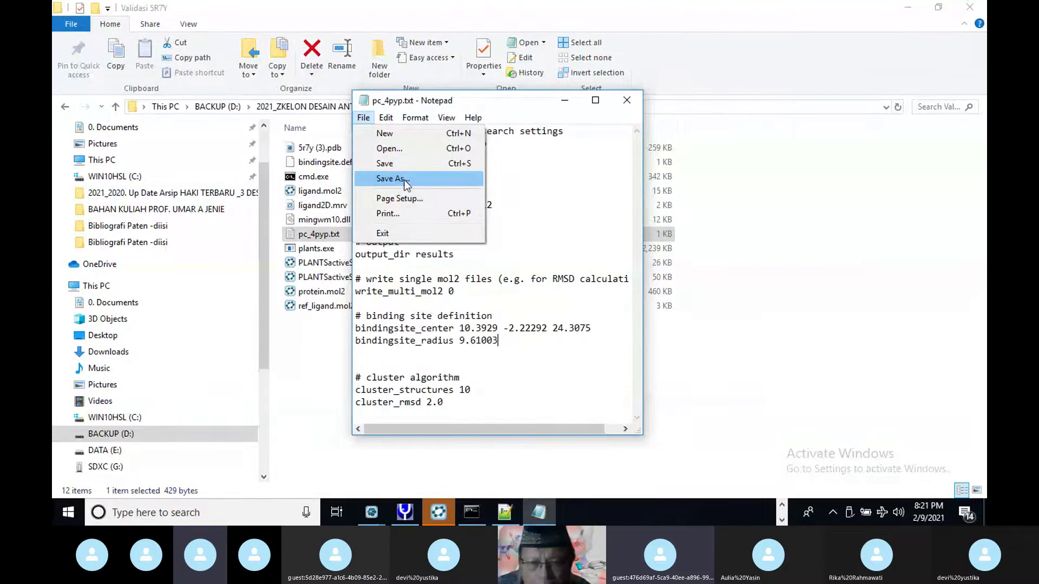
click(393, 179)
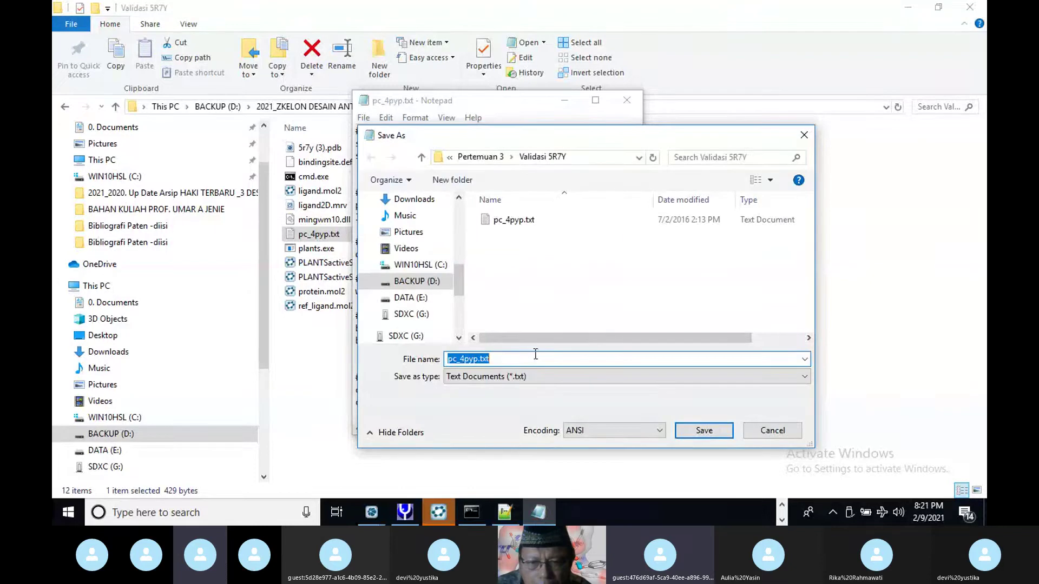
click(478, 359)
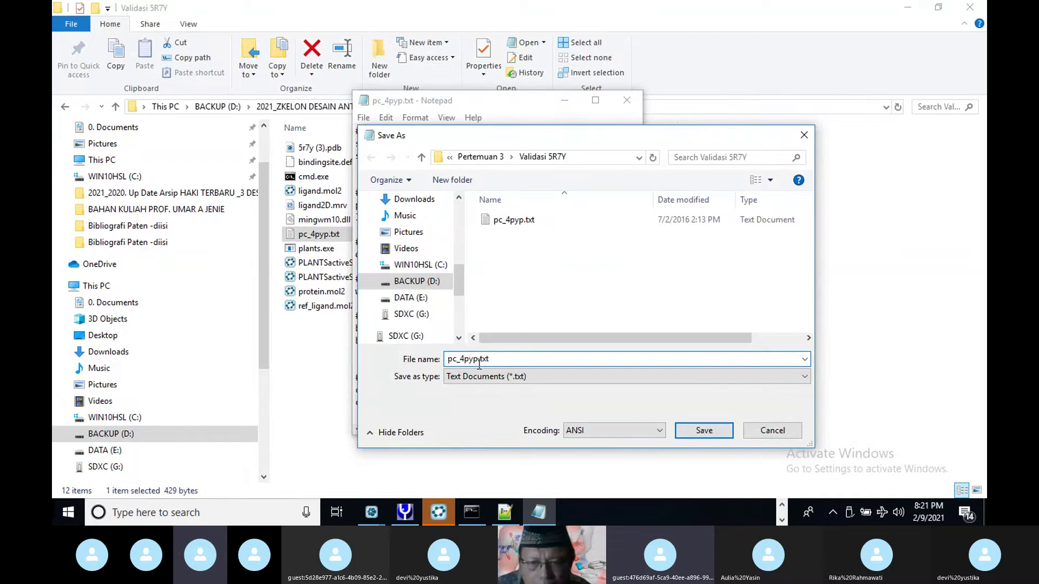
key(BackSpace)
key(BackSpace)
key(BackSpace)
key(BackSpace)
text(5r7)
text(y)
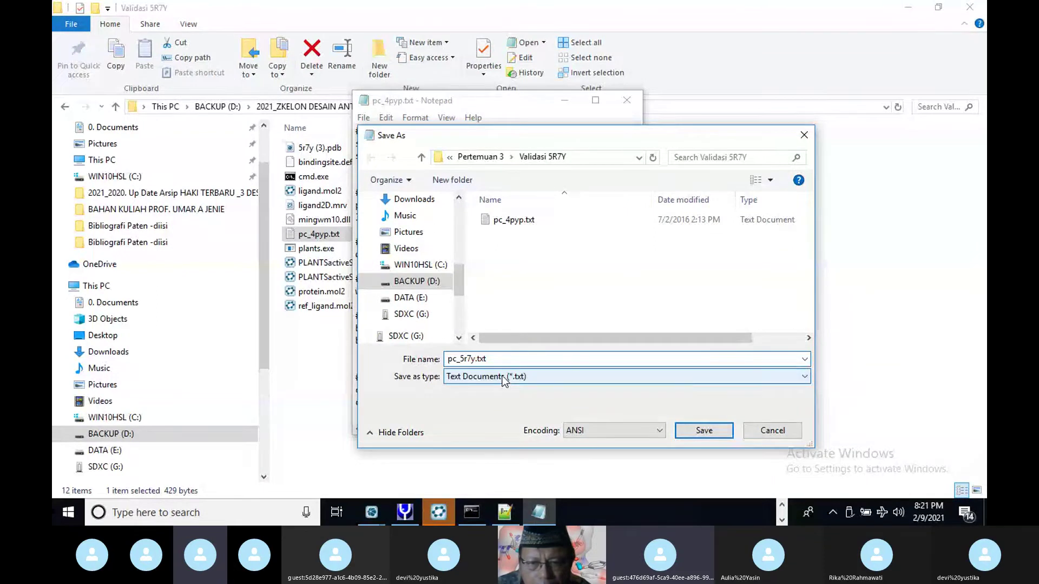
click(721, 432)
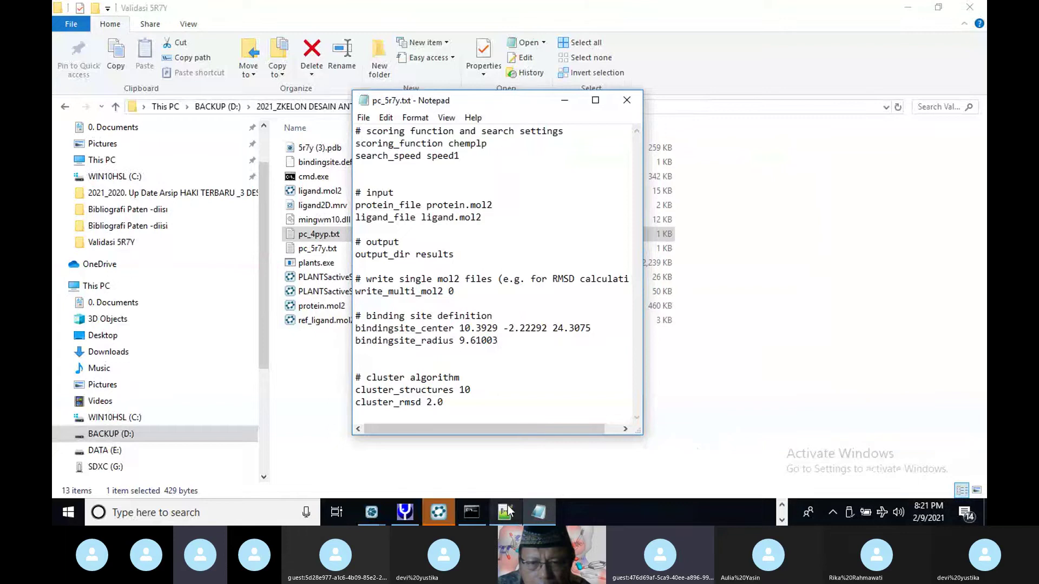
Step: Run the docking in the Command Prompt with plants --mode screen pc_5r7y.txt
click(472, 513)
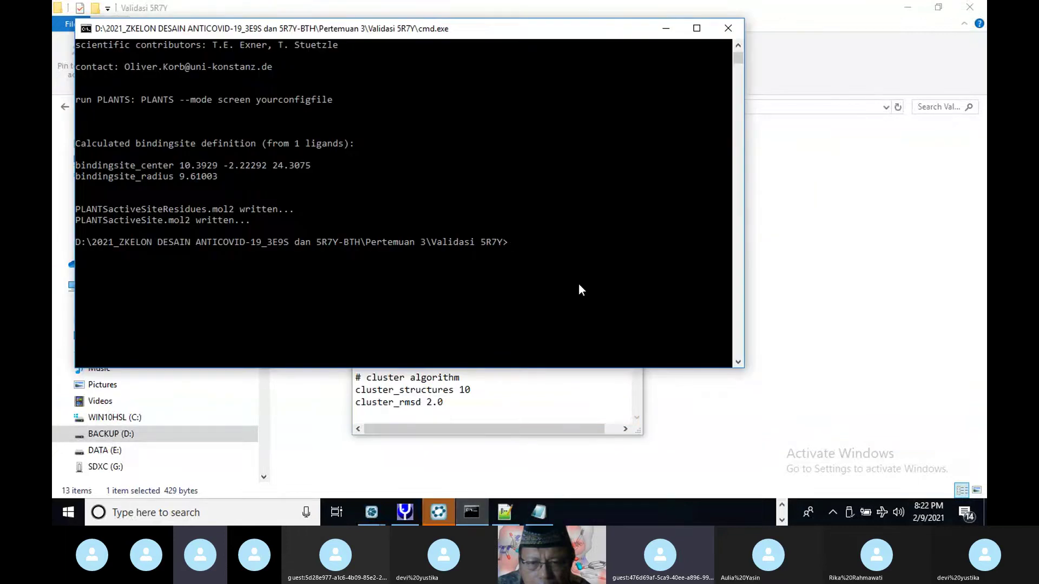
text(plants --mode screen pc_5r7y.txt)
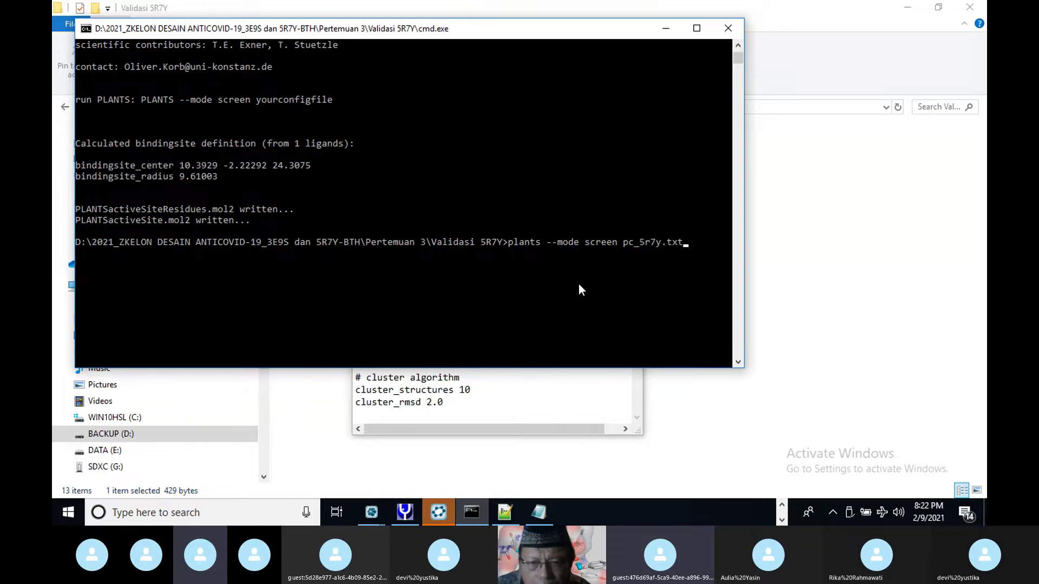
key(Return)
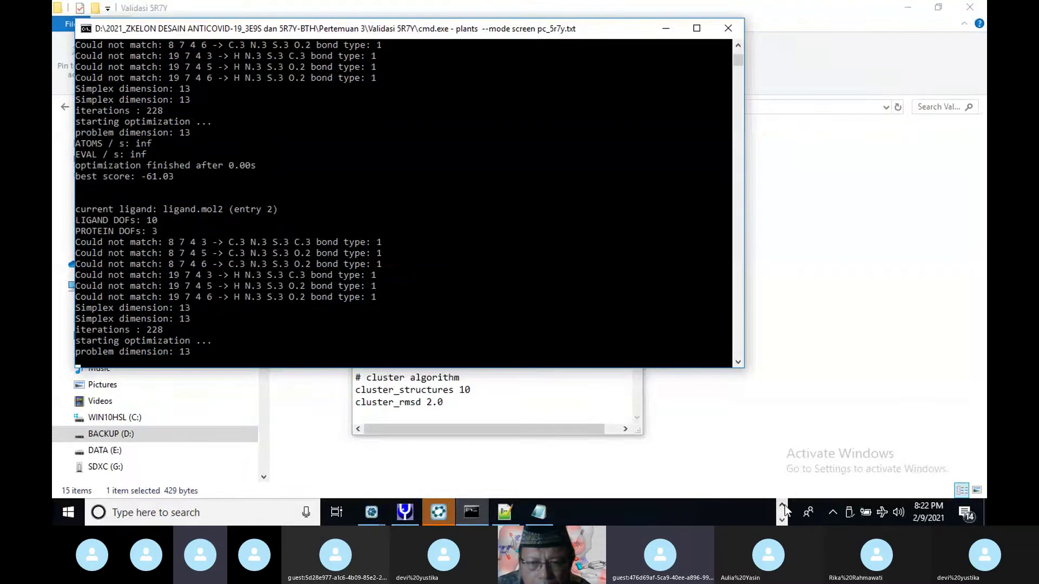
Step: Switch to Skype and check the group call and its chat while the docking runs
click(781, 504)
click(760, 511)
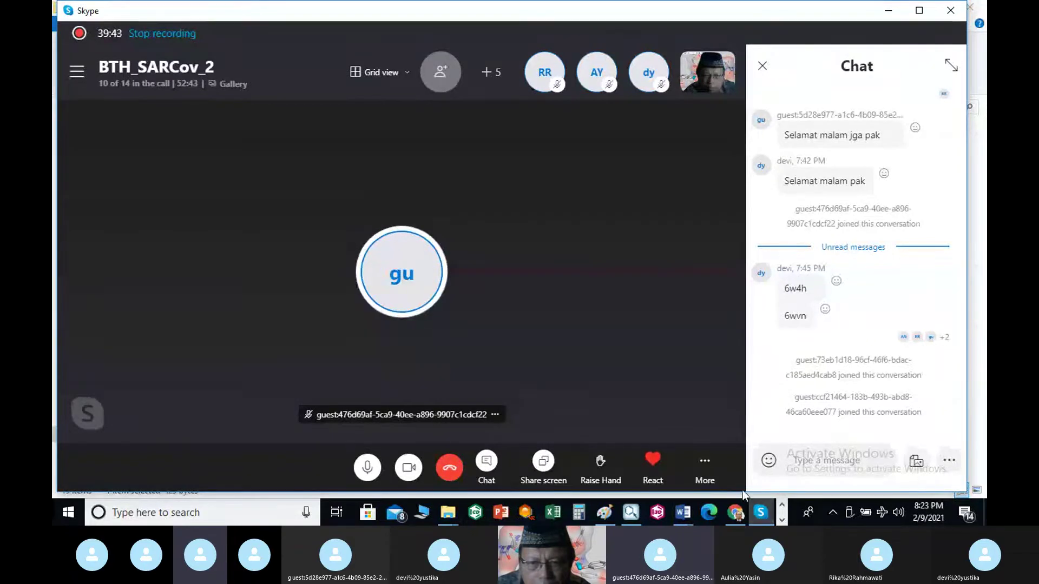
click(781, 519)
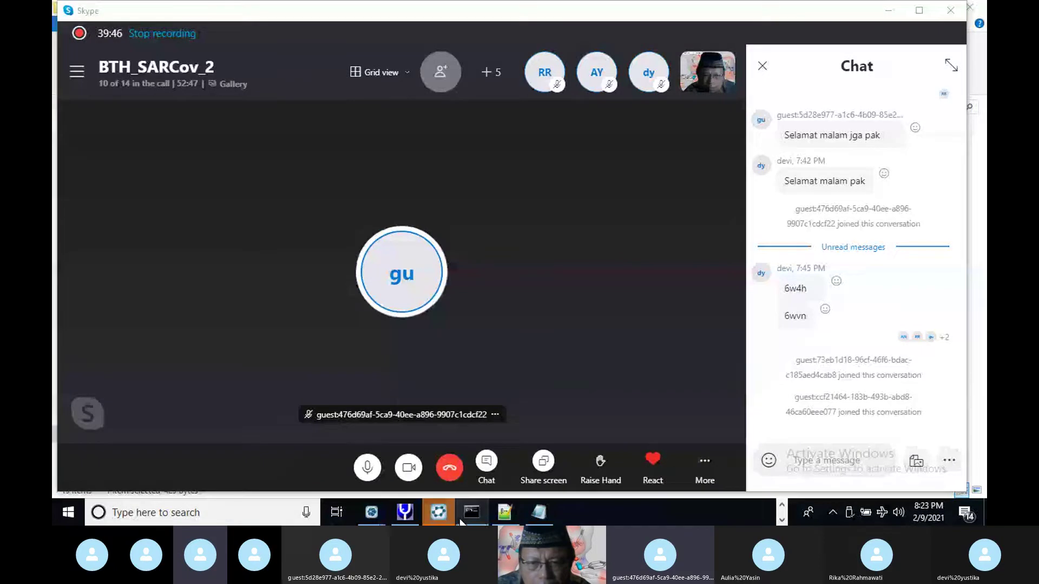
Step: In the Command Prompt, go to the results folder, display bestranking.csv with more, and close the prompt
click(471, 515)
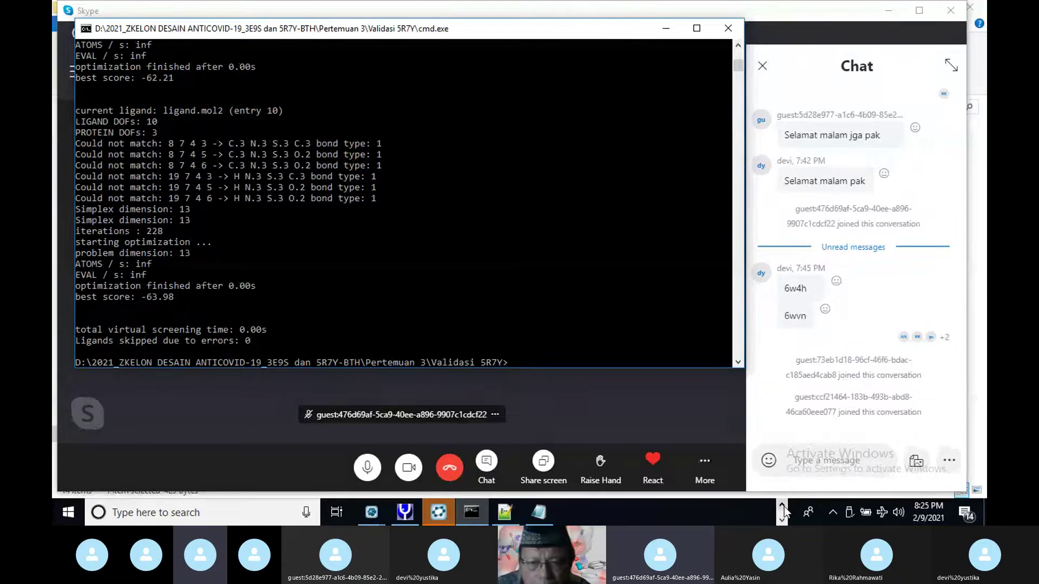
text(cd results)
key(Return)
text(more)
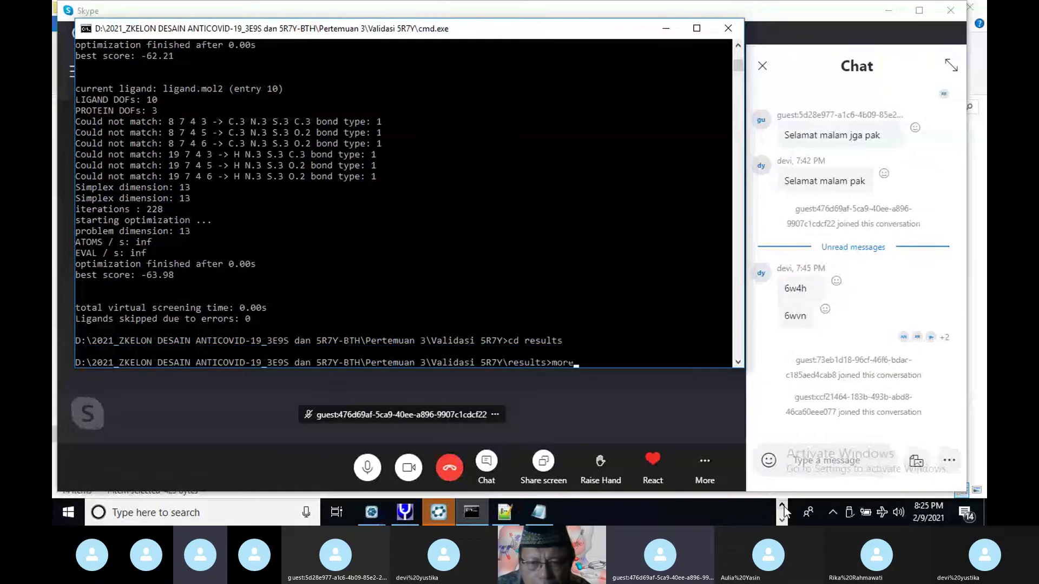
text( bestranking.csv)
key(Return)
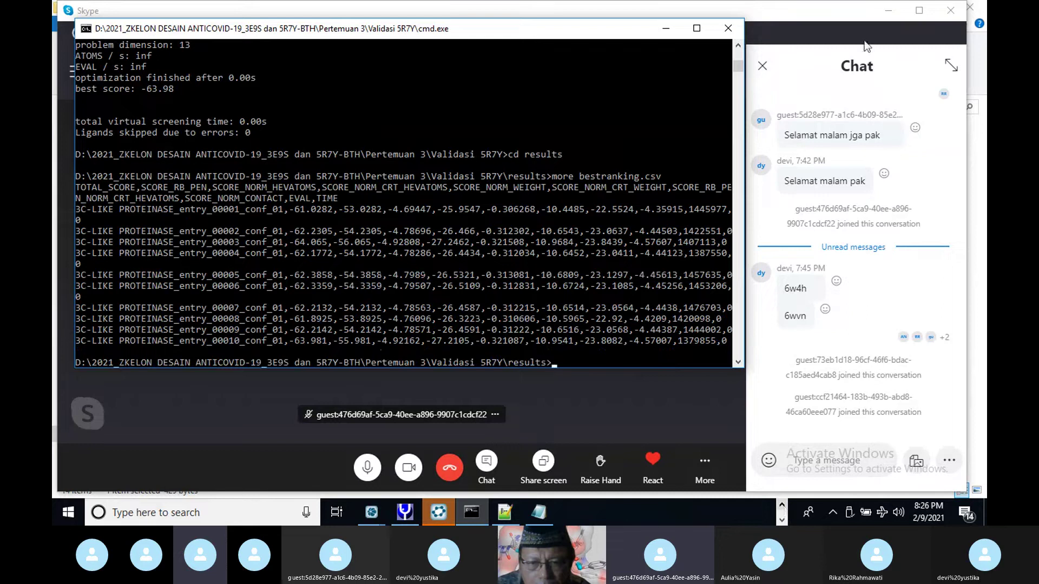
click(727, 28)
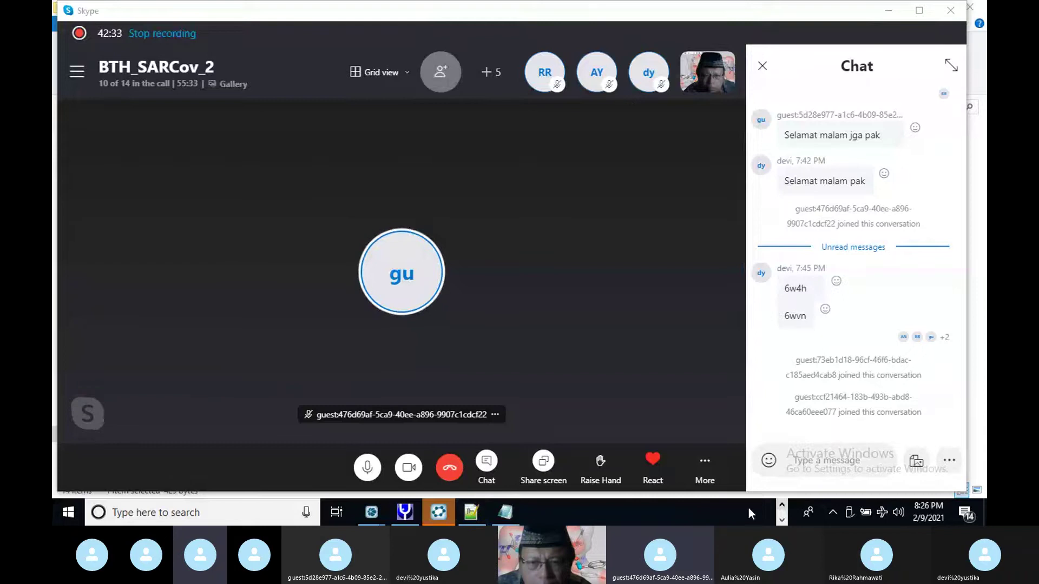
Step: Open bestranking.csv from the results folder of Validasi 5R7Y in Excel and dismiss the Office activation wizard
click(781, 504)
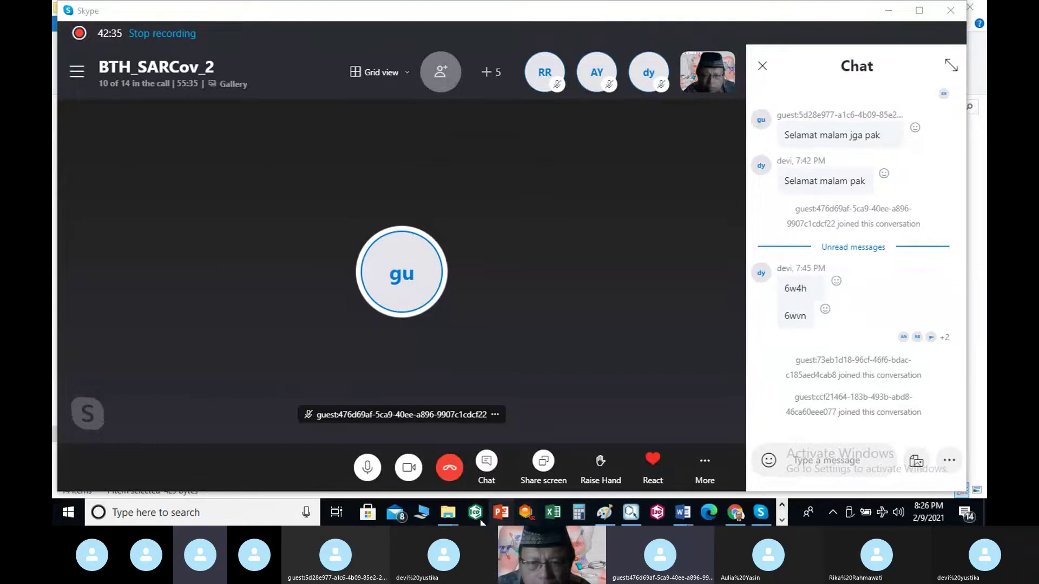
mouse_move(448, 514)
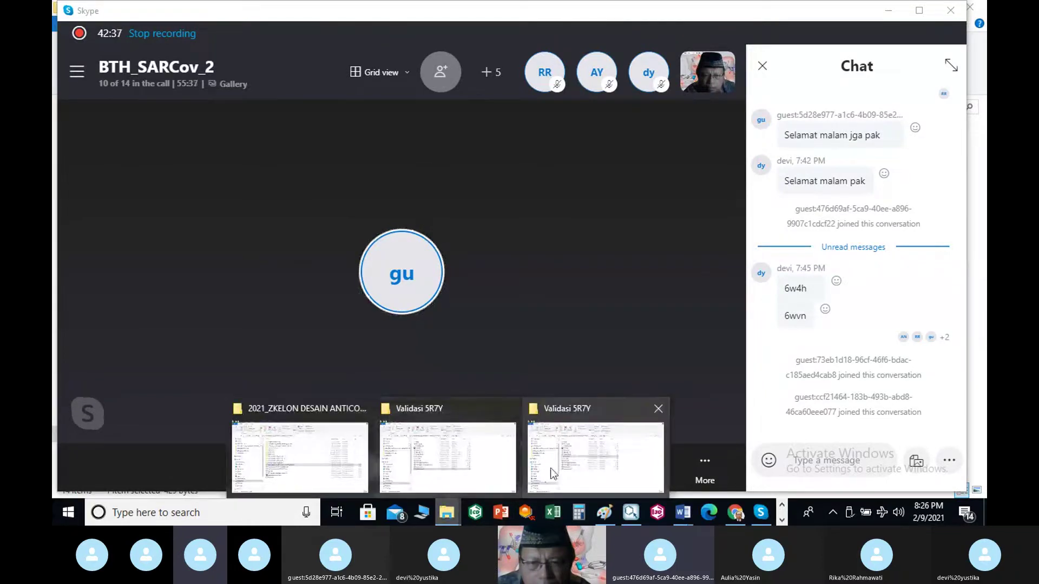
click(589, 456)
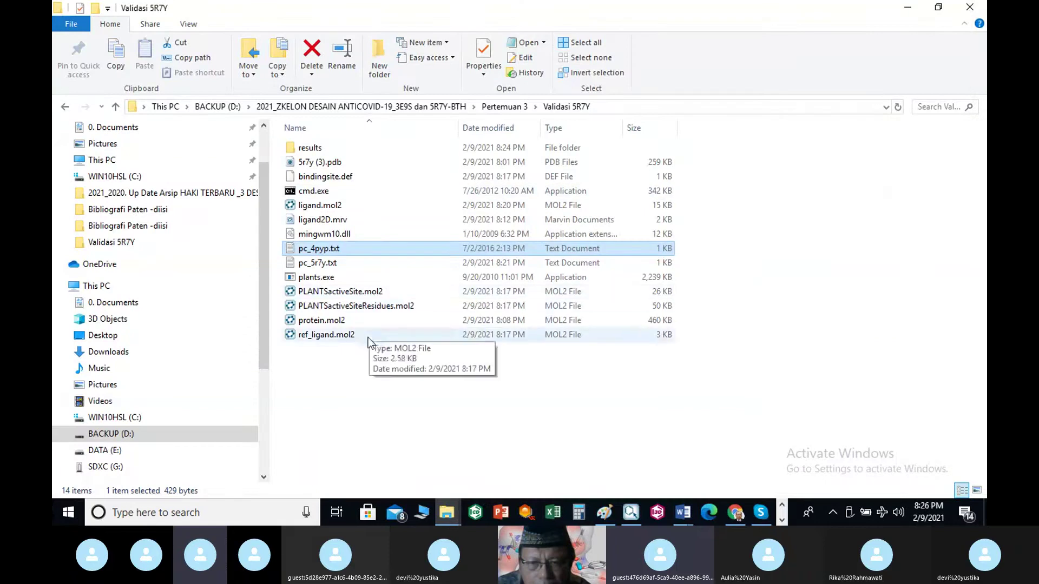
double_click(301, 151)
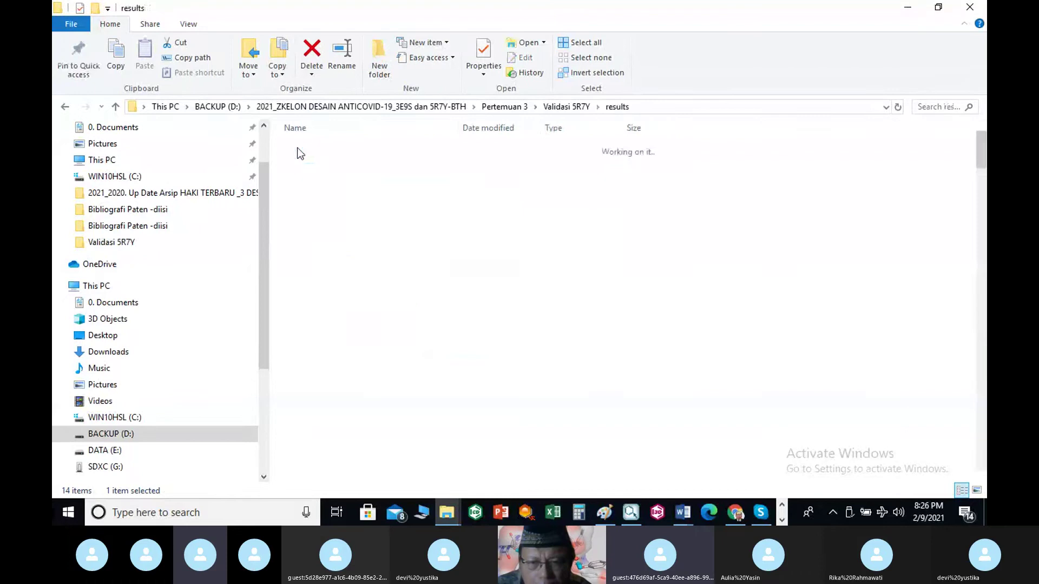
scroll(300, 153, down, 20)
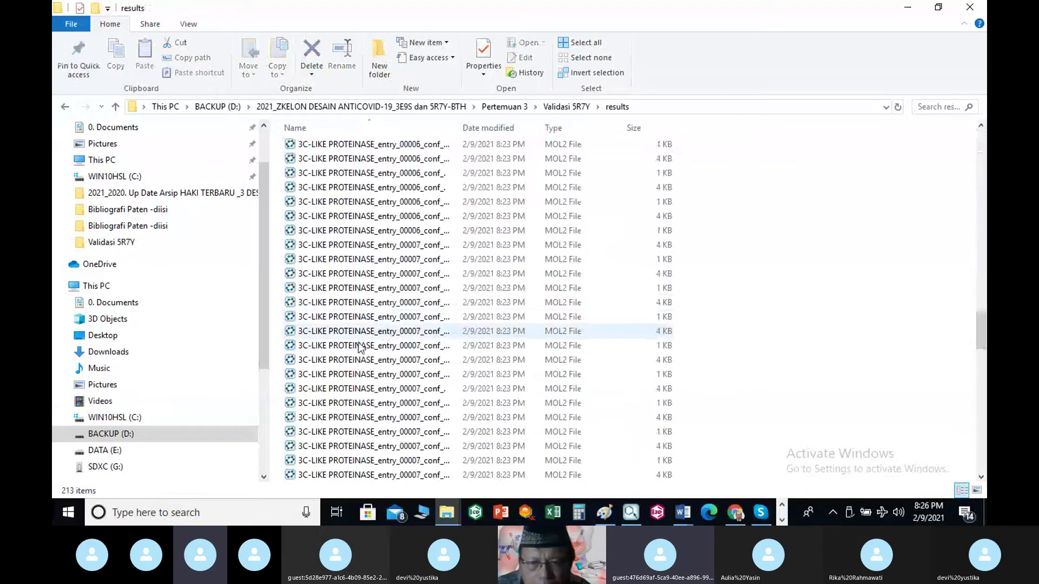
scroll(355, 346, down, 20)
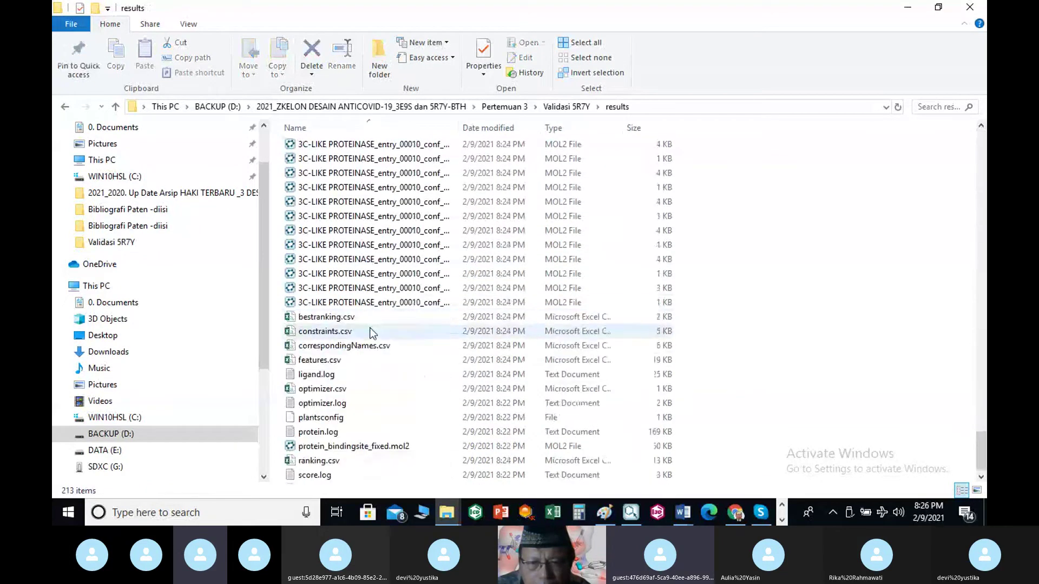
double_click(350, 306)
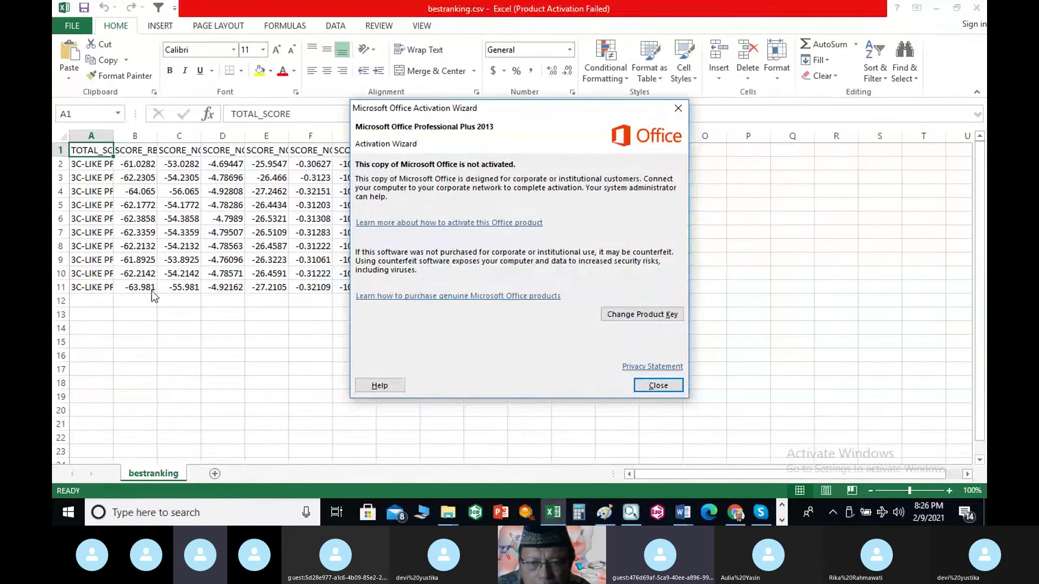
click(658, 388)
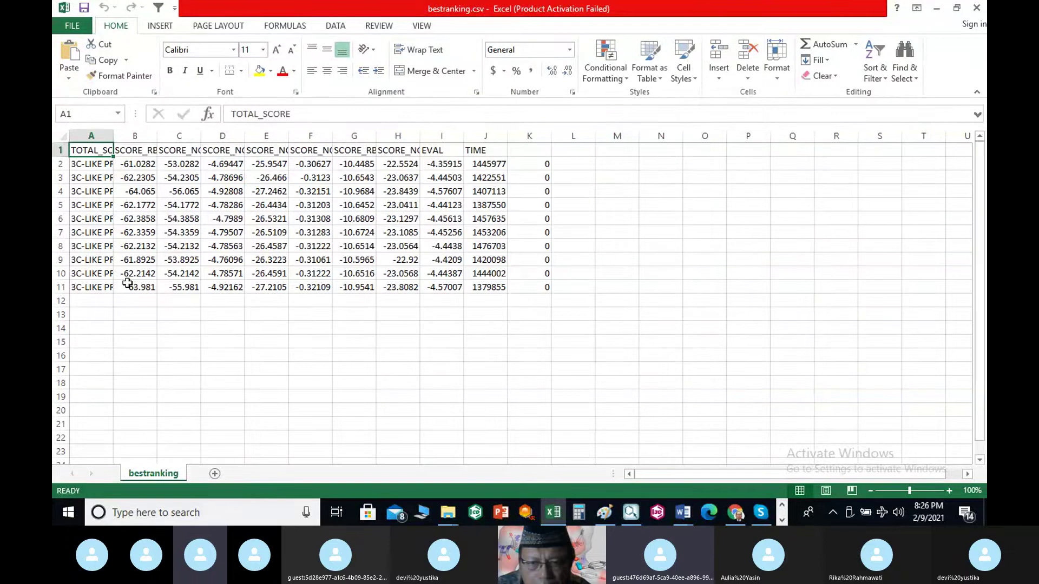
Step: Widen column A to read the full entry names beside their docking scores, and close bestranking.csv without saving
click(144, 191)
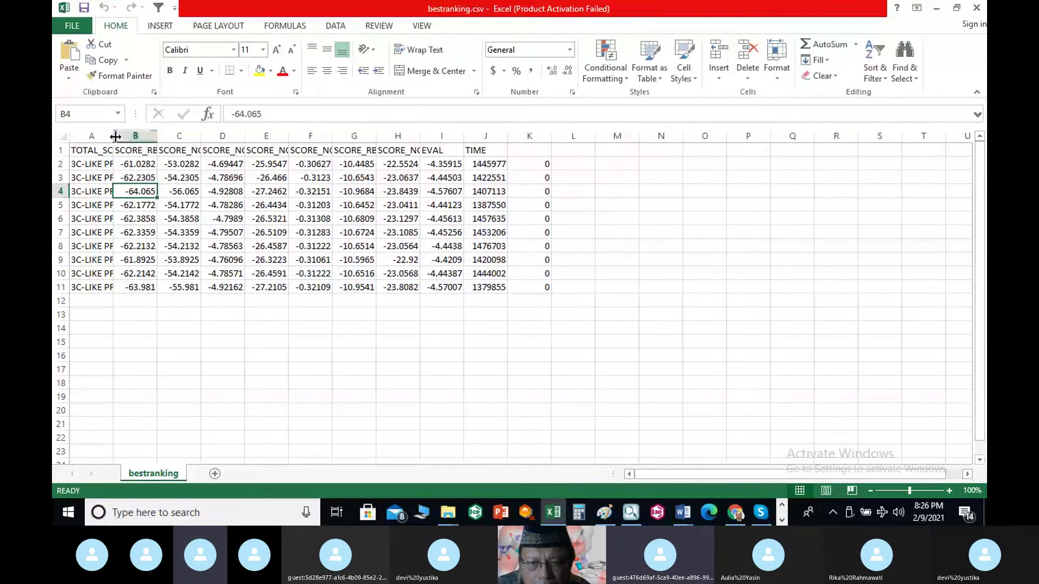
drag(114, 136, 271, 163)
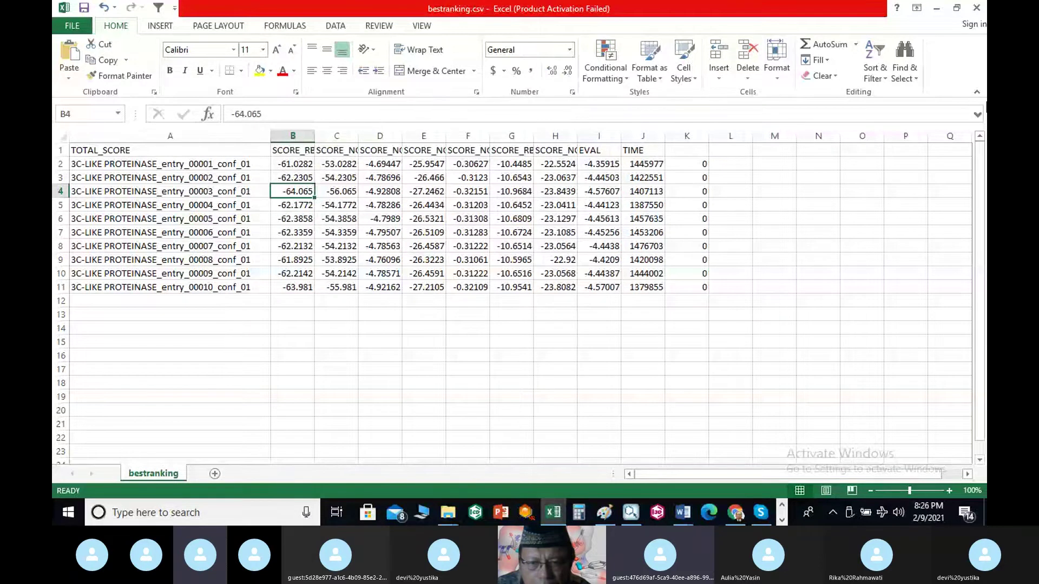
click(976, 8)
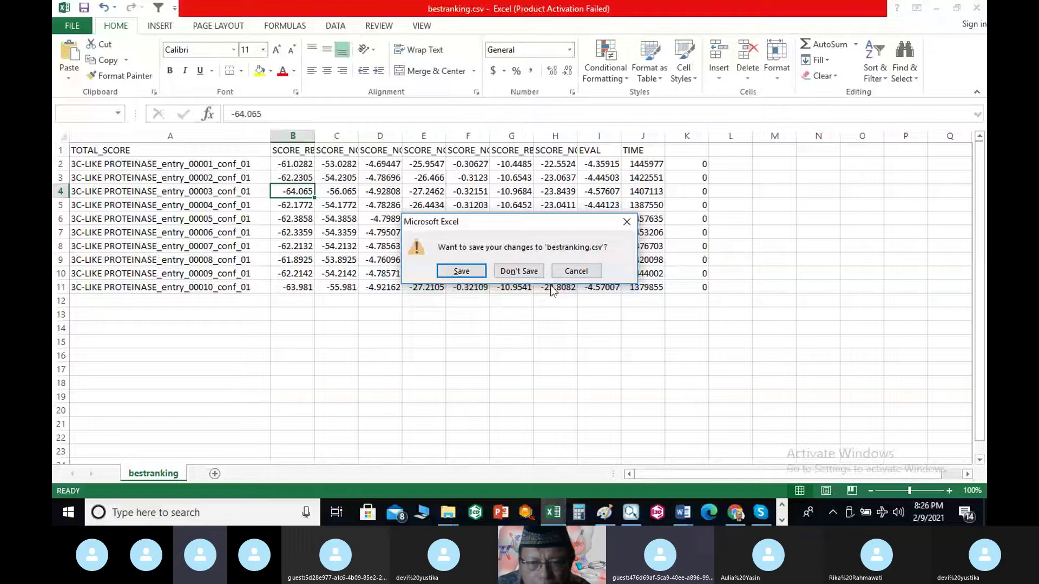
click(524, 272)
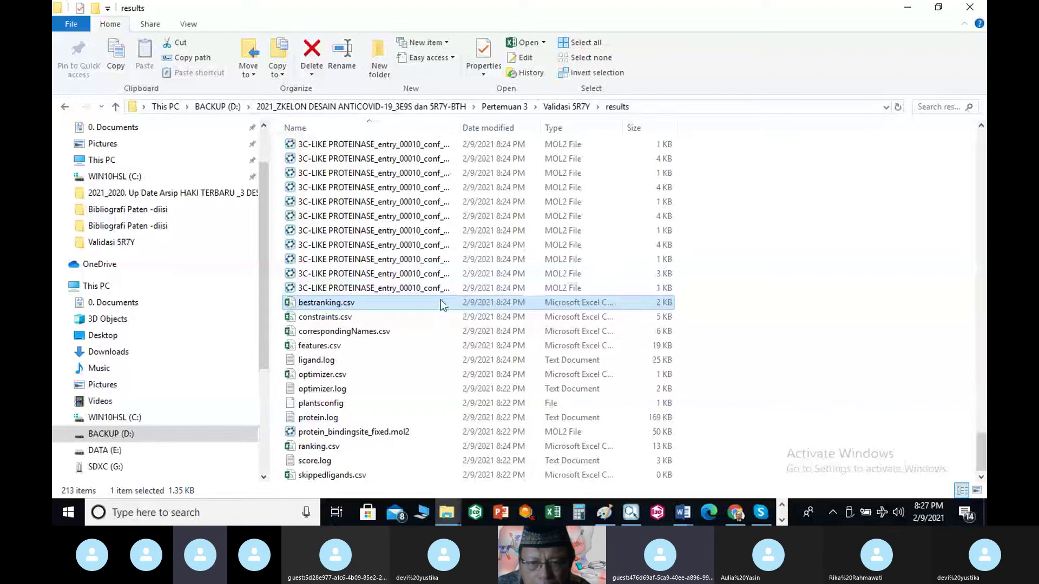
Step: Copy 3C-LIKE PROTEINASE_entry_00003_conf_01.mol2 from the results folder into the Validasi 5R7Y folder
scroll(440, 300, up, 20)
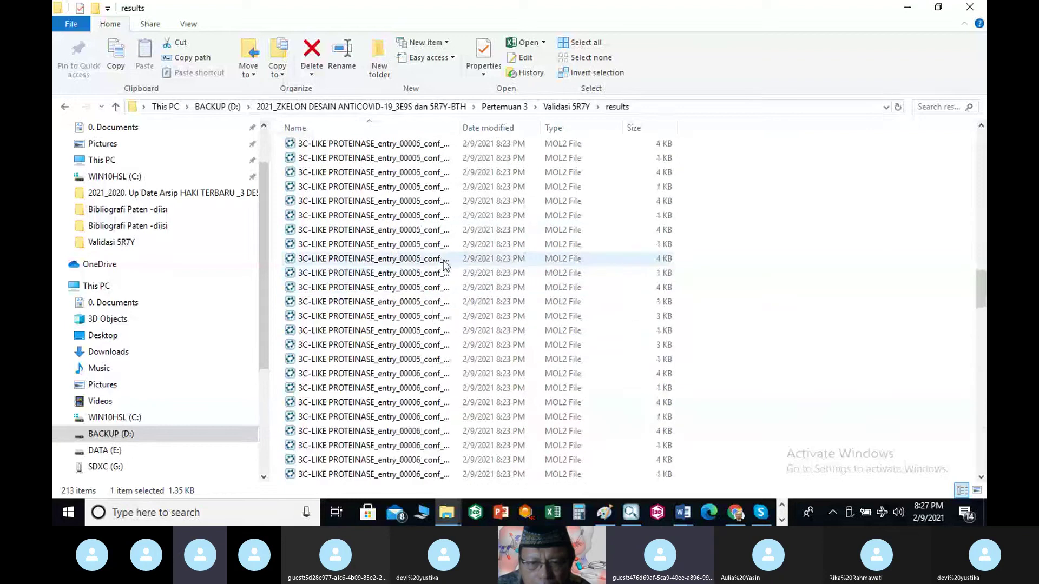
scroll(444, 264, up, 18)
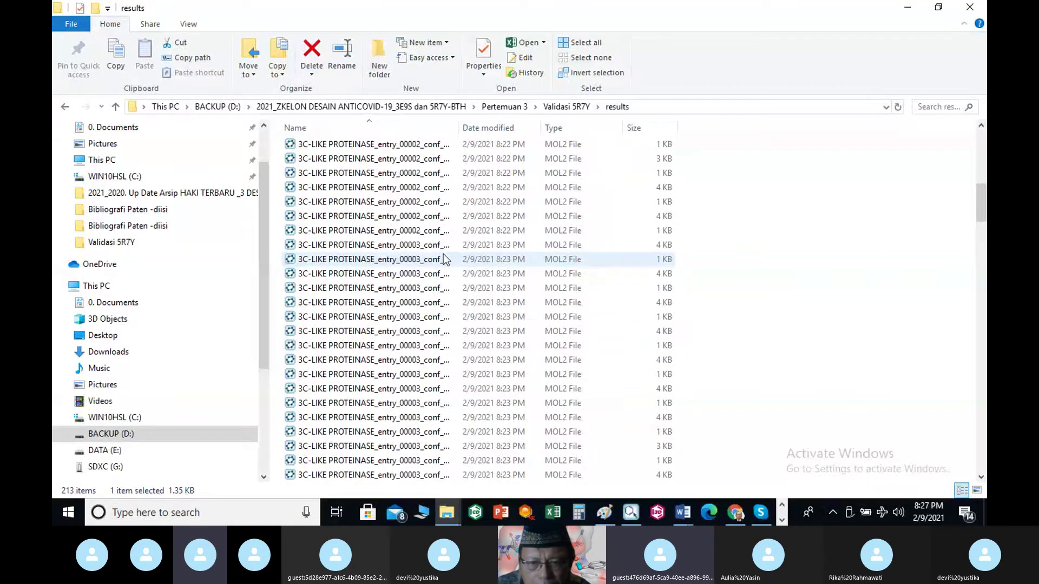
click(431, 247)
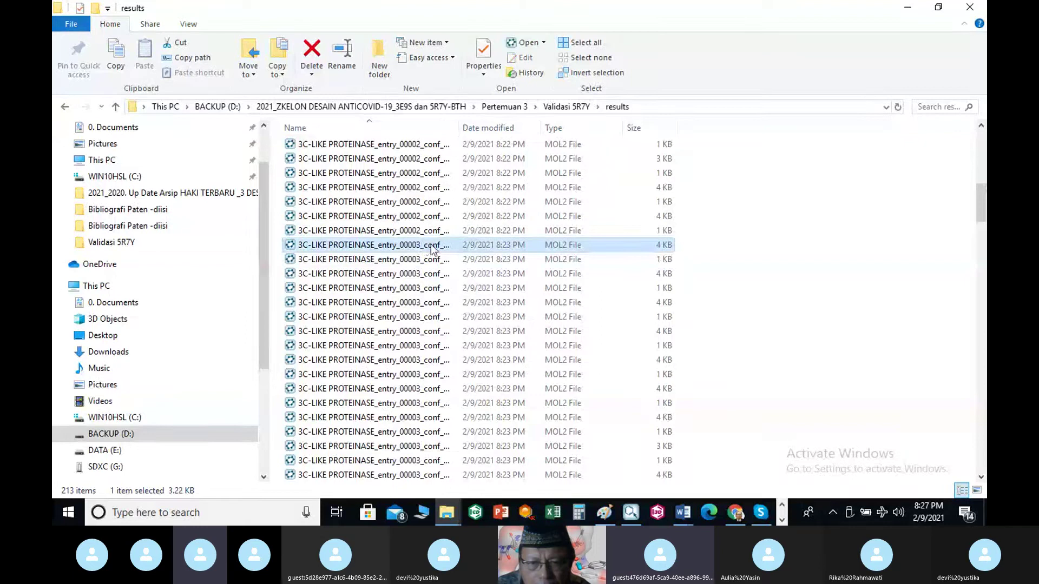
drag(459, 128, 694, 136)
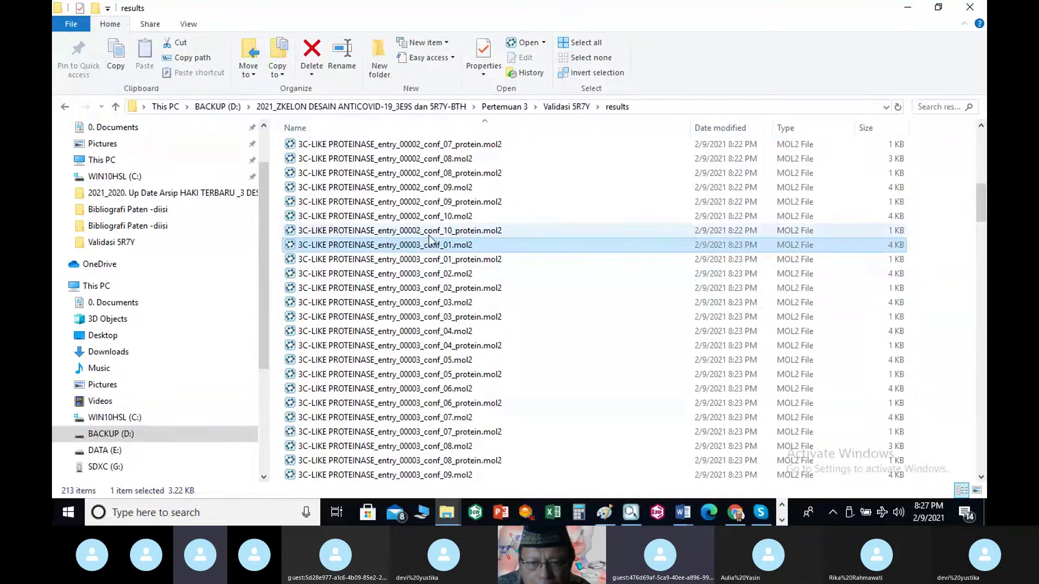
click(115, 107)
click(156, 69)
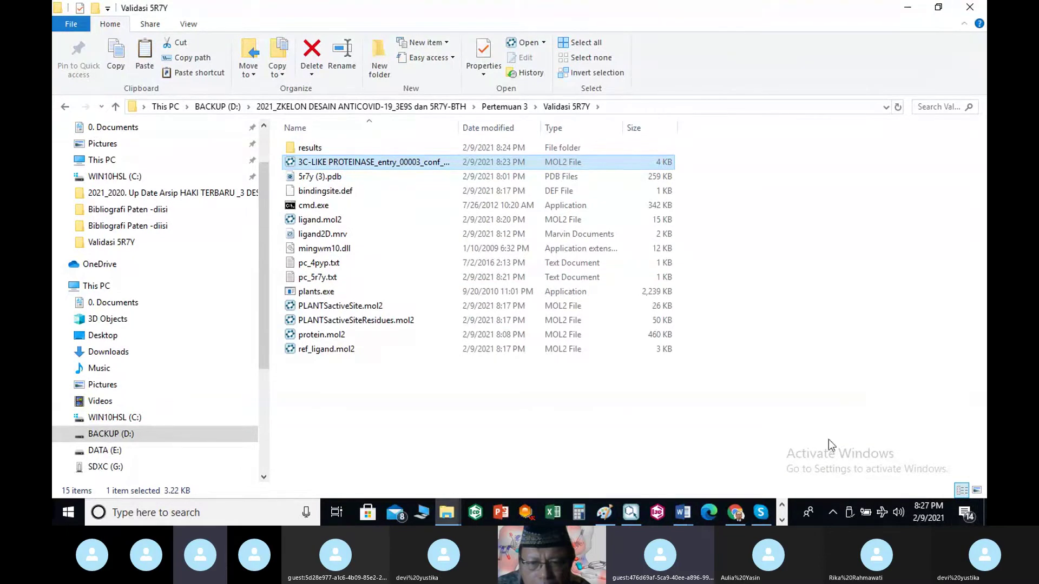
Step: Switch to YASARA and start a new scene, clearing all unsaved data
click(781, 520)
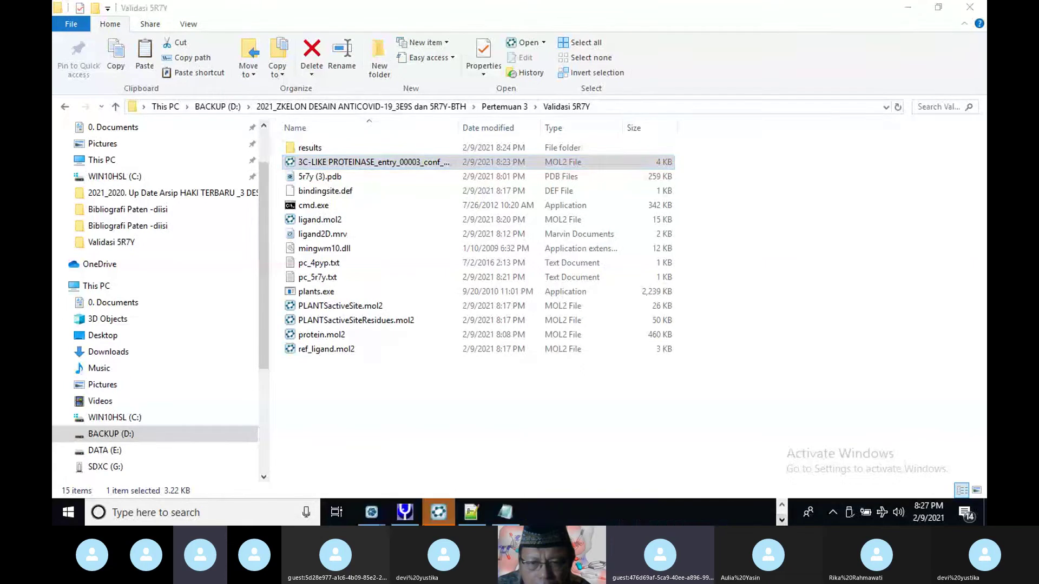
click(404, 511)
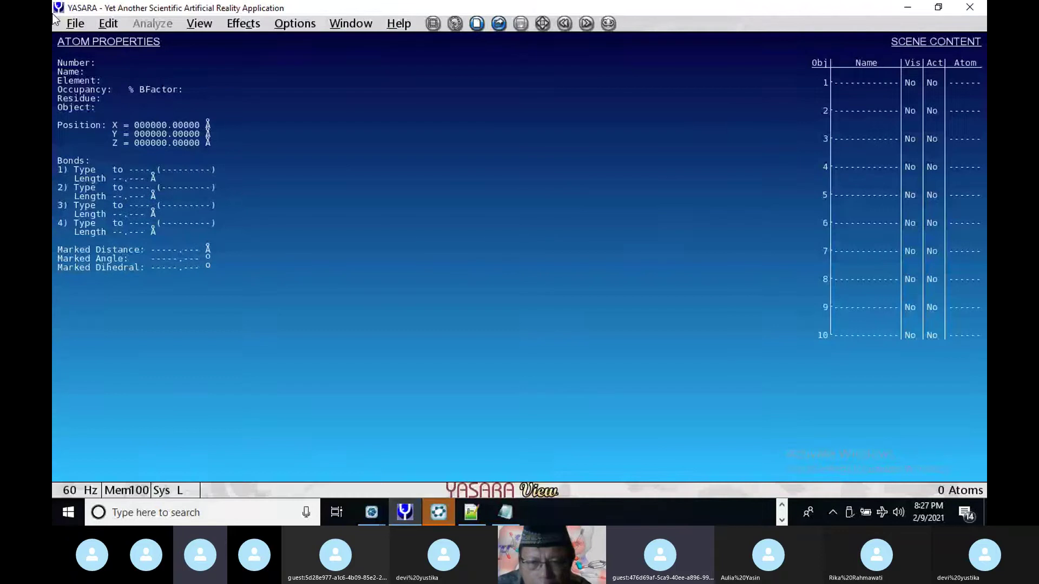
click(75, 24)
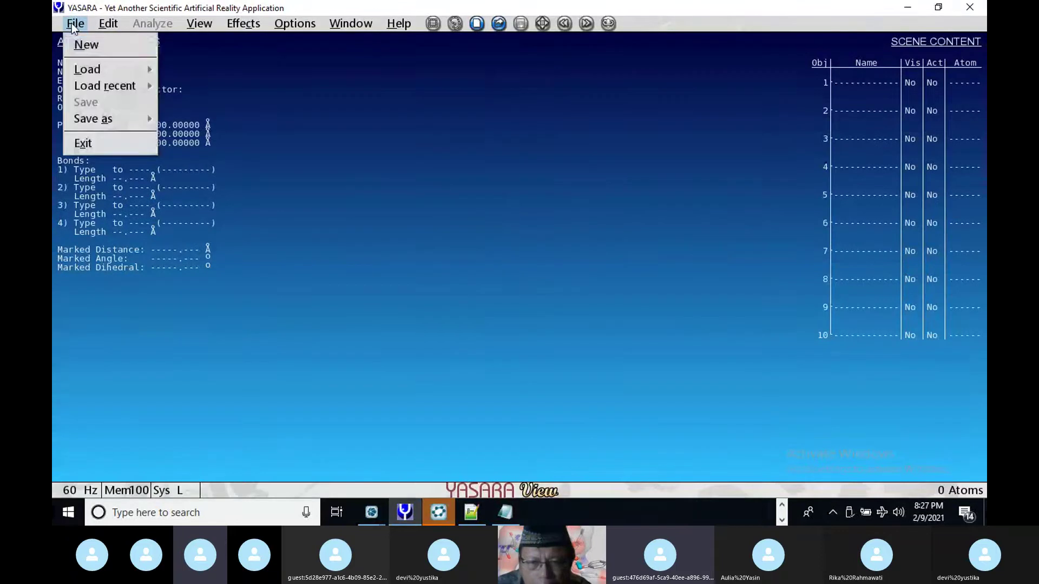
click(86, 43)
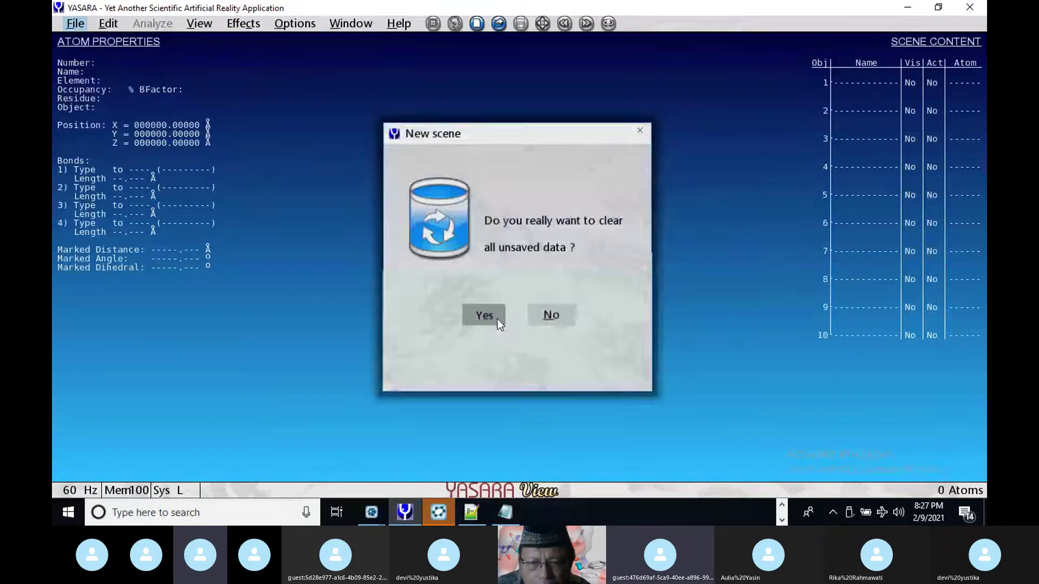
click(490, 313)
Step: Import ref_ligand.mol2 from the Validasi 5R7Y folder with OpenBabel in the Sybyl Mol2 format
click(75, 24)
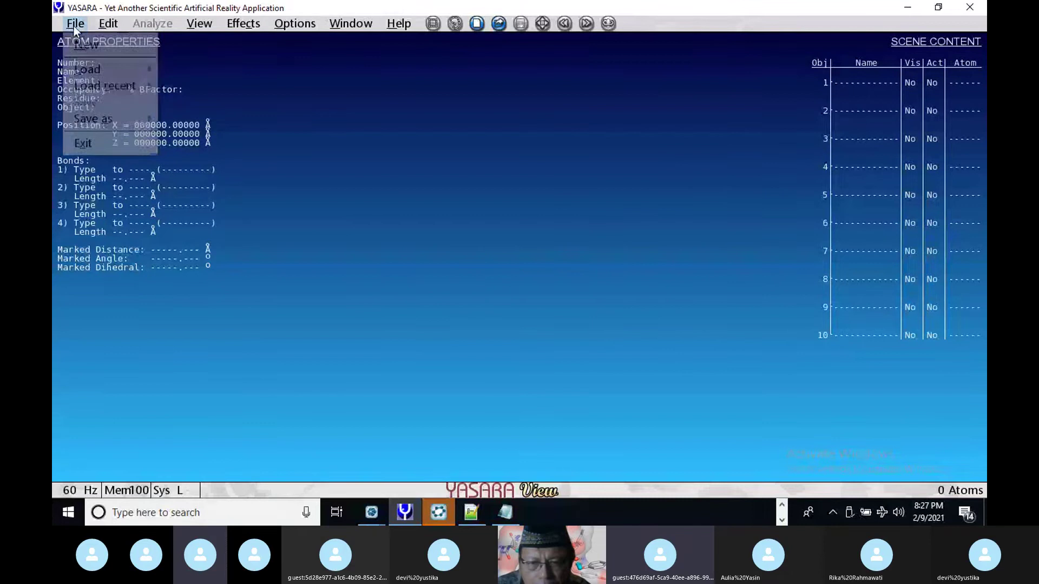
mouse_move(108, 69)
click(237, 143)
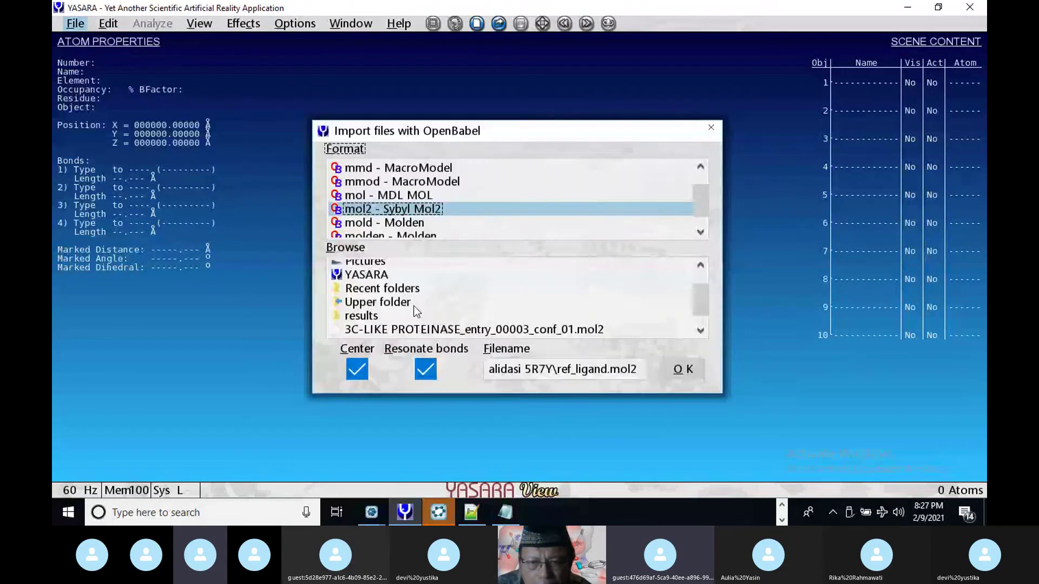
scroll(411, 307, down, 2)
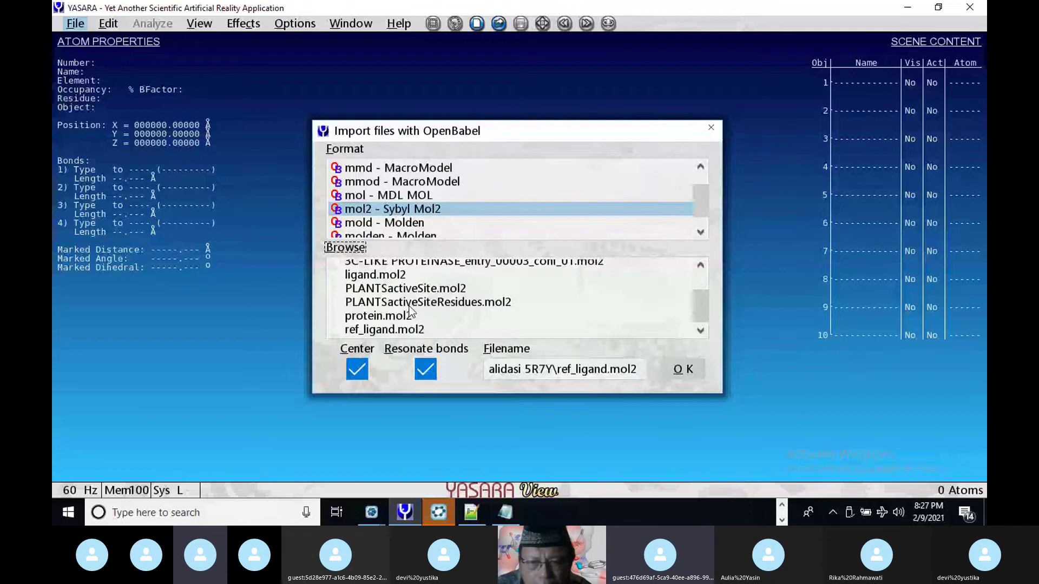
click(411, 329)
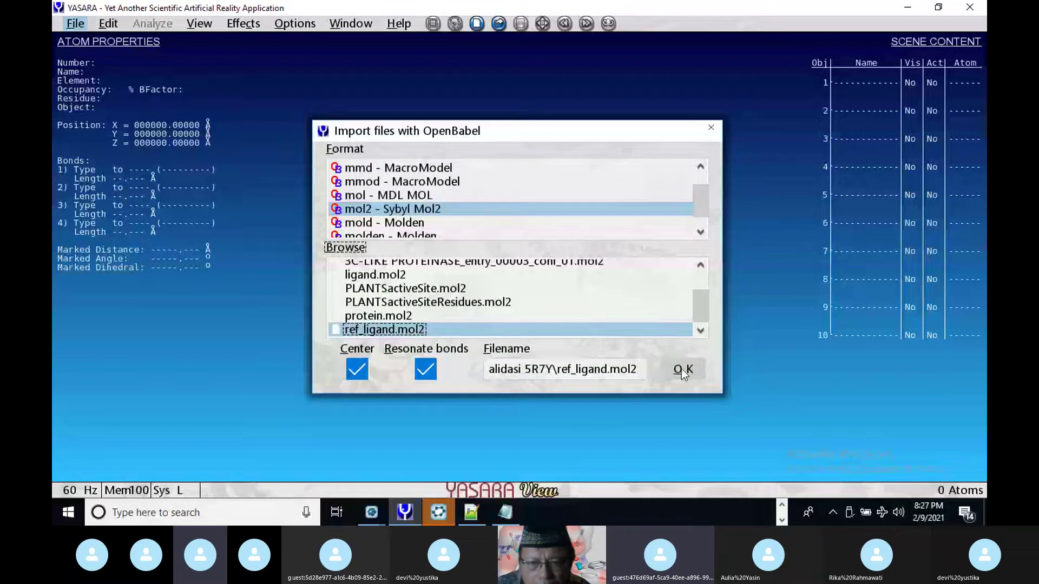
click(682, 369)
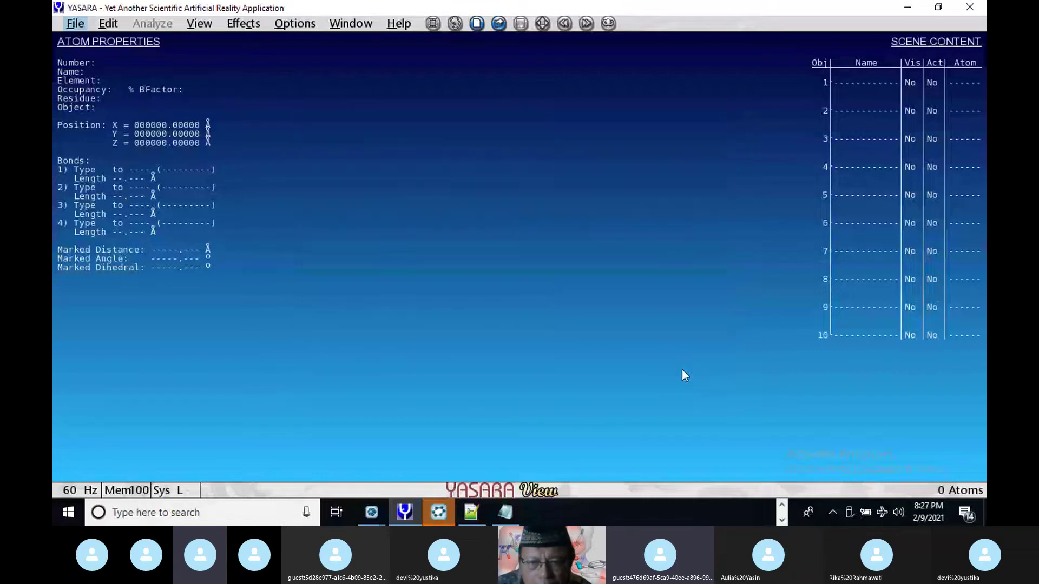
Step: Import the docked pose 3C-LIKE PROTEINASE_entry_00003_conf_01.mol2 with OpenBabel in the Sybyl Mol2 format
click(81, 25)
mouse_move(108, 70)
click(236, 143)
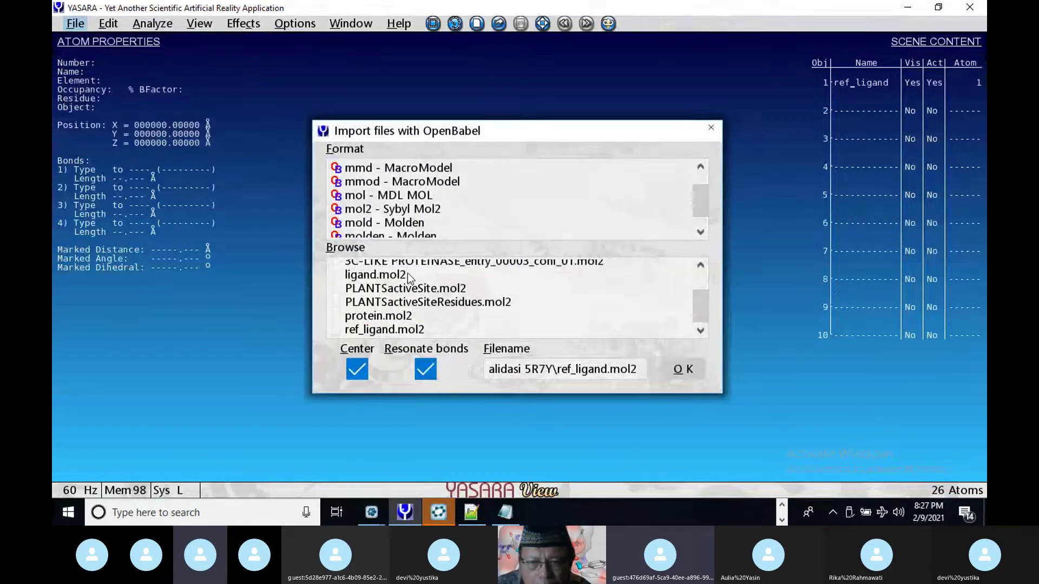
click(521, 264)
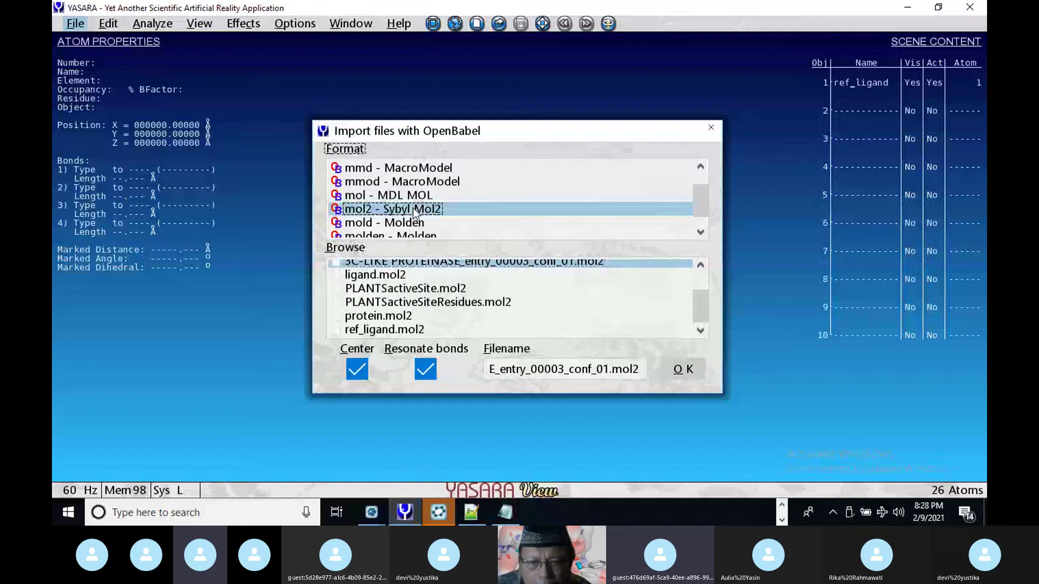
click(679, 369)
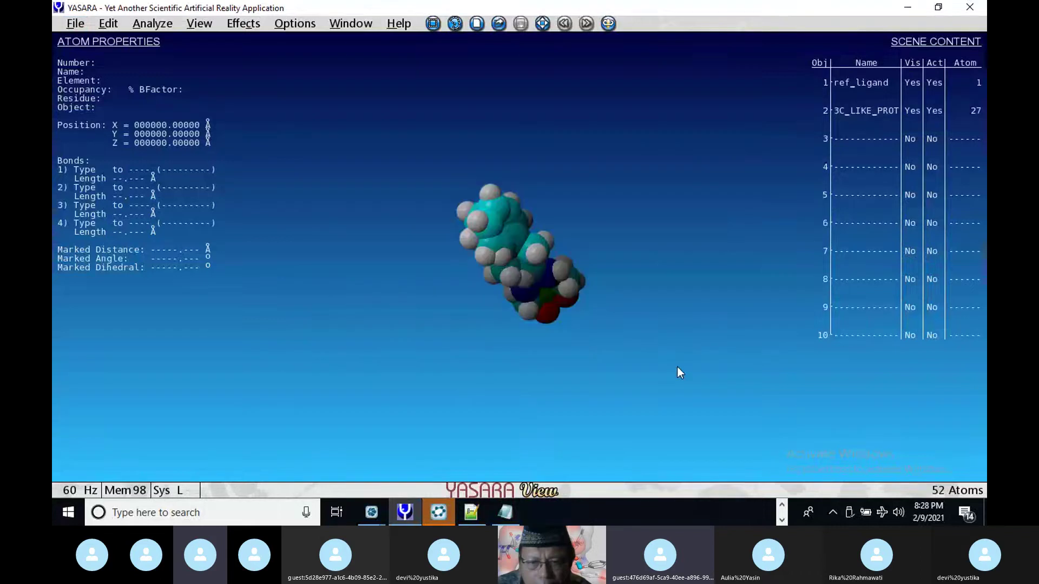
Step: Delete all hydrogens from the scene and set its overall style to Stick
click(106, 25)
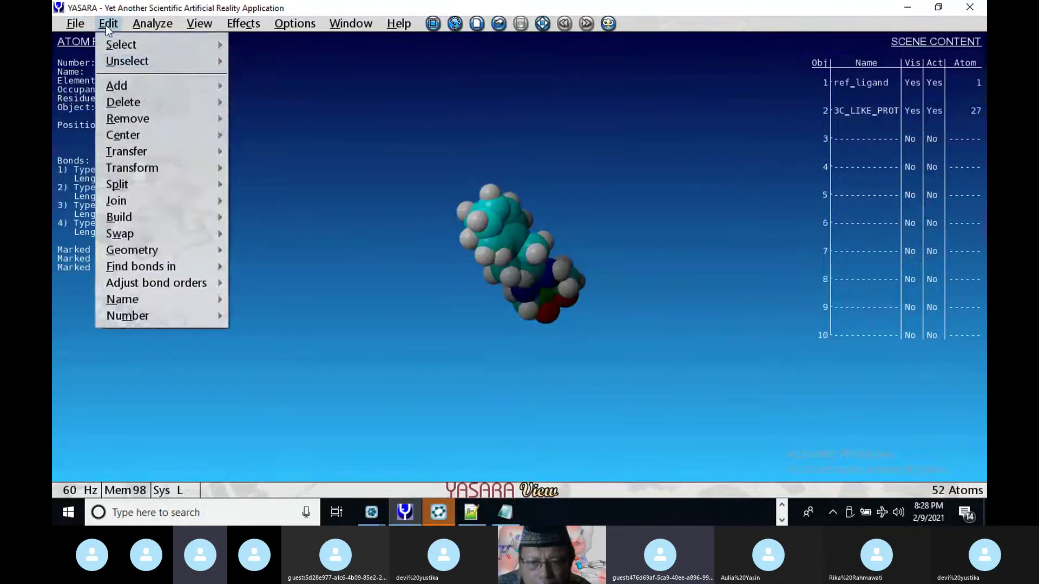
mouse_move(144, 102)
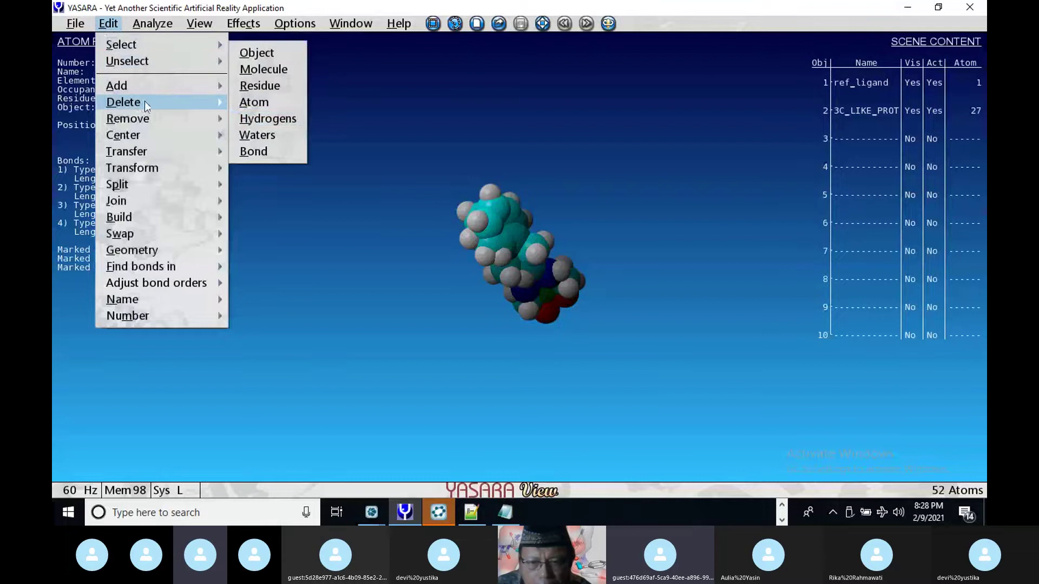
click(249, 115)
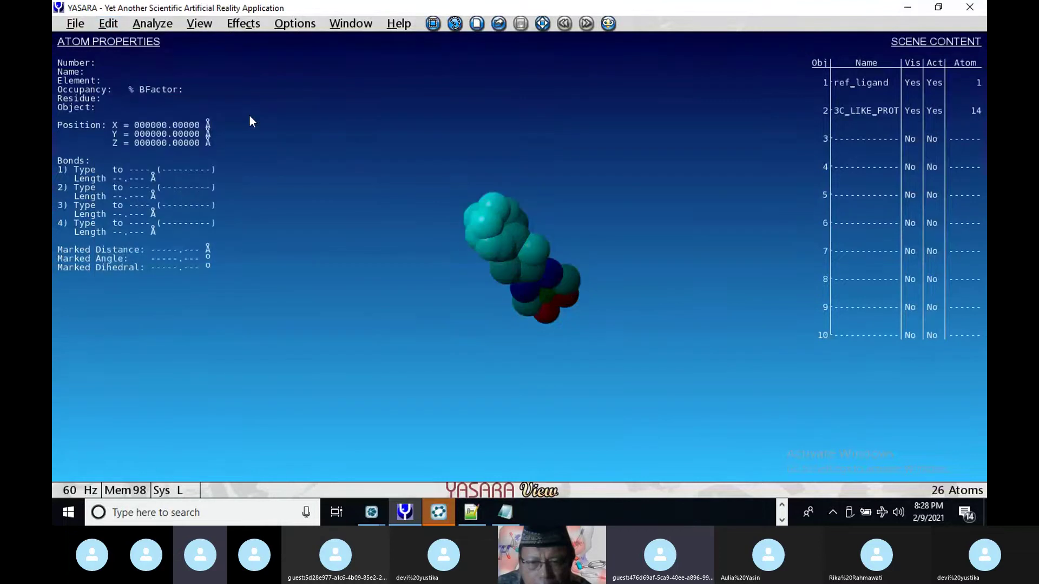
click(187, 25)
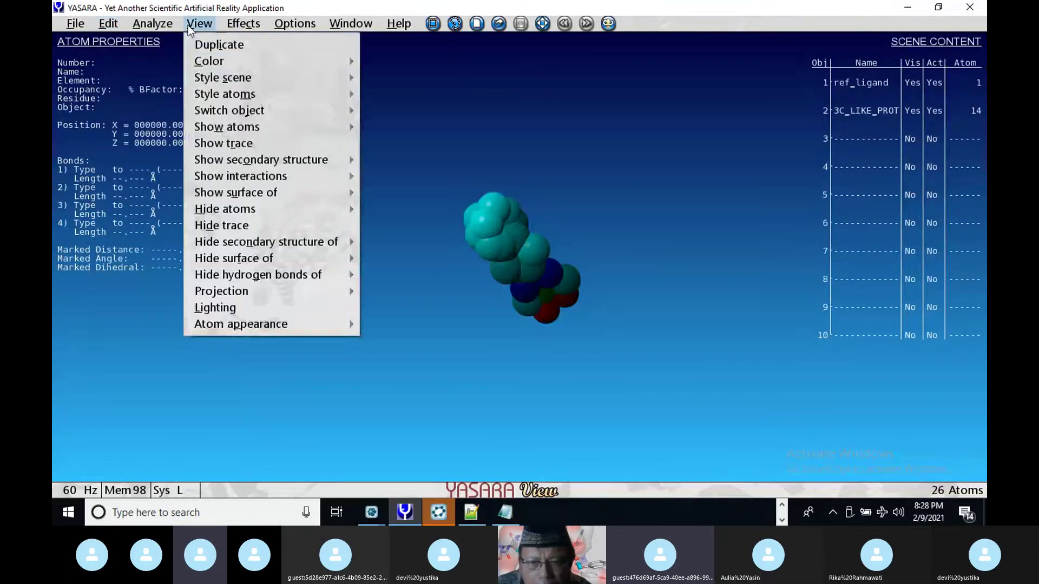
mouse_move(236, 80)
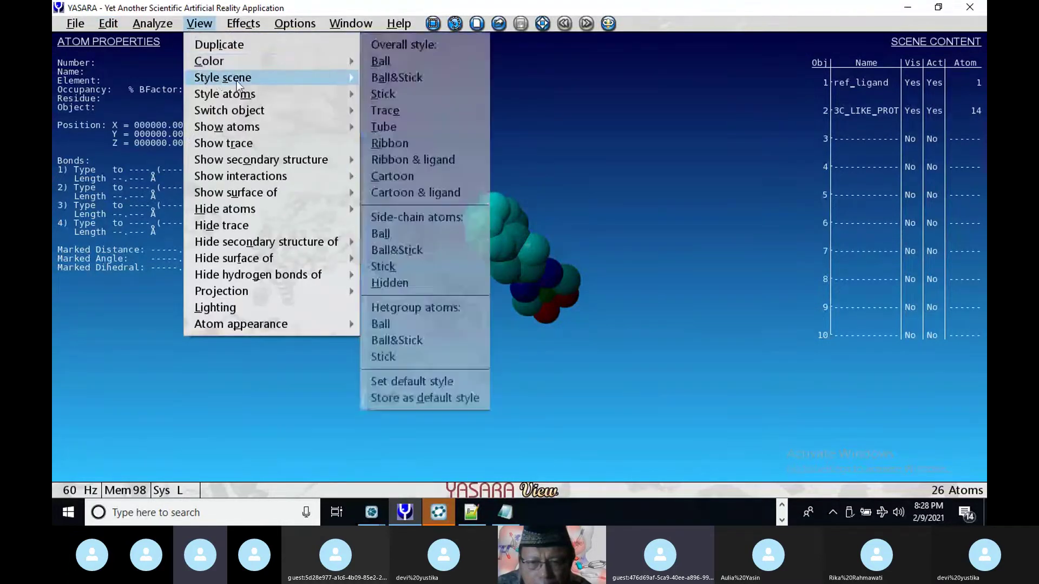
click(384, 95)
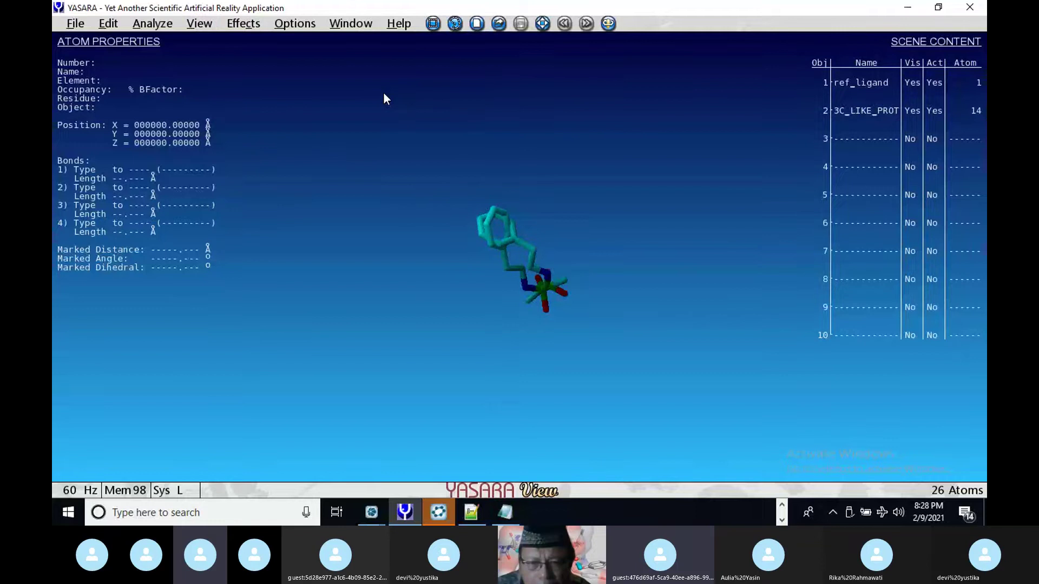
Step: Set up a molecule RMSD with ref_ligand's molecule A as first range and the docked pose's molecule A as second, both belonging to All
click(153, 23)
mouse_move(169, 81)
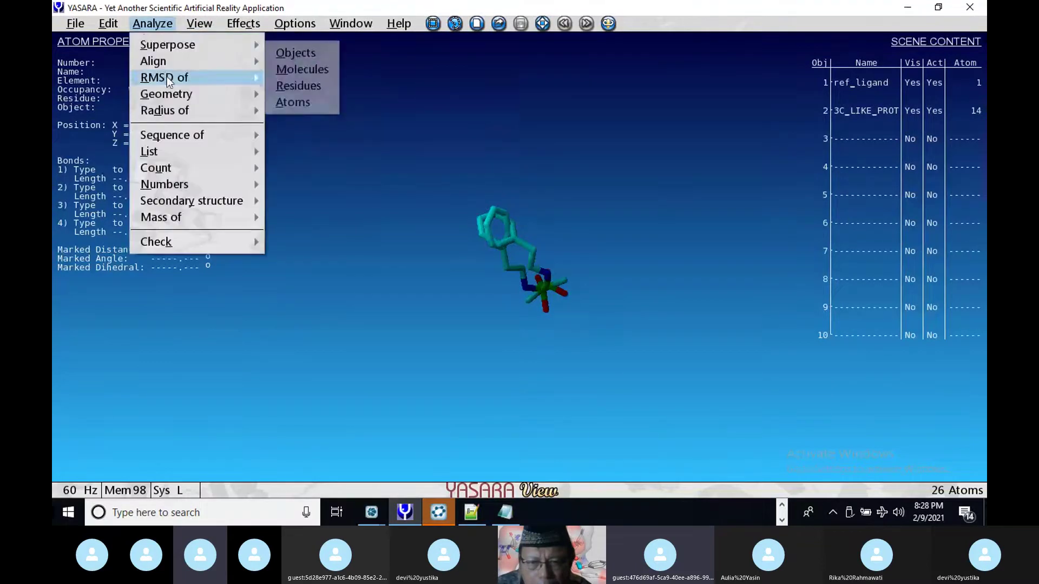
click(302, 70)
click(517, 179)
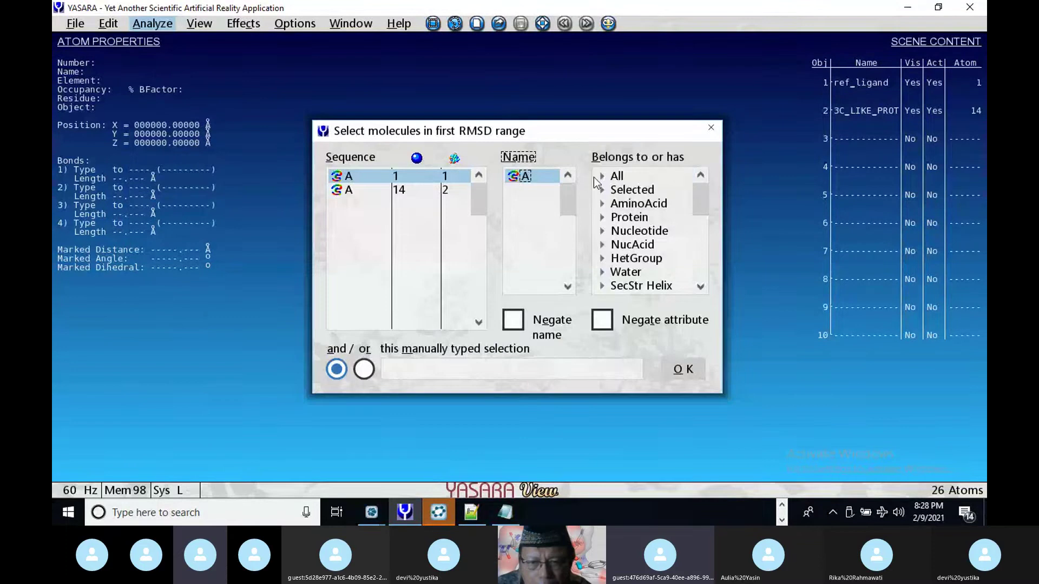
click(595, 177)
click(681, 366)
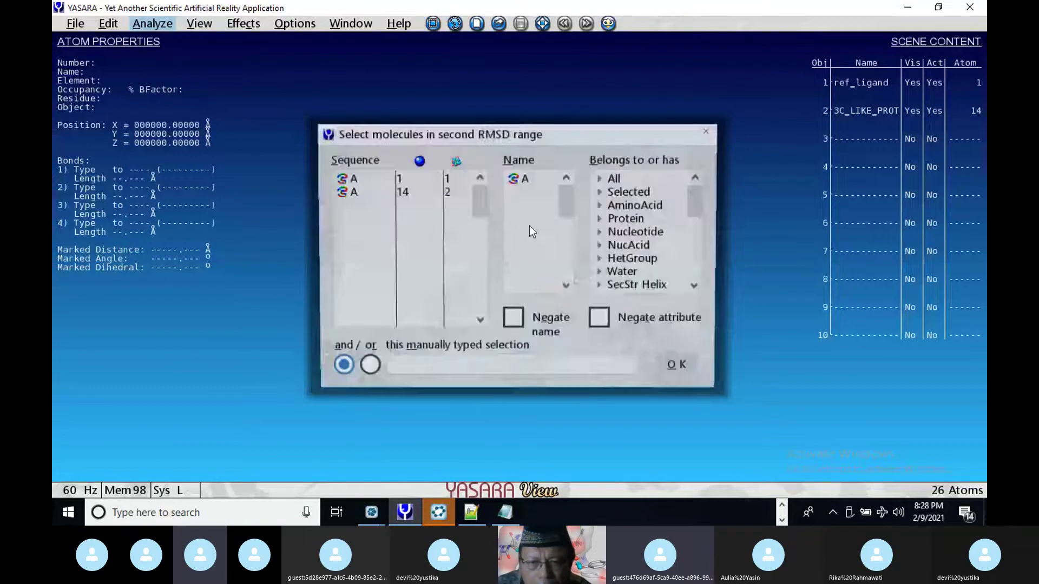
click(446, 191)
click(519, 177)
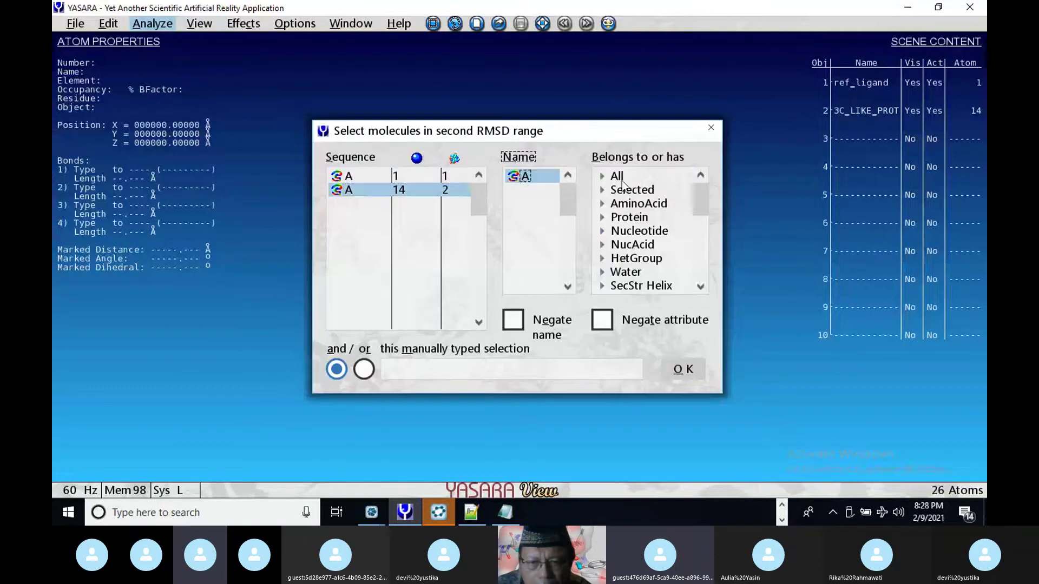
click(617, 176)
click(687, 369)
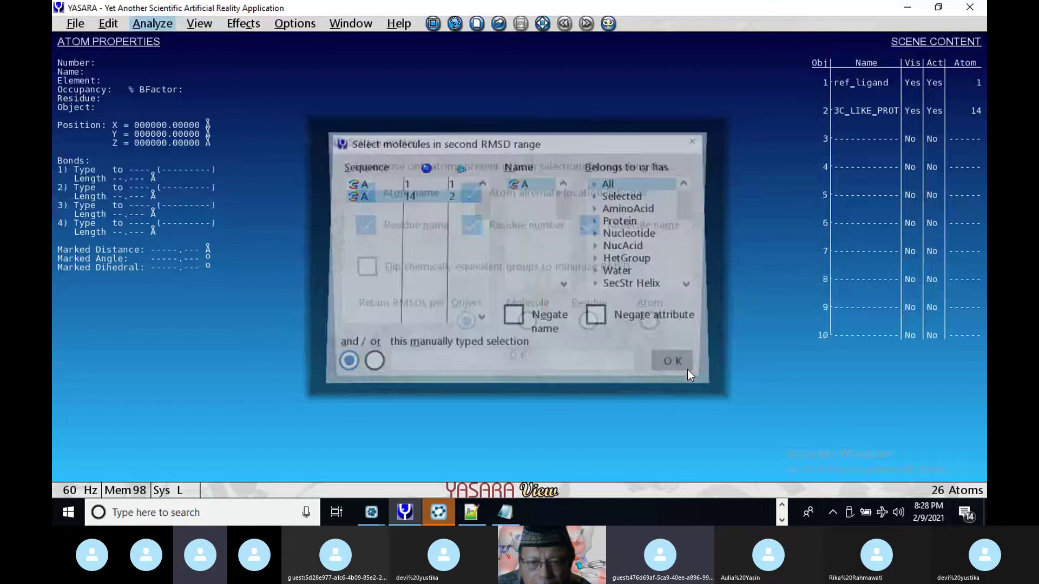
Step: Calculate the RMSD per molecule without matching atom name, alternate location, residue name, residue number or molecule name
click(531, 334)
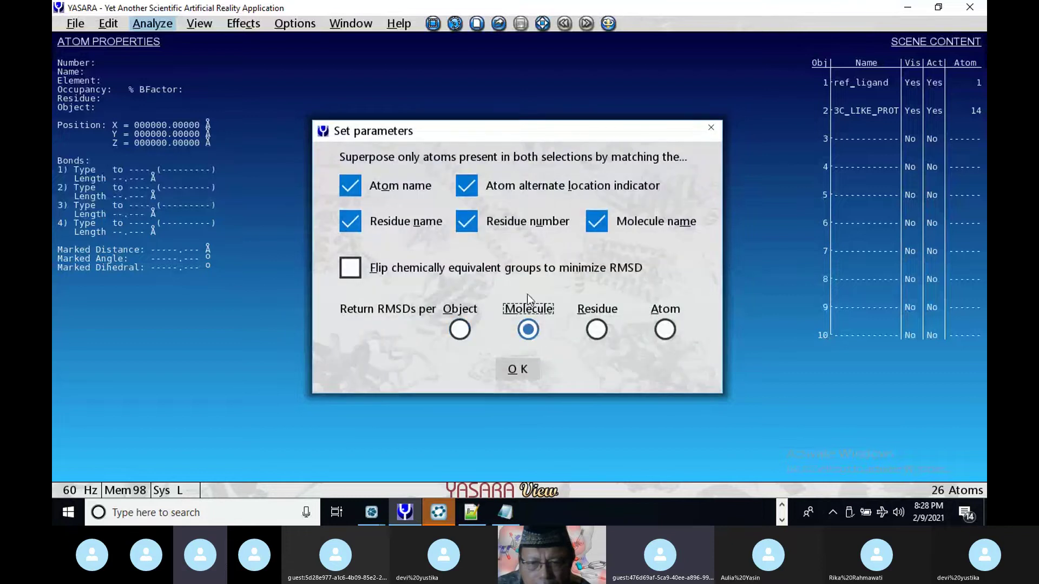
click(598, 221)
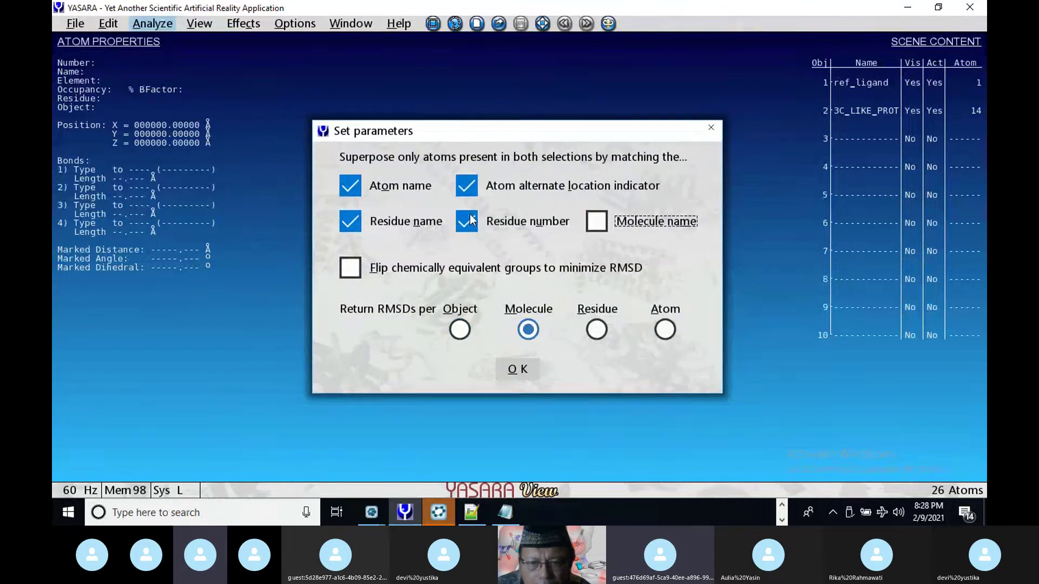
click(468, 222)
click(467, 185)
click(350, 186)
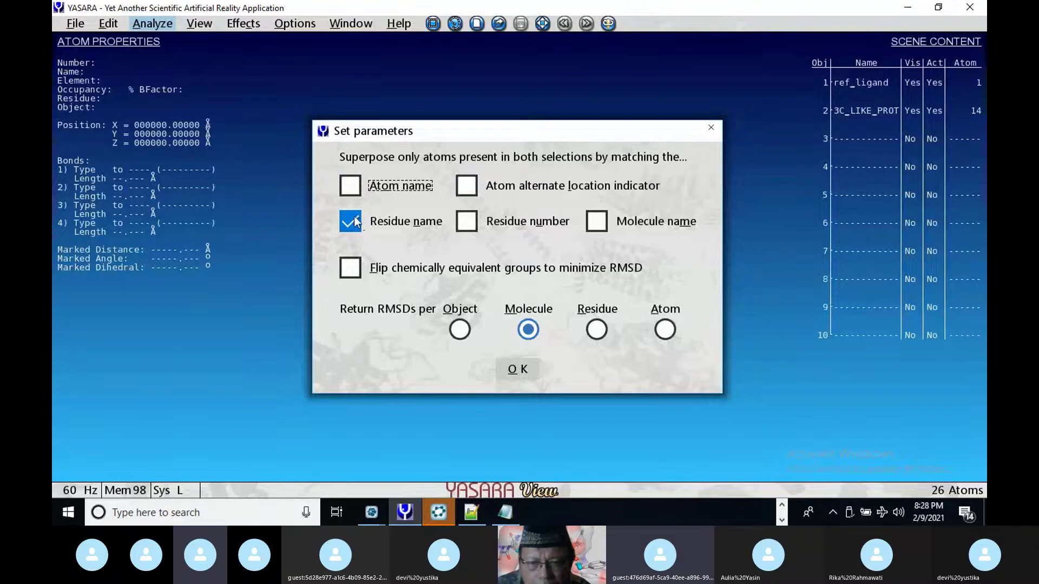
click(358, 221)
click(517, 369)
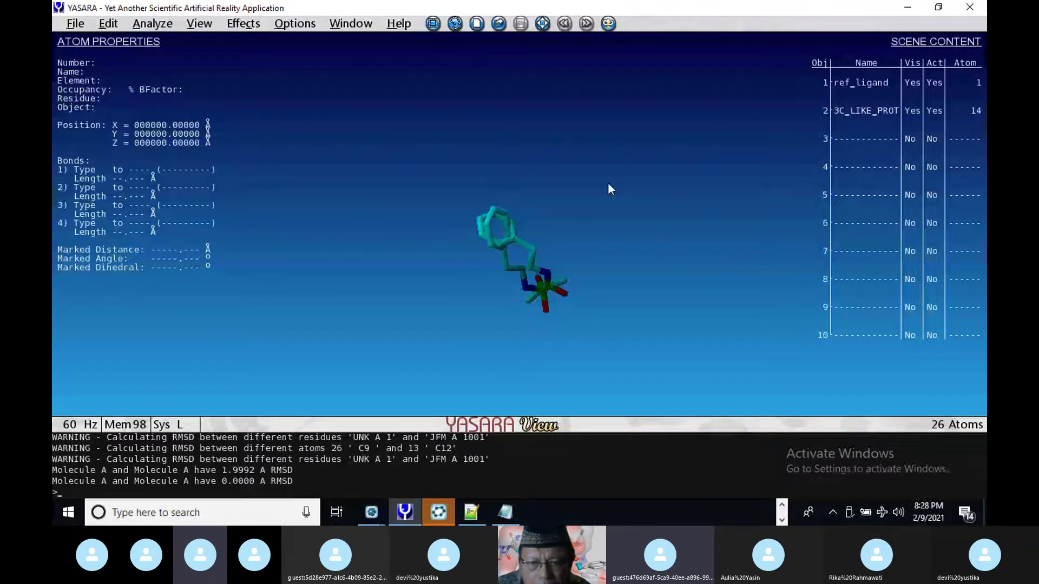
key(space)
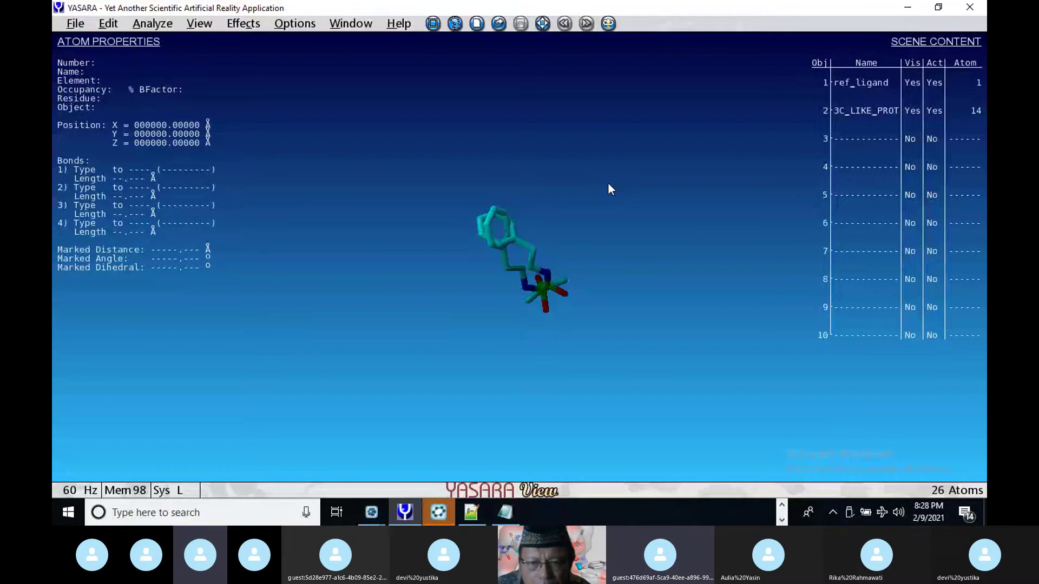
Step: Color the ref_ligand object red
drag(608, 185, 603, 245)
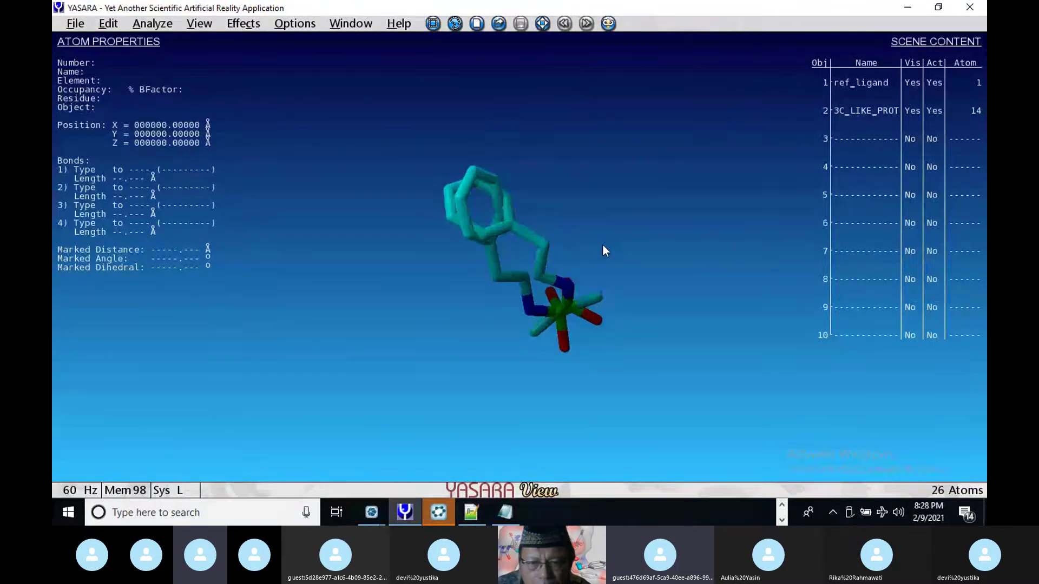
click(852, 89)
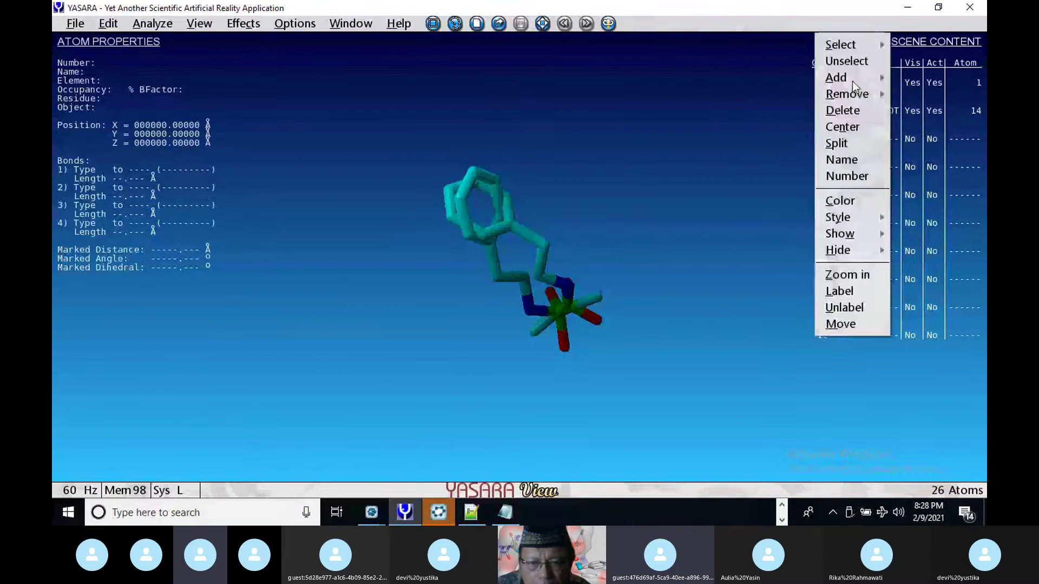
click(840, 201)
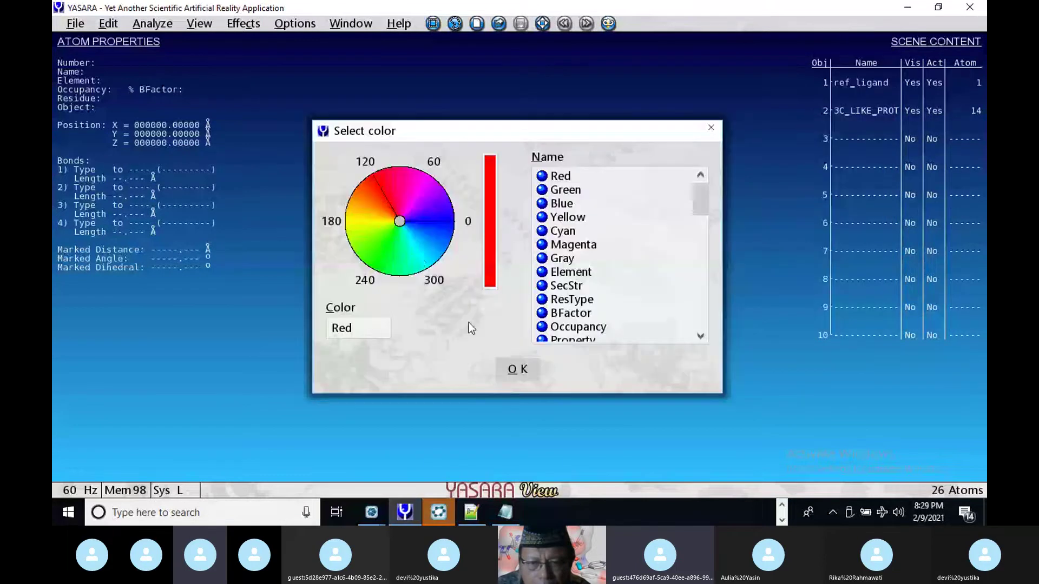
click(515, 370)
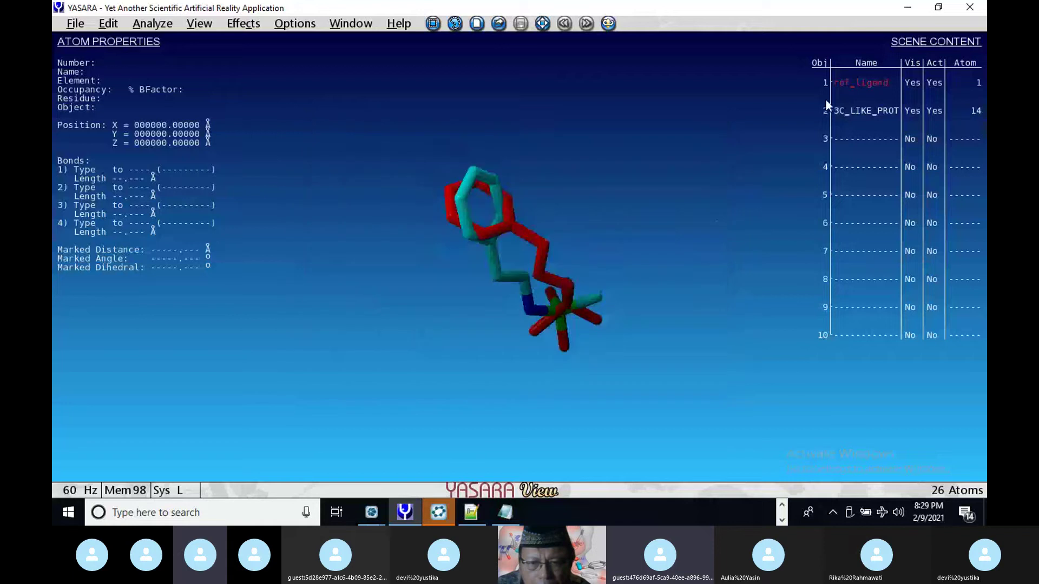
Step: Color the docked pose object 3C_LIKE_PROT yellow
right_click(867, 107)
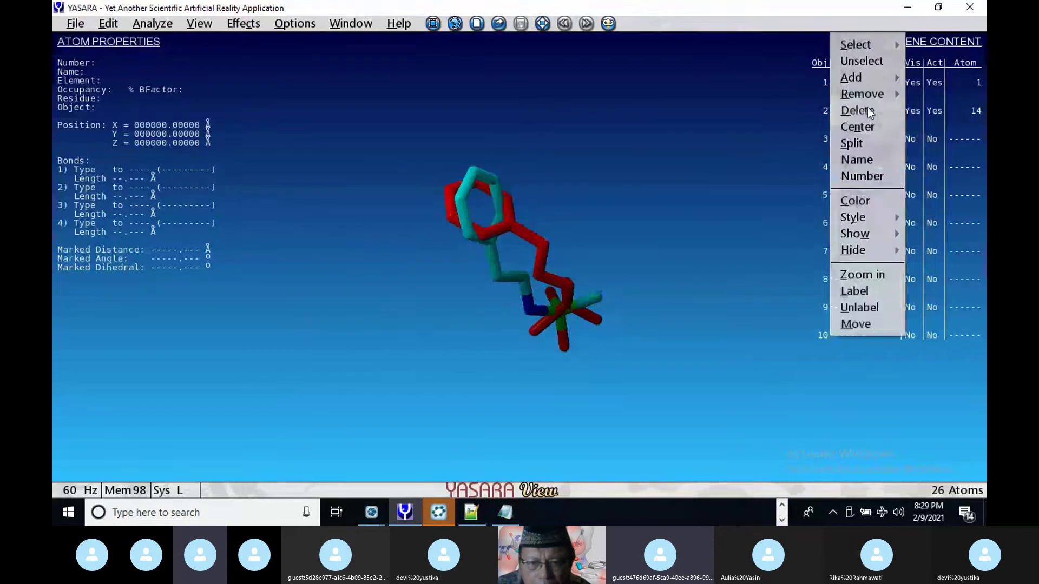
click(864, 205)
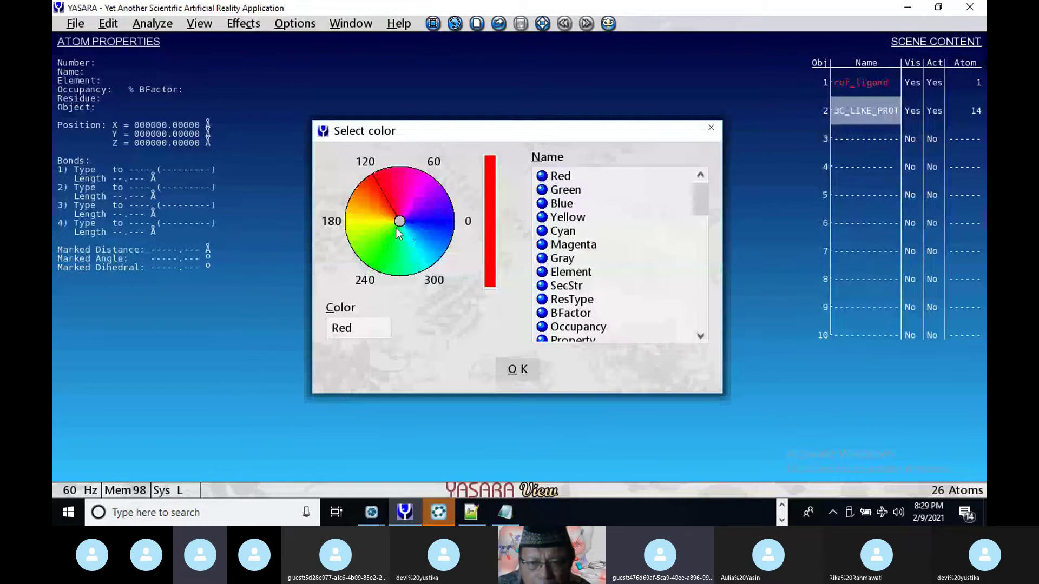
click(379, 216)
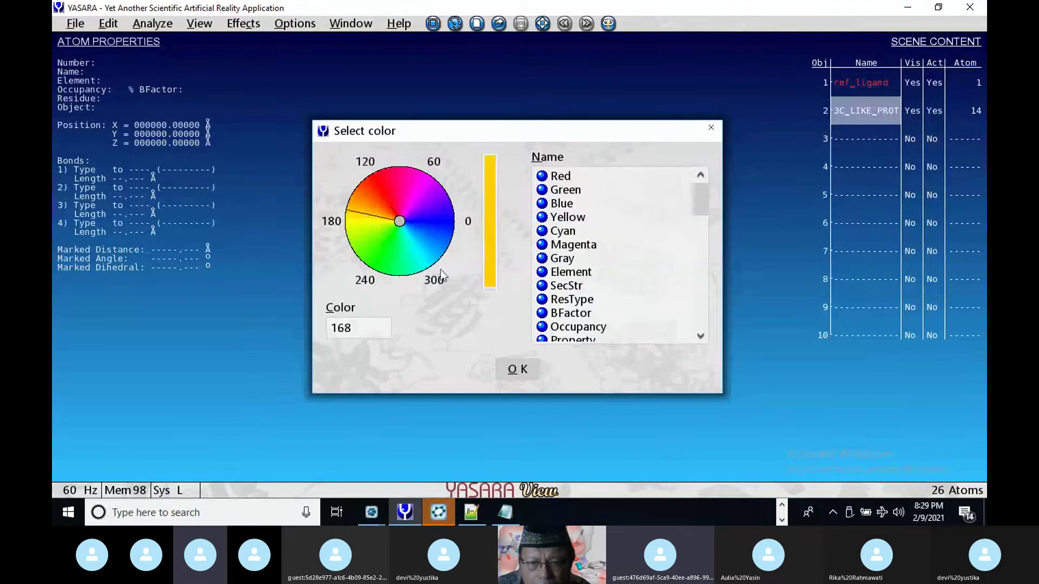
click(370, 225)
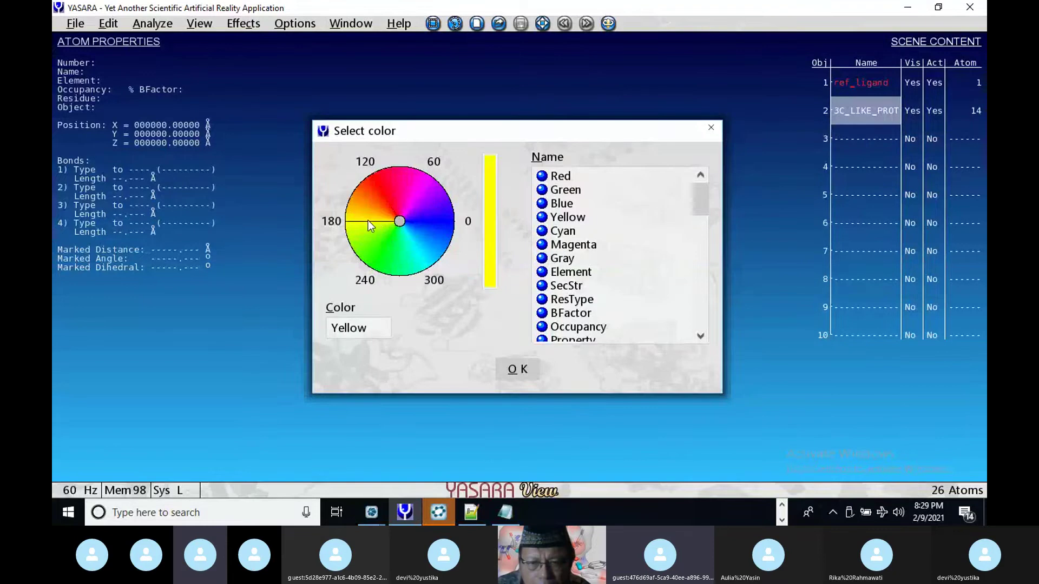
click(517, 368)
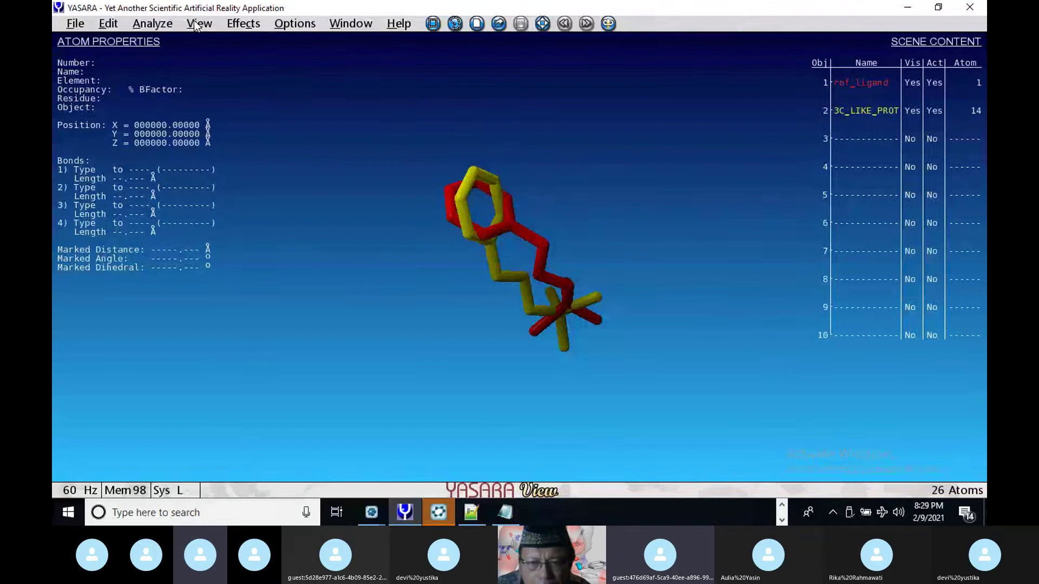
Step: Recalculate the molecule RMSD between ref_ligand's molecule A and the docked pose's molecule A, with all name-matching options off
click(138, 24)
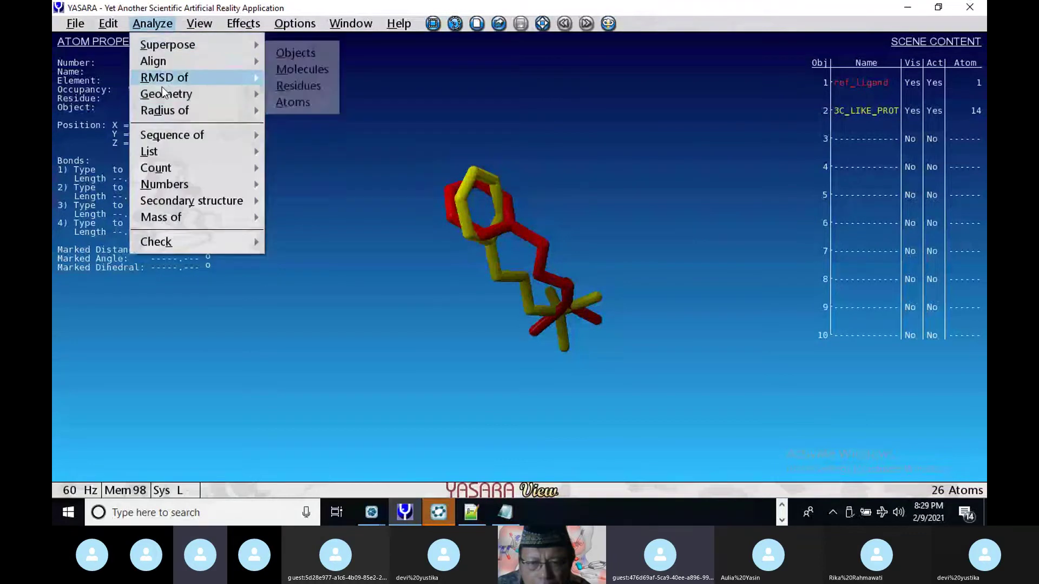
mouse_move(169, 91)
click(305, 69)
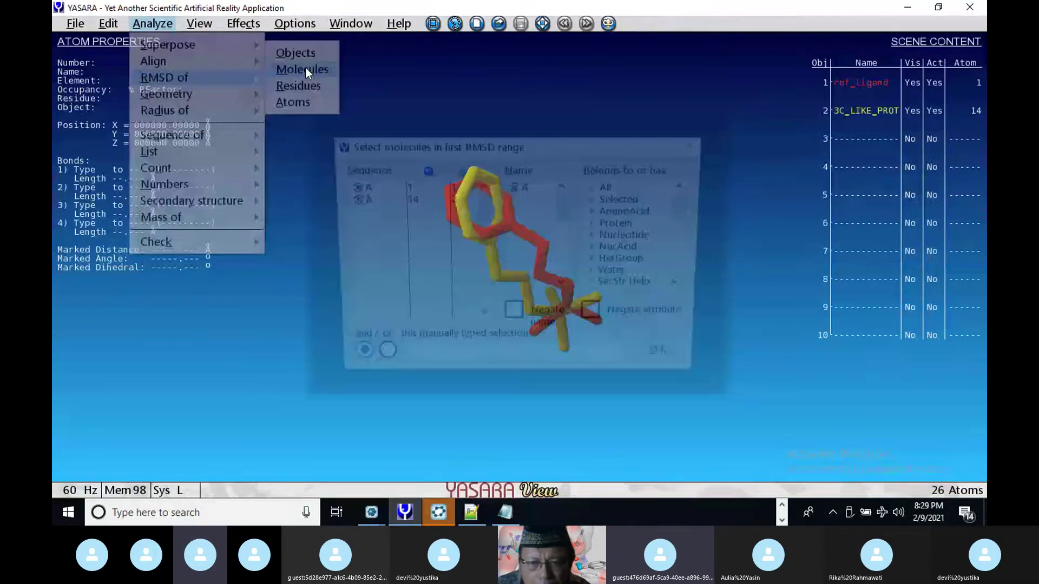
click(548, 177)
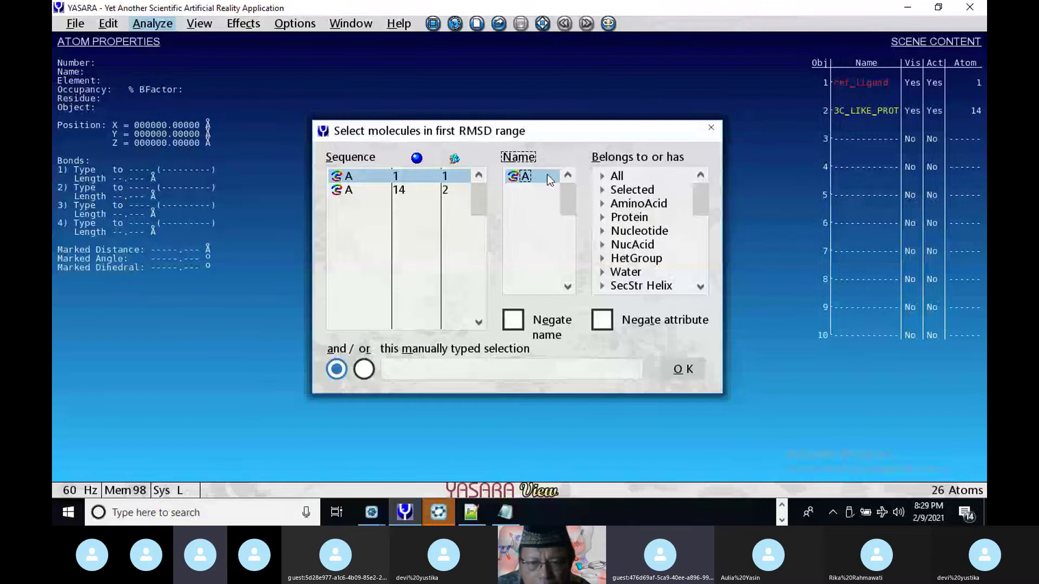
click(617, 176)
click(683, 369)
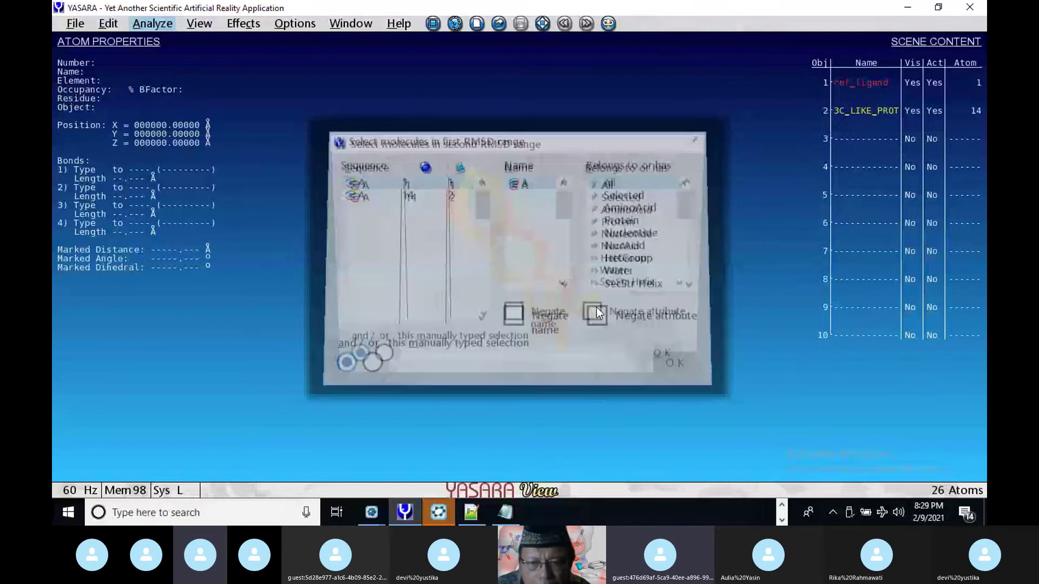
click(439, 190)
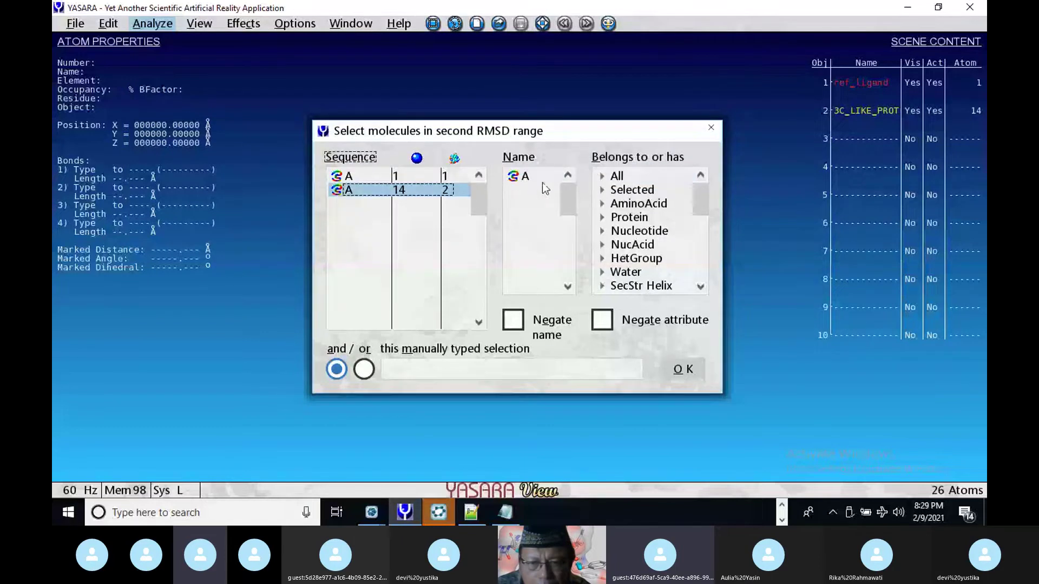
click(524, 177)
click(617, 176)
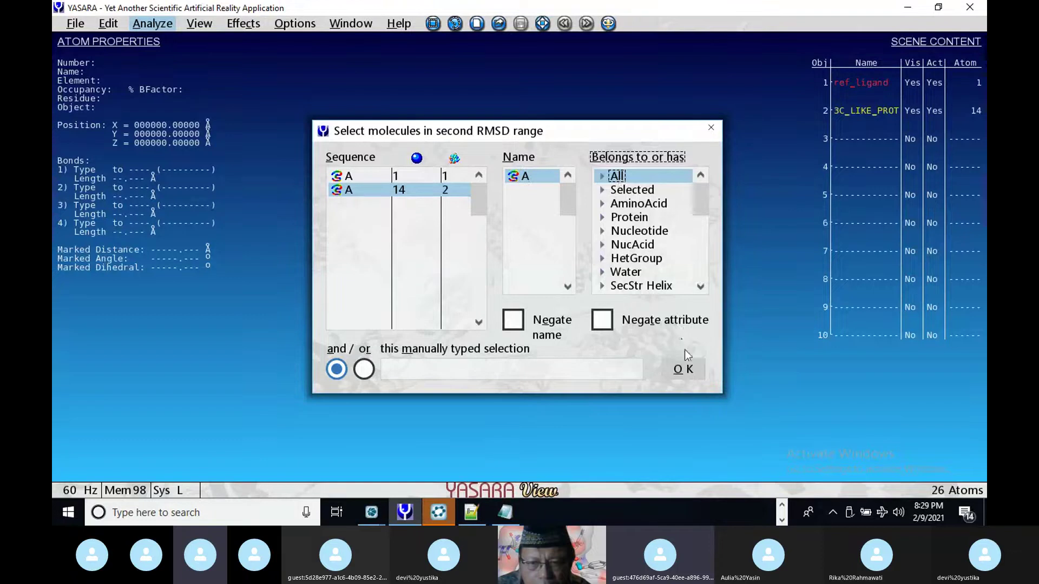
click(689, 369)
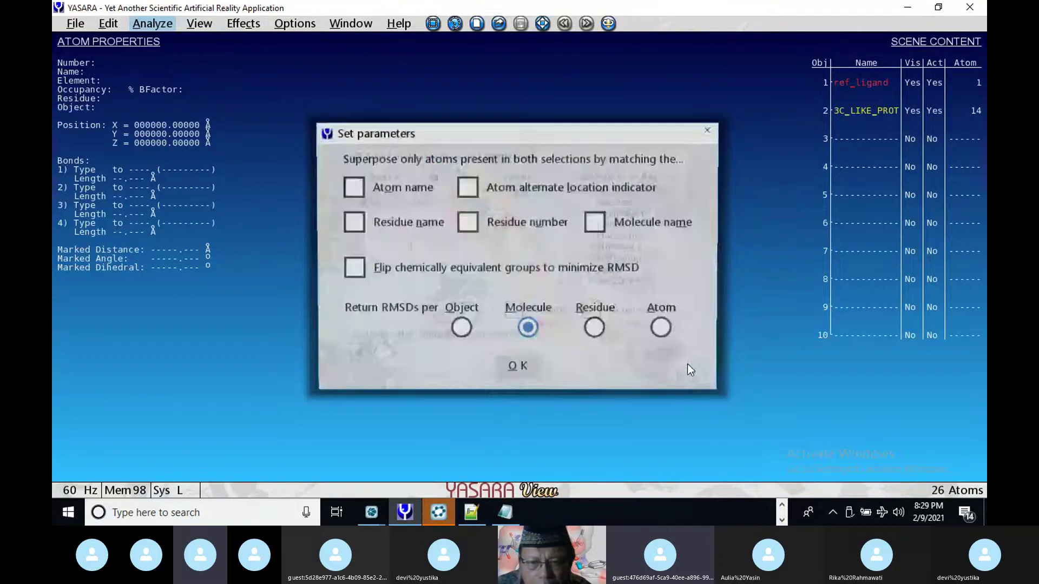
click(520, 363)
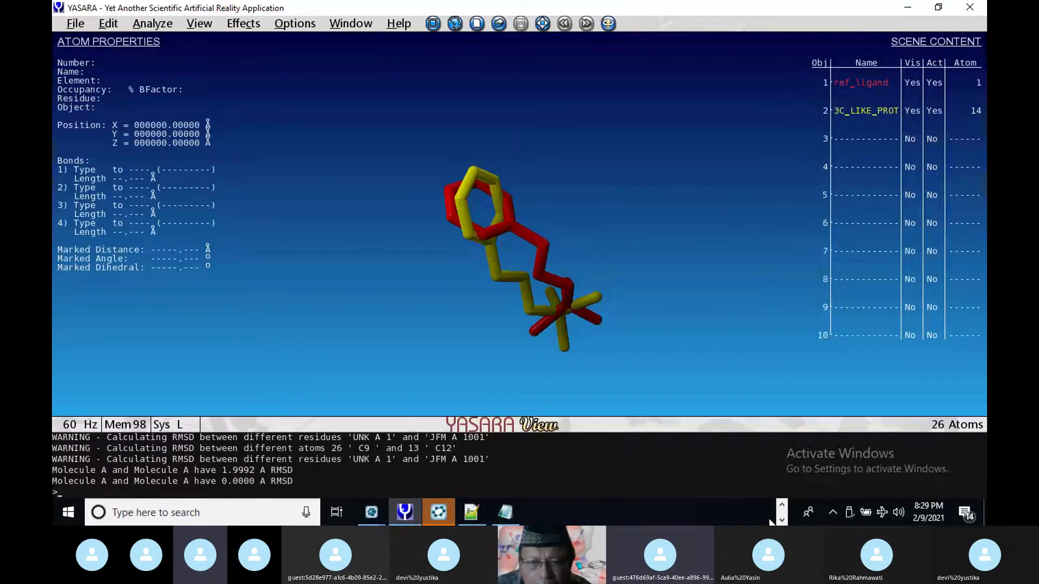
Step: Switch to Paint, paste the captured YASARA screenshot onto the open image, and deselect it once it is positioned
click(781, 506)
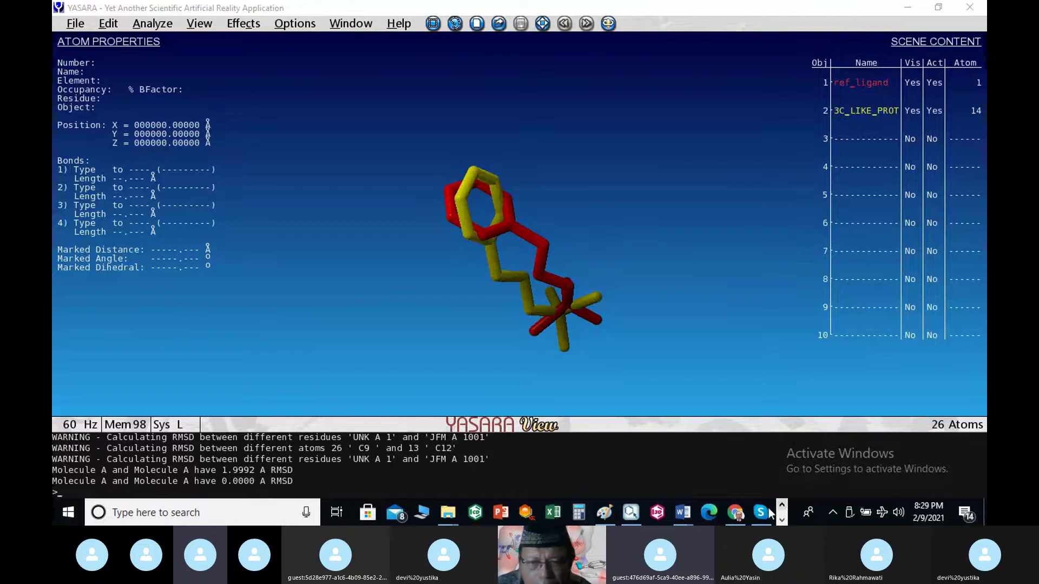
click(604, 511)
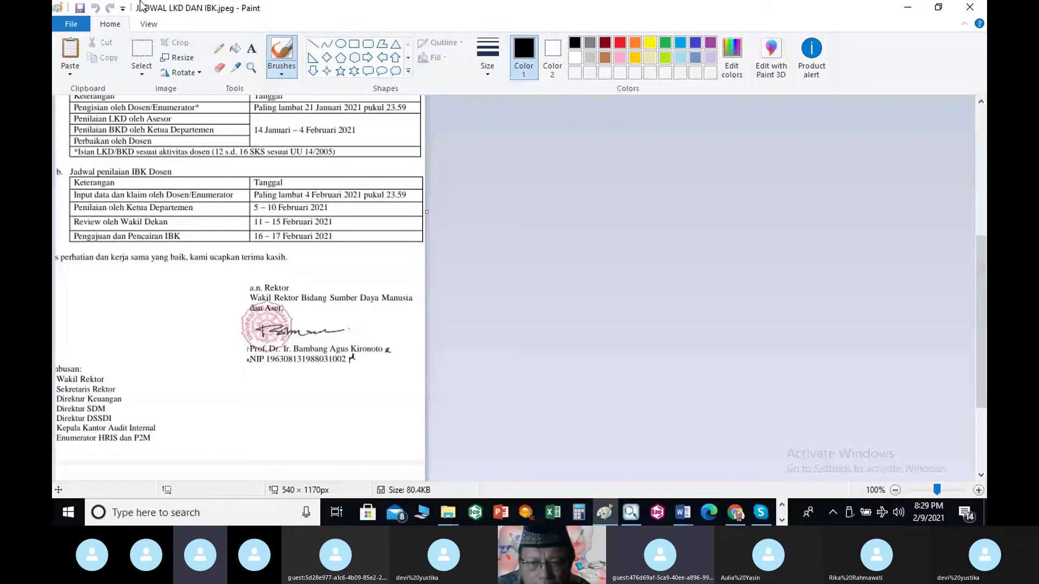
click(69, 56)
mouse_move(499, 329)
mouse_down()
mouse_move(413, 243)
mouse_move(317, 236)
mouse_move(537, 191)
mouse_move(496, 169)
mouse_up()
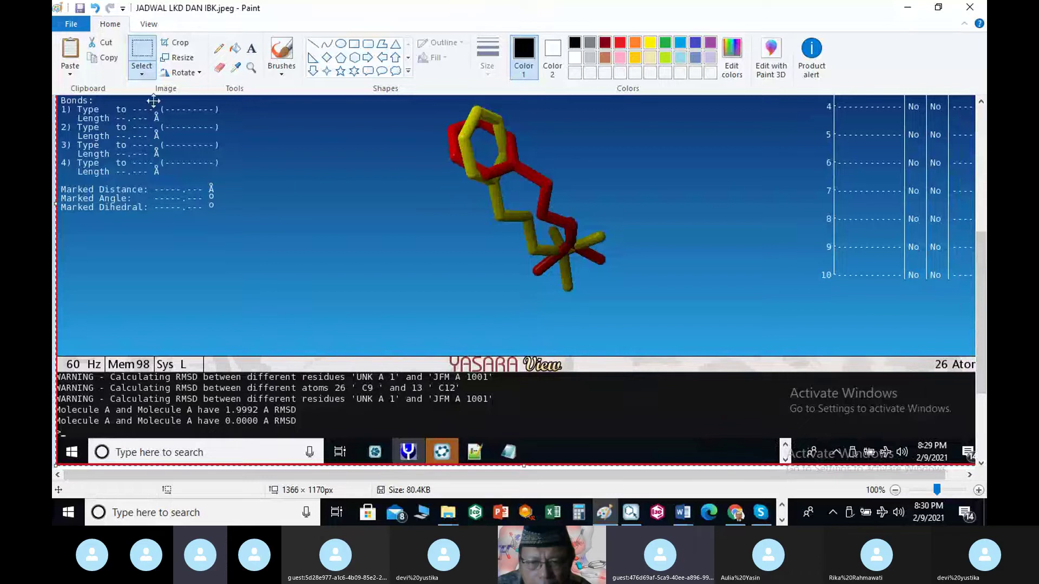
click(142, 50)
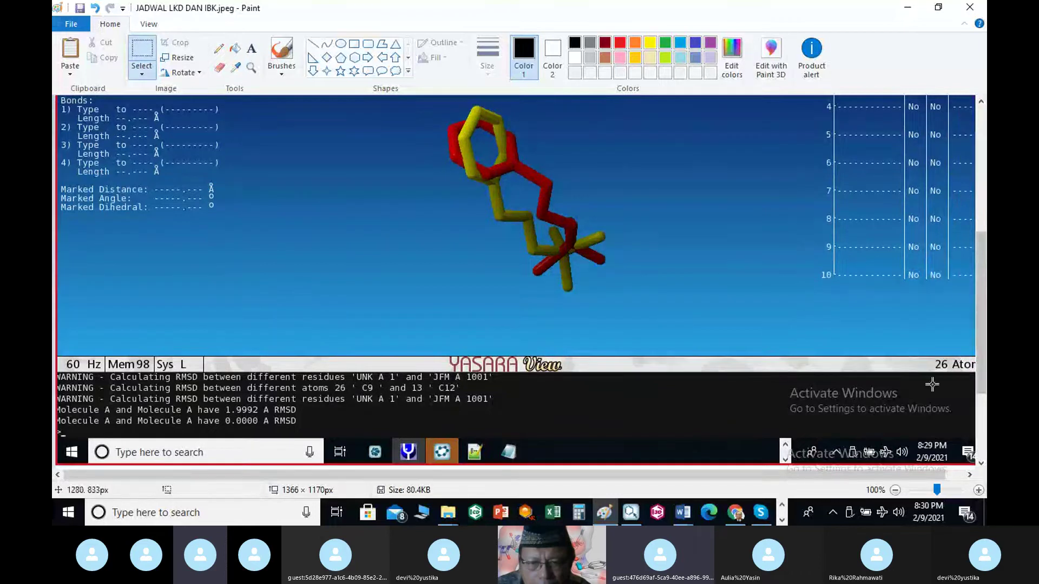
Step: Crop the canvas to about 897 × 916 px, keeping the ligand overlay and the RMSD console output
scroll(932, 384, down, 3)
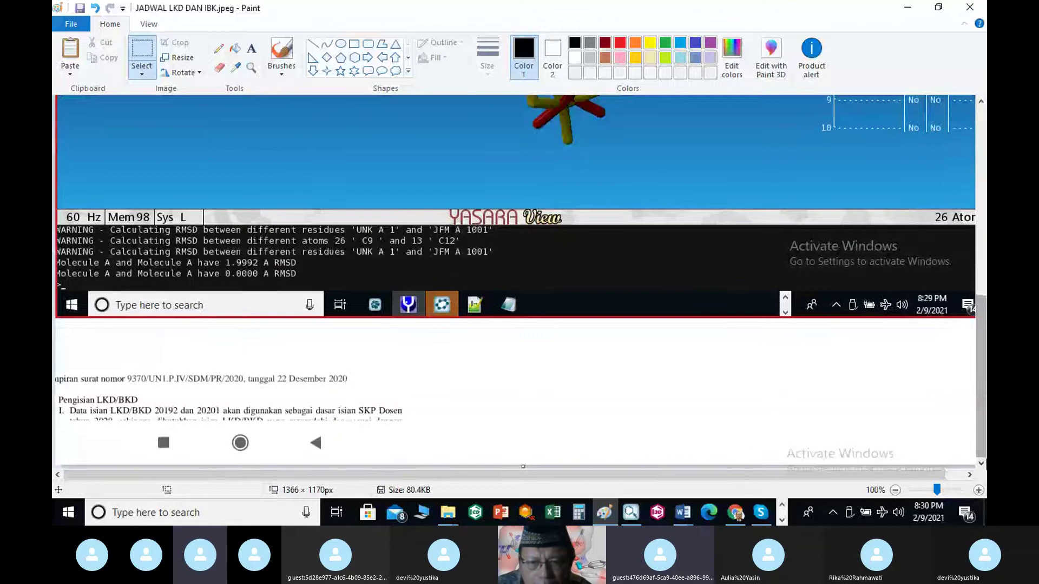
mouse_move(943, 480)
mouse_down()
mouse_move(963, 480)
mouse_move(893, 318)
mouse_up()
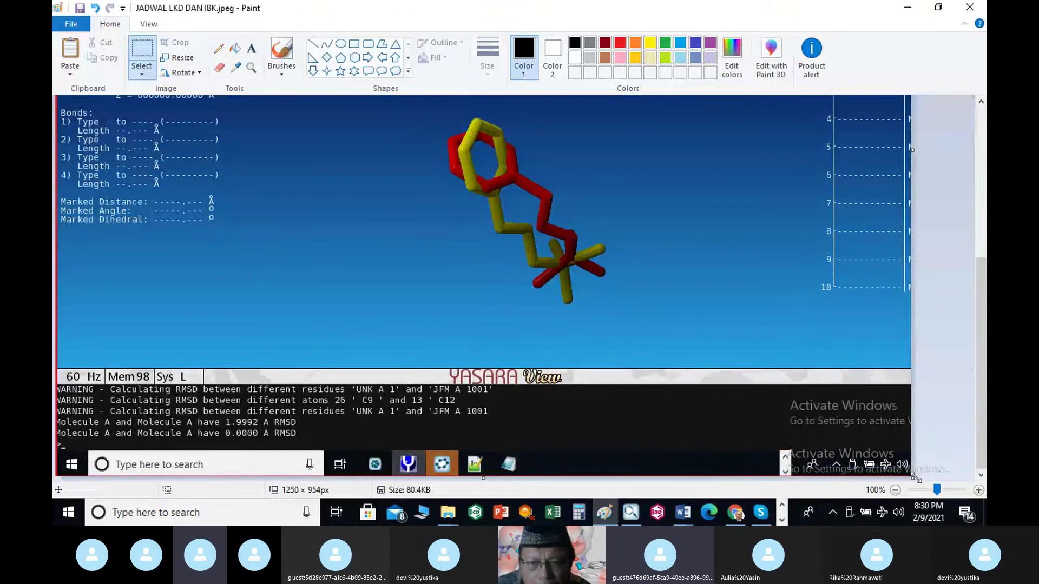
drag(913, 479, 899, 440)
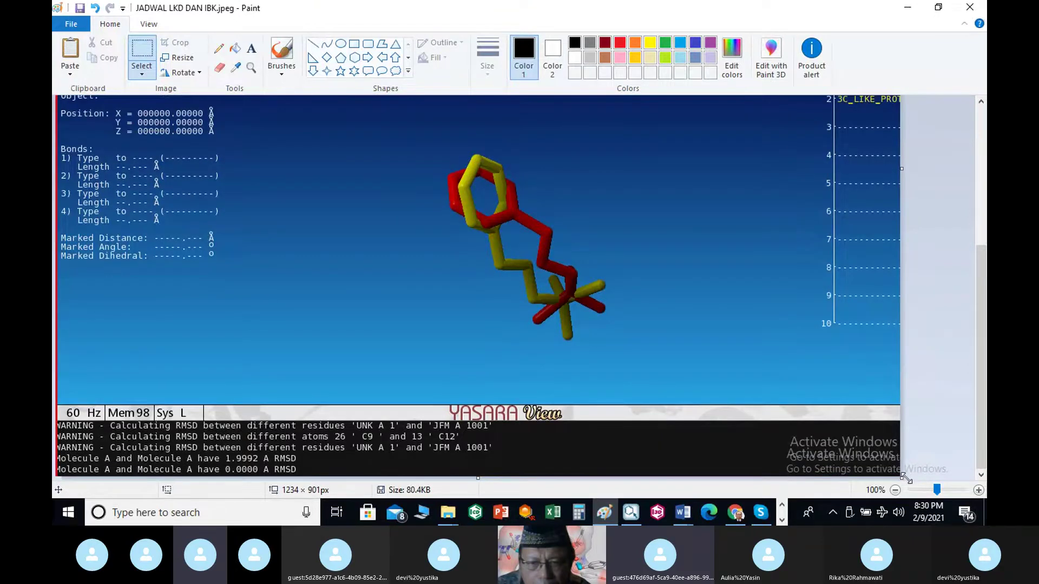
drag(905, 478, 668, 487)
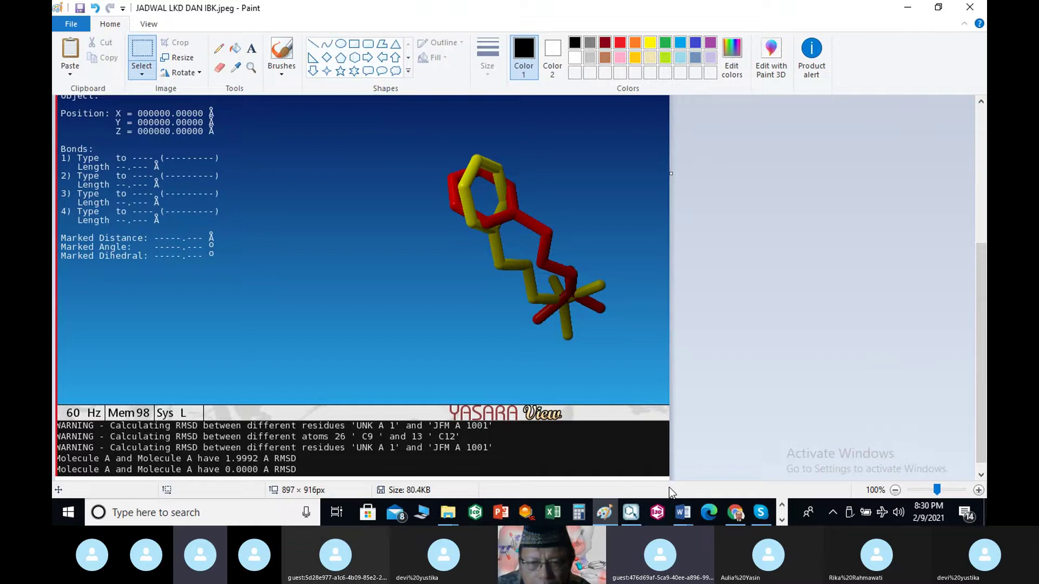
Step: Start saving the picture under a new name as JPEG and open the folder "2021_ZKELON DESAIN ANTICOVID-19_3E9S dan 5R7Y-BTH" on BACKUP (D:)
click(71, 25)
mouse_move(106, 146)
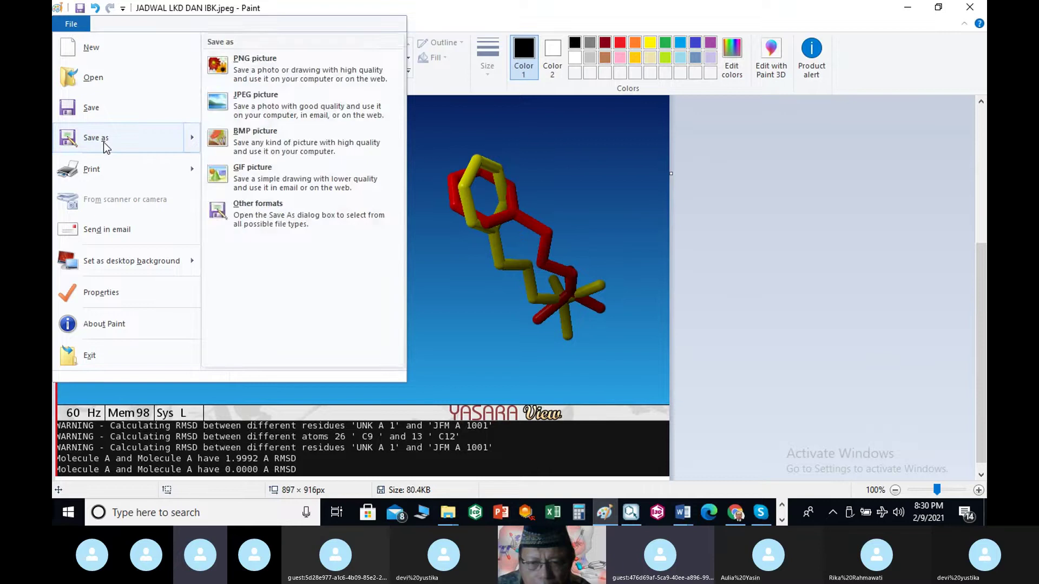
key(Escape)
key(Escape)
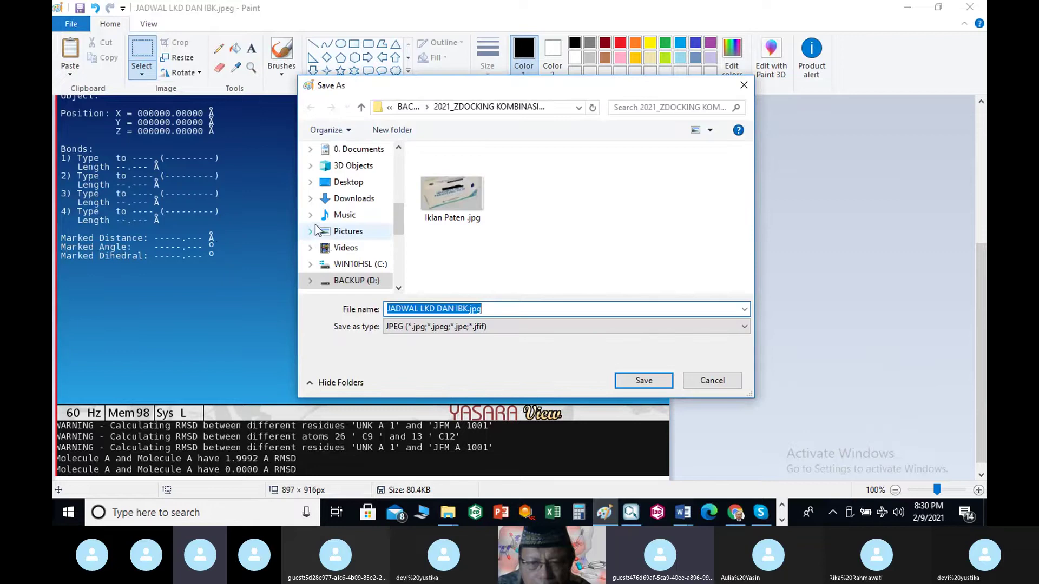
click(351, 280)
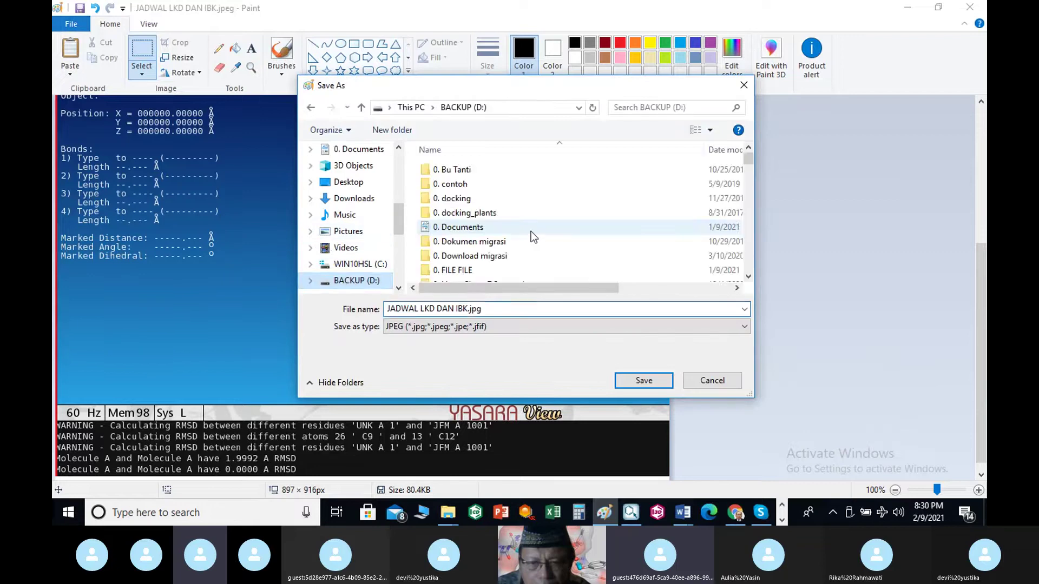
scroll(531, 232, down, 10)
scroll(533, 233, down, 5)
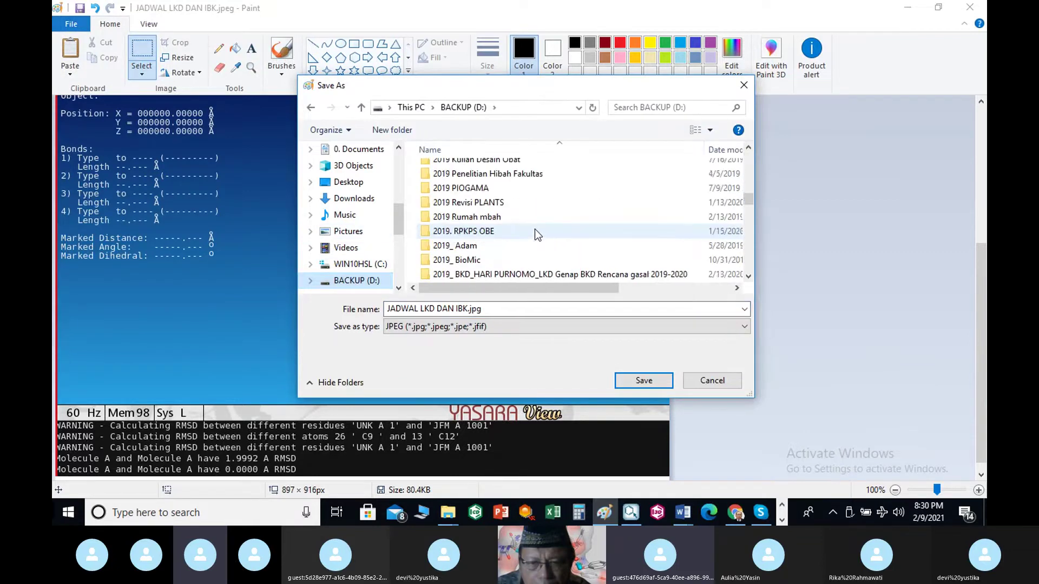
scroll(535, 229, down, 5)
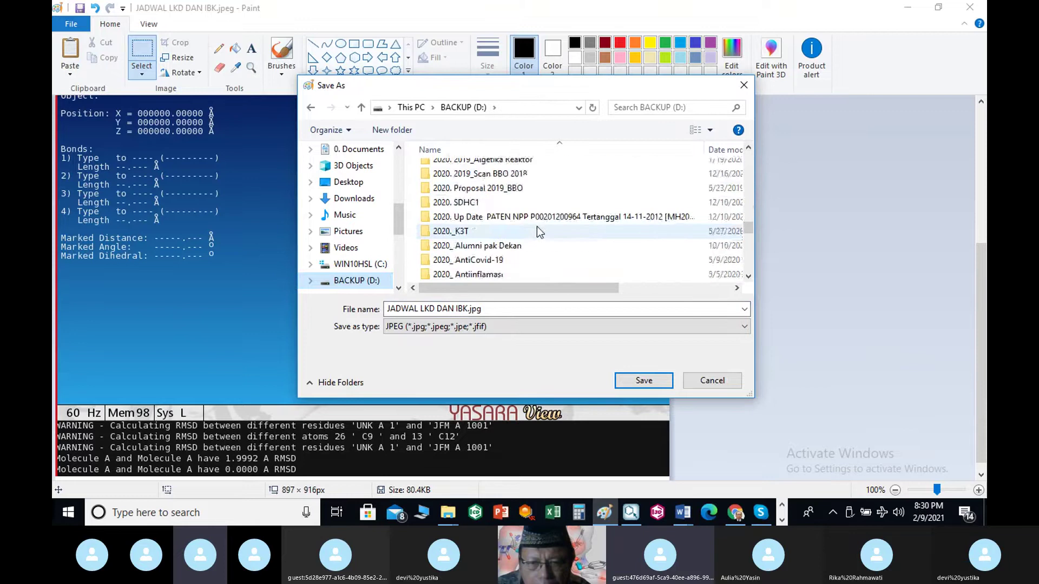
scroll(536, 226, down, 5)
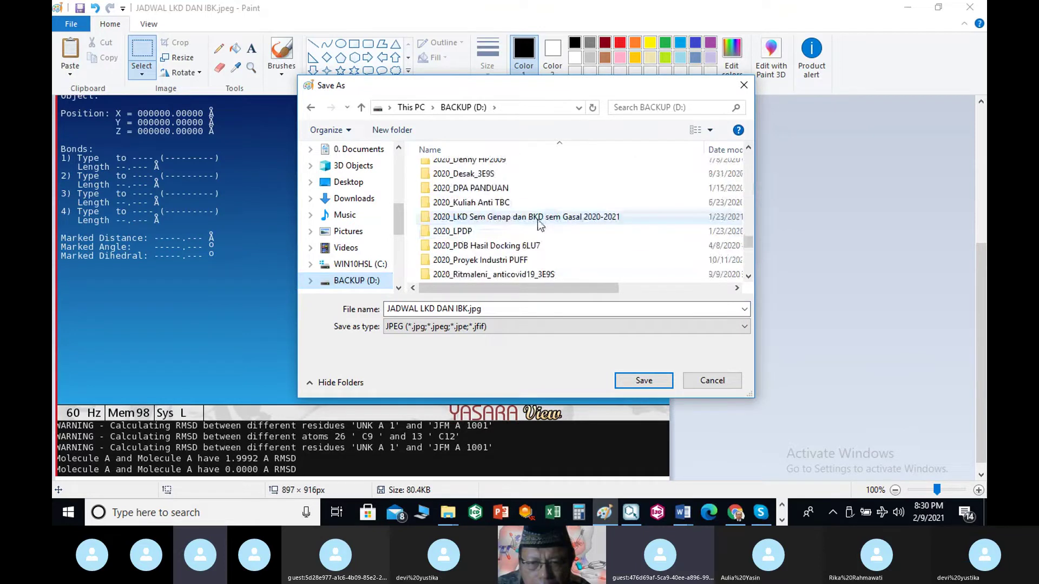
scroll(540, 224, down, 5)
scroll(539, 219, down, 2)
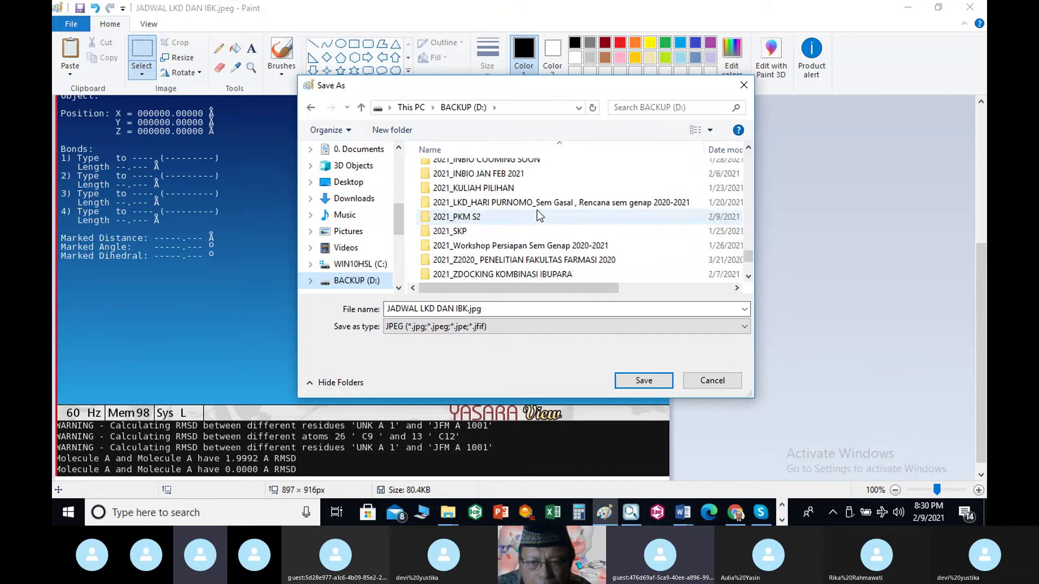
scroll(537, 210, down, 2)
click(566, 247)
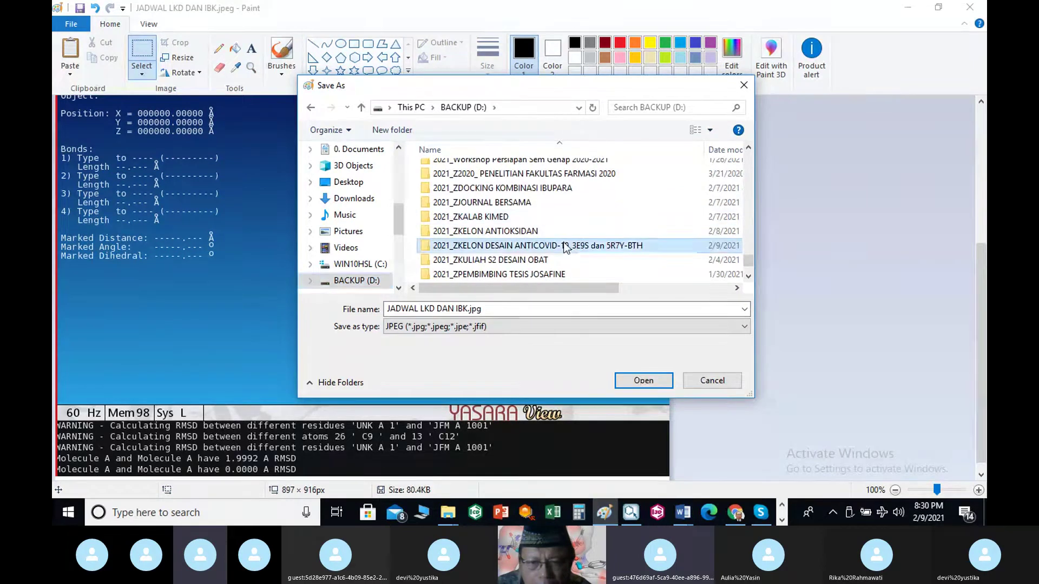
click(663, 382)
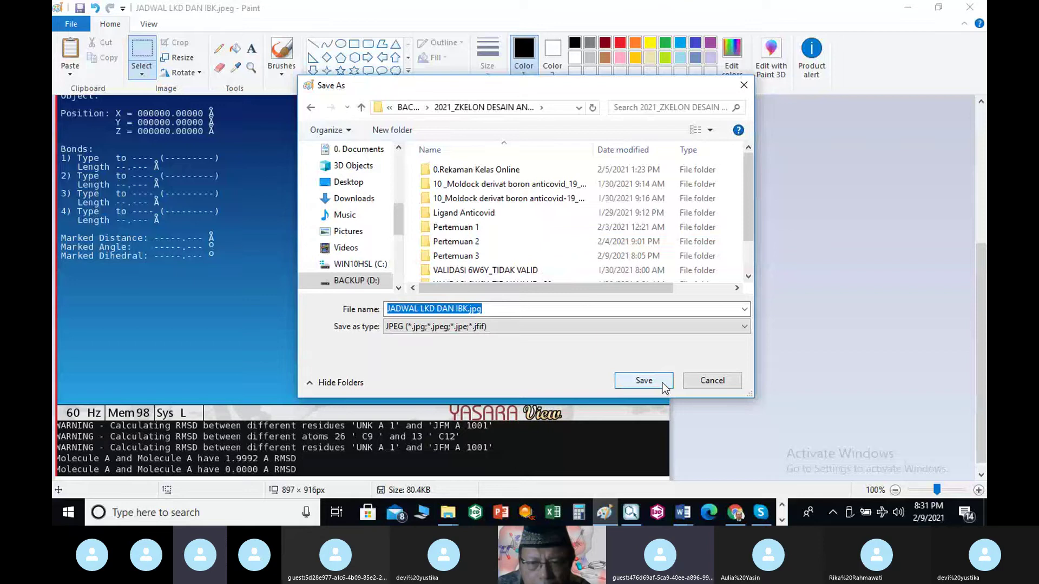
Step: Choose the subfolder Pertemuan 3\Validasi 5R7Y as the save location for the picture
click(466, 259)
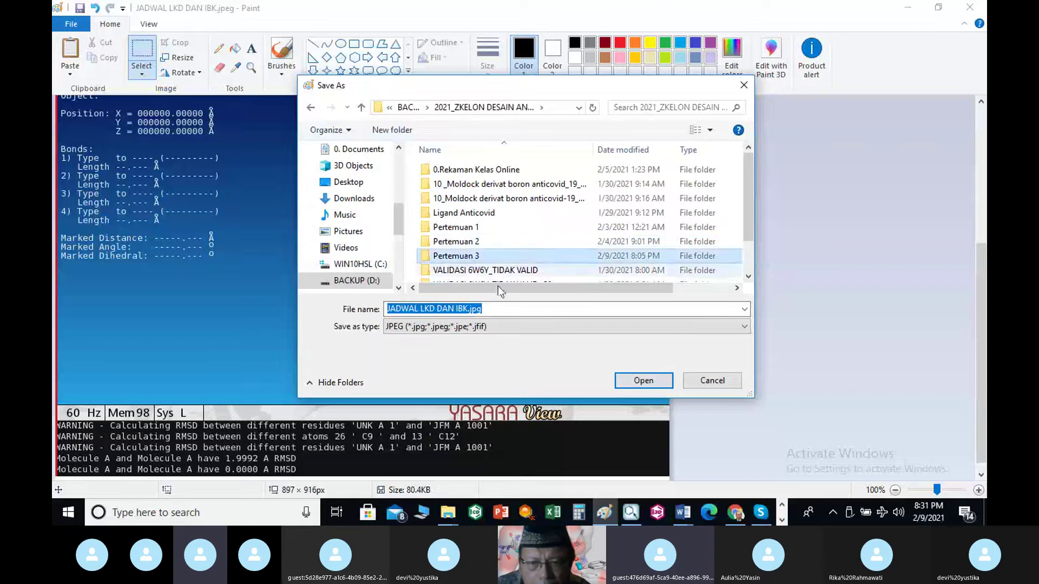
click(625, 384)
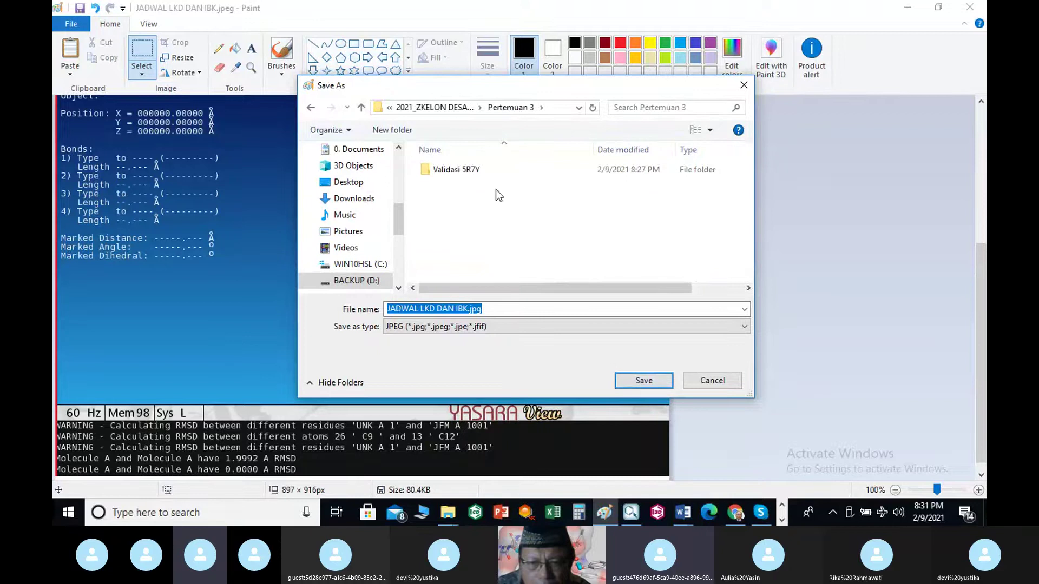
click(468, 171)
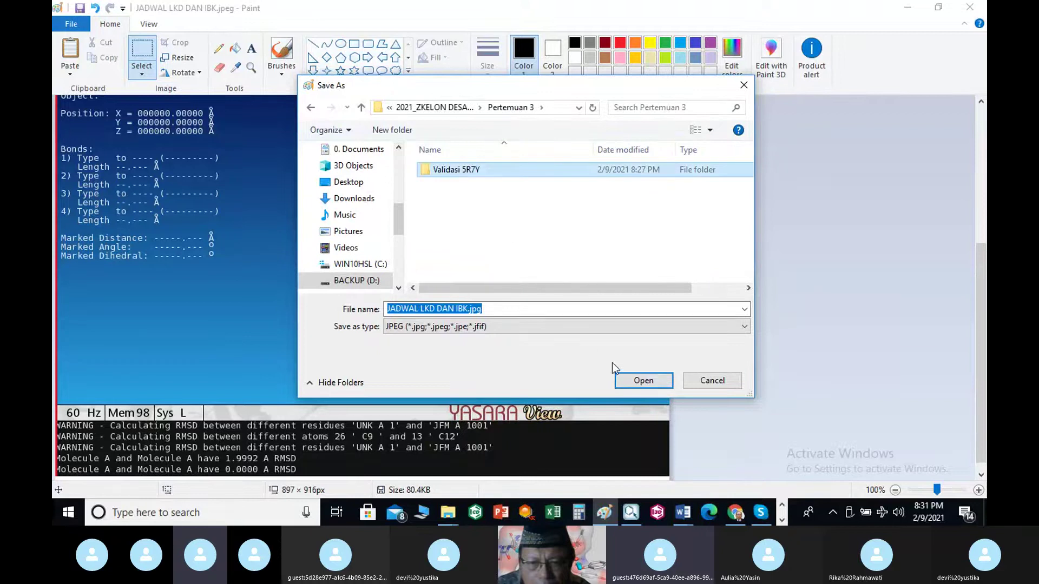
click(629, 381)
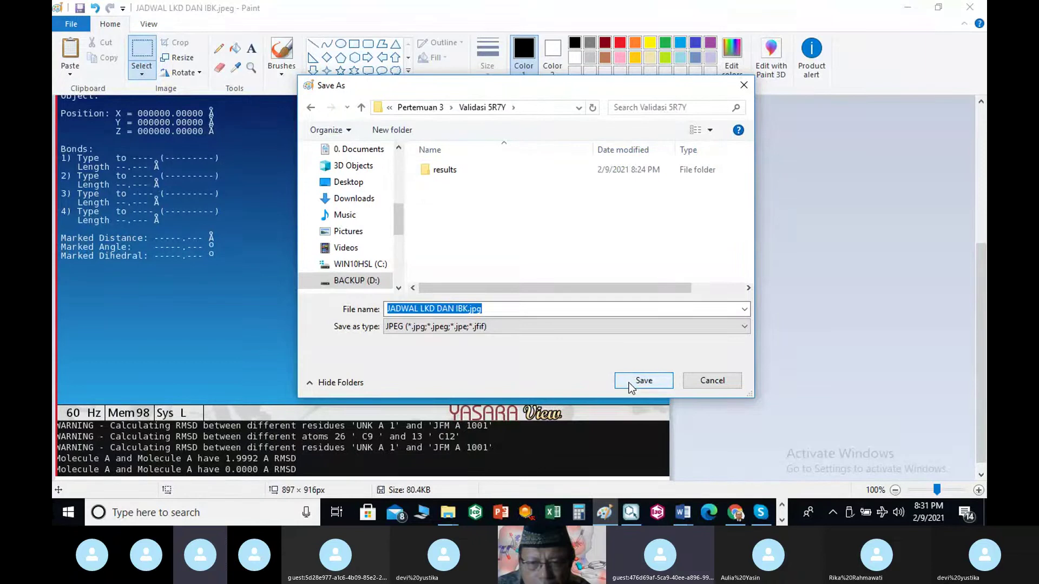
Step: Name the picture "RMSD 5R7Y(3)=1.9992 A.jpg" and save it
click(470, 308)
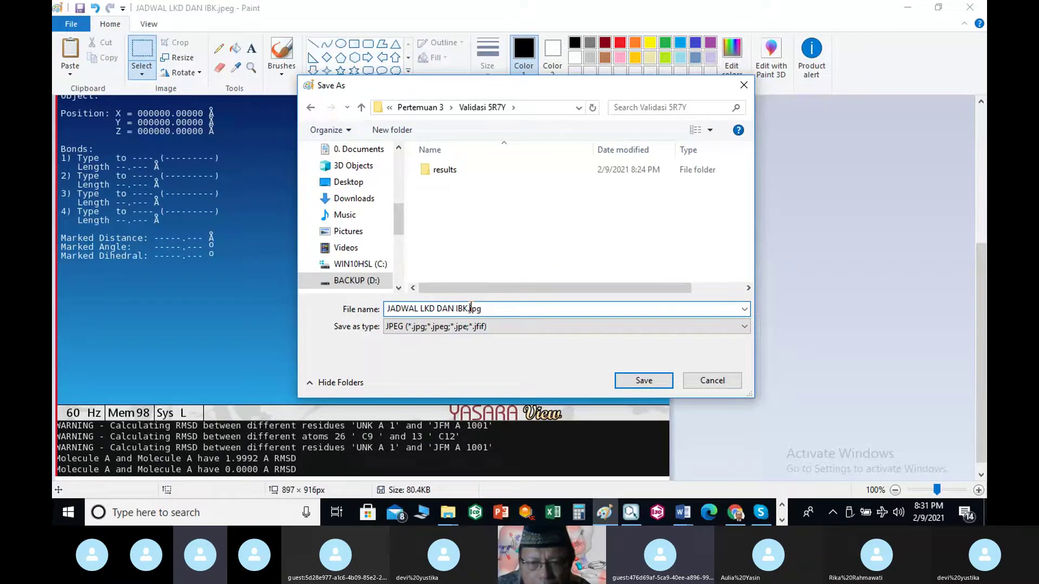
drag(469, 308, 352, 311)
text(RM)
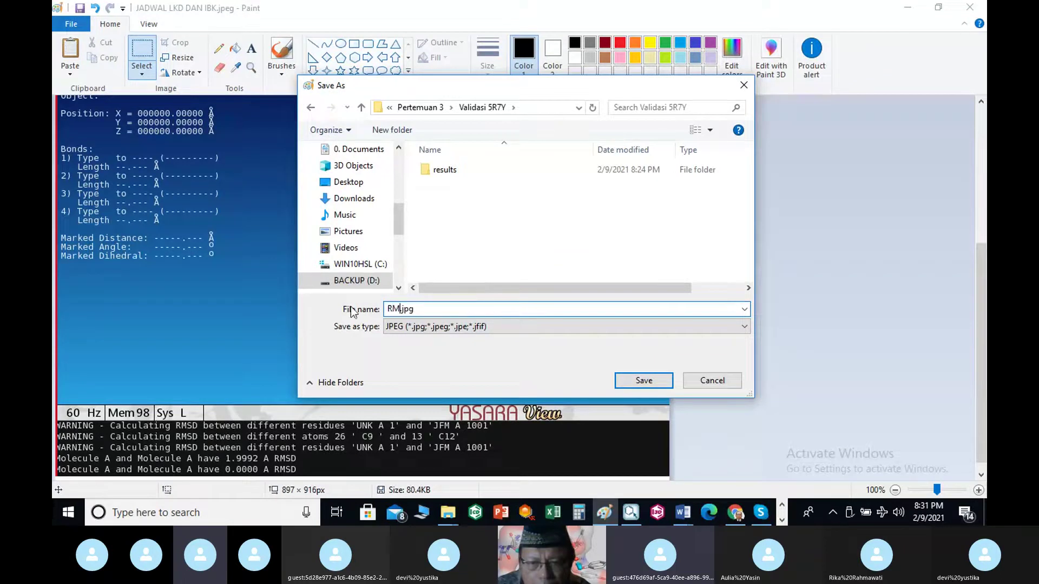
text(SD 5R7Y(3)=)
text(1.9992 A)
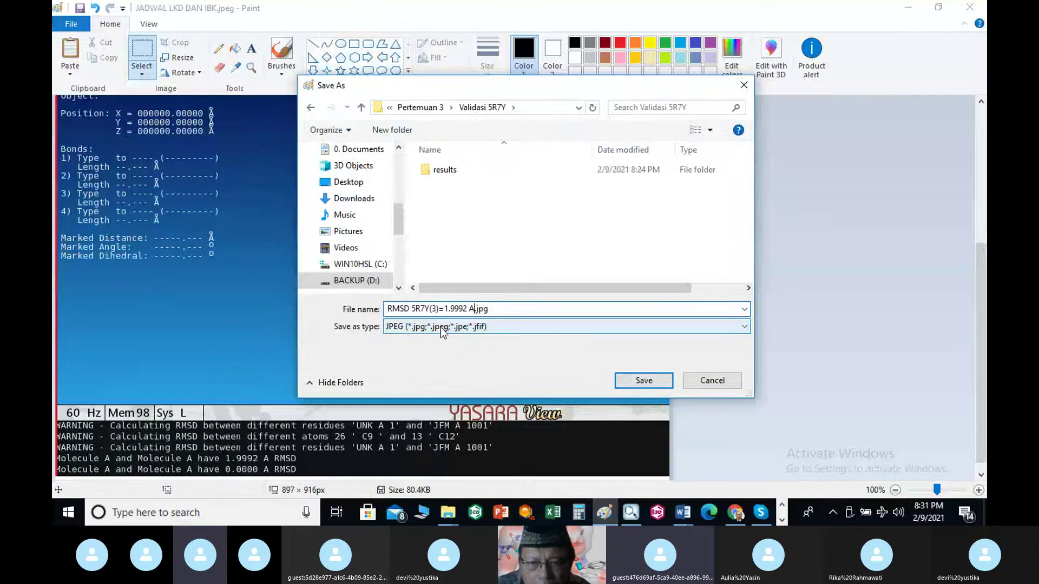
click(642, 380)
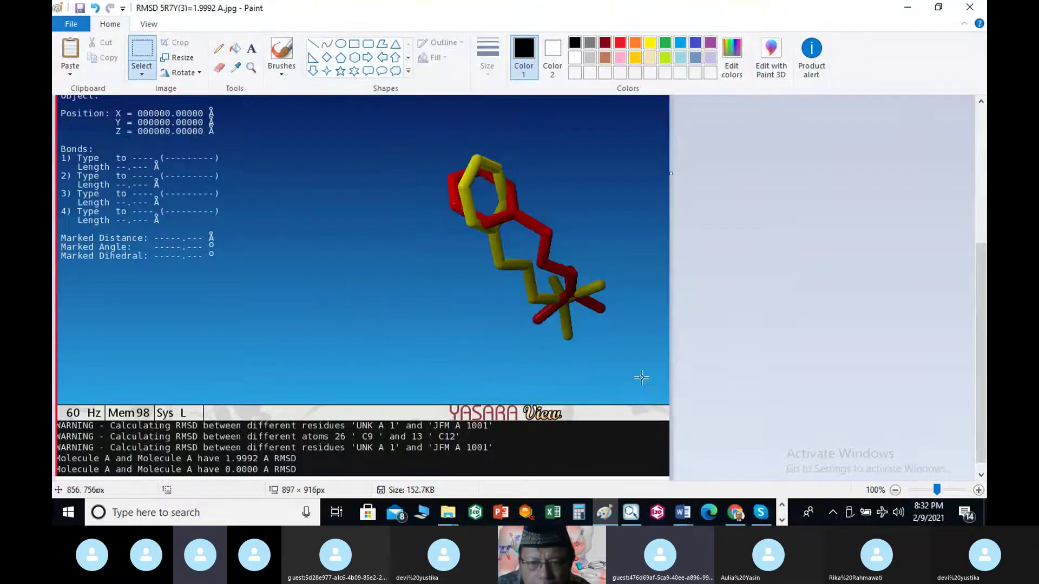
Step: Switch back to the YASARA window showing the overlaid ligands
click(783, 511)
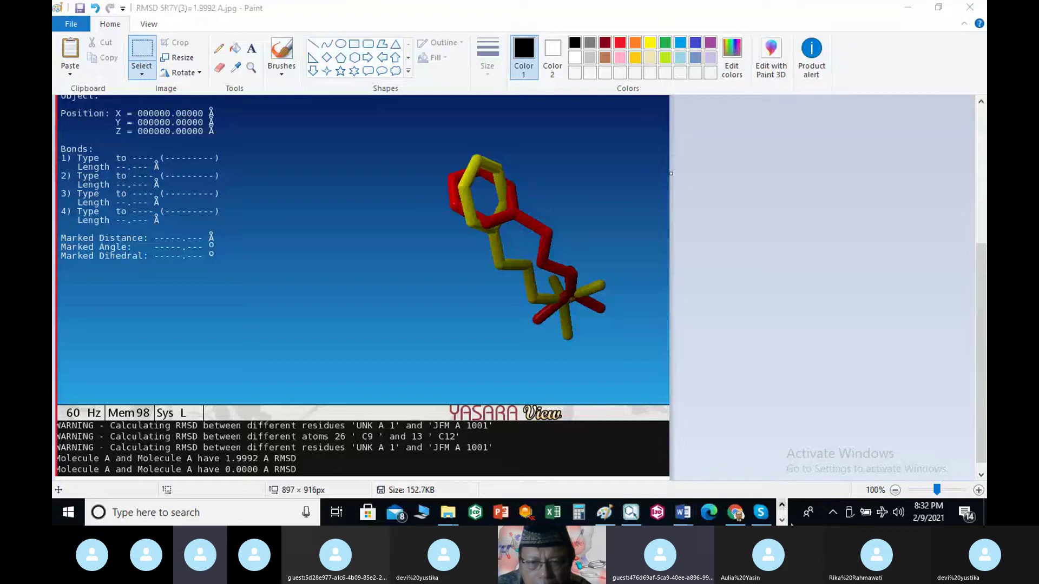
click(782, 520)
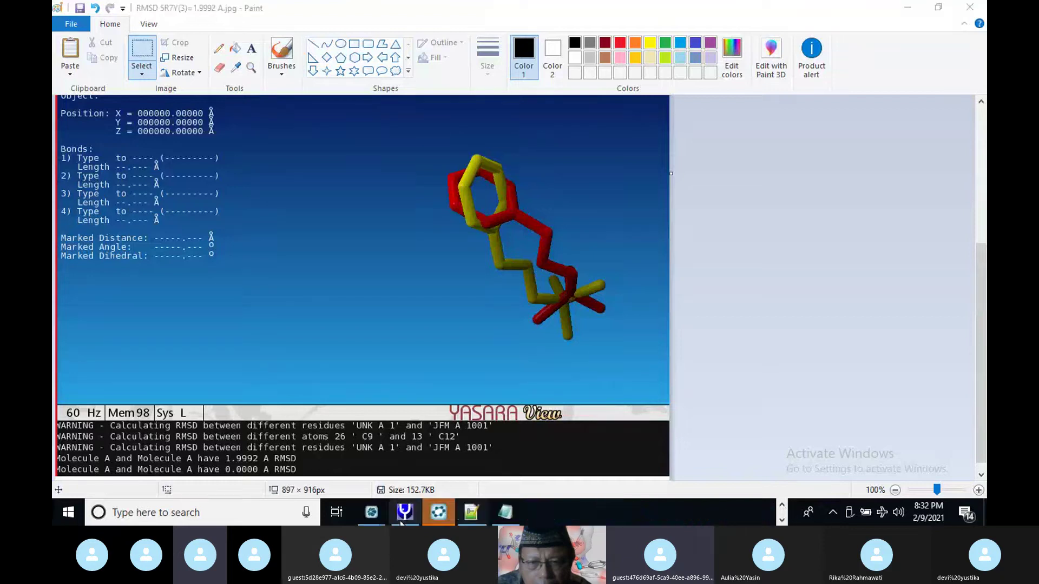
click(405, 512)
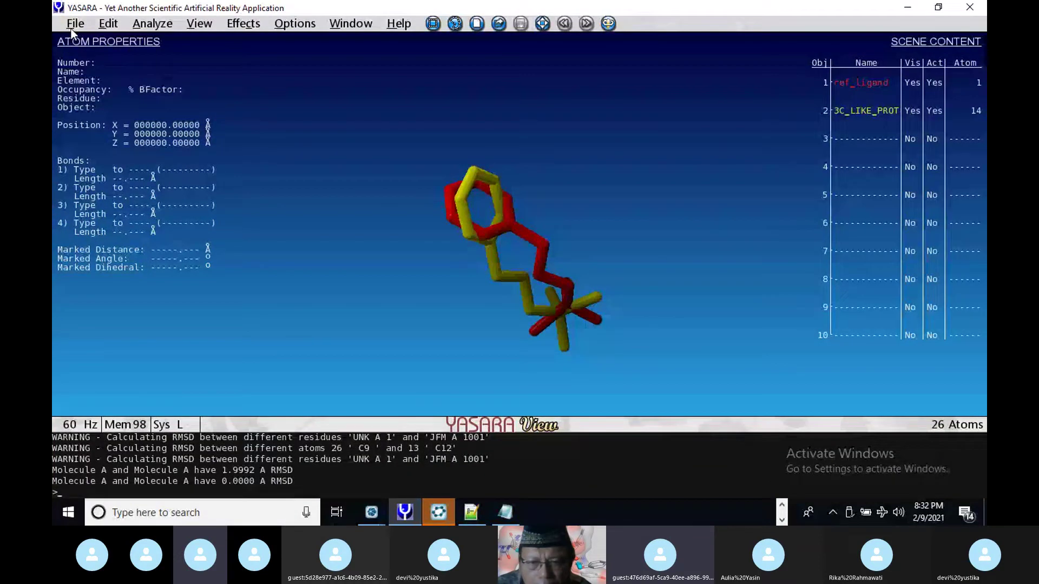
click(107, 24)
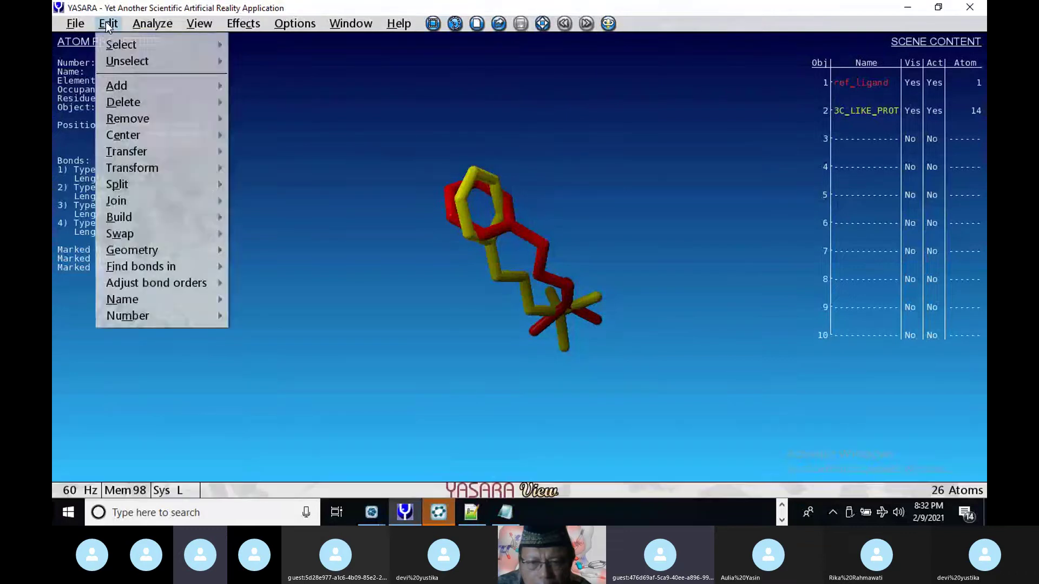
mouse_move(164, 204)
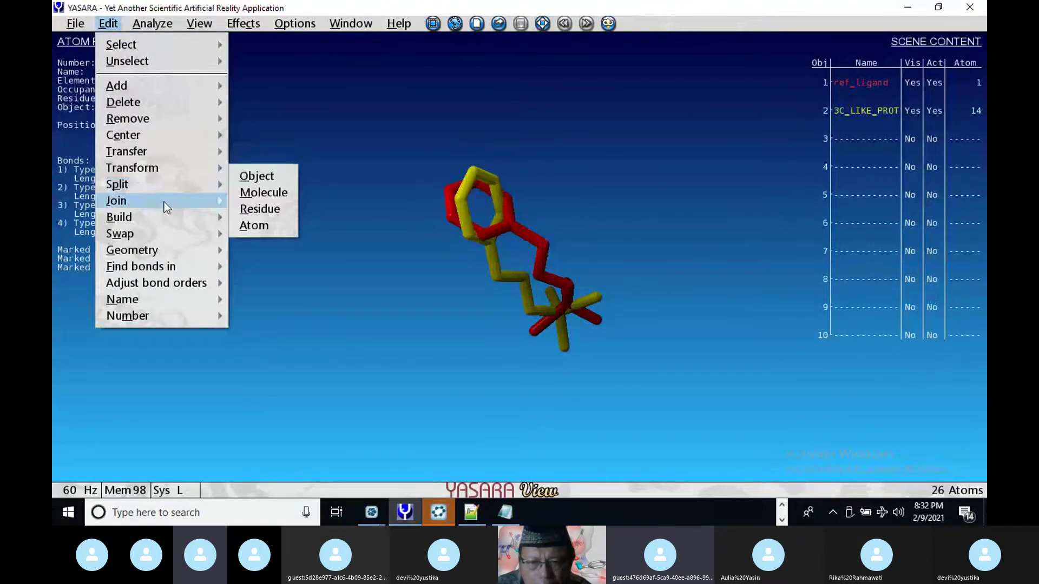
Step: Start saving the complete YASARA scene and choose the folder Pertemuan 3\Validasi 5R7Y as its location
click(76, 23)
mouse_move(95, 79)
mouse_move(113, 123)
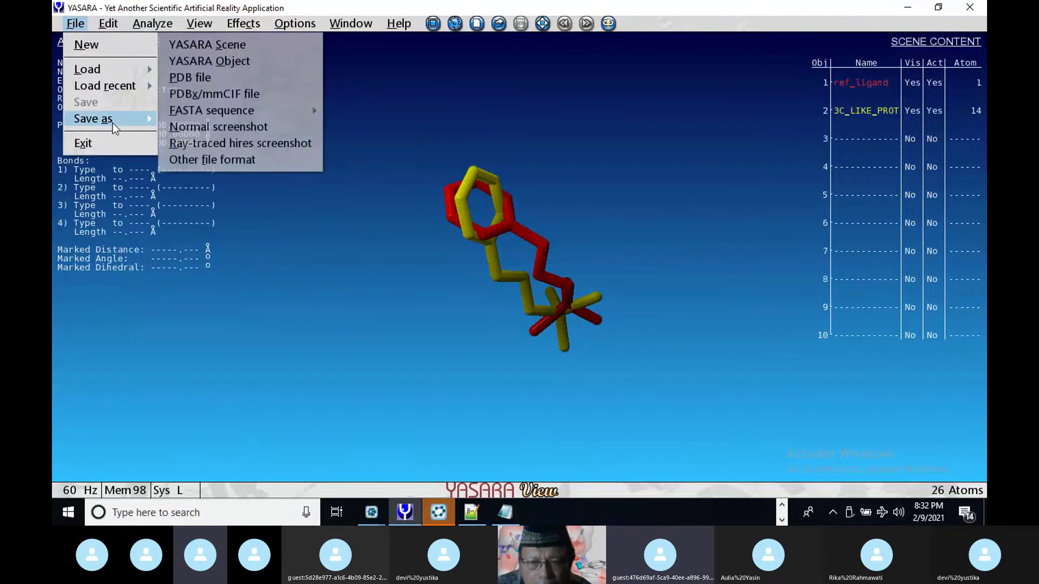
click(238, 41)
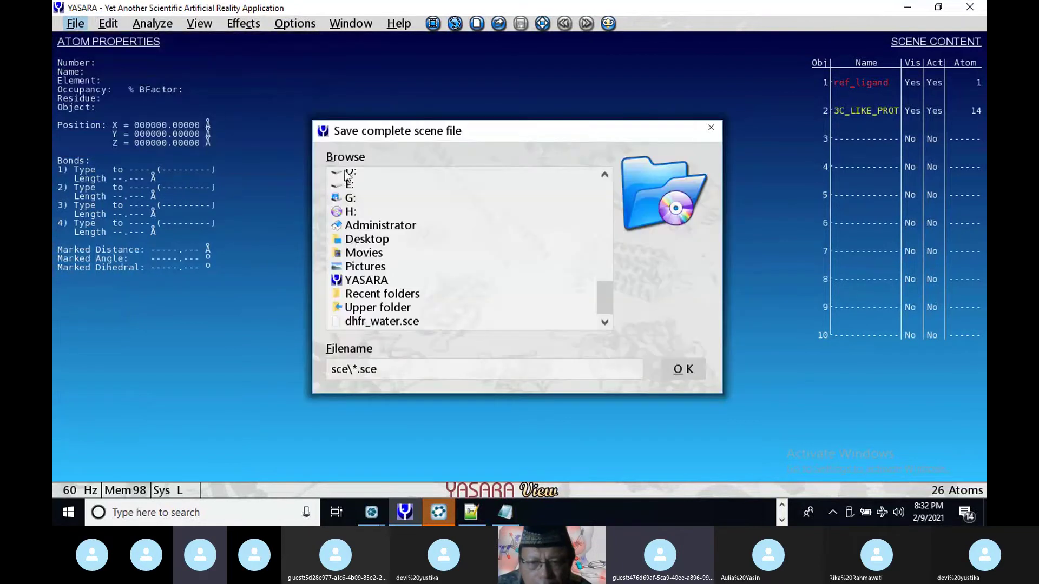
click(463, 293)
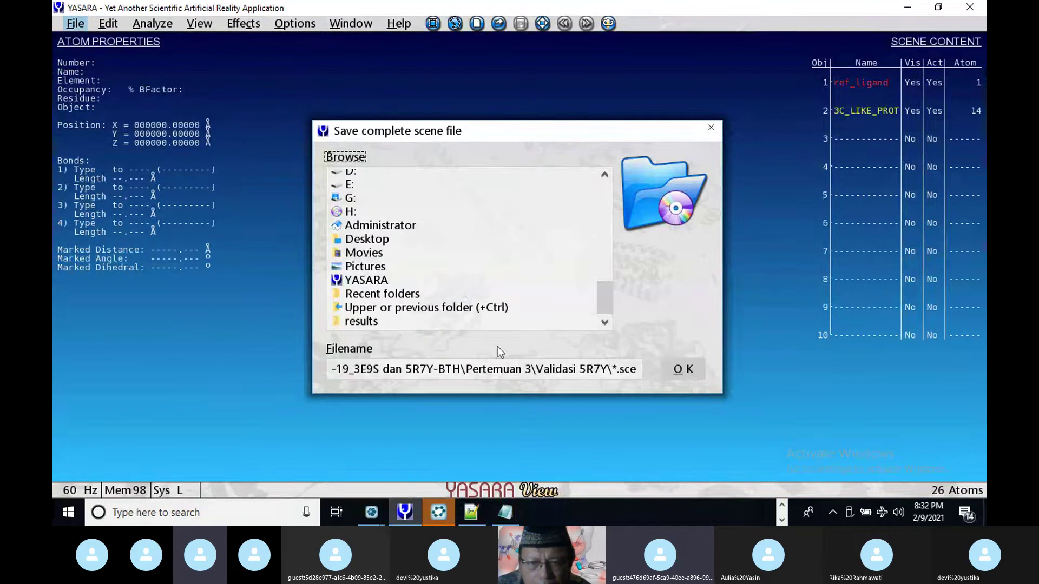
Step: Name the scene file "RMSD 5R7Y(3)=1.9992 A.sce" and save it
click(617, 372)
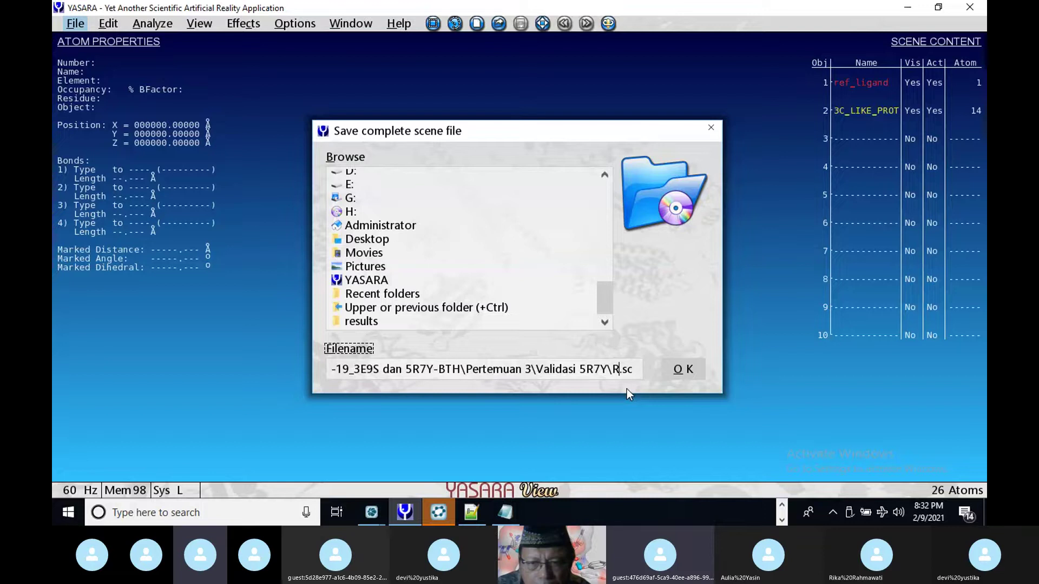
text(SD)
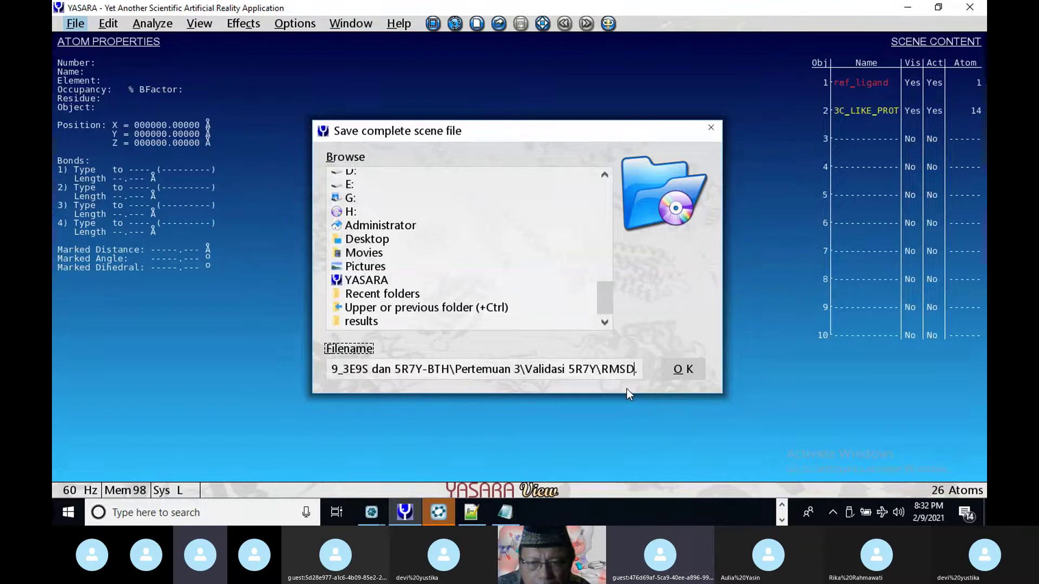
text( 5)
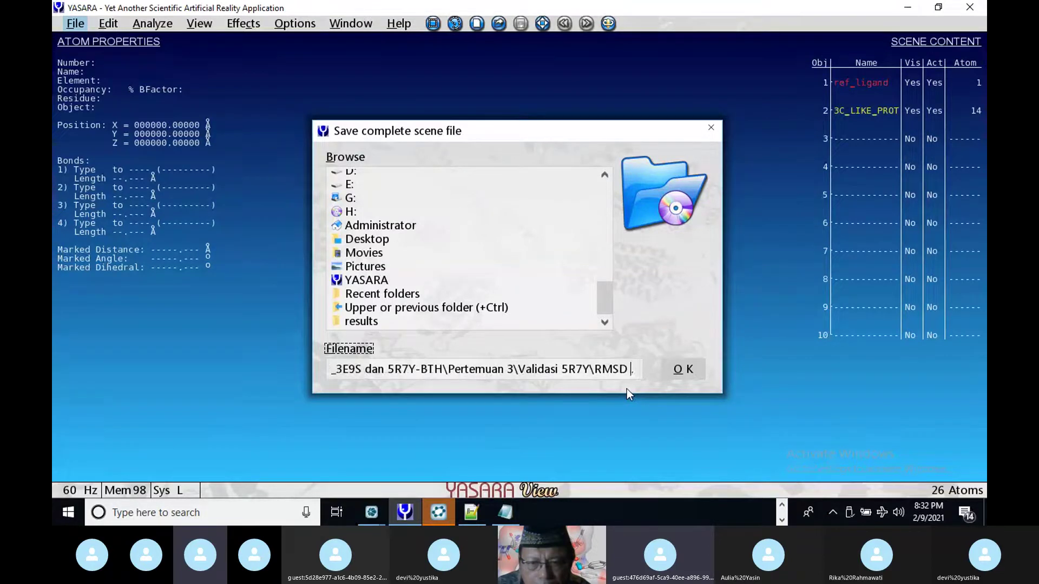
text(Y)
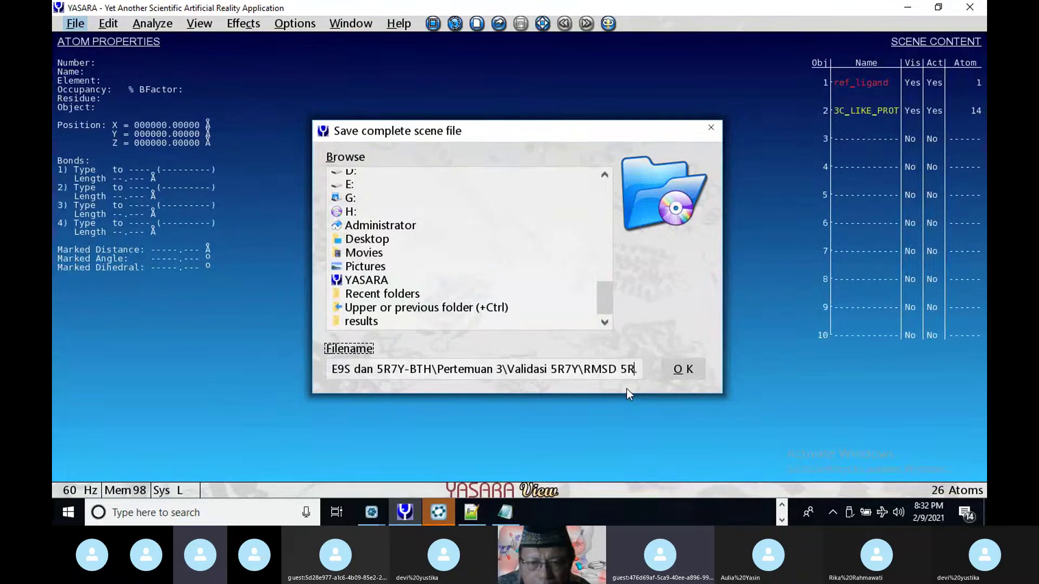
text(7Y)
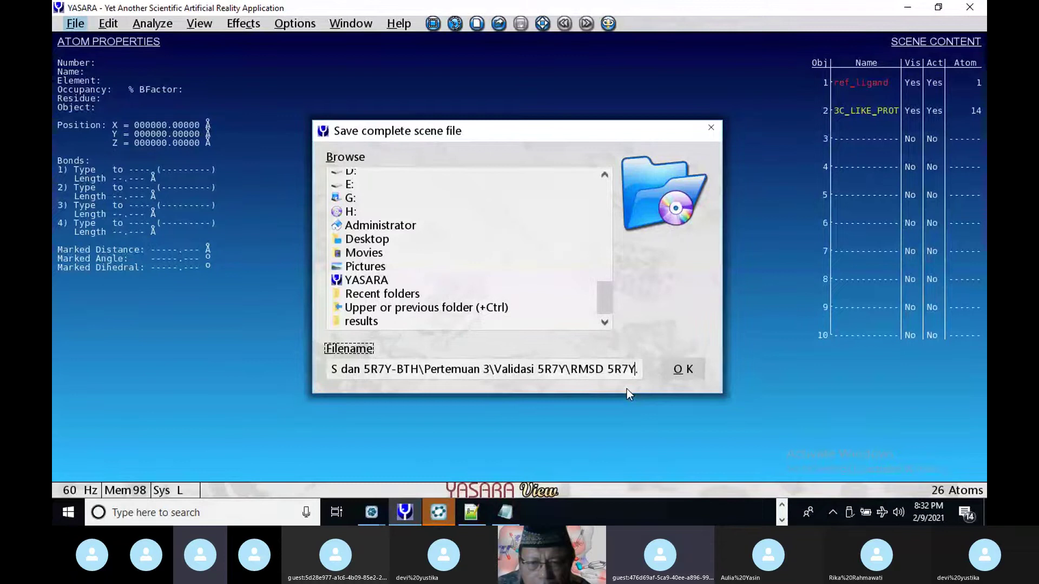
text((2)
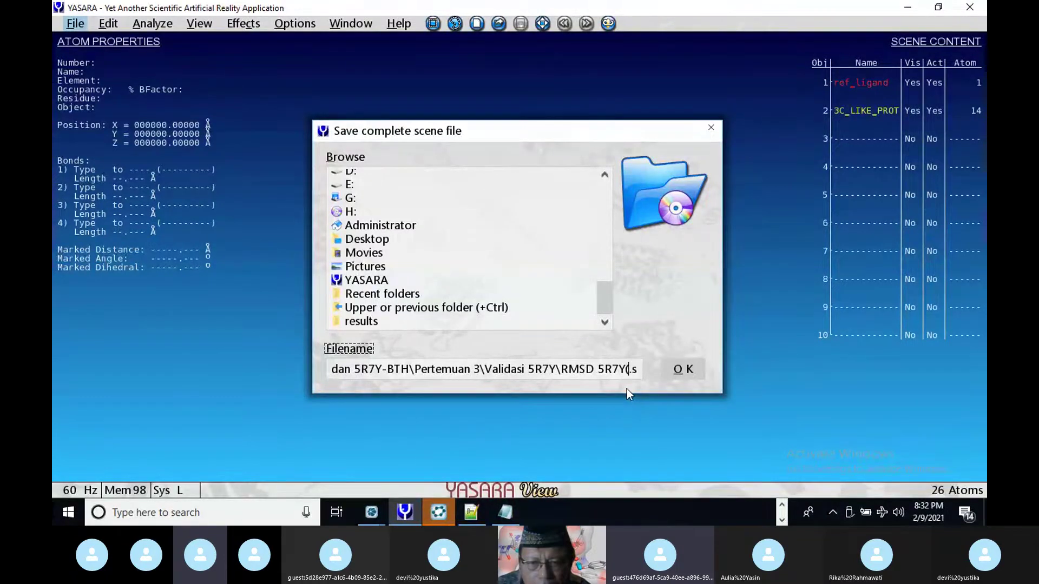
text(3)=)
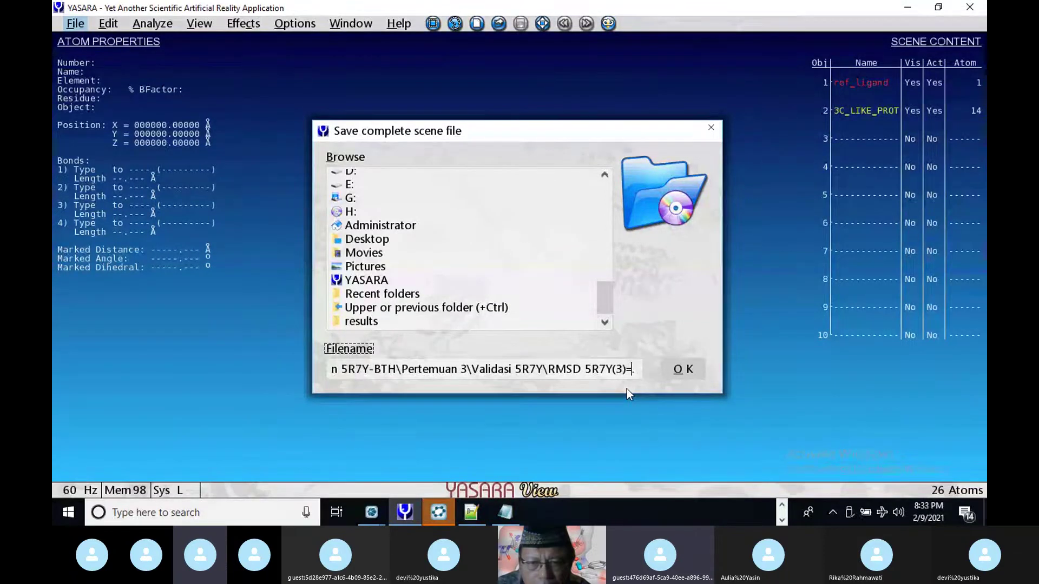
text(1.999)
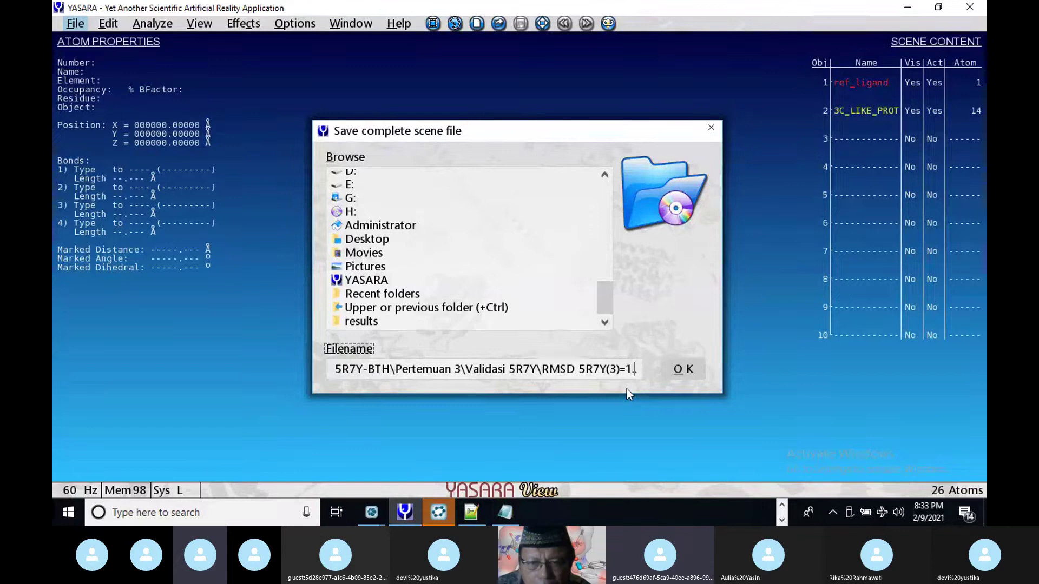
text(2)
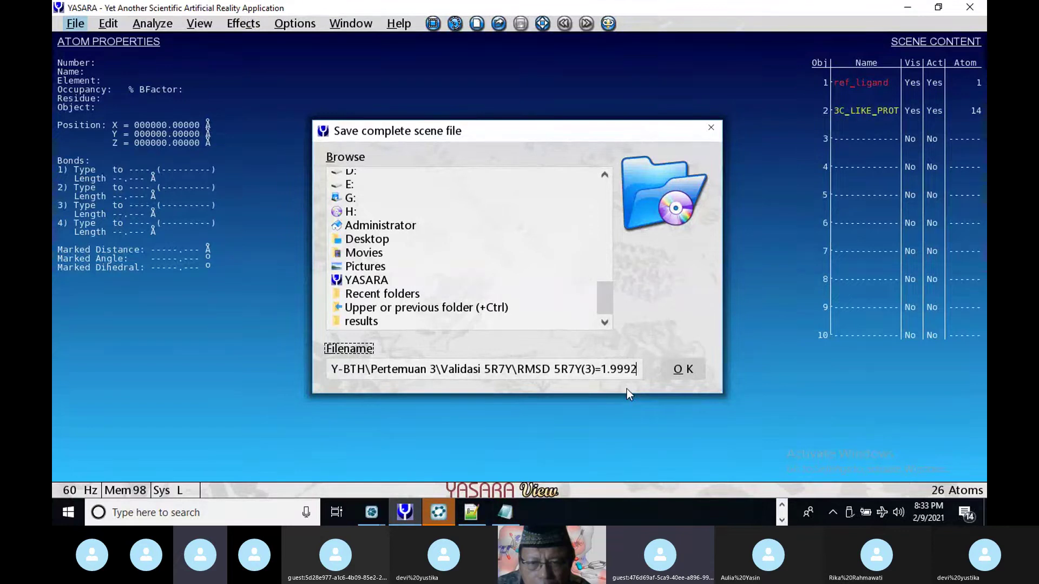
text( A)
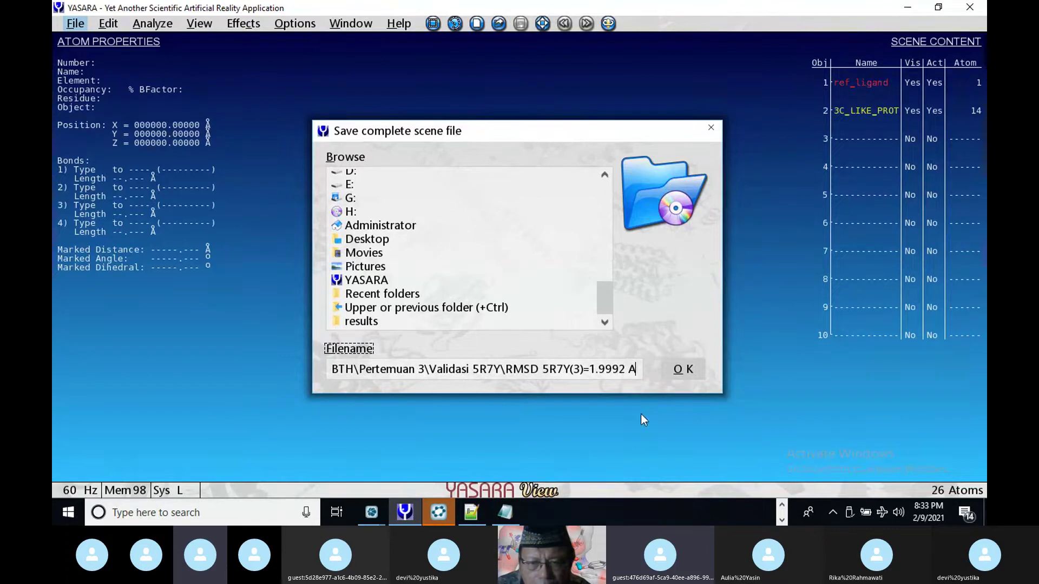
text(.sce)
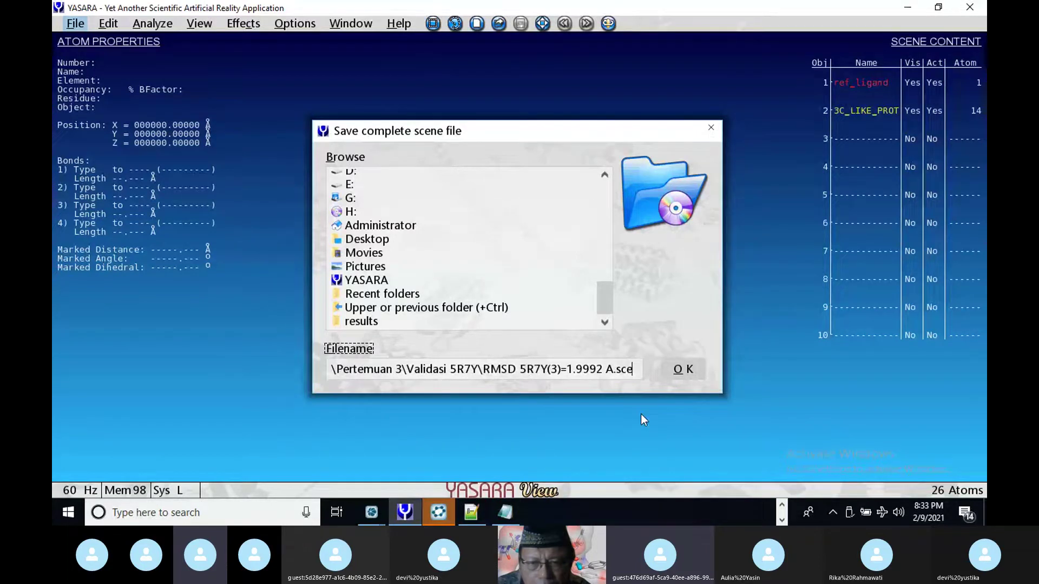
click(683, 369)
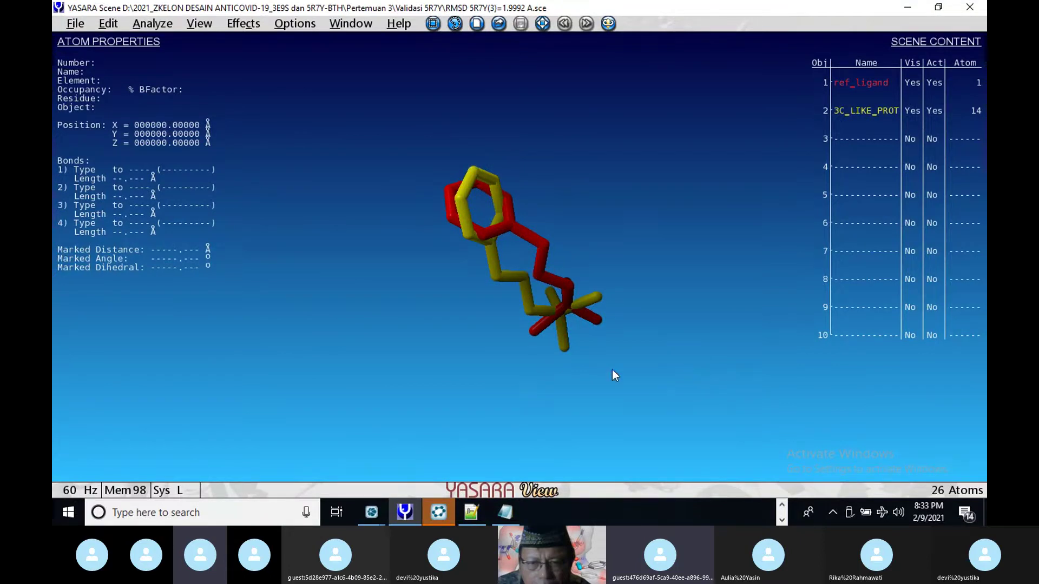
Step: Check the Skype call chat for the requested PDB IDs and switch to the RCSB PDB page in Chrome
click(782, 521)
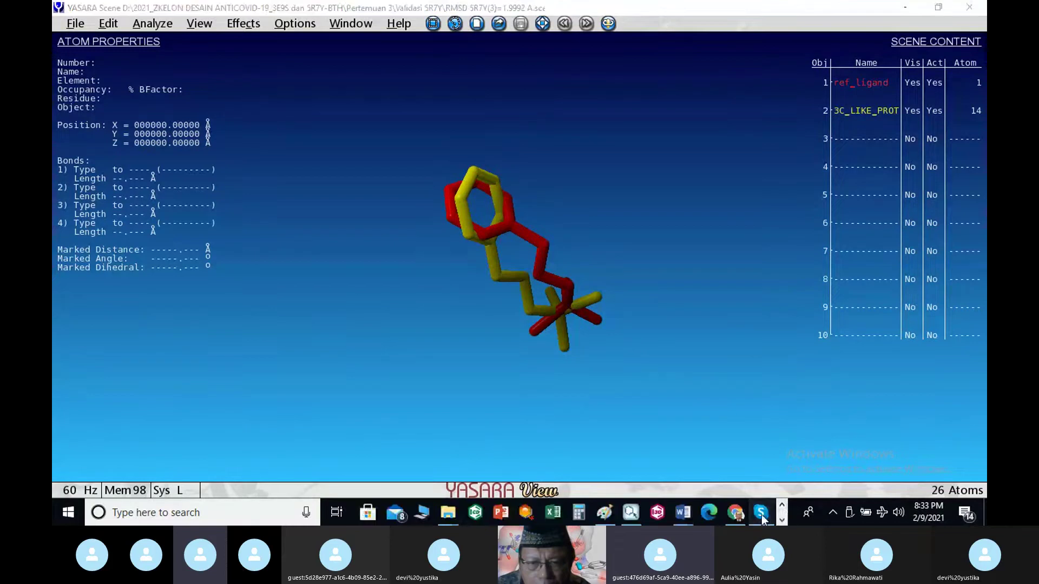
click(761, 516)
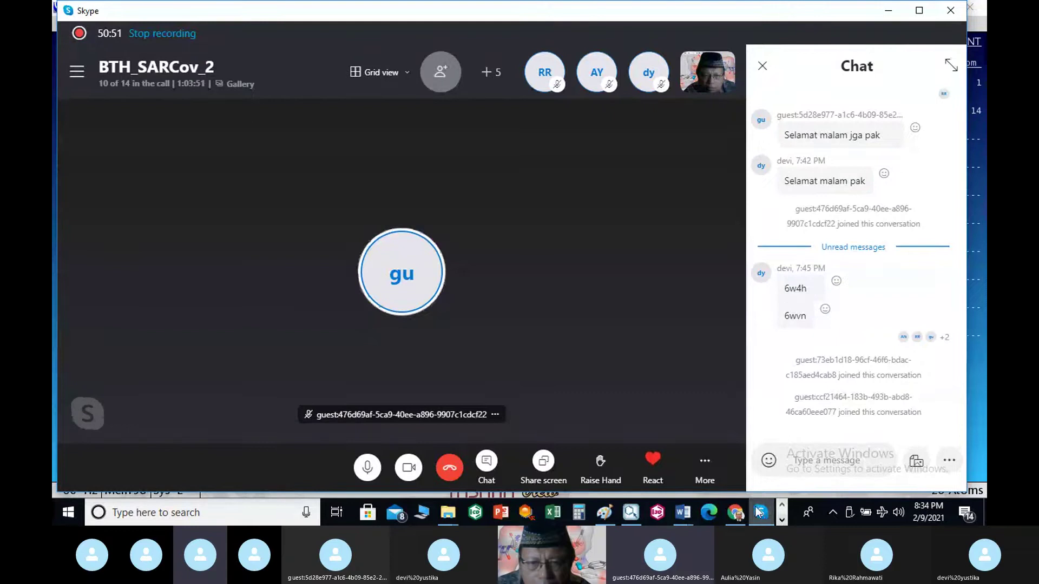
click(736, 512)
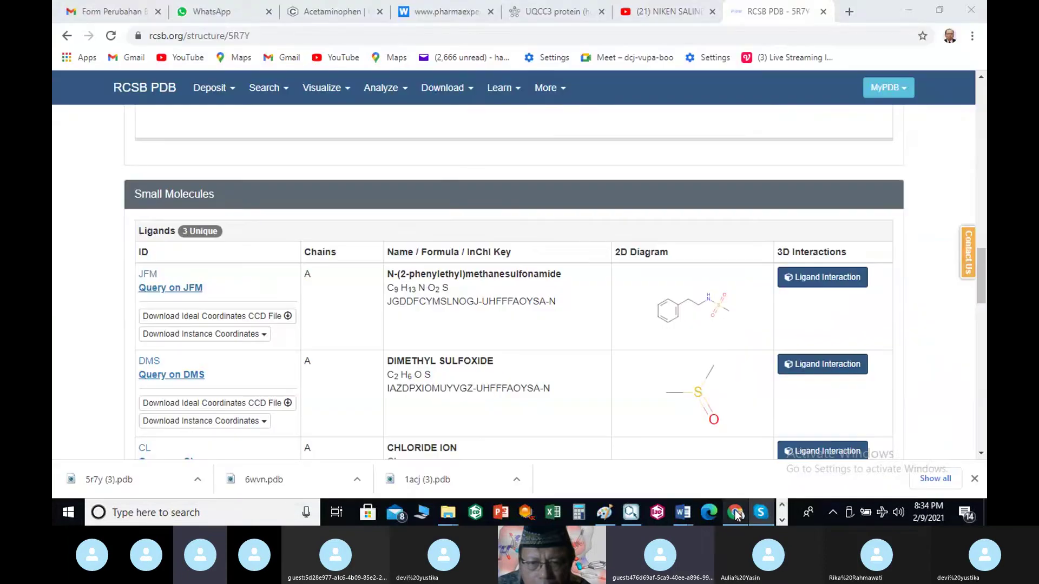
Step: Search the Protein Data Bank for the entry 6w4h and open its structure page
mouse_move(442, 87)
scroll(475, 169, up, 6)
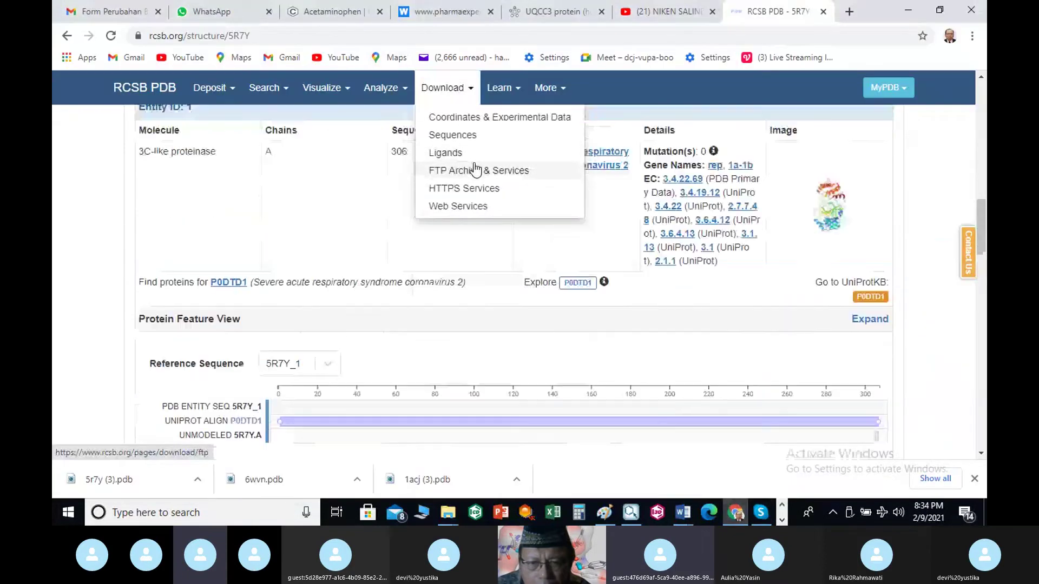
scroll(475, 169, up, 10)
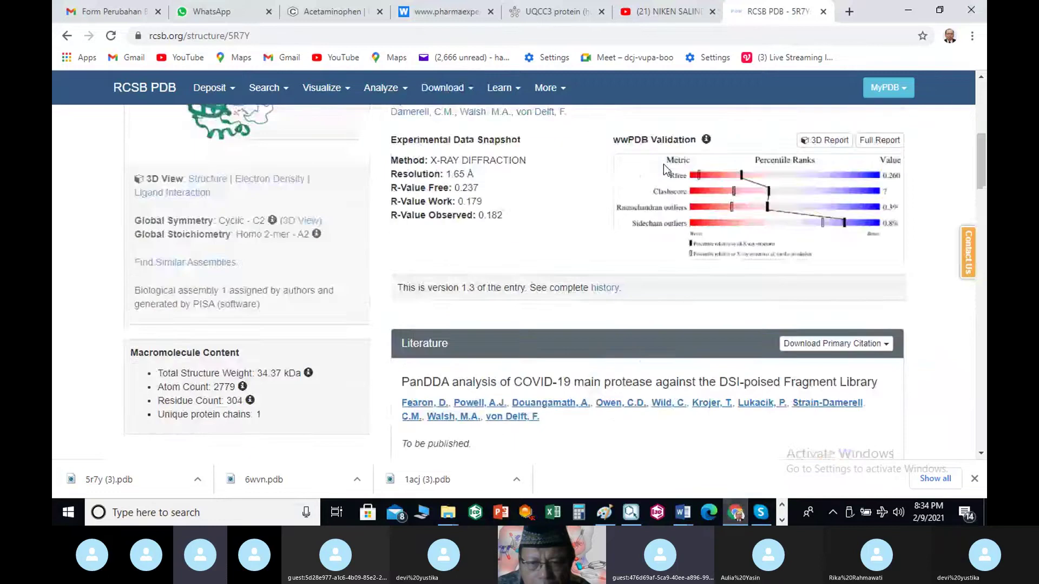
scroll(664, 165, up, 5)
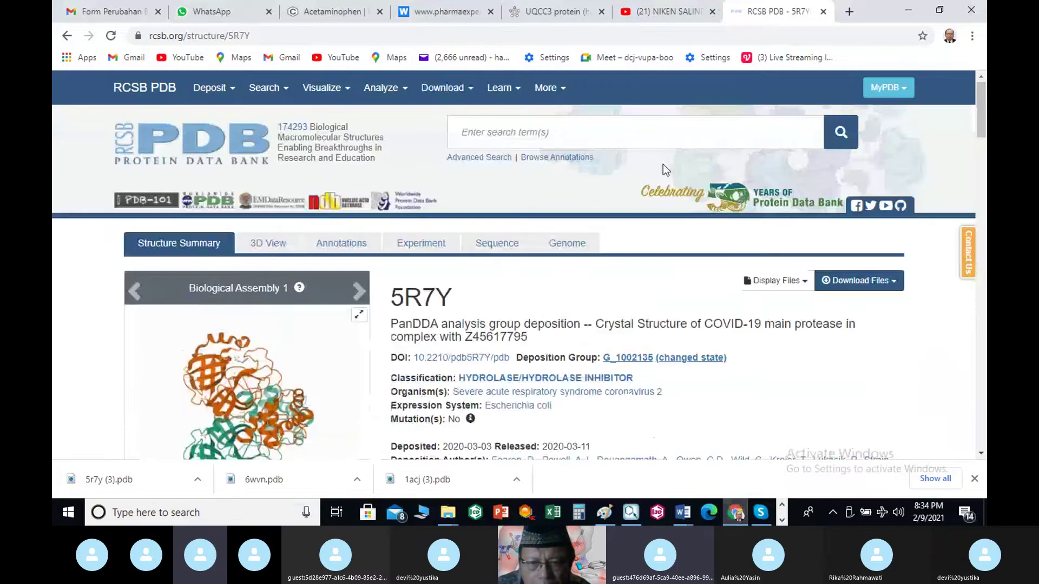
click(560, 132)
text(6)
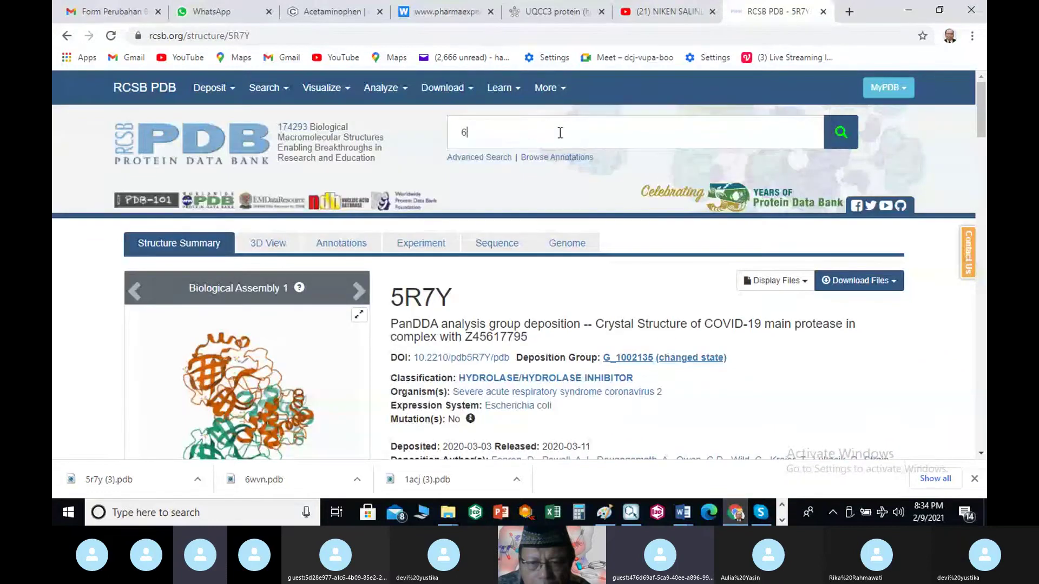
text(w4)
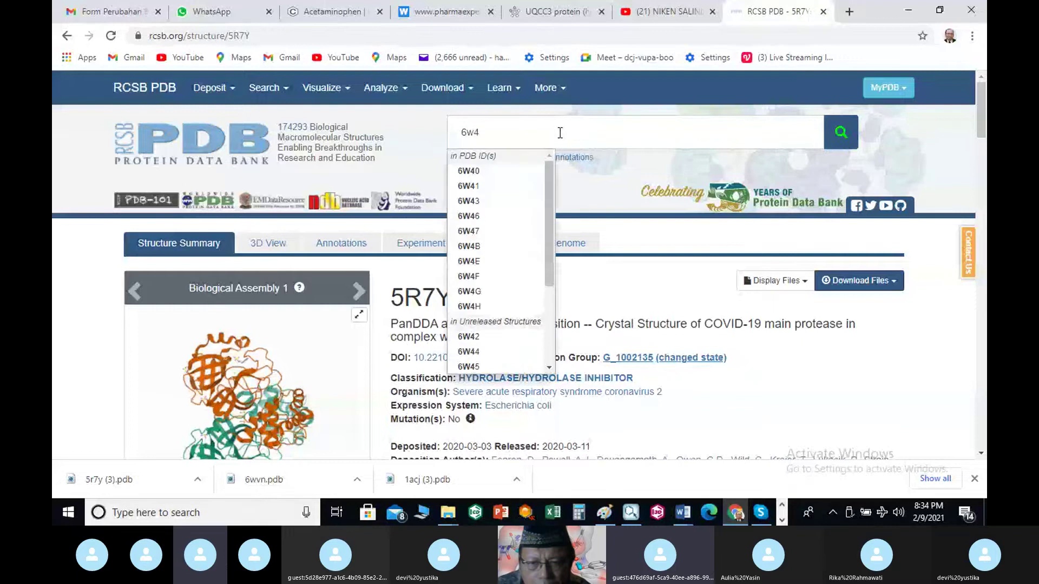
text(h)
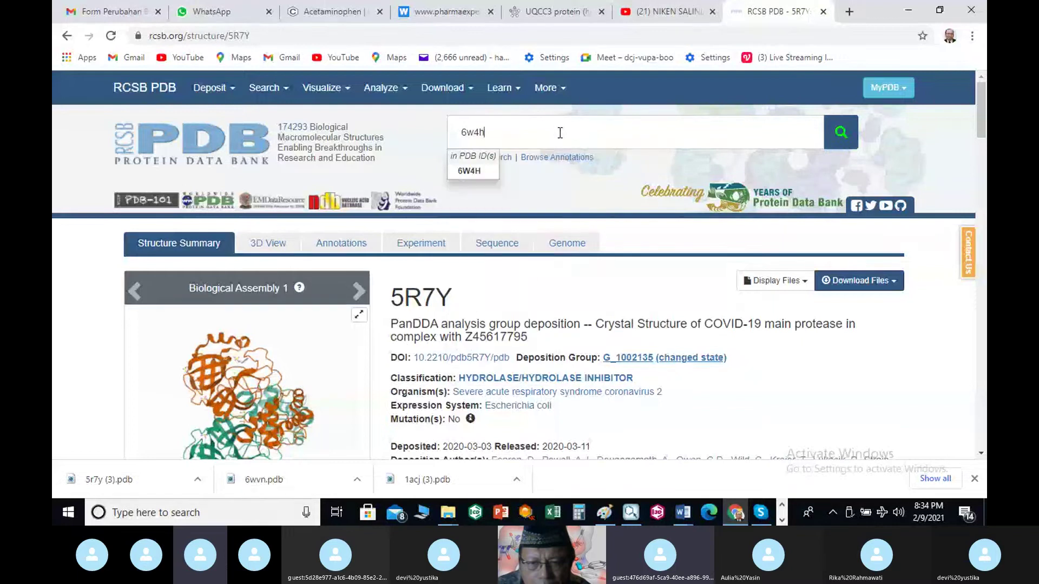
click(845, 143)
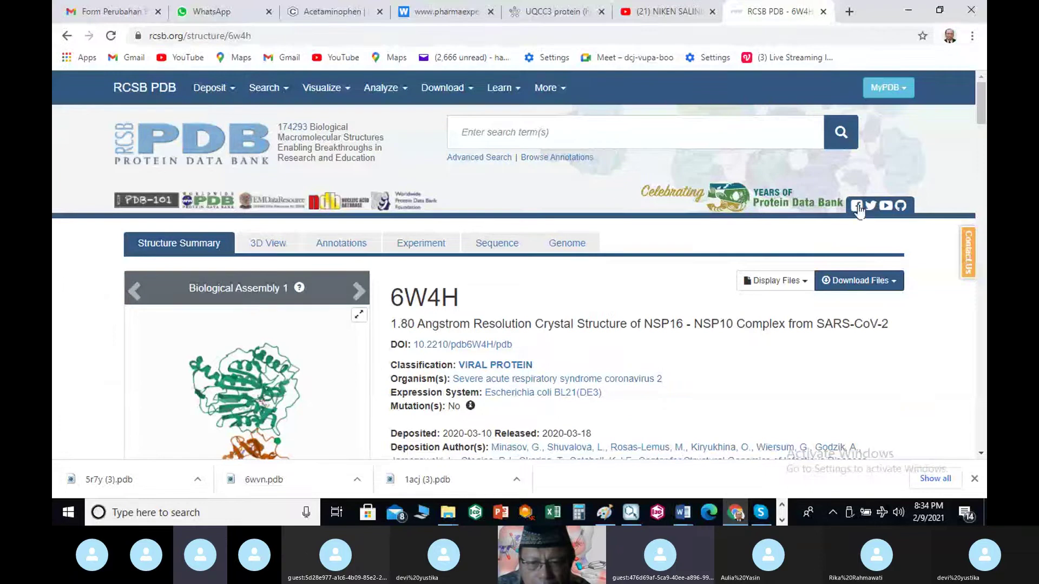
Step: Examine the 6W4H structure summary, covering its macromolecules, the Small Molecules ligand table and the experimental data
scroll(852, 285, down, 6)
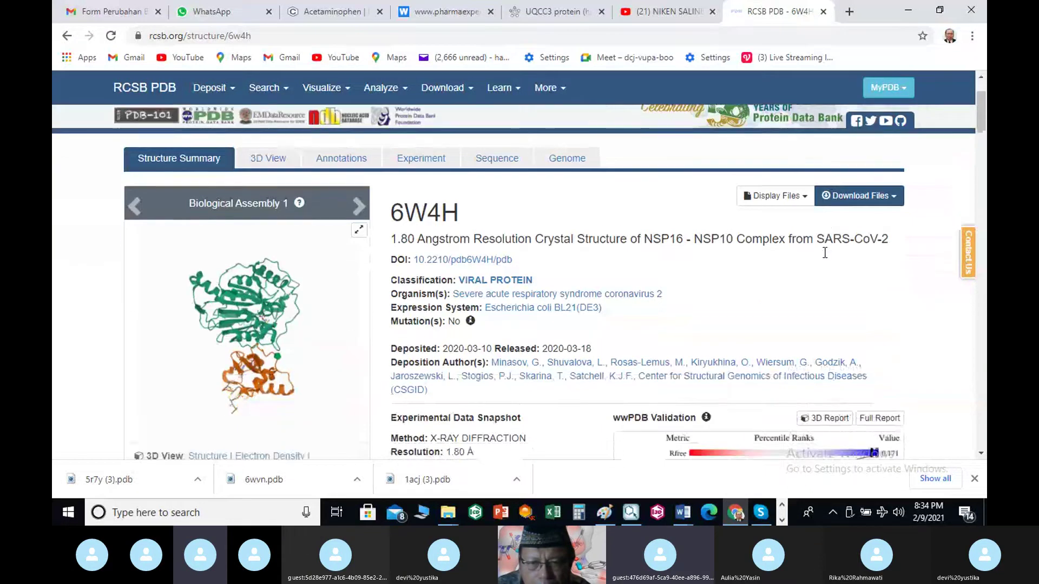
scroll(824, 252, down, 1)
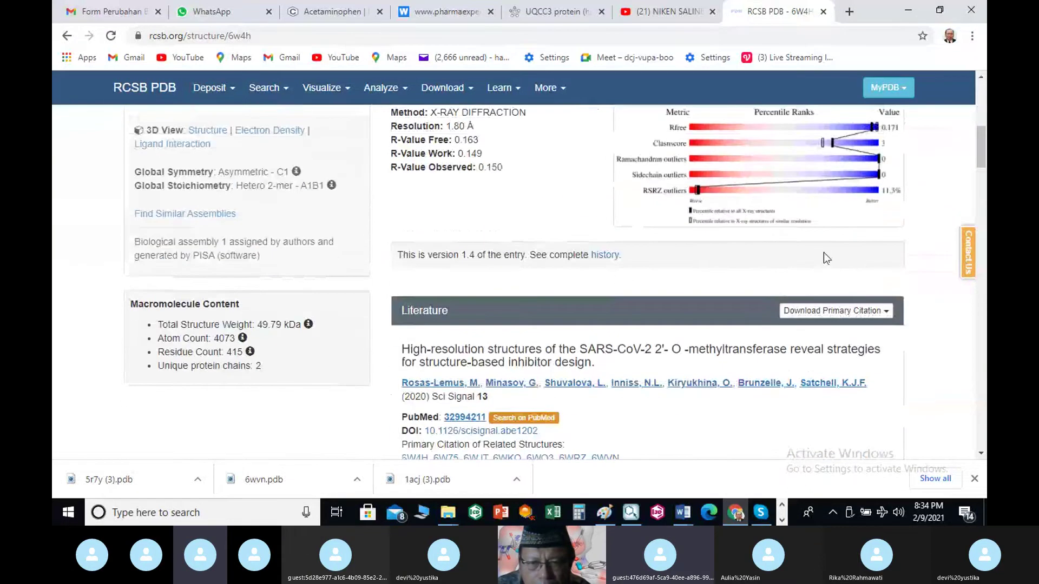
scroll(824, 253, down, 5)
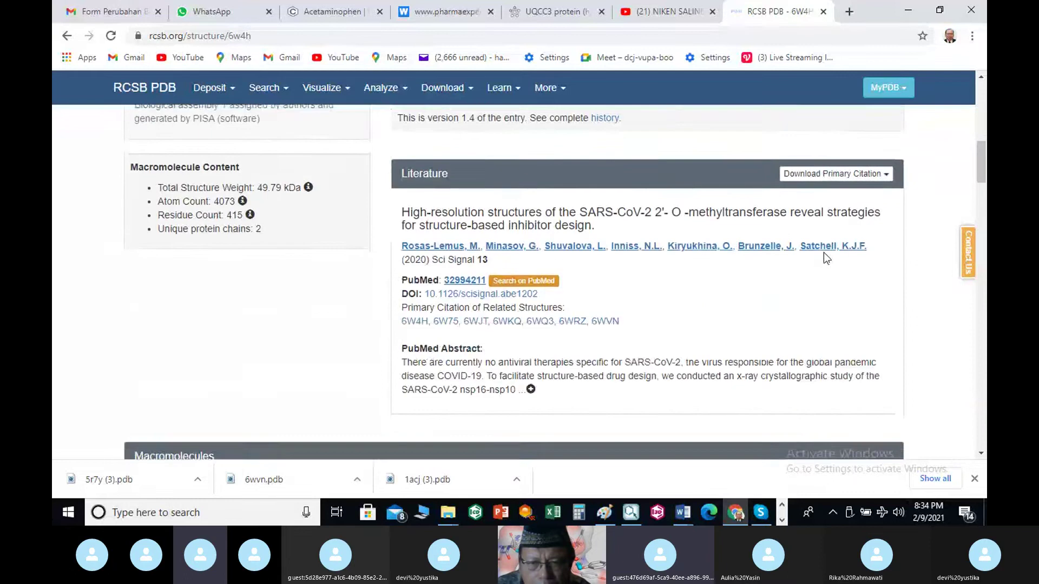
scroll(823, 252, down, 3)
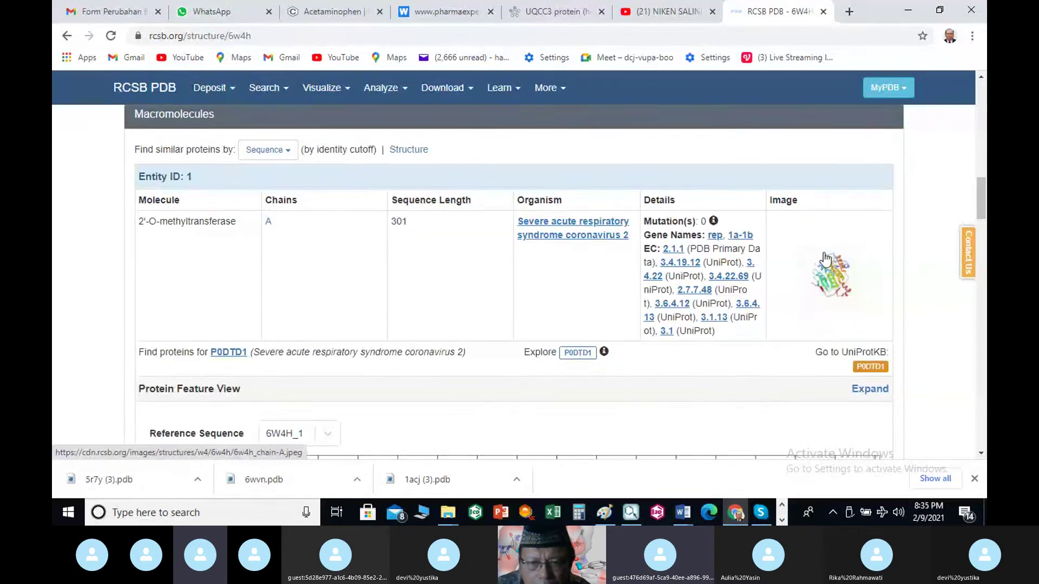
scroll(823, 252, down, 6)
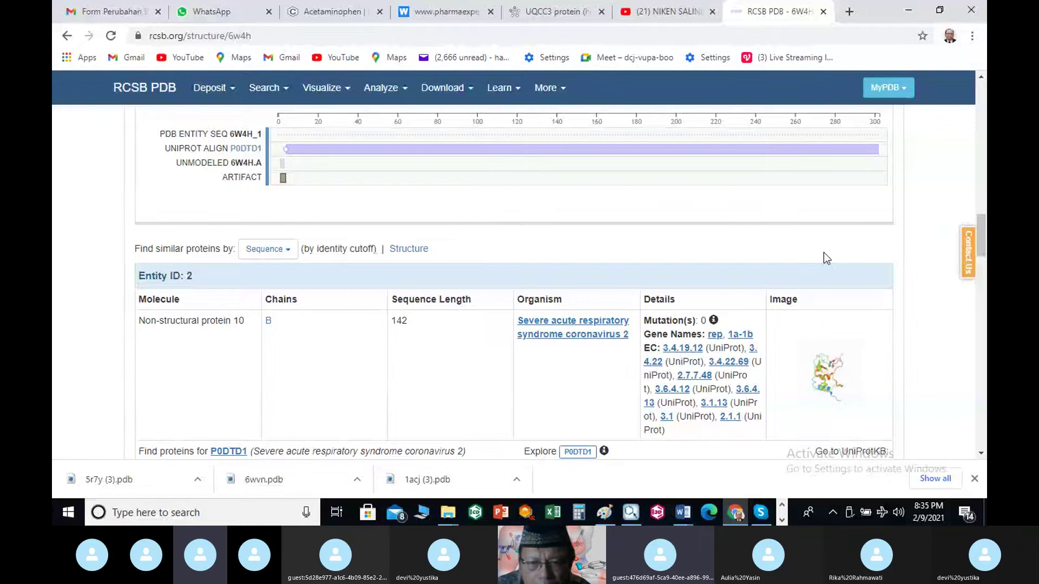
scroll(823, 252, down, 4)
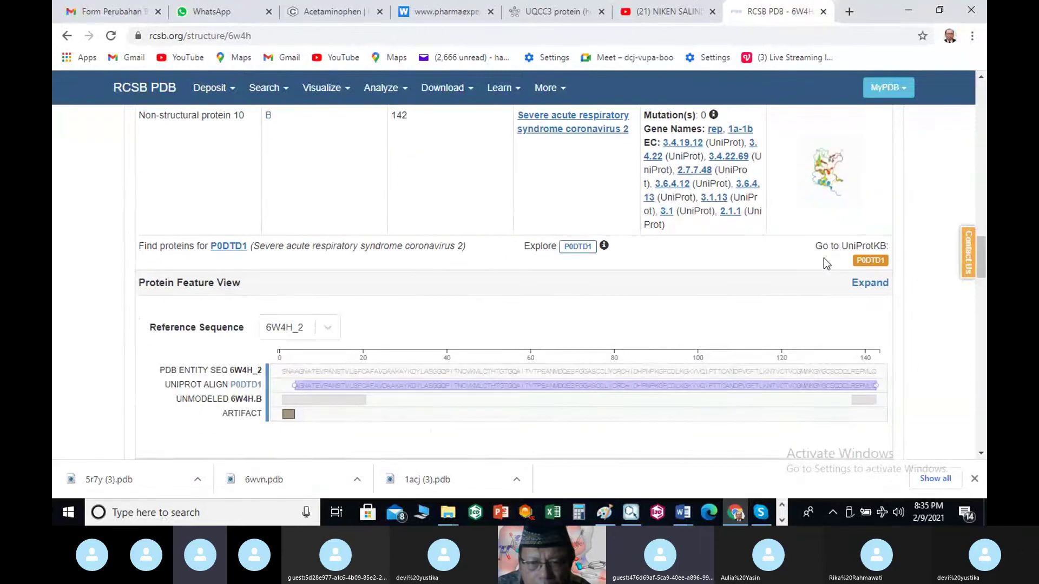
scroll(823, 257, down, 5)
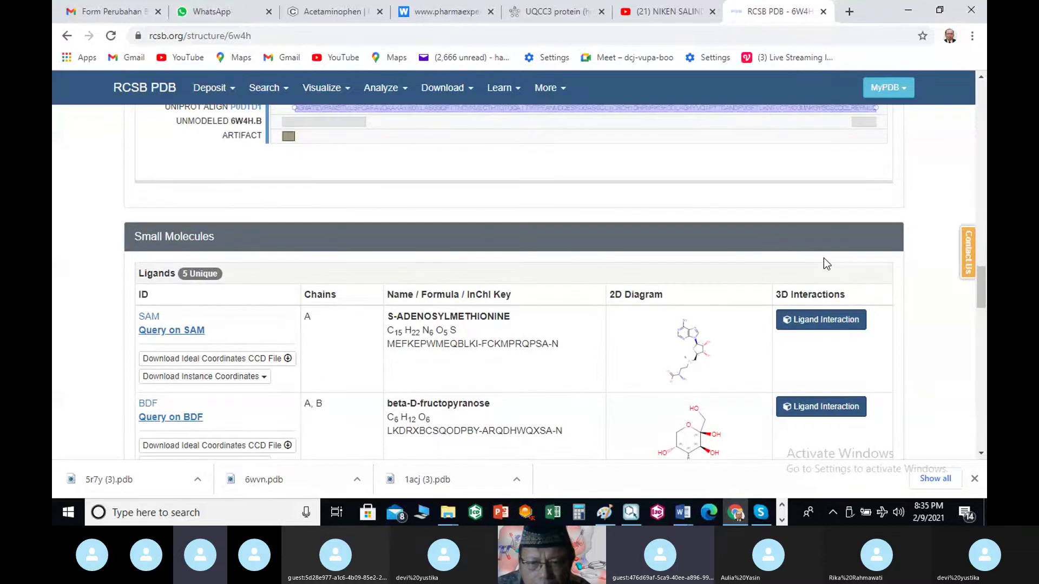
scroll(823, 258, down, 1)
scroll(823, 258, down, 1)
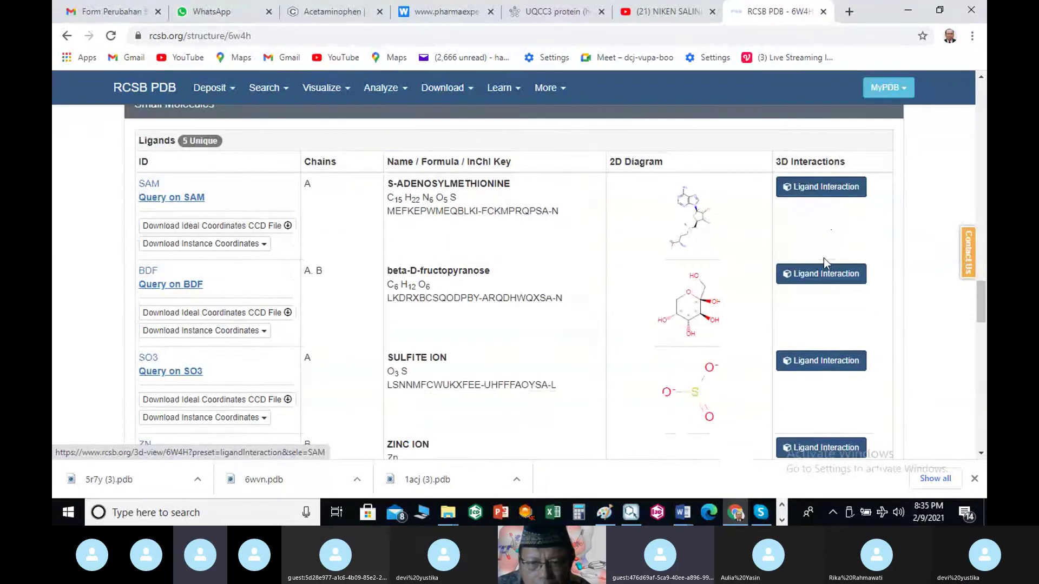
scroll(823, 258, down, 1)
scroll(824, 263, down, 5)
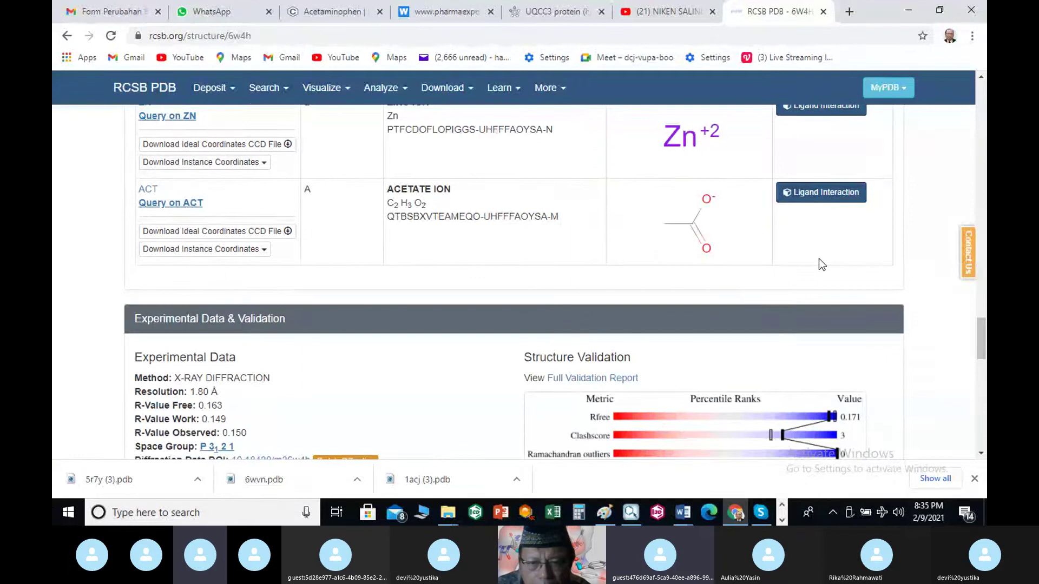
scroll(819, 260, up, 3)
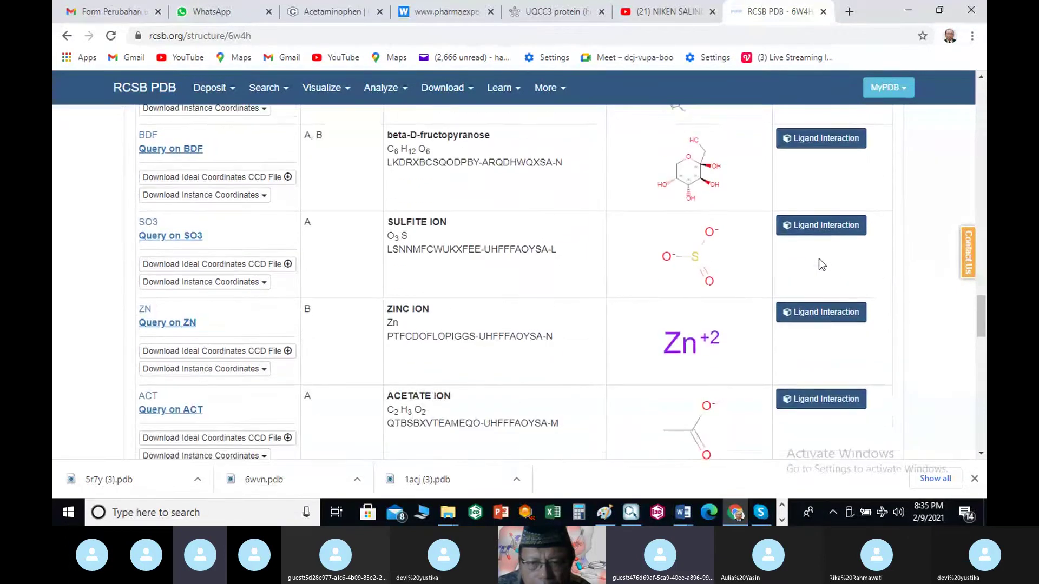
Step: Review the 6W4H ligand table again and return to the entry's title, resolution and validation data
scroll(819, 259, up, 1)
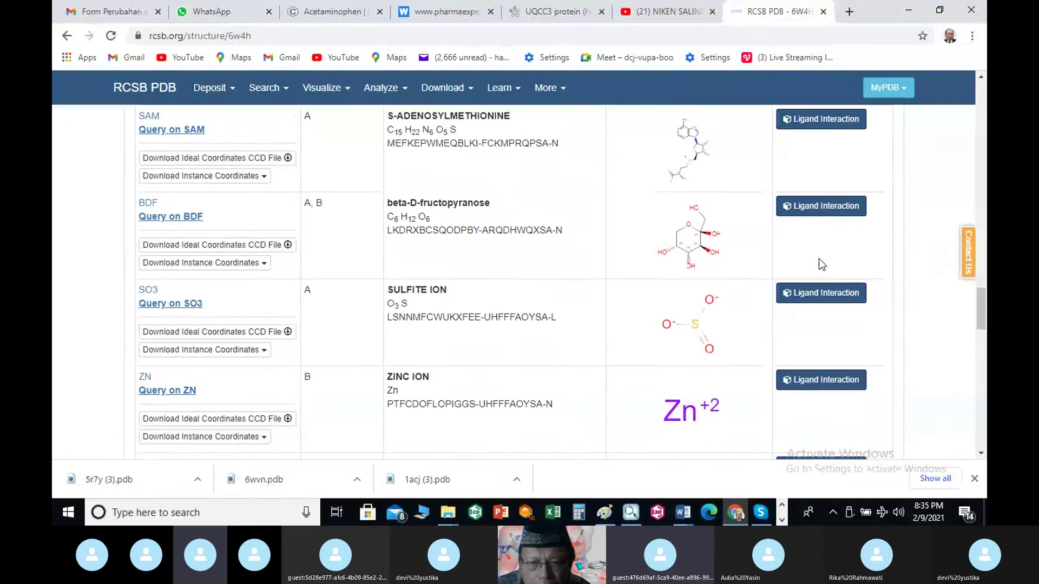
scroll(819, 258, up, 1)
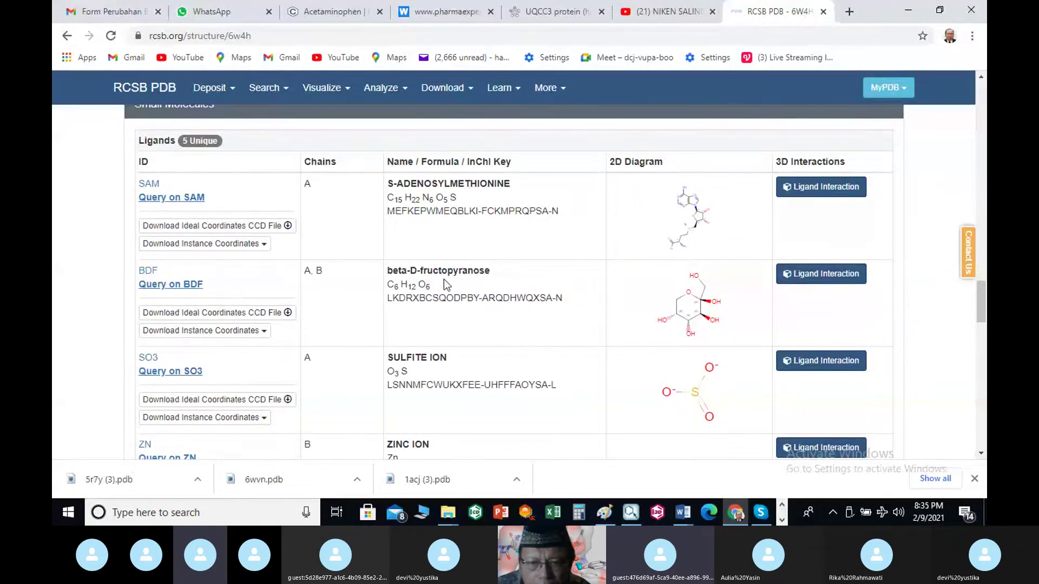
scroll(556, 234, up, 6)
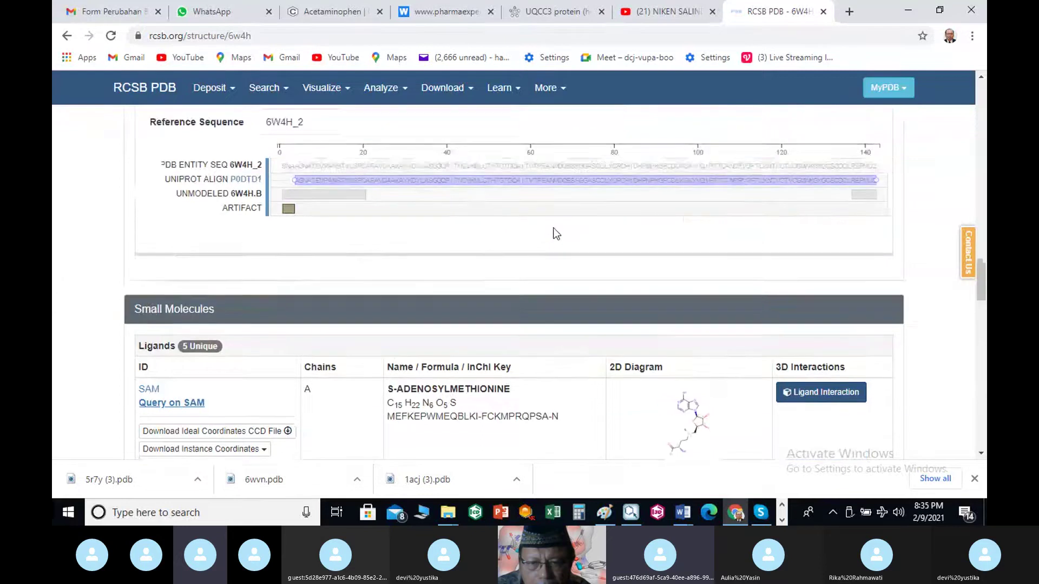
scroll(555, 234, up, 10)
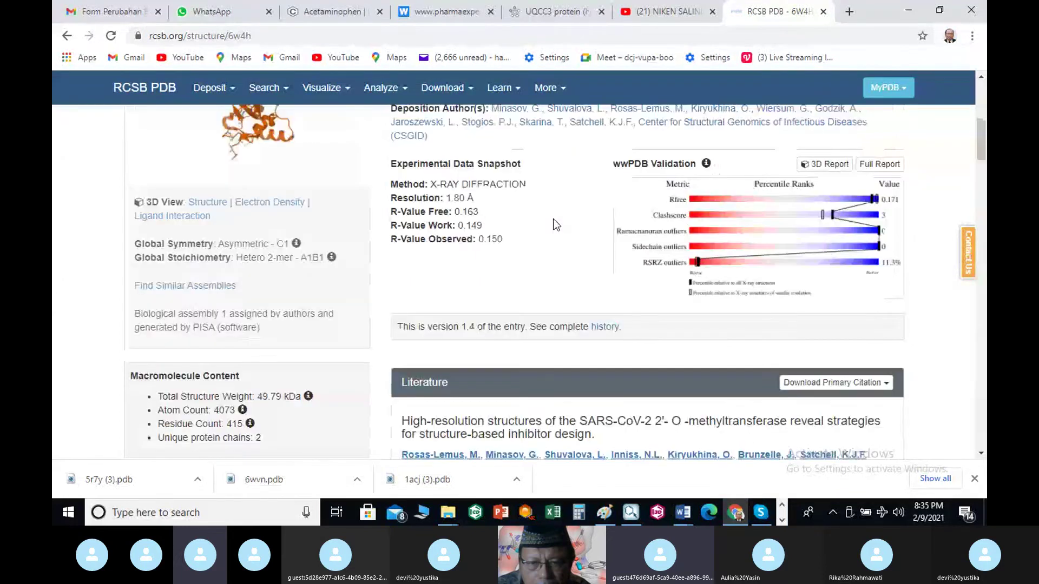
scroll(556, 225, up, 6)
Step: Expand the full PubMed abstract in the 6W4H literature section and read it
scroll(556, 224, down, 4)
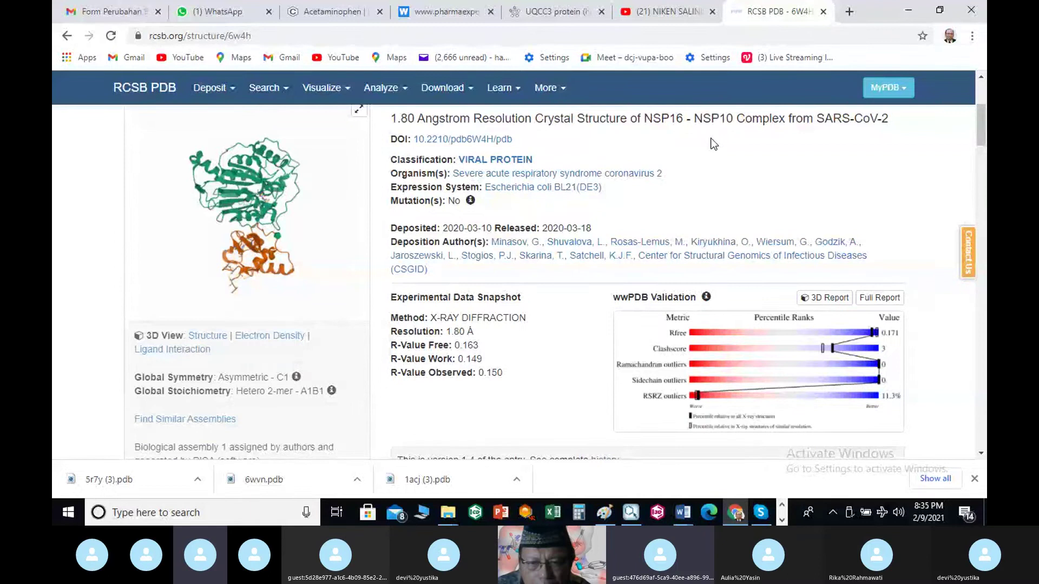
scroll(713, 144, down, 4)
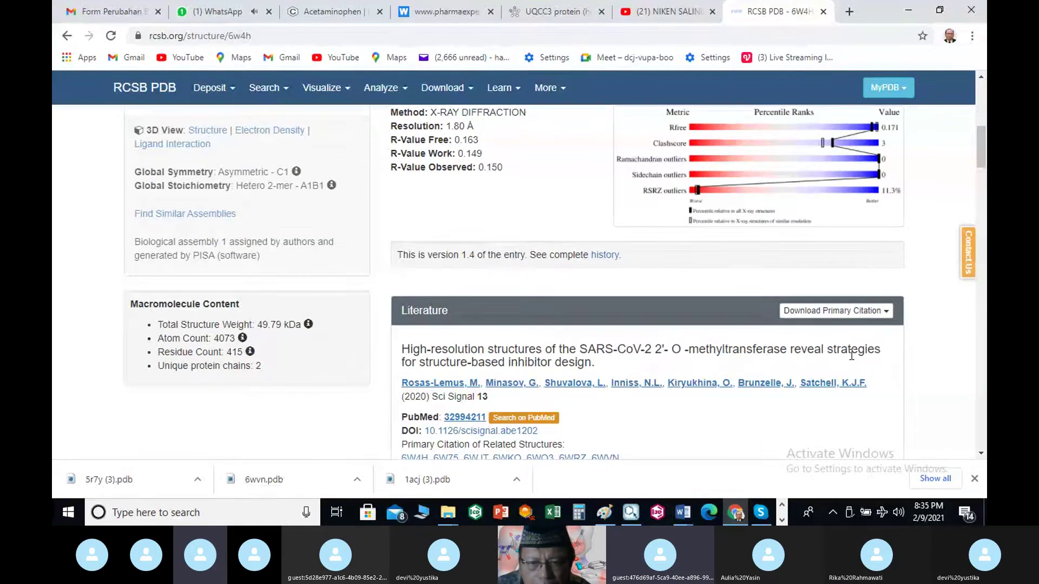
scroll(657, 389, down, 3)
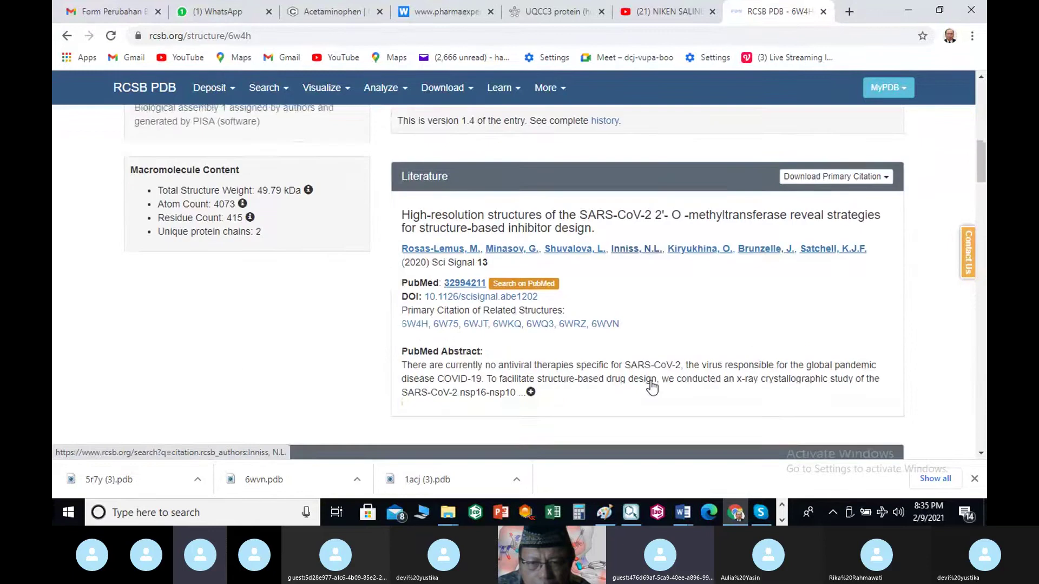
click(530, 390)
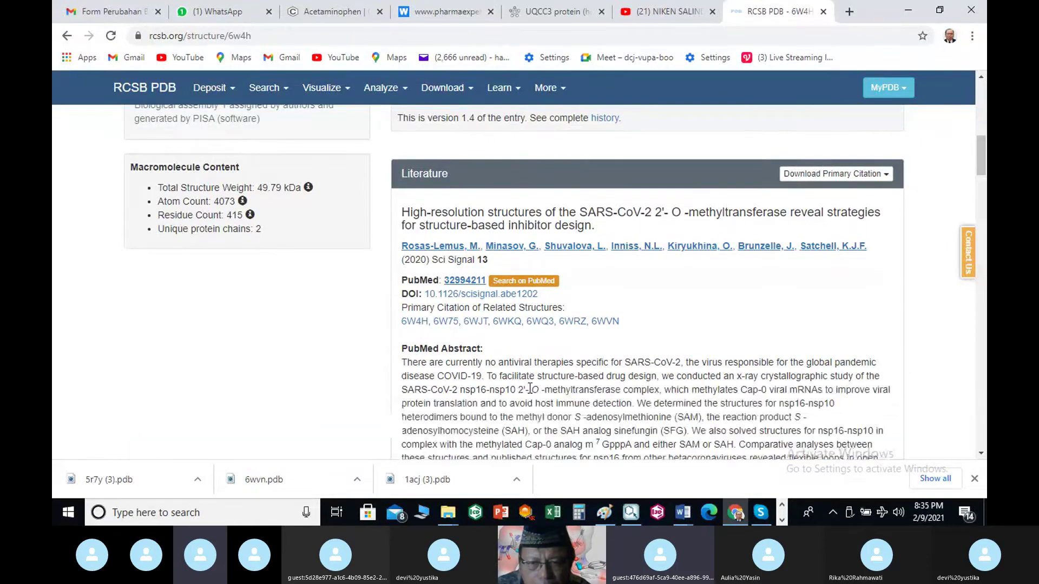
scroll(533, 389, down, 3)
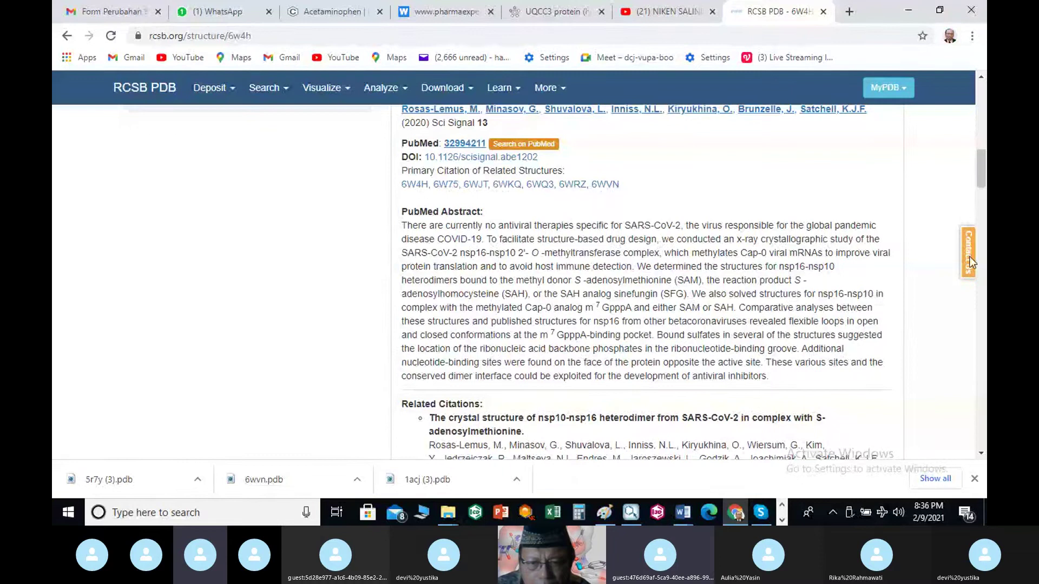
Step: Examine the related citations, macromolecule entities and Small Molecules ligands of 6W4H once more
scroll(715, 200, down, 10)
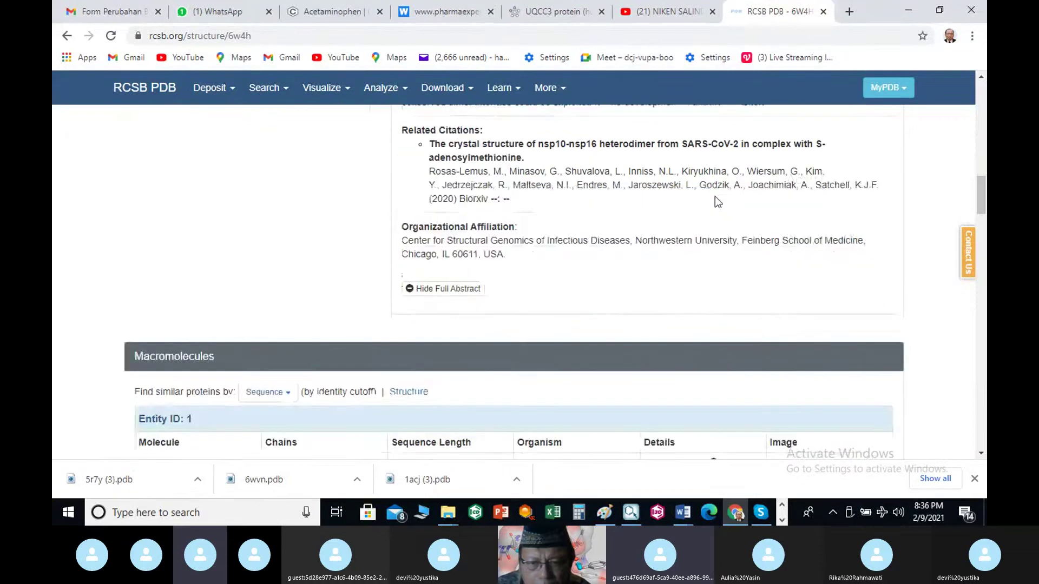
scroll(715, 201, down, 5)
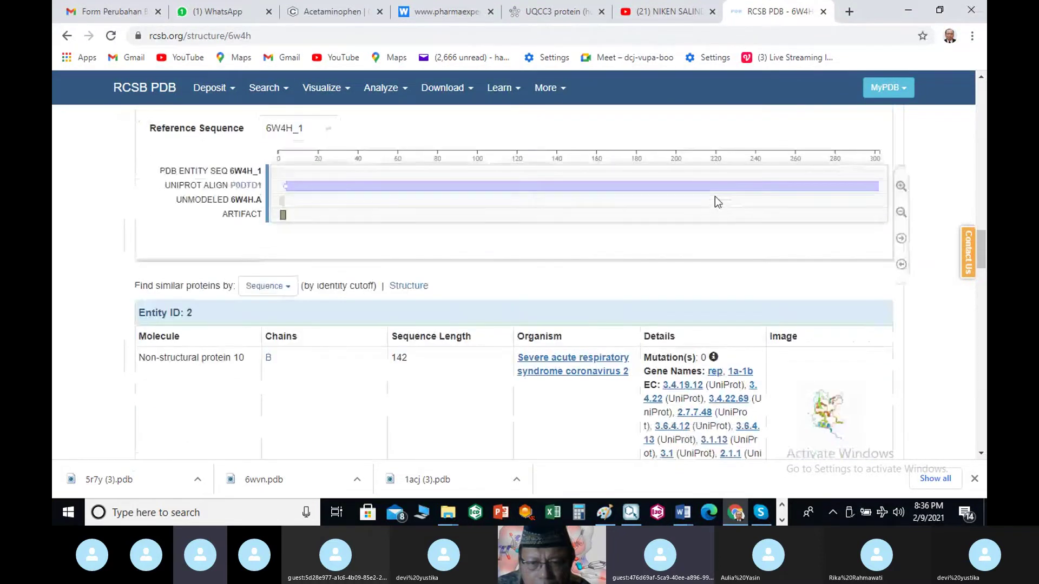
scroll(686, 241, down, 3)
scroll(684, 239, down, 7)
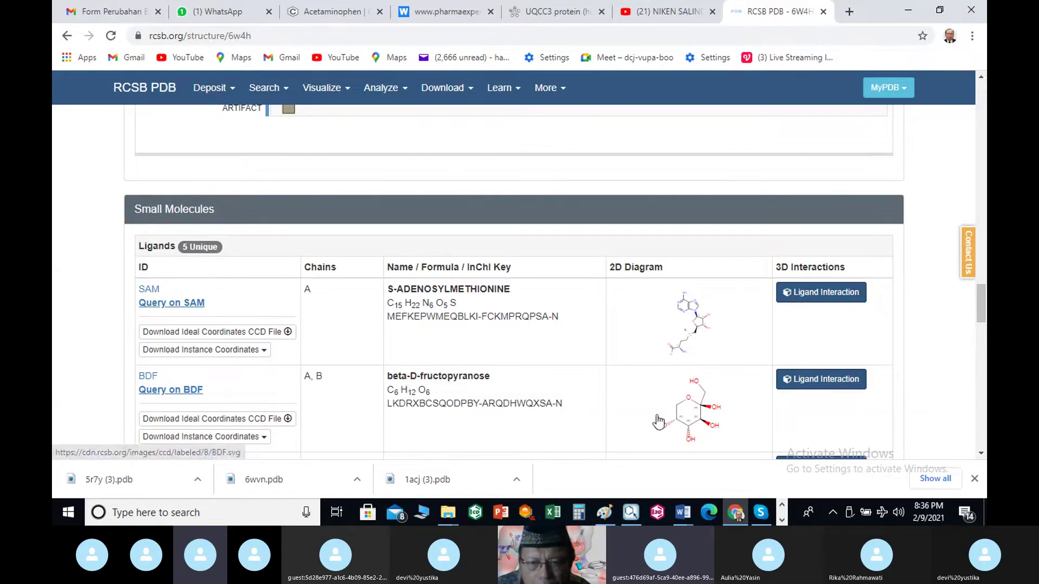
scroll(741, 289, up, 8)
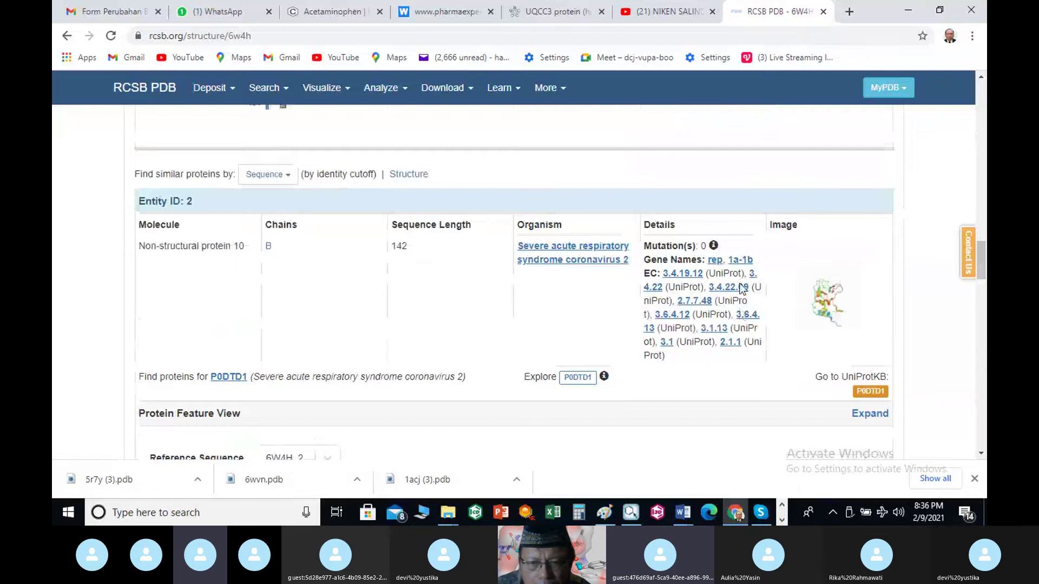
scroll(742, 290, up, 10)
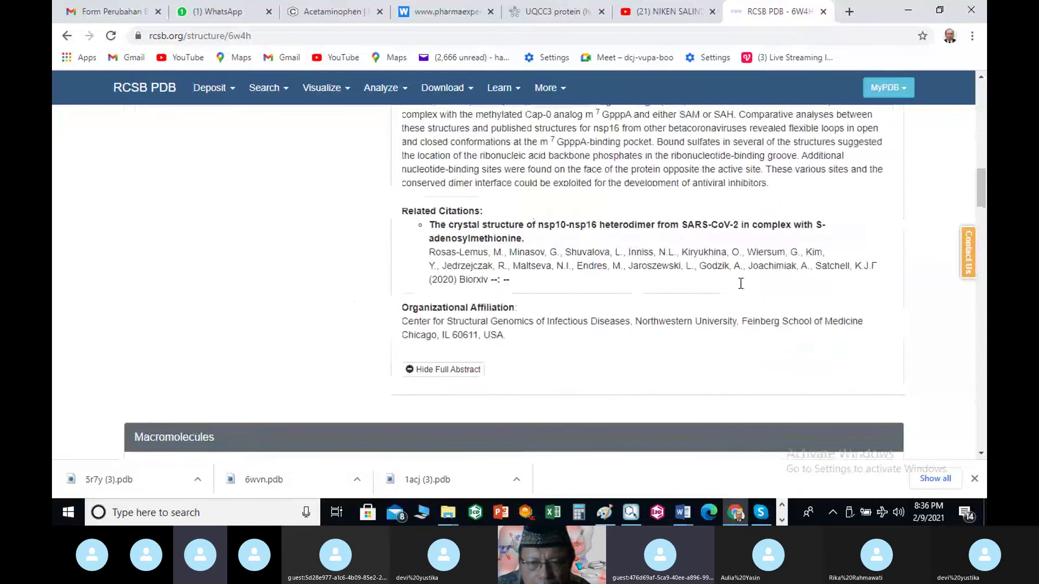
scroll(741, 286, up, 10)
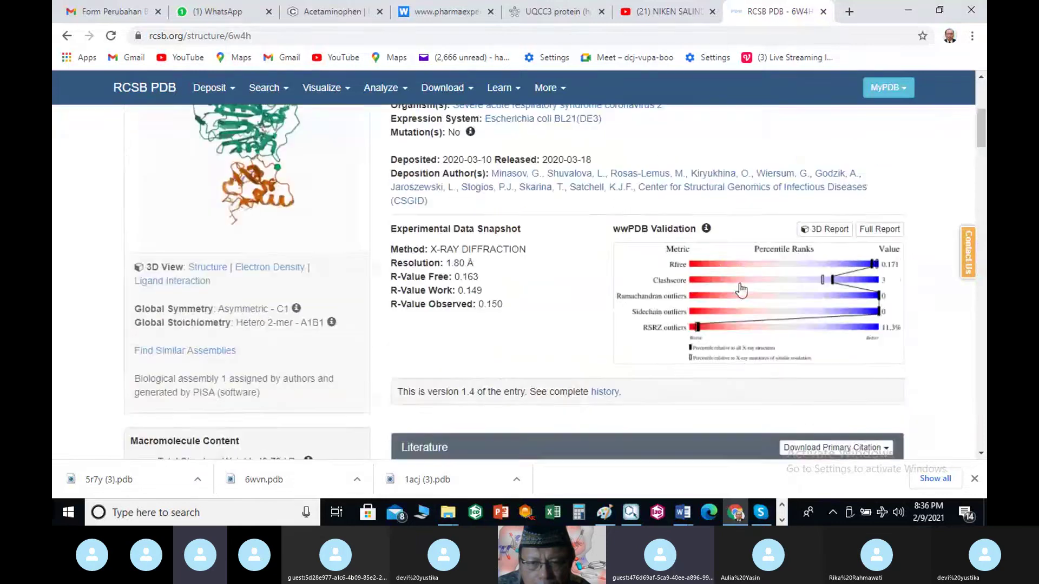
Step: Download the 6W4H structure in PDB Format
scroll(740, 291, up, 5)
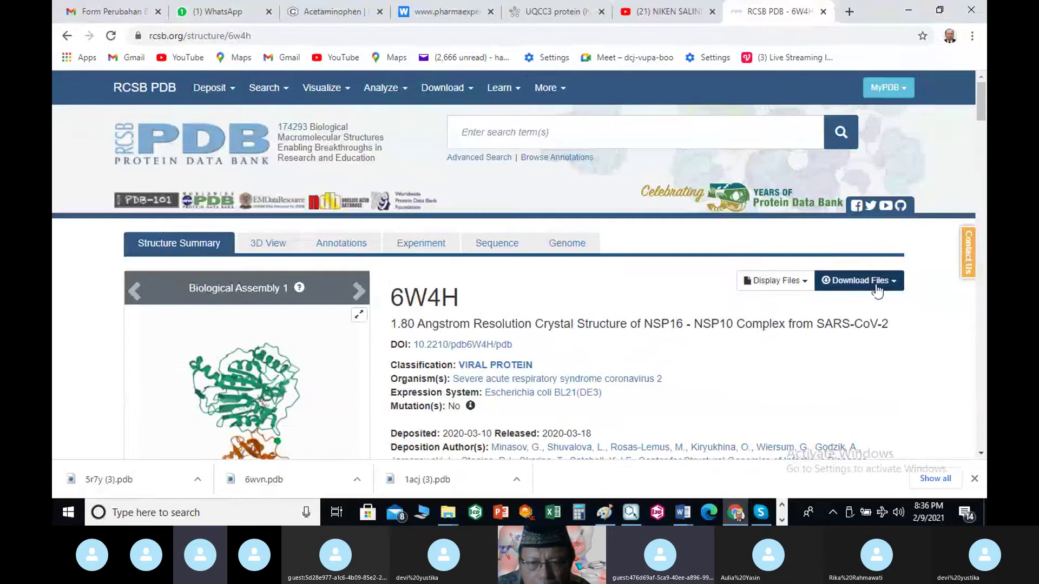
click(895, 282)
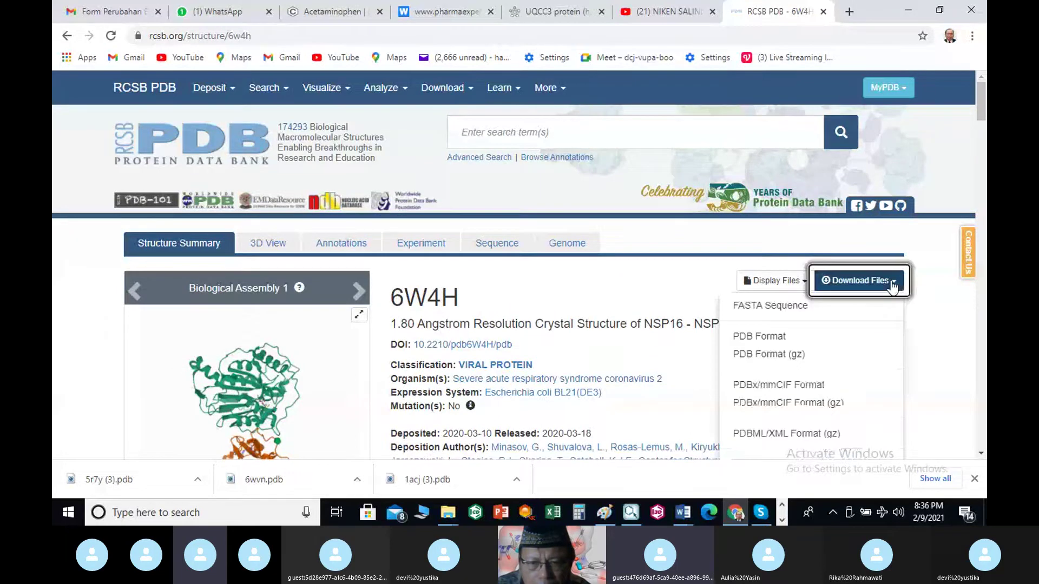
click(774, 343)
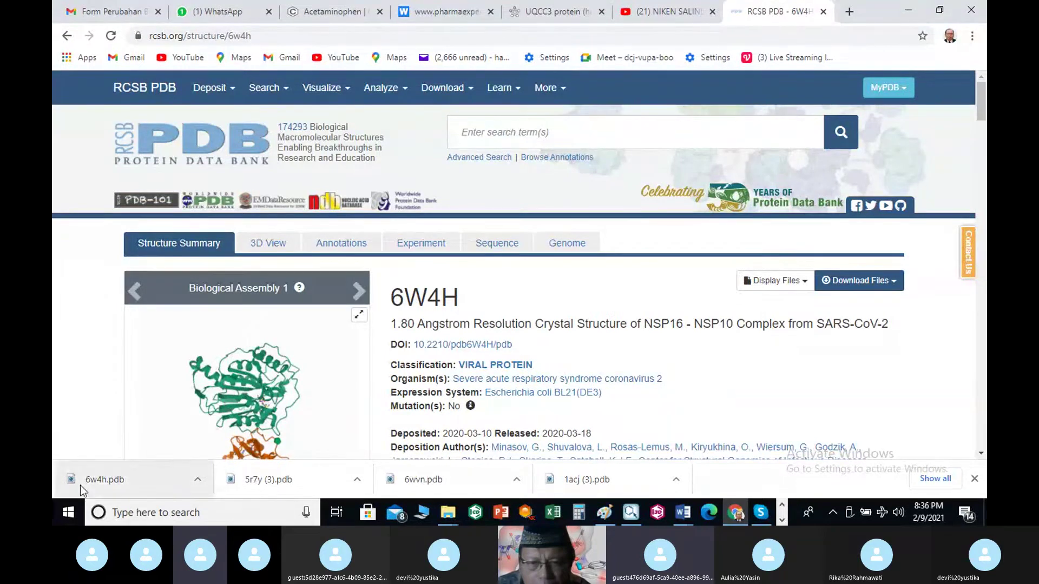
Step: Show the downloaded 6w4h.pdb in its folder and copy the file
right_click(99, 480)
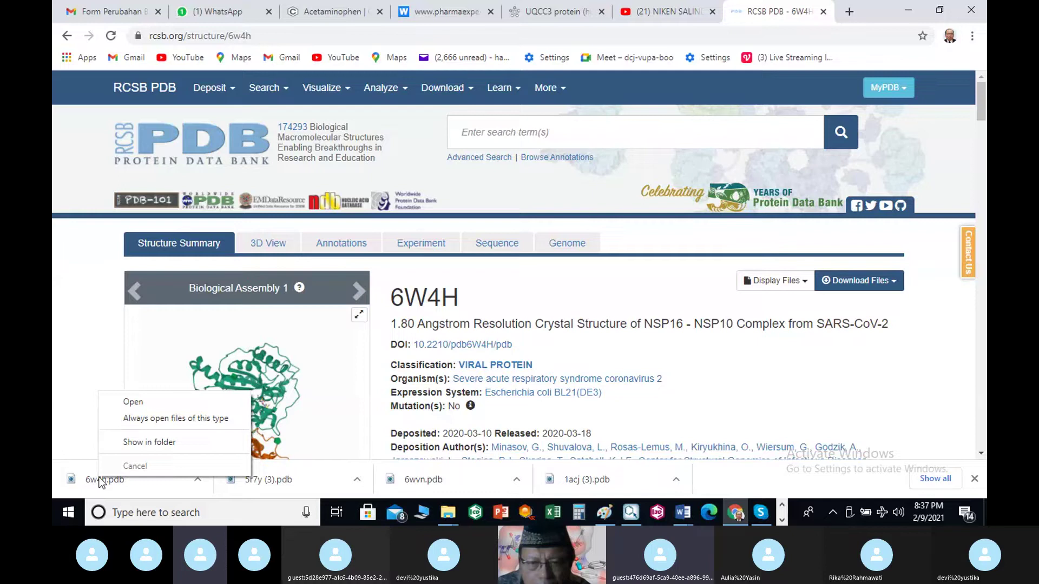
click(139, 441)
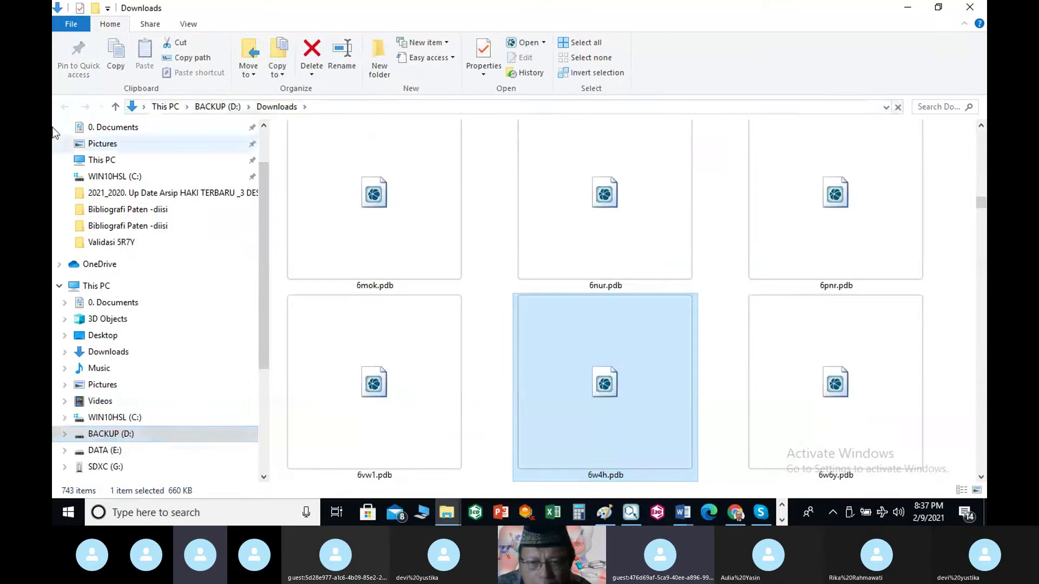
click(115, 54)
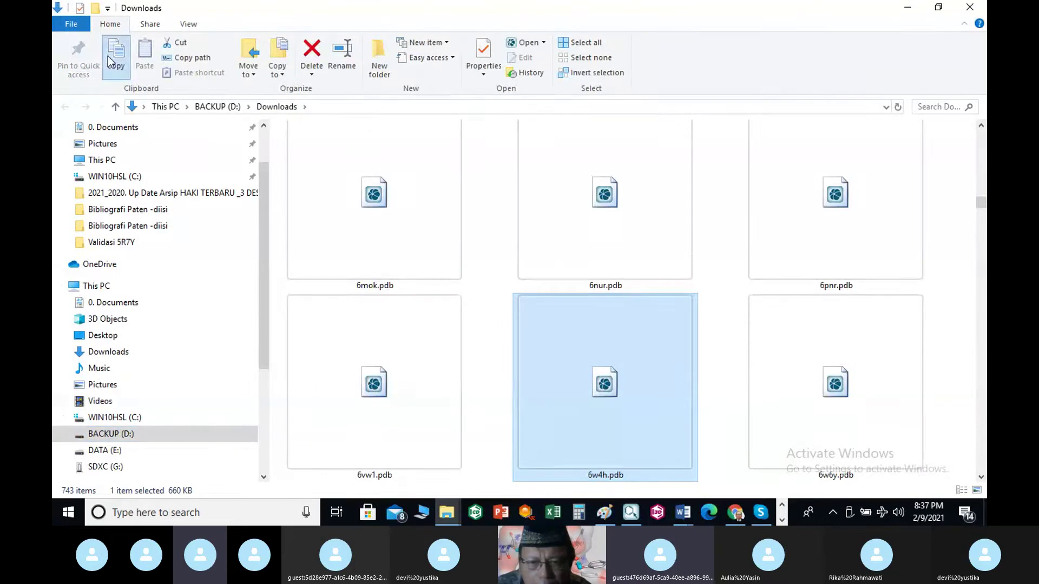
Step: Paste 6w4h.pdb into the Pertemuan 3 folder of "2021_ZKELON DESAIN ANTICOVID-19_3E9S dan 5R7Y-BTH" on BACKUP (D:)
click(103, 160)
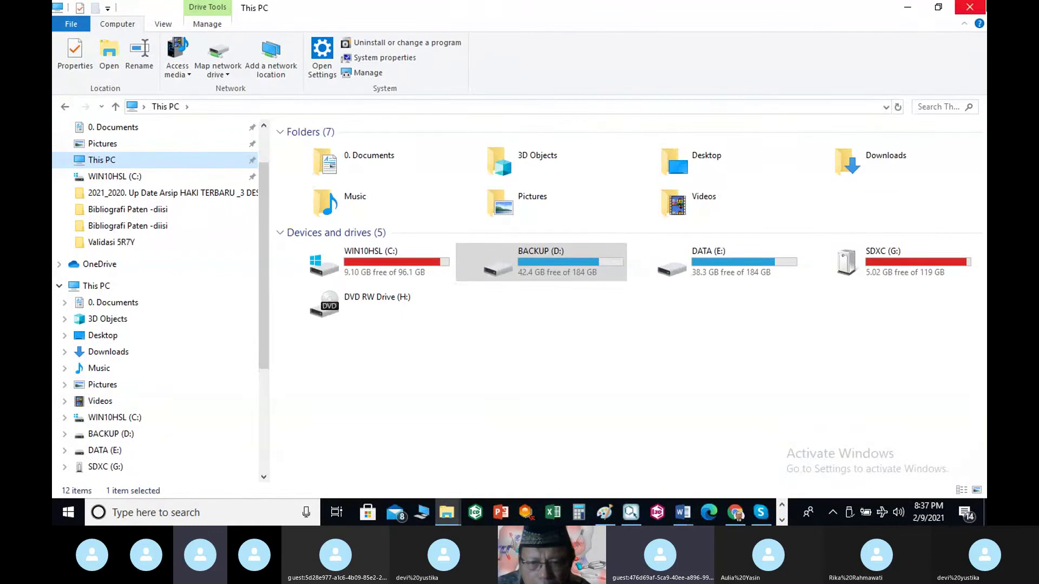
click(544, 274)
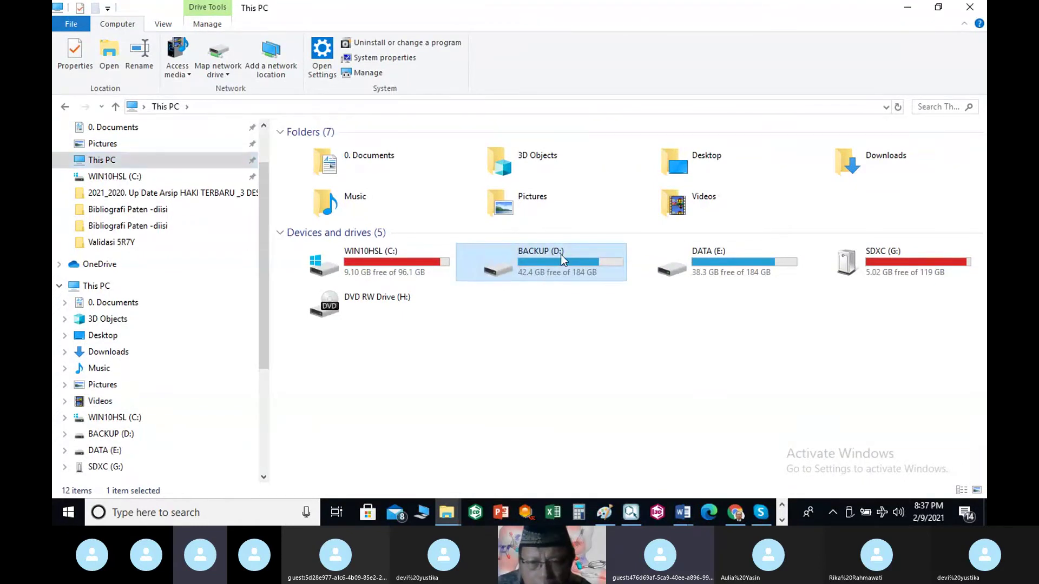
double_click(561, 255)
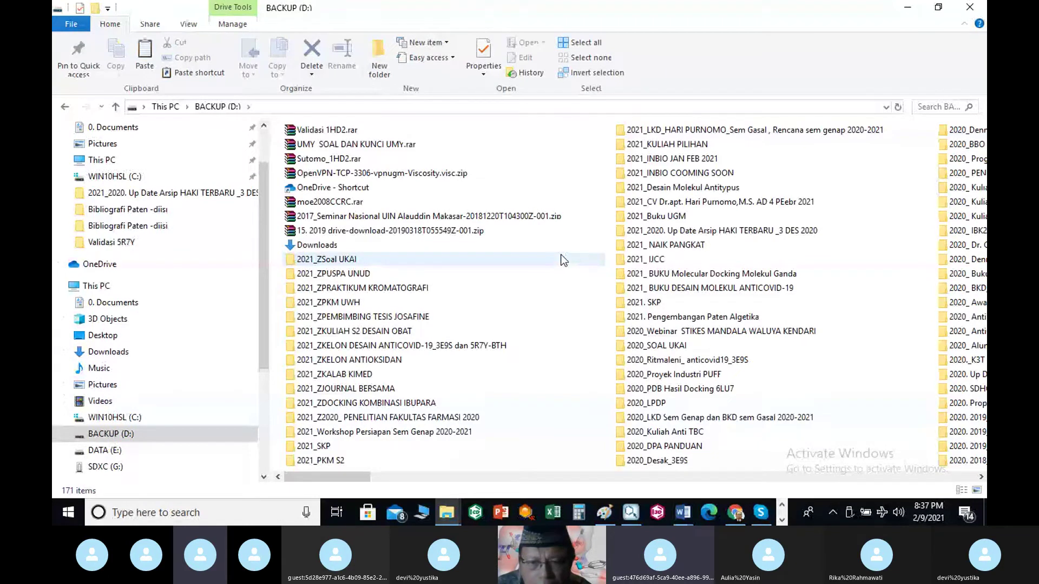
click(475, 352)
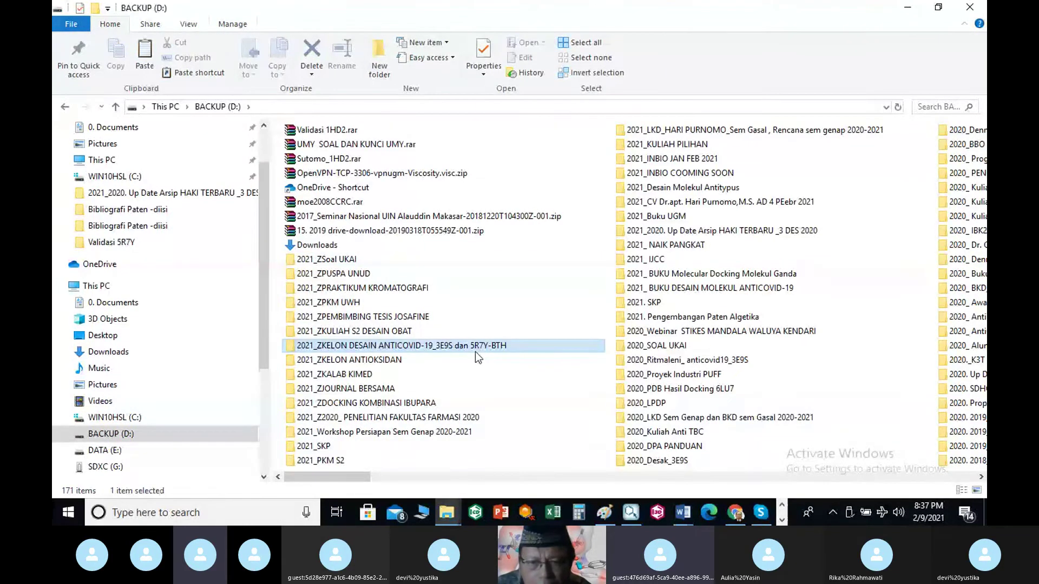
double_click(475, 351)
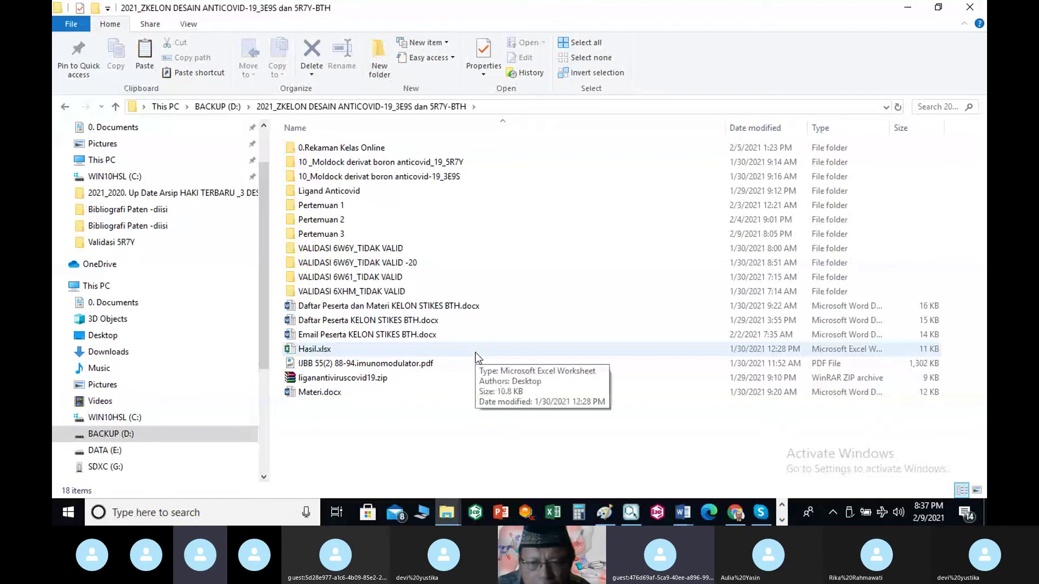
double_click(336, 238)
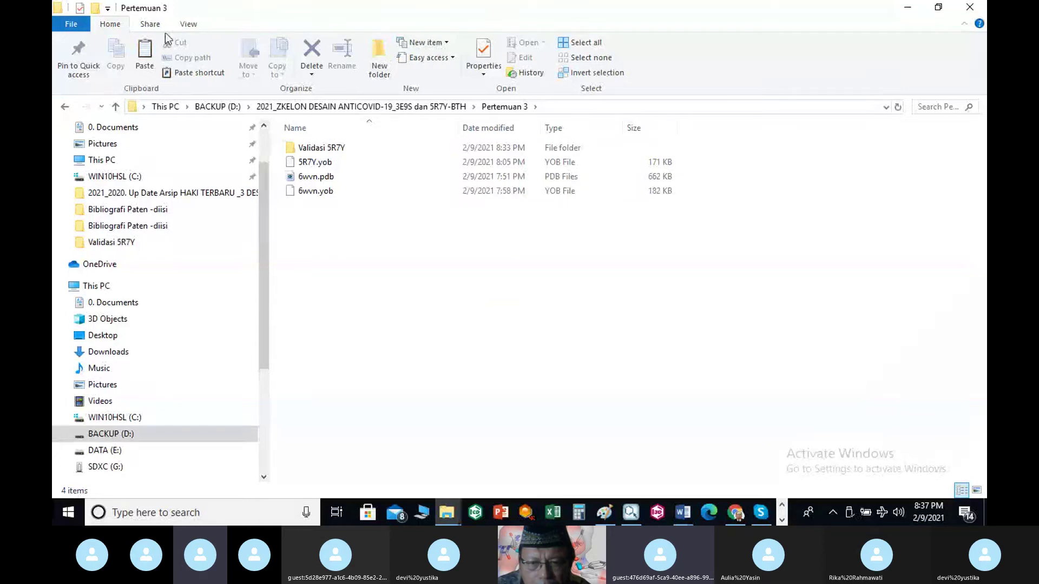
click(145, 54)
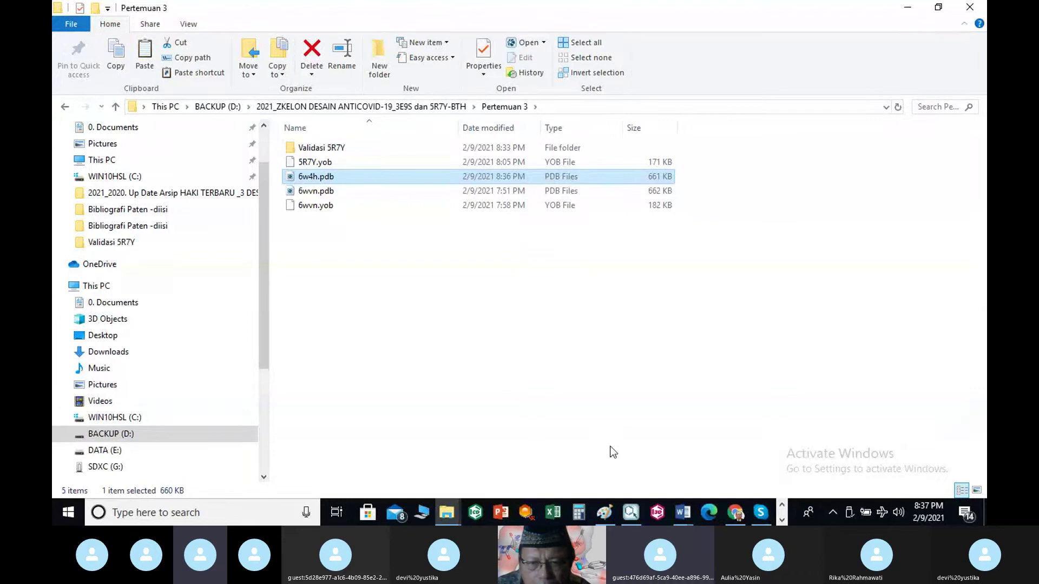
Step: Switch to YASARA and start a new scene, clearing the 5R7Y ligand overlay
click(781, 520)
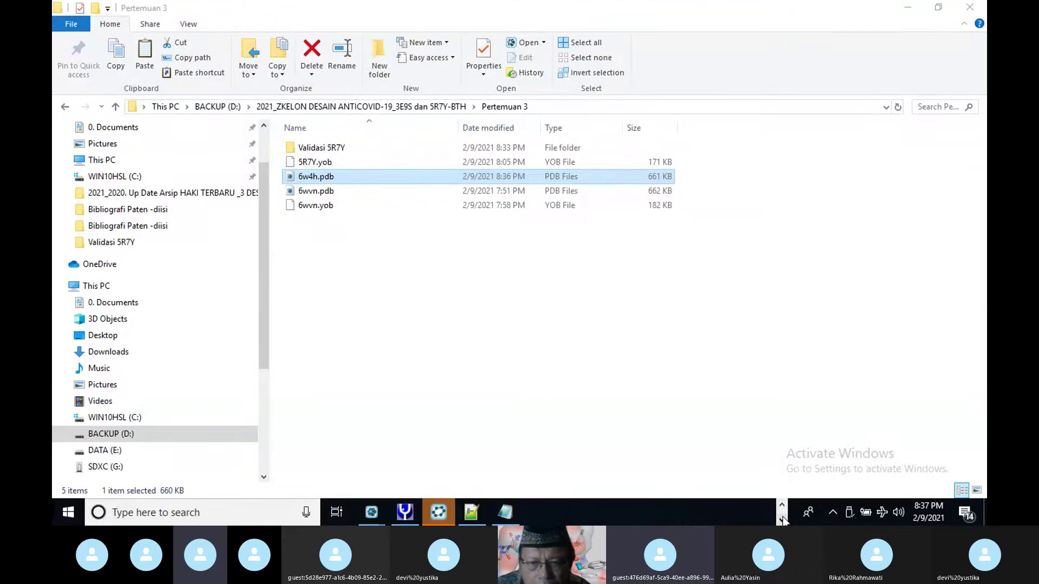
click(405, 512)
click(74, 23)
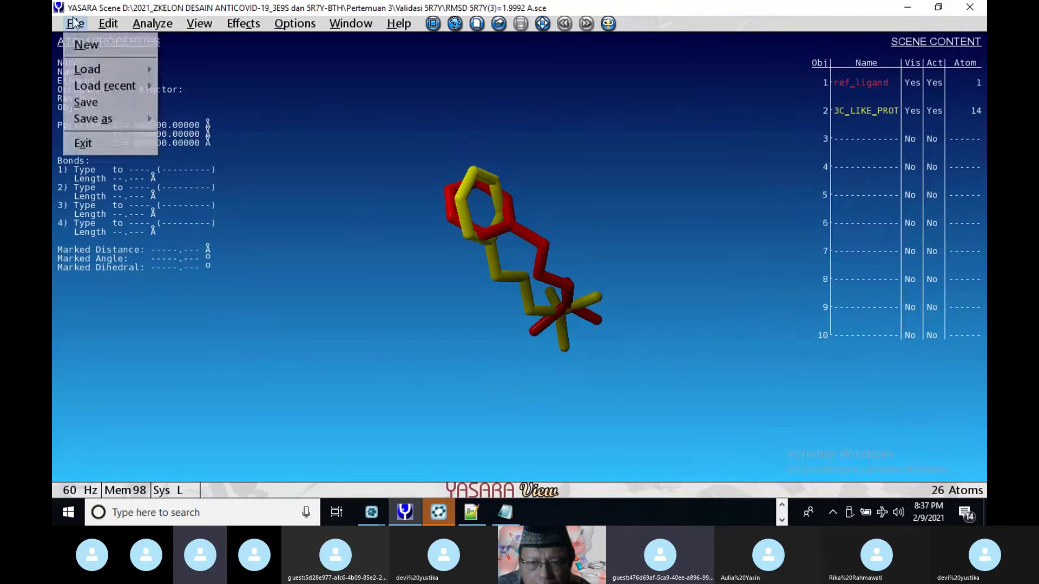
click(82, 43)
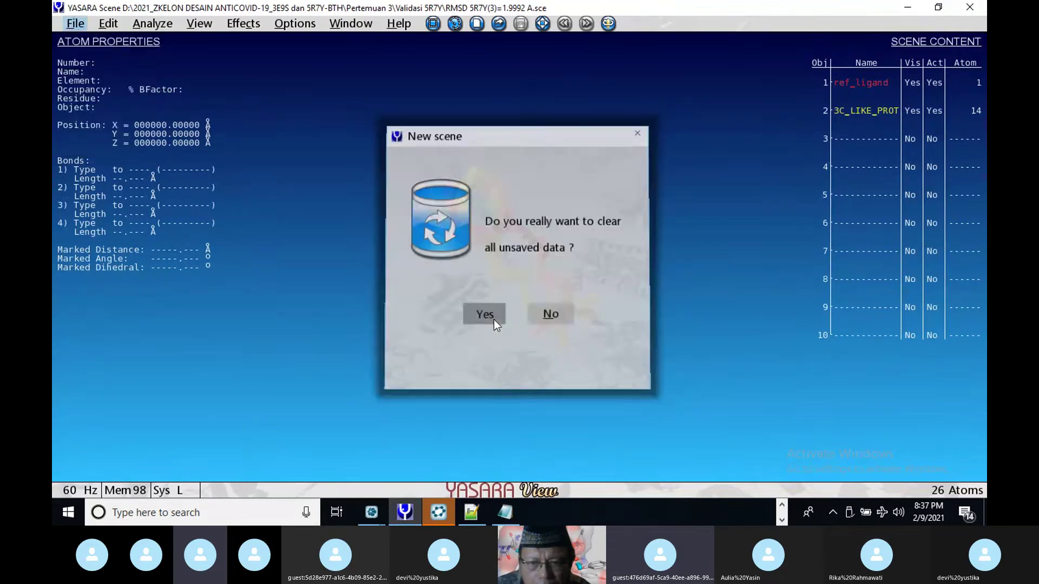
click(492, 318)
Step: Load 6w4h.pdb from the Pertemuan 3 folder as a PDB file and expand the 6w4h object to list its molecules
click(76, 23)
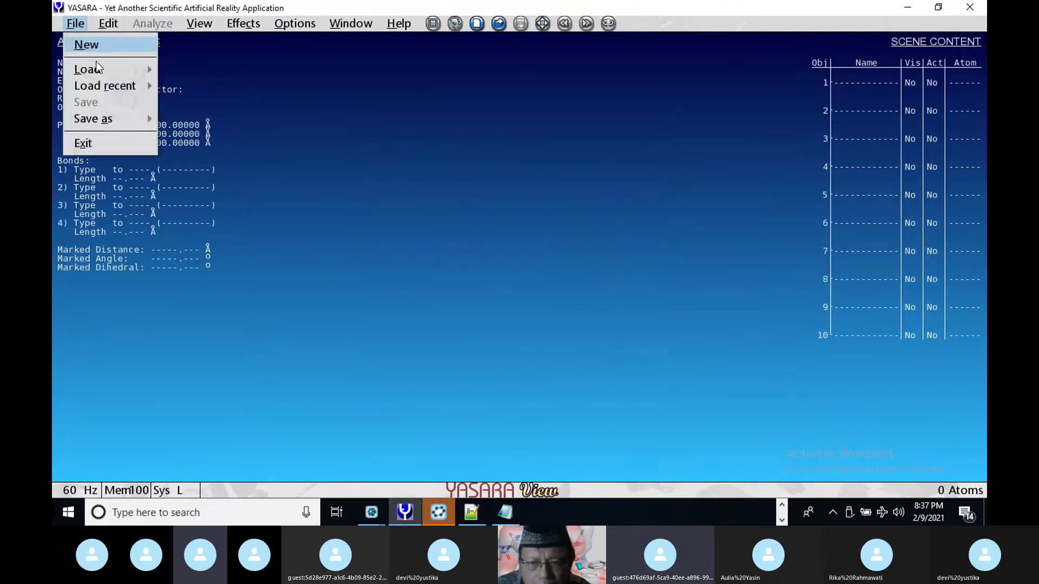
mouse_move(98, 65)
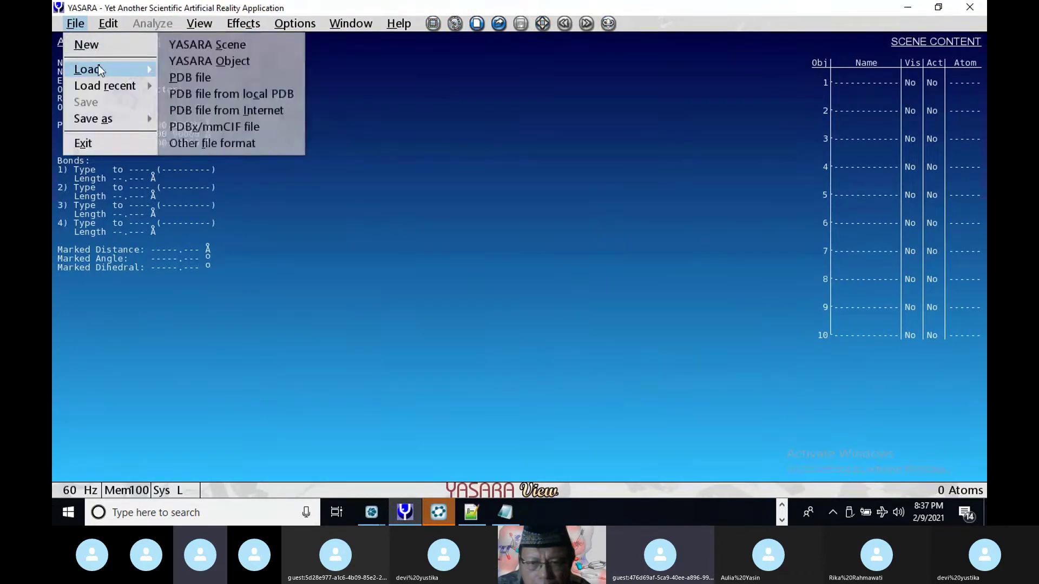
click(190, 77)
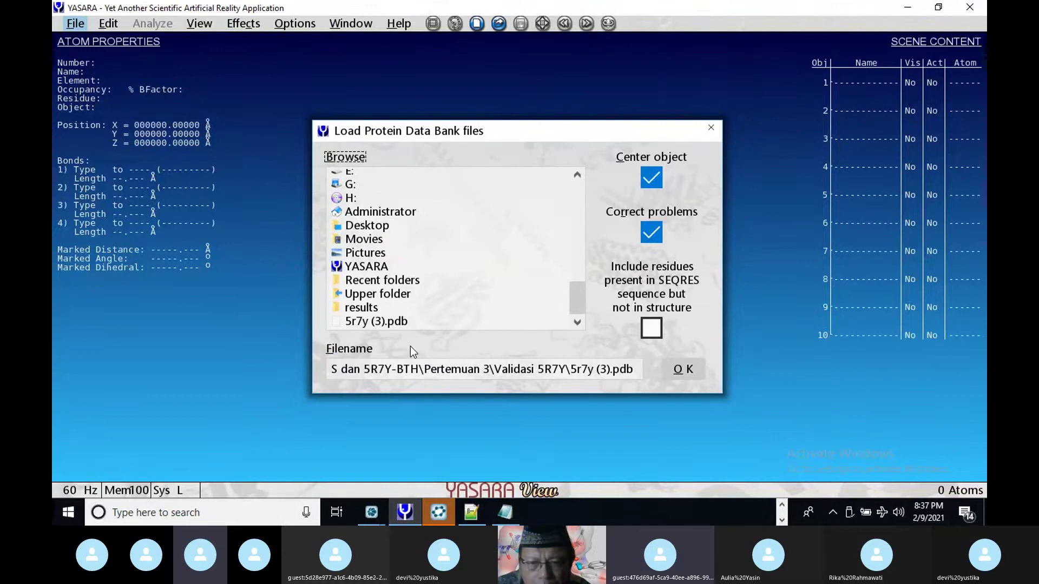
click(347, 296)
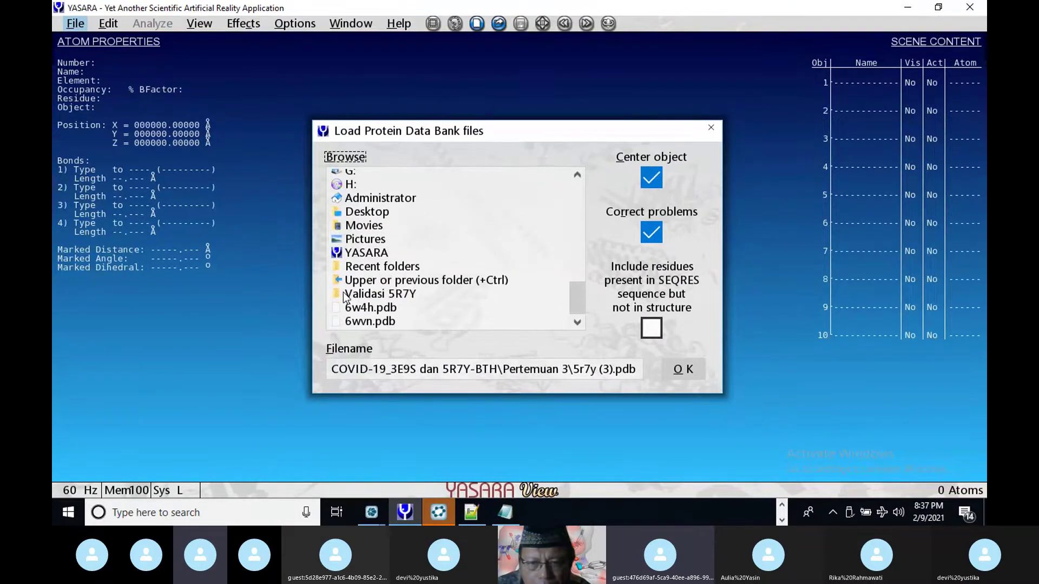
click(375, 310)
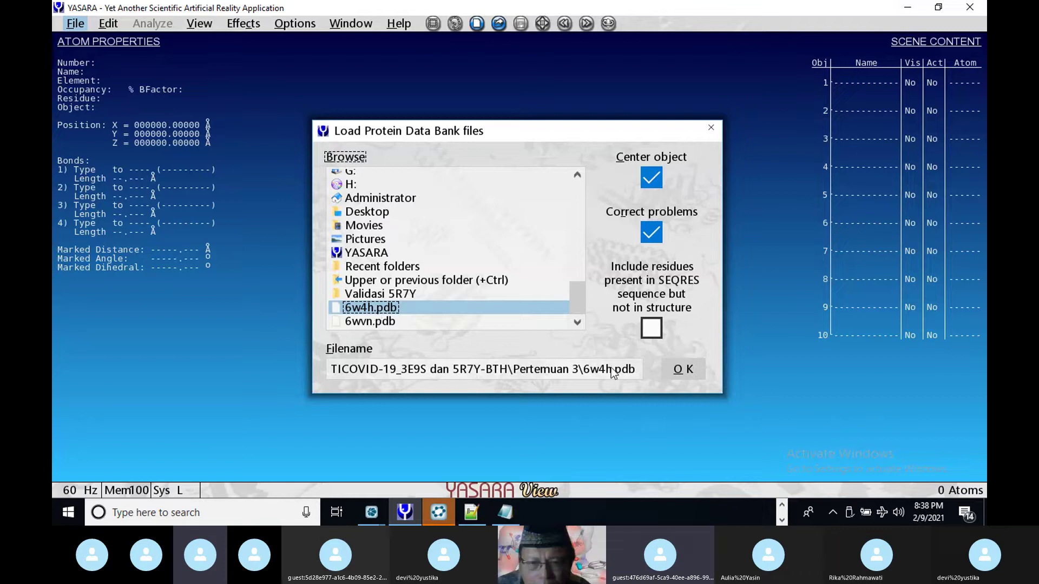
click(683, 372)
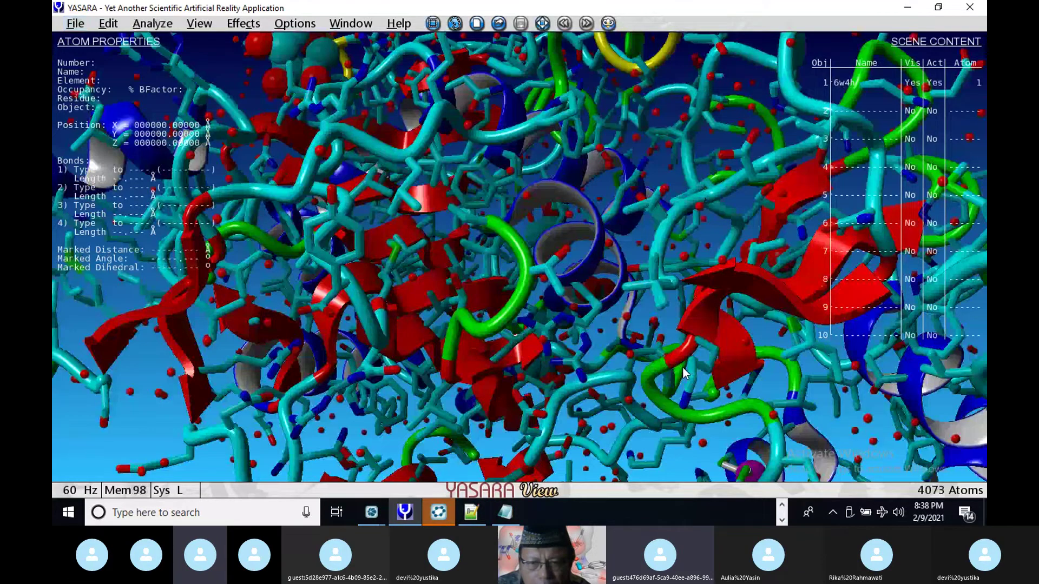
click(840, 84)
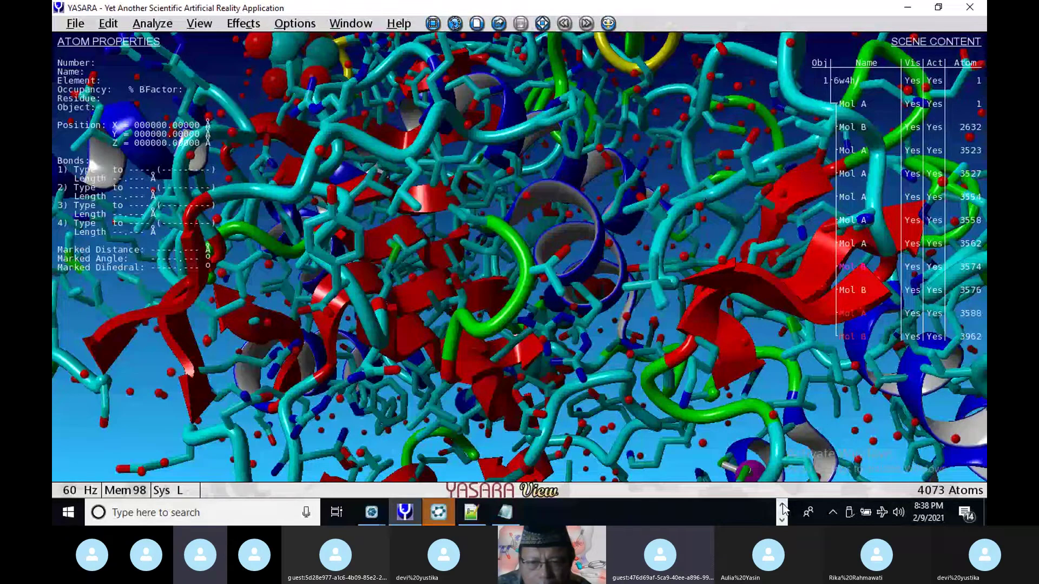
Step: Switch to the RCSB PDB page for 6W4H in Chrome and examine its Macromolecules chains and Small Molecules ligands
click(782, 510)
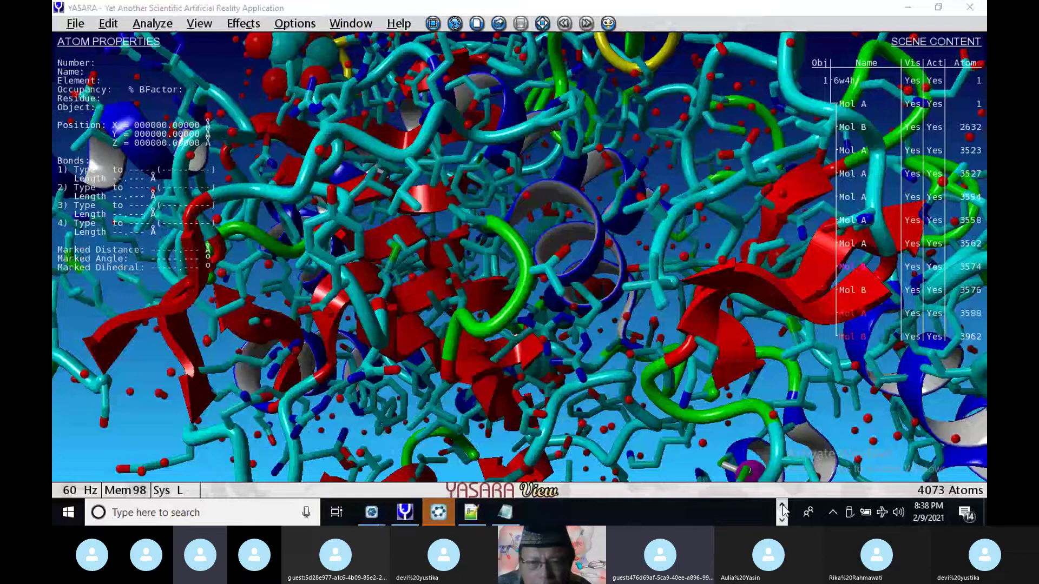
click(782, 505)
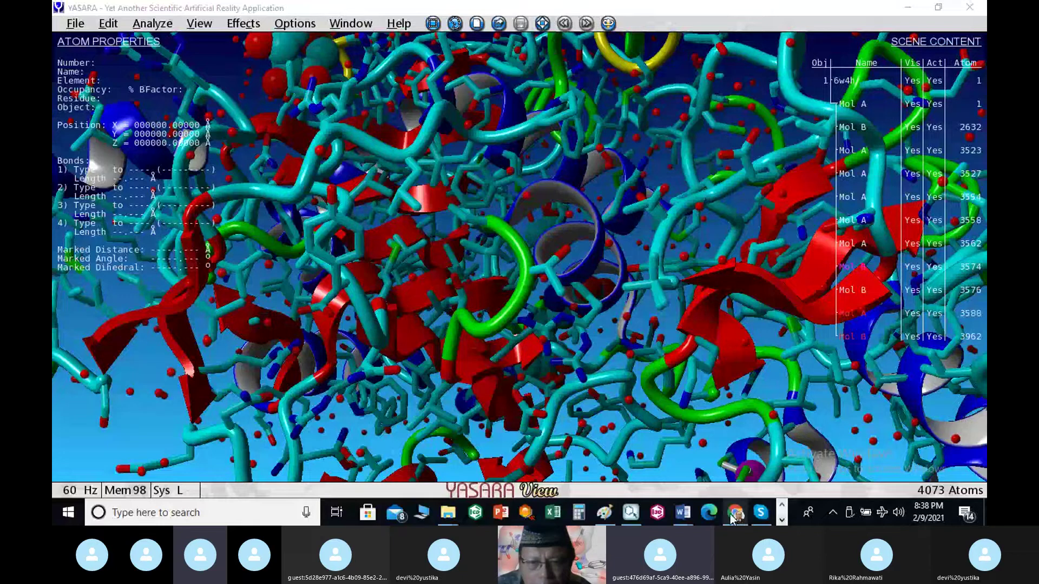
click(737, 512)
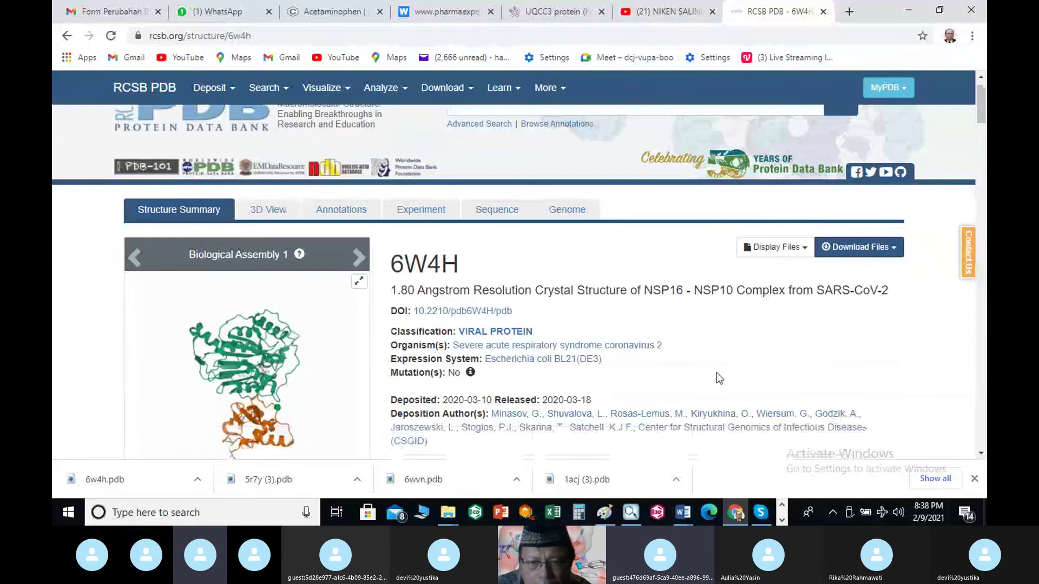
scroll(718, 377, down, 13)
scroll(719, 378, down, 6)
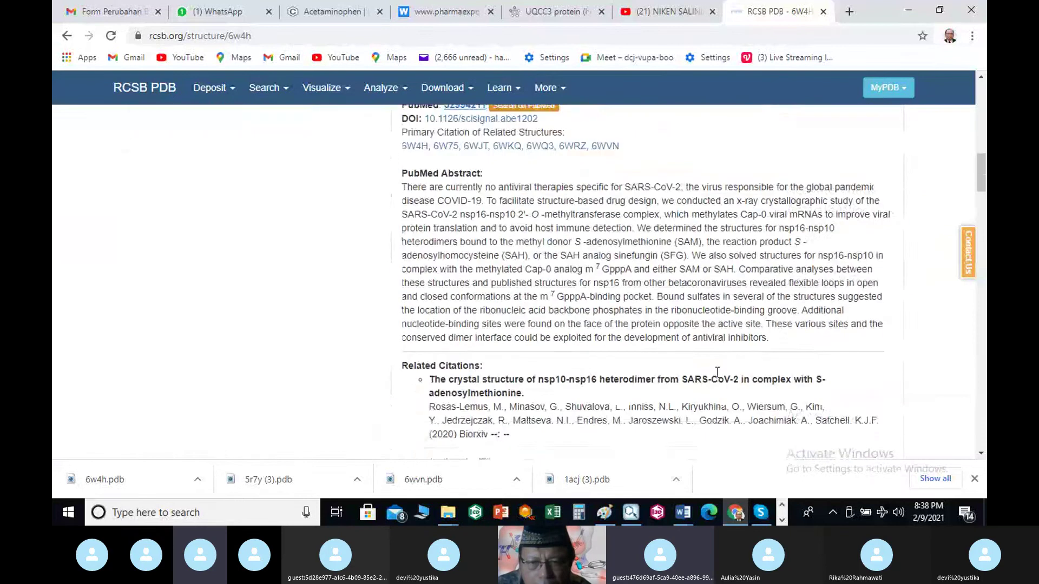
scroll(718, 378, down, 4)
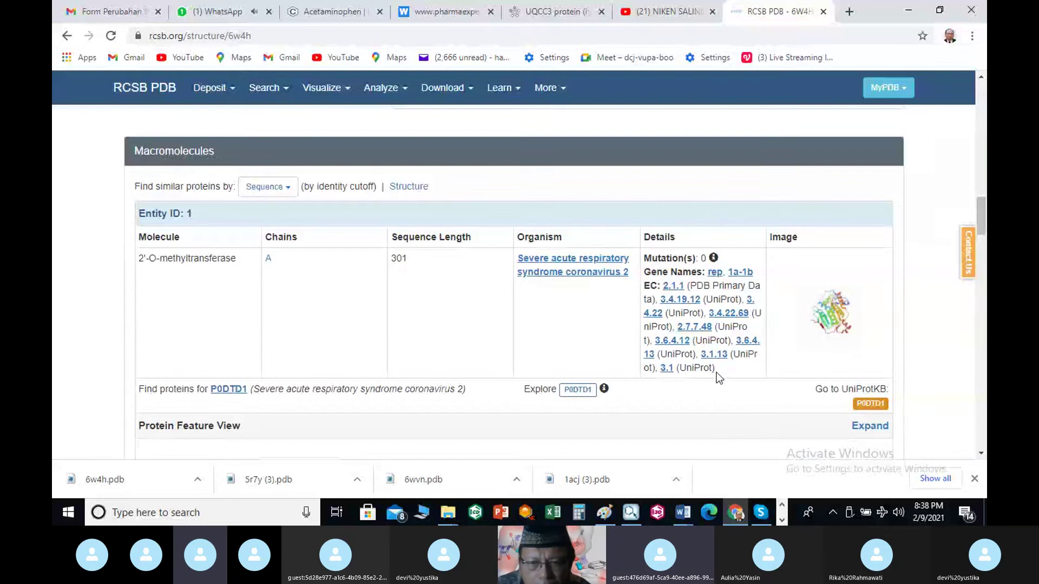
scroll(718, 378, down, 3)
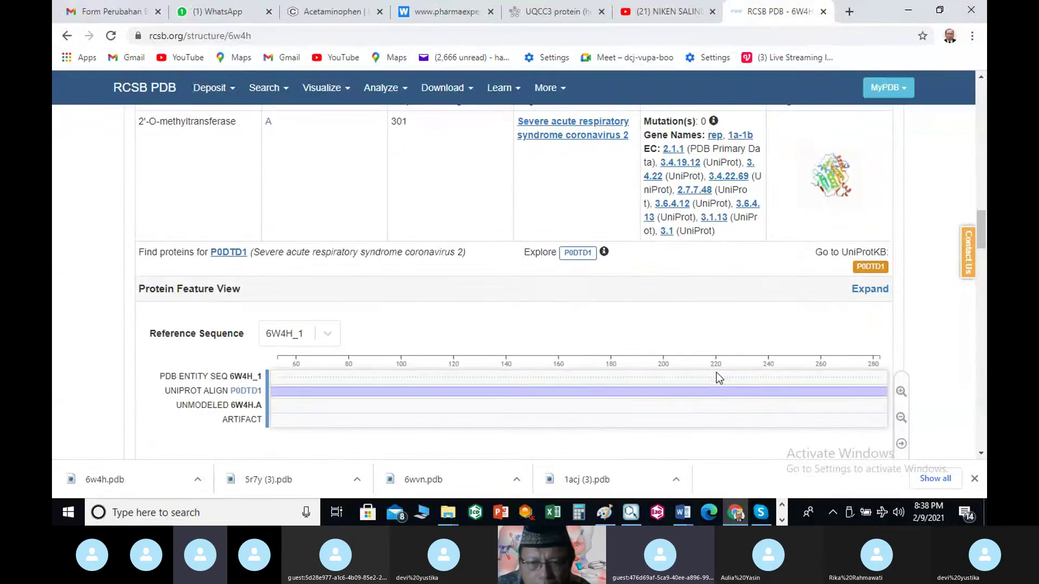
scroll(720, 289, down, 5)
scroll(720, 286, down, 7)
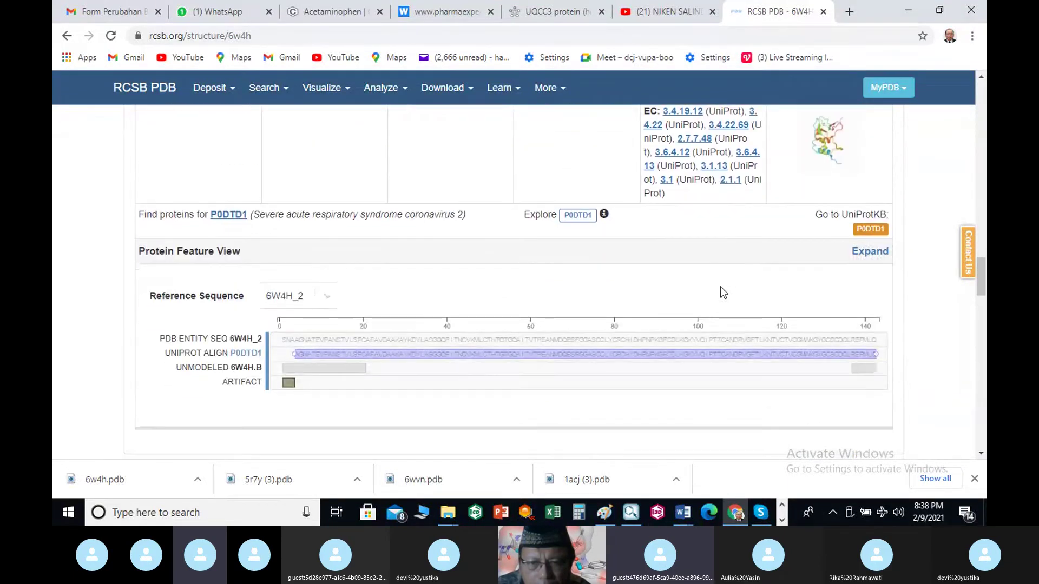
scroll(470, 277, down, 1)
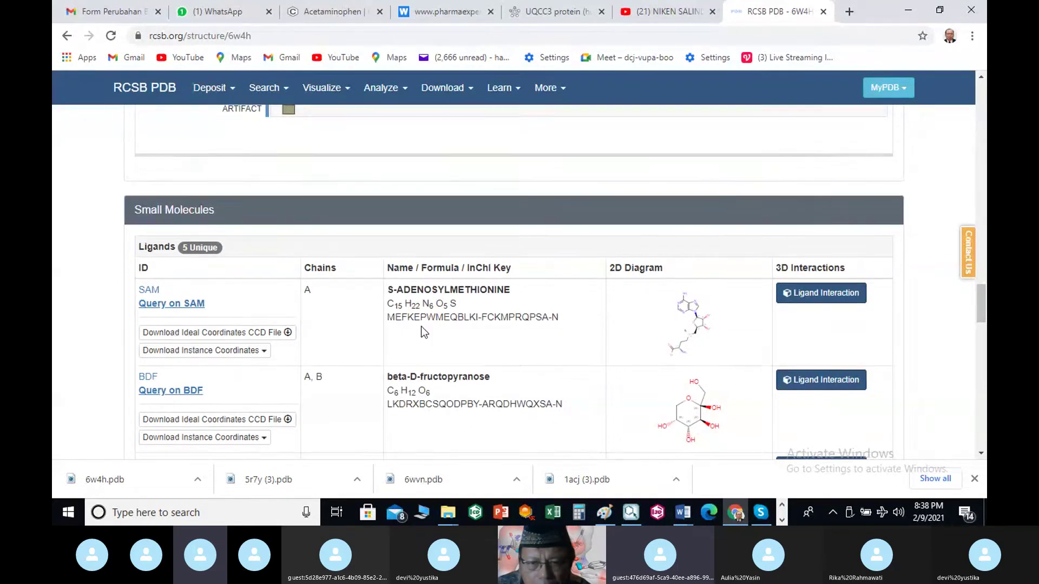
scroll(422, 327, up, 4)
scroll(421, 327, up, 5)
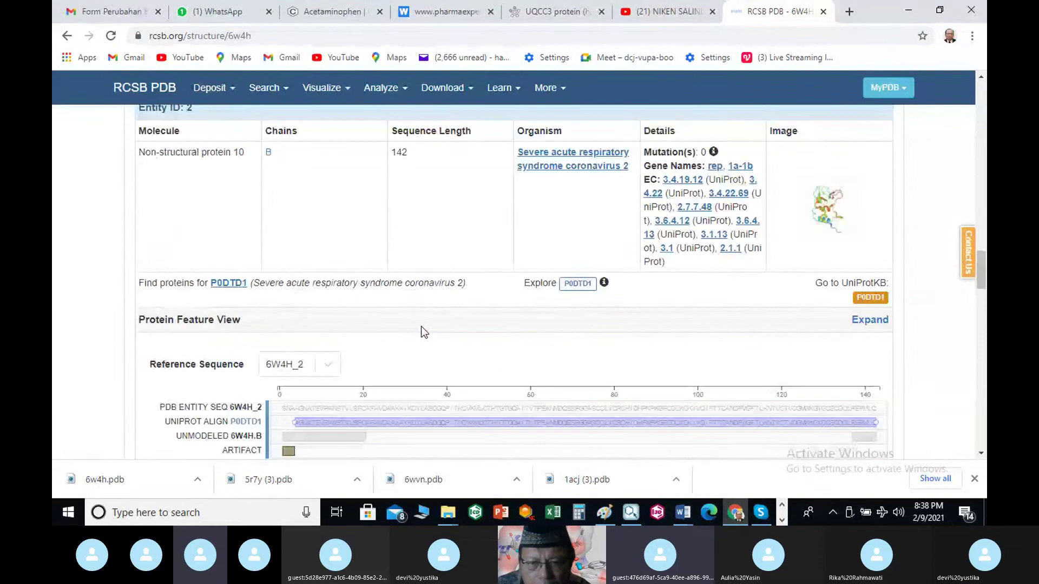
scroll(420, 327, up, 1)
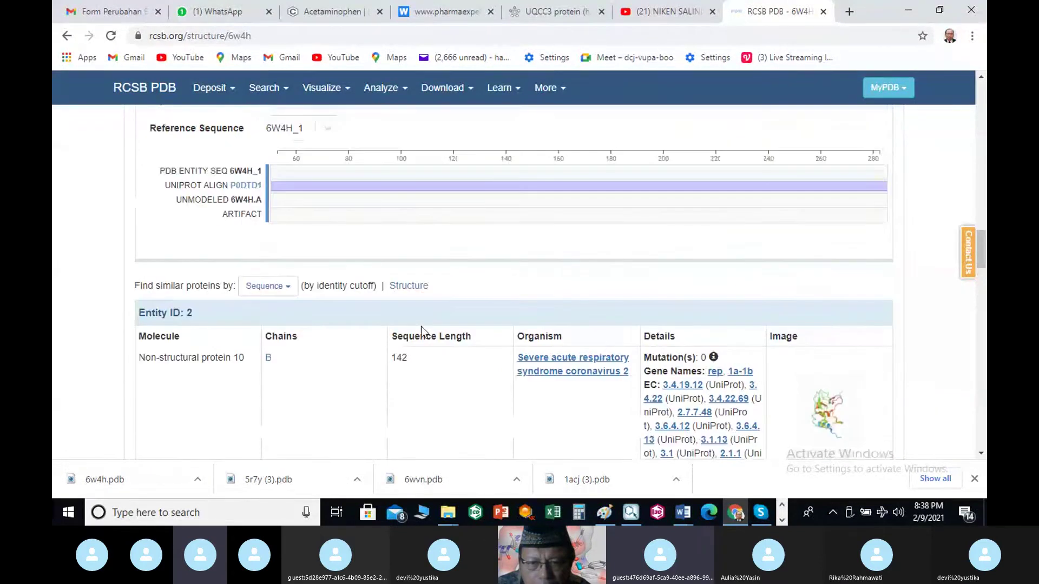
scroll(422, 329, up, 6)
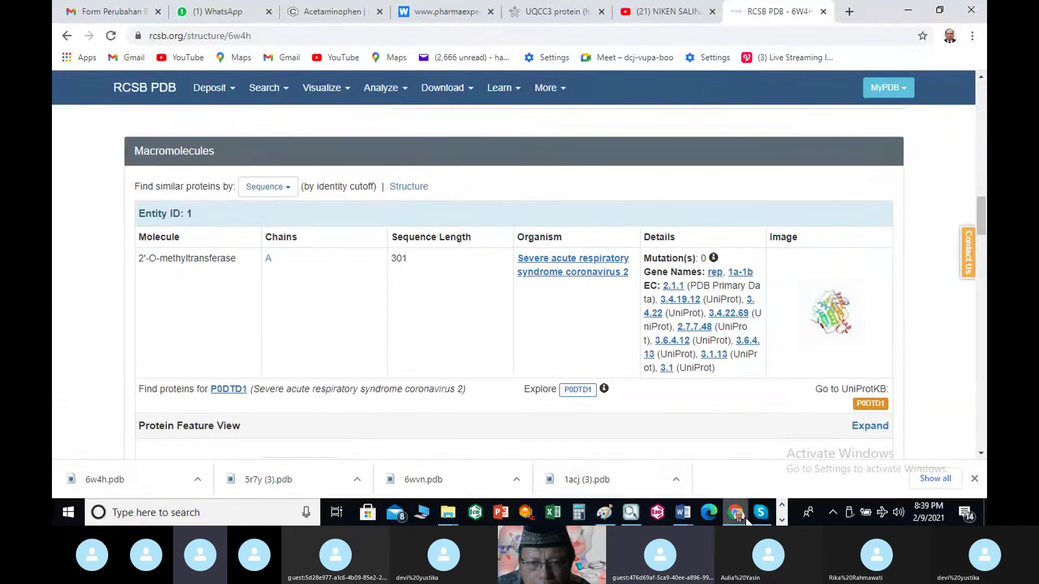
Step: Switch back to YASARA and delete all four chain B molecules of 6w4h (starting at atoms 2632, 3574, 3576 and 3962)
click(781, 521)
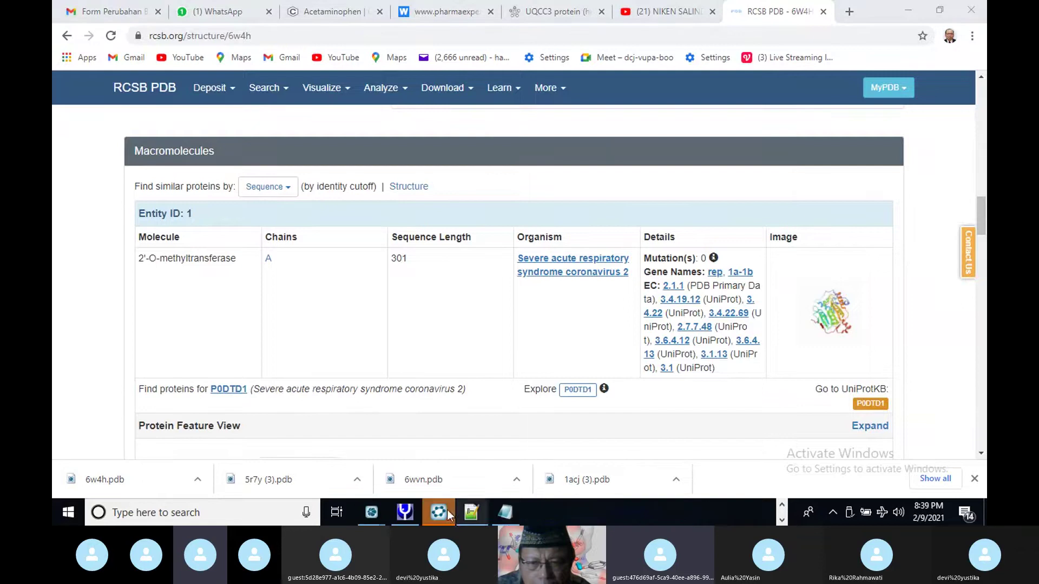
click(405, 514)
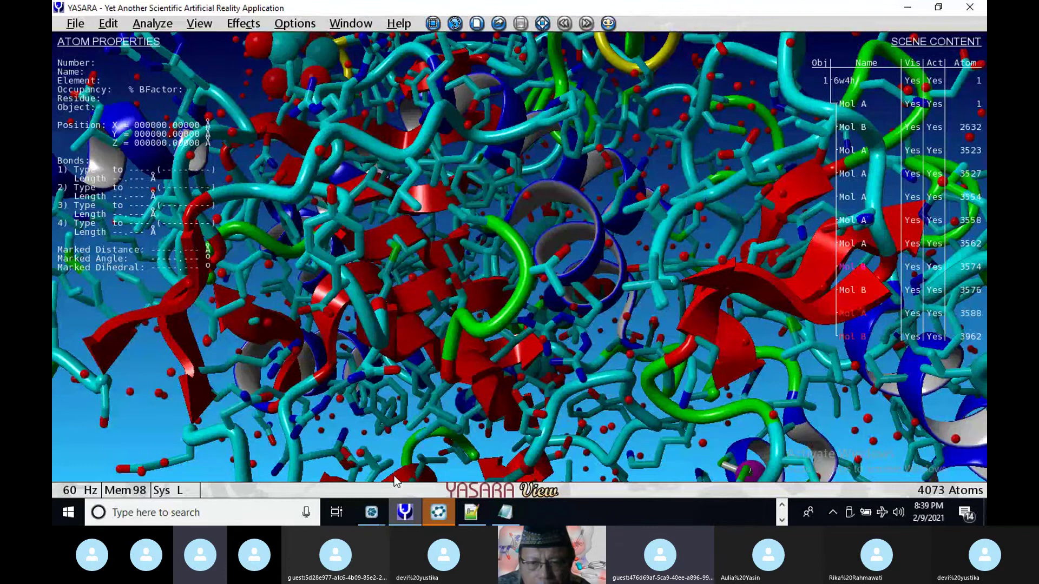
click(105, 23)
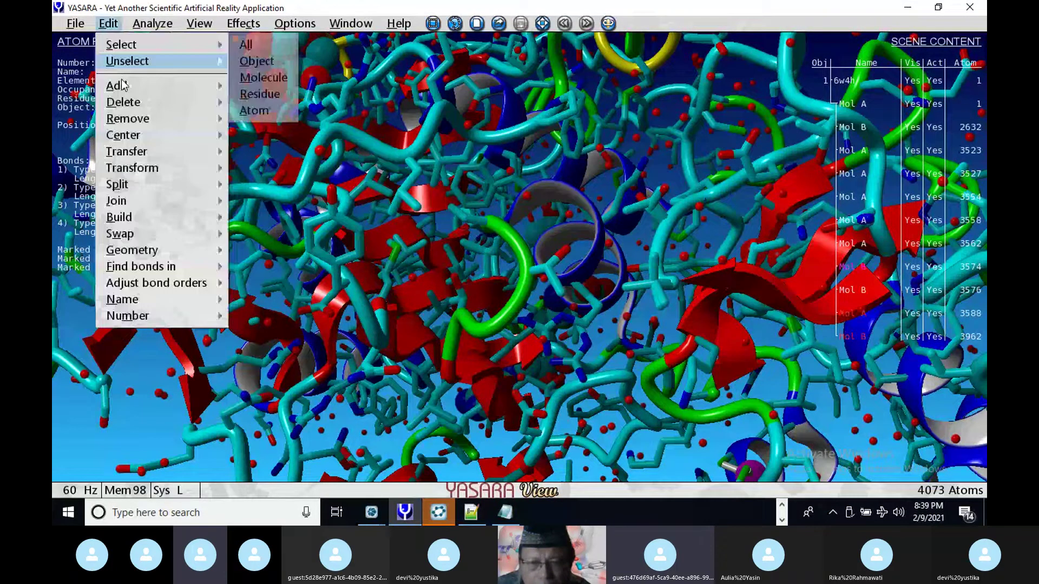
click(264, 77)
click(352, 193)
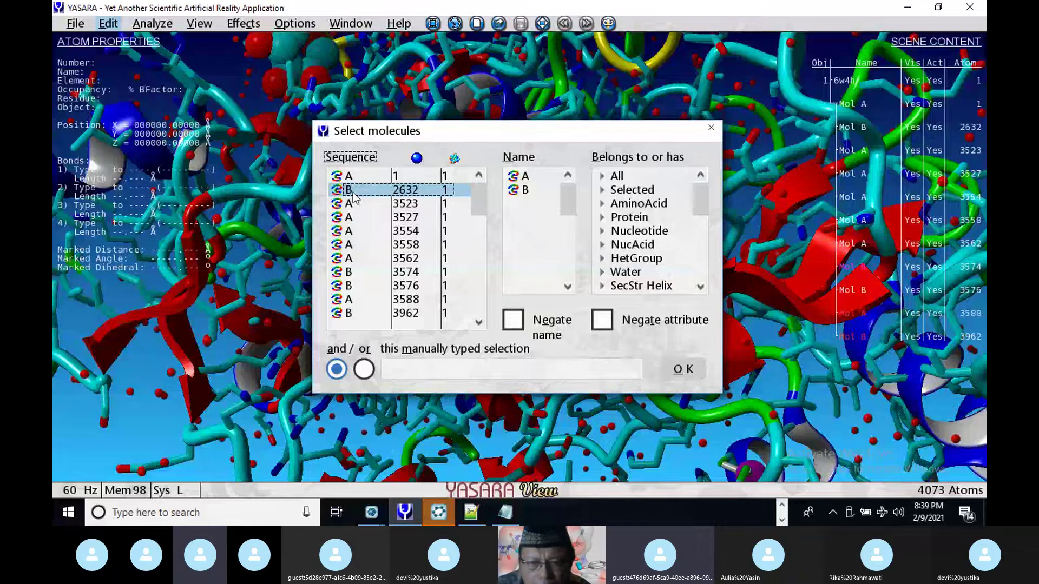
ctrl+click(348, 272)
ctrl+click(347, 290)
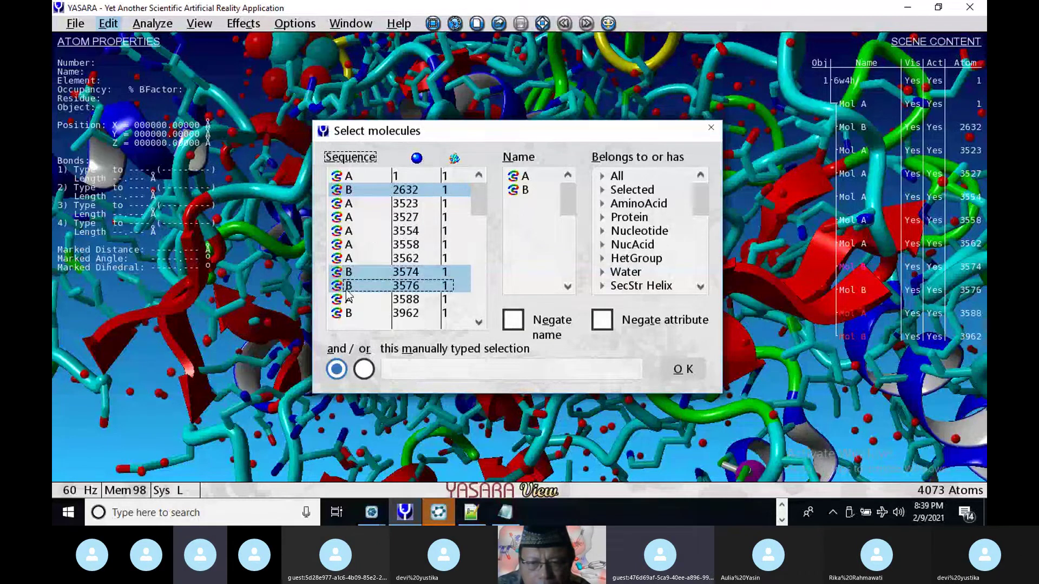
ctrl+click(348, 313)
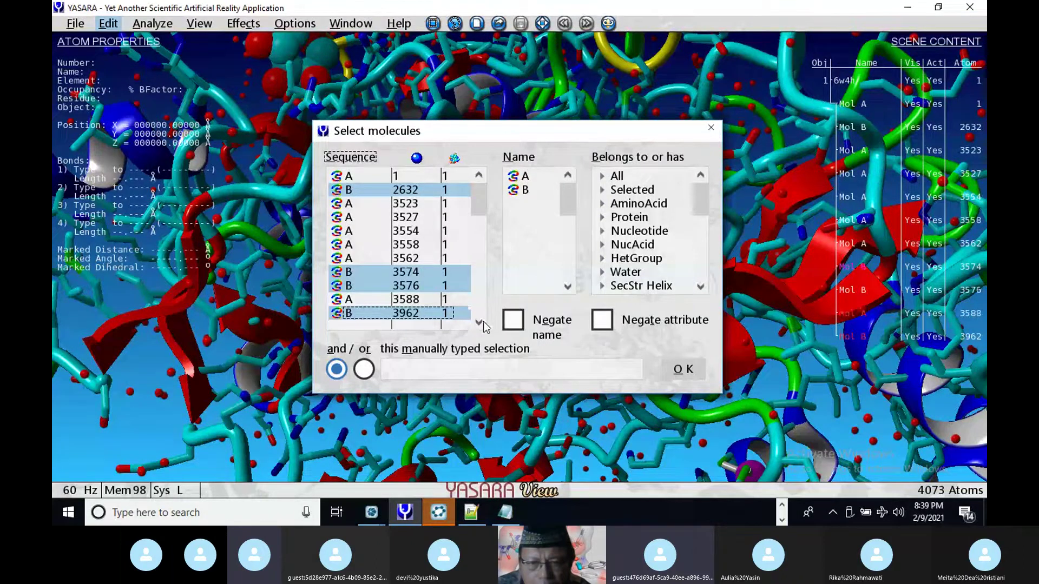
key(Tab)
key(Tab)
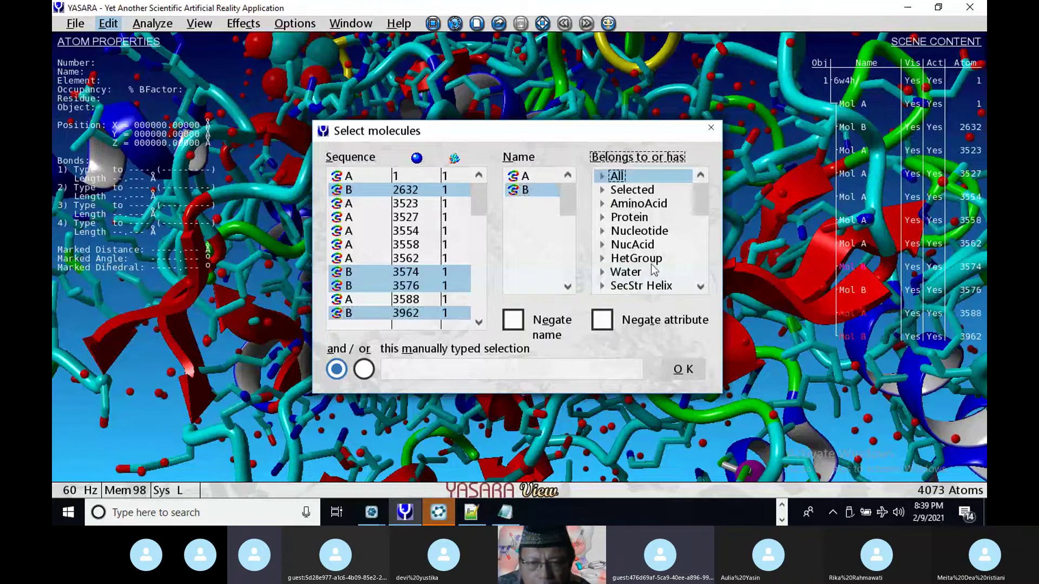
click(683, 369)
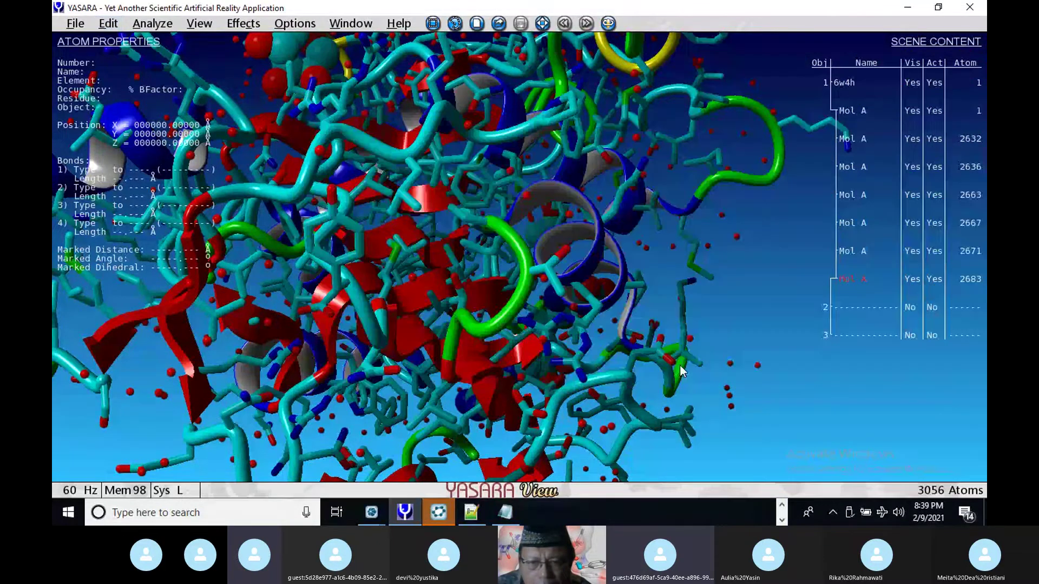
Step: Delete all water molecules from the 6w4h structure
click(118, 24)
mouse_move(141, 103)
click(258, 134)
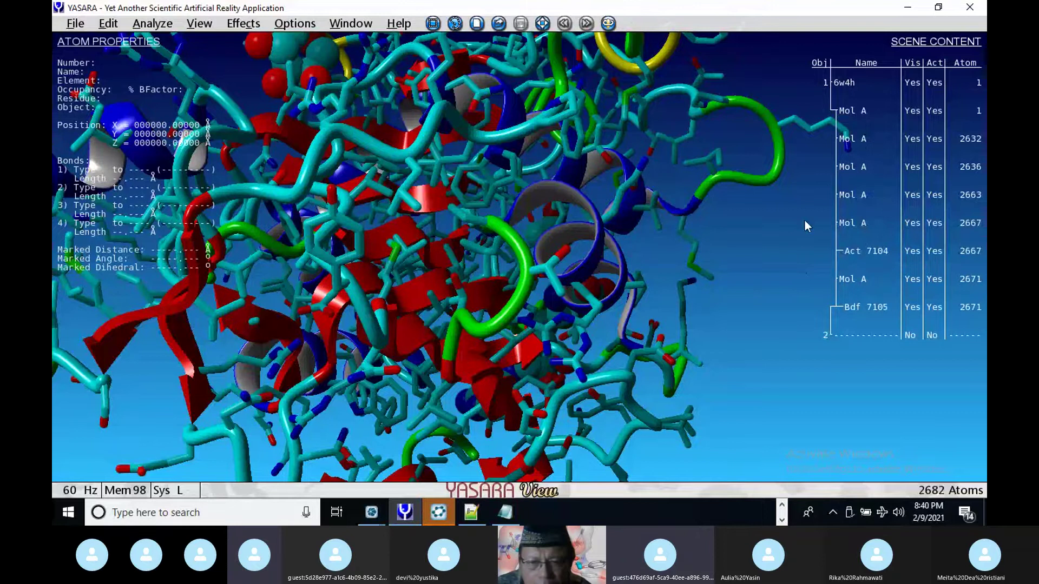
Step: Expand the chain A hetero molecules to show their residues and delete the ones holding Act 7103 and Act 7104
click(850, 200)
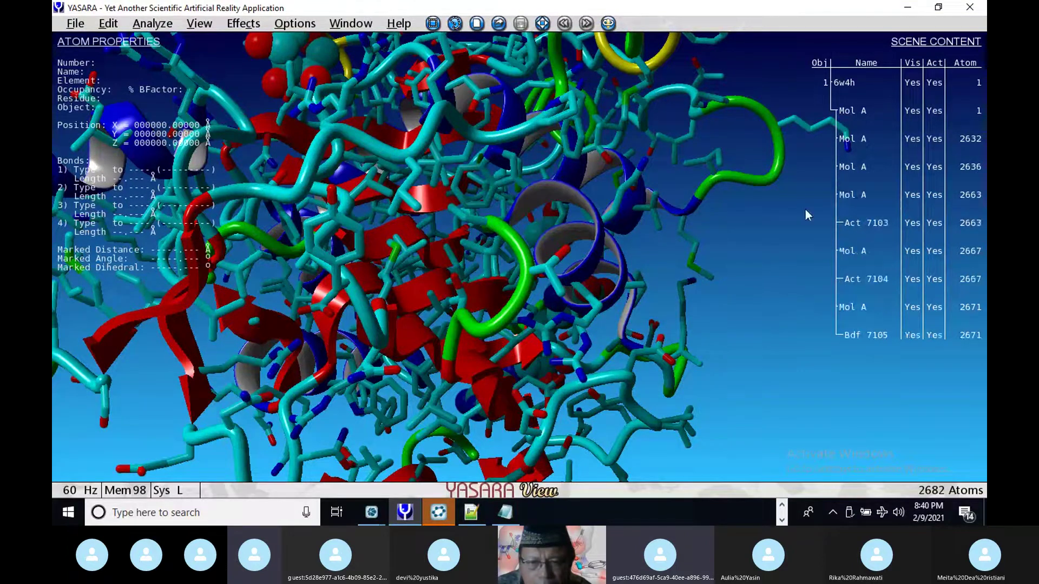
click(856, 176)
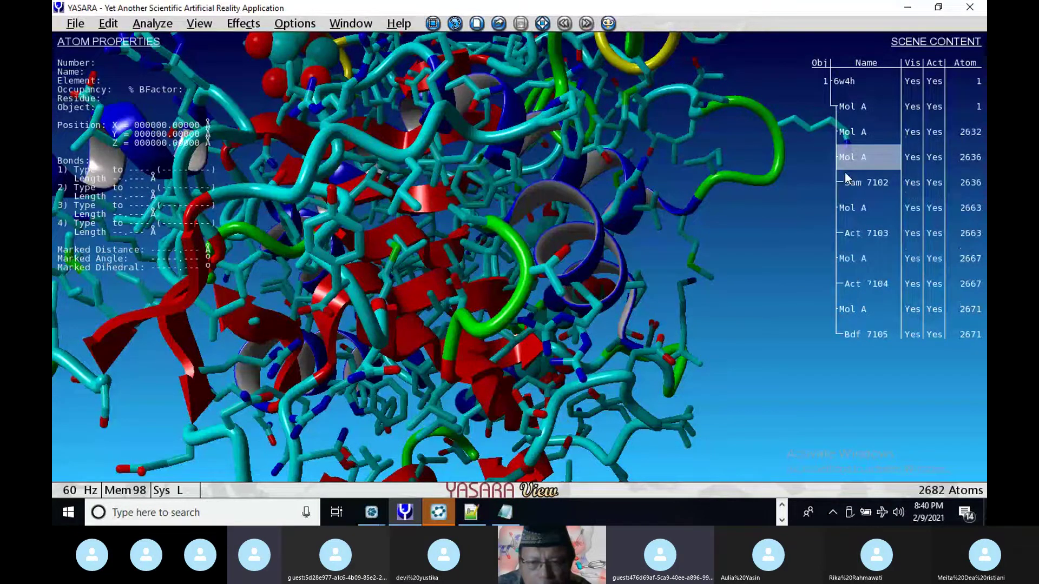
right_click(855, 208)
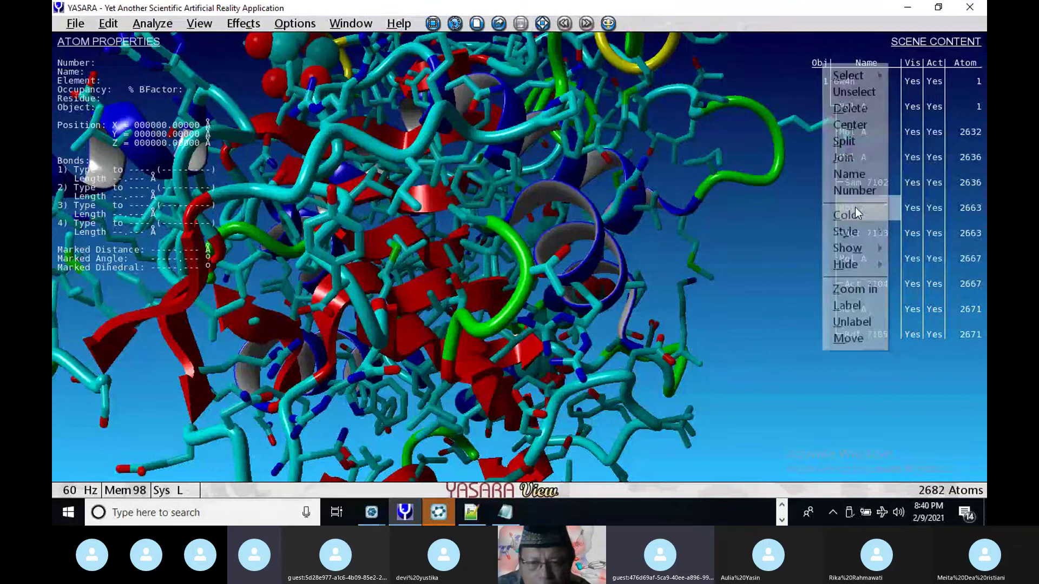
click(882, 260)
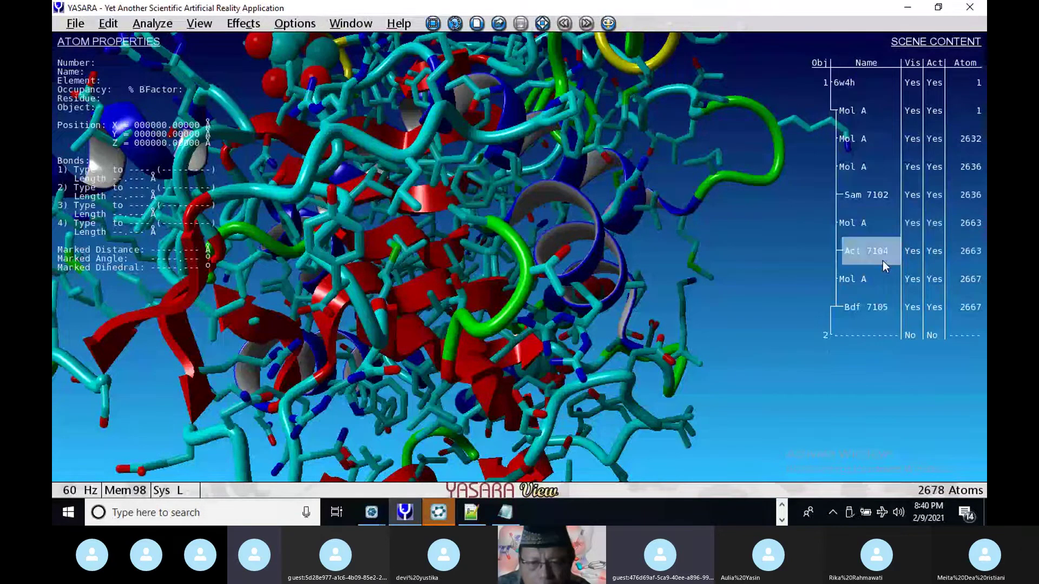
right_click(846, 228)
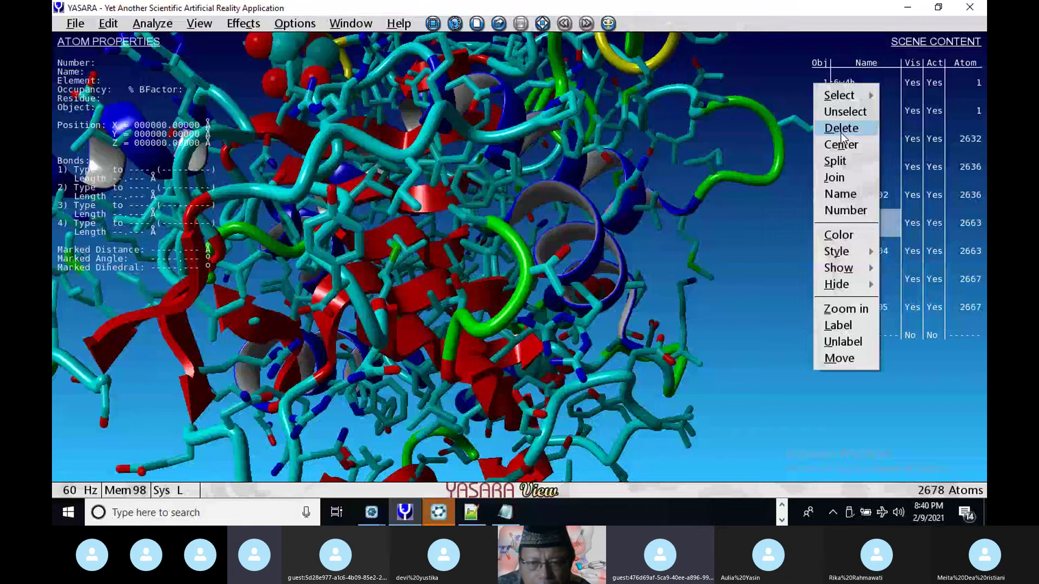
click(840, 132)
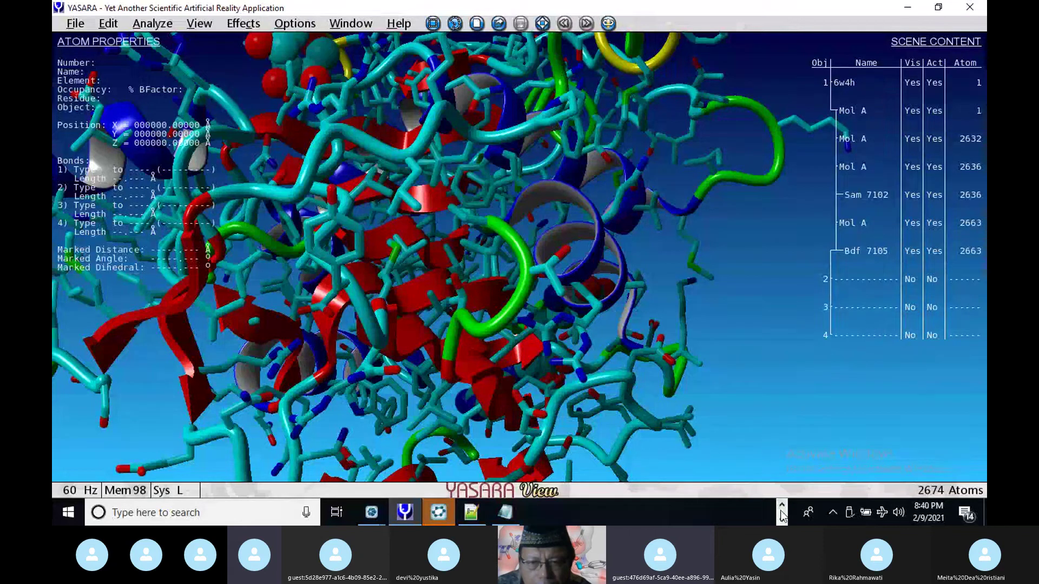
Step: Switch to the RCSB PDB page for 6W4H in Chrome and examine its Macromolecules entities and Small Molecules ligands
click(440, 519)
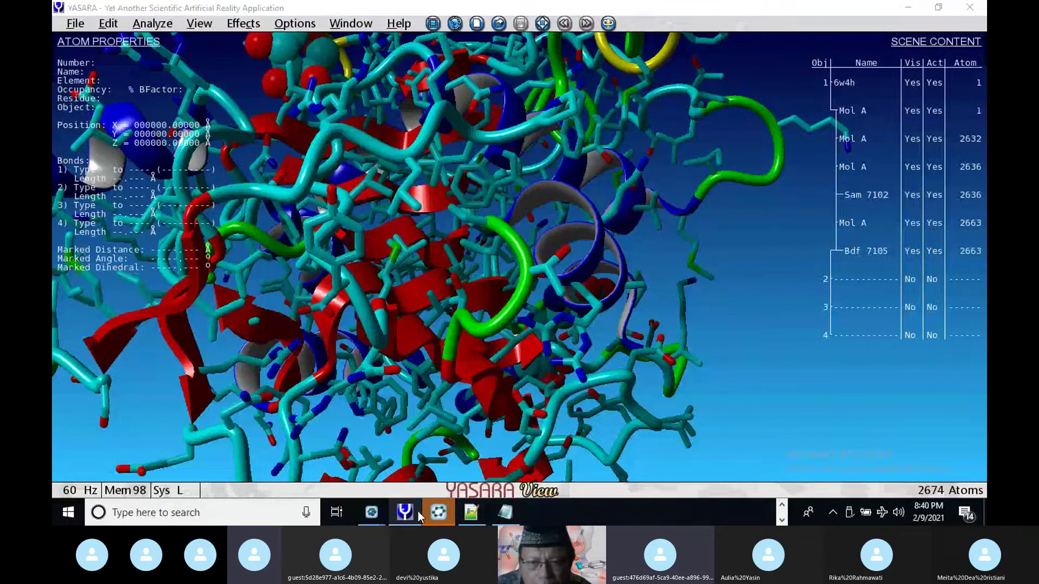
click(781, 509)
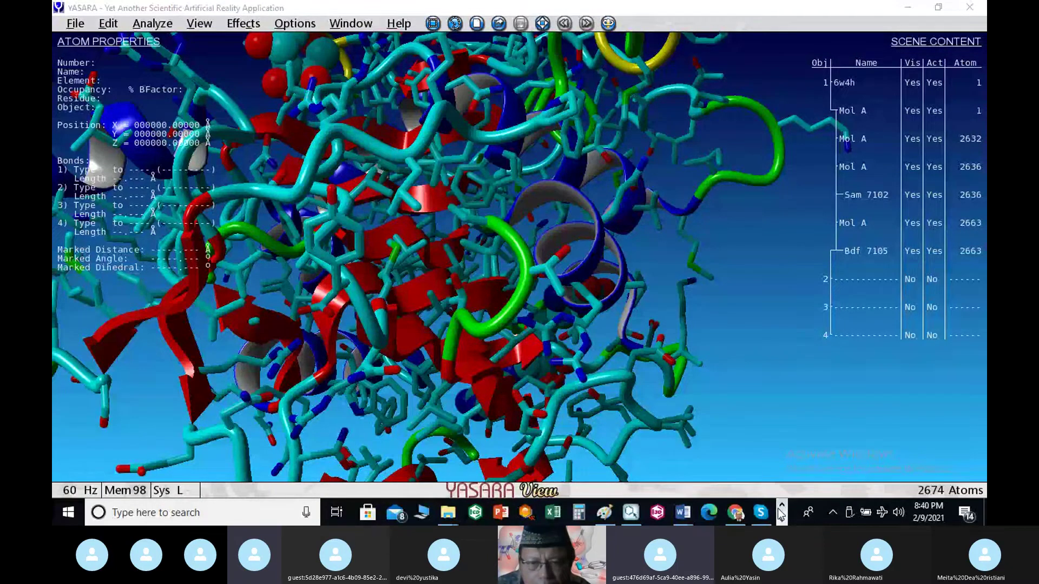
click(735, 513)
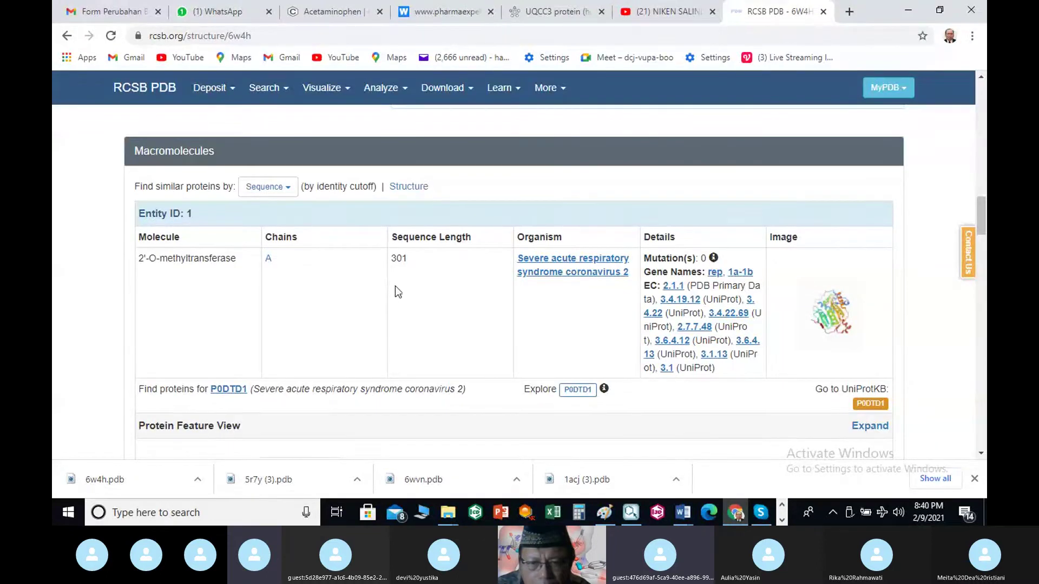
scroll(400, 289, down, 1)
scroll(404, 292, down, 2)
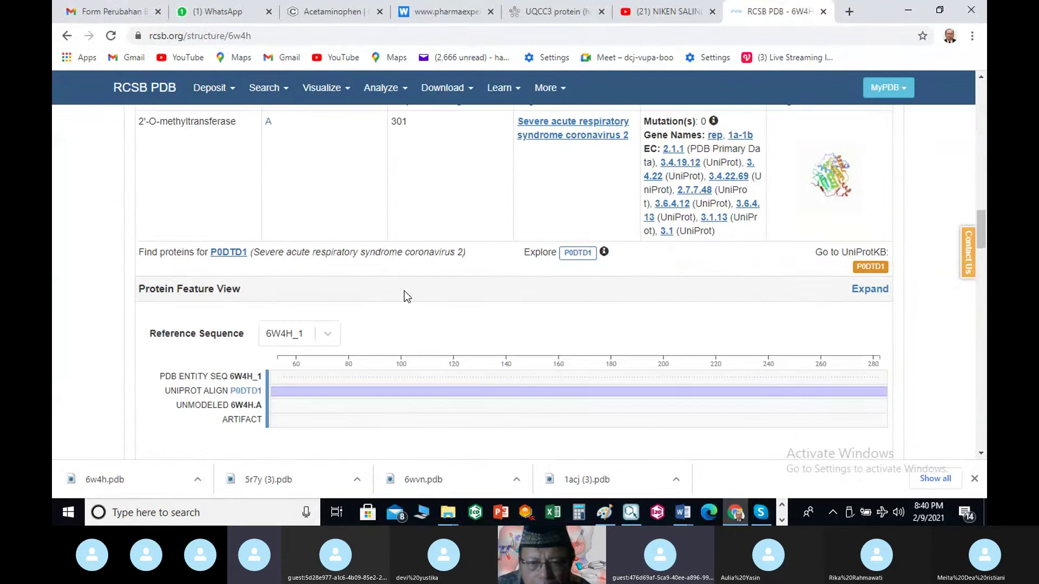
scroll(407, 296, down, 1)
scroll(465, 207, down, 1)
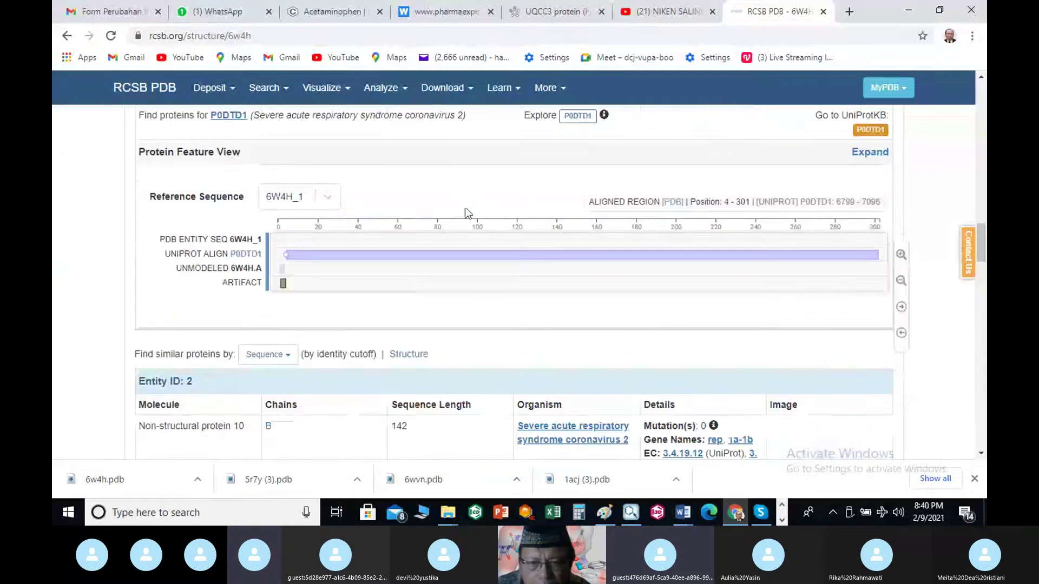
scroll(478, 188, down, 2)
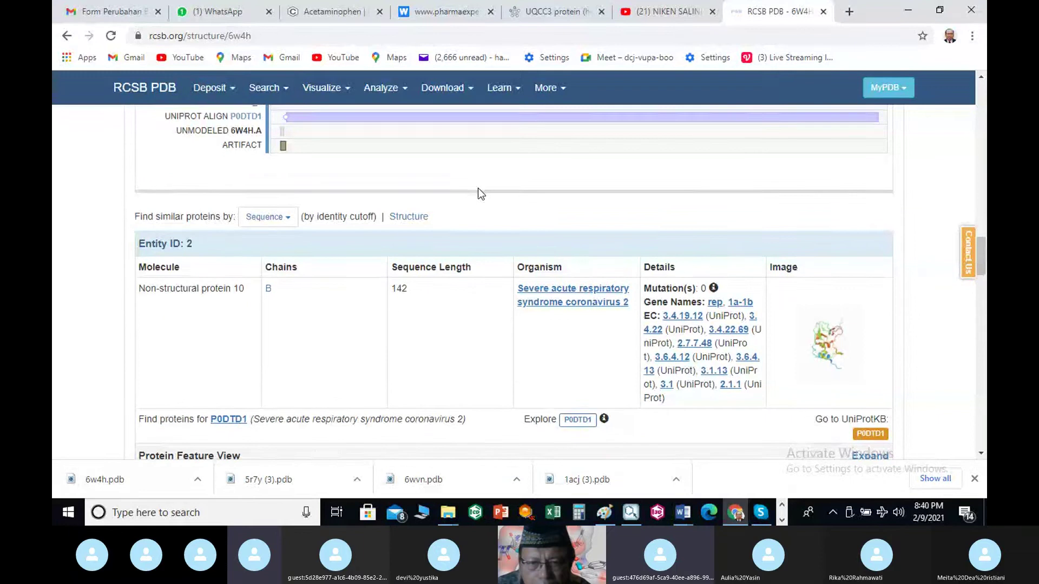
scroll(479, 188, down, 3)
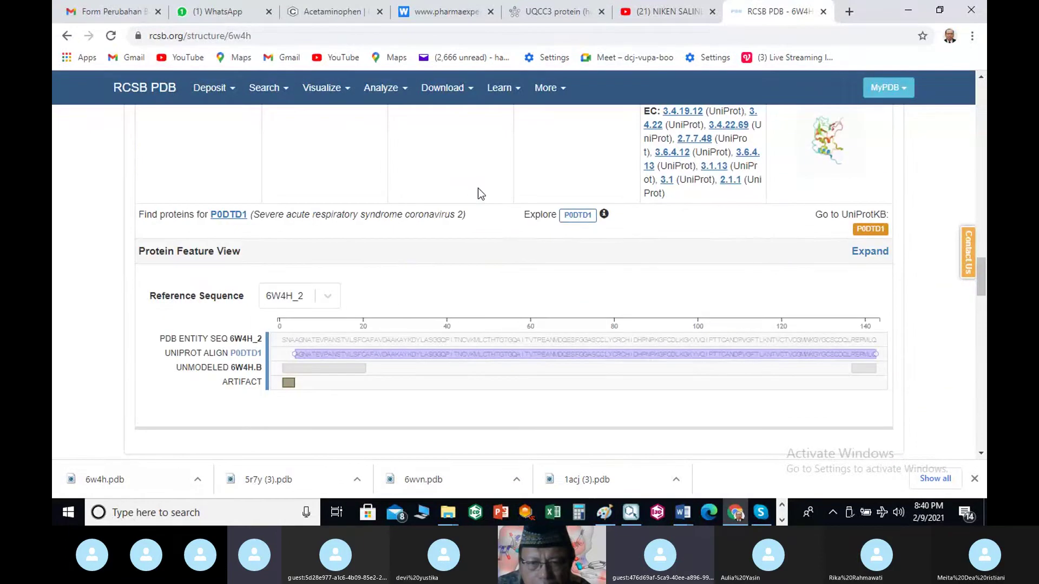
scroll(478, 188, down, 3)
scroll(478, 188, up, 1)
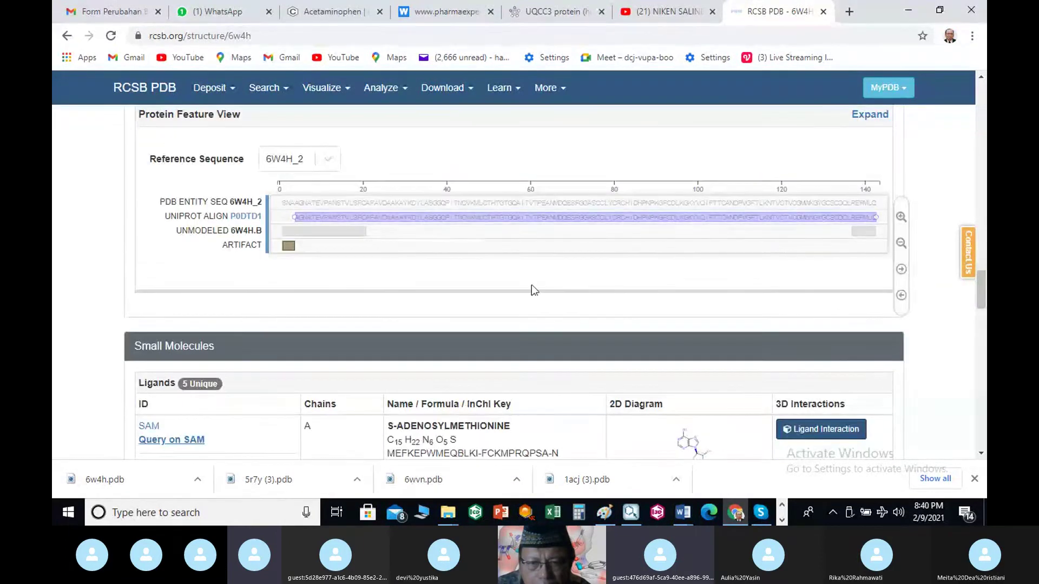
scroll(531, 280, down, 3)
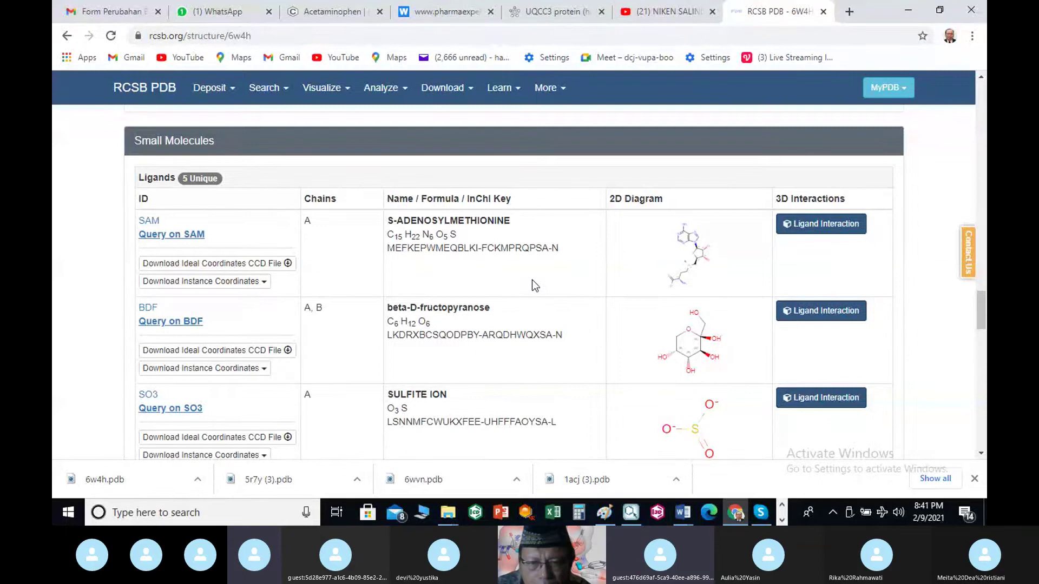
Step: Switch back to YASARA and delete the chain A residues Bdf 7105 and So3 7101 from 6w4h
click(781, 518)
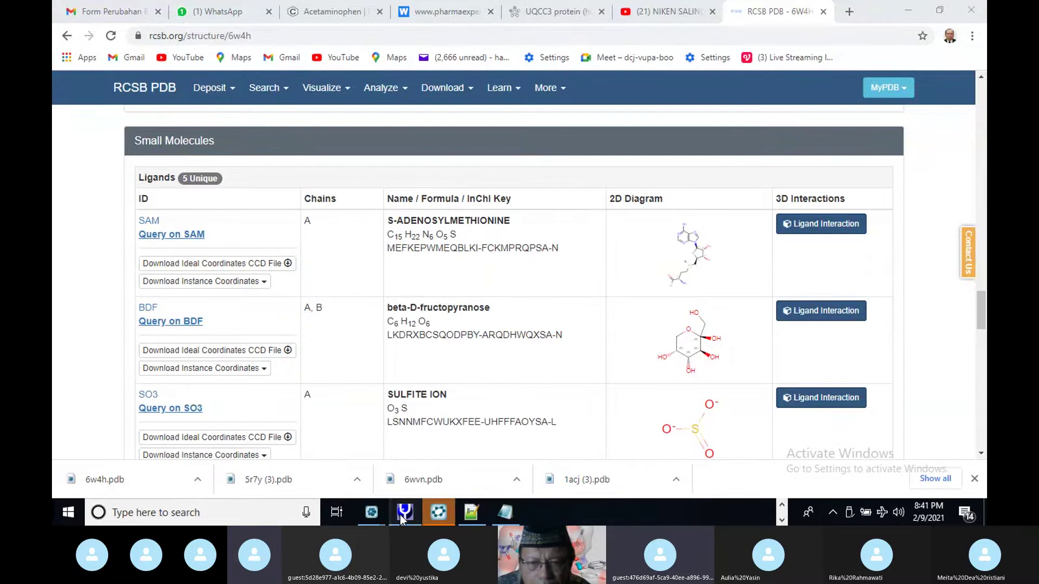
click(400, 515)
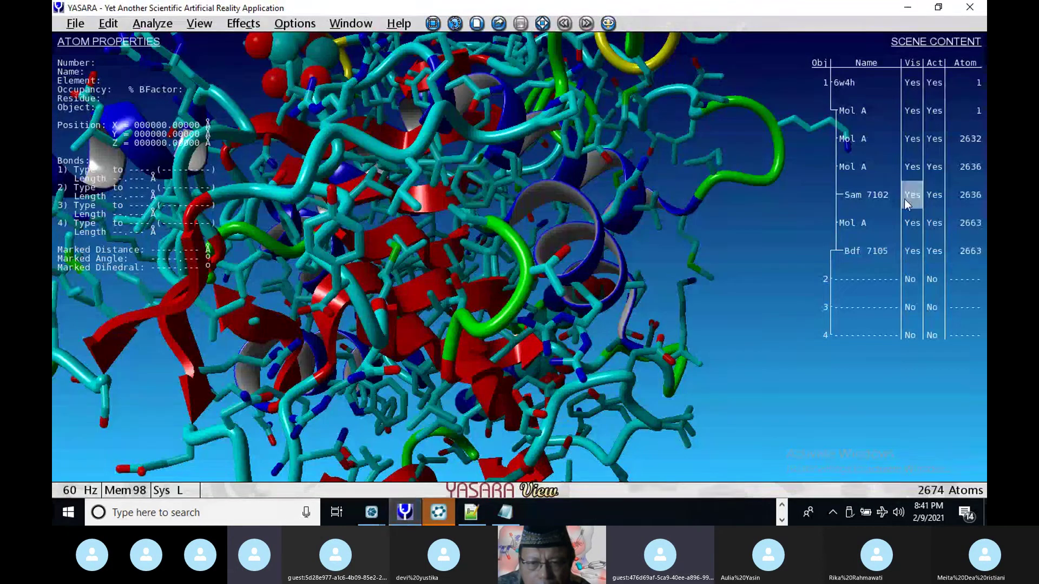
click(852, 256)
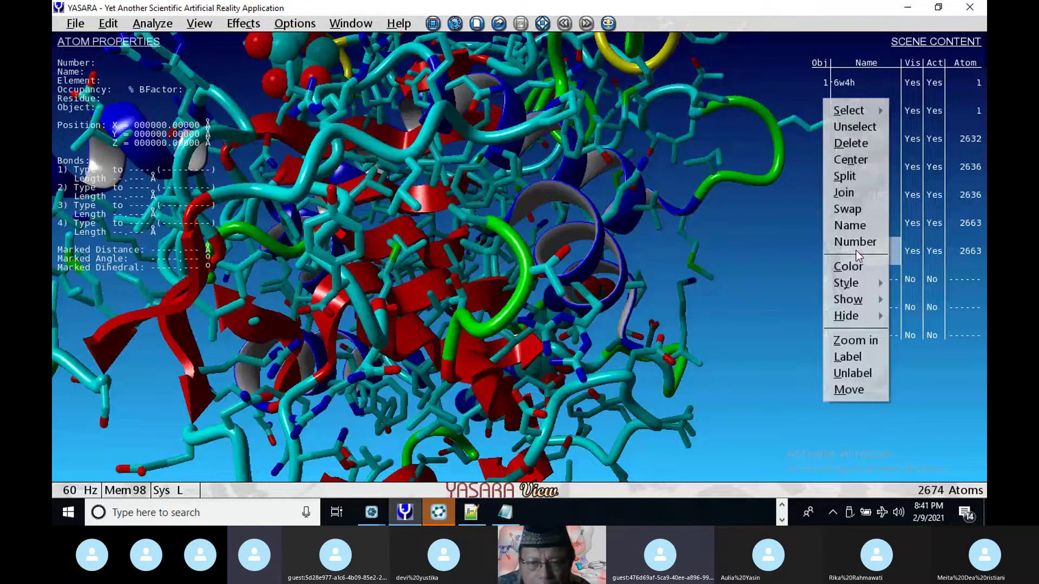
click(862, 192)
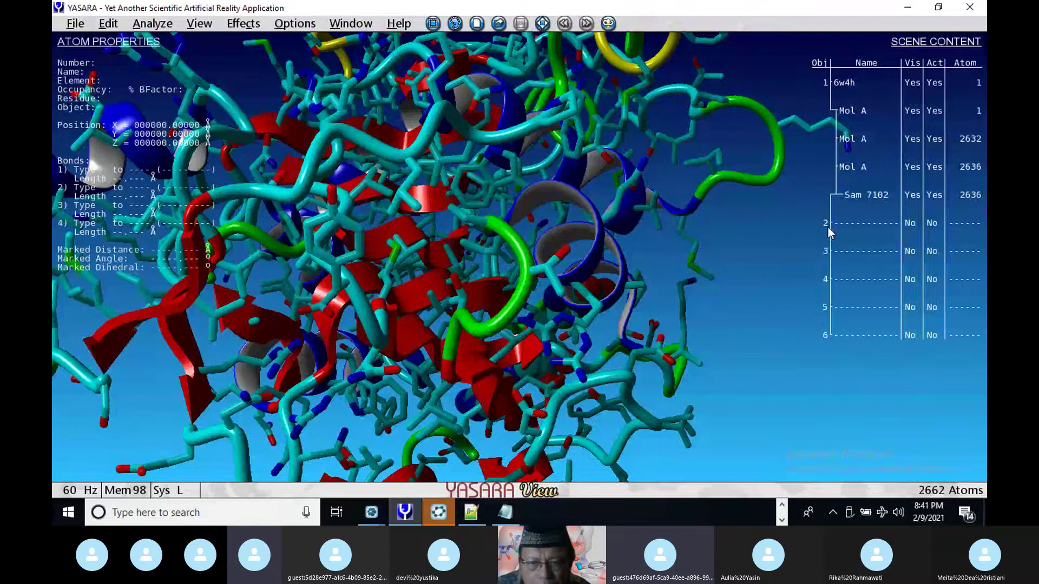
click(864, 139)
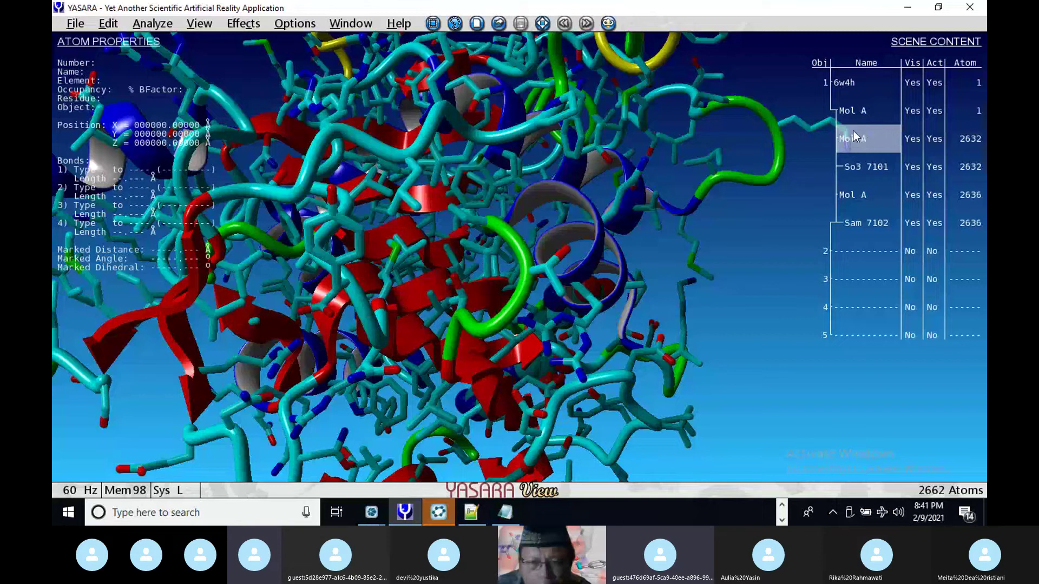
click(870, 162)
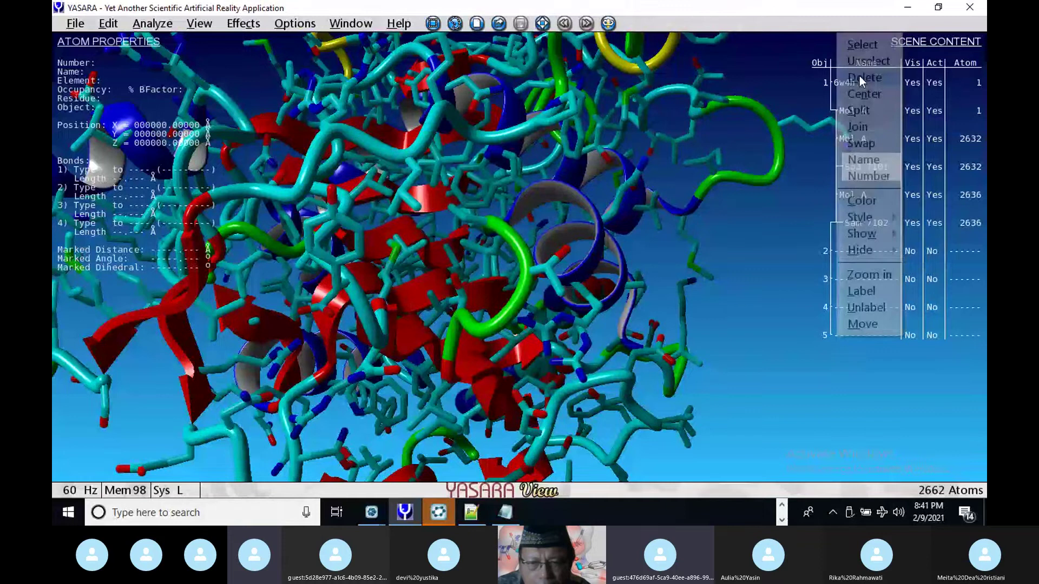
key(Escape)
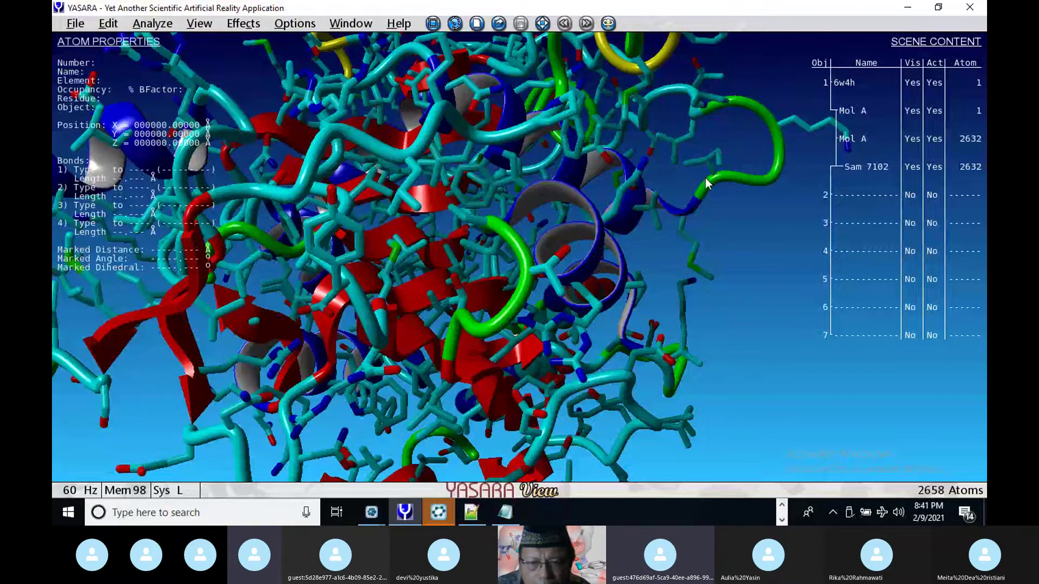
Step: Add hydrogens to all atoms in the scene
click(108, 23)
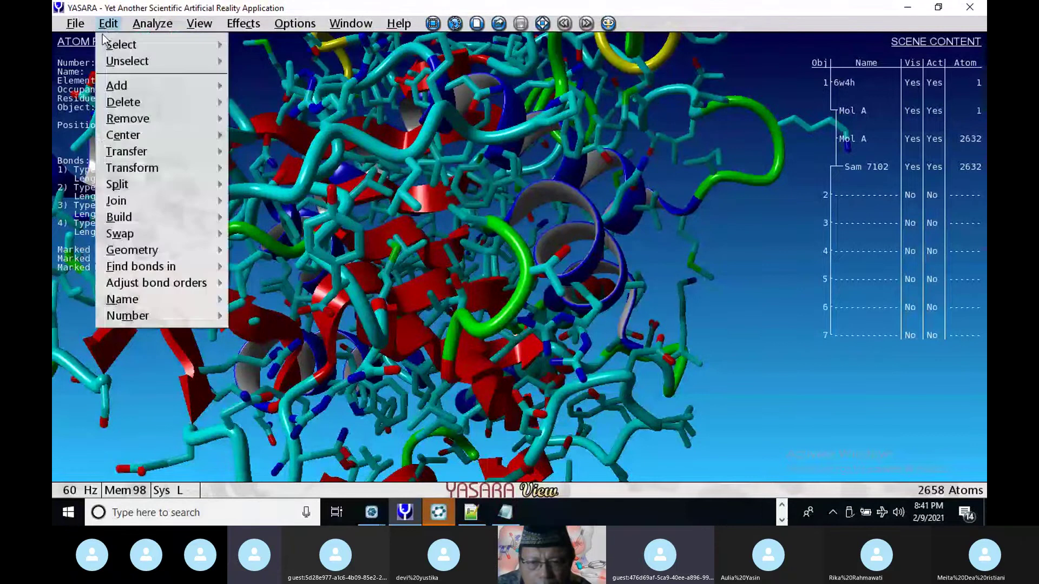
mouse_move(216, 95)
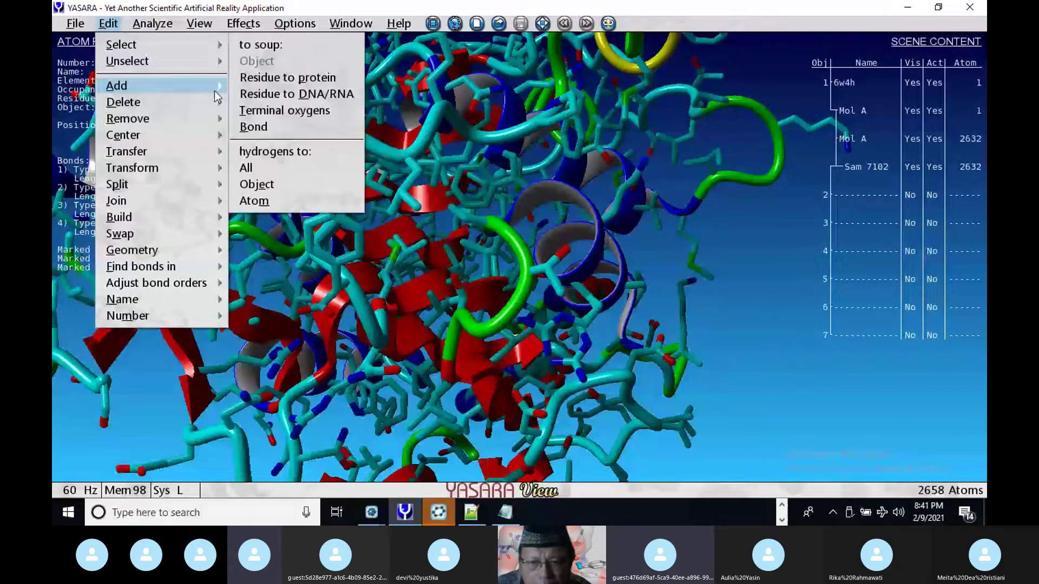
click(264, 168)
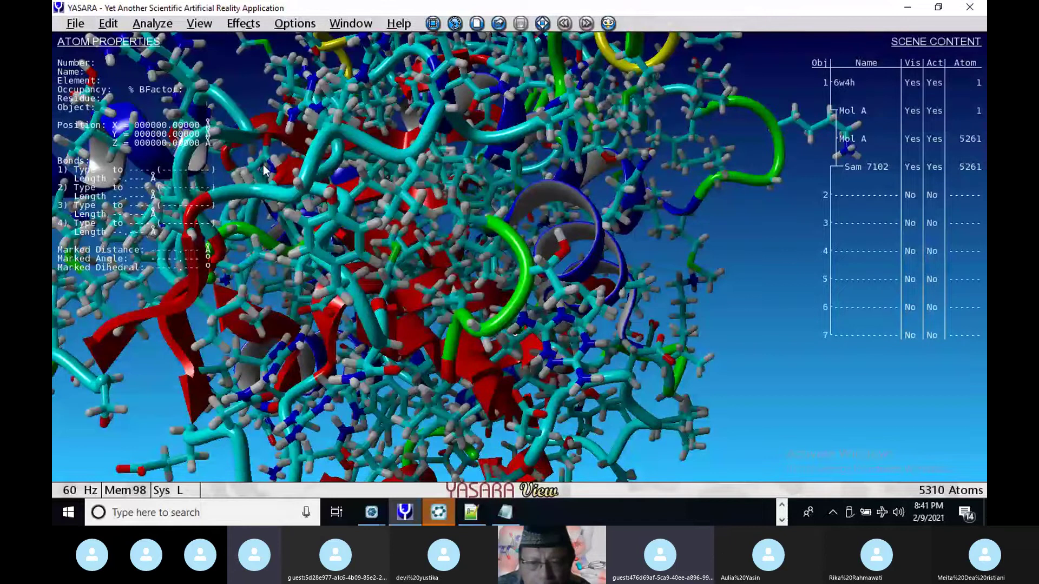
Step: Start saving 6w4h as a YASARA object file and choose the Pertemuan 3 folder as its location
click(75, 23)
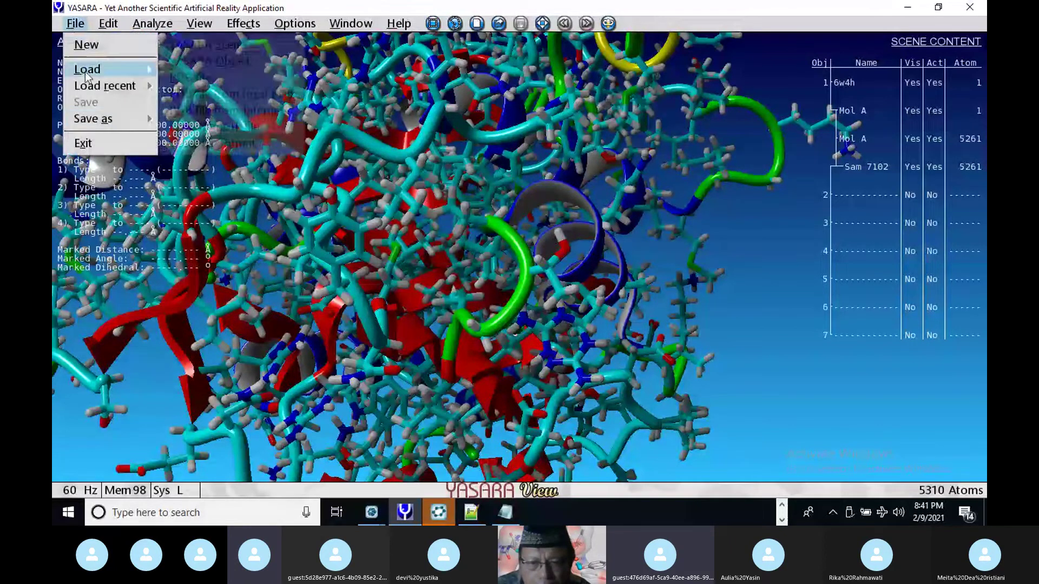
mouse_move(145, 125)
click(244, 62)
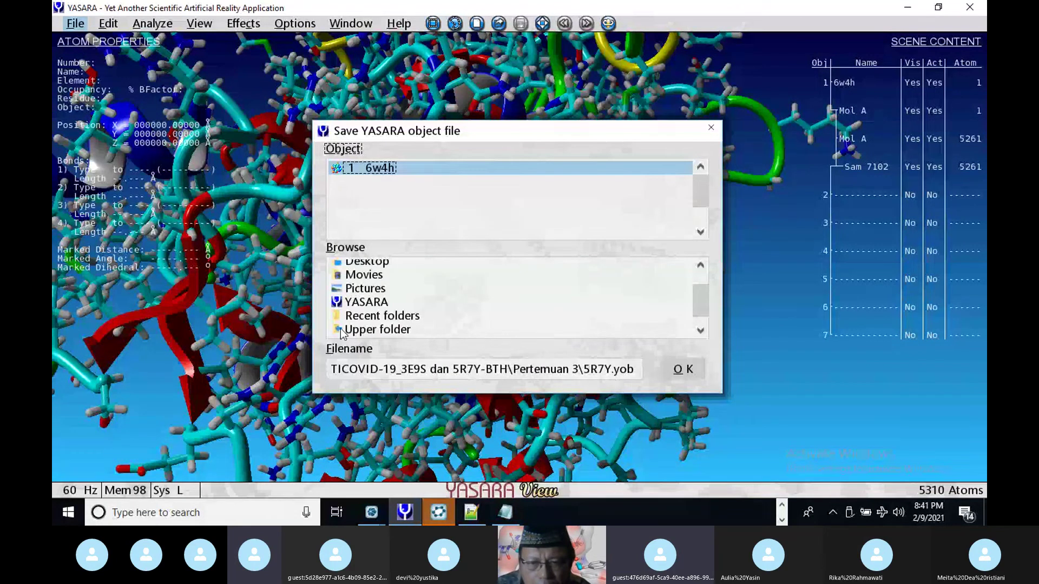
click(368, 330)
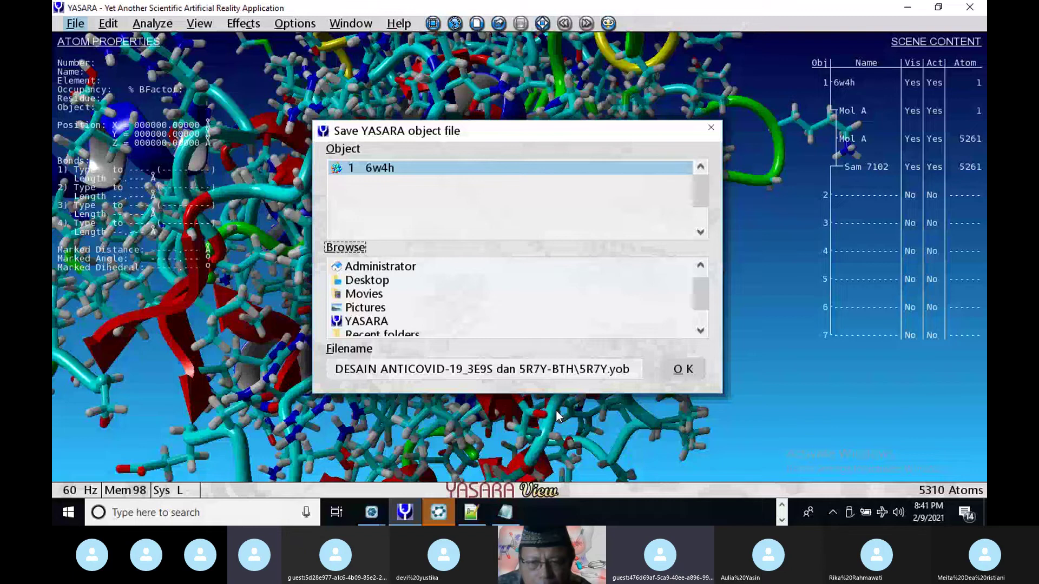
click(538, 307)
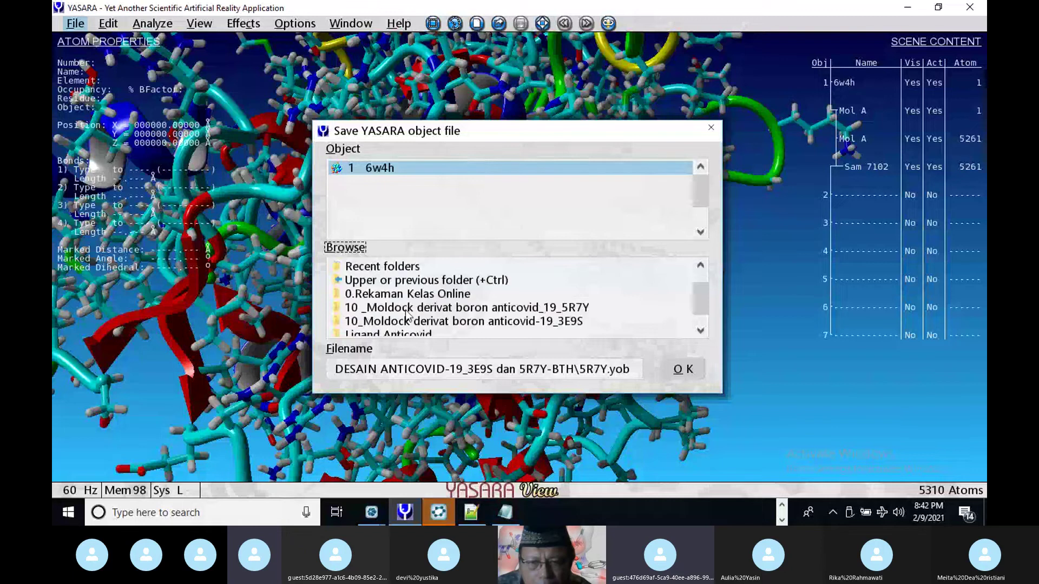
scroll(379, 320, down, 1)
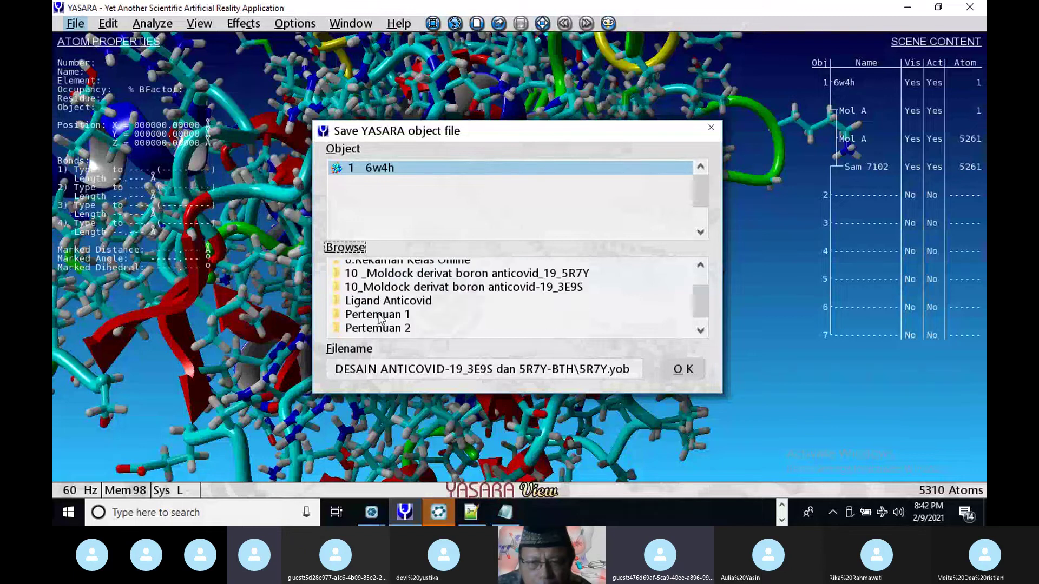
scroll(380, 319, down, 1)
click(390, 275)
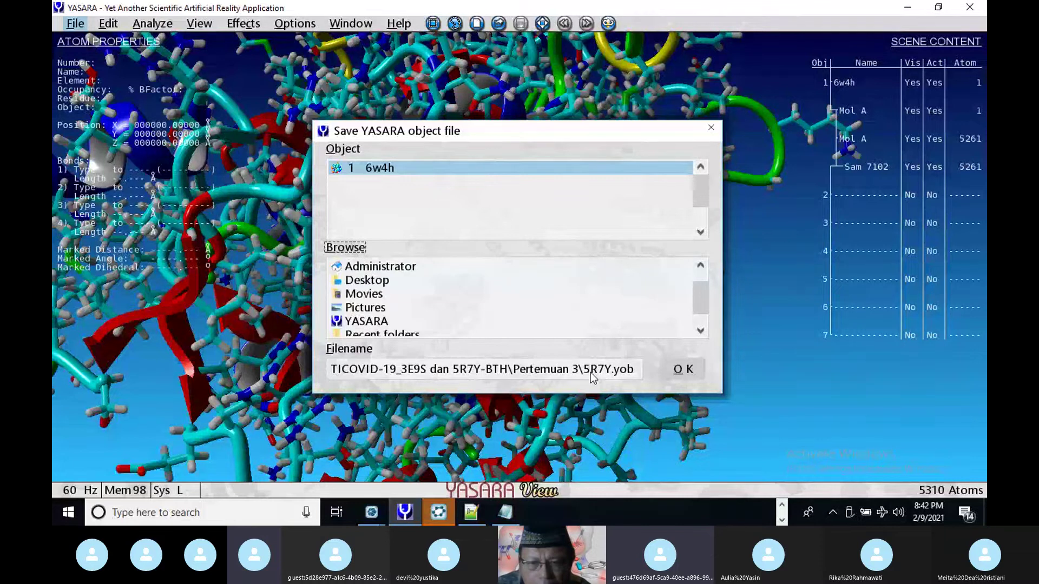
Step: Replace the file name 5R7Y with 6w4h and save the YASARA object file
click(613, 372)
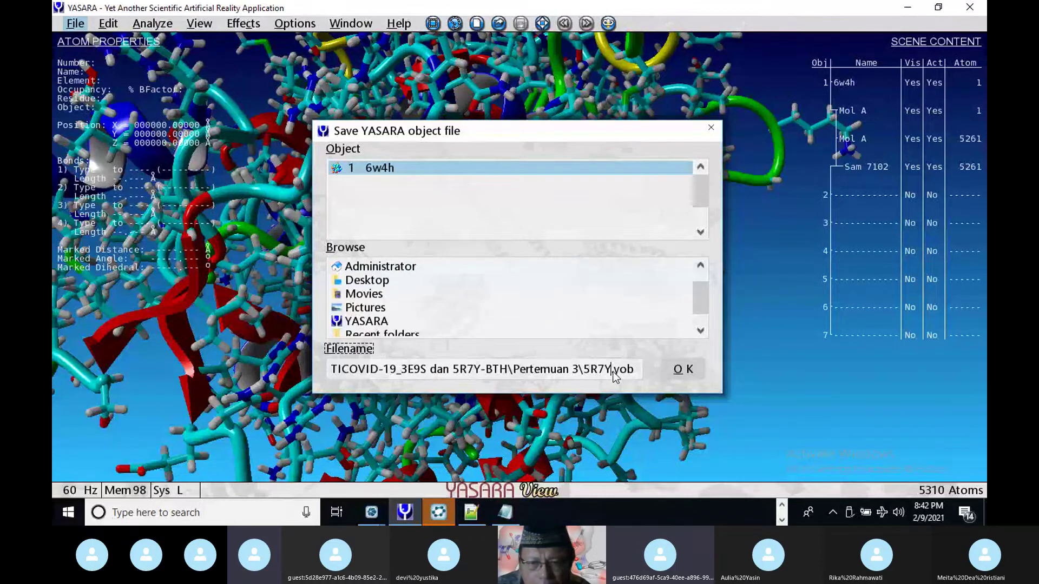
key(BackSpace)
key(BackSpace)
key(BackSpace)
key(BackSpace)
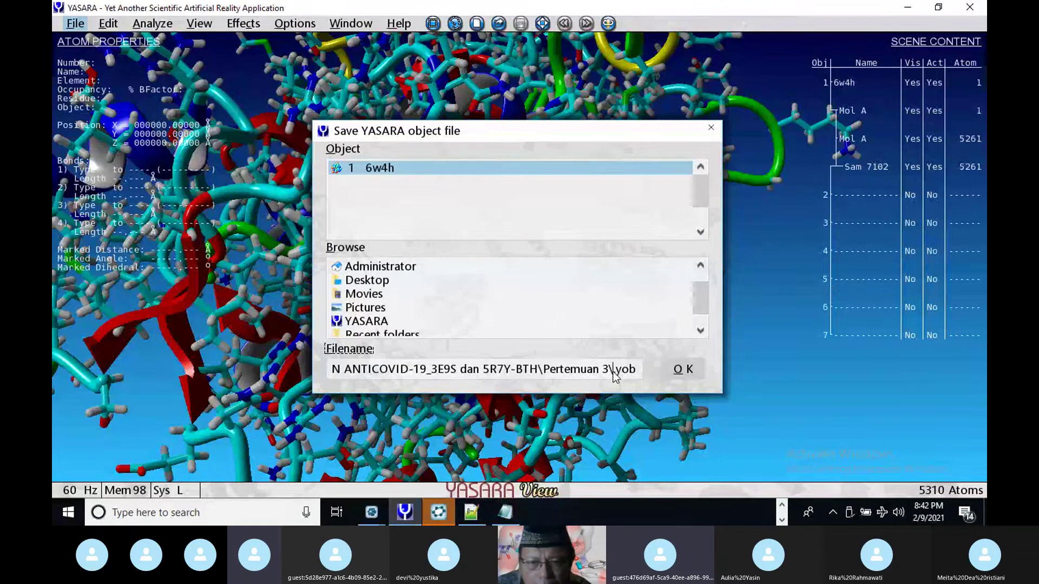
text(6w4h.)
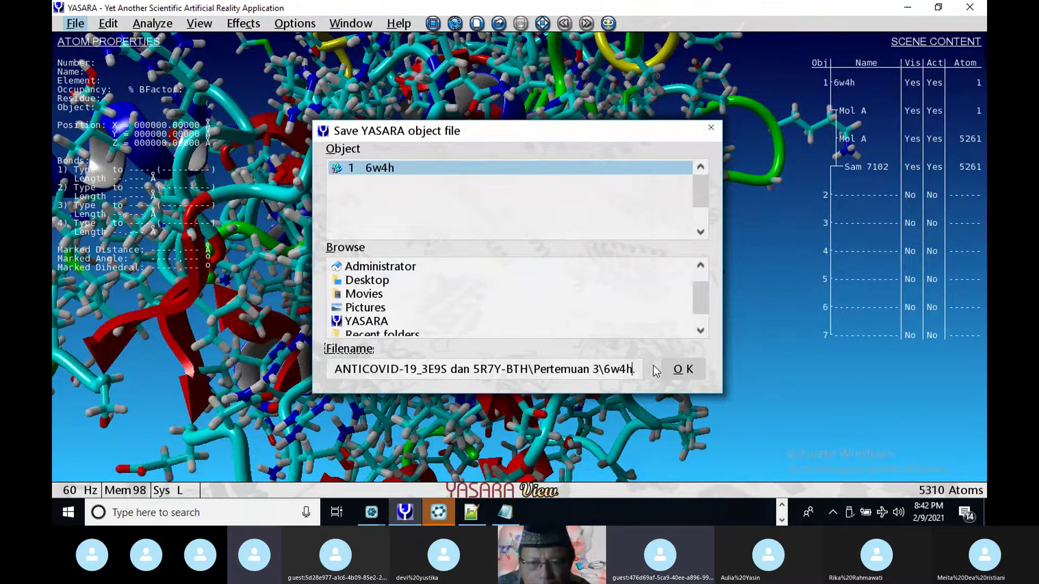
click(676, 368)
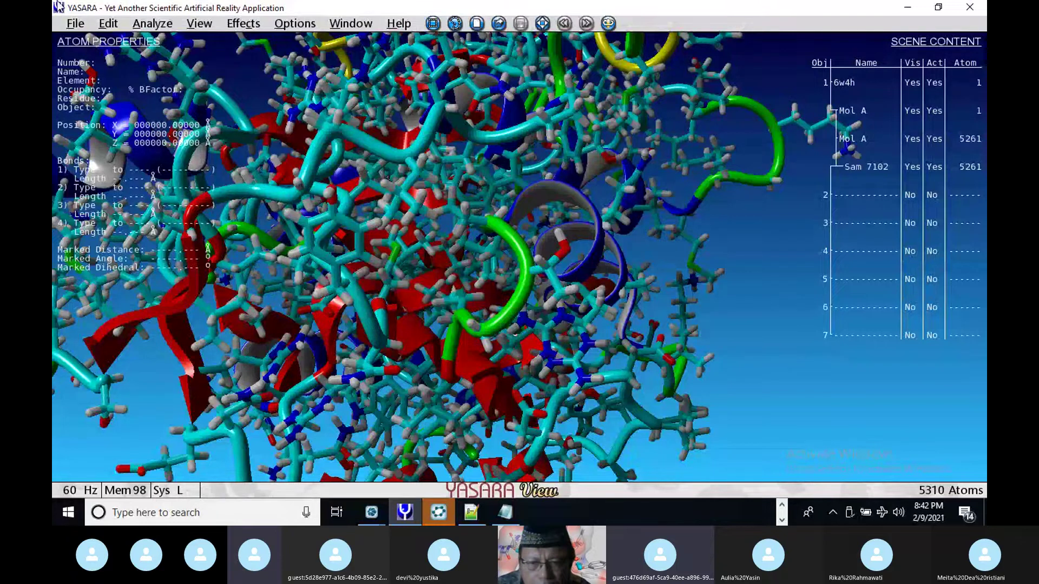
Step: Clear the scene and load the saved YASARA object 6w4h.yob from the Pertemuan 3 folder
key(ctrl+n)
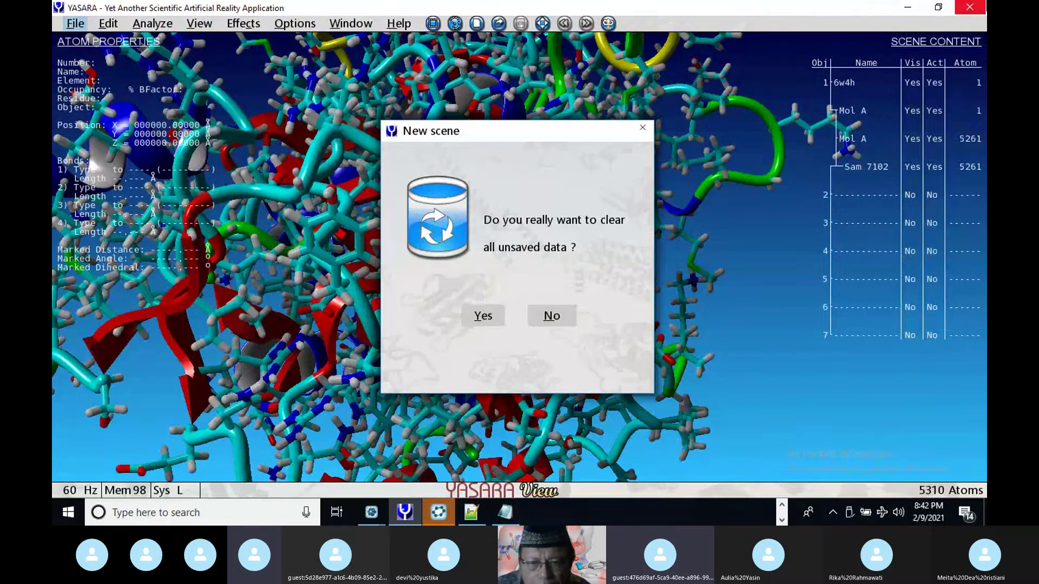
click(487, 323)
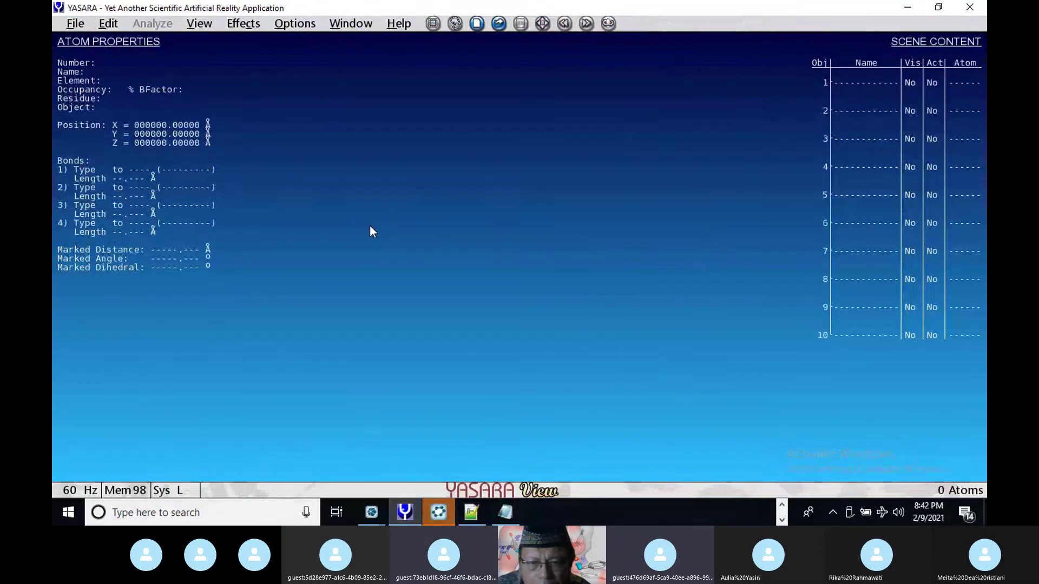
click(66, 17)
mouse_move(90, 70)
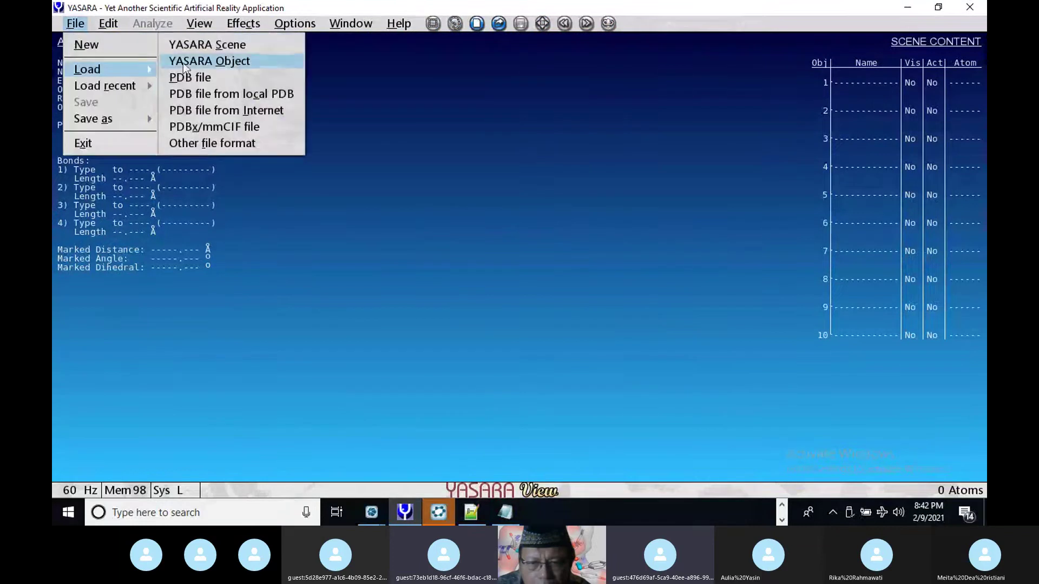
click(231, 61)
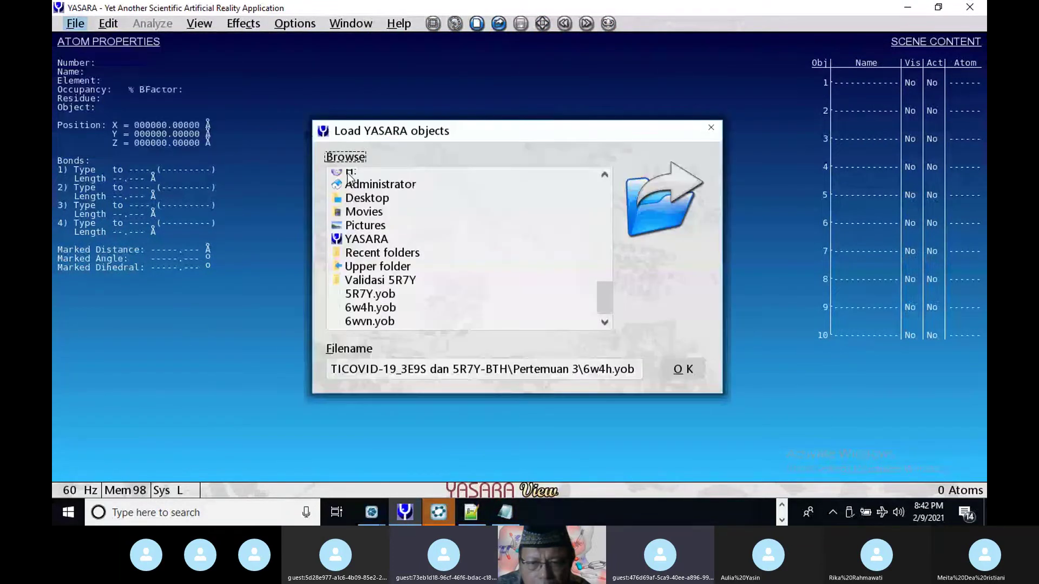
click(679, 369)
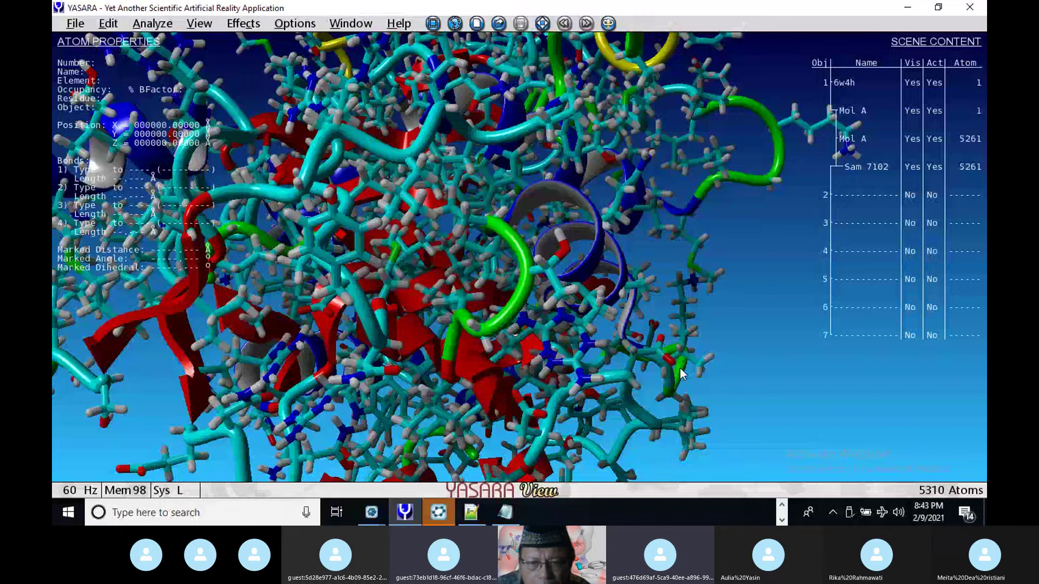
Step: Change the display style of 6w4h to a trace of alpha carbon atoms
key(F2)
key(F4)
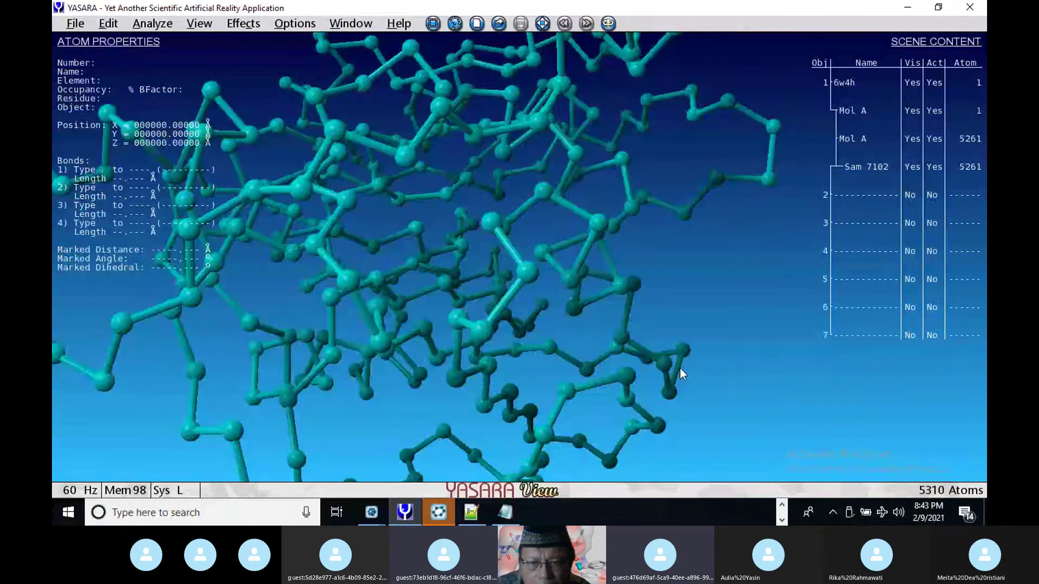
Step: Show 6w4h as tubes coloured by secondary structure and delete the Sam 7102 ligand from the scene
key(F5)
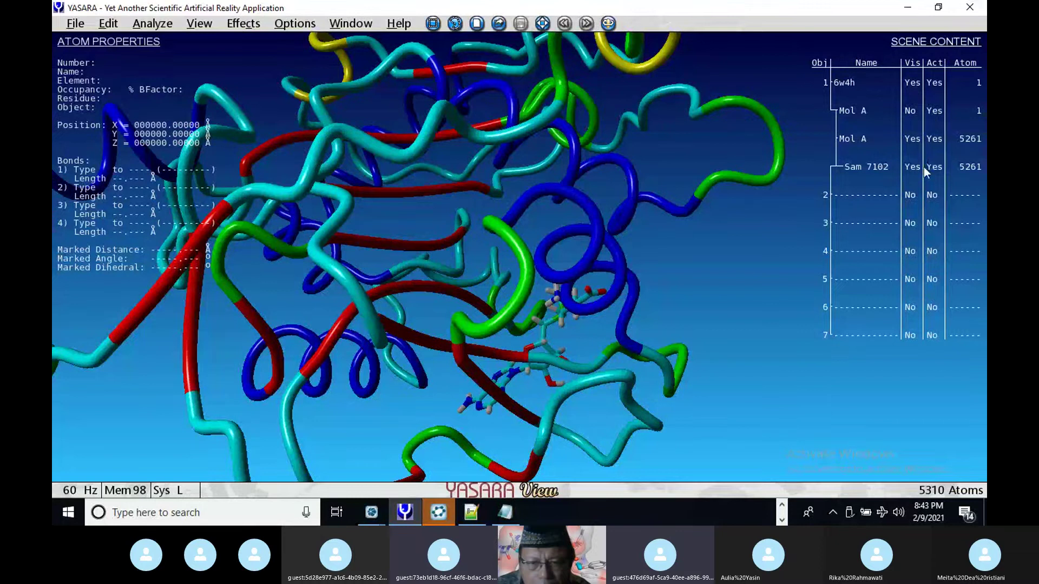
click(865, 167)
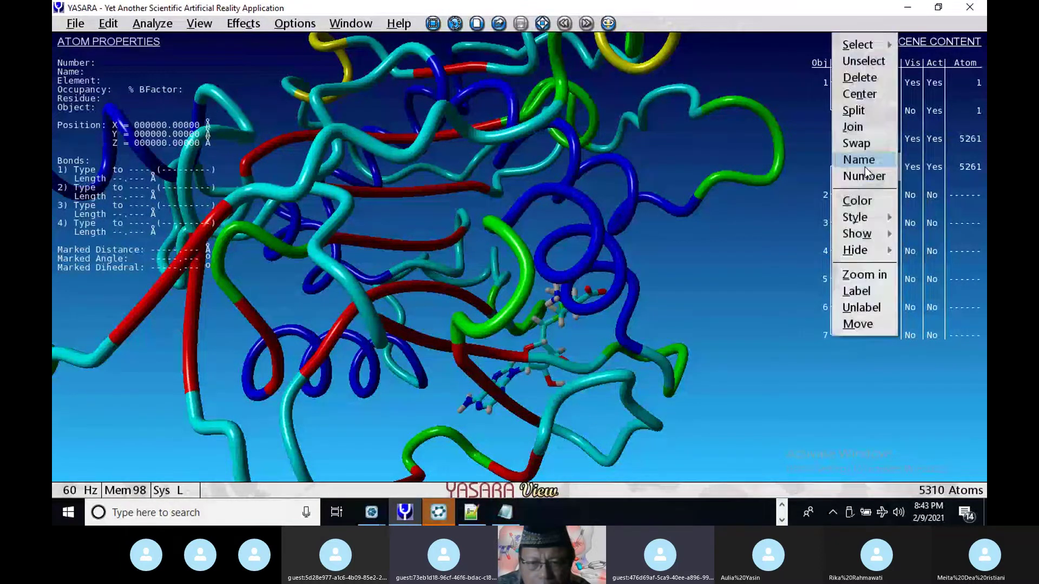
click(876, 79)
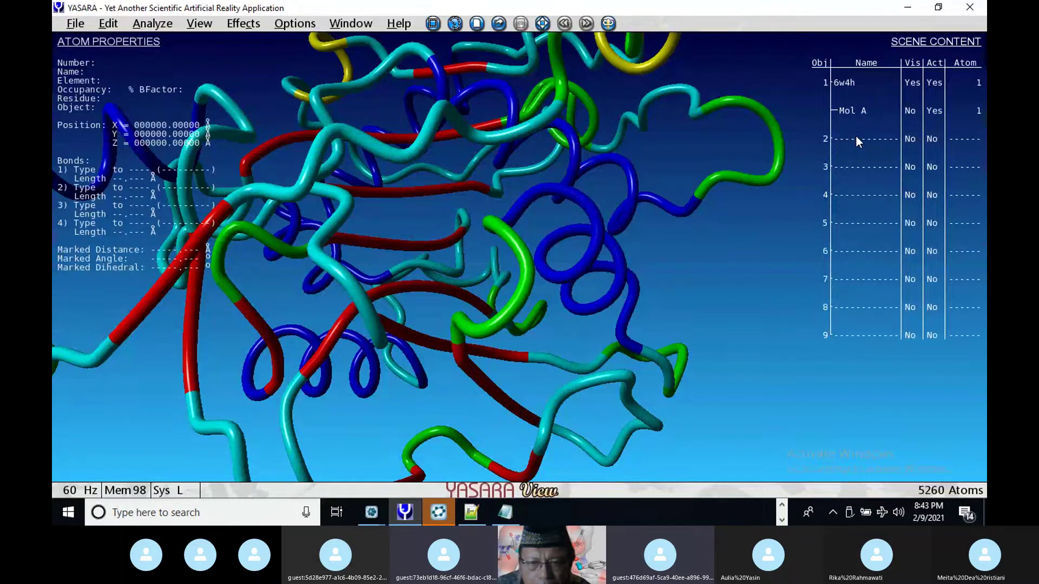
Step: Switch to the Skype call window, check the full list of call participants and close the list
click(782, 517)
click(761, 512)
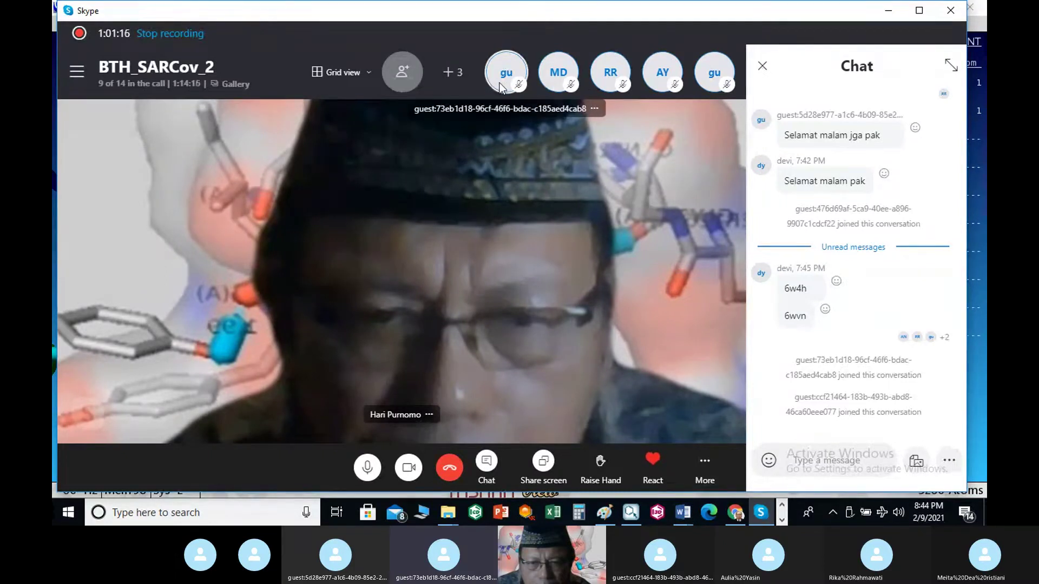
click(451, 77)
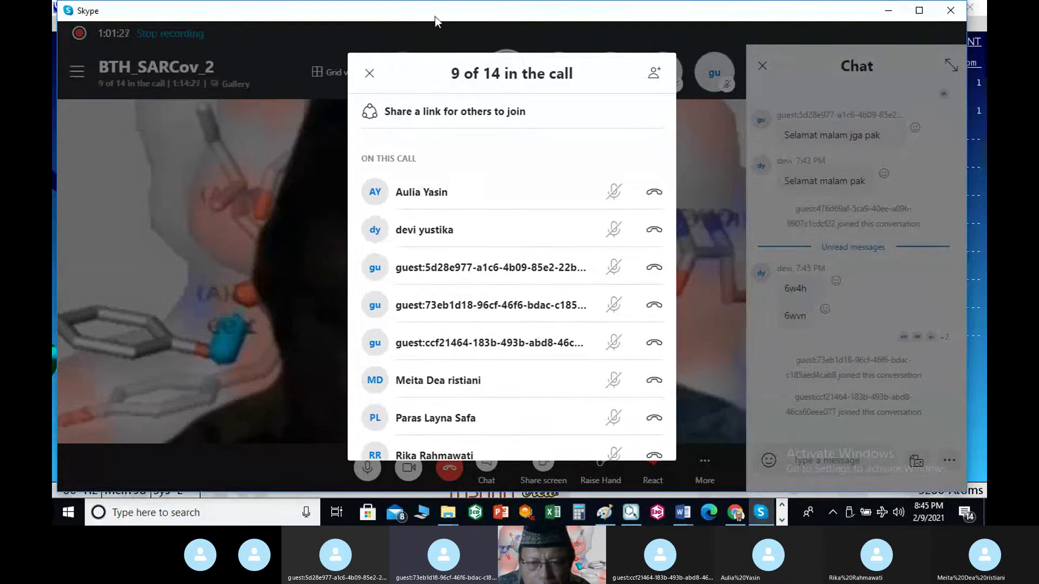
click(369, 74)
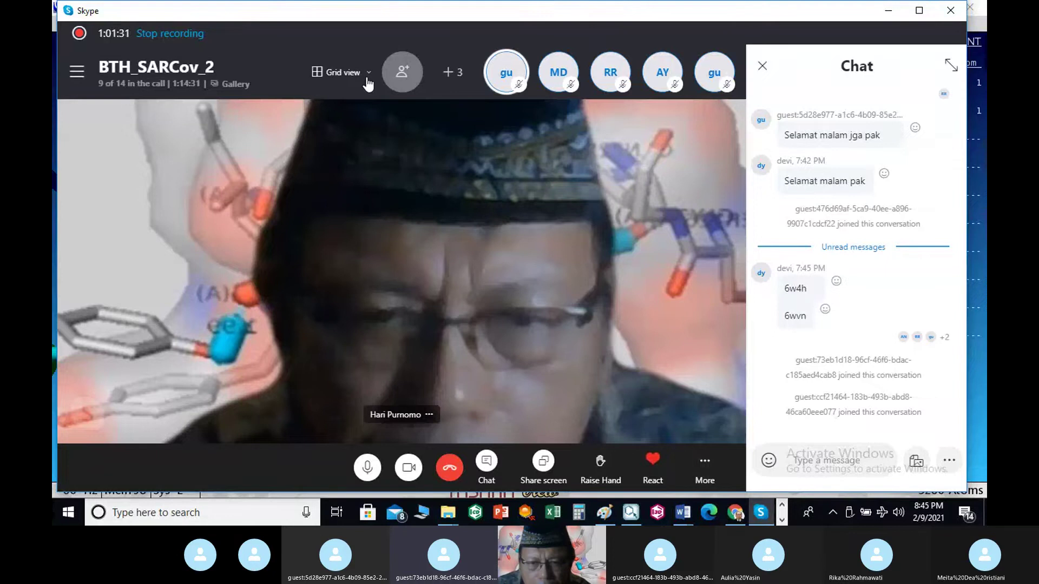
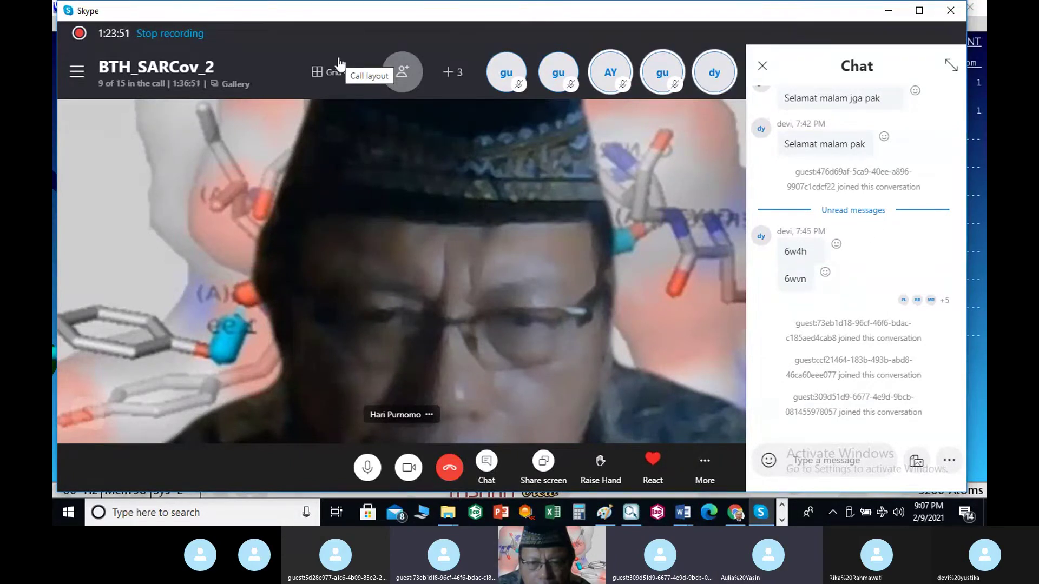
Step: Switch to File Explorer's Validasi 5R7Y window and go up to the main course folder to open Ligand Anticovid
click(448, 514)
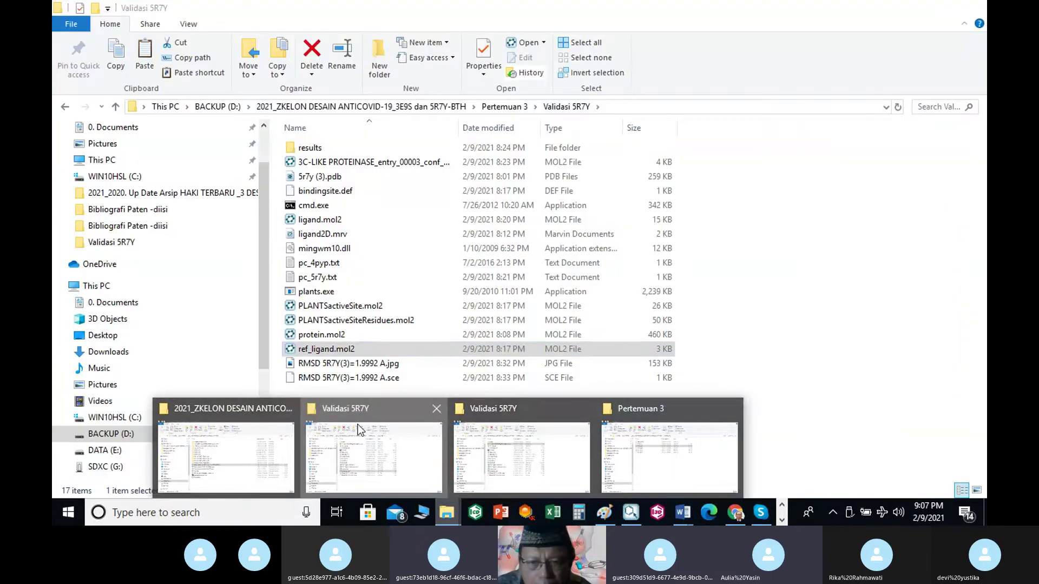
click(358, 424)
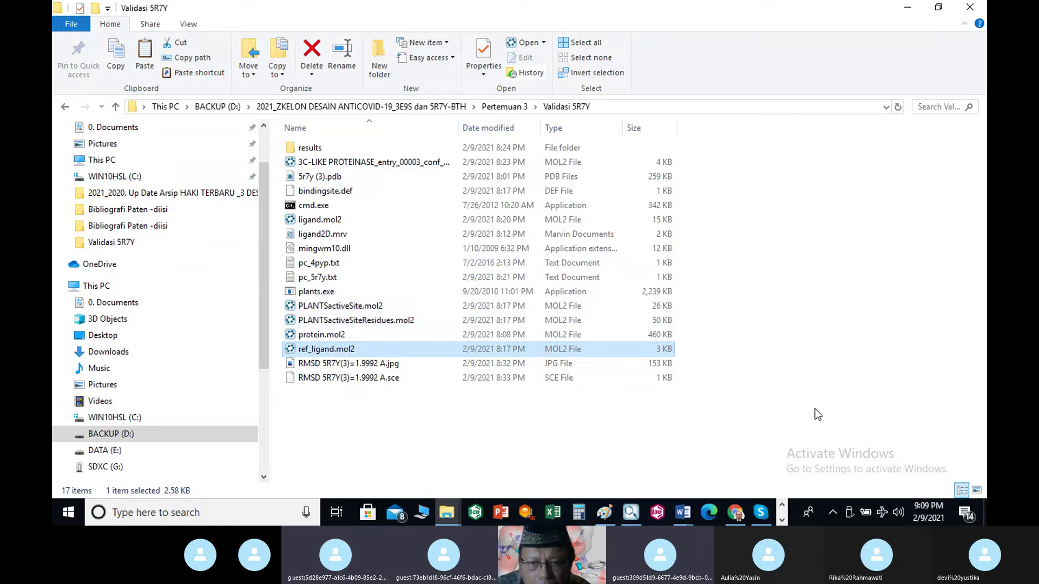
click(781, 505)
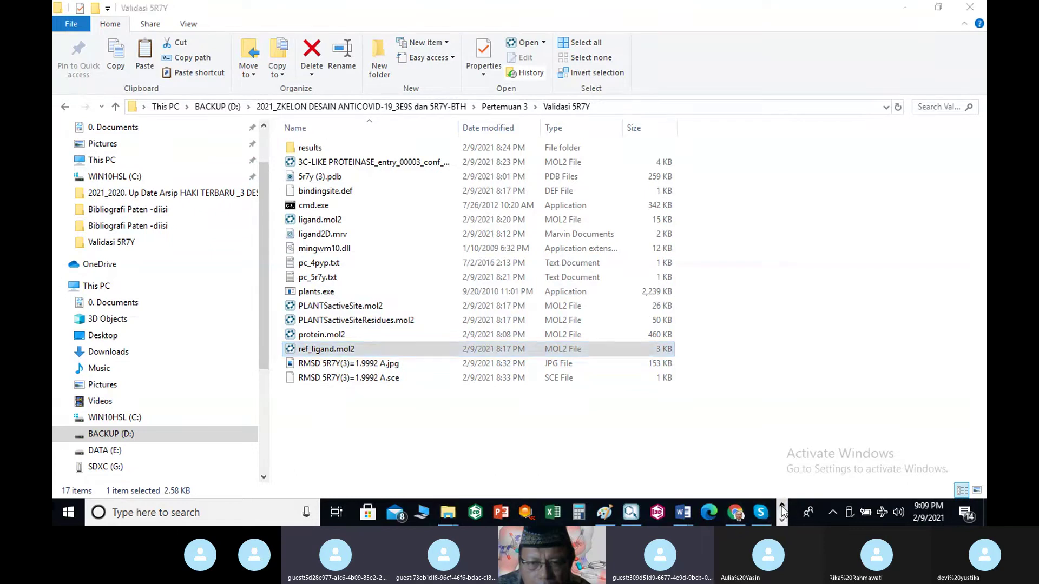
click(781, 520)
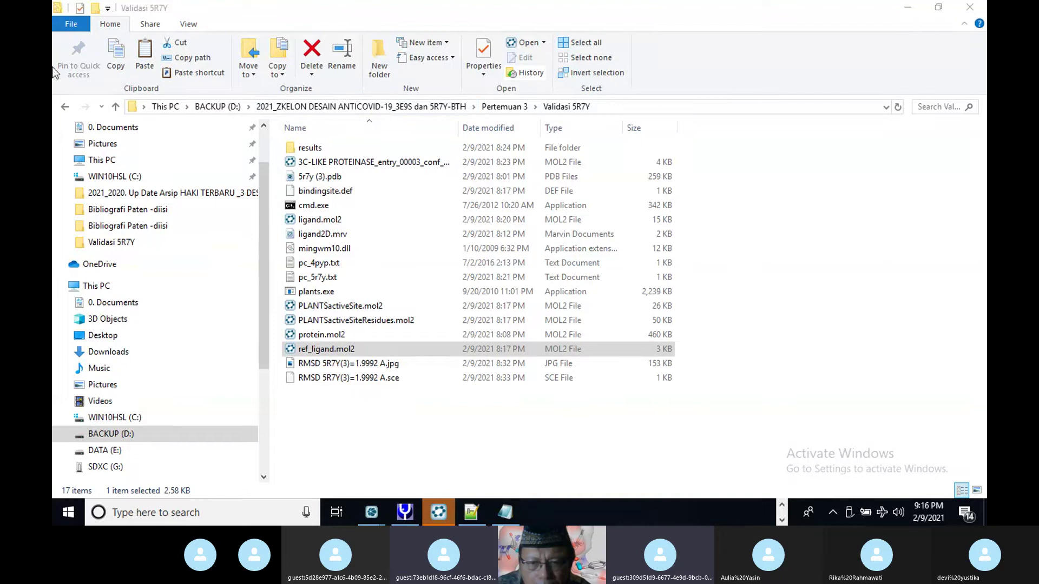
click(116, 107)
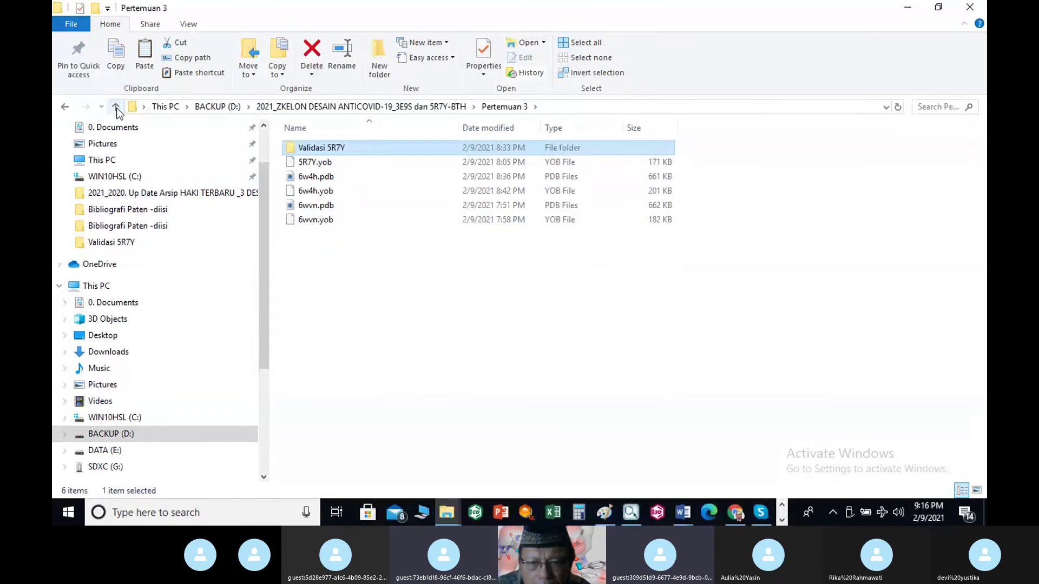
click(115, 107)
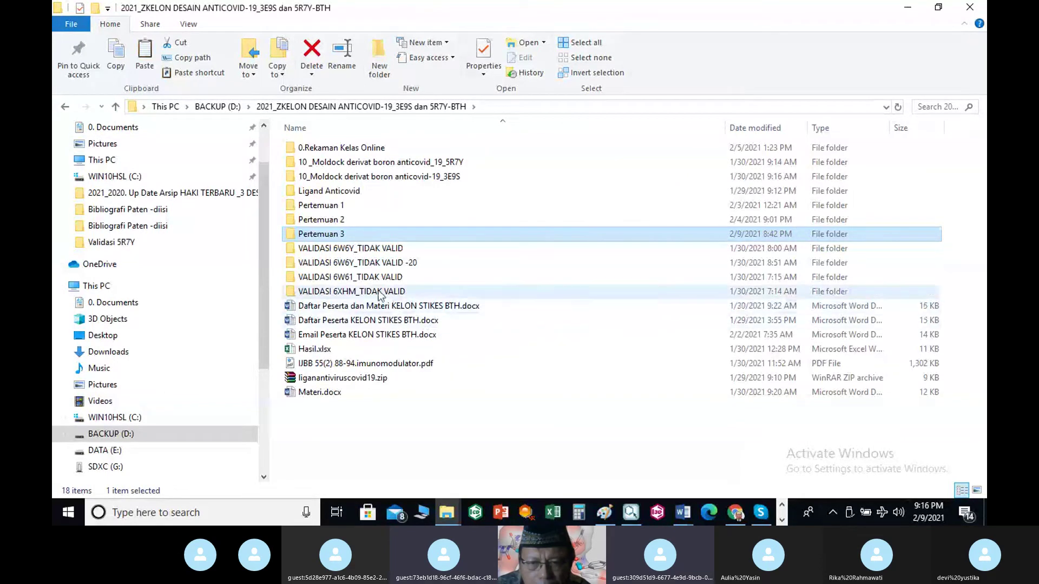
double_click(347, 192)
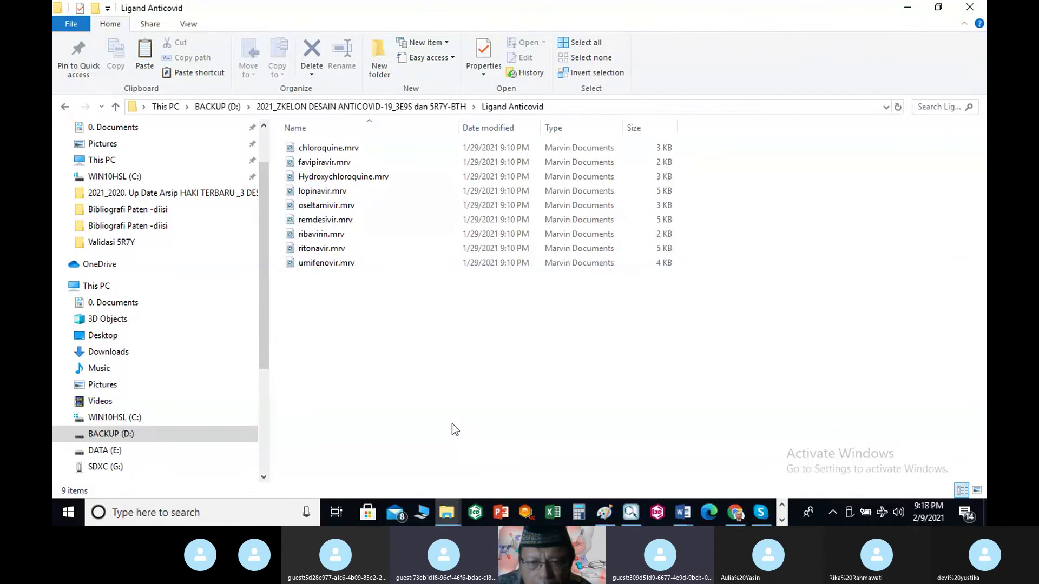
Step: Switch to Chrome and change the compound in the PubChem Acetaminophen page address to ribavirin to load its summary
click(729, 518)
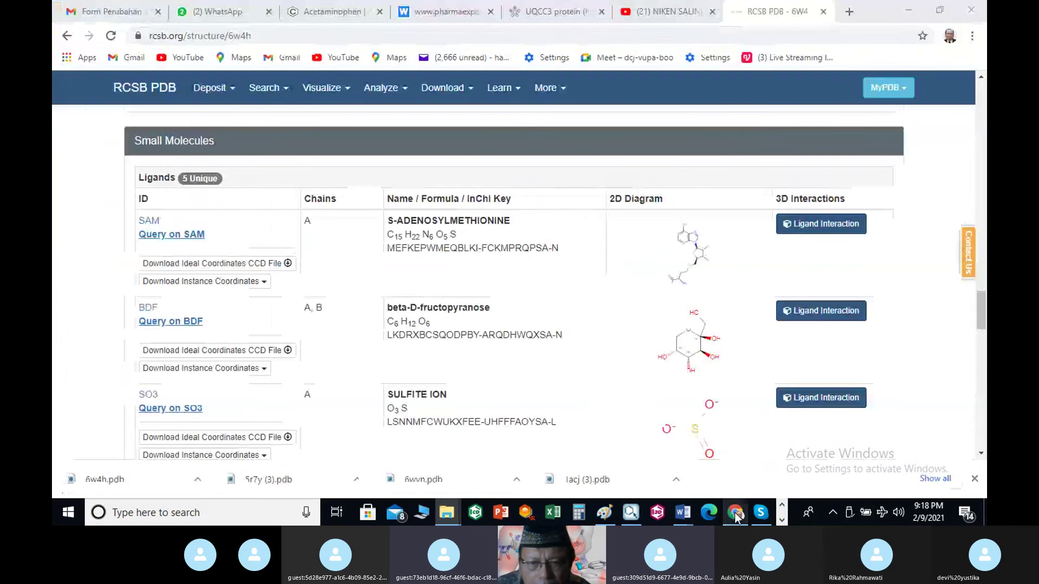
mouse_move(498, 93)
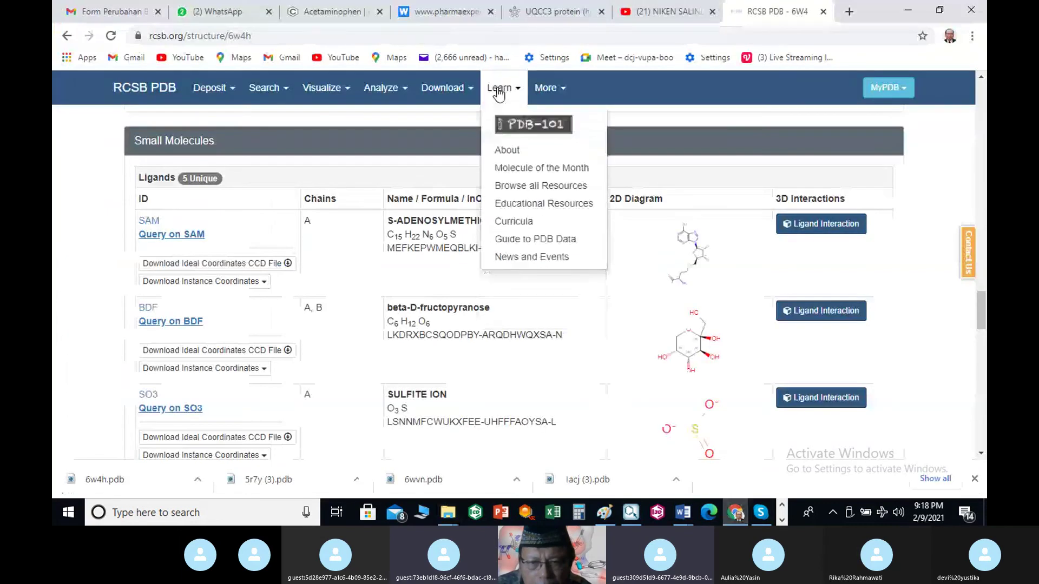
click(319, 11)
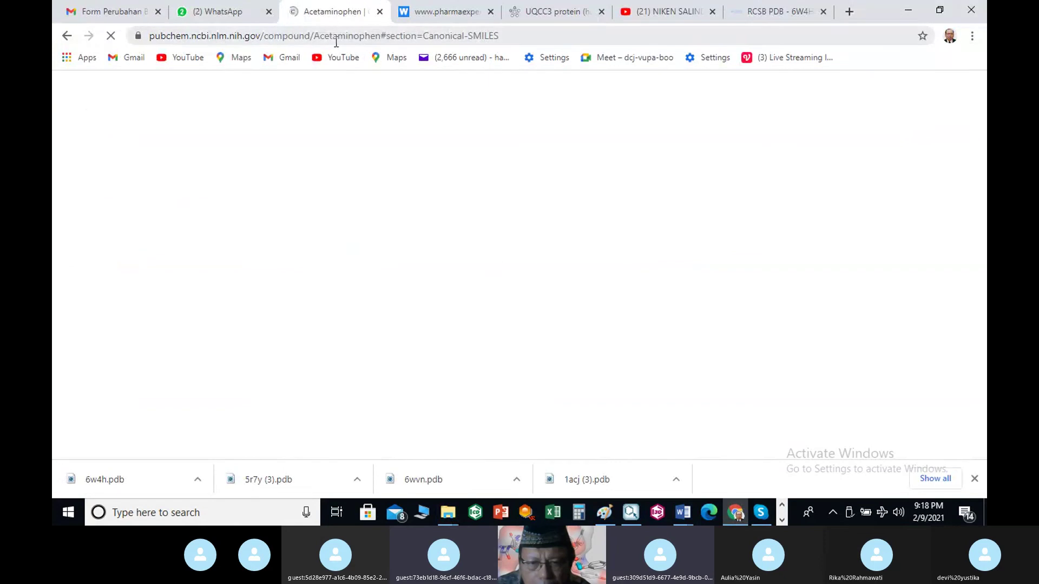
drag(314, 38, 536, 31)
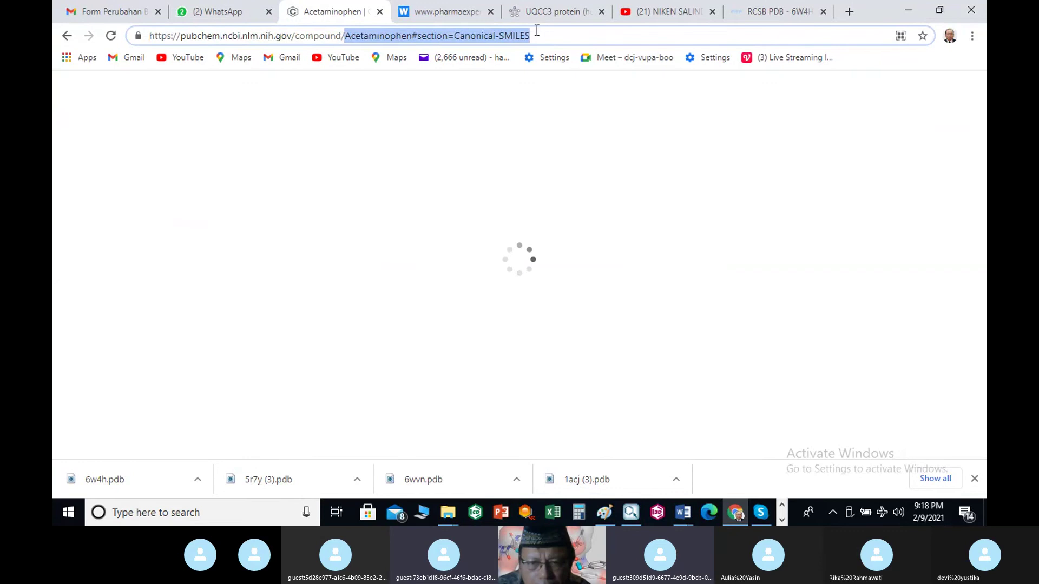
text(r)
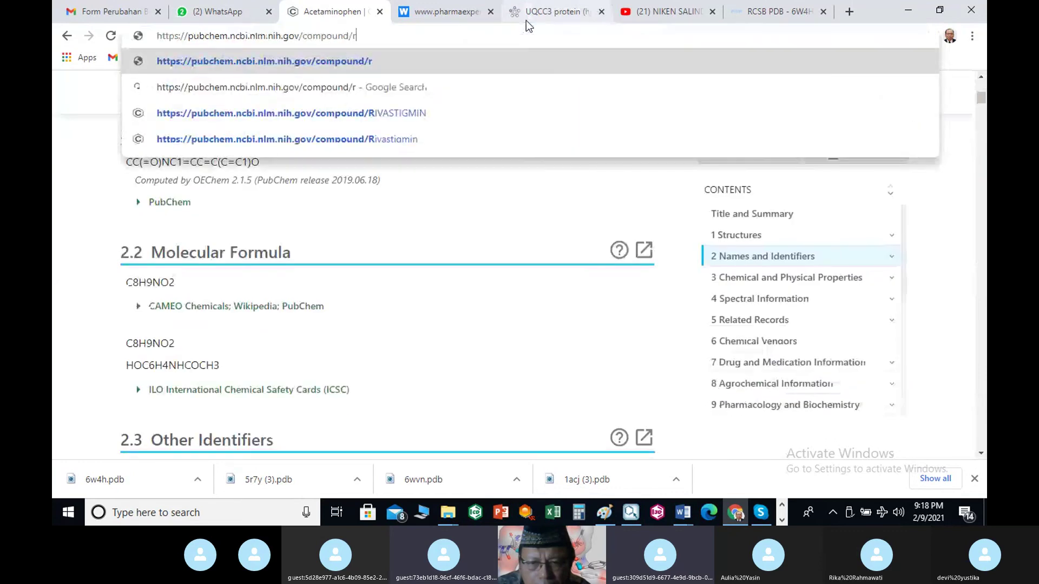
text(ibav)
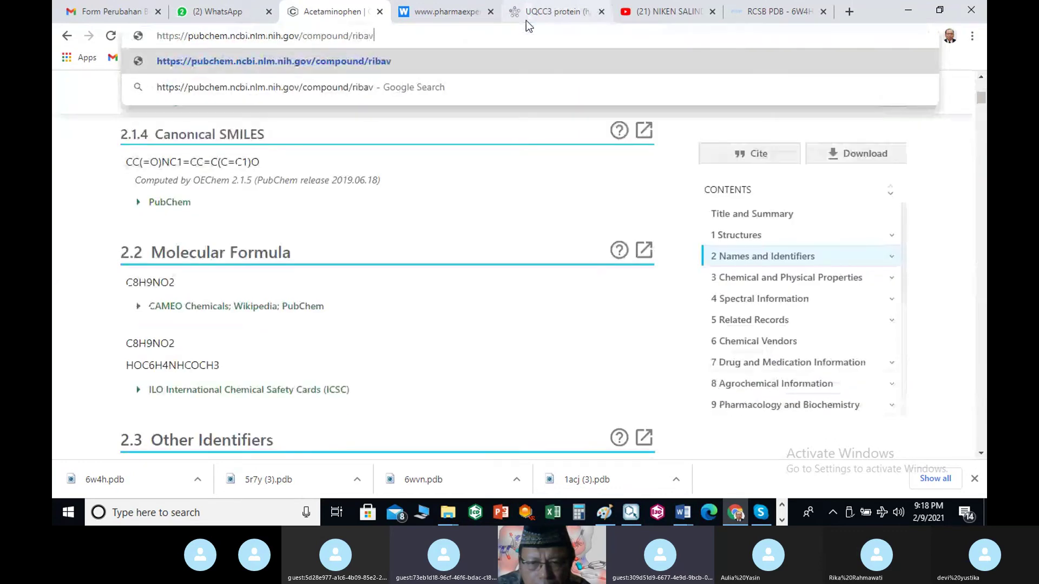
text(iri)
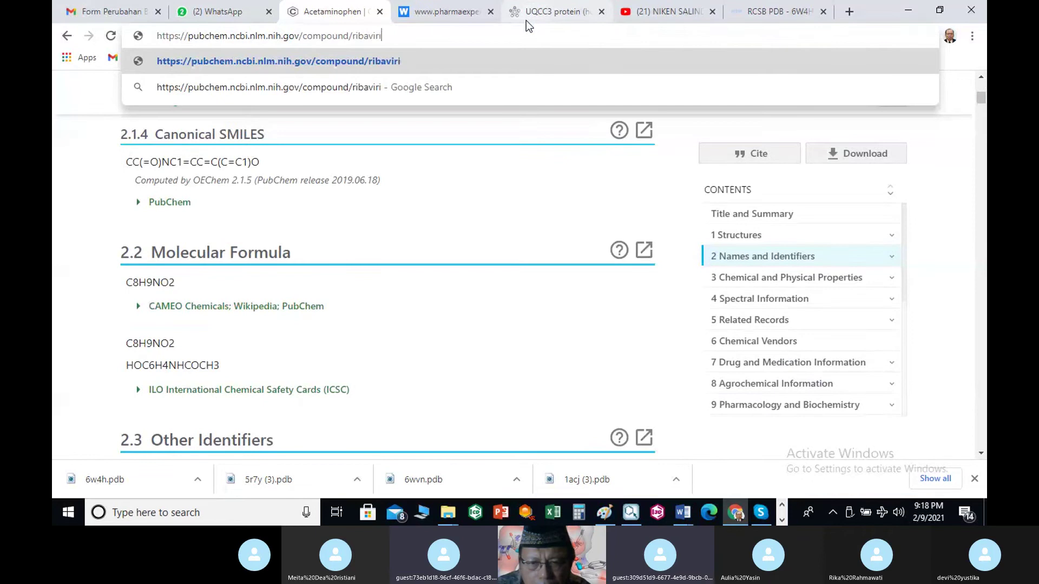
text(n)
key(Return)
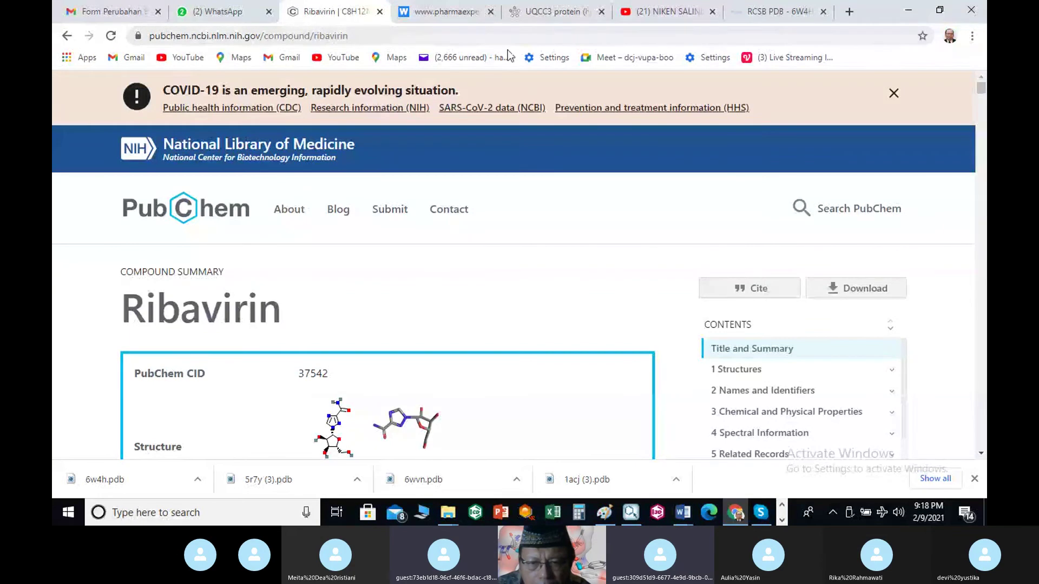
Step: Look over the Ribavirin compound summary and jump to its Patents section
scroll(557, 102, down, 2)
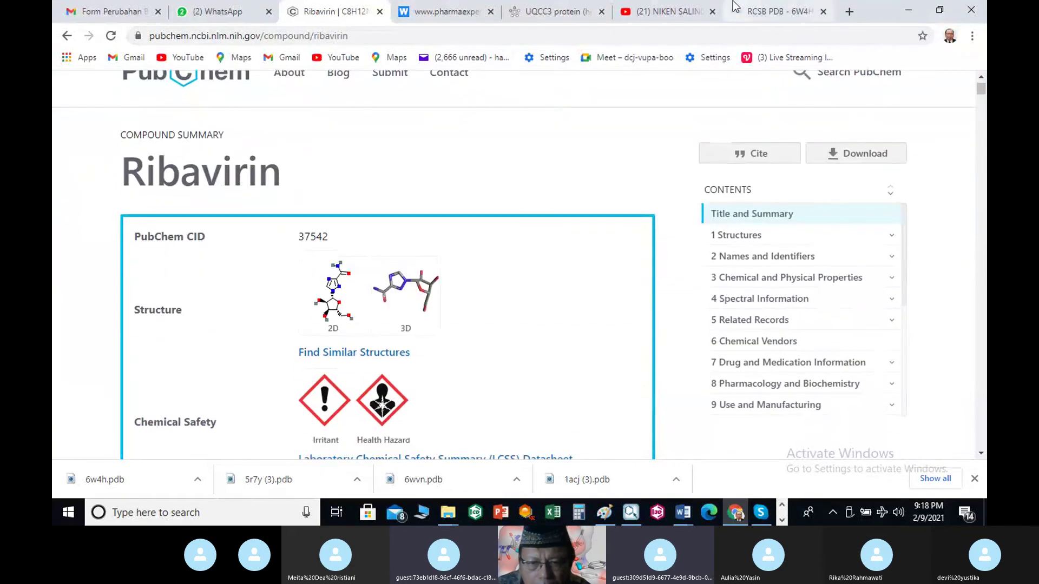
scroll(851, 170, down, 1)
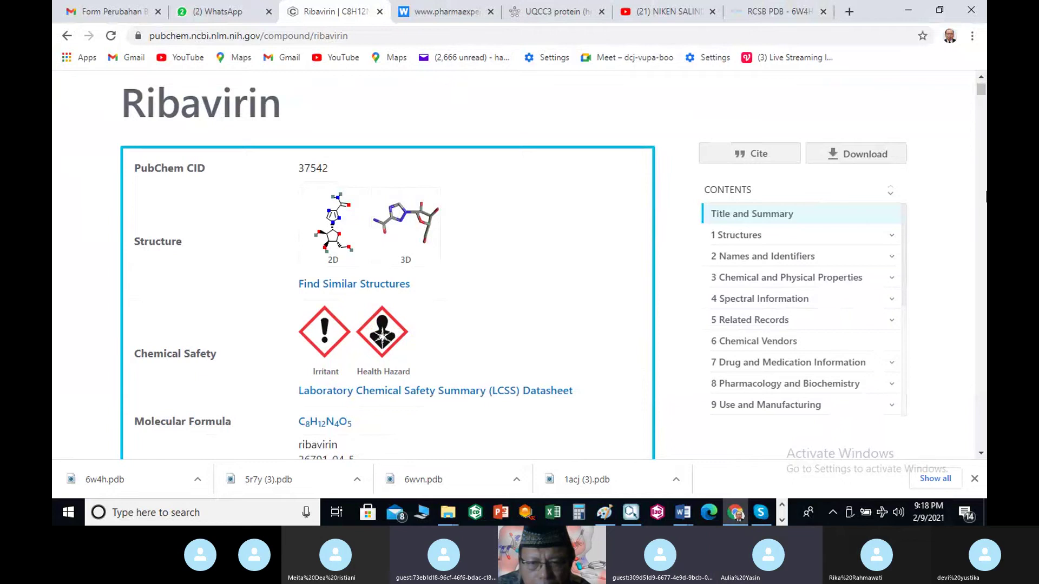
scroll(986, 184, down, 1)
scroll(986, 161, up, 1)
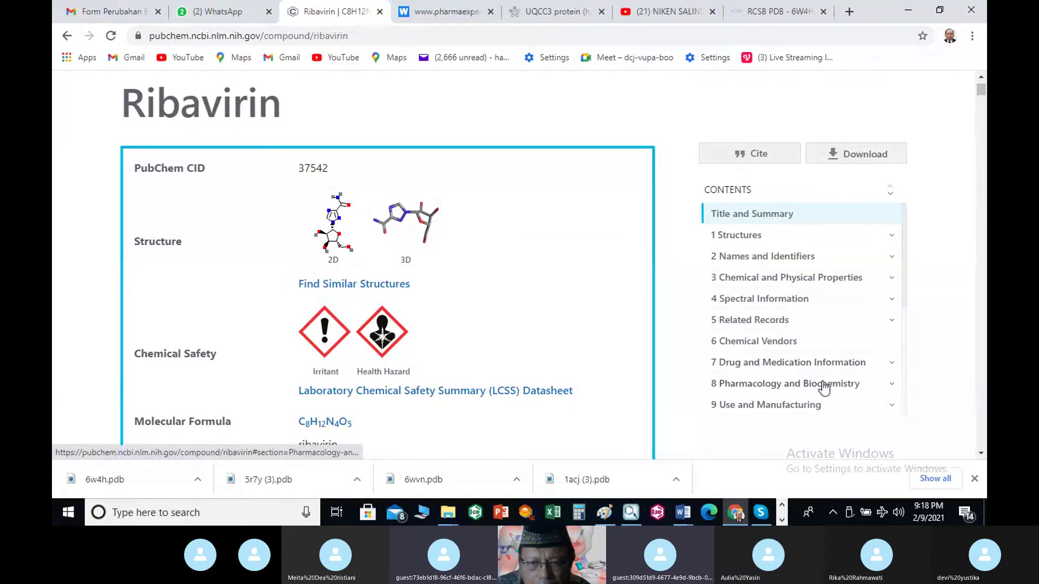
scroll(810, 387, down, 2)
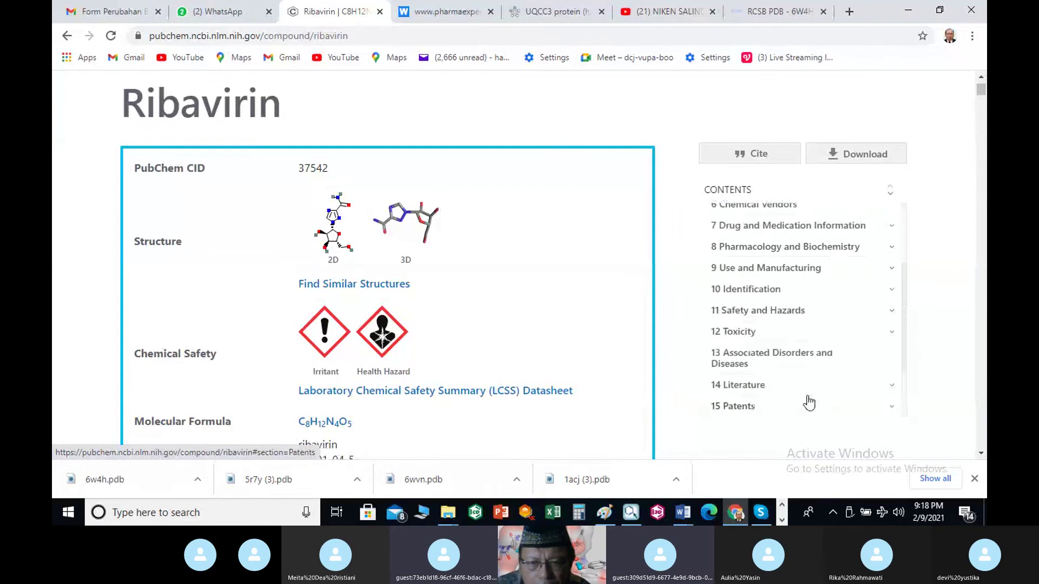
click(737, 409)
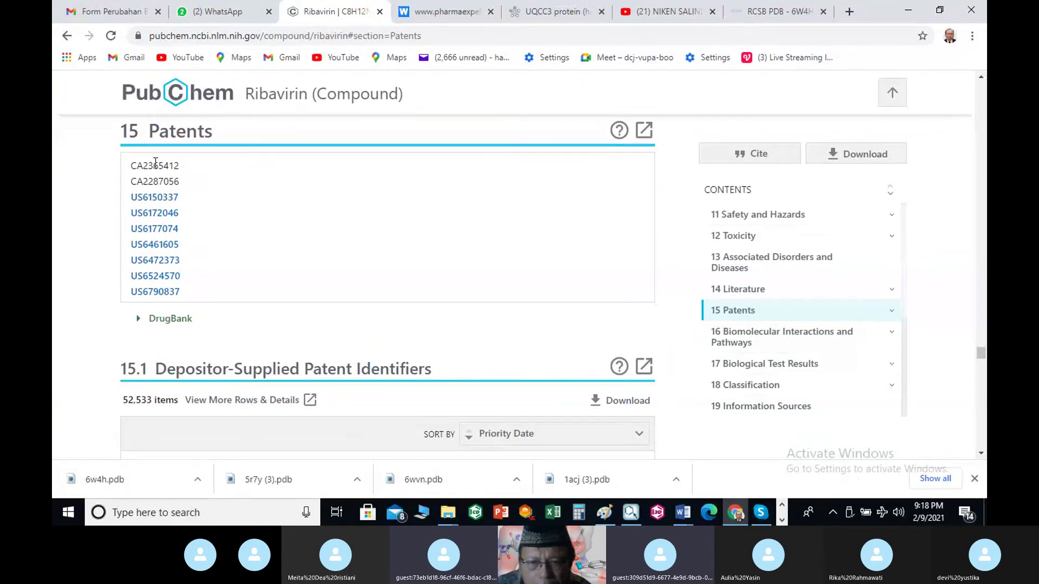
Step: Browse ribavirin's Depositor-Supplied Patent Identifiers table, paging through the patent titles up to page 6
scroll(219, 225, down, 3)
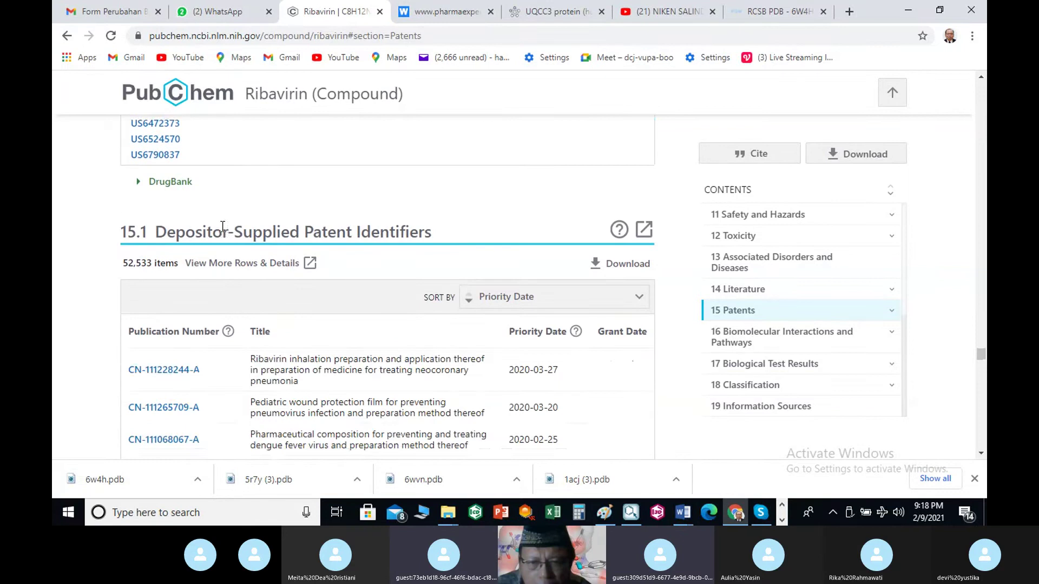
scroll(223, 226, down, 3)
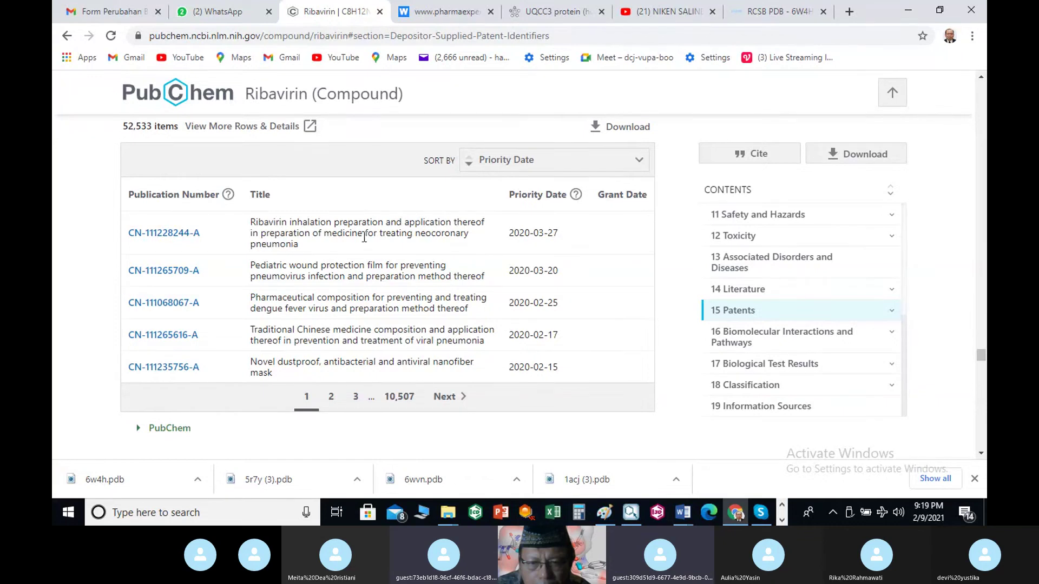
scroll(432, 254, down, 3)
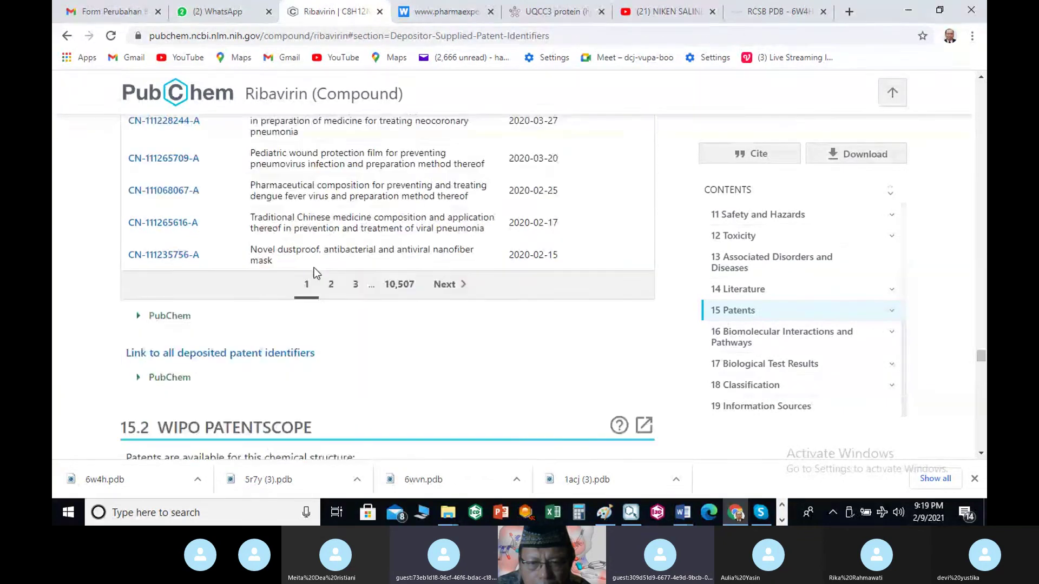
click(457, 259)
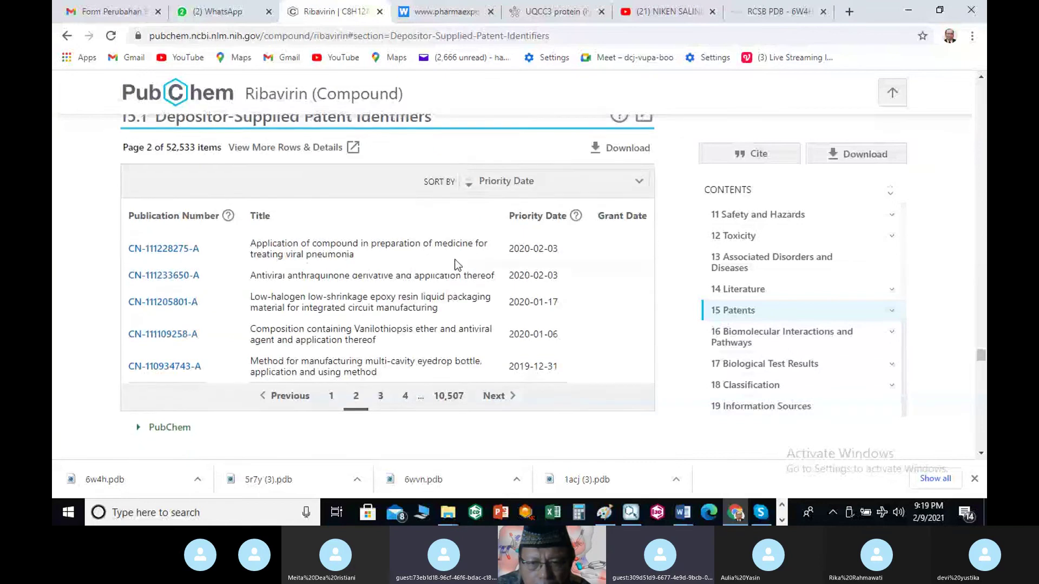
scroll(456, 259, down, 3)
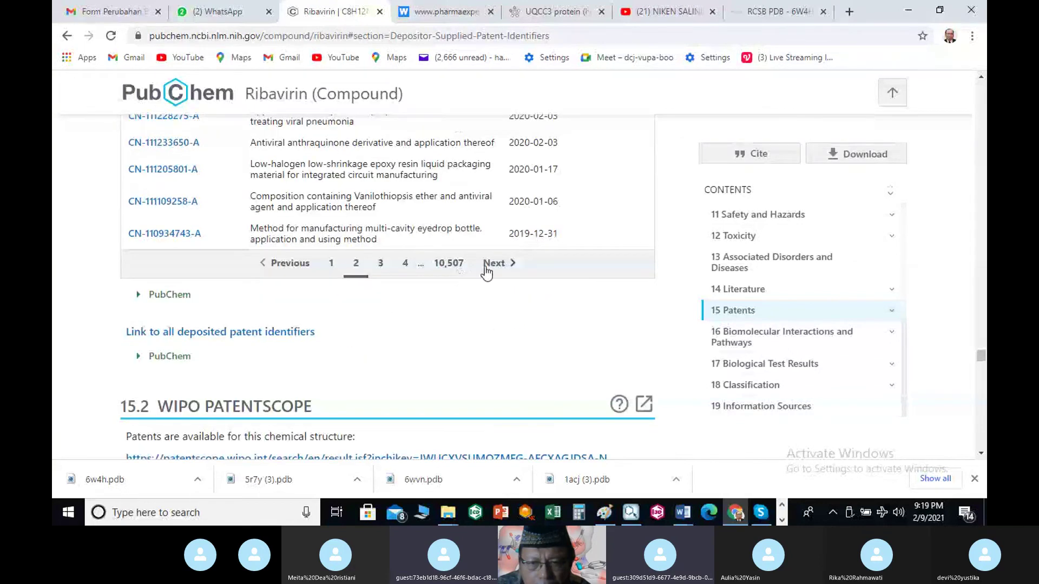
click(505, 265)
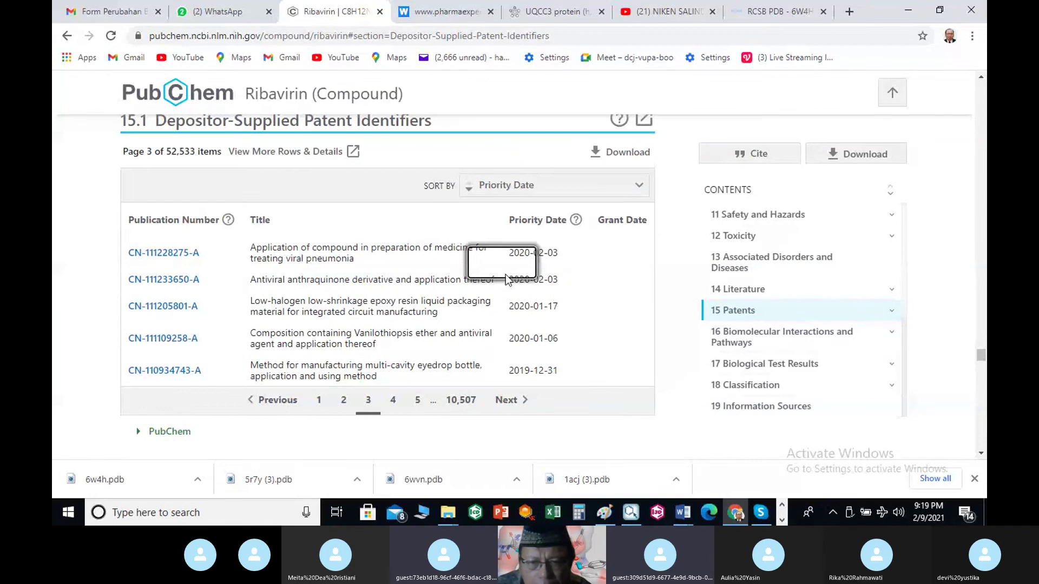
scroll(505, 275, down, 3)
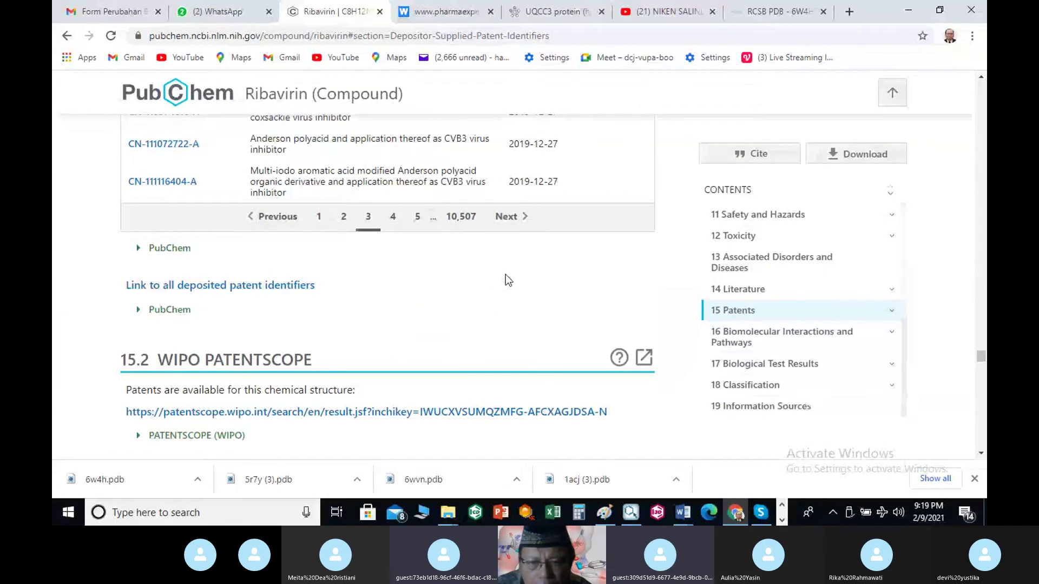
click(508, 216)
click(429, 204)
scroll(492, 254, down, 1)
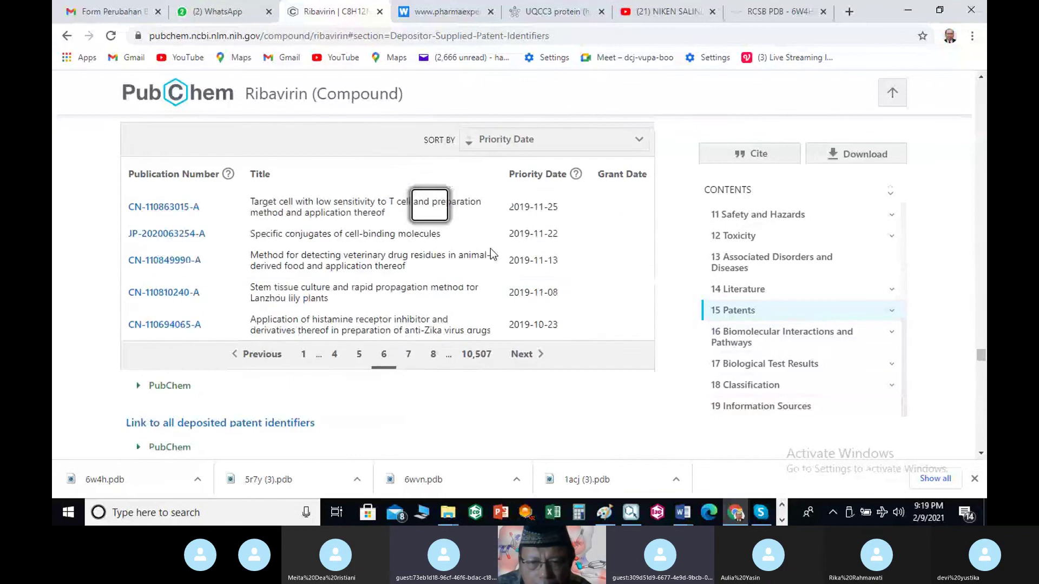
Step: Check page 7 of ribavirin's patent identifiers, then review its WIPO PATENTSCOPE and FDA Orange Book Patents sections
scroll(492, 253, down, 3)
click(521, 198)
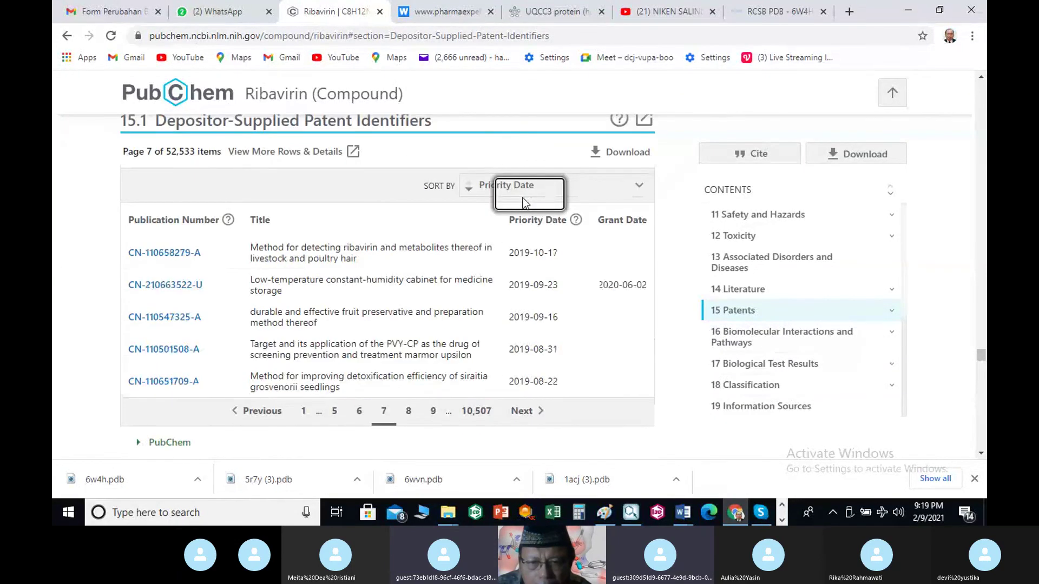
scroll(523, 201, down, 3)
scroll(524, 203, down, 2)
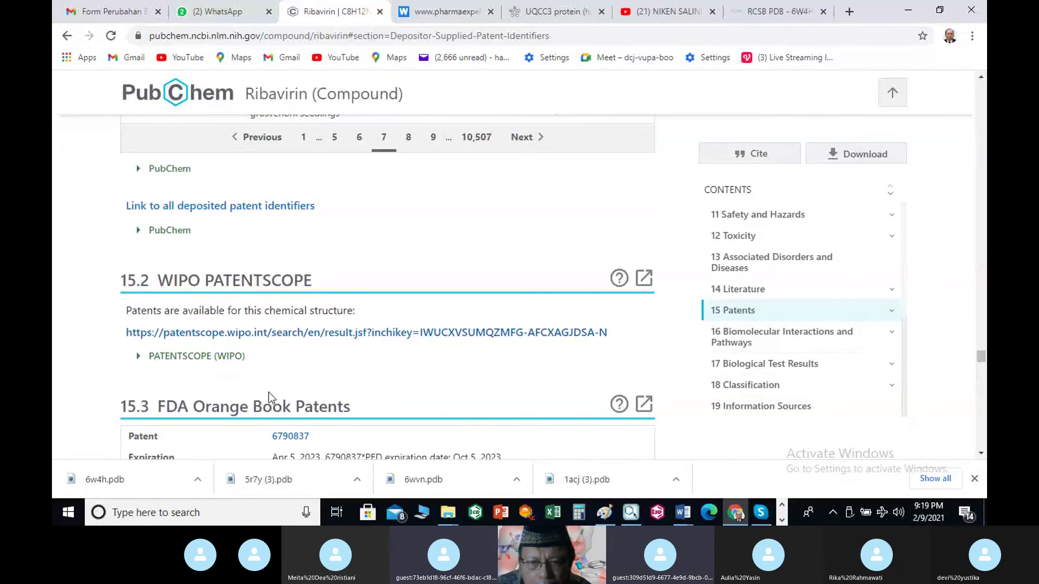
scroll(543, 207, down, 2)
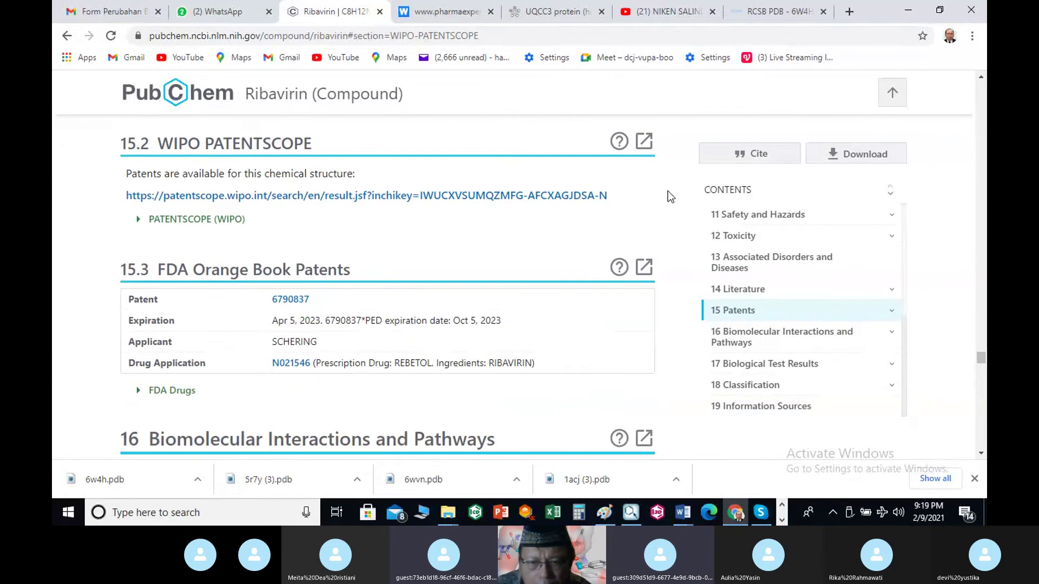
scroll(384, 215, down, 2)
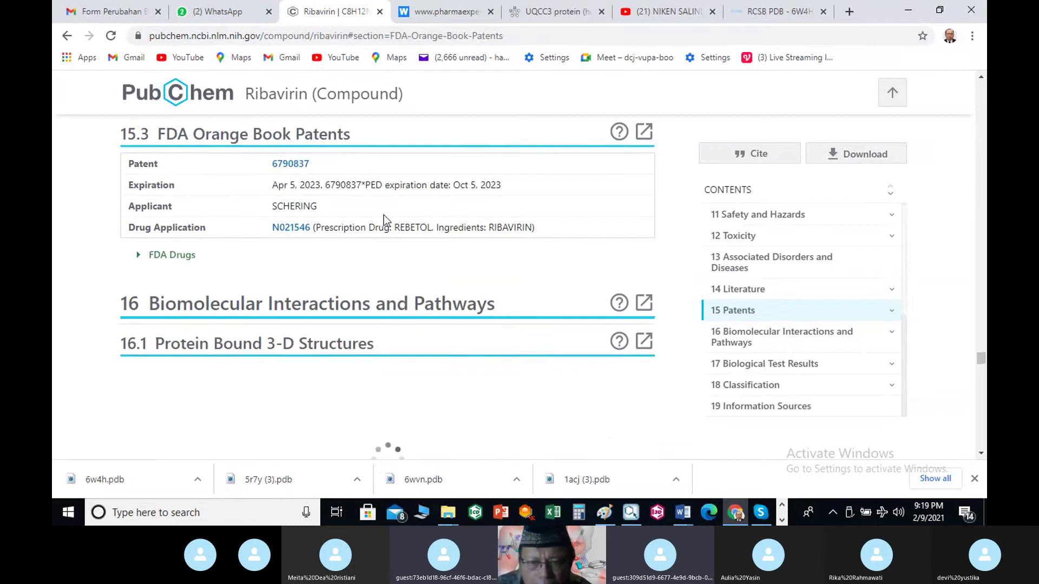
Step: Examine the Protein Bound 3-D Structures table under ribavirin's Biomolecular Interactions and Pathways
scroll(384, 215, down, 1)
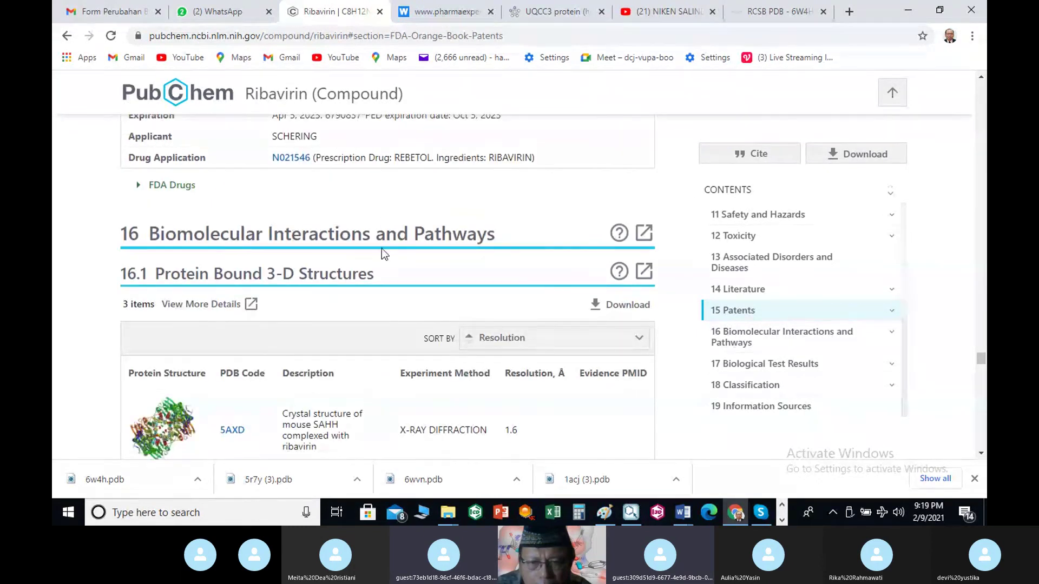
scroll(450, 274, down, 1)
scroll(450, 273, down, 2)
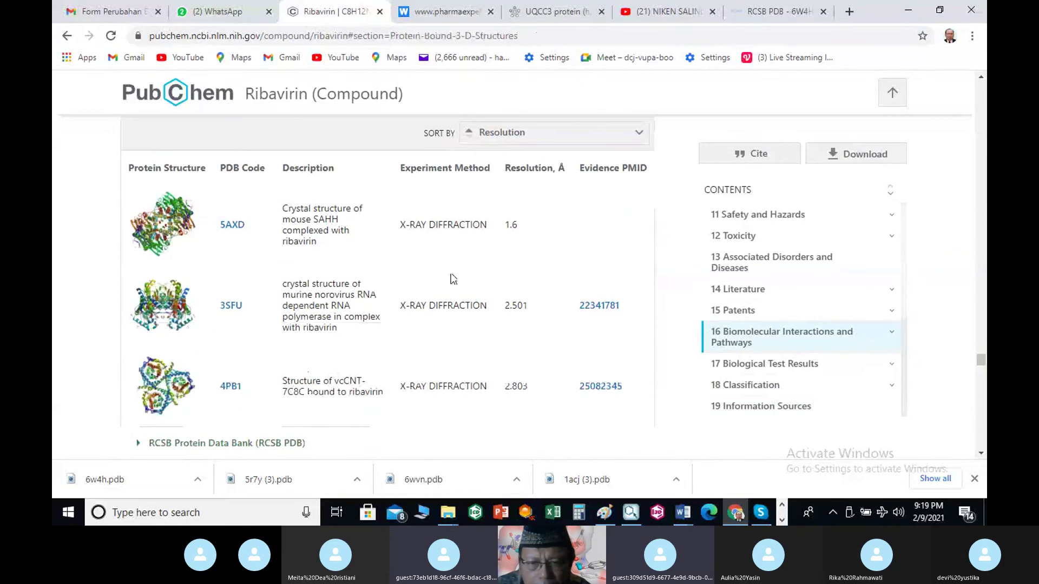